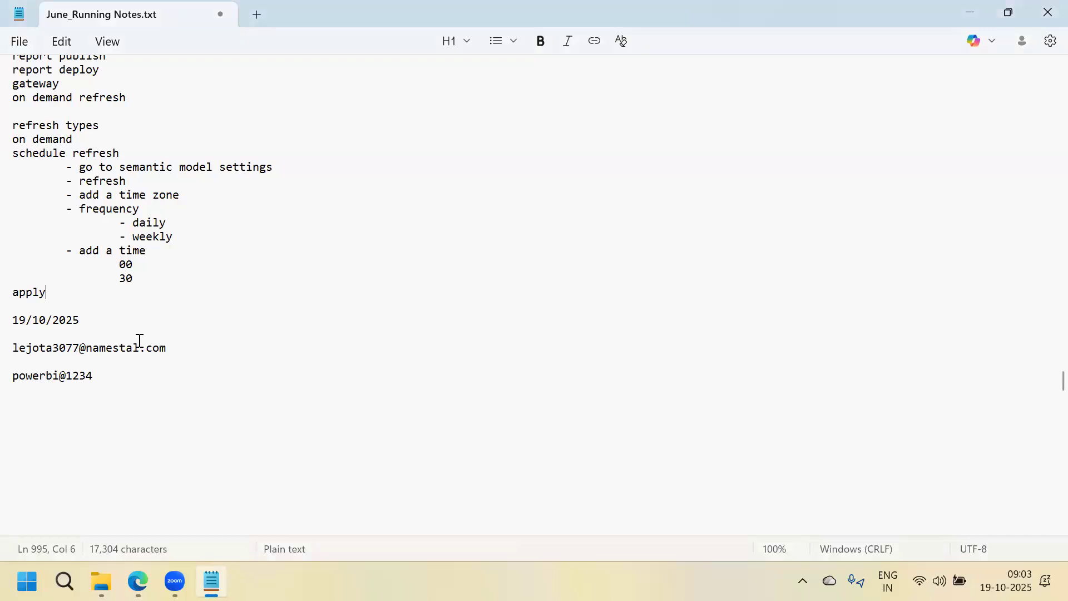
Select the saved account e-mail address line in the Notepad running notes
drag(167, 348, 21, 359)
key(ctrl+c)
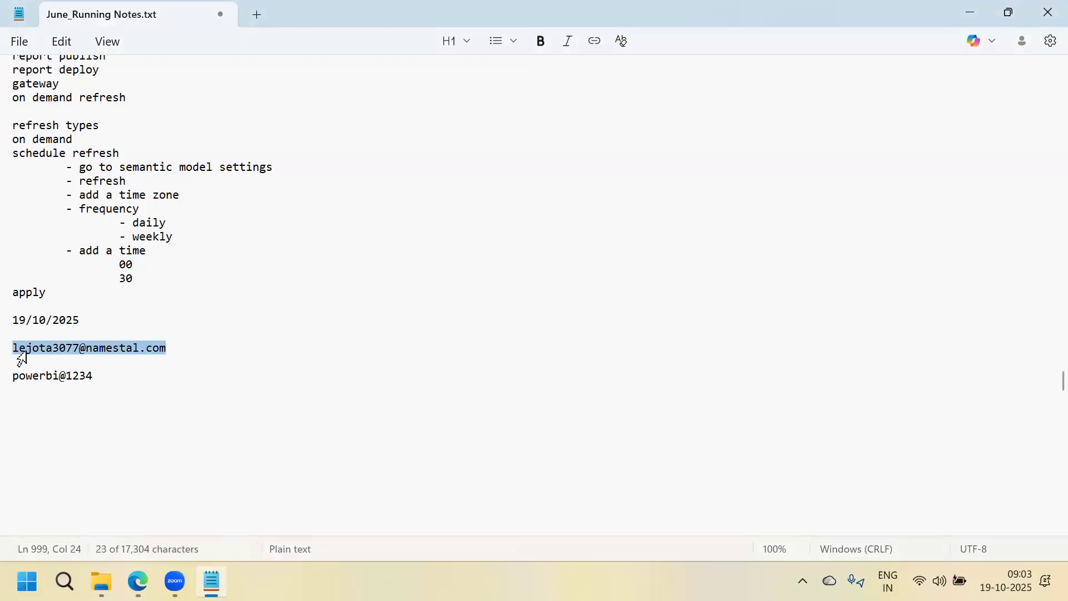
Sign in to Power BI Service with the saved account e-mail and password, staying signed in
click(974, 11)
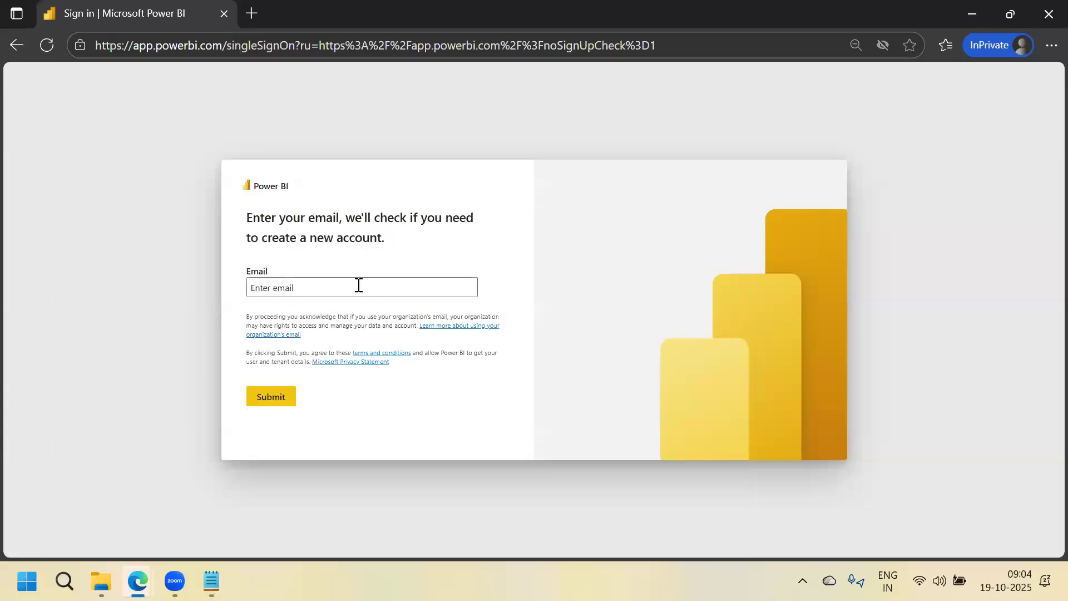
click(359, 285)
key(ctrl+v)
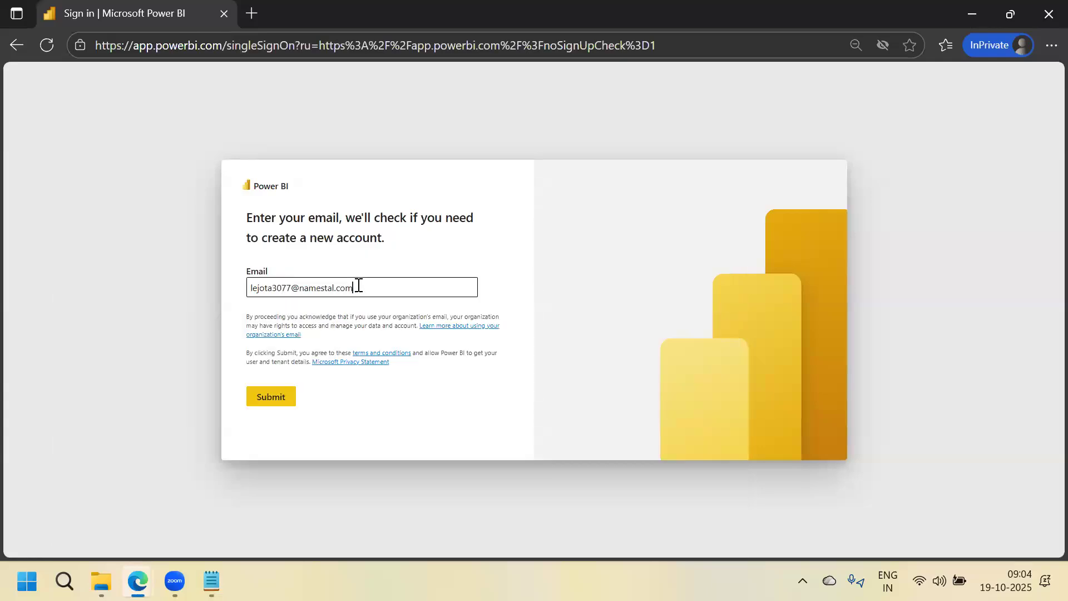
click(272, 398)
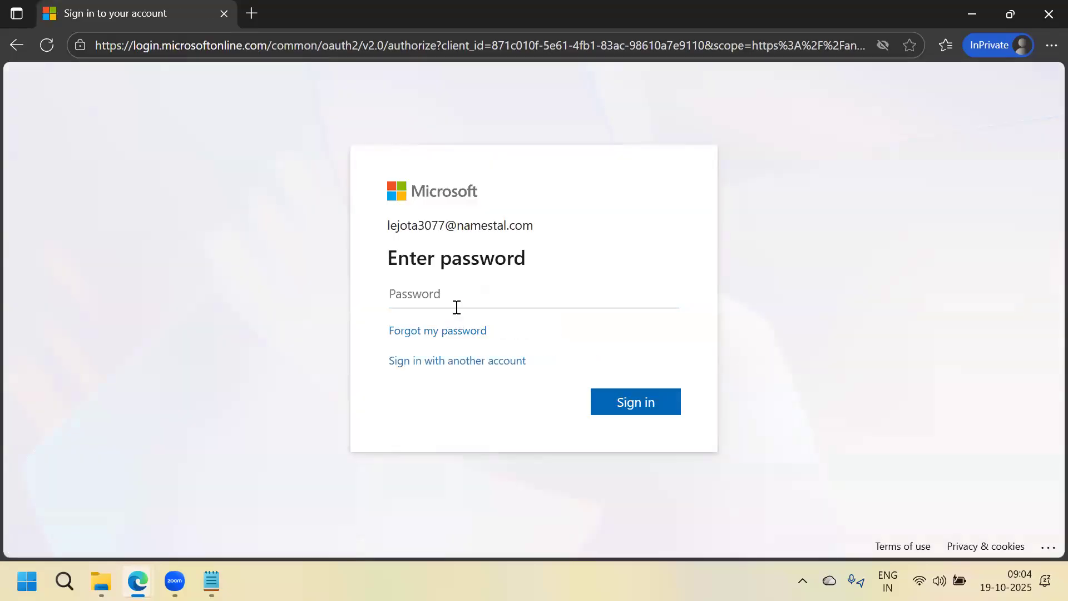
text(••••••••••••)
click(640, 400)
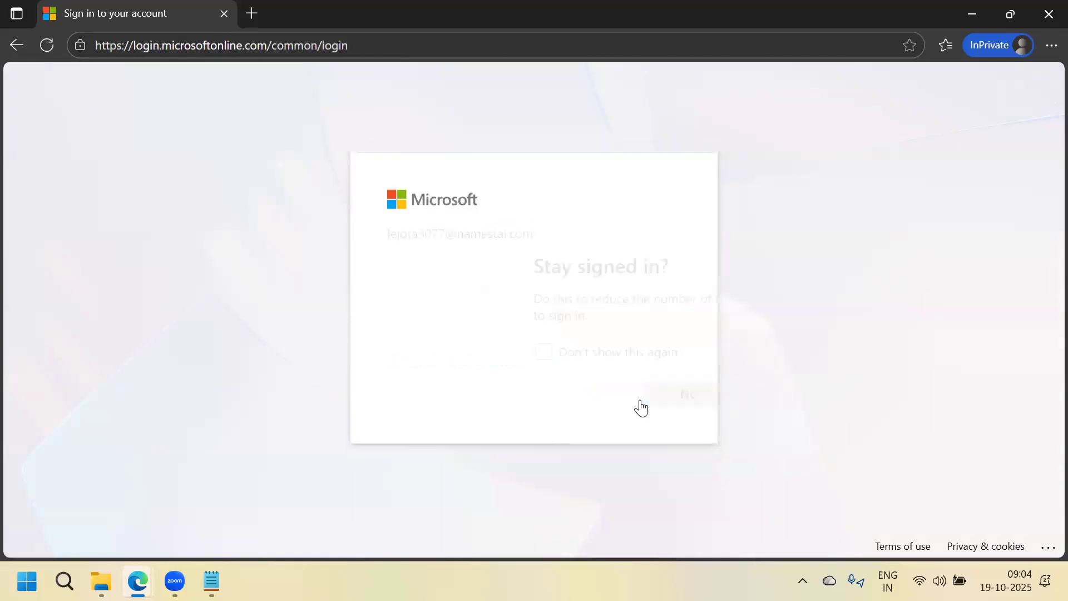
click(640, 401)
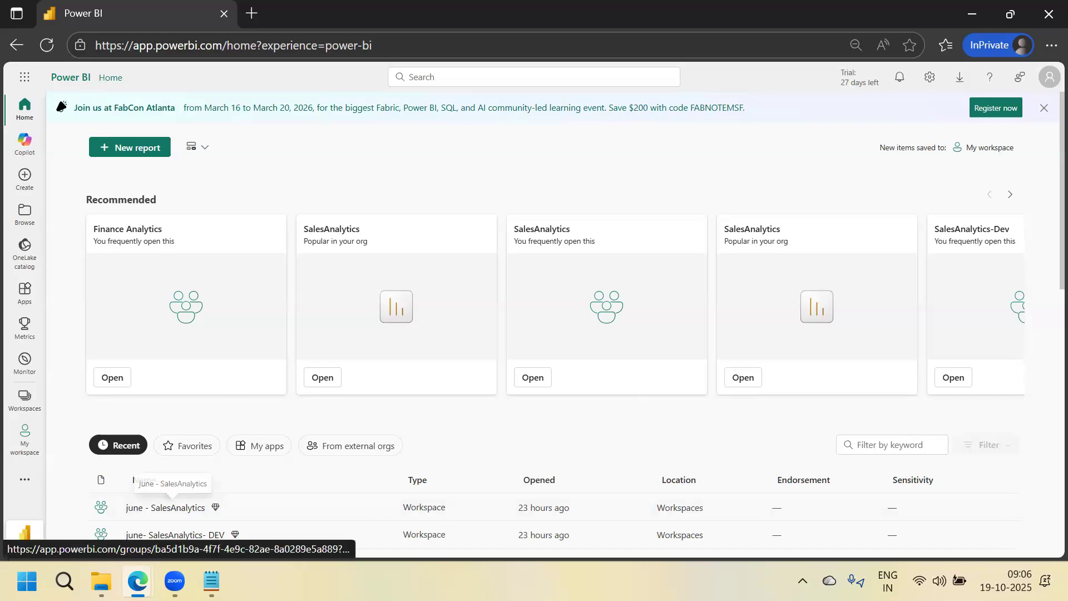
Once the Power BI Home page has loaded, go to Windows search to start another app
click(64, 582)
Start a blank Excel workbook and enter the header SPName in I7
click(84, 283)
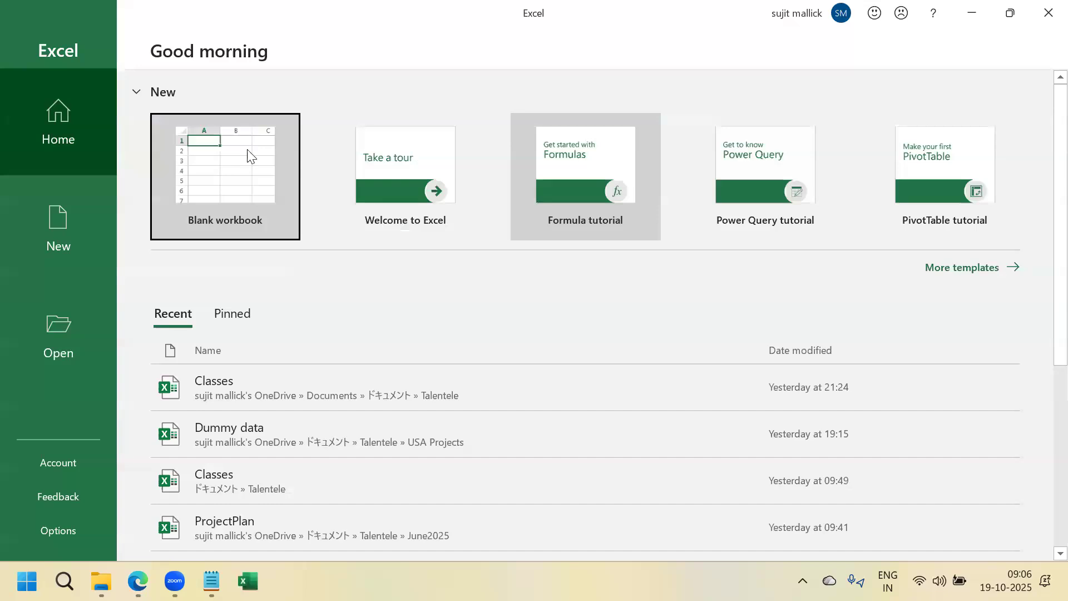
click(251, 155)
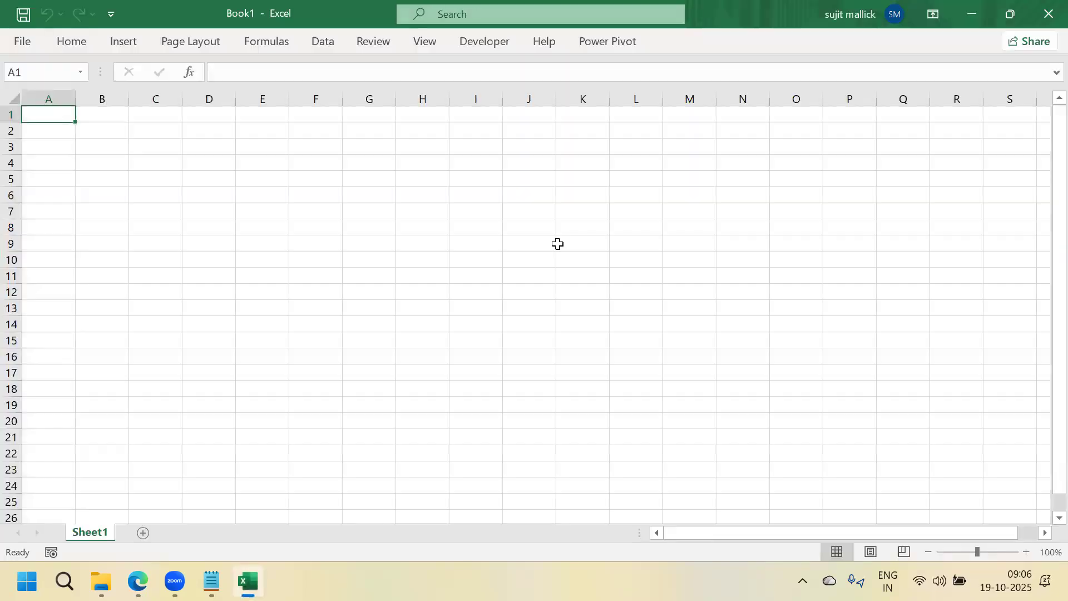
click(498, 211)
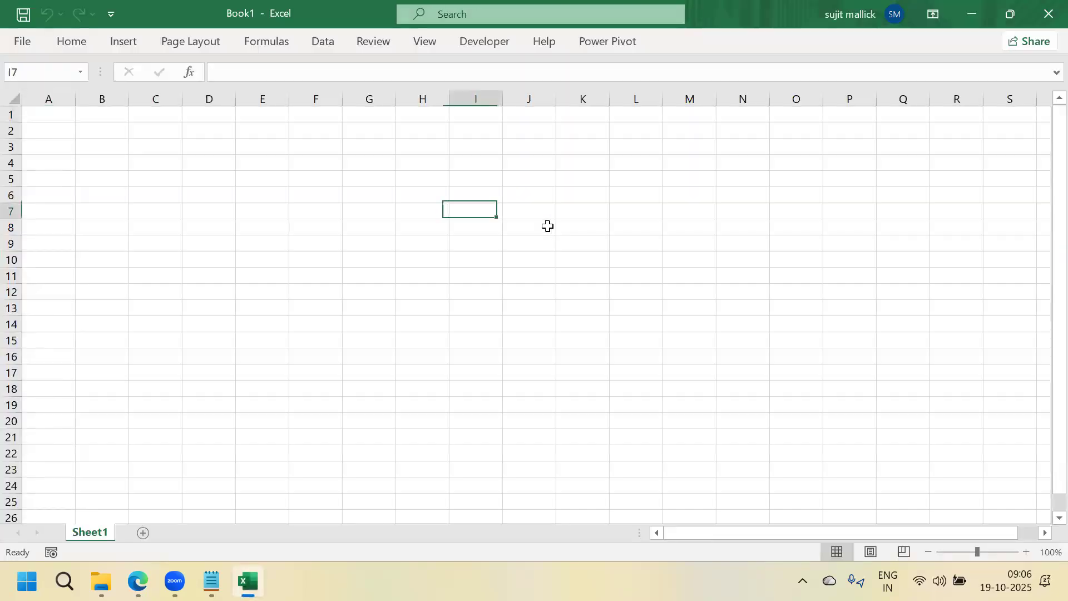
key(Caps_Lock)
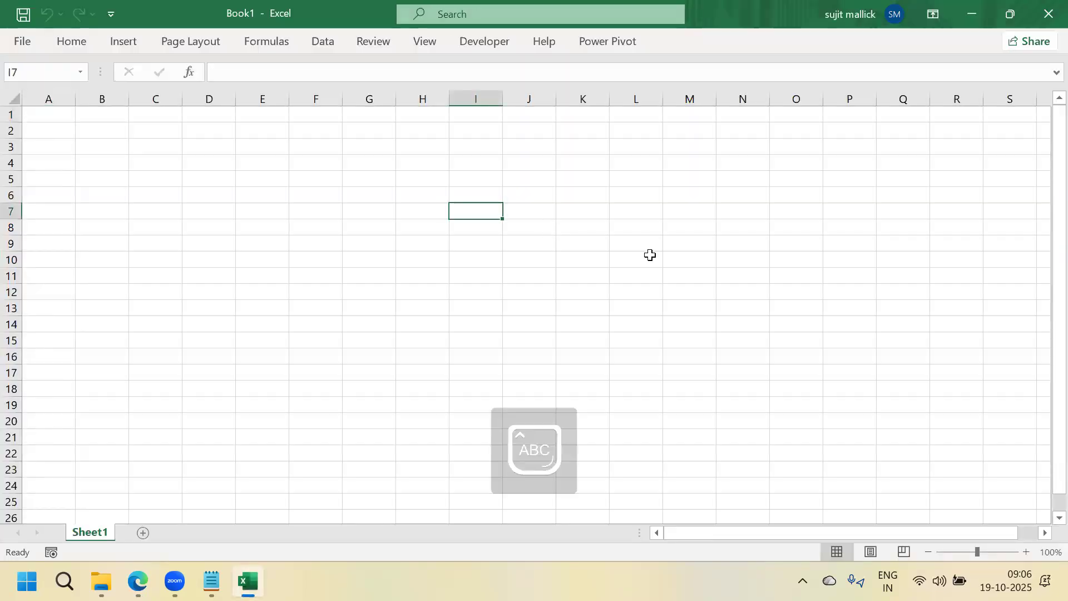
text(SP)
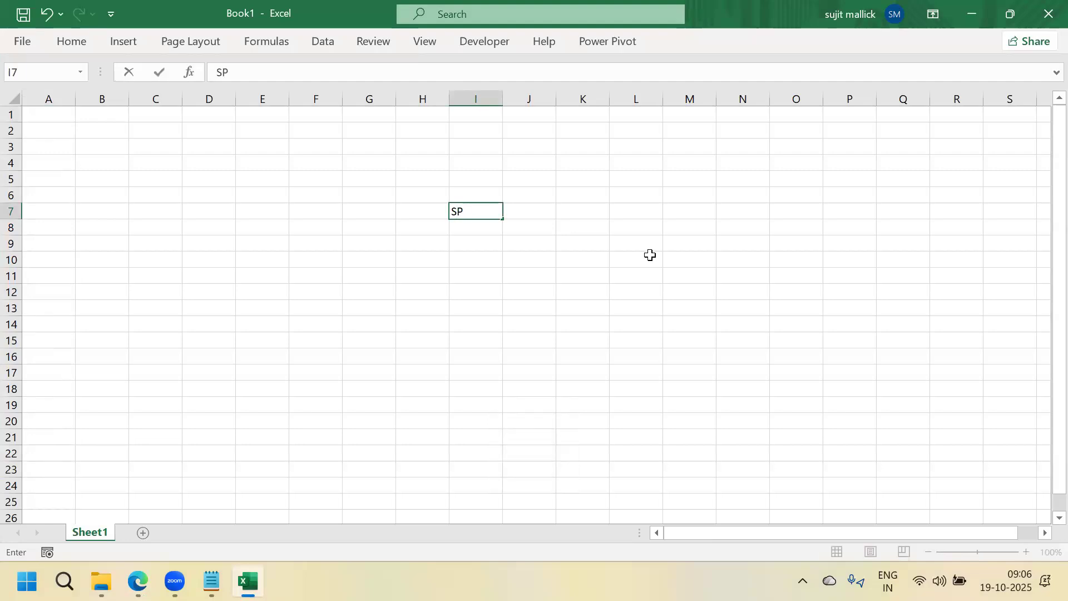
text(N)
key(Caps_Lock)
text(ame)
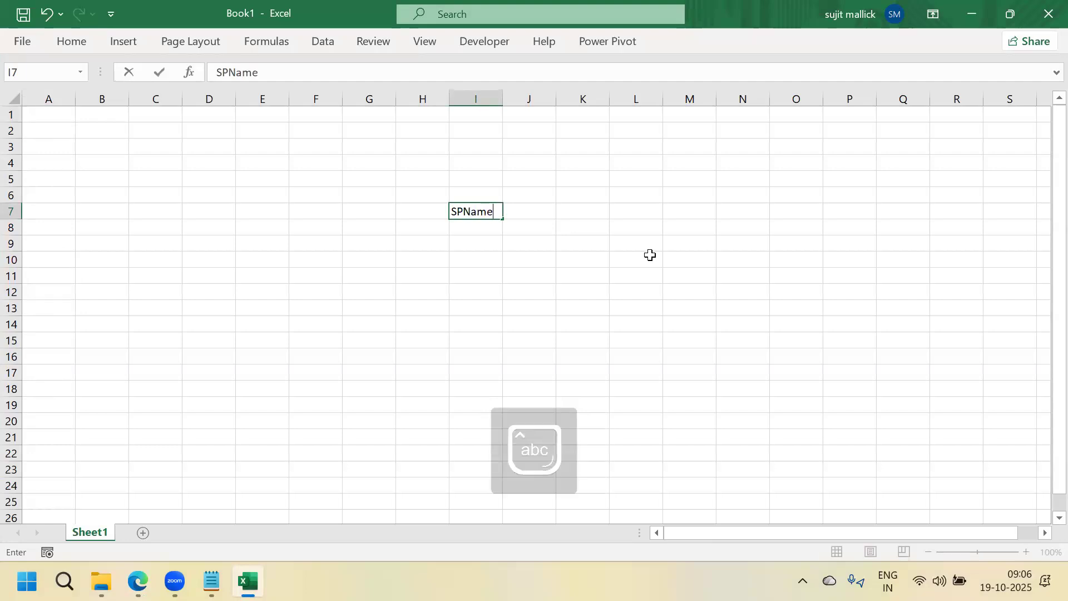
key(Tab)
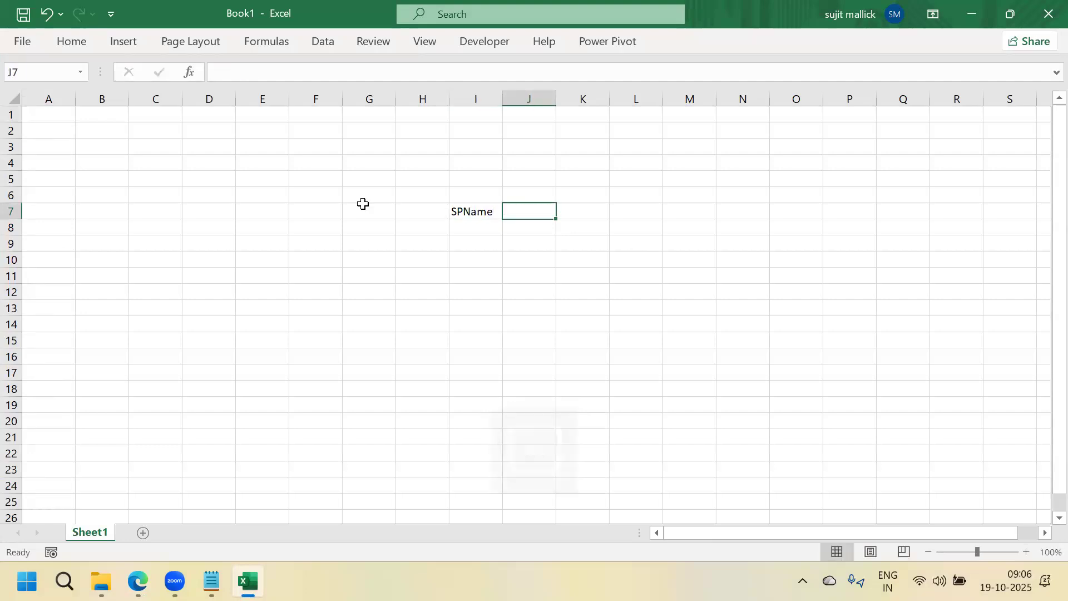
Add the remaining row-7 headers SP_ID in H7, then Sales and Profit
click(435, 209)
text(Sp)
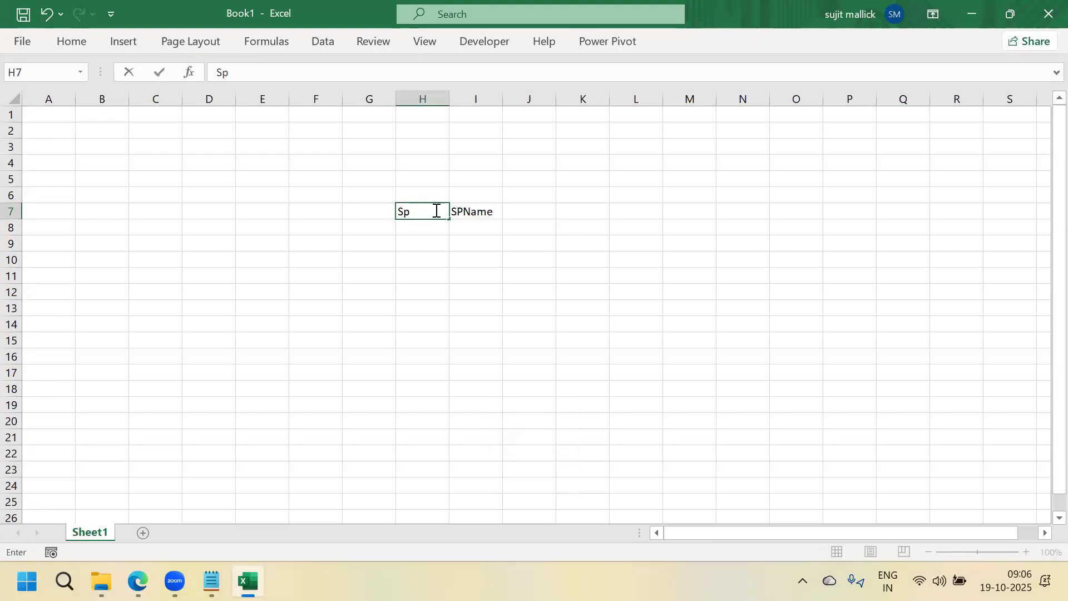
key(BackSpace)
key(Caps_Lock)
text(P_ID)
key(Tab)
key(Tab)
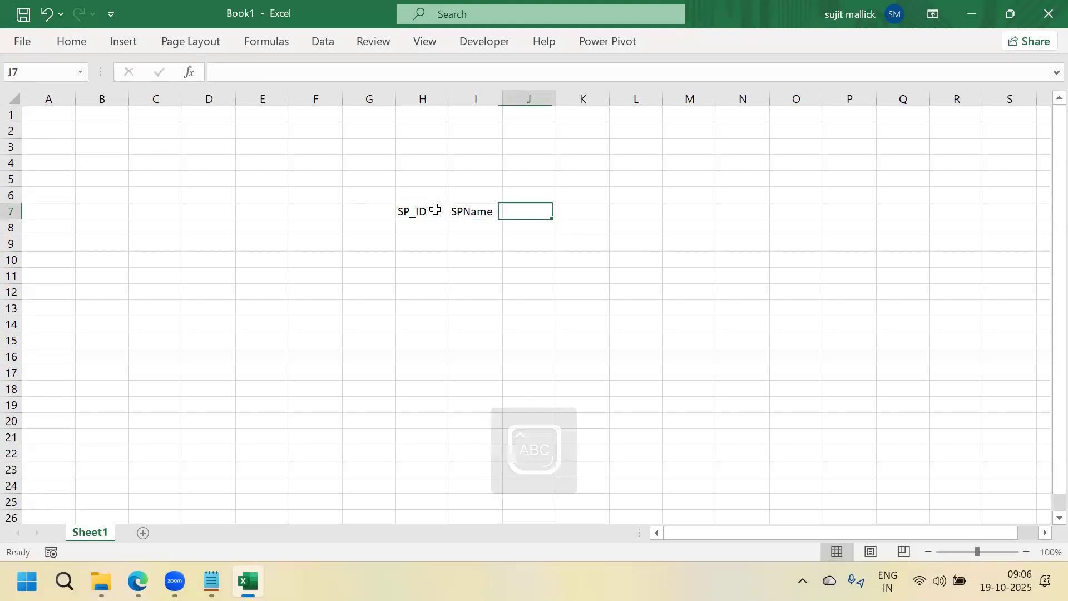
text(S)
key(Caps_Lock)
text(ale)
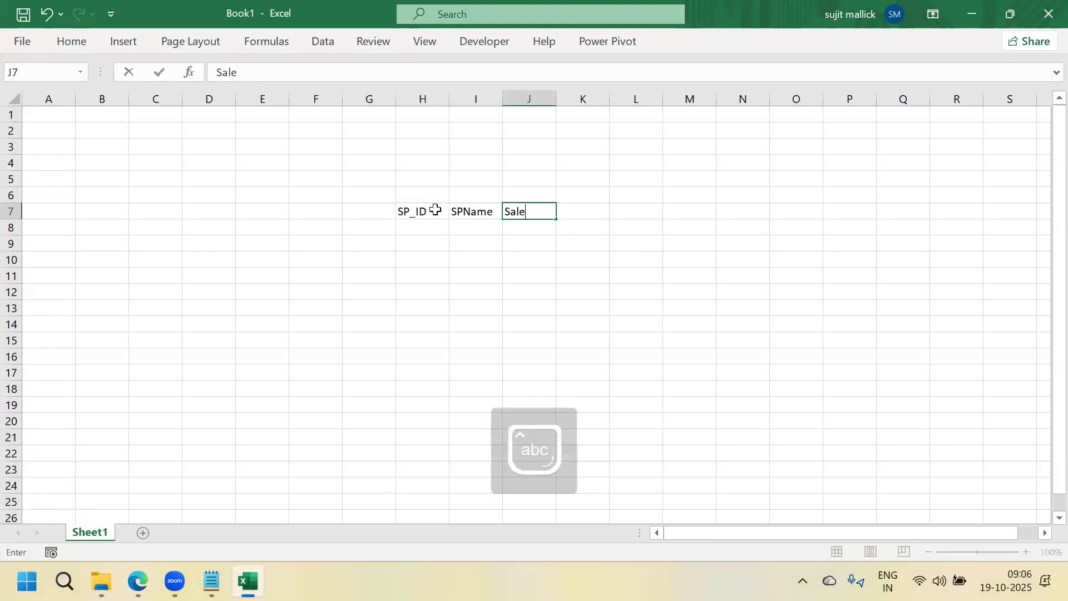
text(s)
key(Tab)
text(Profit)
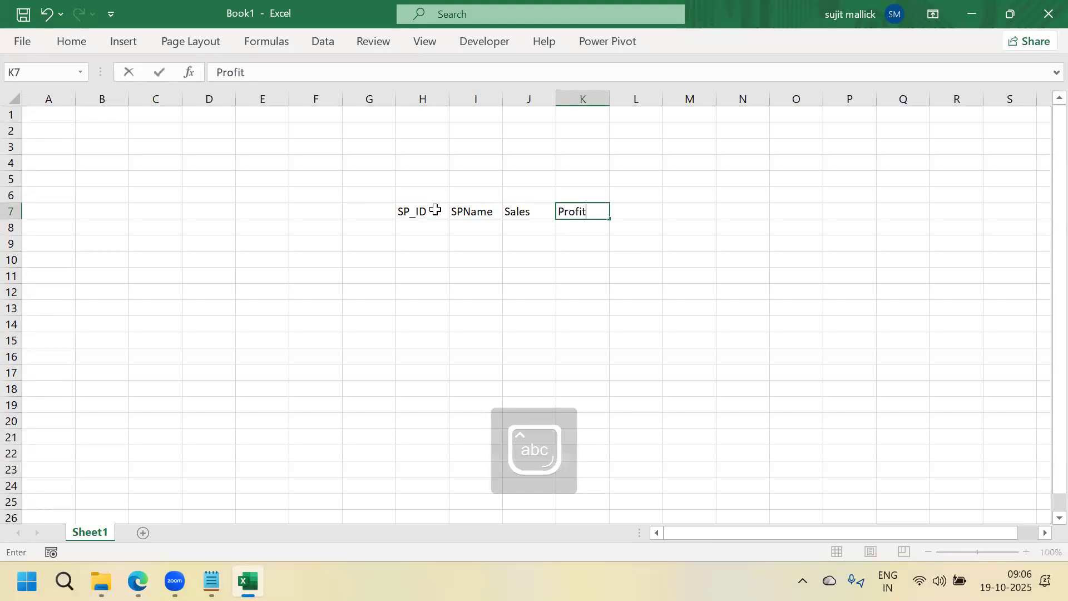
key(Return)
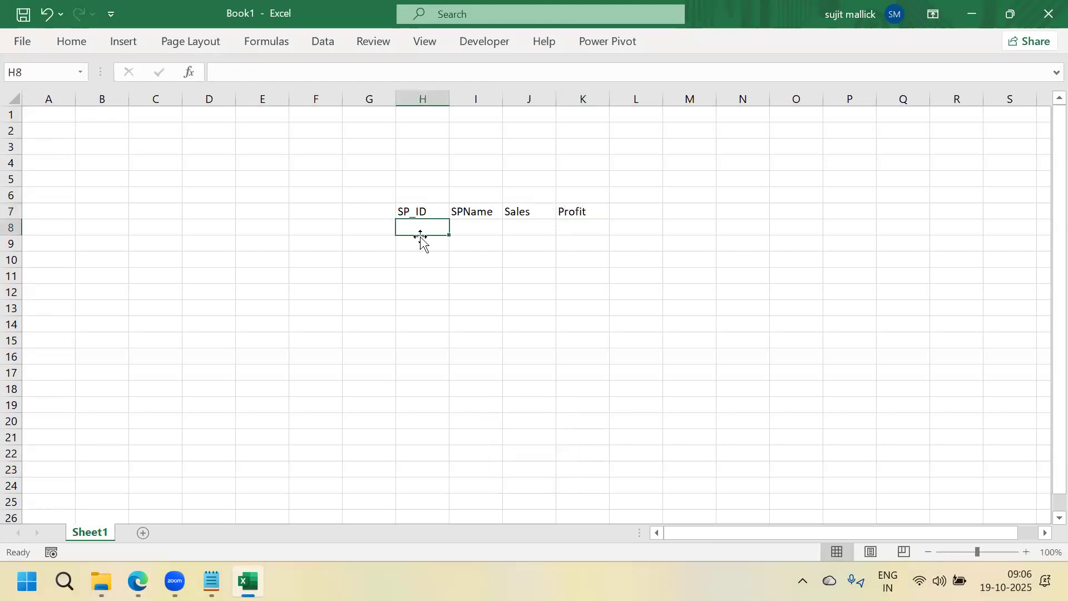
Enter SP_ID values 101, 102, 103, 101, 102 down H8:H12
text(101)
key(Return)
text(102)
key(Return)
text(103)
key(Return)
text(101)
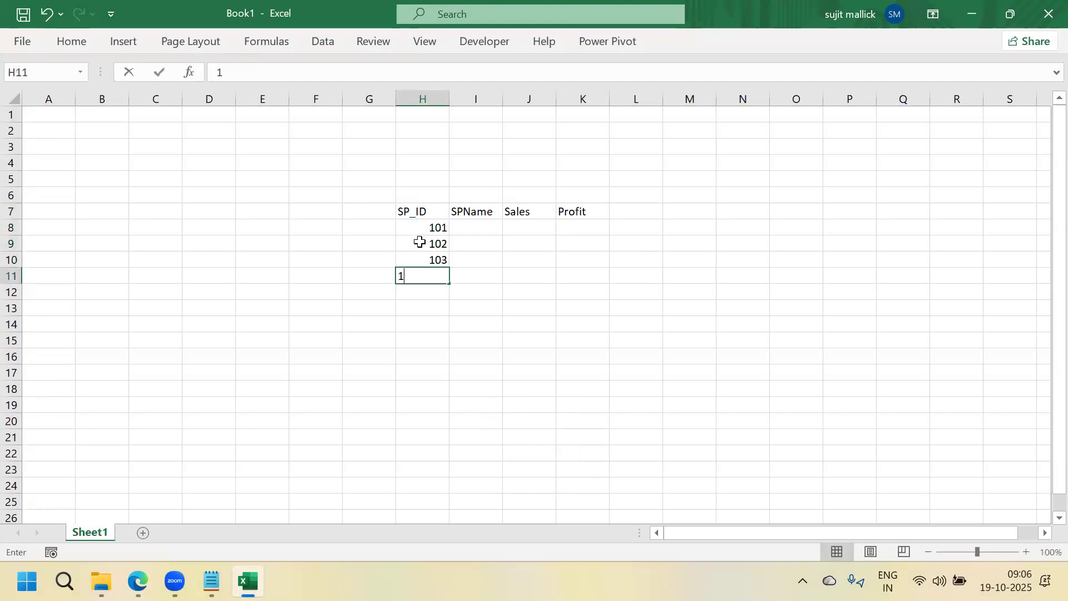
key(Return)
text(102)
key(Return)
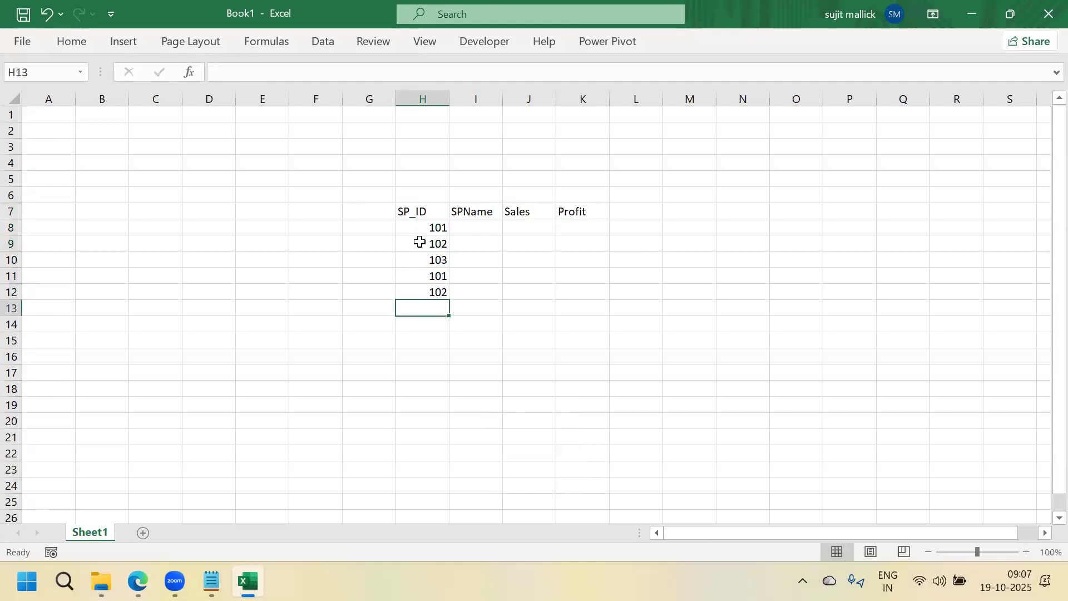
Enter SPName values A, B, C, A, B down I8:I12
click(487, 229)
text(A)
key(Return)
text(B)
key(Return)
text(C)
key(Return)
text(A)
key(Return)
text(B)
key(Return)
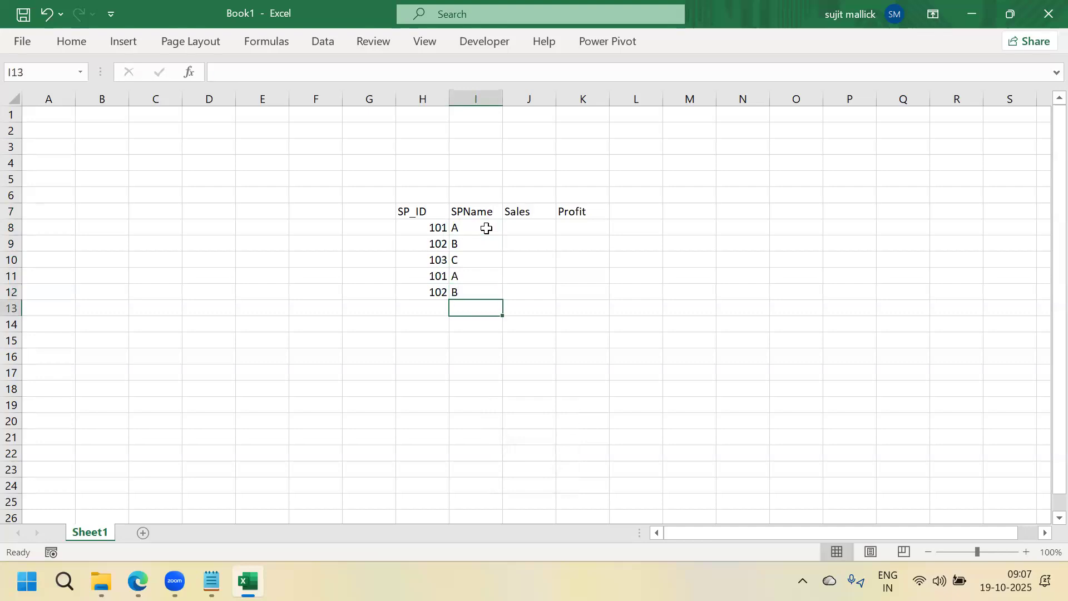
click(369, 216)
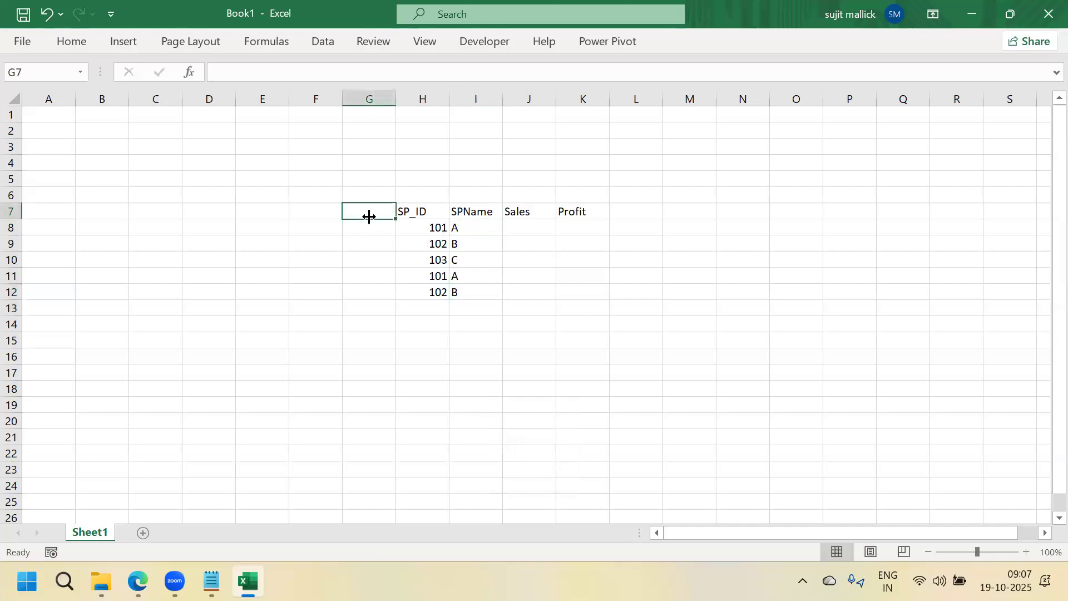
Insert a new column before Sales with header Region and E in the first three rows
click(519, 95)
right_click(521, 98)
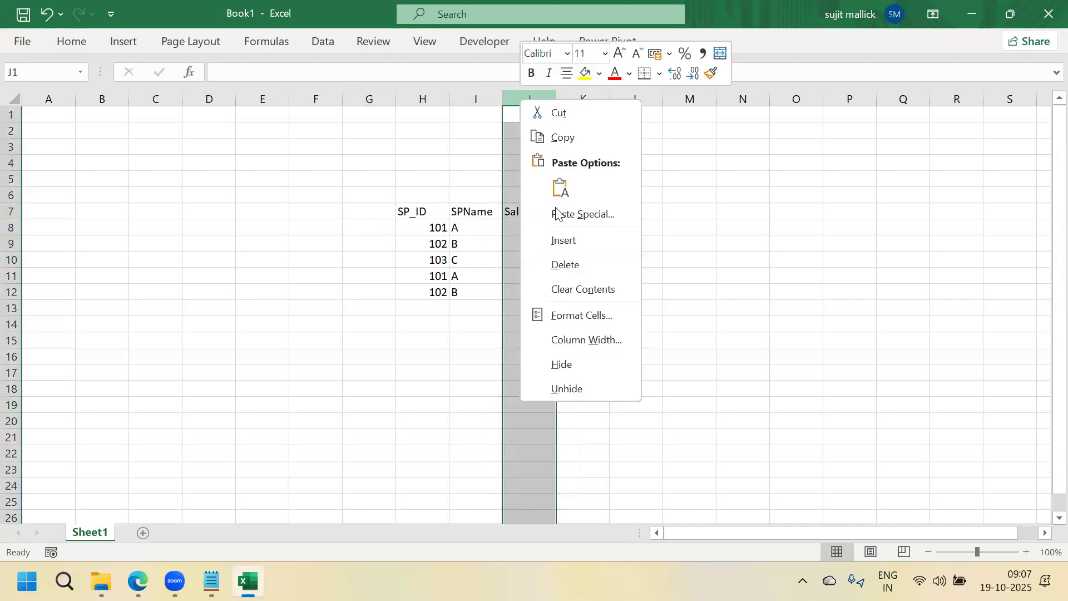
click(562, 241)
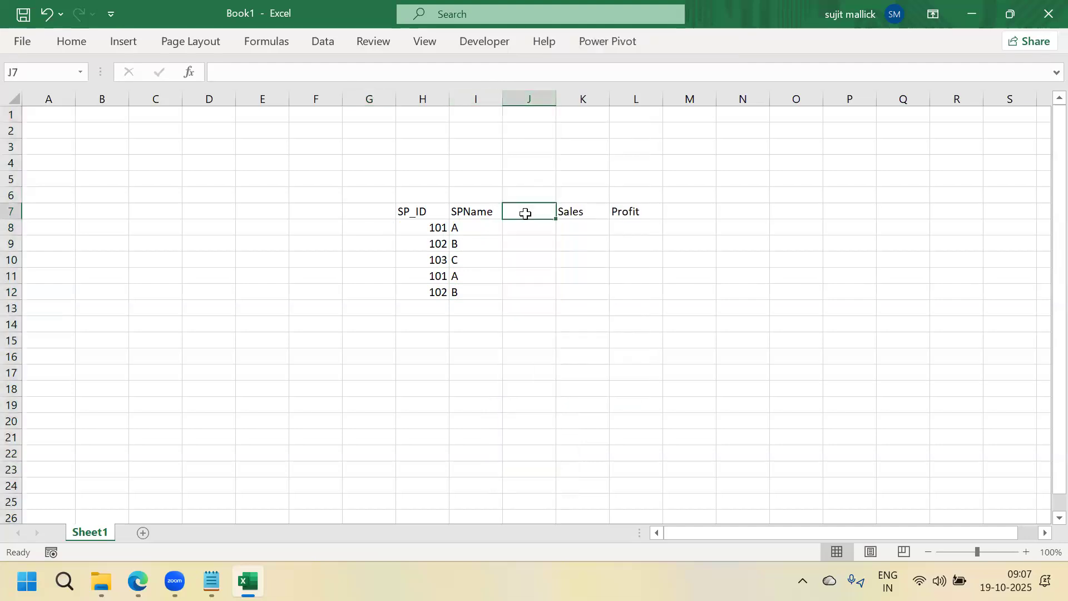
text(Region)
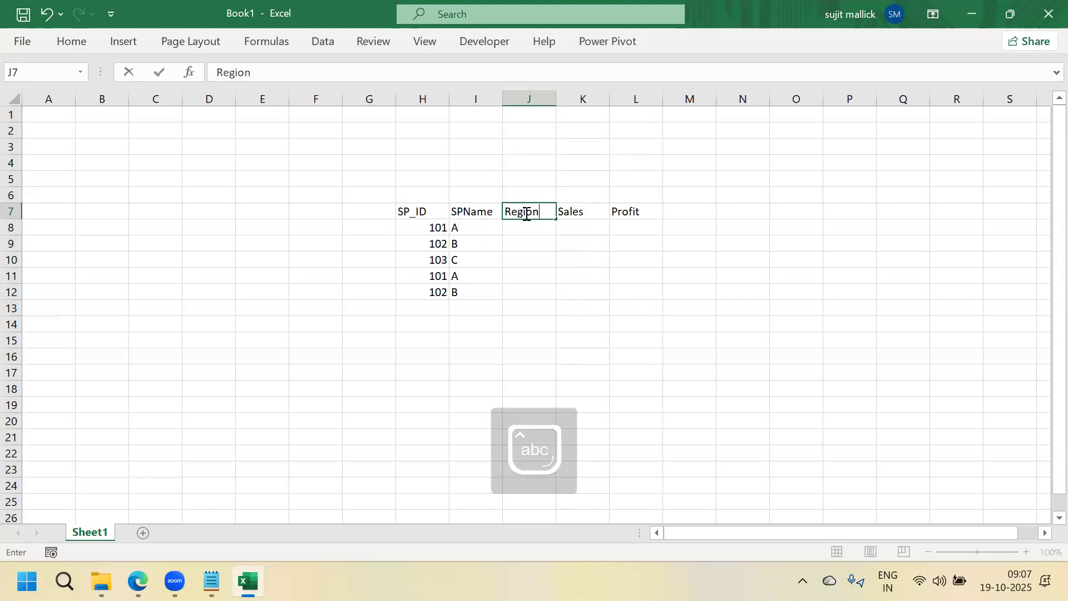
key(Return)
text(E)
key(Return)
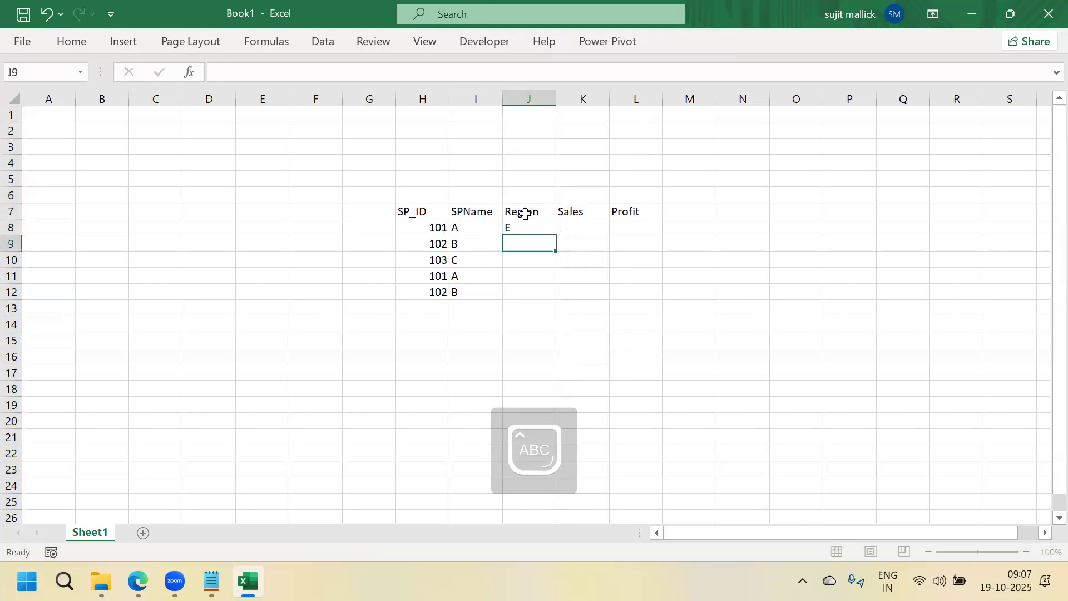
text(E)
key(Return)
text(E)
key(Return)
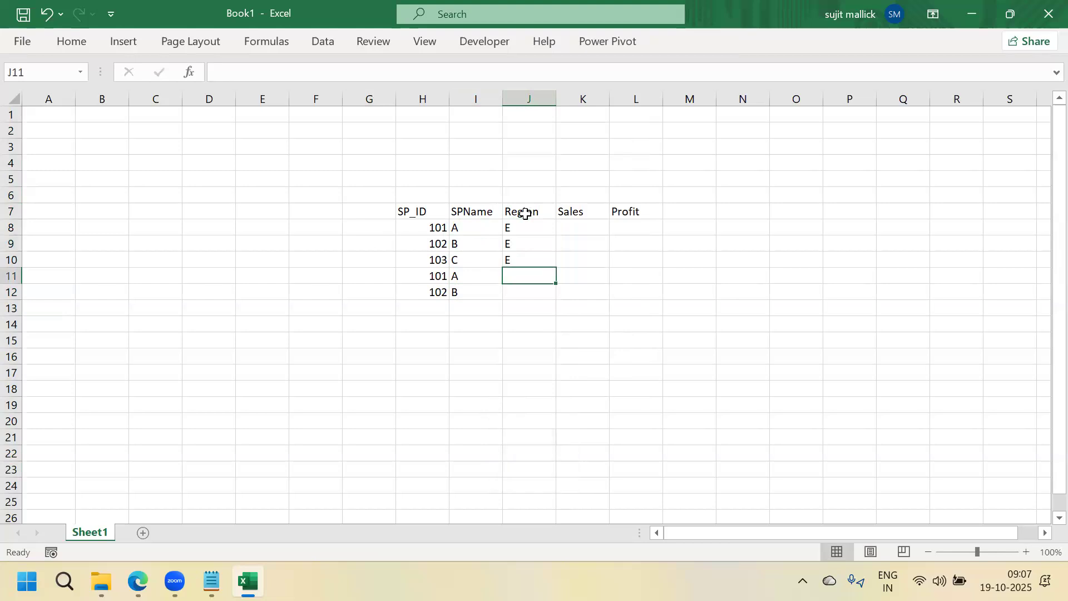
Replace the Region header in J7 with Cat
click(526, 214)
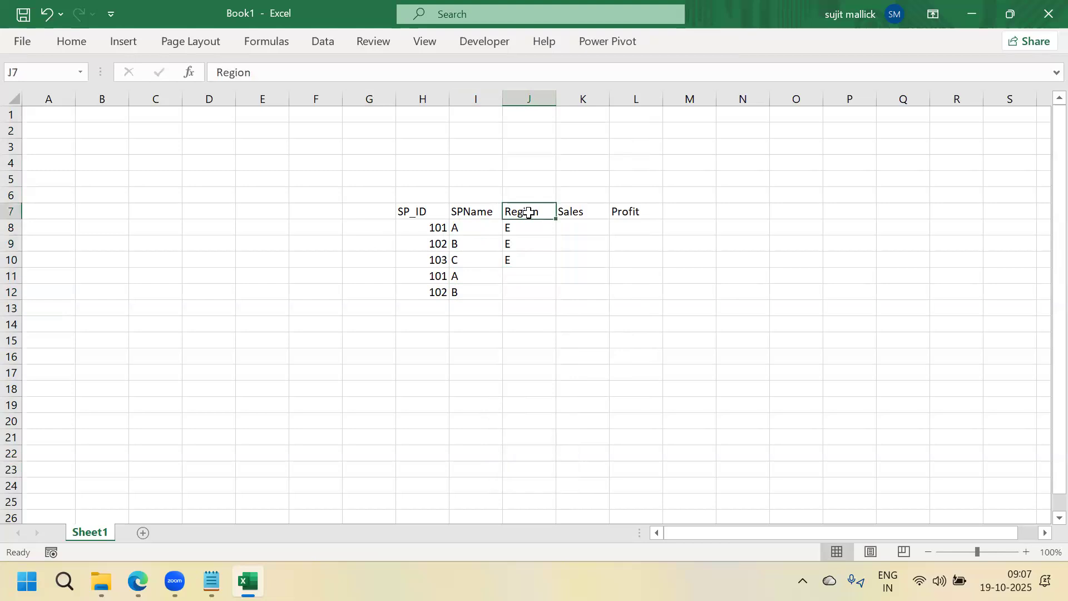
text(C)
key(Caps_Lock)
text(at)
key(Return)
Fill J8:J12 with category codes C1, C1, C1, C2, C2
text(\)
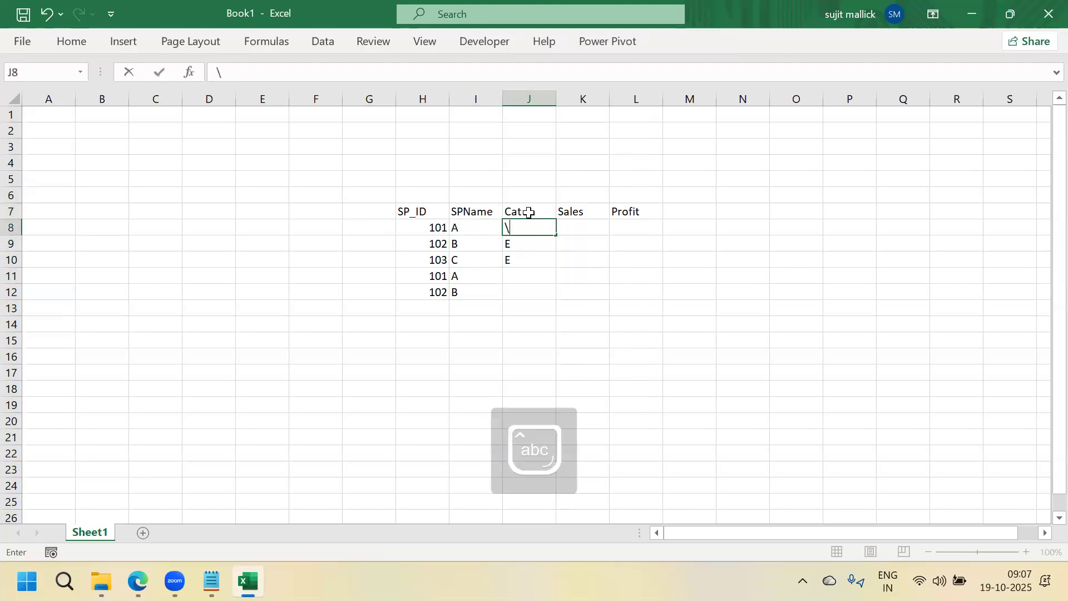
key(Caps_Lock)
key(BackSpace)
key(BackSpace)
text(C1)
key(Return)
text(C1\)
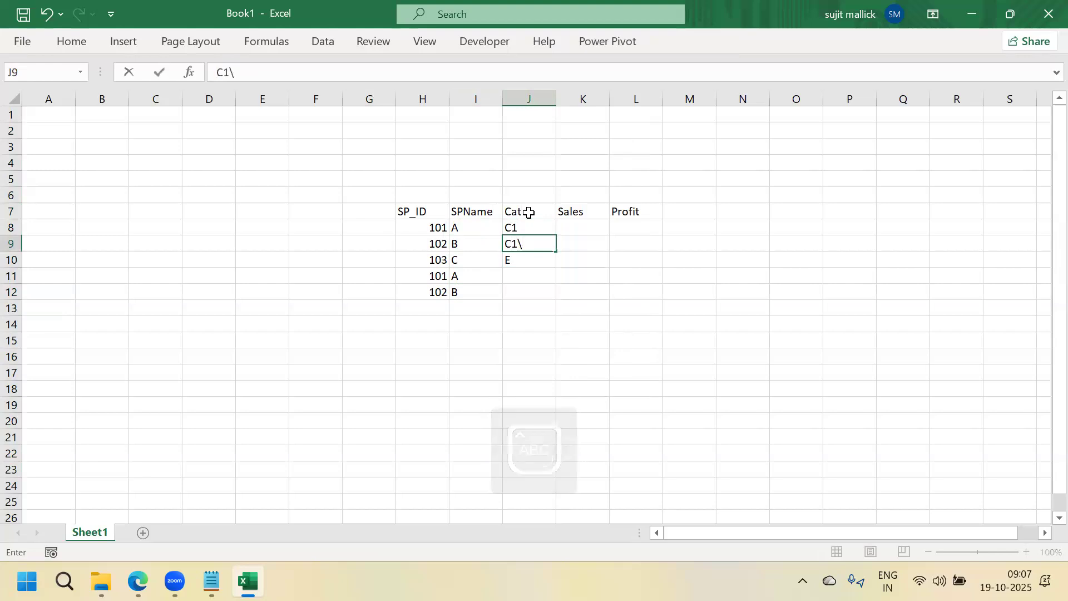
key(BackSpace)
key(Return)
text(C1)
key(Return)
text(C2)
key(Return)
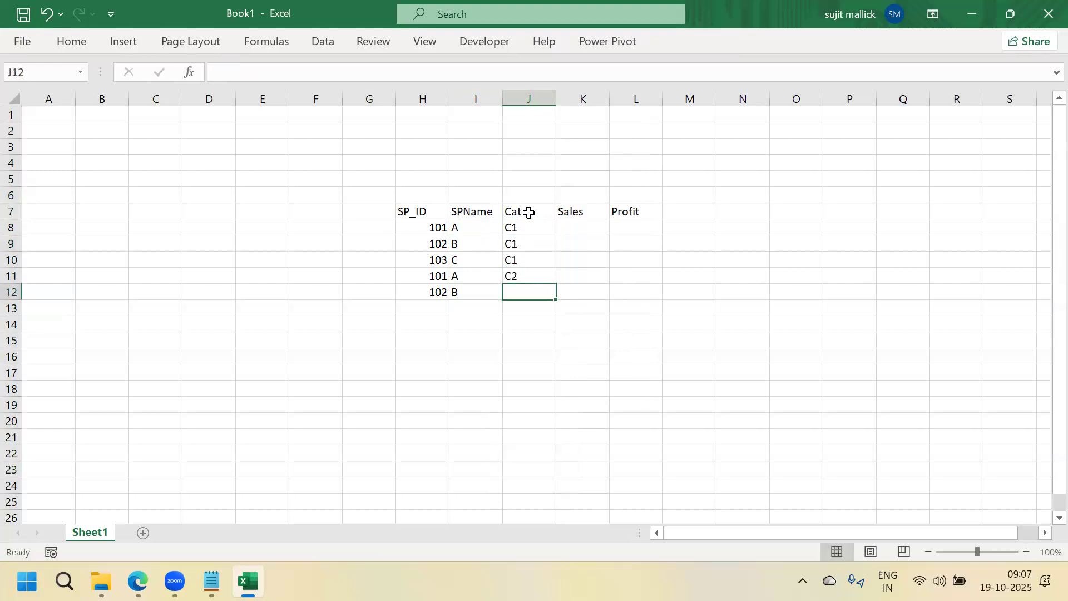
text(C2)
click(771, 318)
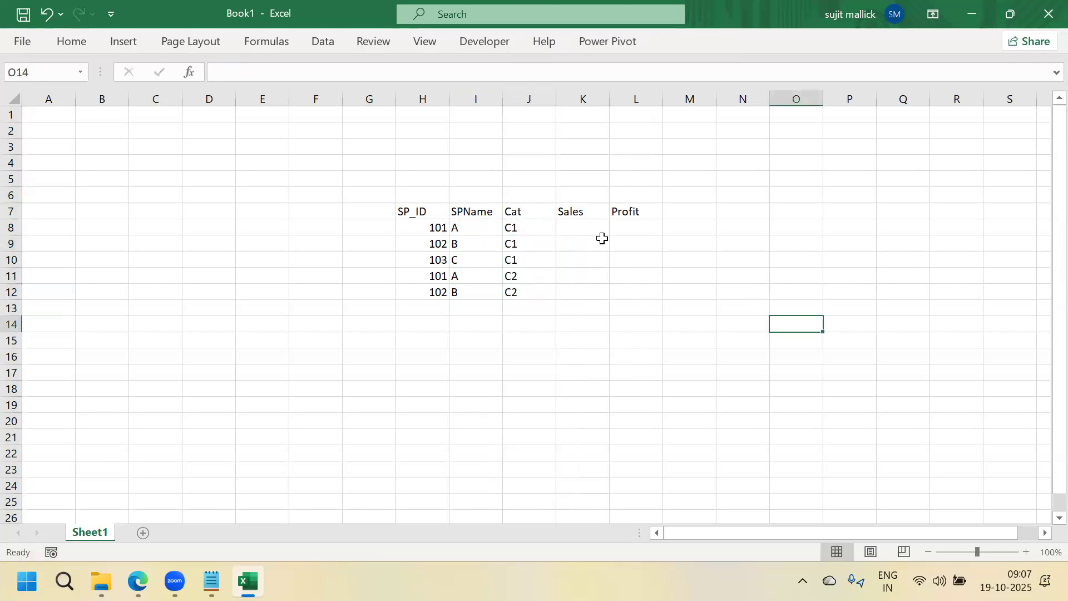
Enter Sales/Profit 10/12 and 9/2 for rows 8 and 9
click(589, 230)
text(10)
key(Tab)
text(12)
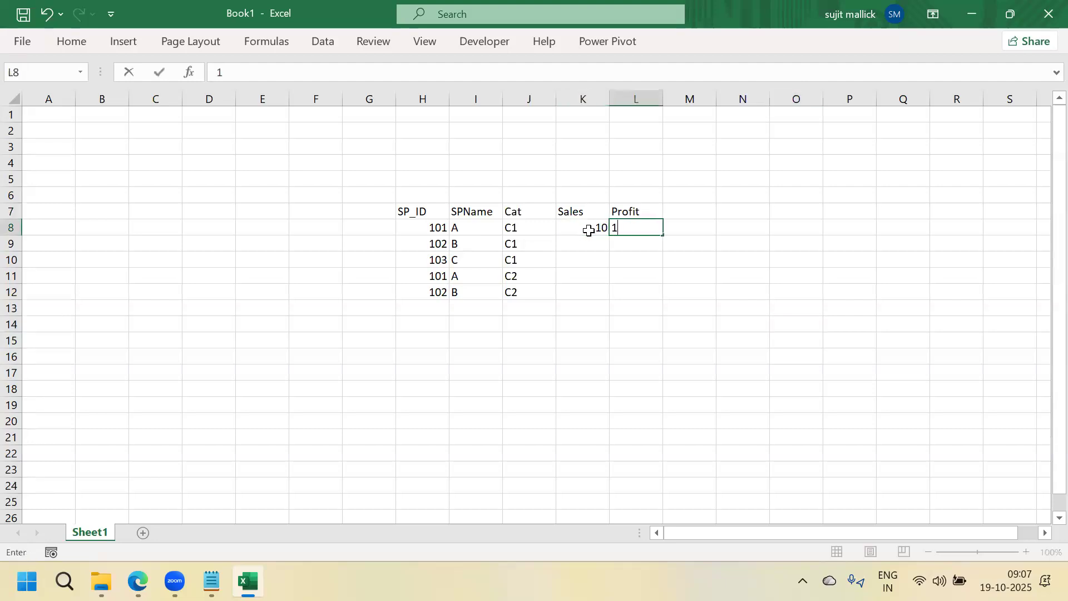
key(Return)
text(9)
key(Tab)
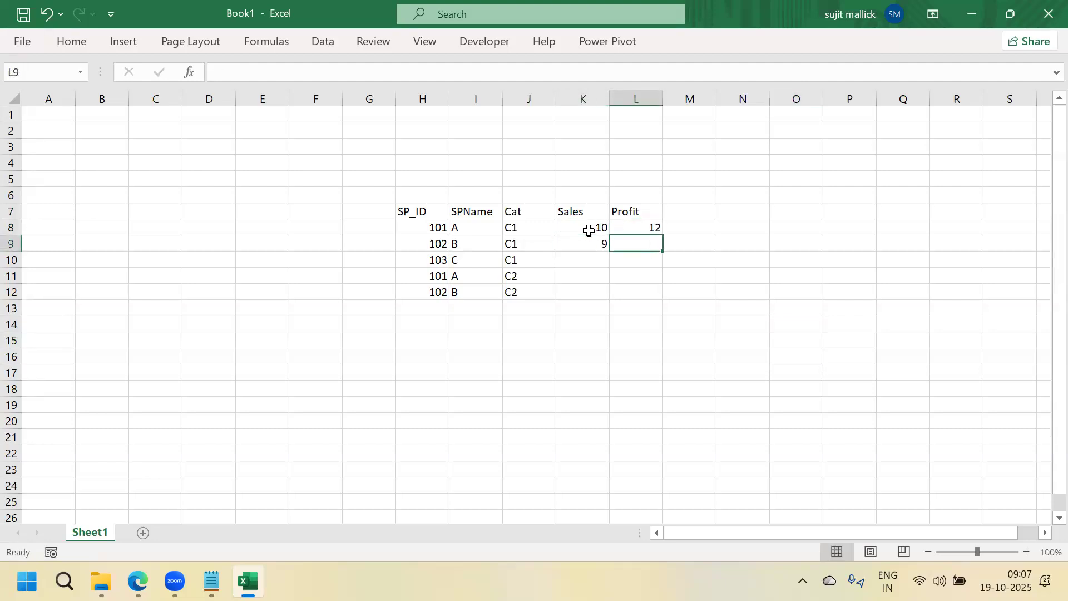
text(2)
key(Return)
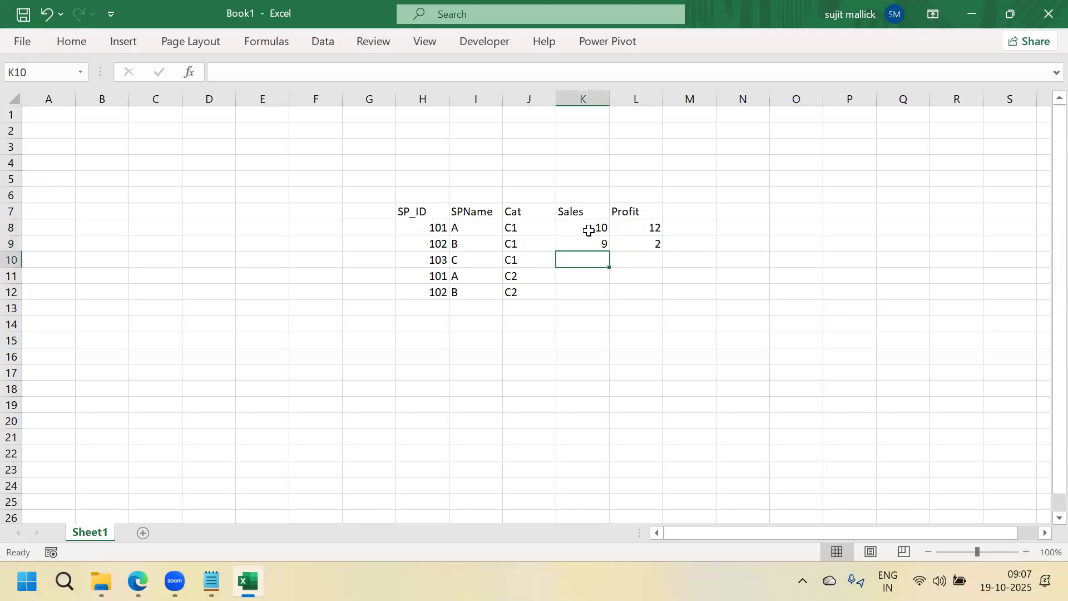
Enter Sales/Profit 7/5, 9/4 and 12/17 for rows 10 to 12
text(7)
key(Tab)
text(5)
key(Return)
text(9)
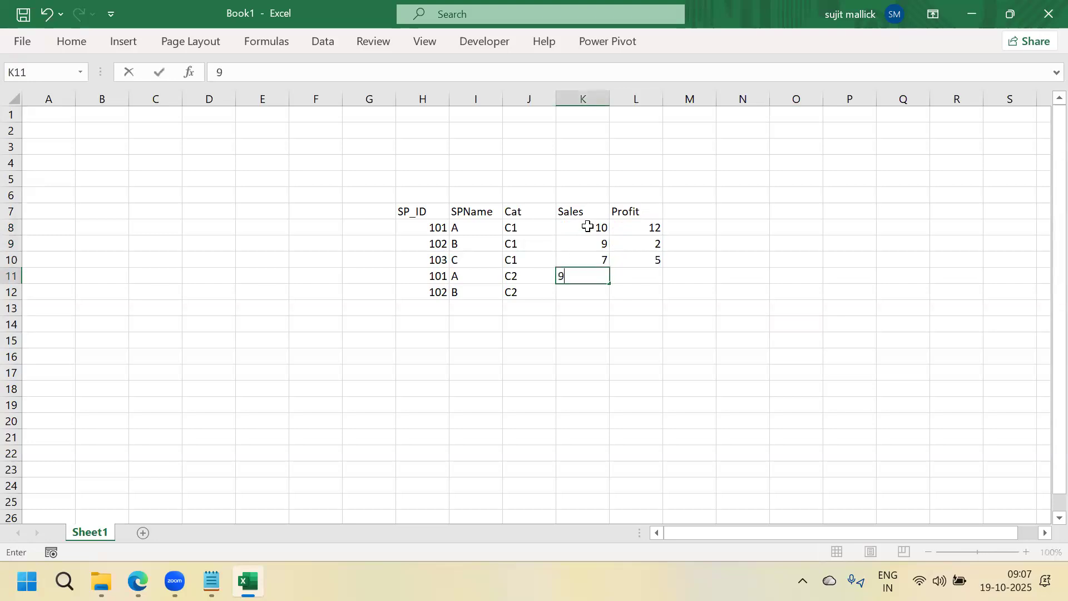
key(Tab)
text(4)
key(Return)
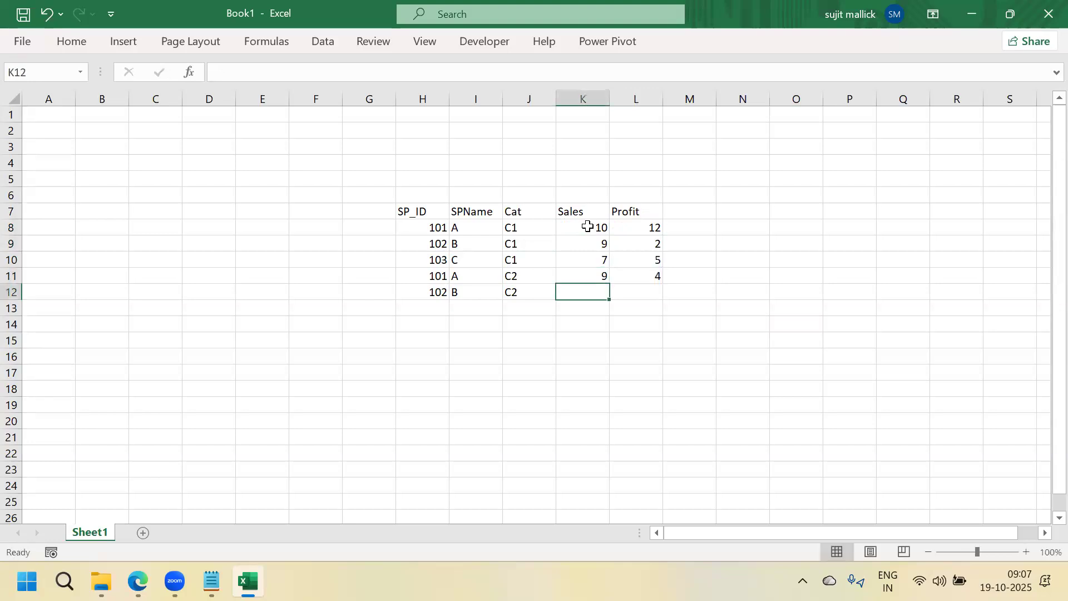
text(12)
key(Tab)
text(17)
key(Return)
click(782, 240)
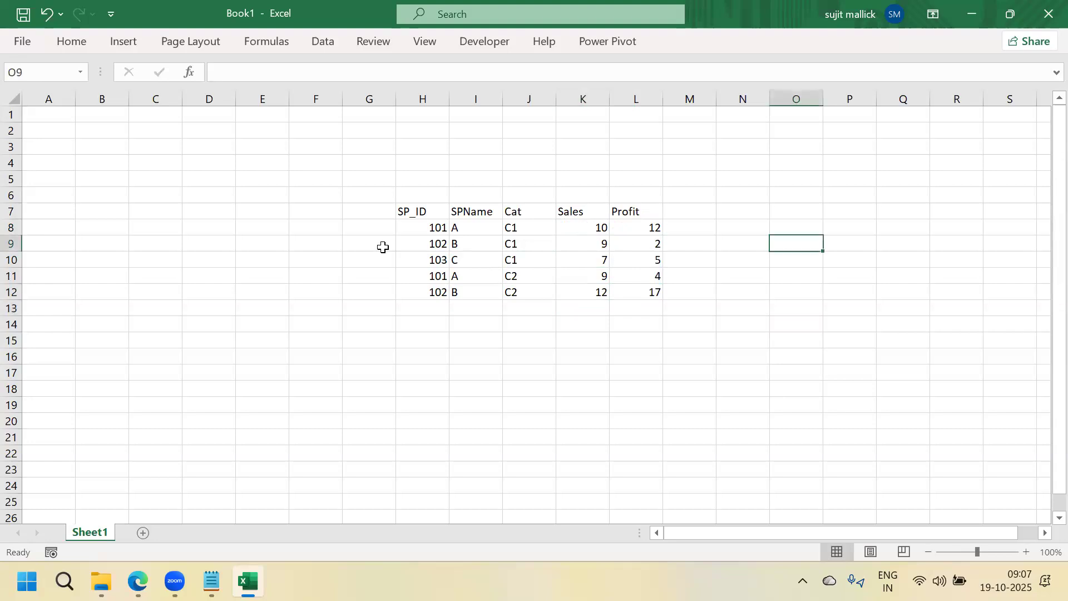
drag(417, 211, 640, 291)
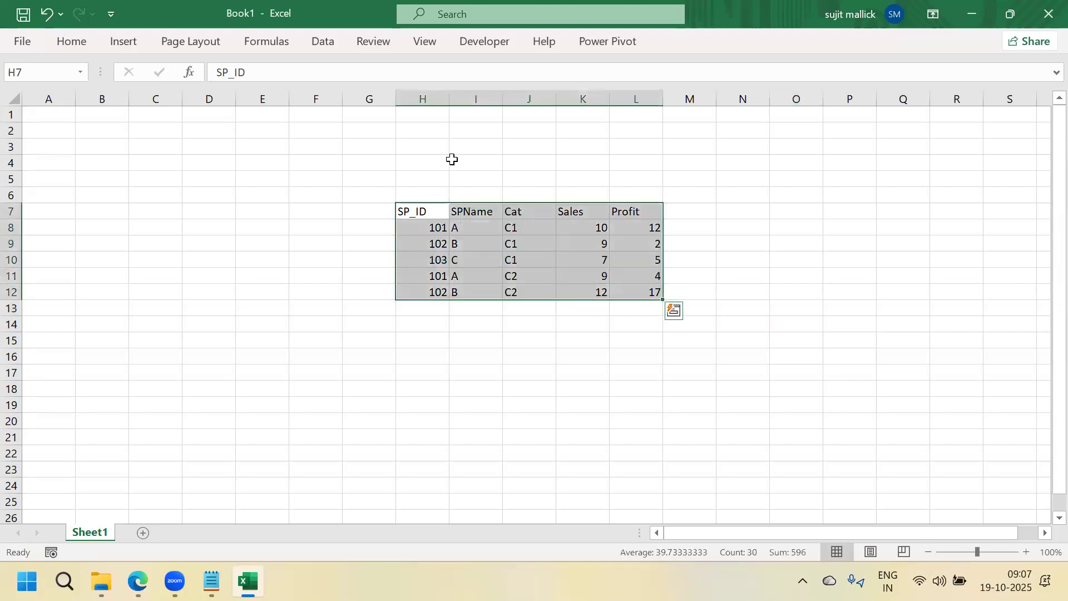
click(423, 100)
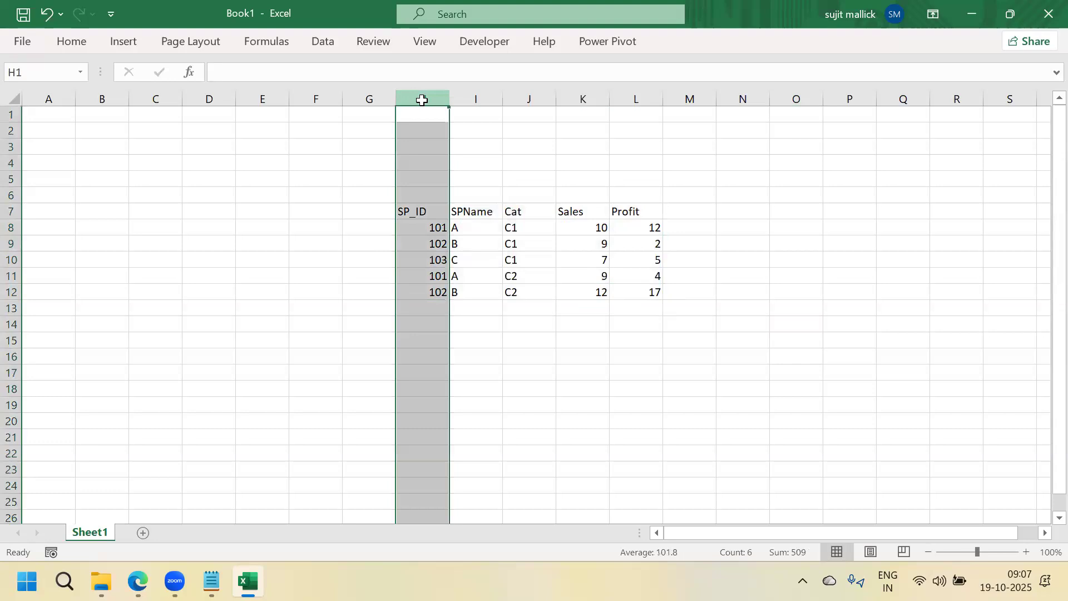
click(467, 99)
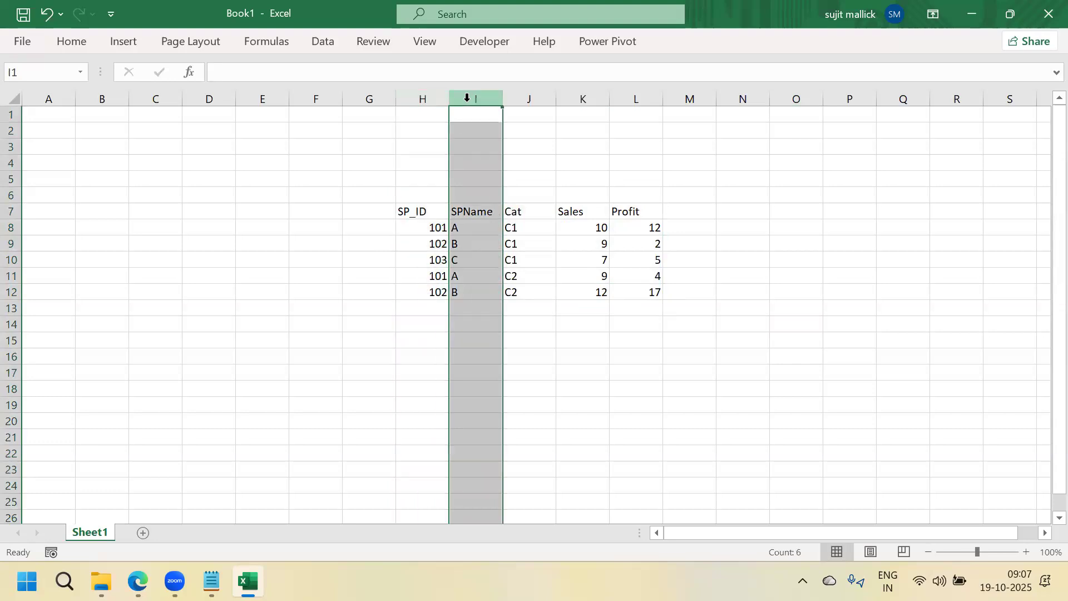
click(515, 98)
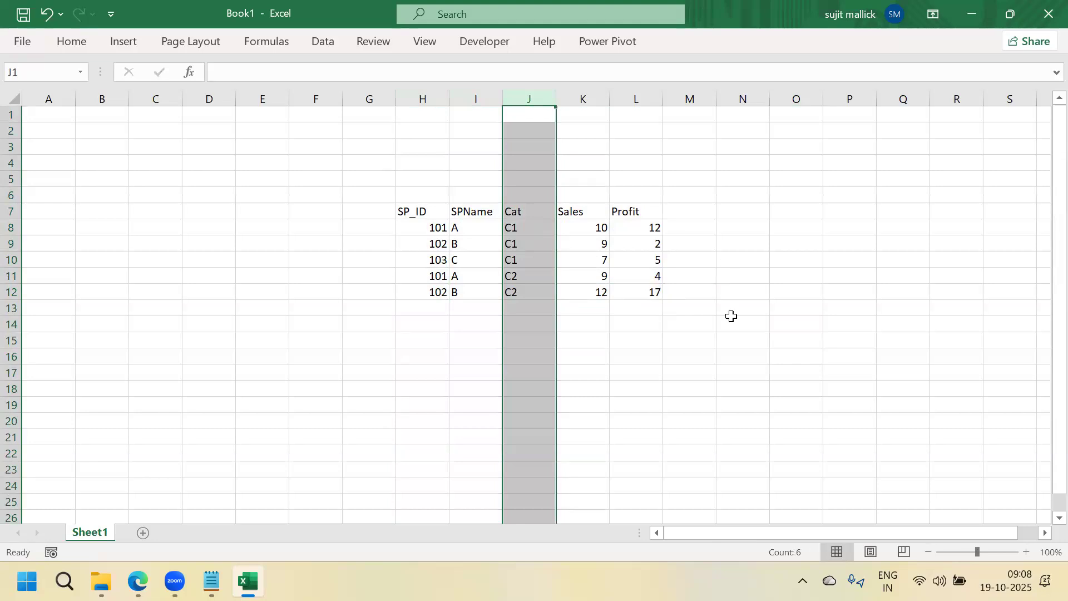
click(684, 367)
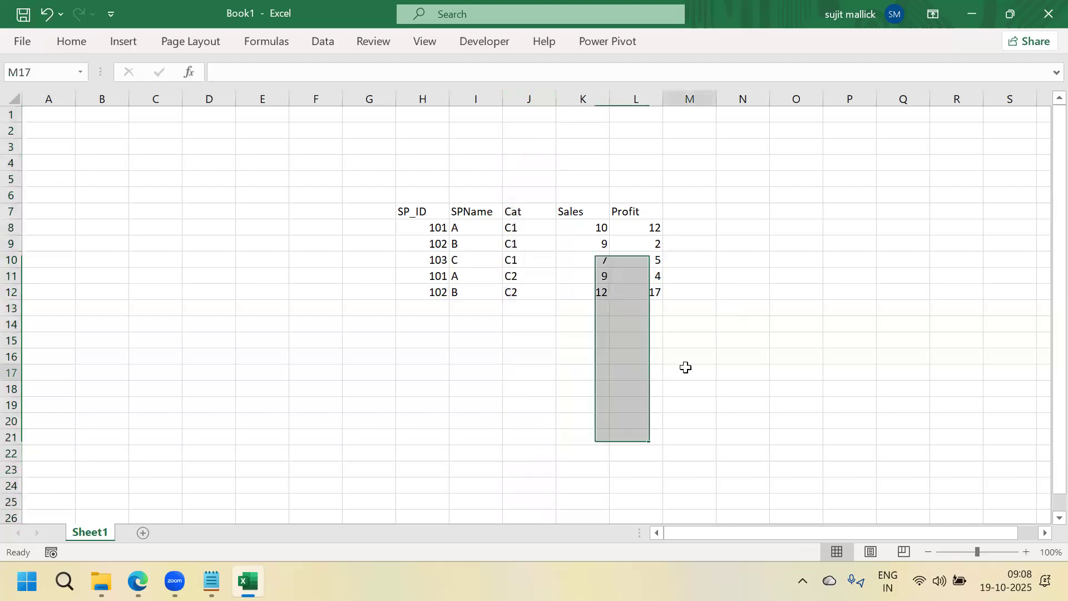
click(694, 403)
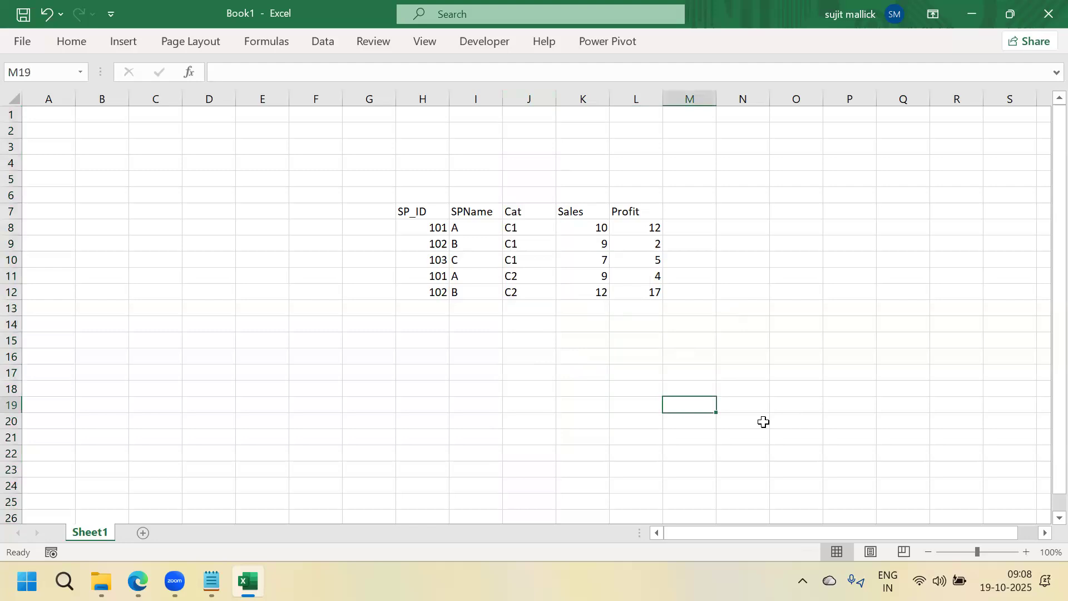
Enter the Sales total =SUM(K8:K12), giving 47, and label it Sales
text(=SUM()
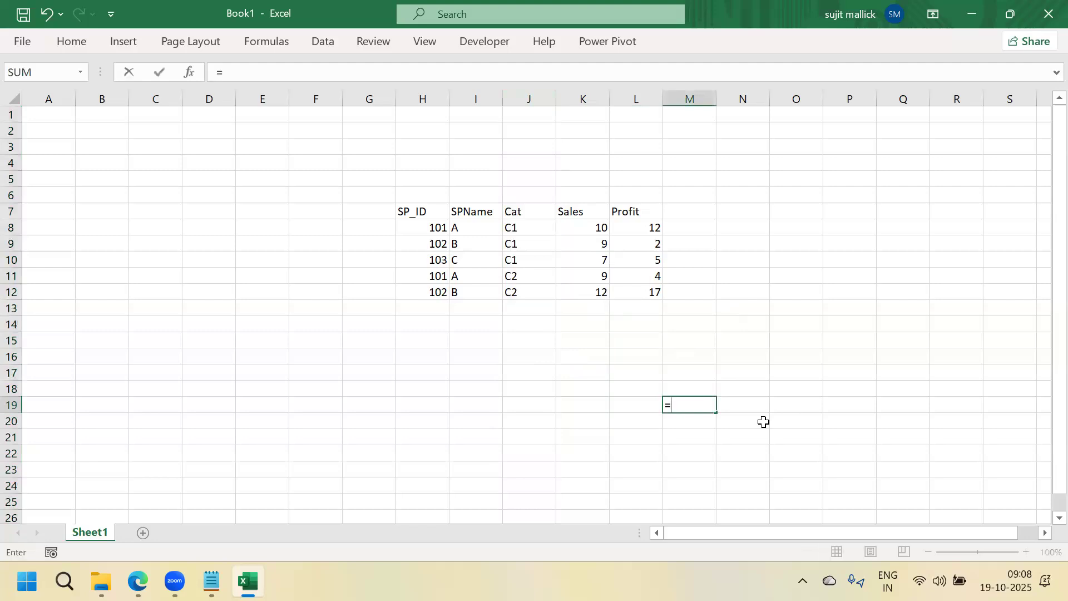
drag(591, 226, 582, 291)
text())
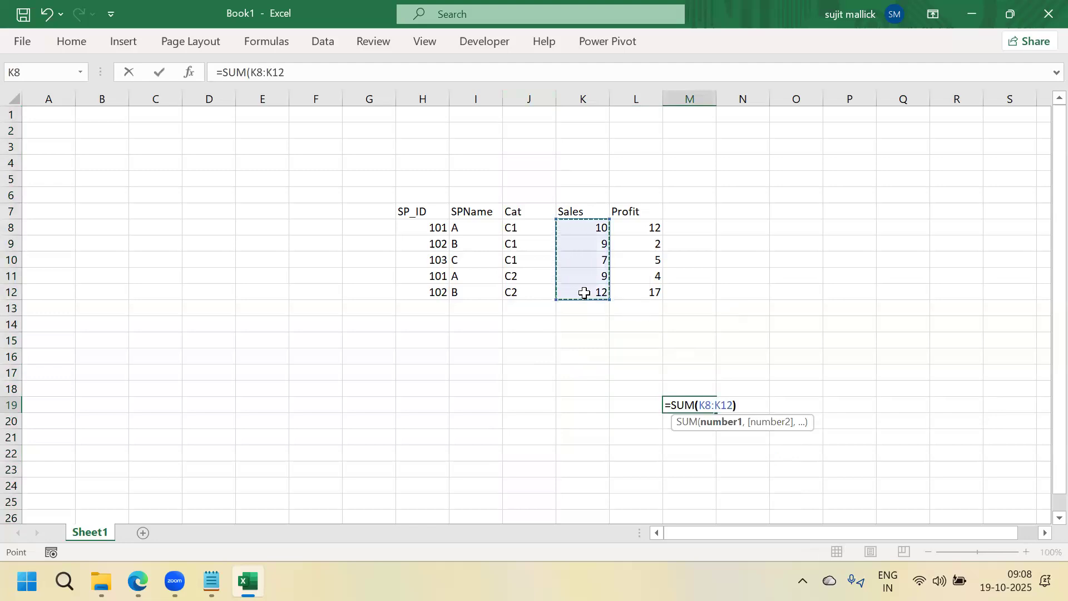
key(Return)
click(632, 406)
text(sALES)
key(Return)
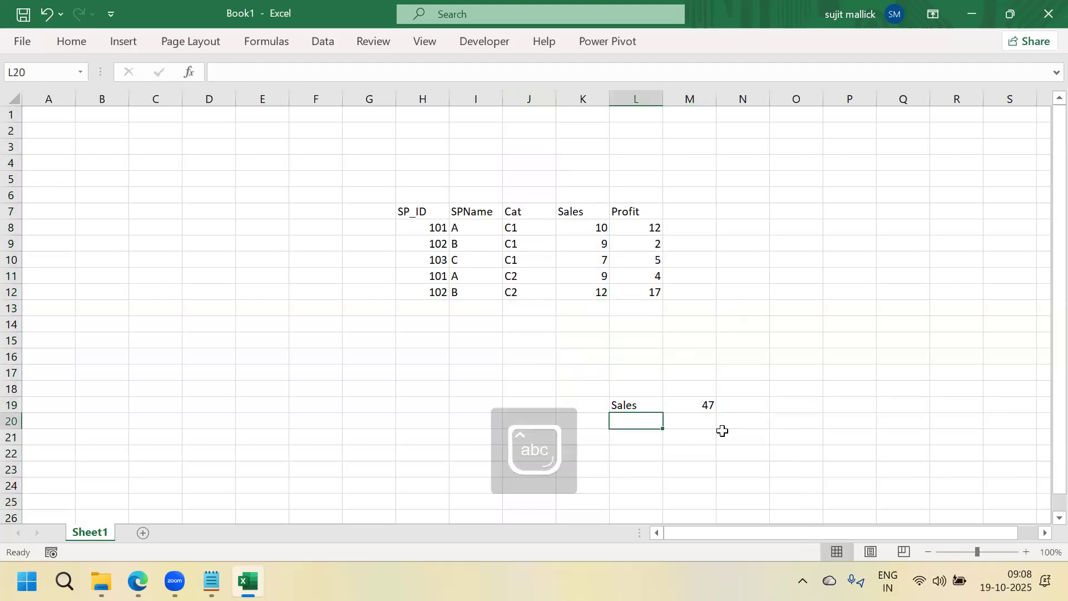
Label Profit in P19 and enter =SUM(L8:L12) beside it, giving 40
click(845, 402)
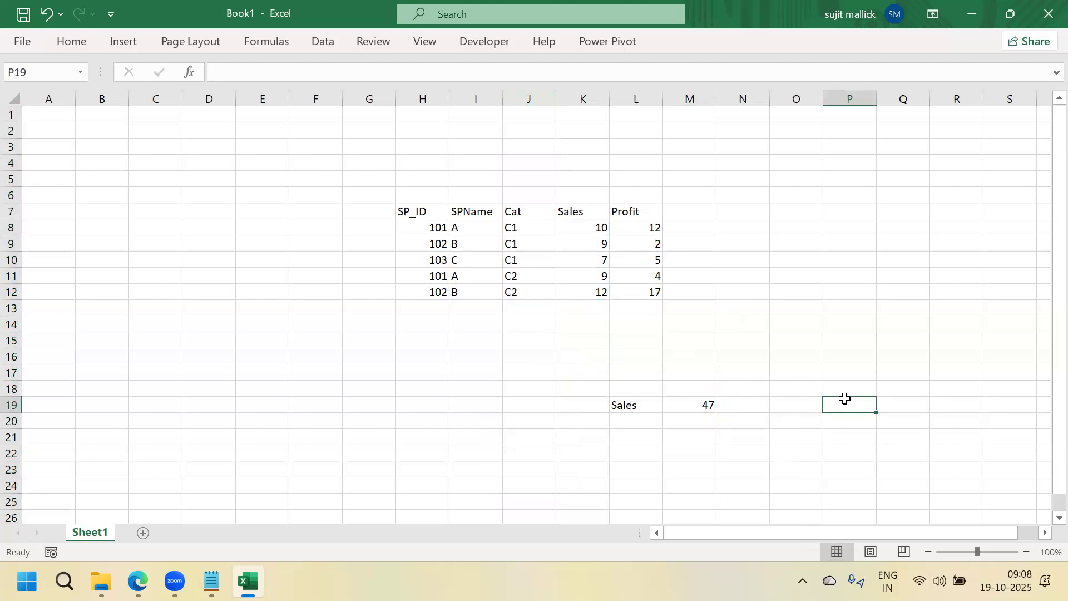
text(Profit)
key(Tab)
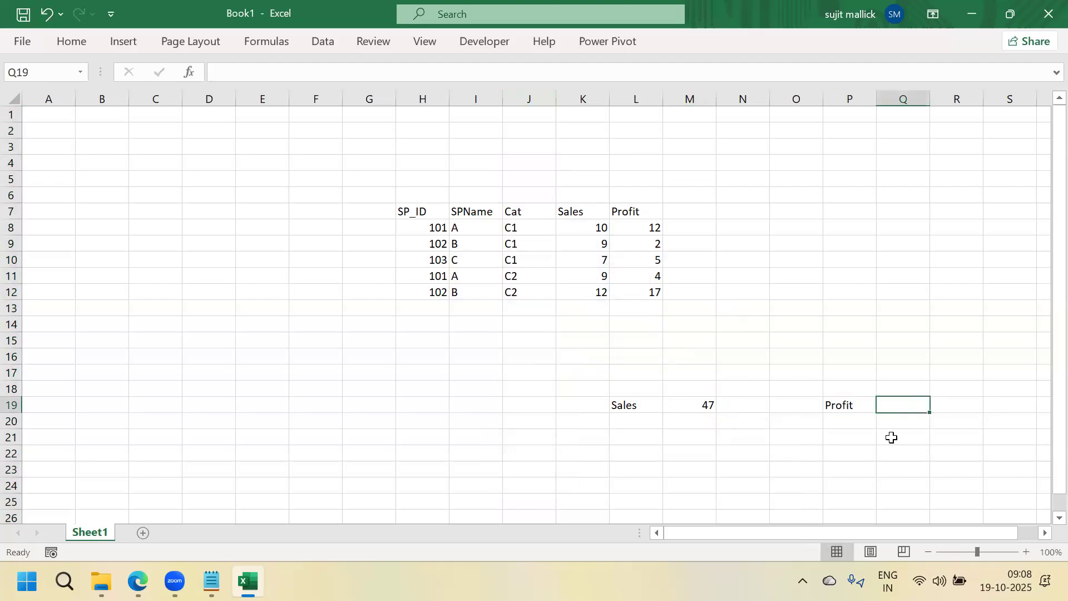
text(=sum)
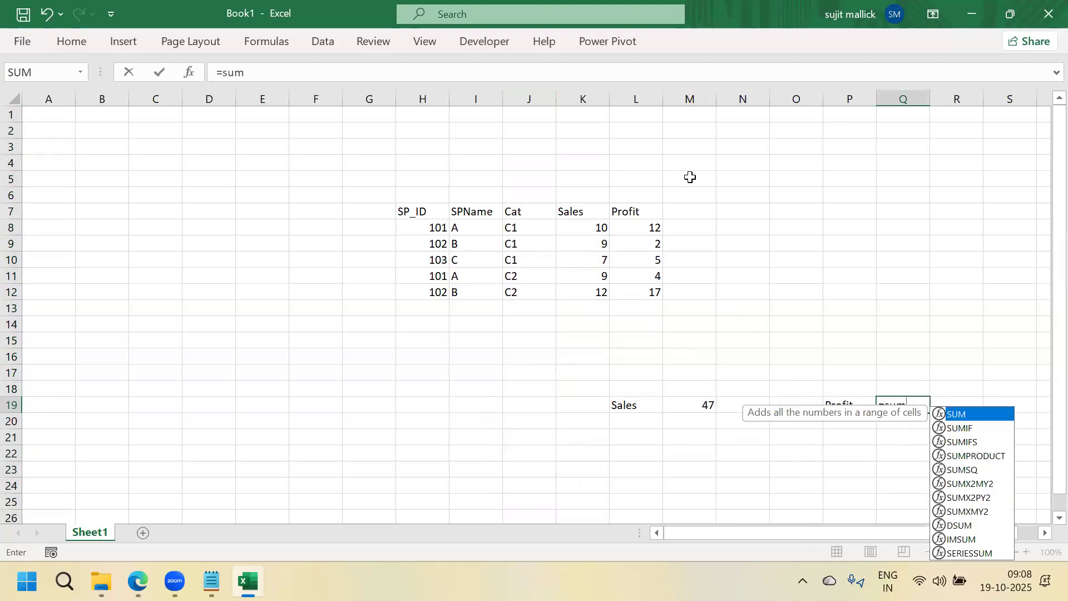
text(()
drag(656, 226, 645, 287)
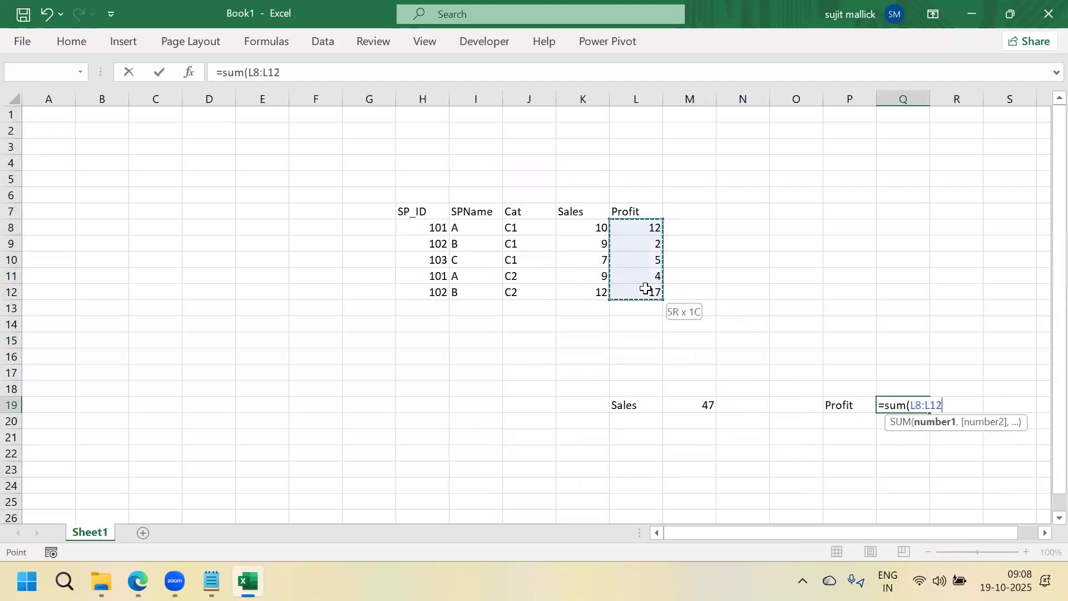
text())
key(Return)
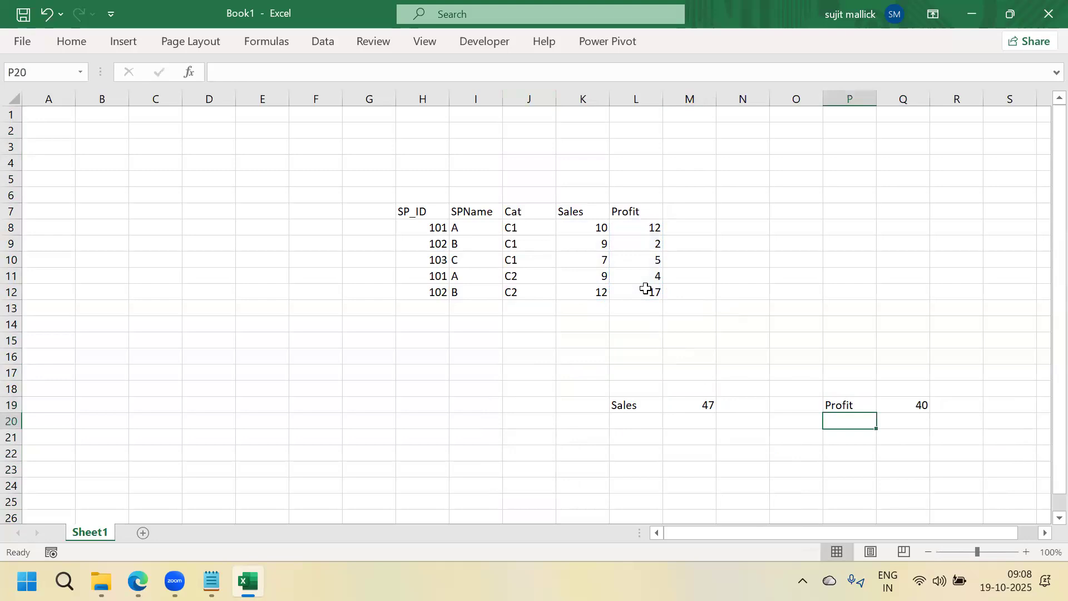
Enter category labels C1 and C2 in N23:N24
click(749, 471)
key(Caps_Lock)
text(C1)
key(Return)
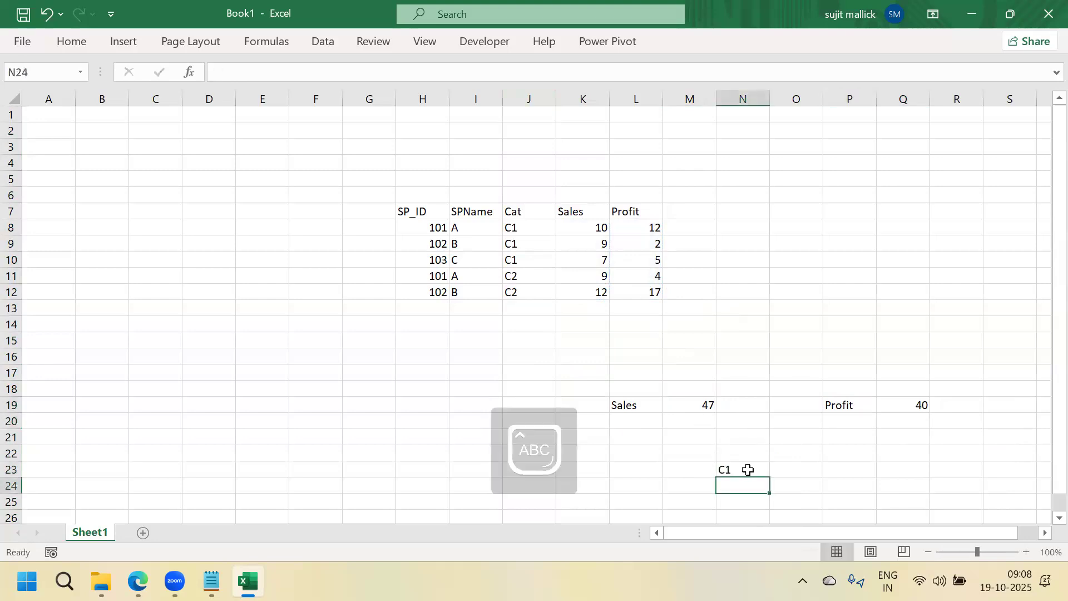
text(C2)
key(Tab)
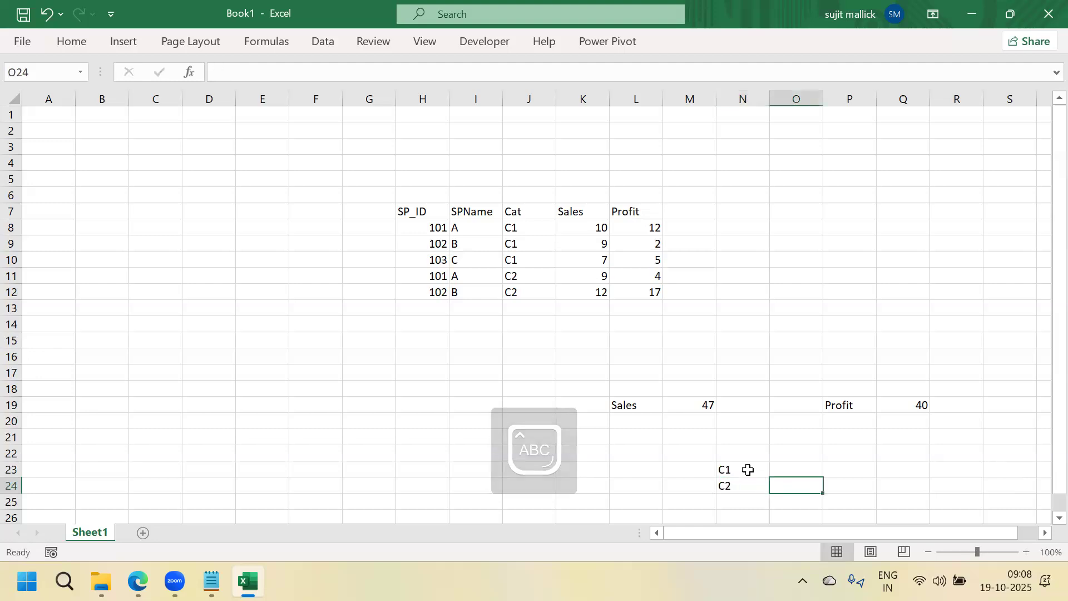
Check each category's Sales sum and enter subtotals 26 and 21 in O23:O24
drag(601, 225, 600, 270)
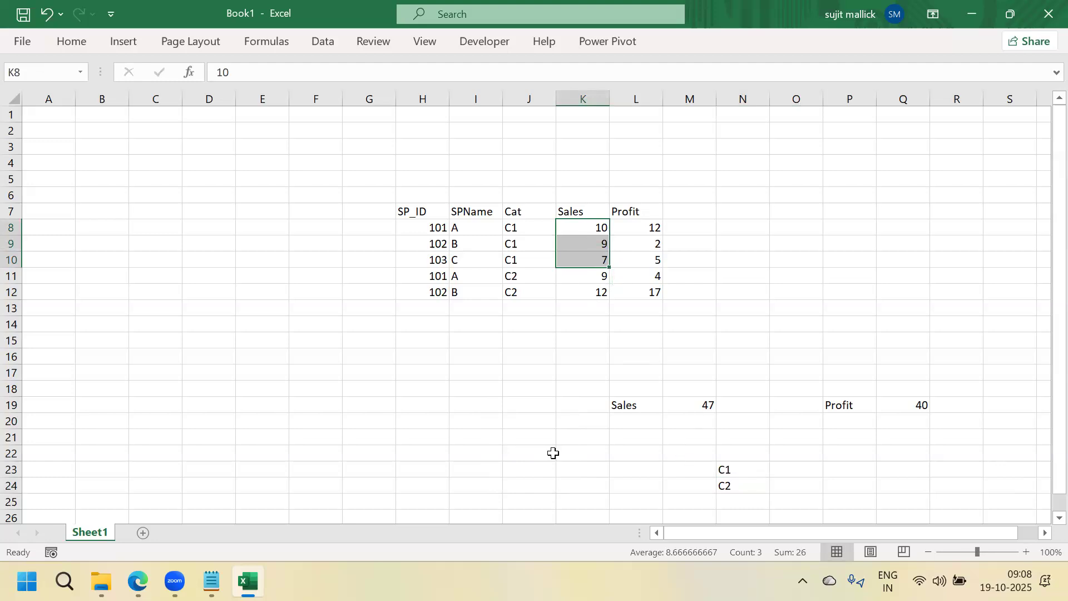
click(802, 470)
text(26)
key(Return)
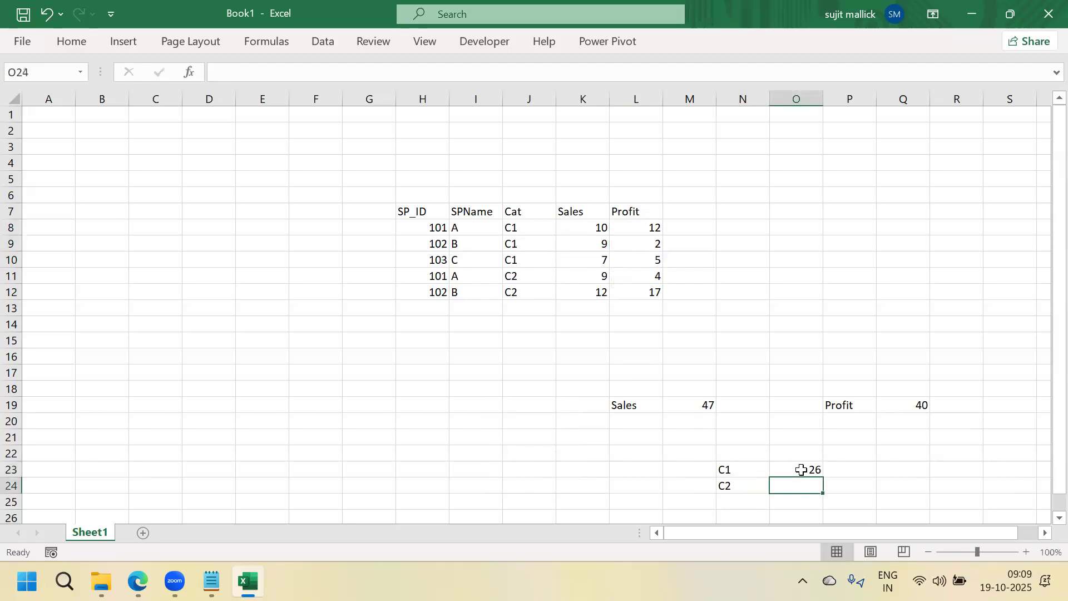
drag(601, 277, 601, 292)
click(814, 481)
text(21)
key(Return)
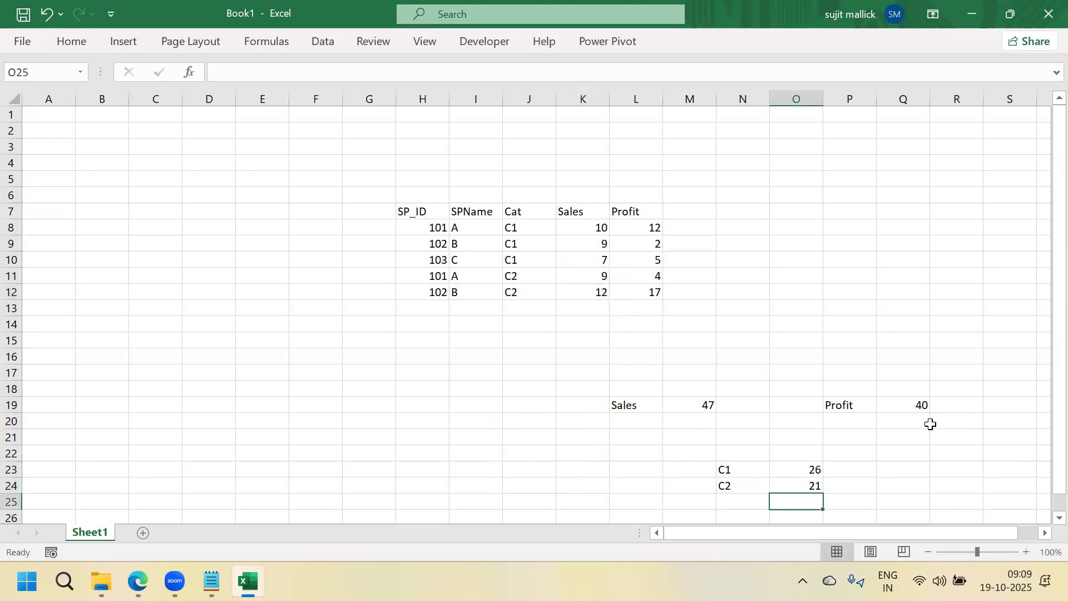
drag(620, 406, 909, 487)
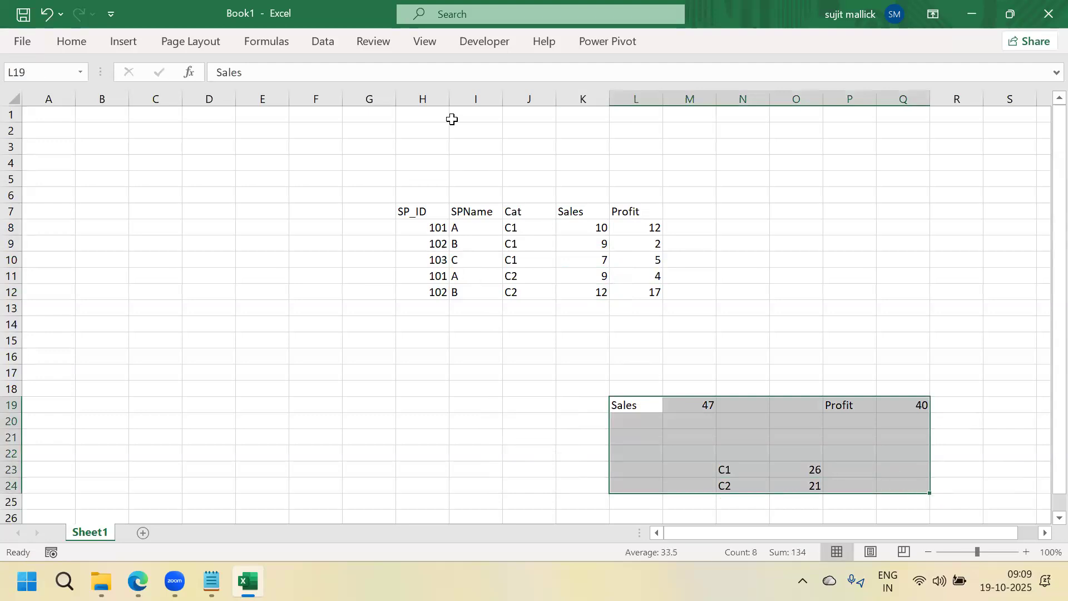
Give the summary block L19:Q24 a yellow fill and bold text
click(71, 43)
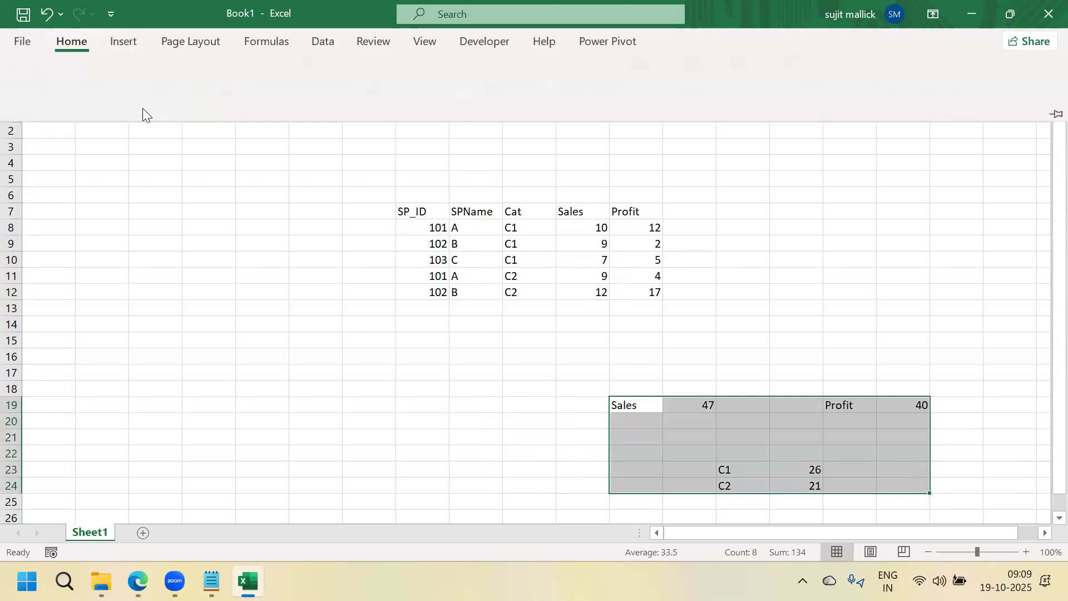
click(200, 105)
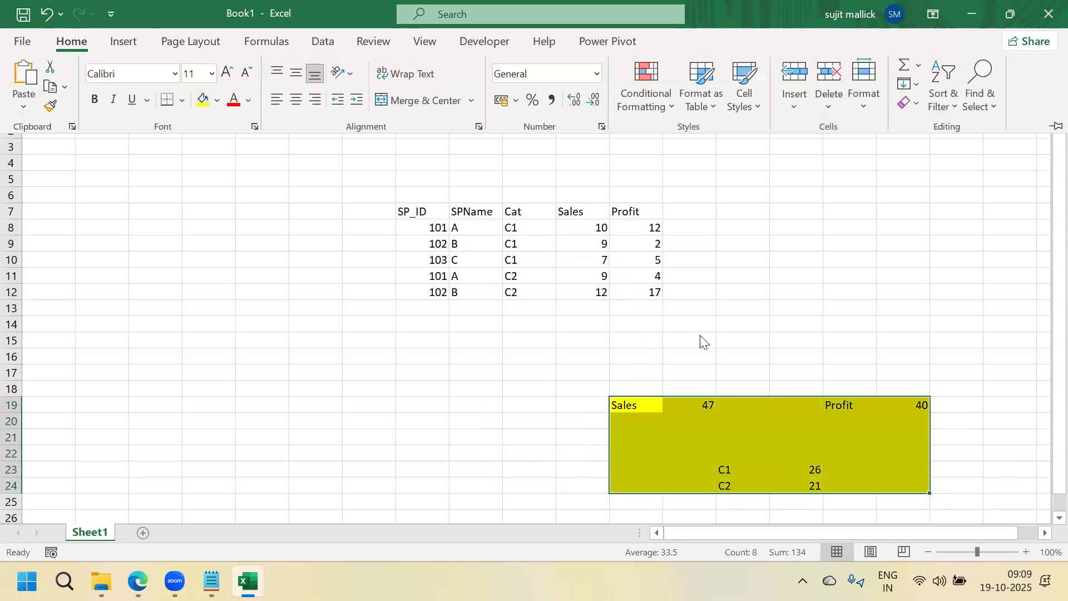
click(629, 408)
drag(627, 408, 894, 485)
key(ctrl+b)
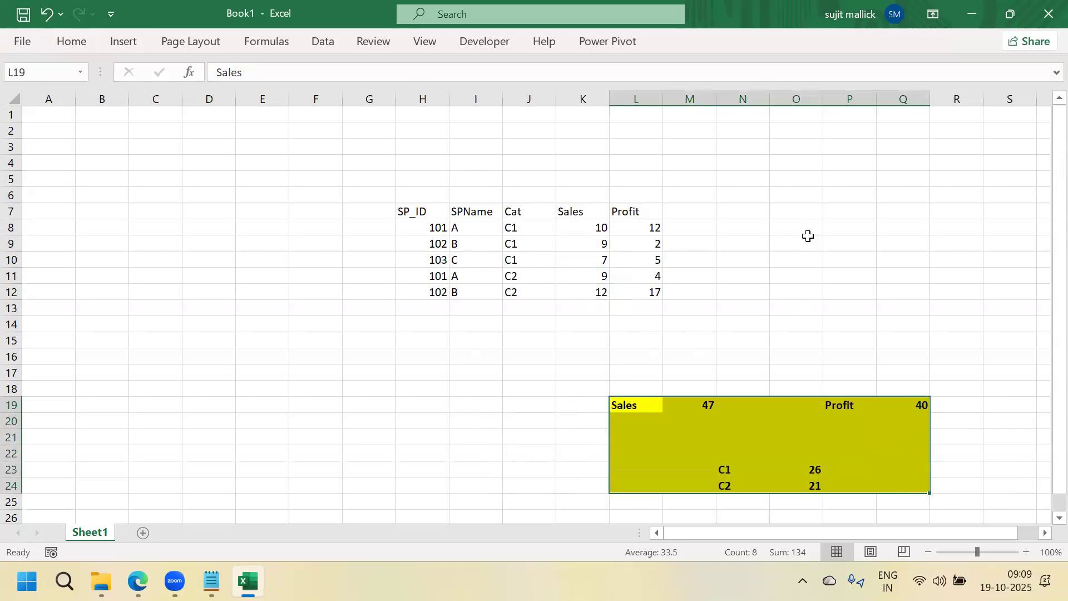
click(807, 240)
drag(458, 228, 472, 278)
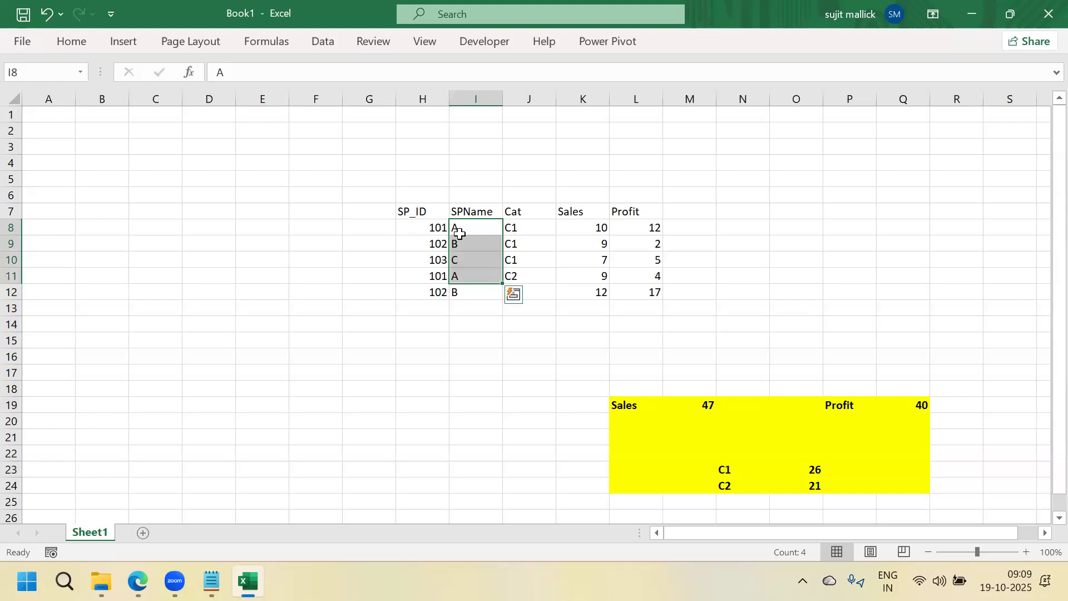
Review the Sales and Profit total formulas in M19 and Q19 and salesperson A's sales values
click(461, 232)
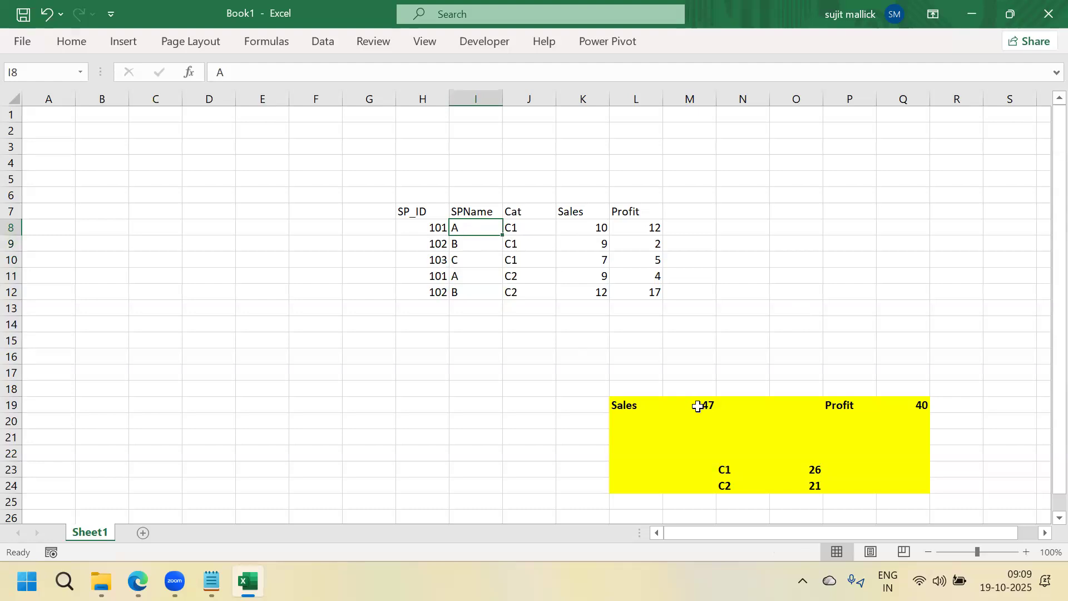
click(716, 407)
click(913, 405)
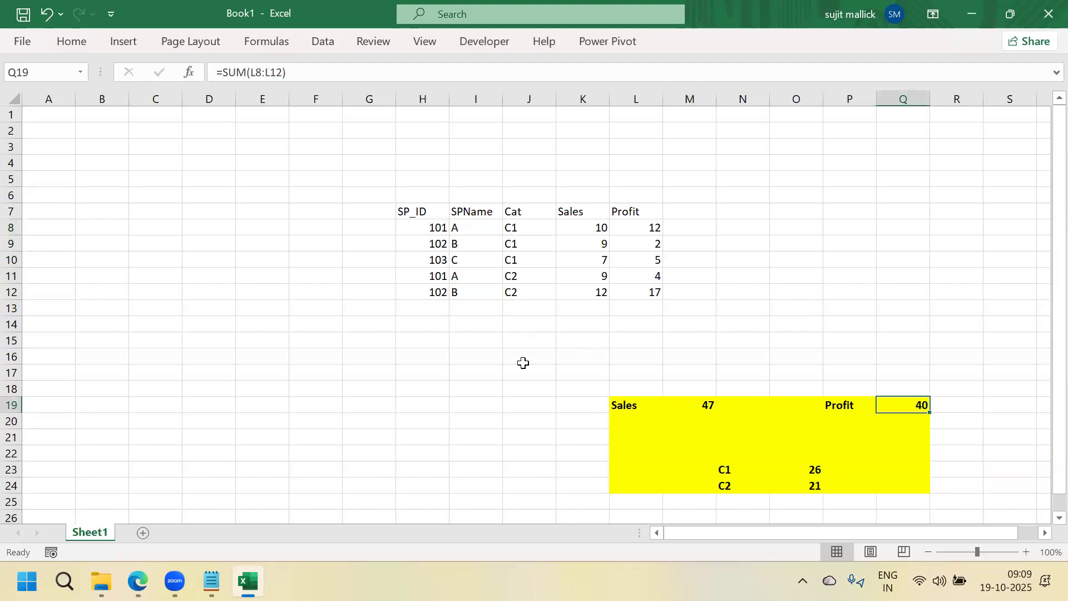
click(463, 224)
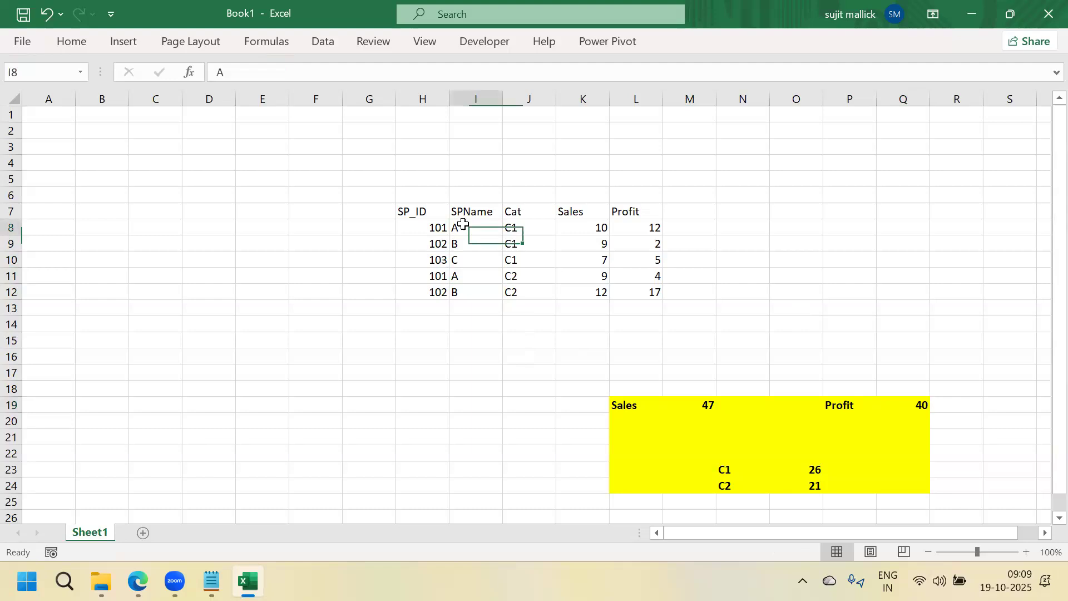
click(583, 229)
click(582, 276)
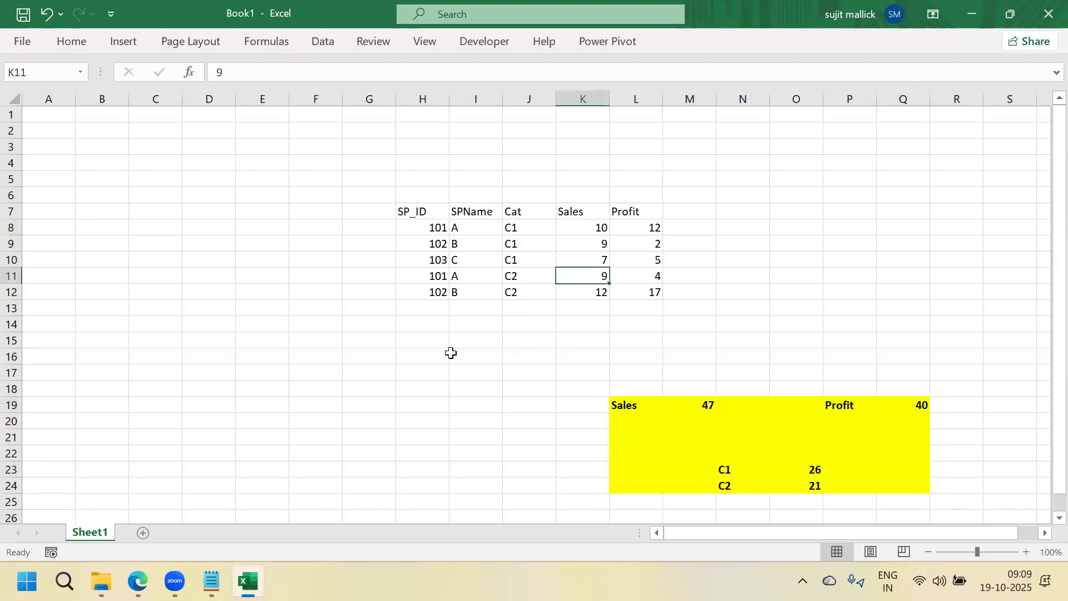
Enter 19 in N19 beside the Sales total and colour it red
click(196, 379)
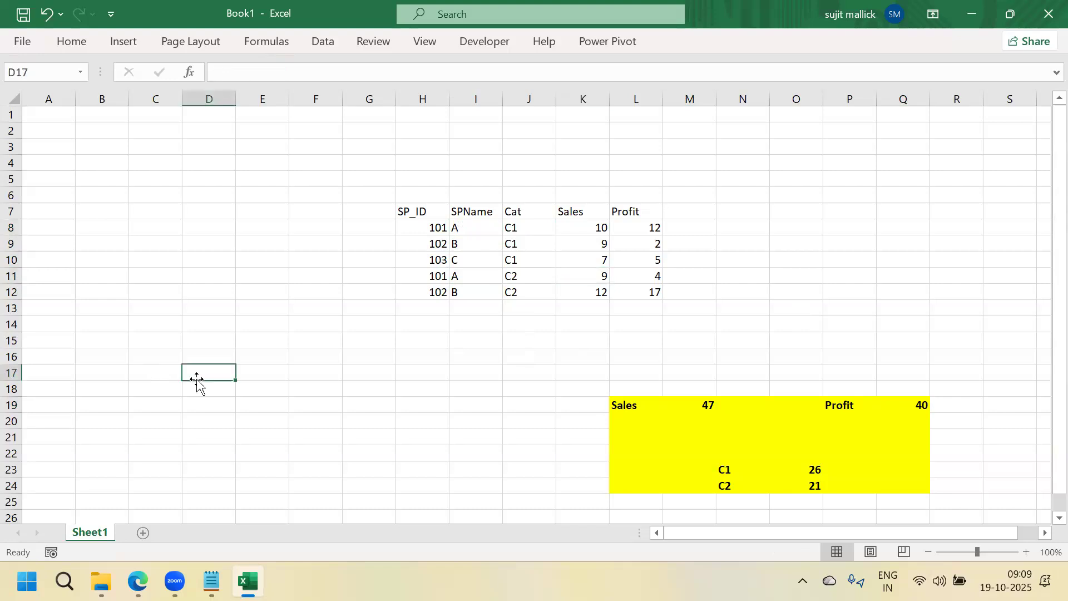
text(19)
key(BackSpace)
key(BackSpace)
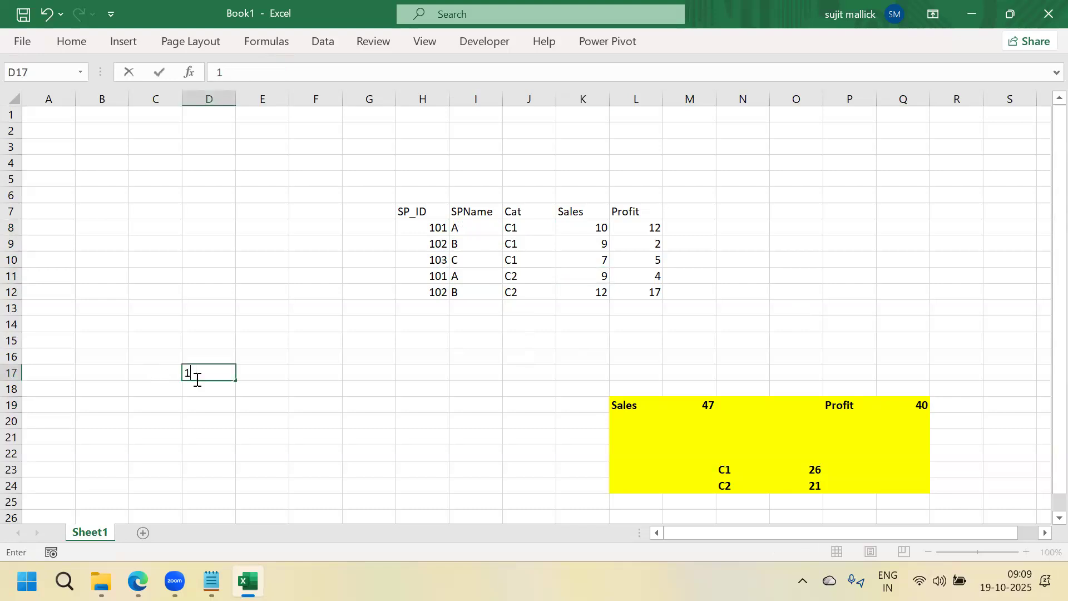
click(737, 403)
text(19)
key(Return)
click(737, 403)
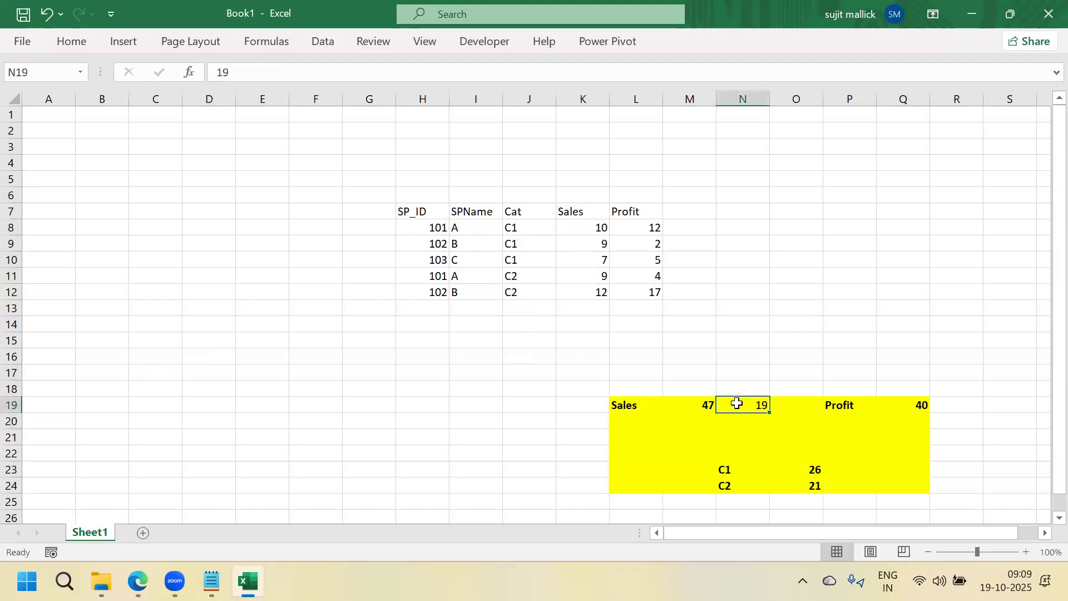
click(74, 48)
click(234, 101)
Enter 16 in R19 and copy N19's red formatting onto it with Format Painter
click(946, 405)
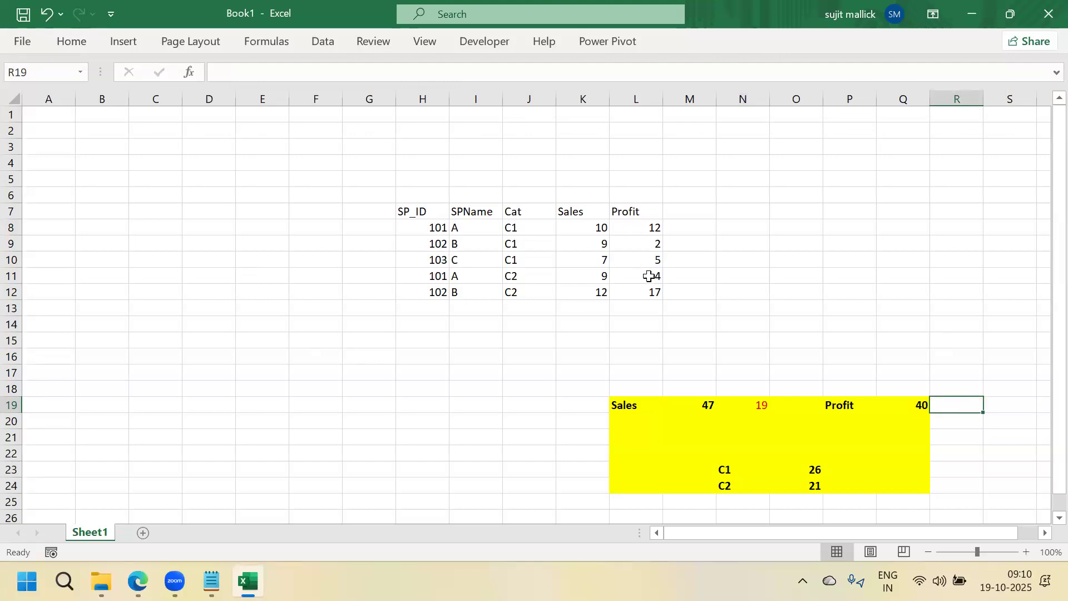
text(16)
key(Return)
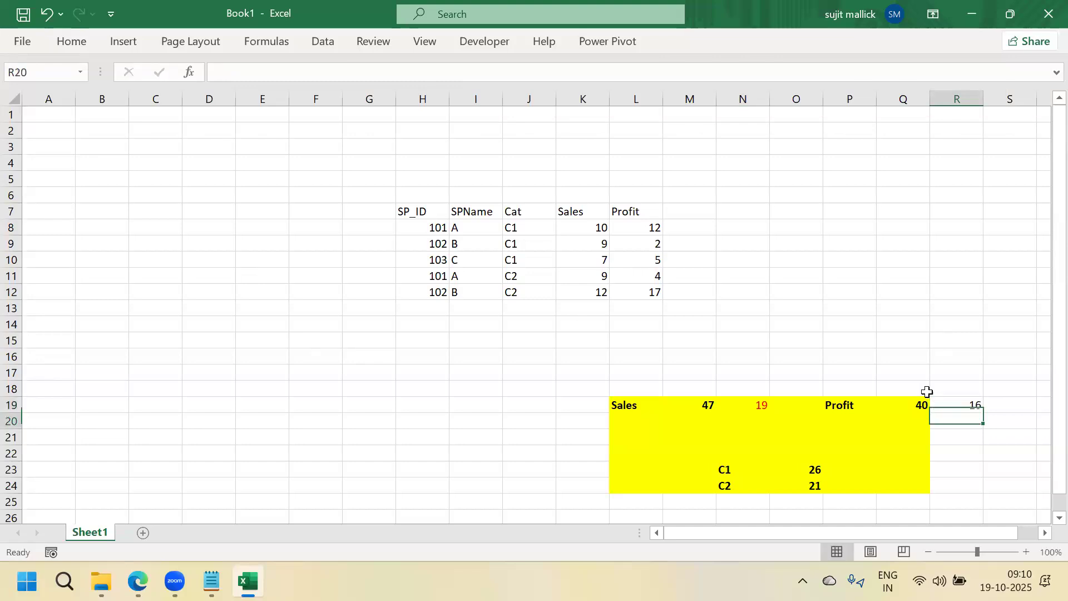
click(760, 405)
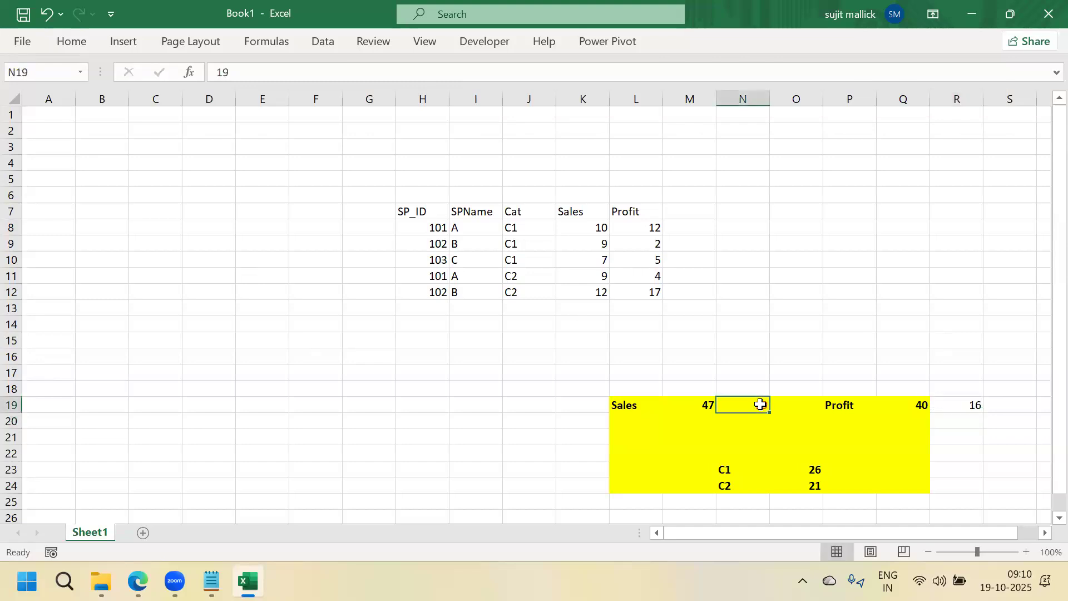
click(69, 44)
click(49, 107)
click(970, 409)
click(975, 408)
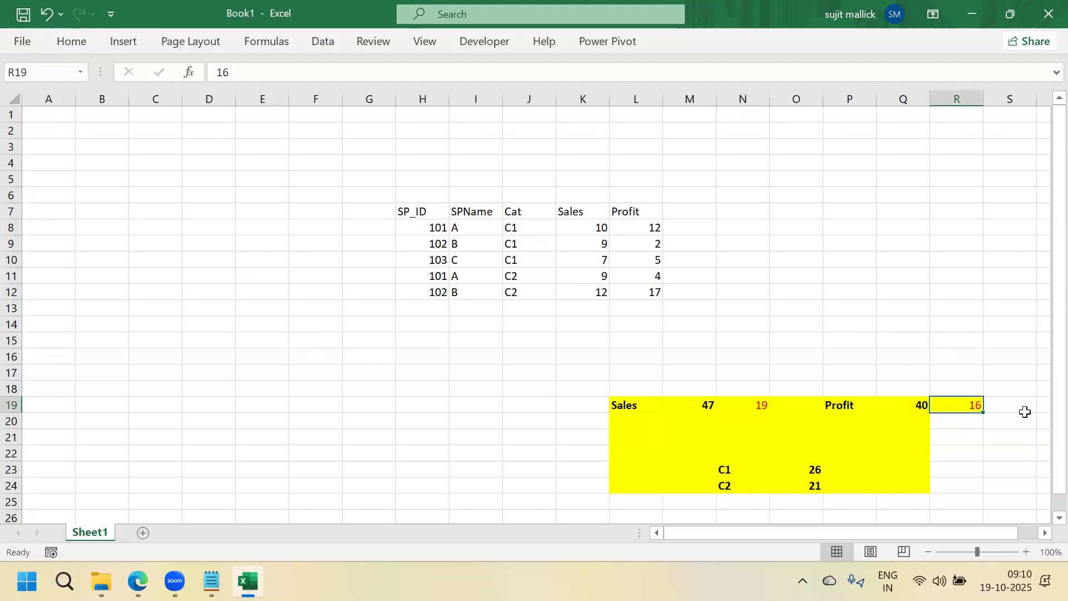
click(967, 341)
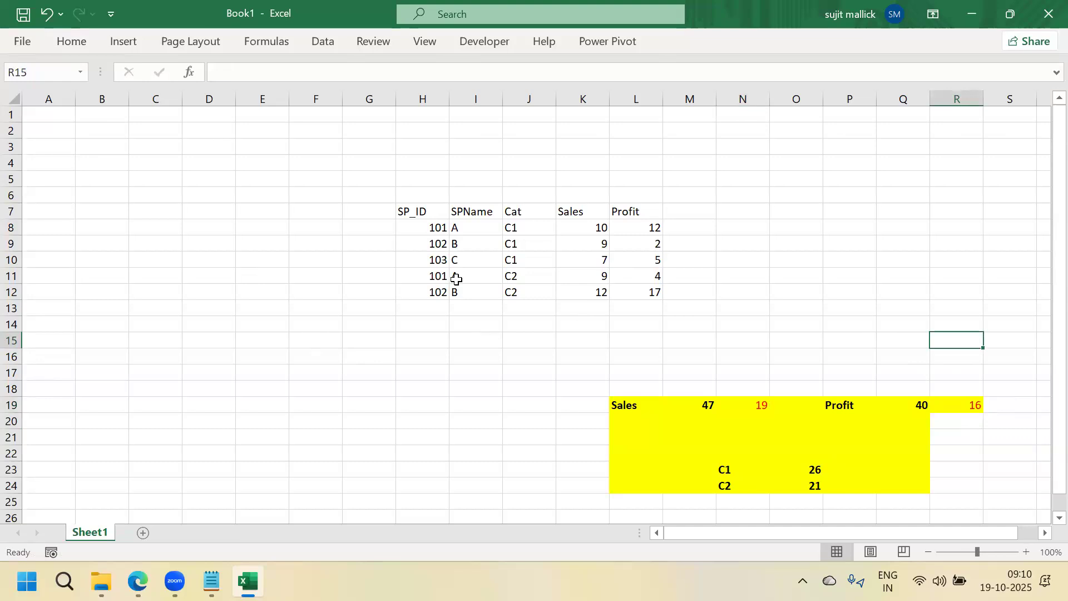
Enter 10 in P23 and 9 in P24, then colour both values red
click(866, 469)
text(10)
key(Return)
text(9)
key(Return)
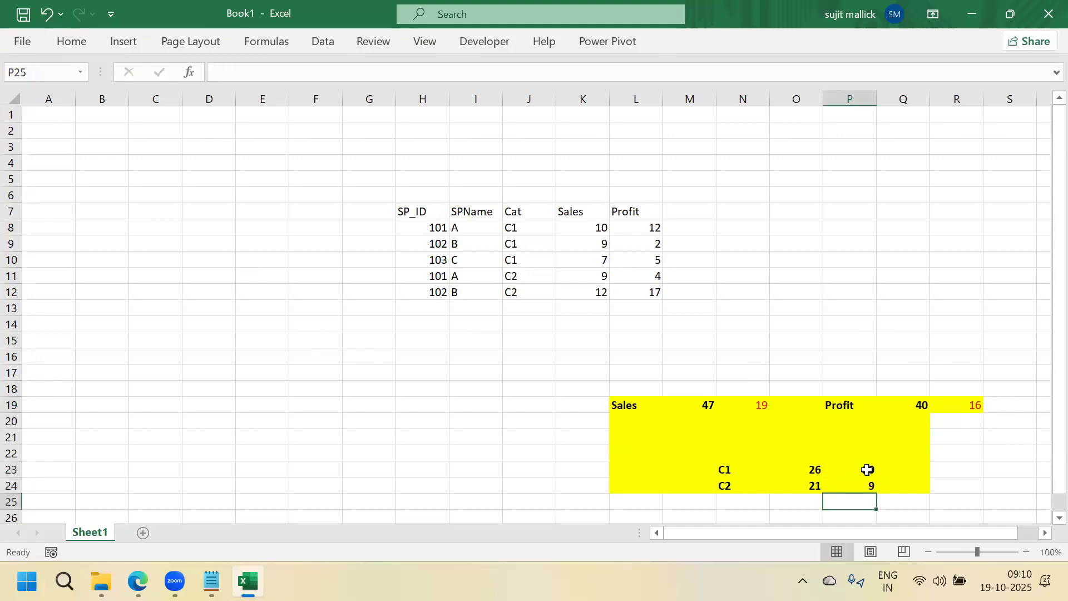
key(Up)
drag(867, 470, 867, 485)
click(73, 42)
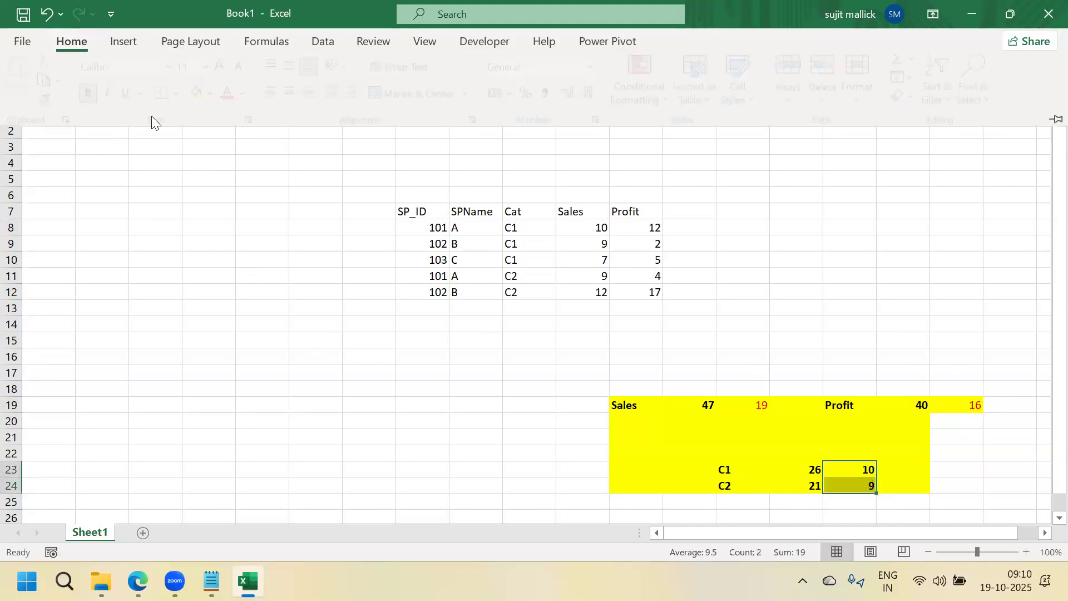
click(233, 100)
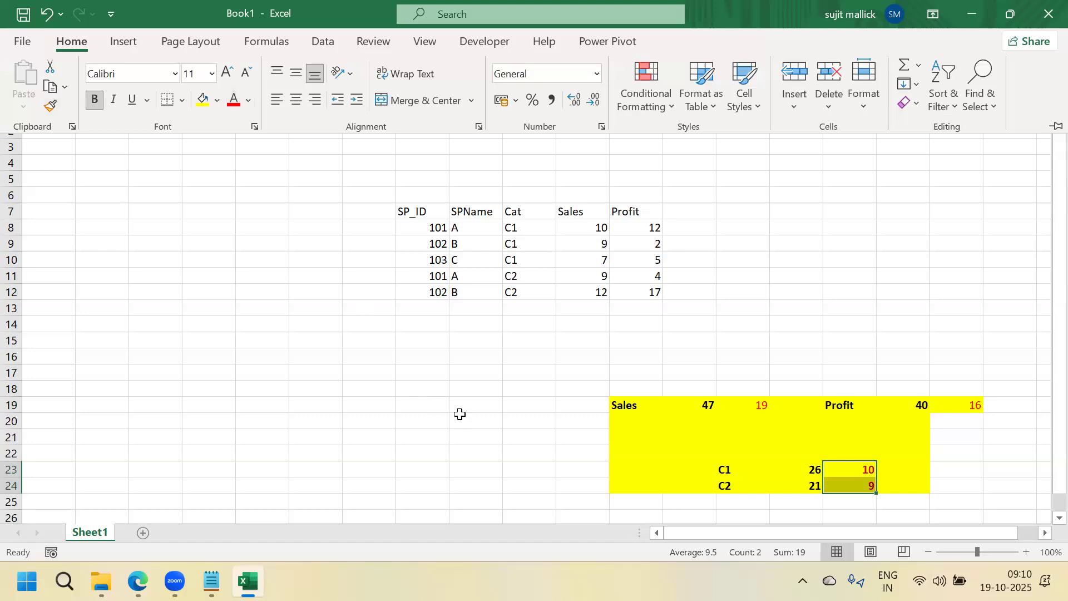
click(458, 412)
click(508, 416)
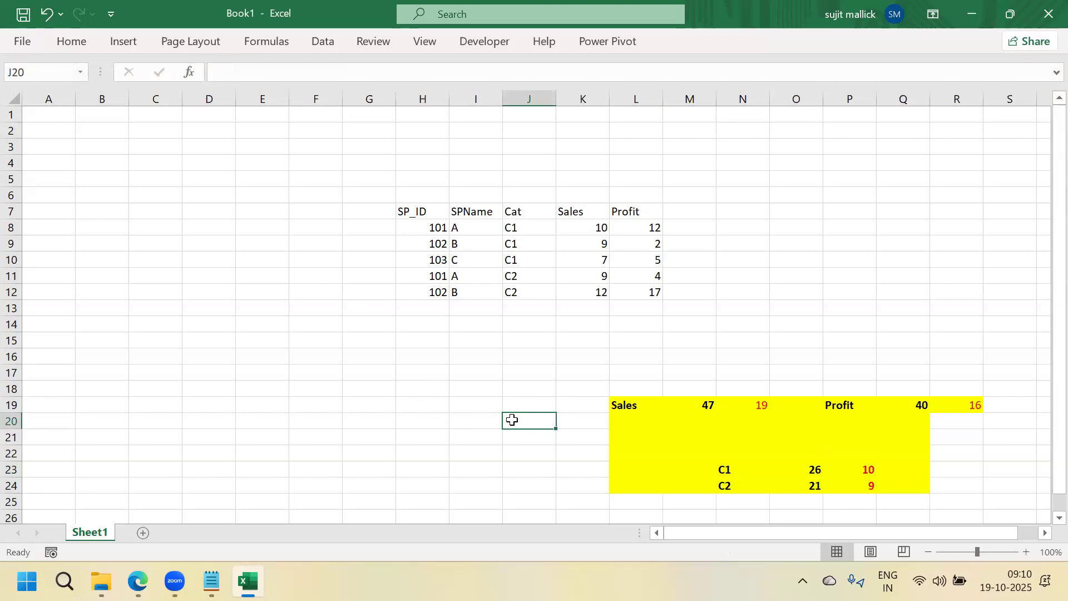
text(A)
key(Return)
text(B)
key(Return)
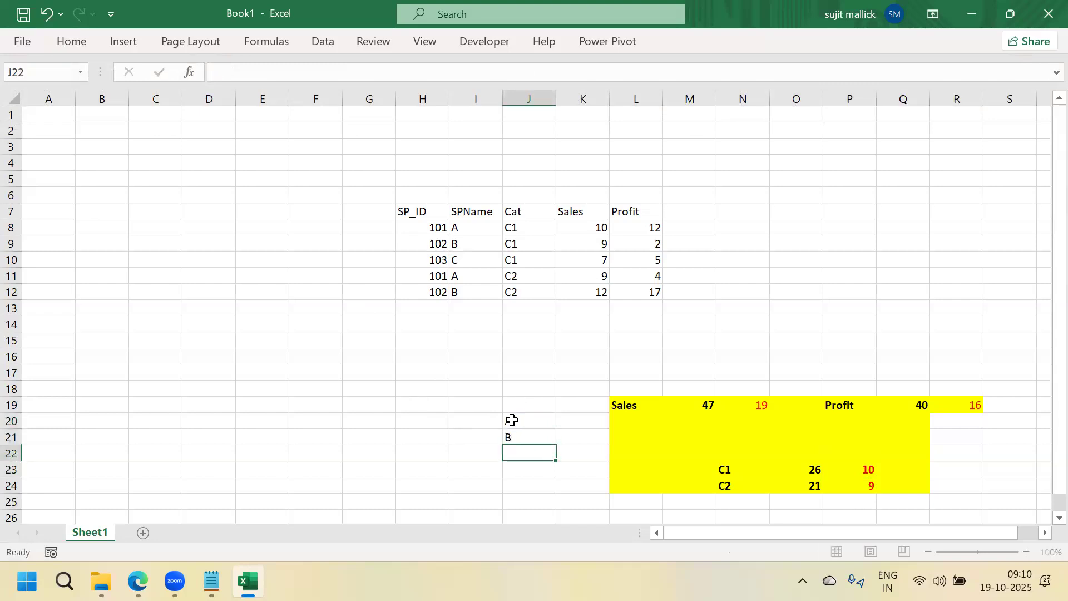
click(508, 420)
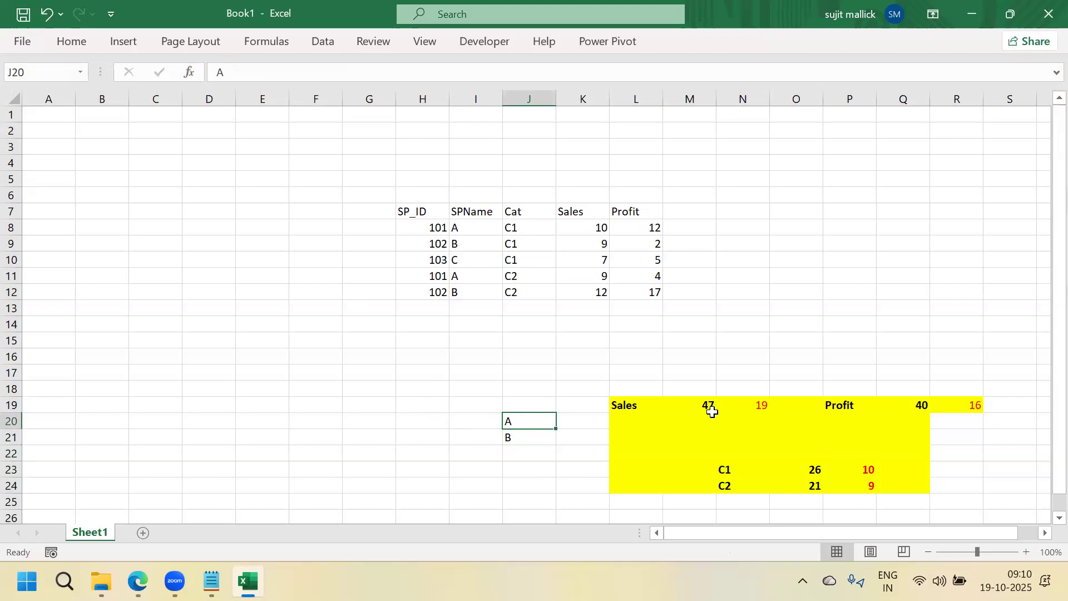
click(759, 403)
drag(986, 402, 935, 435)
click(935, 435)
click(954, 405)
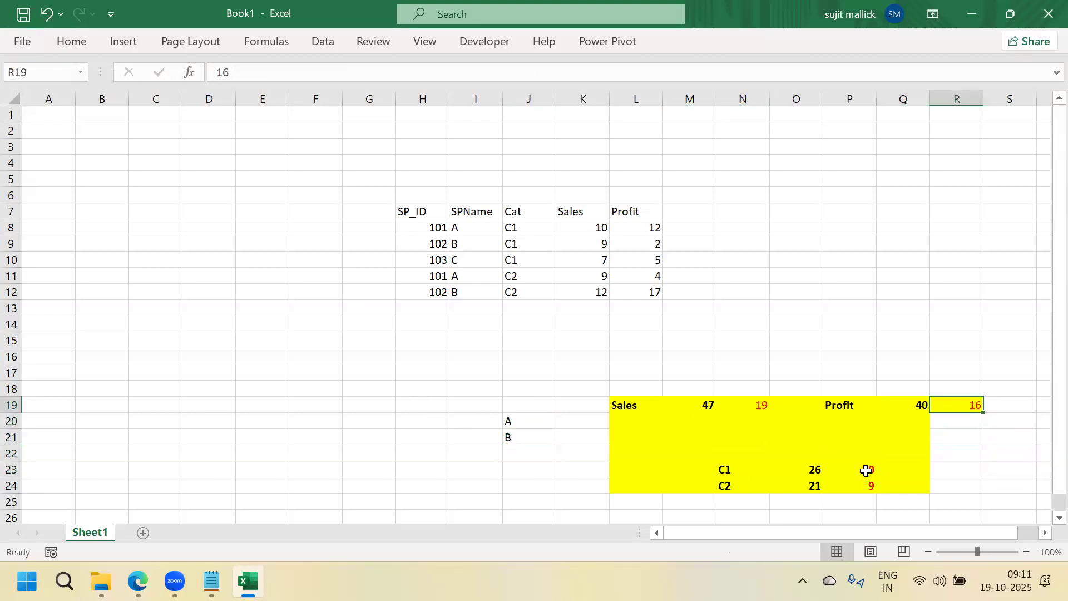
drag(866, 470, 870, 485)
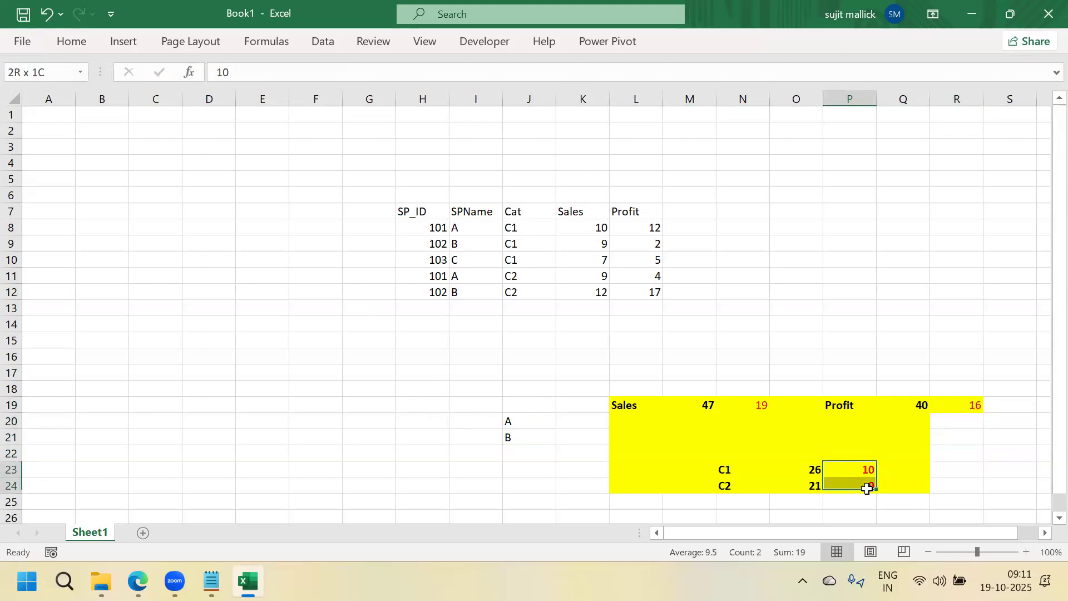
click(756, 406)
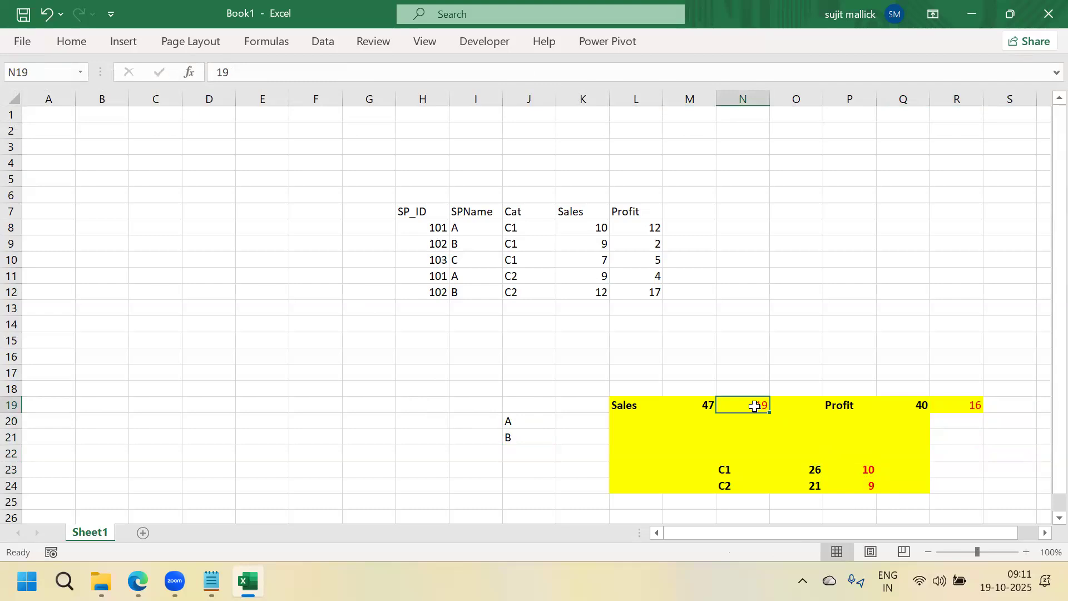
click(508, 439)
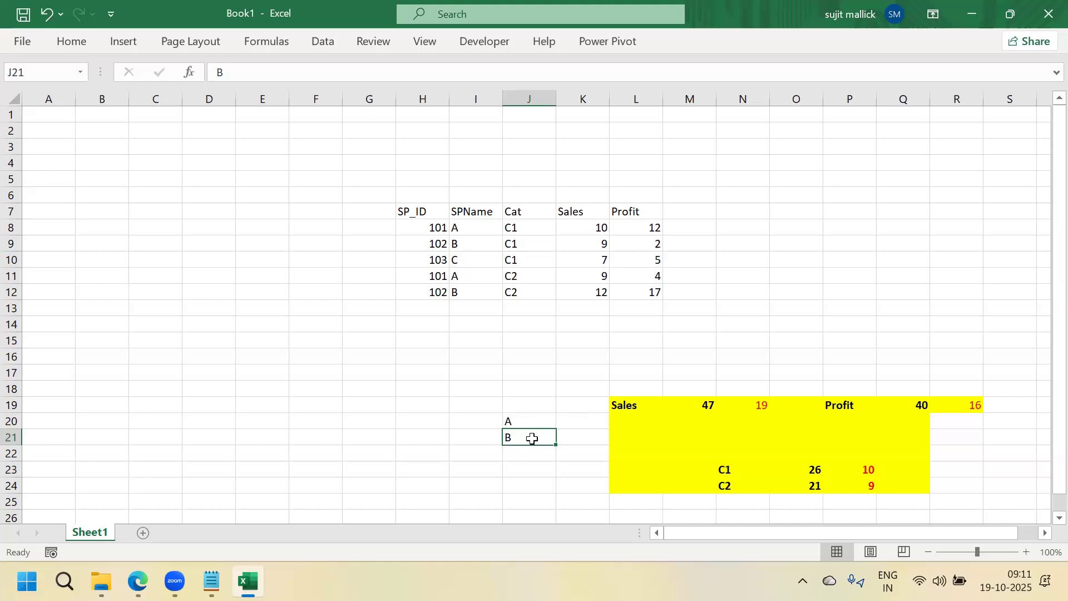
click(509, 420)
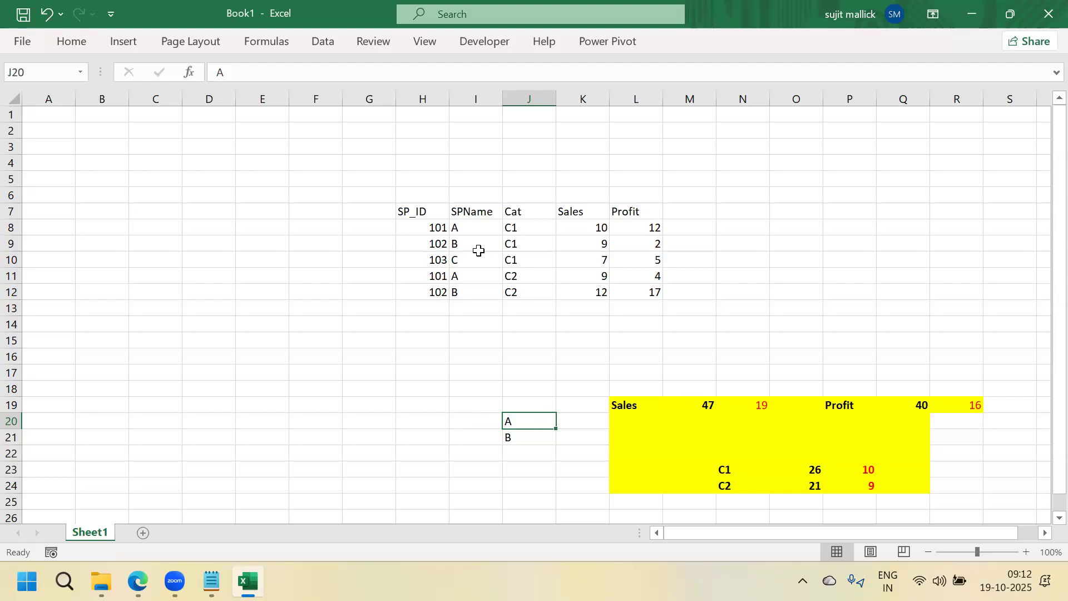
click(462, 229)
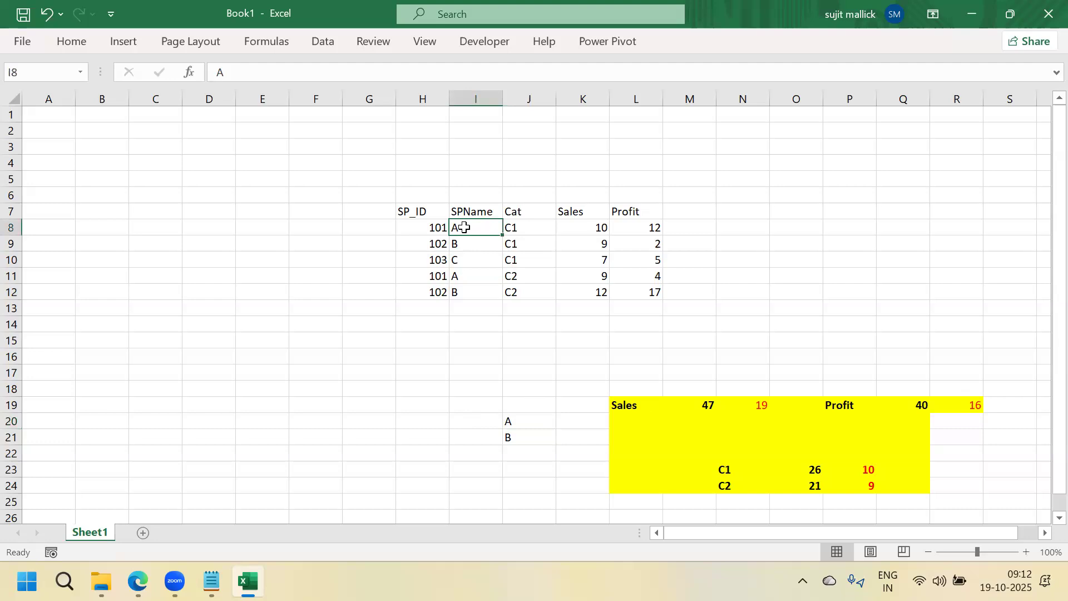
click(968, 408)
click(879, 470)
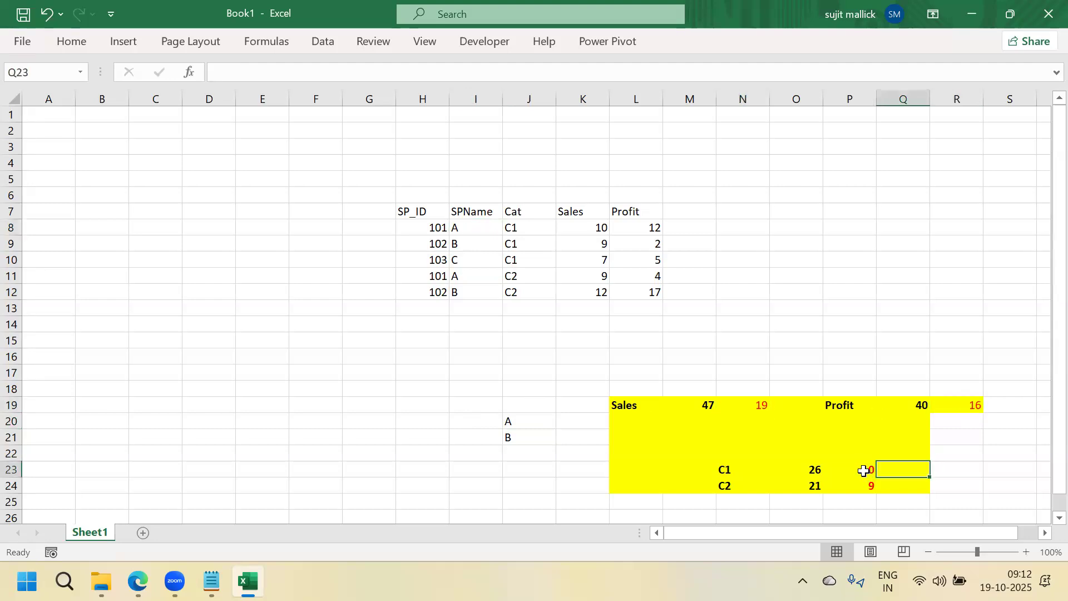
click(864, 467)
click(866, 483)
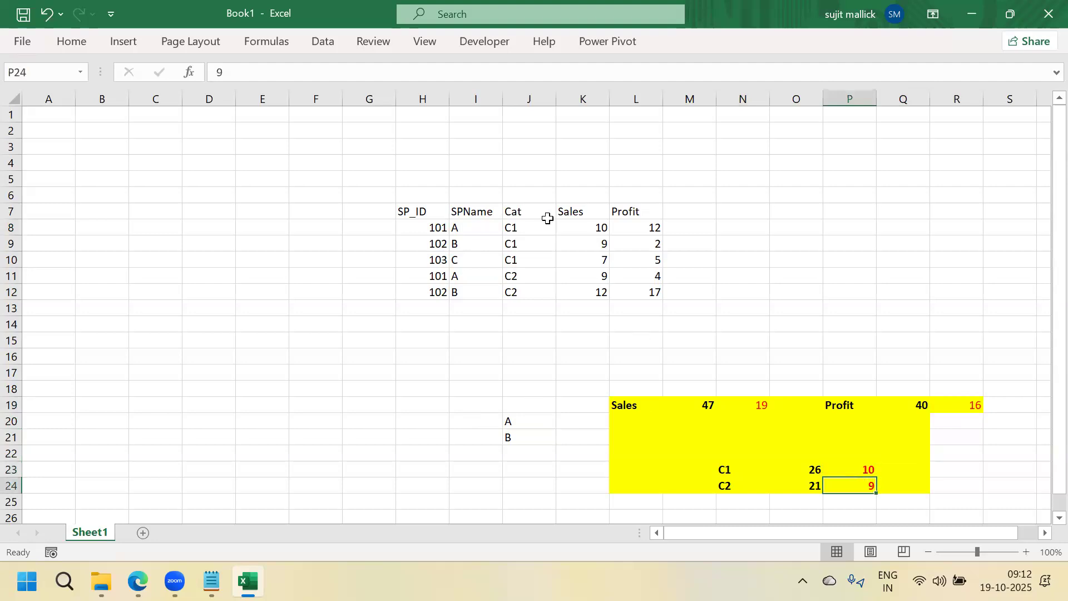
click(456, 245)
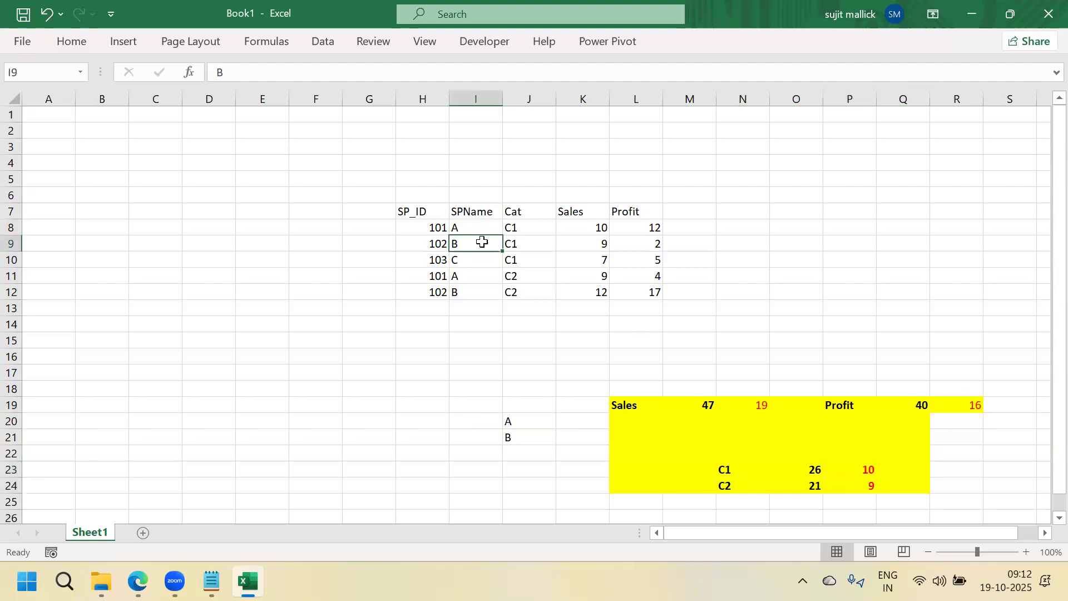
click(584, 245)
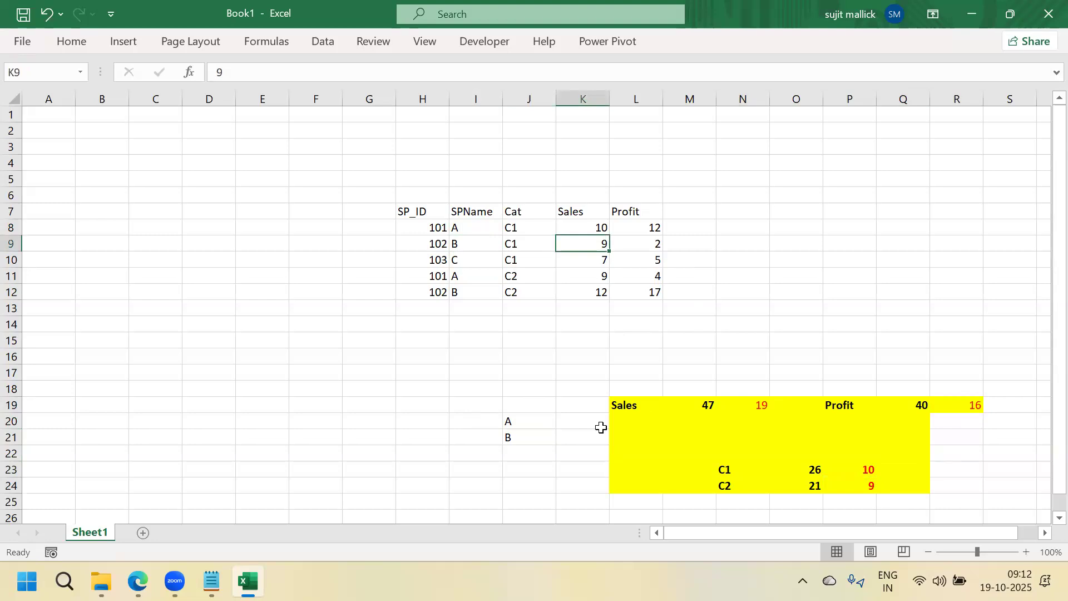
click(466, 213)
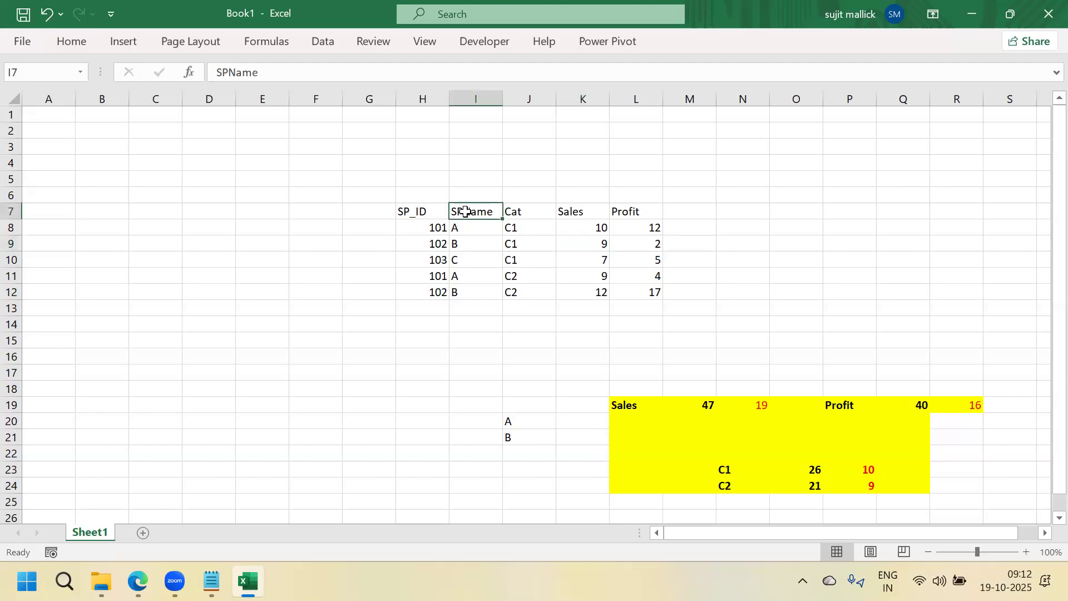
Turn on table filters and filter SPName to show only salesperson A
key(ctrl+shift+l)
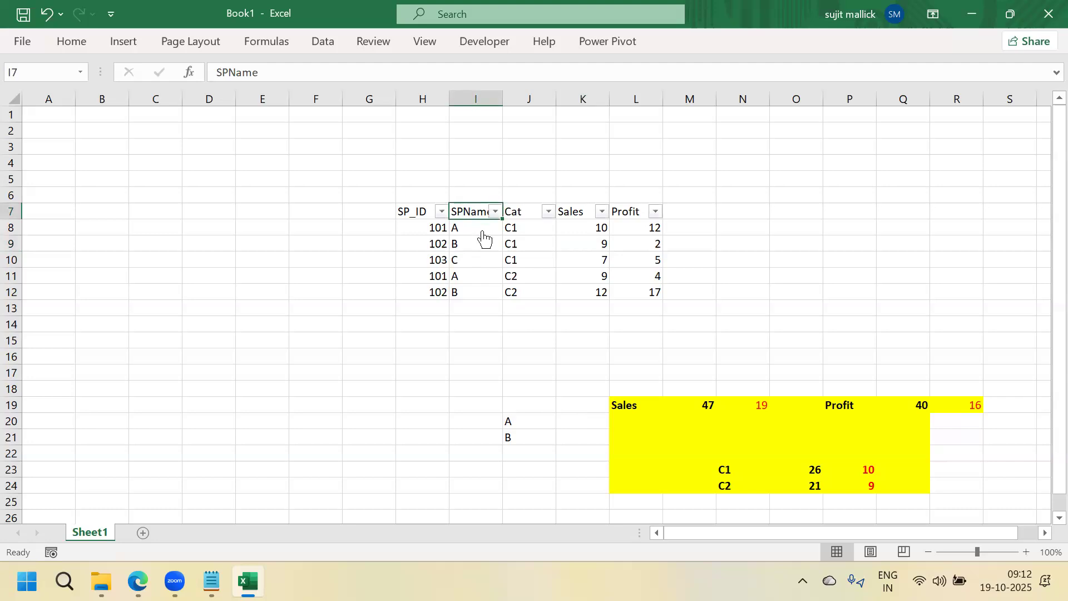
key(alt+Down)
click(309, 379)
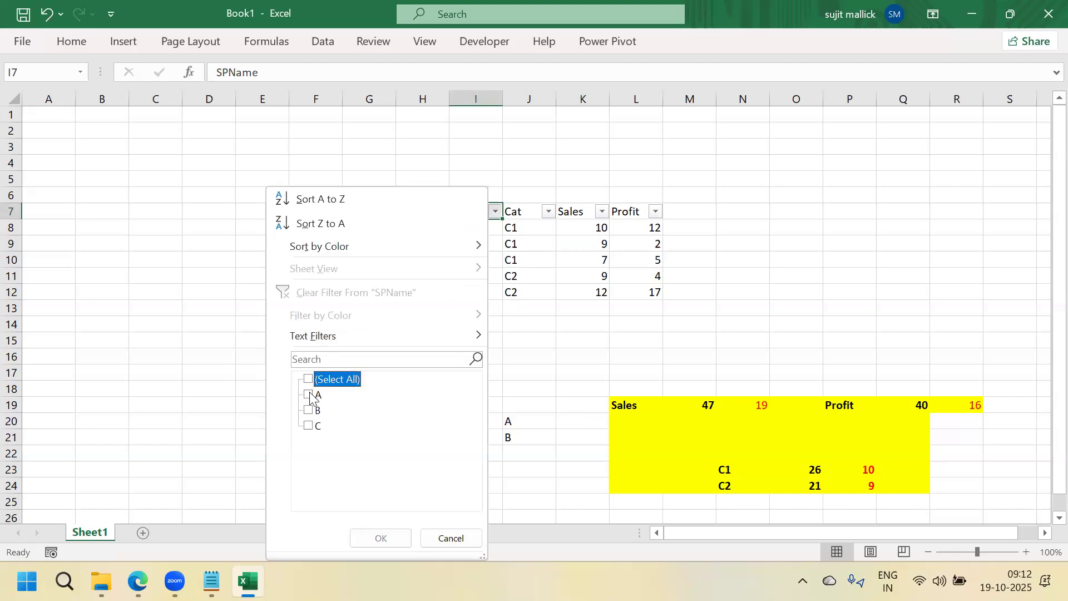
click(309, 395)
click(371, 540)
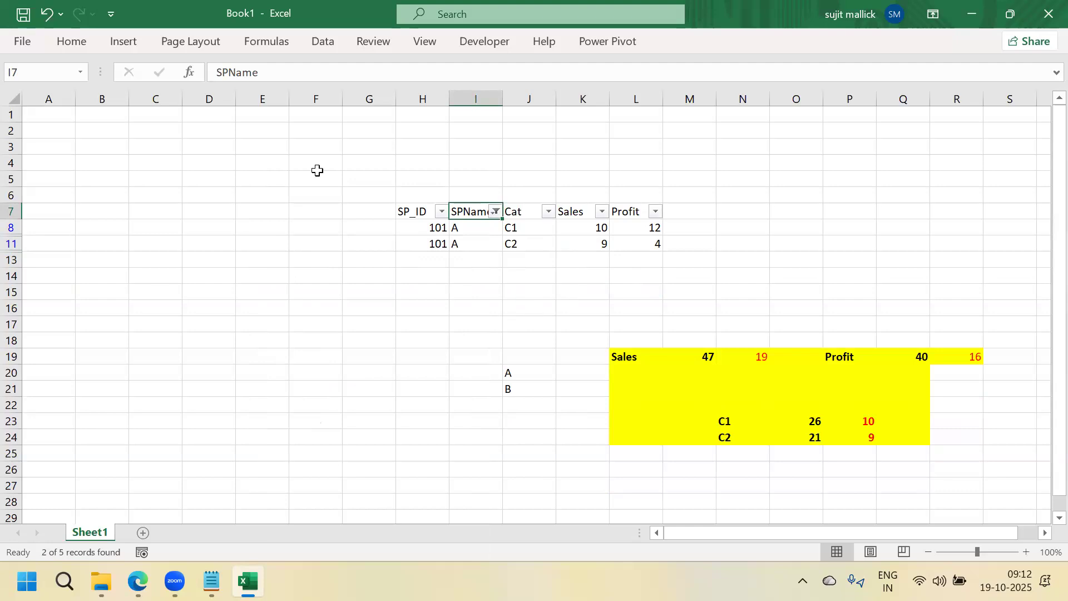
Type the label RLS in cell F1
click(300, 117)
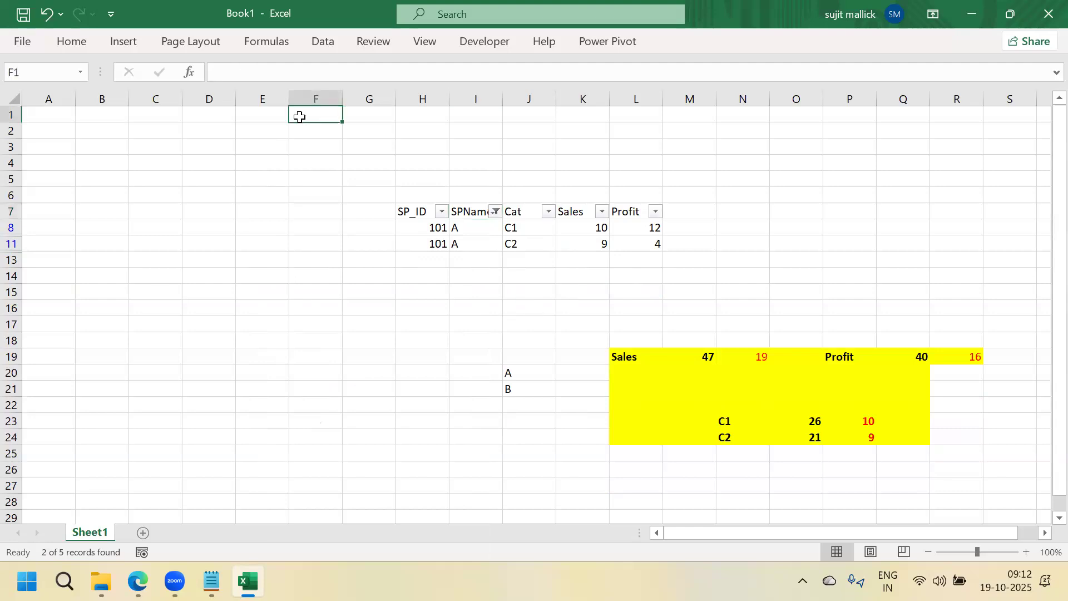
text(RLS)
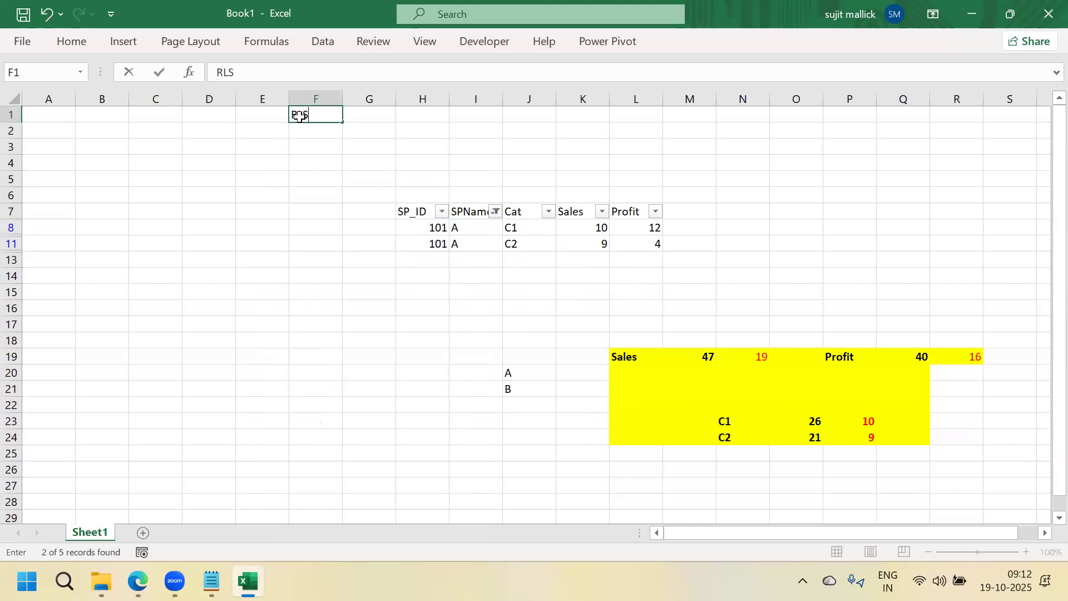
key(Return)
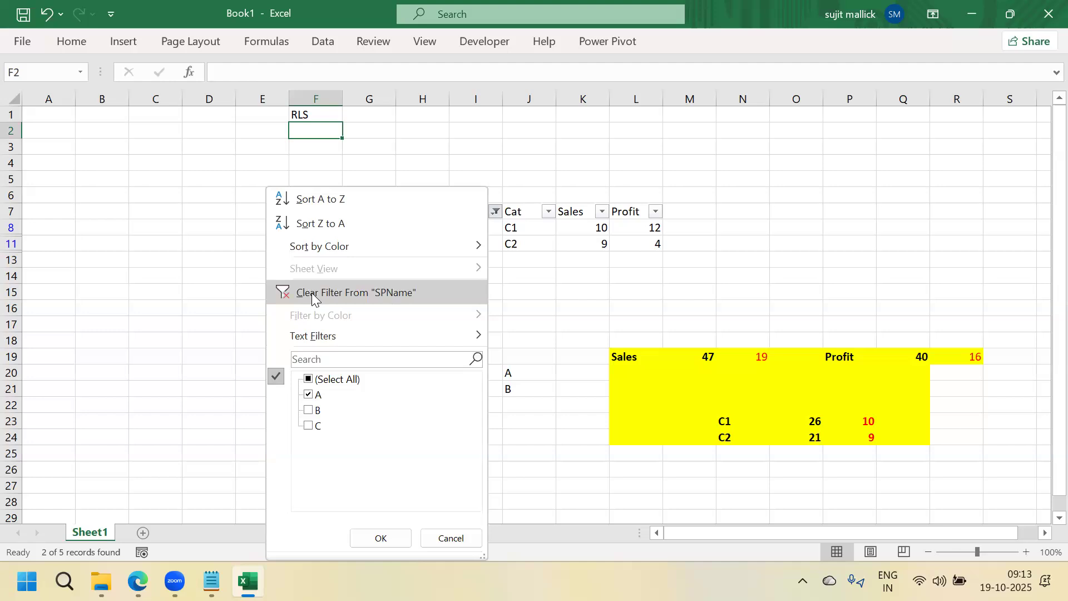
Clear the filter from SPName so all five rows return, then select H16
click(312, 293)
click(420, 353)
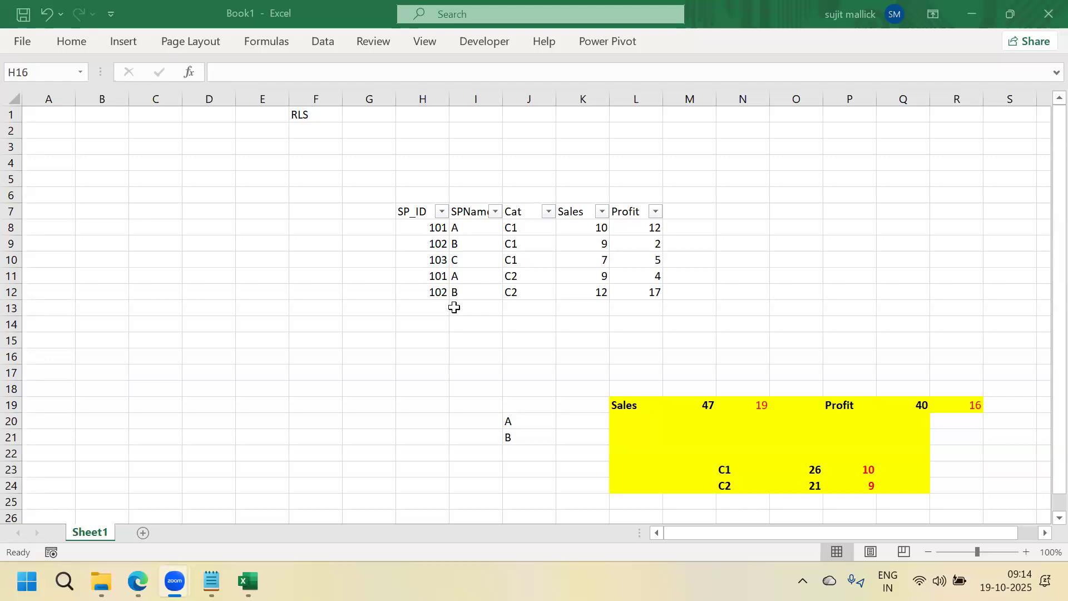
click(642, 403)
click(637, 404)
key(shift+Right)
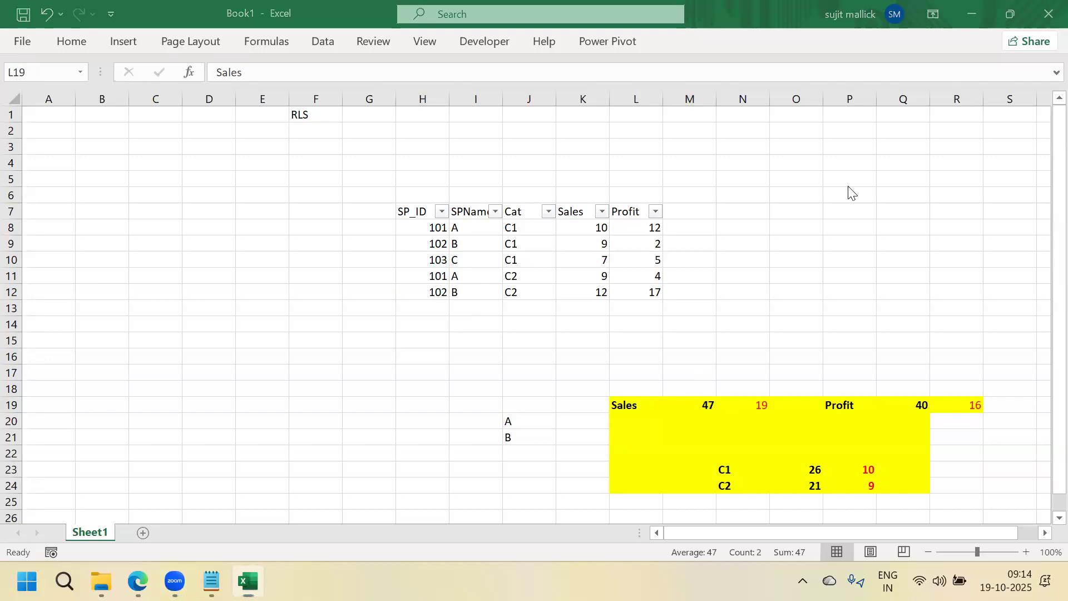
click(148, 304)
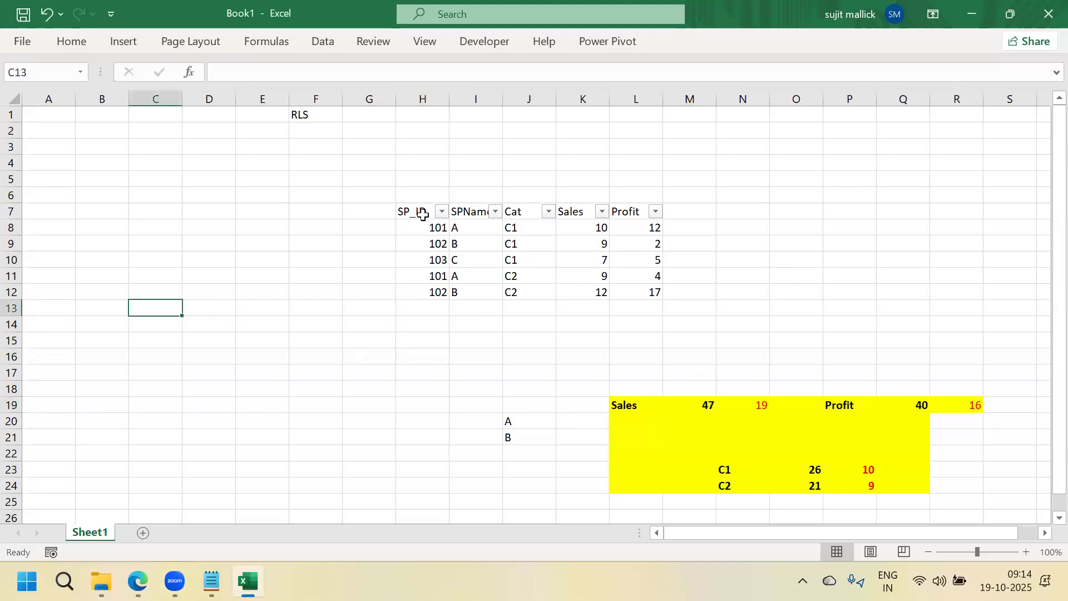
click(582, 99)
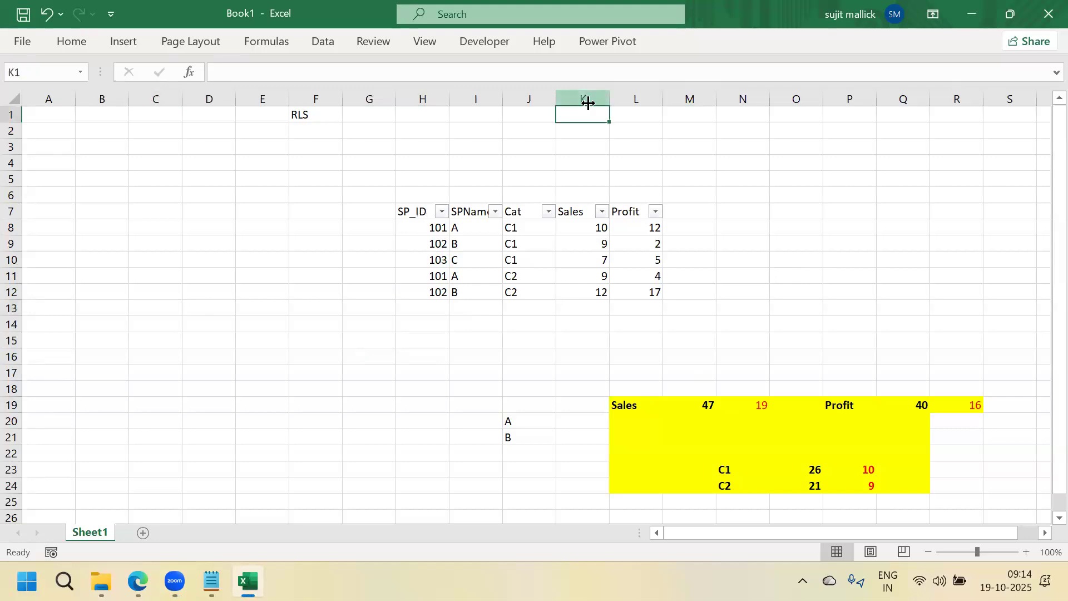
click(635, 98)
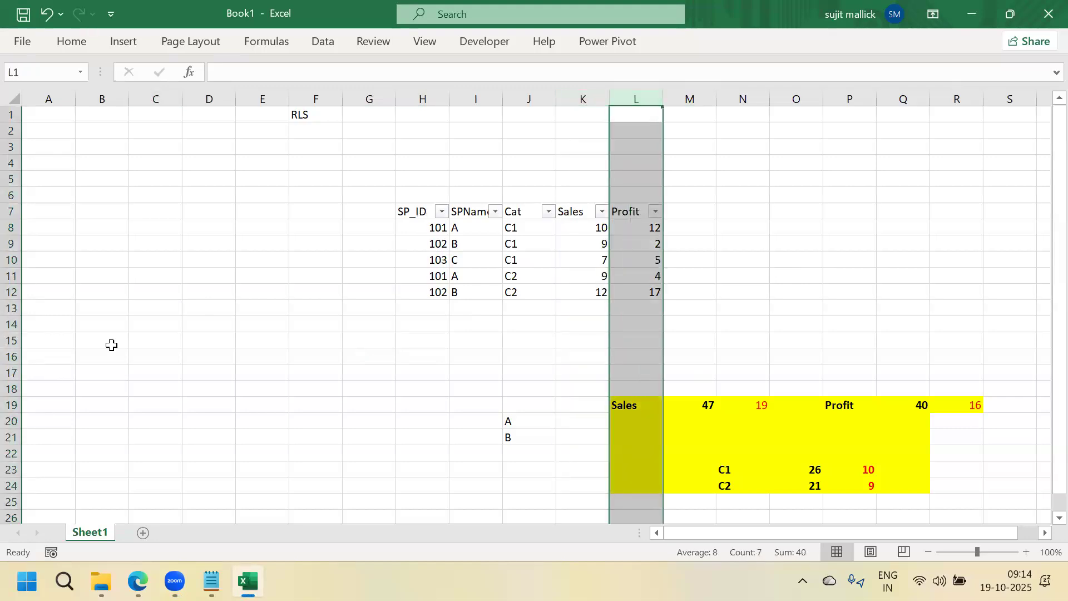
click(140, 341)
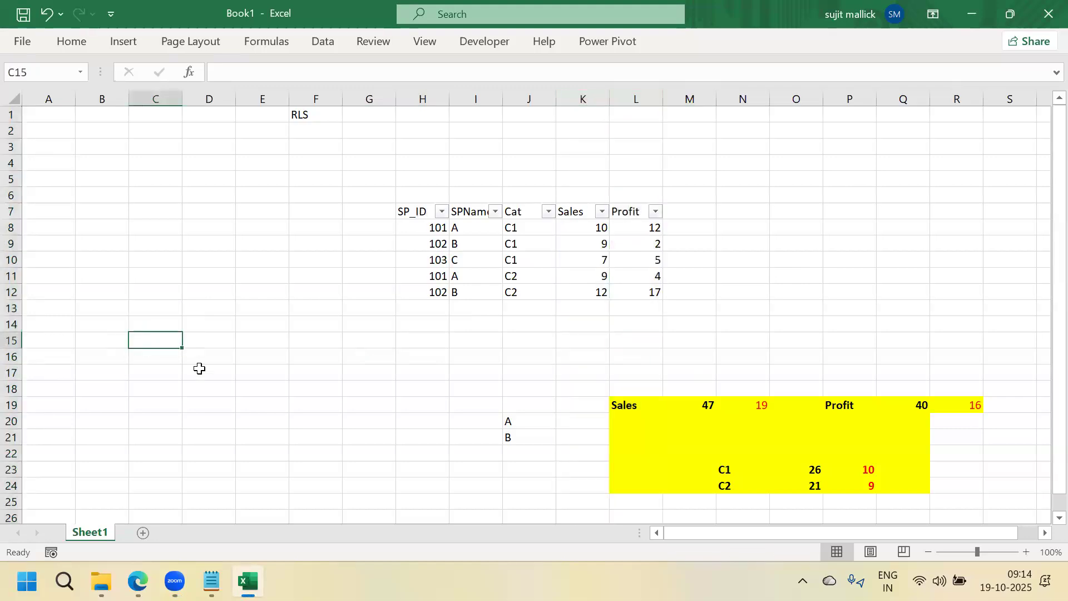
Add SP_ID and Email headers in C15:D15 and enter IDs 101, 102, 103 below
text(SP_ID)
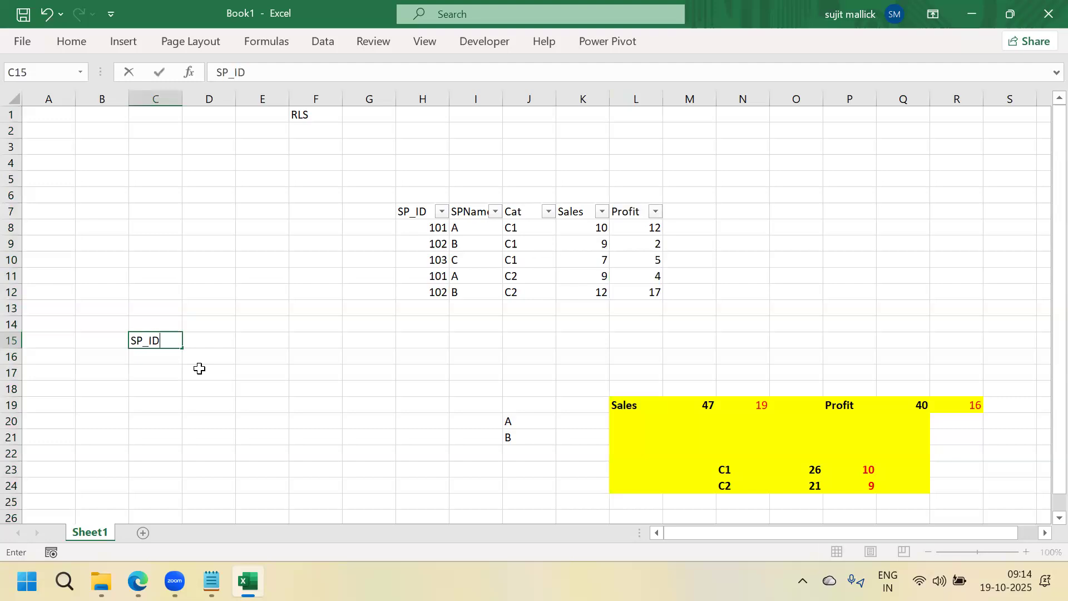
key(Tab)
text(Email)
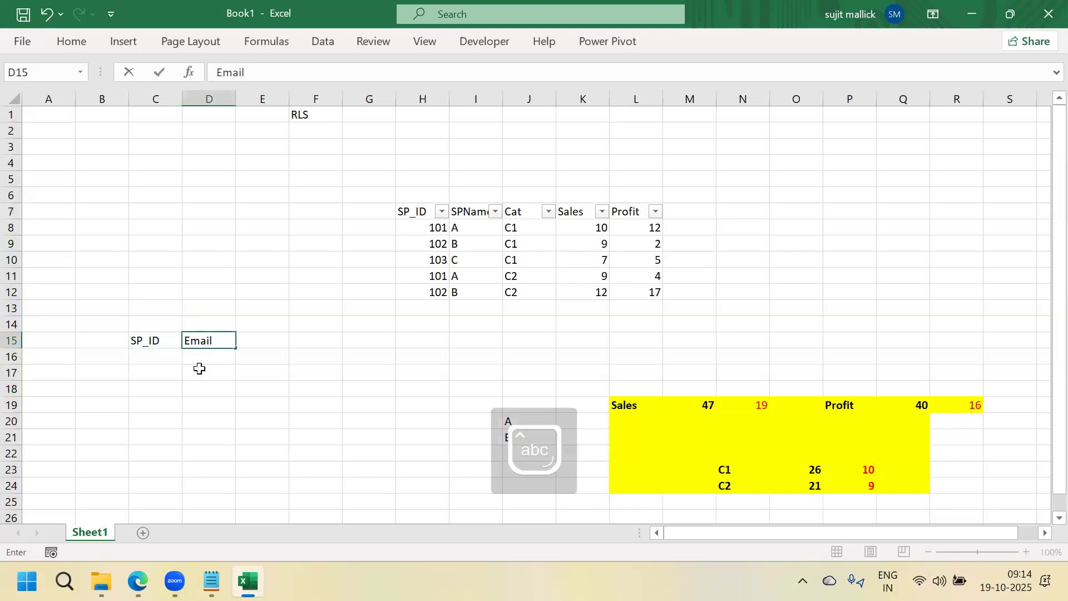
key(Return)
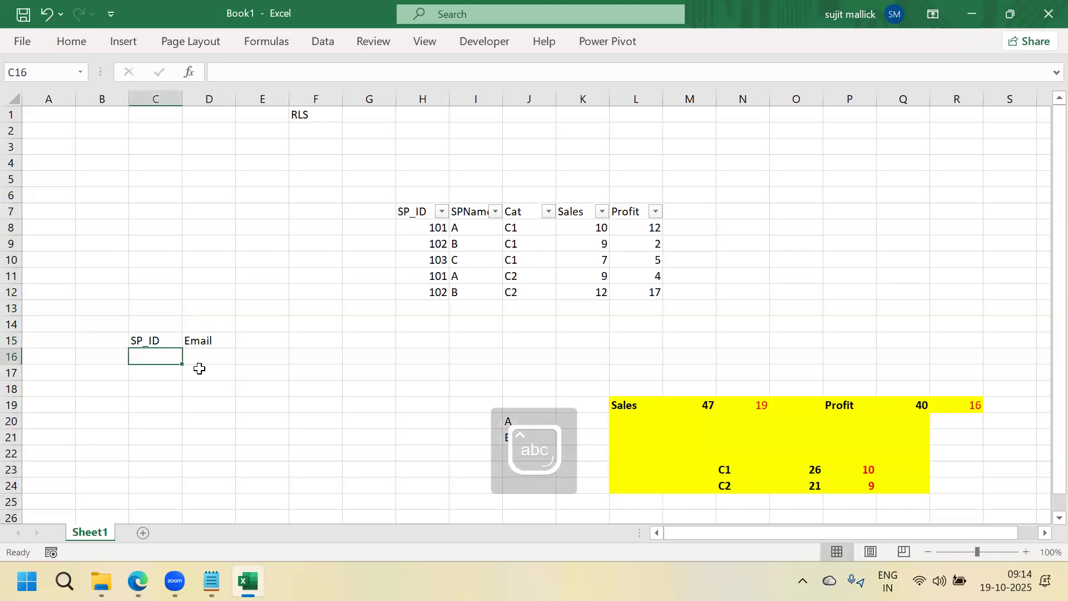
click(319, 393)
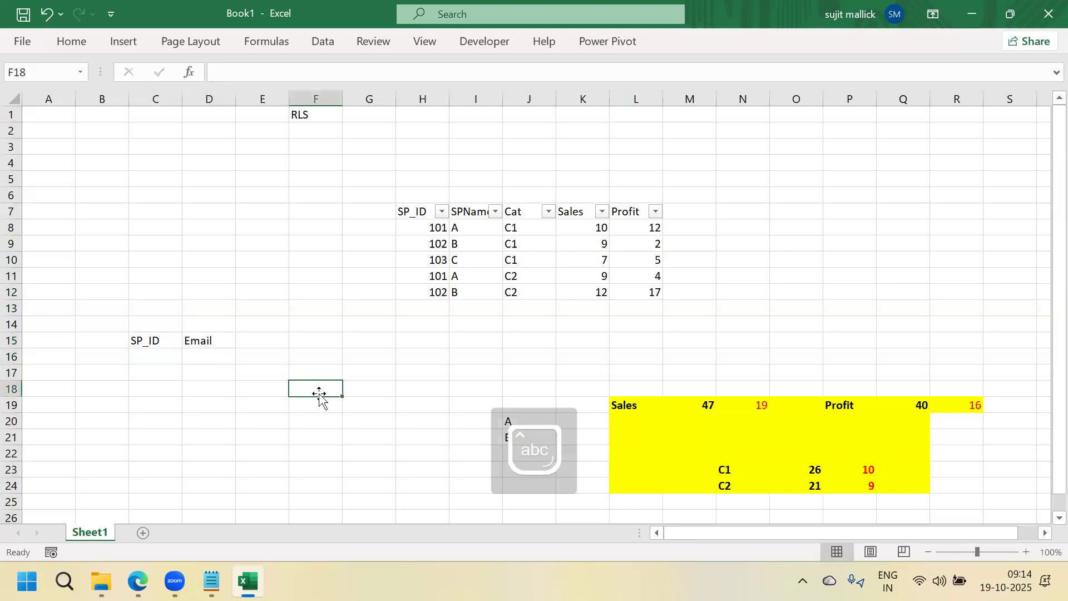
click(153, 361)
text(101)
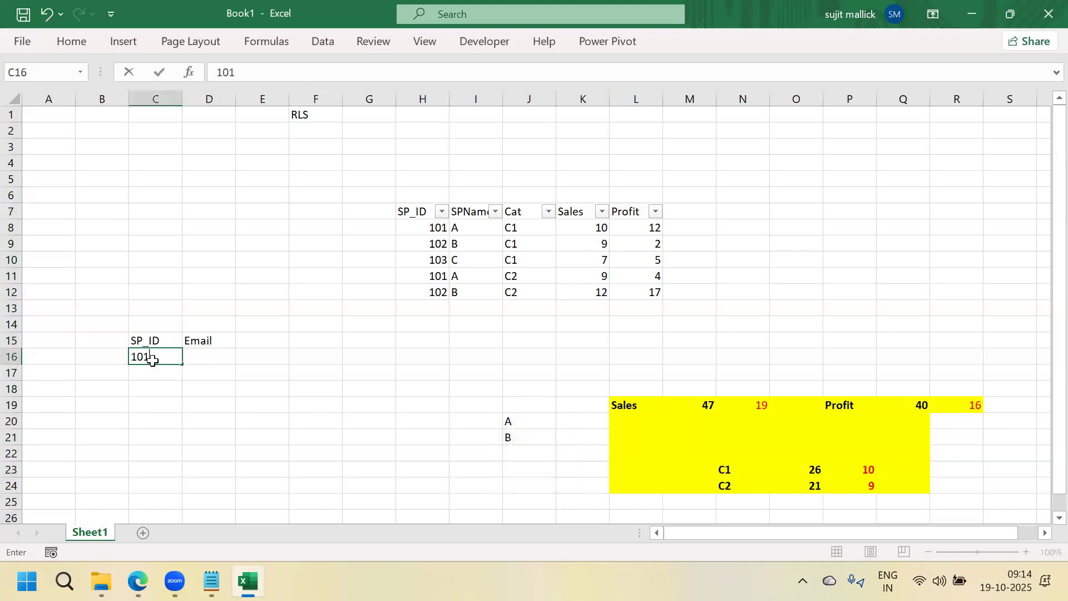
key(Return)
text(102)
key(Return)
text(103)
key(Return)
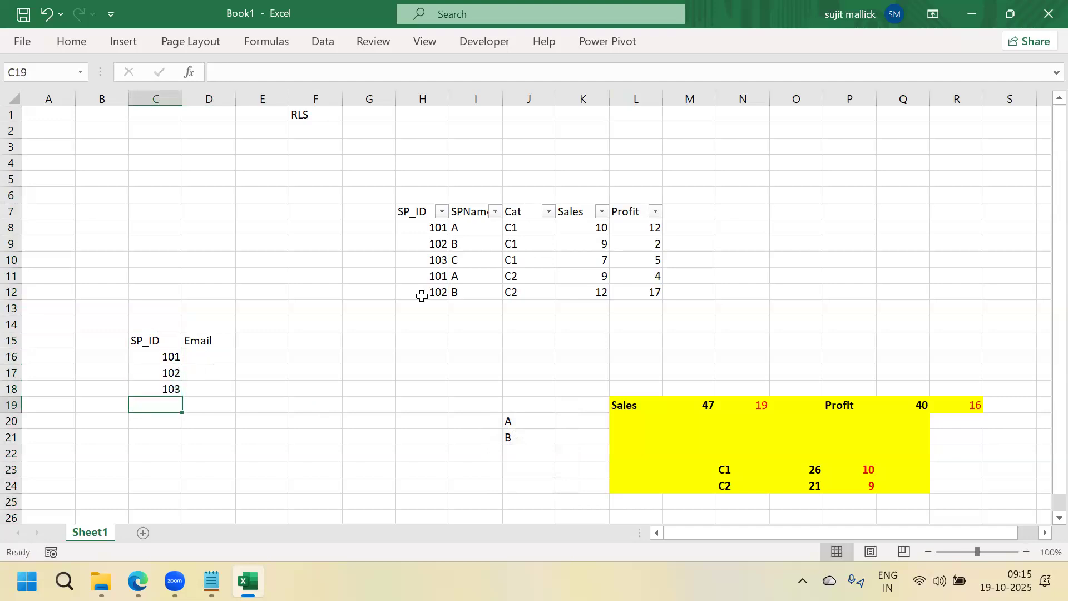
Enter an e-mail address for each ID in D16:D18
click(214, 356)
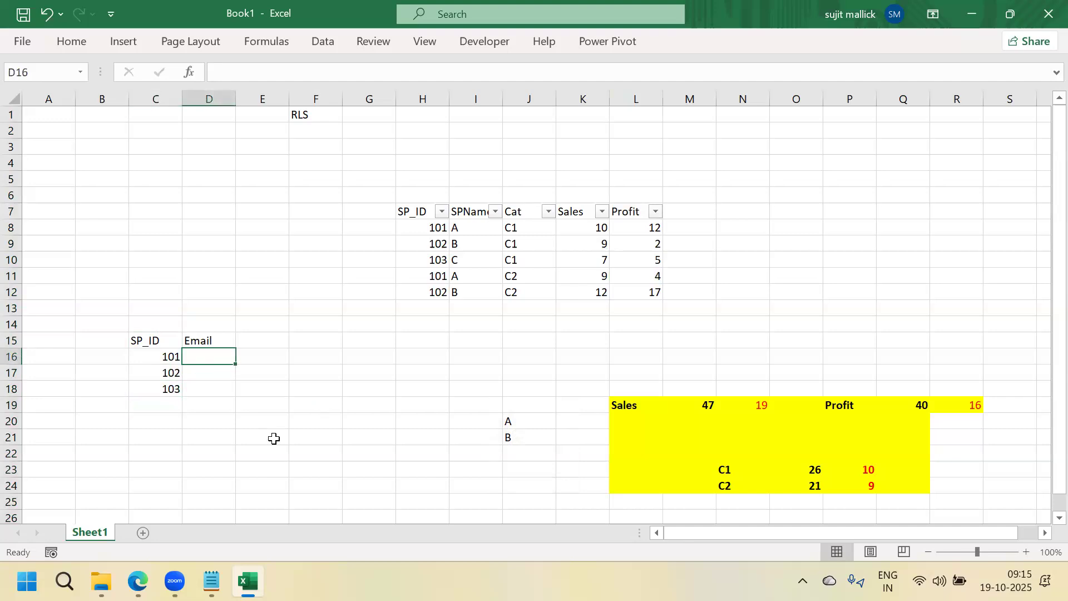
text(a.)
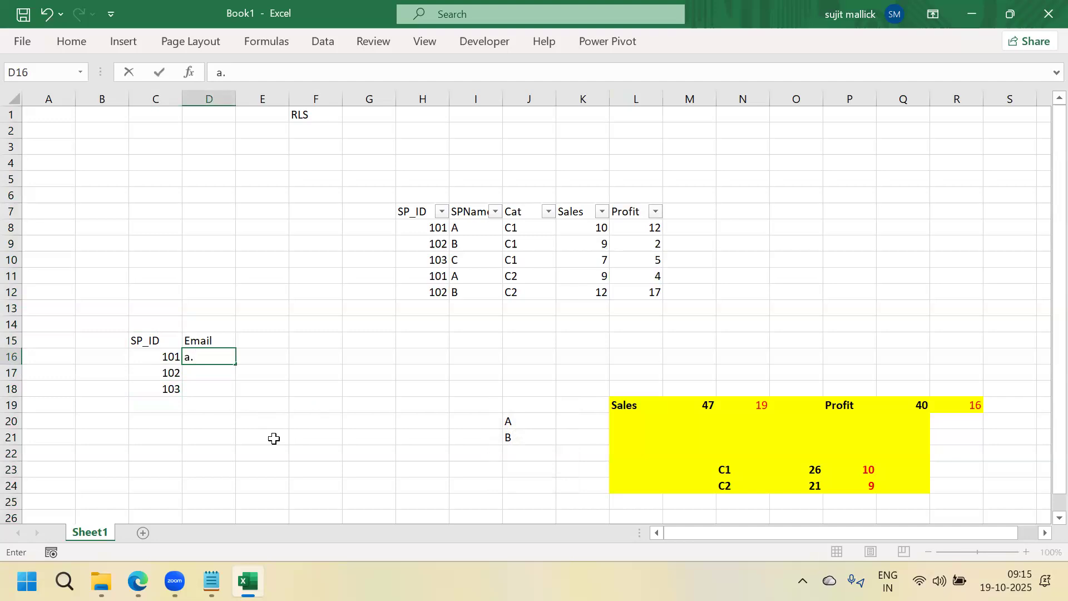
text(xyz)
text(@)
key(BackSpace)
key(BackSpace)
key(BackSpace)
key(BackSpace)
text(@xyz.com)
key(Return)
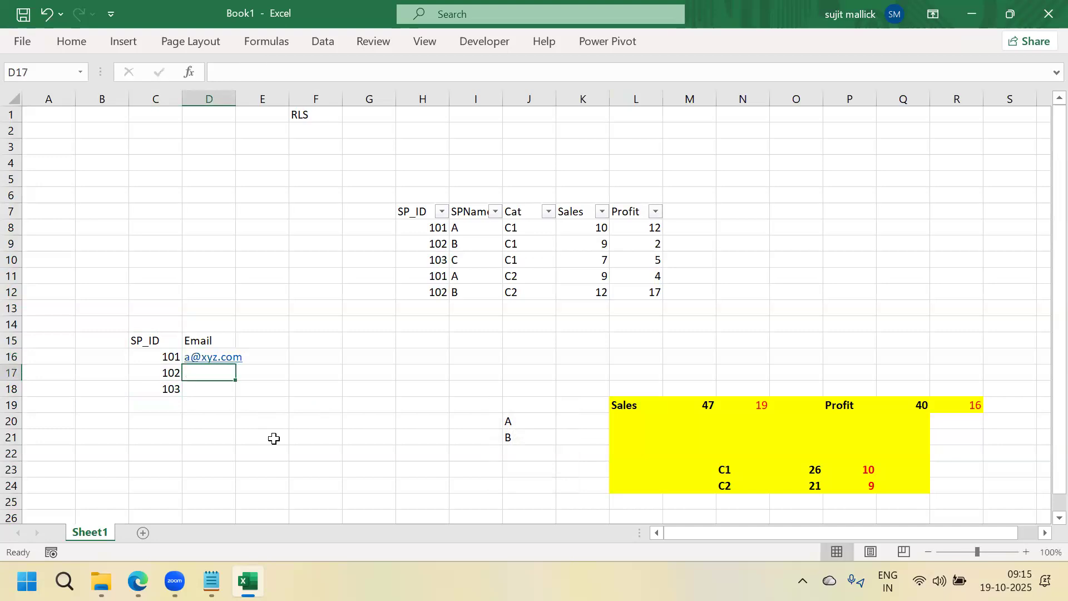
text(b@x)
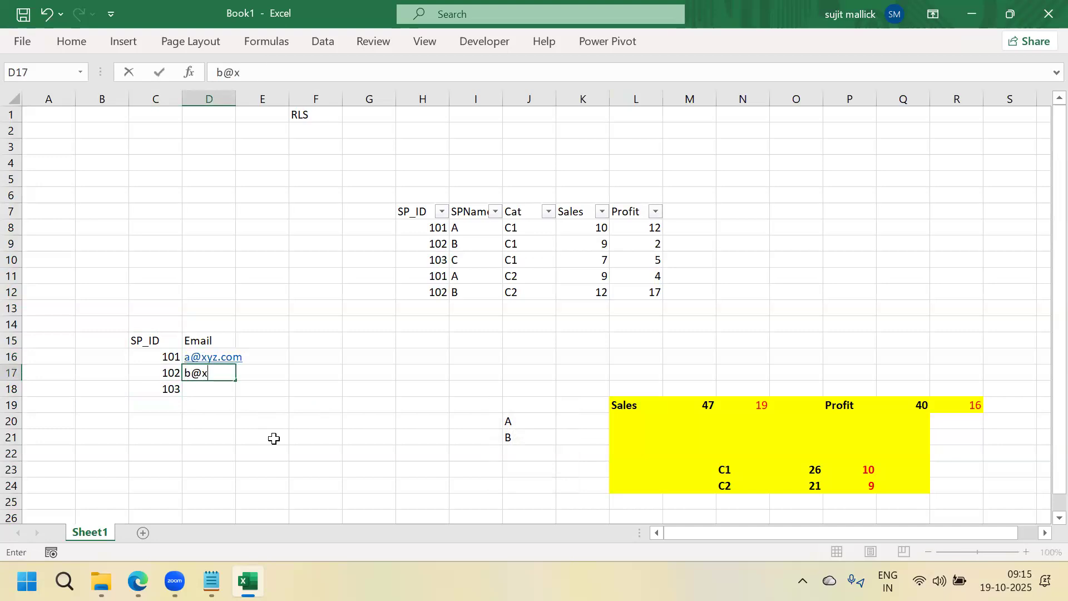
text(yz.com)
key(Return)
text(c)
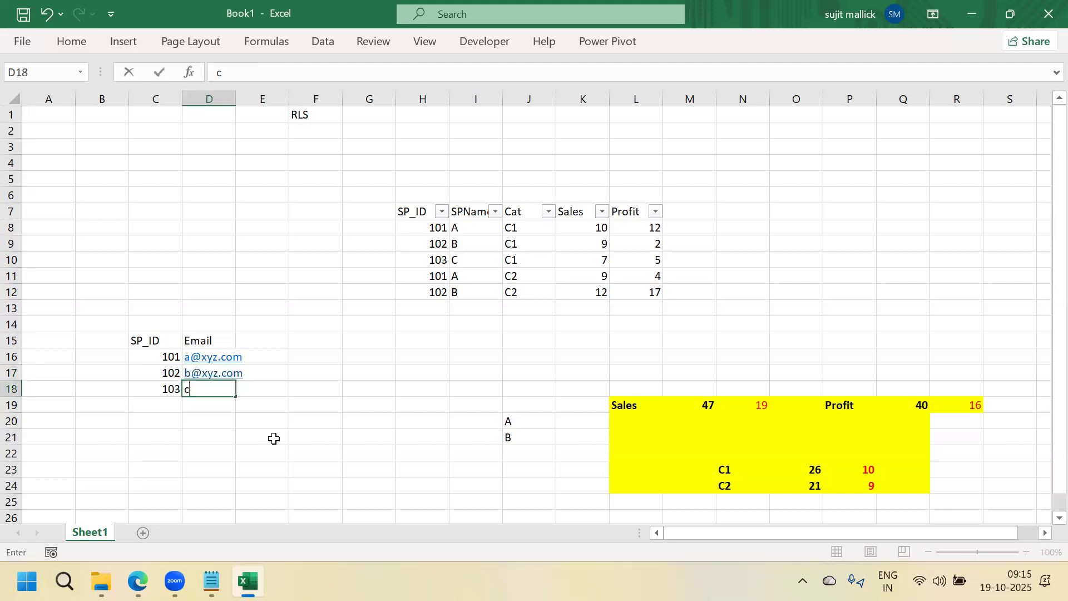
text(@xyz.com)
key(Return)
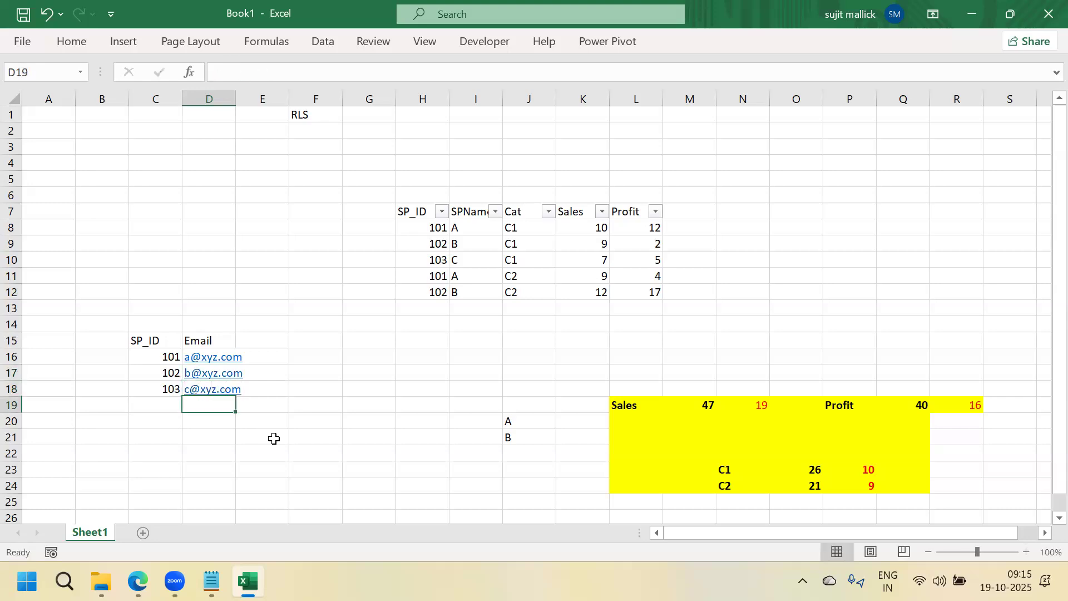
Draw a Line Arrow from the SP_ID label in C15 to the sales table's SP_ID header
click(123, 42)
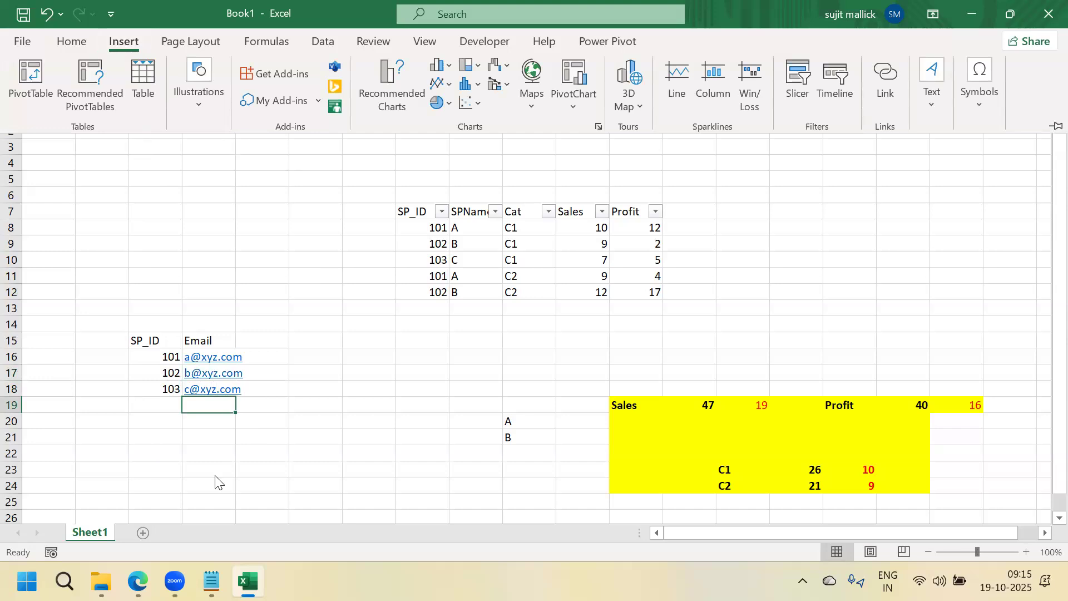
click(192, 104)
click(225, 170)
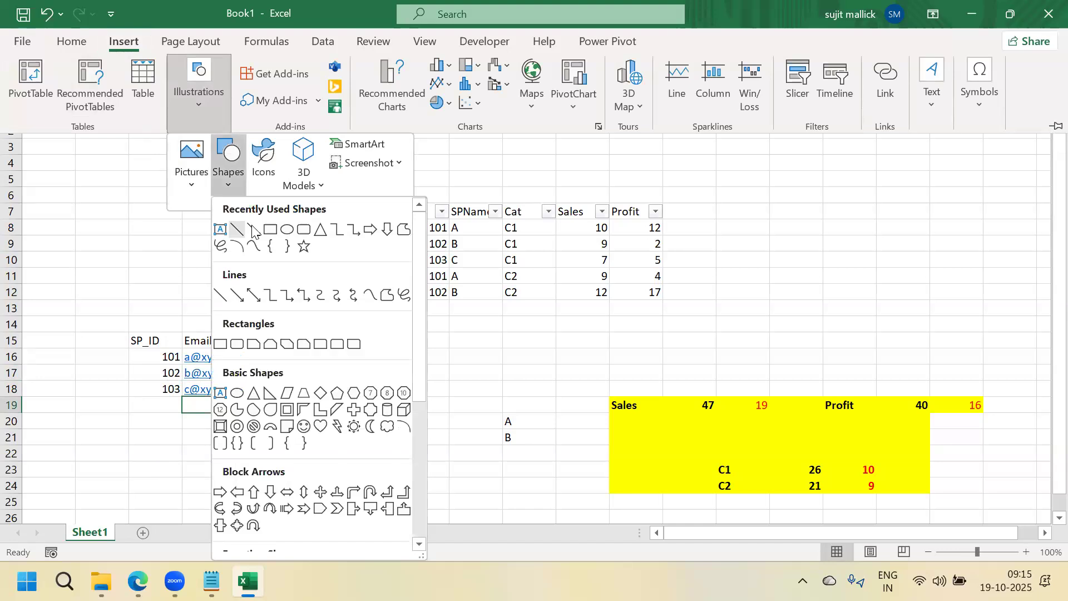
click(252, 230)
drag(160, 337, 401, 218)
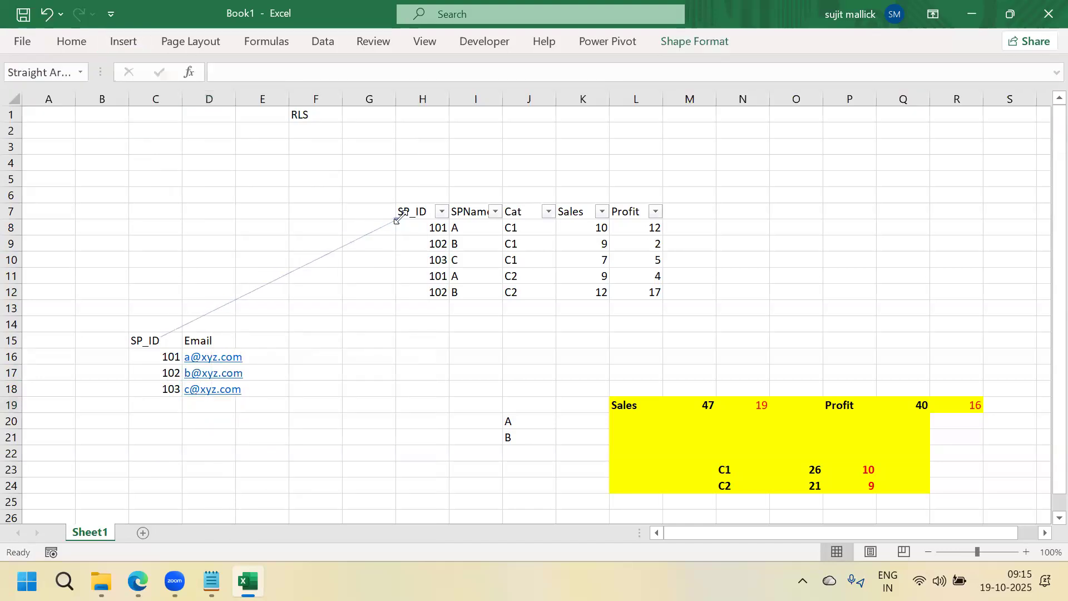
click(168, 356)
click(435, 260)
click(459, 401)
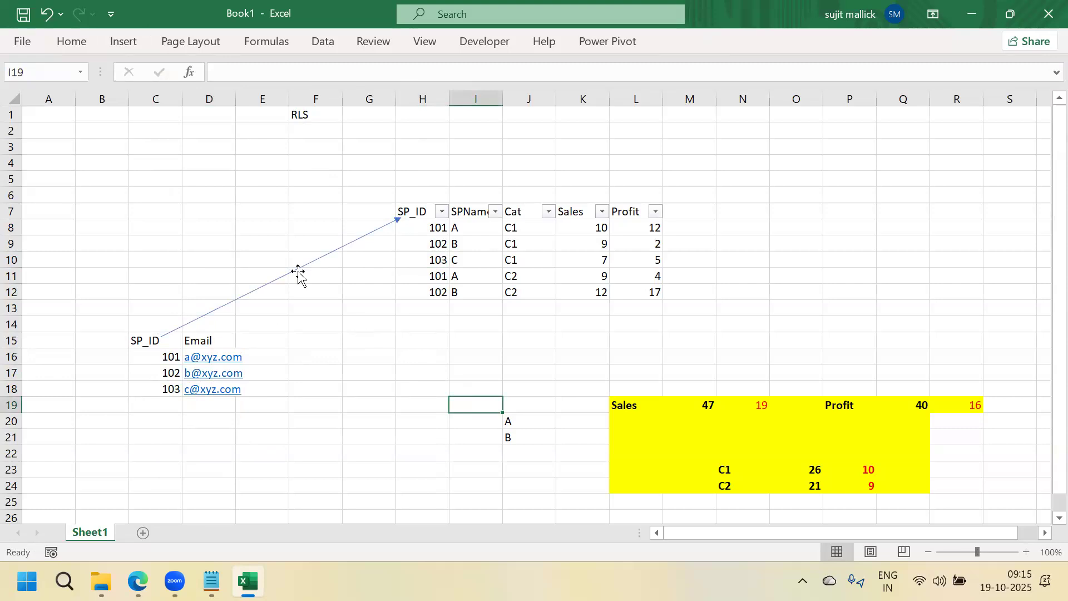
Put the label username in B6 with a sample e-mail in C6, and widen column C
click(87, 199)
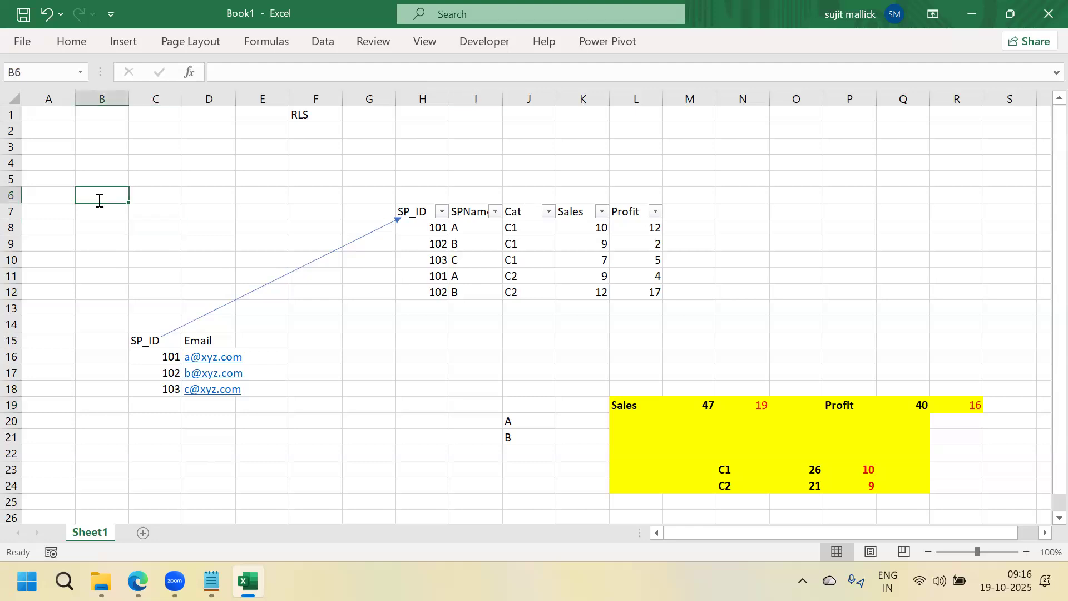
text(username)
key(Tab)
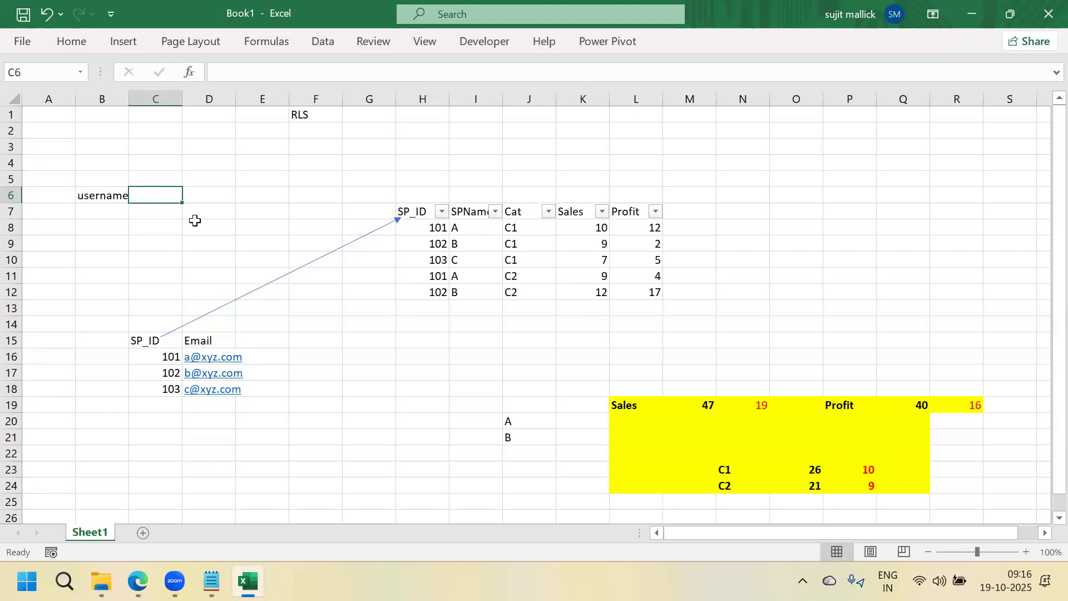
text(a@)
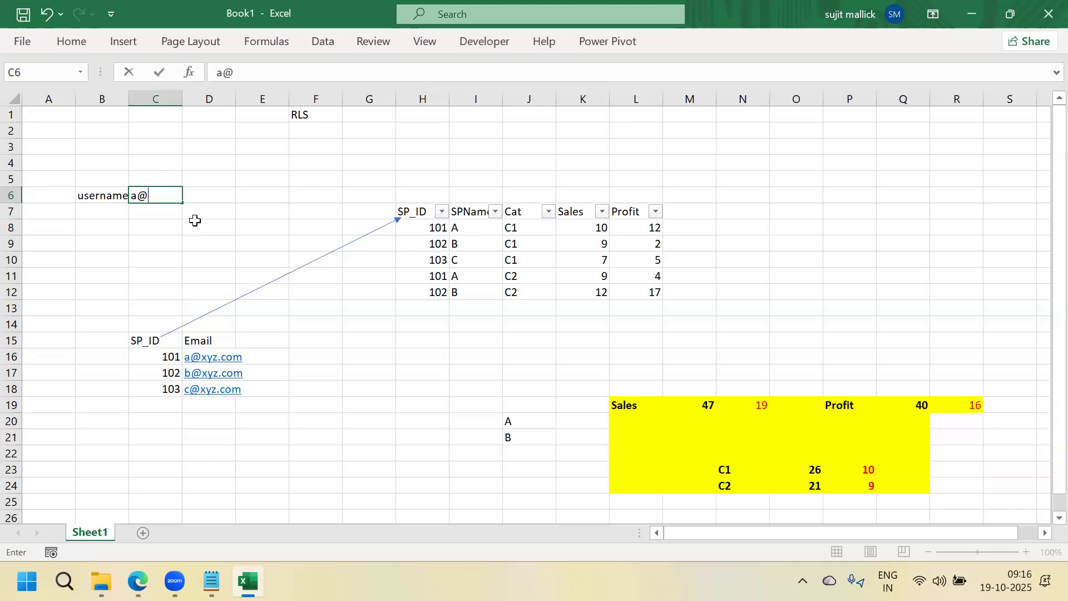
text(xyz.com)
key(Return)
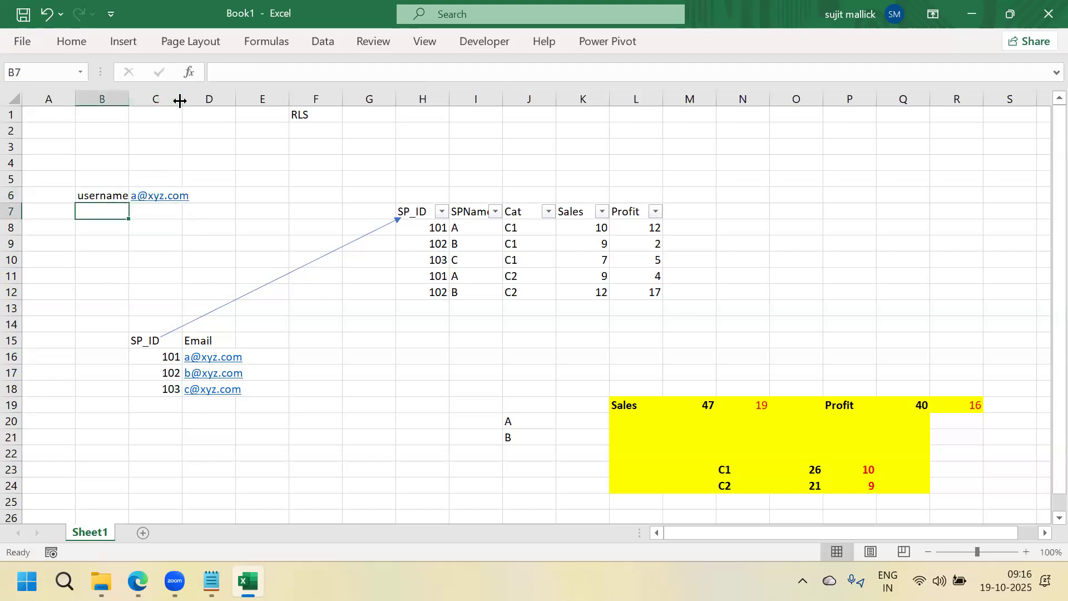
drag(179, 99, 189, 99)
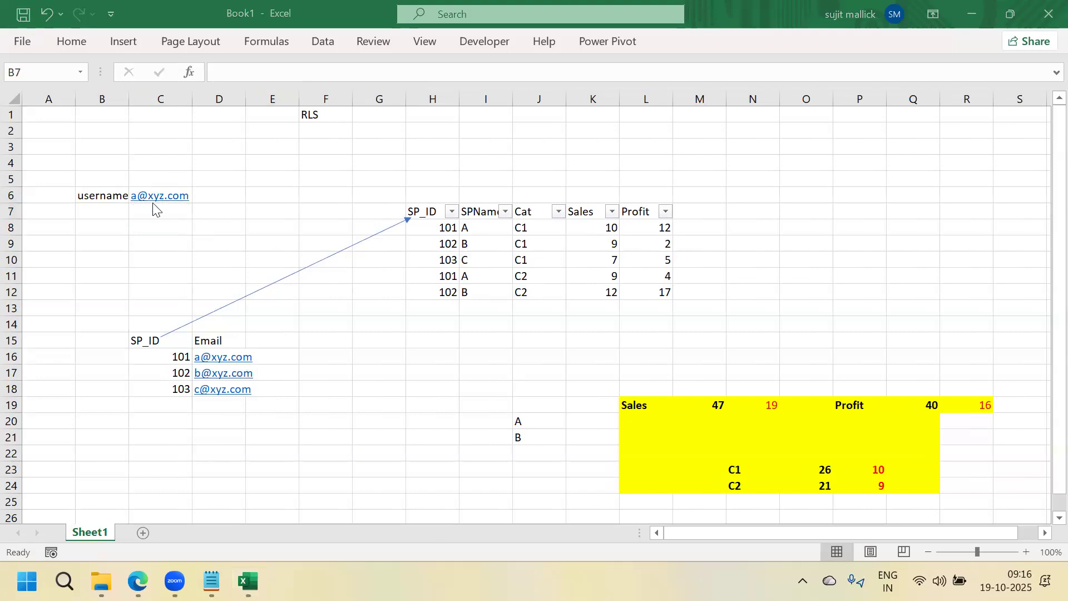
click(95, 196)
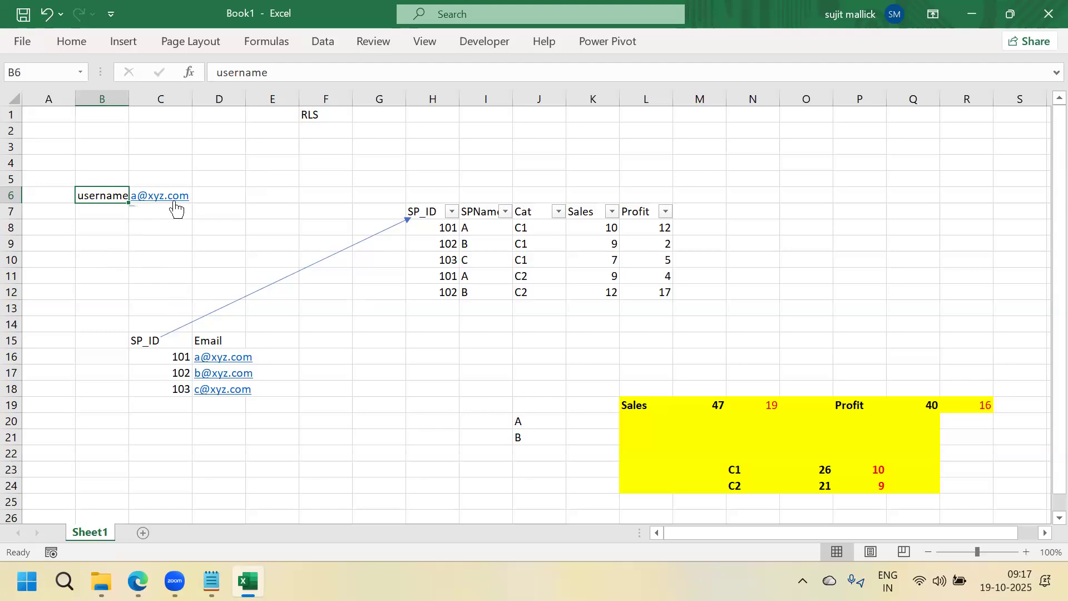
Filter the sales table's SP_ID column to show only 101
click(277, 361)
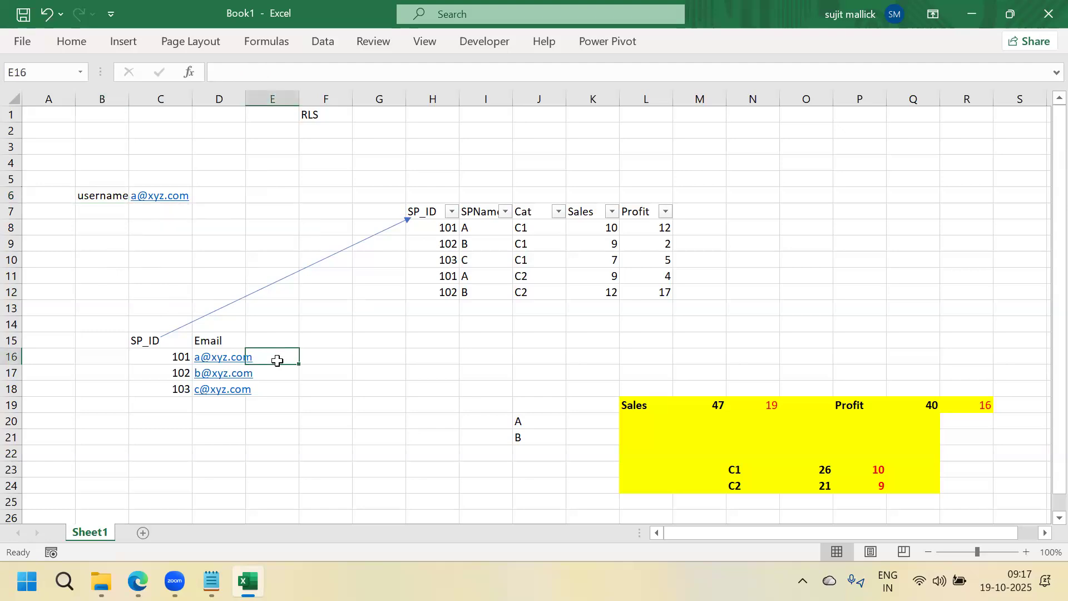
key(Left)
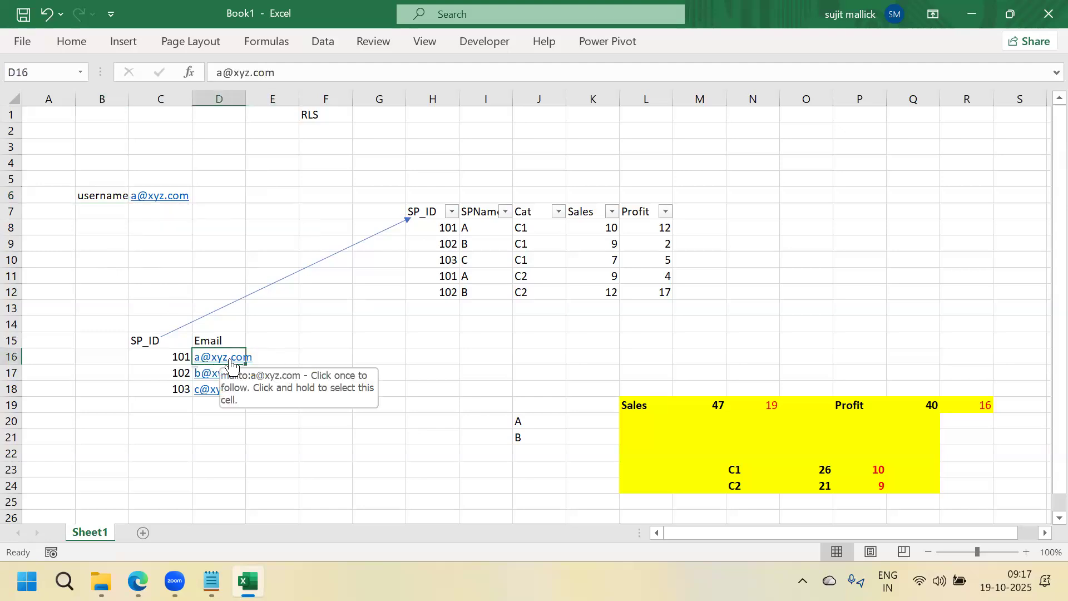
click(164, 359)
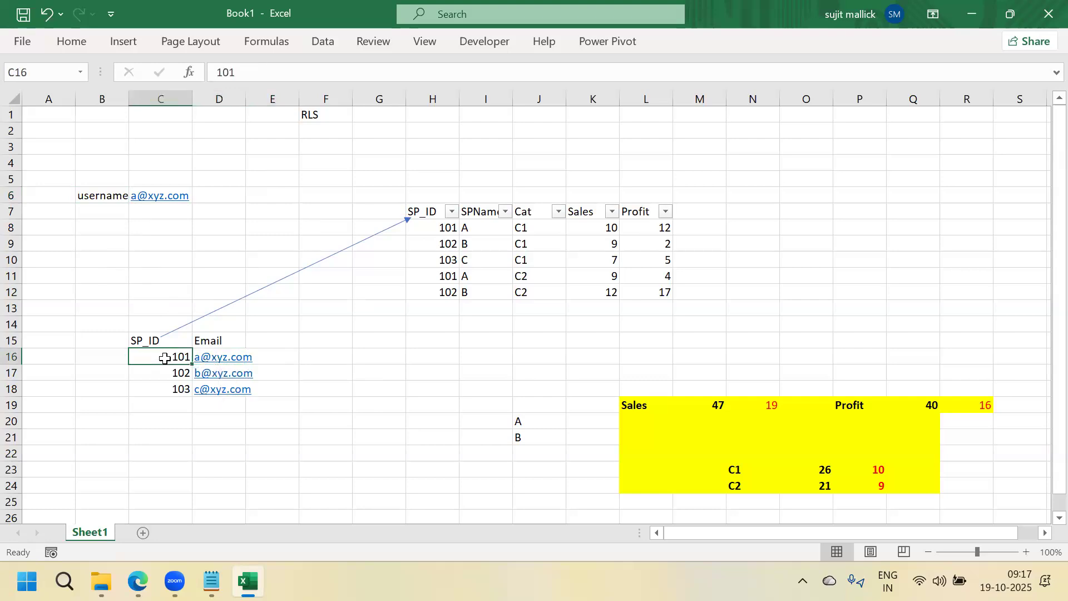
click(452, 215)
click(265, 379)
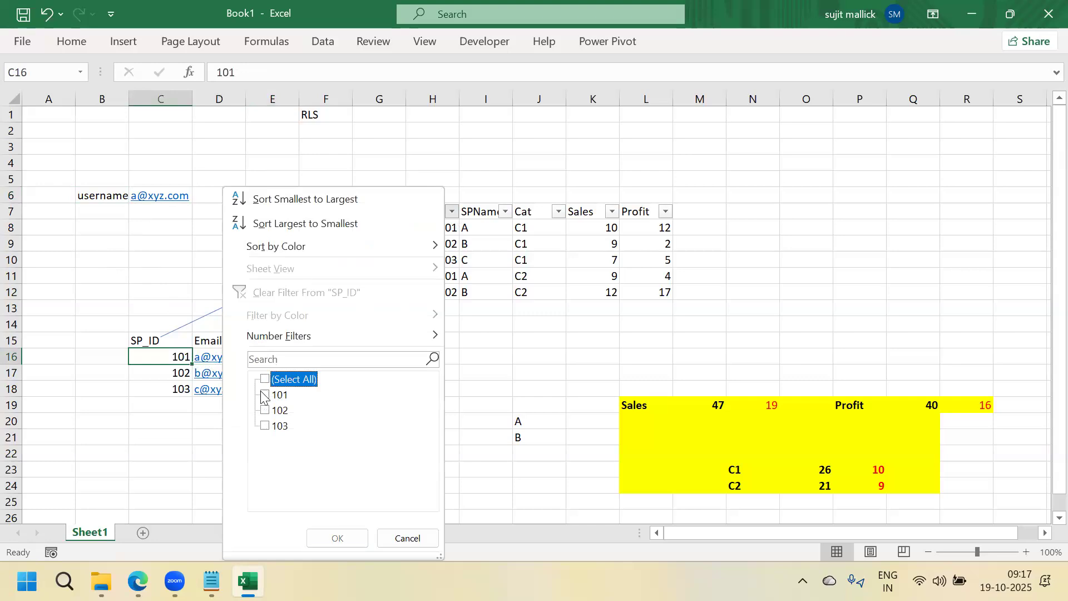
click(265, 395)
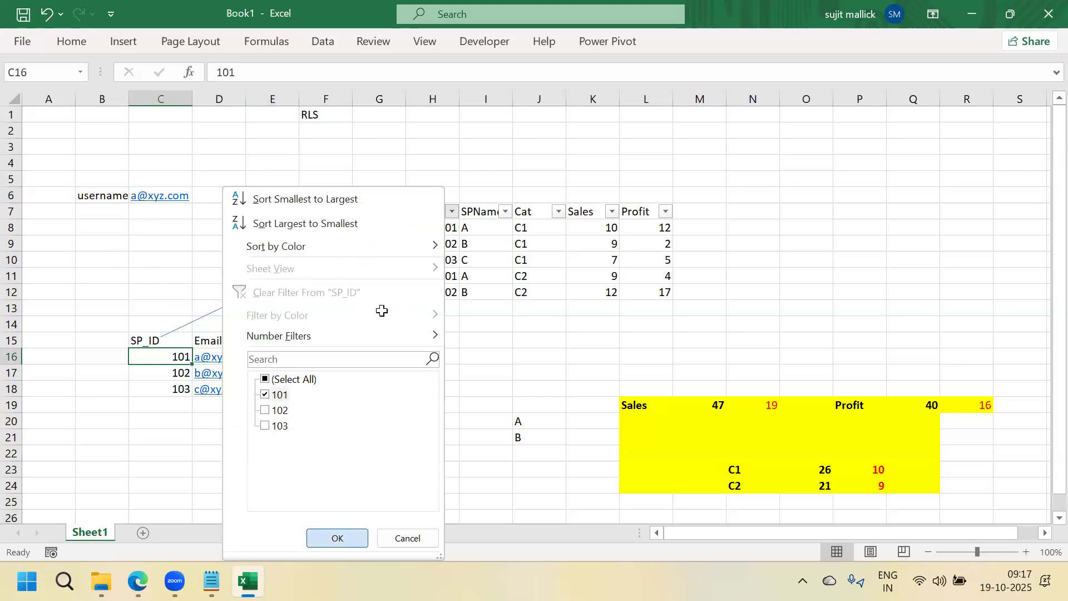
key(Return)
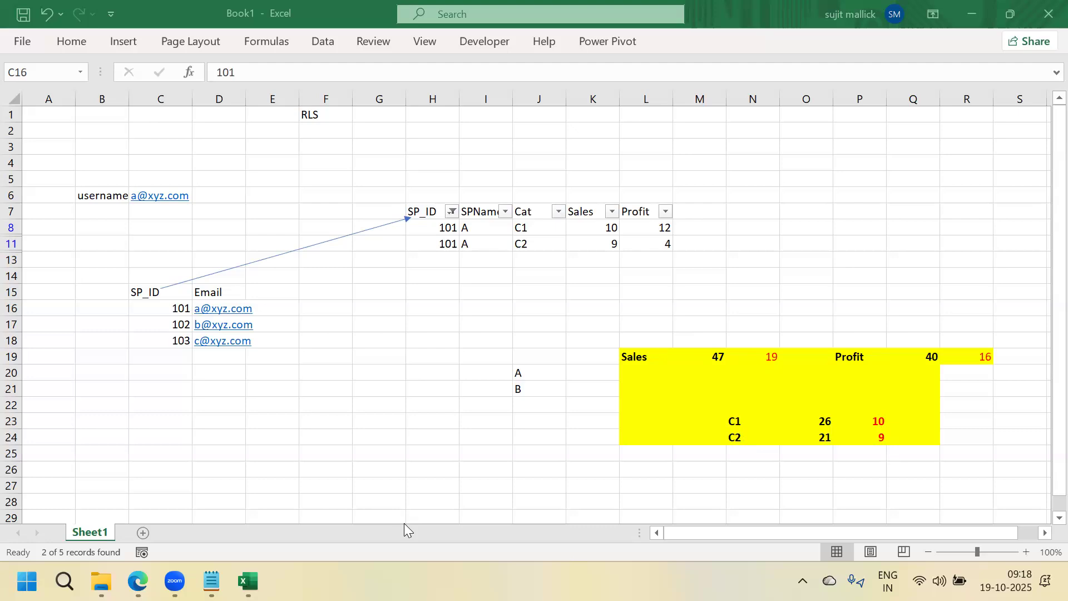
Highlight the username label and e-mail in B6:C6 alongside the filtered rows
click(102, 193)
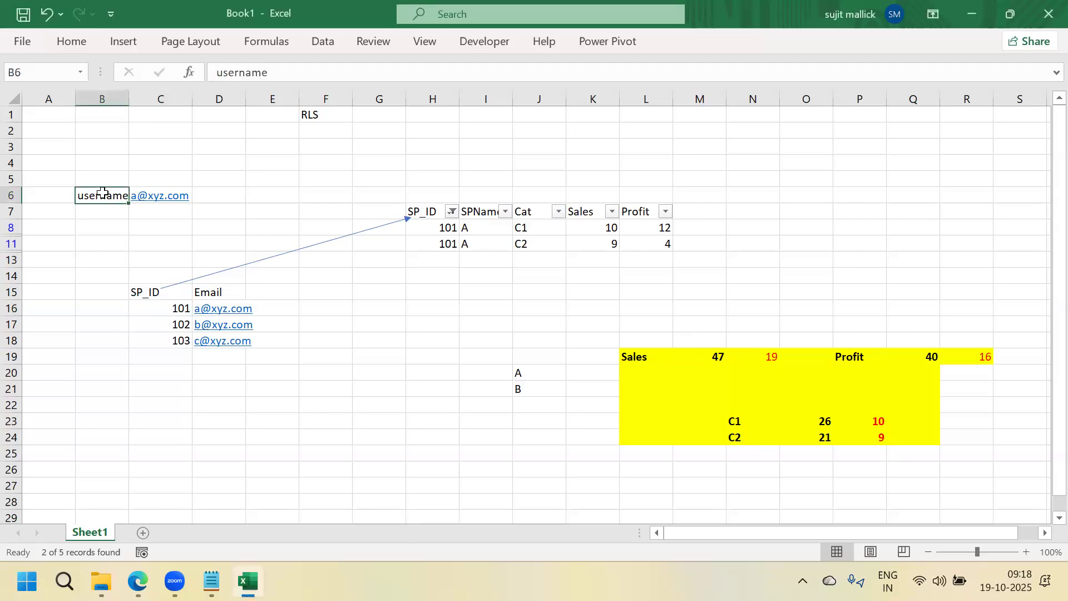
key(shift+Right)
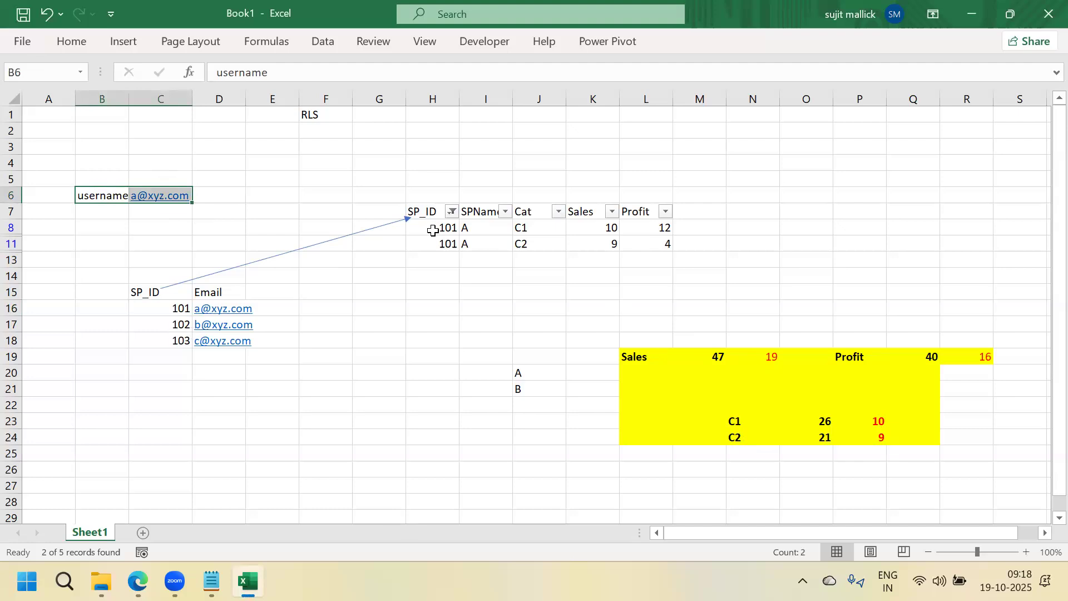
click(733, 201)
Minimize Excel and both browser windows, then open Sample - Superstore from the June2025 folder
click(974, 10)
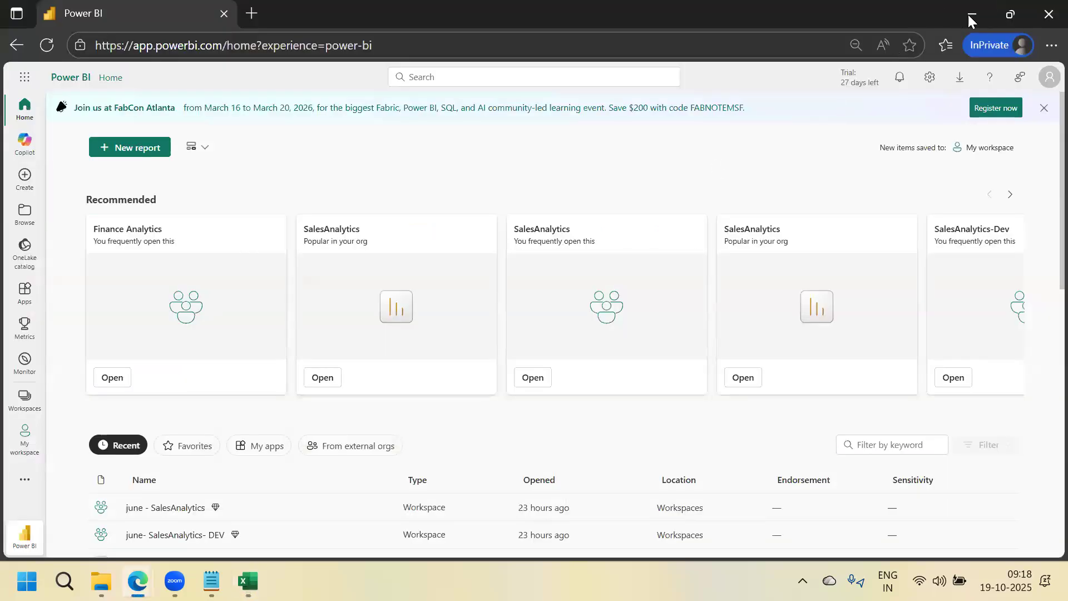
click(971, 17)
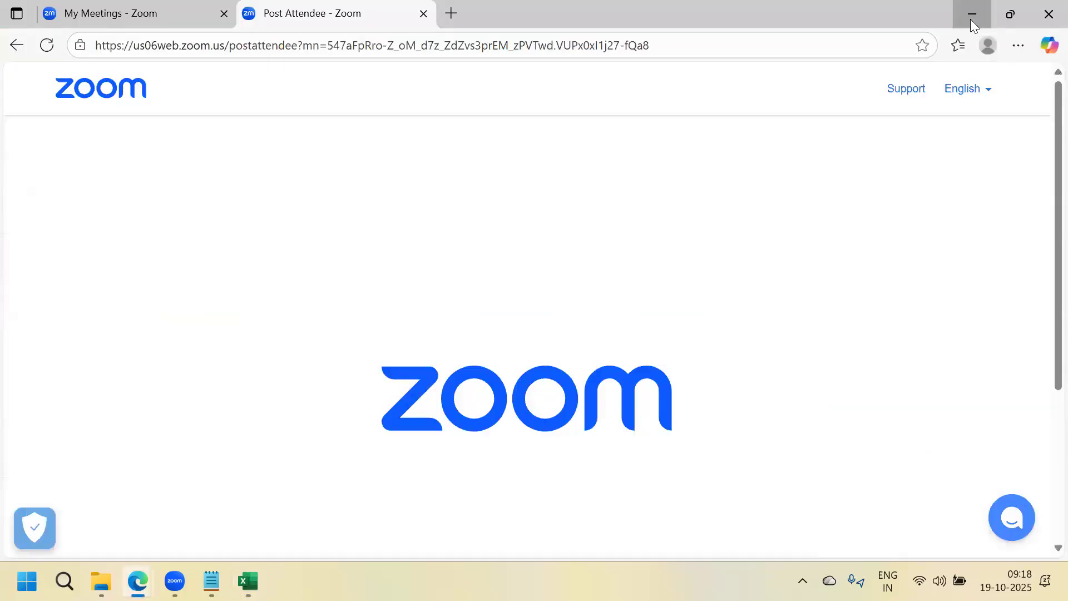
click(971, 19)
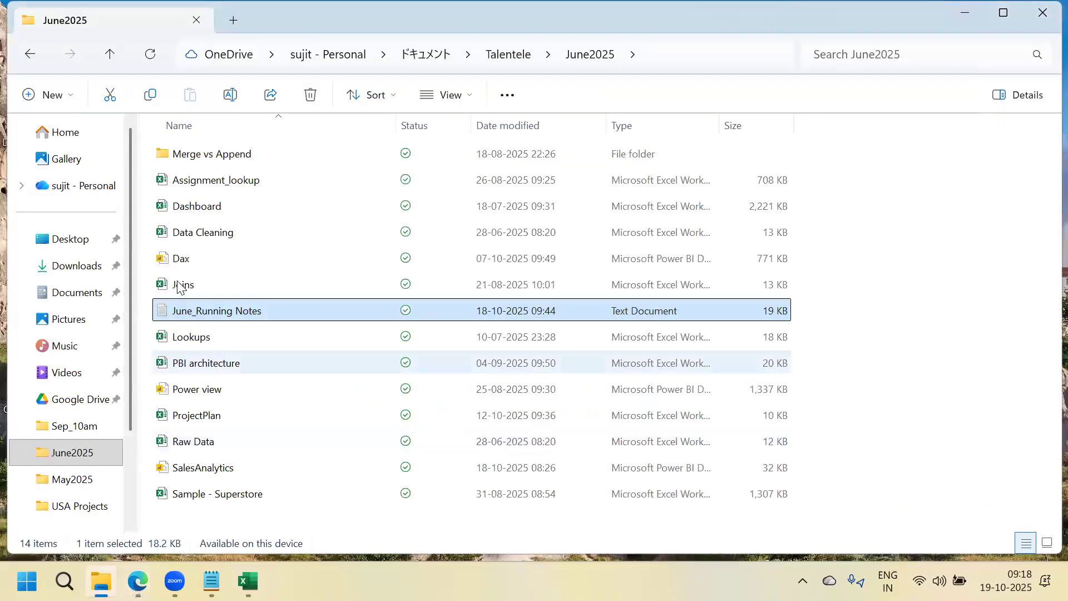
click(206, 496)
double_click(205, 496)
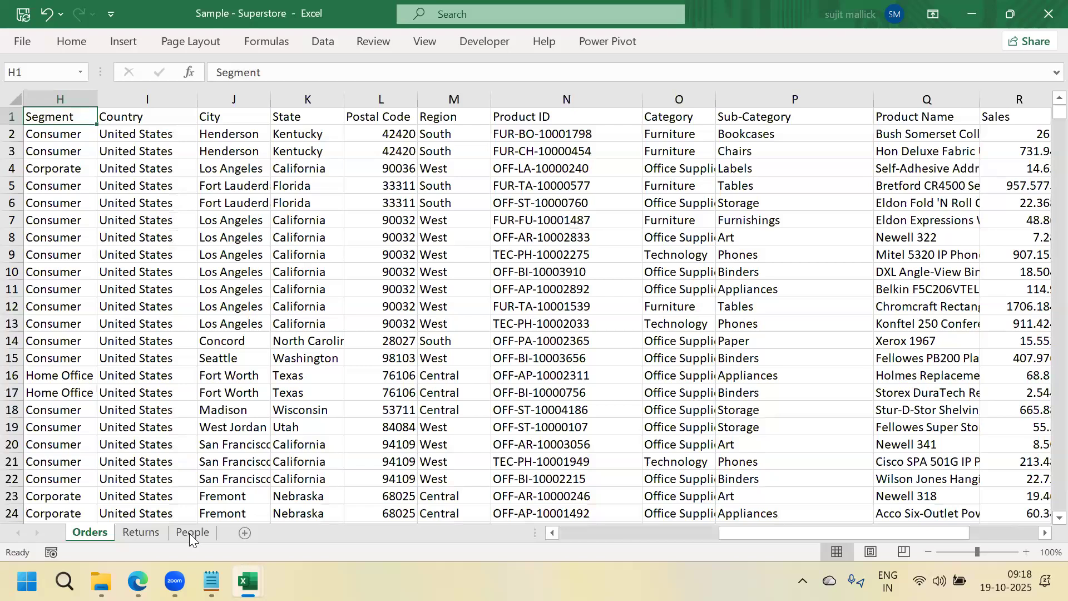
click(192, 533)
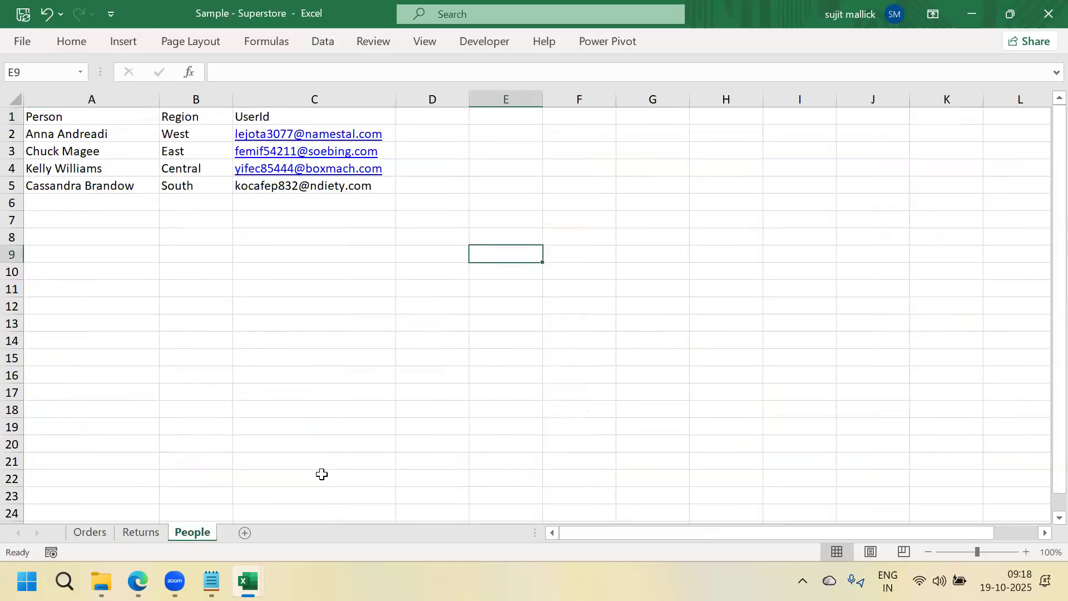
click(212, 581)
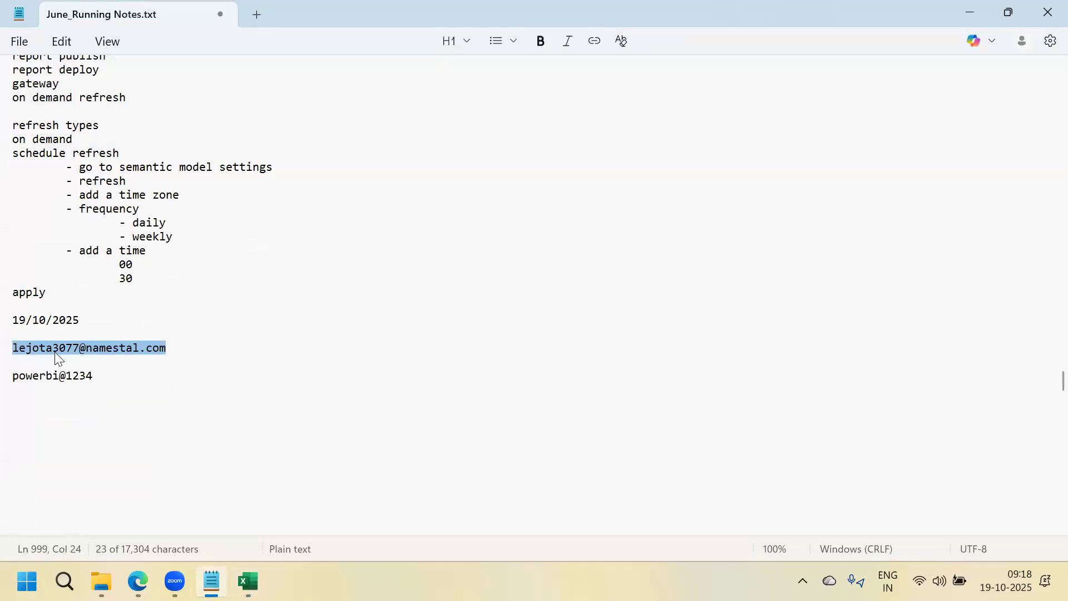
click(247, 582)
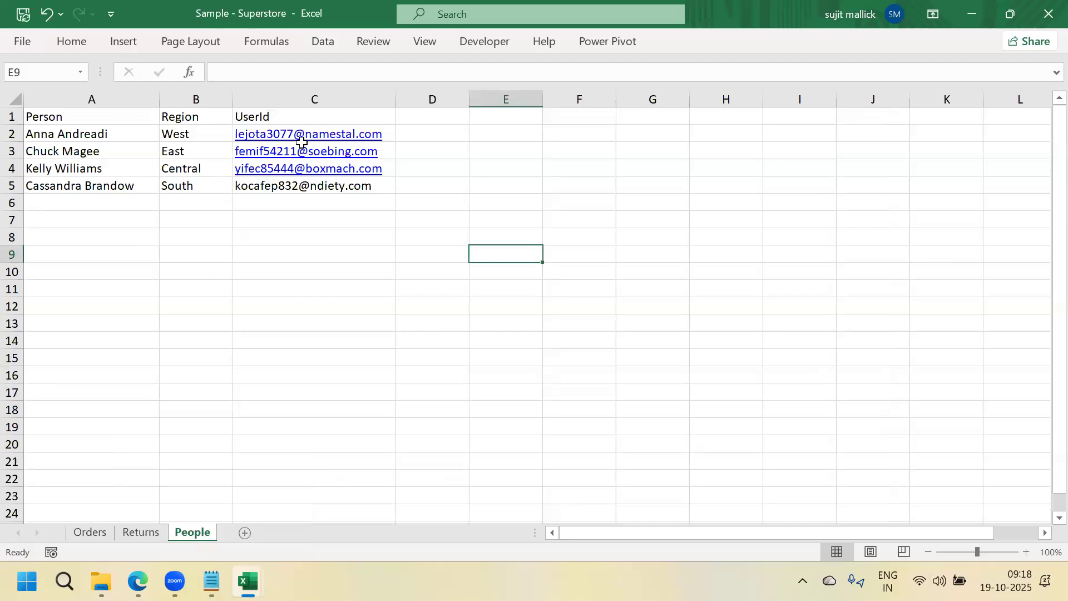
click(441, 248)
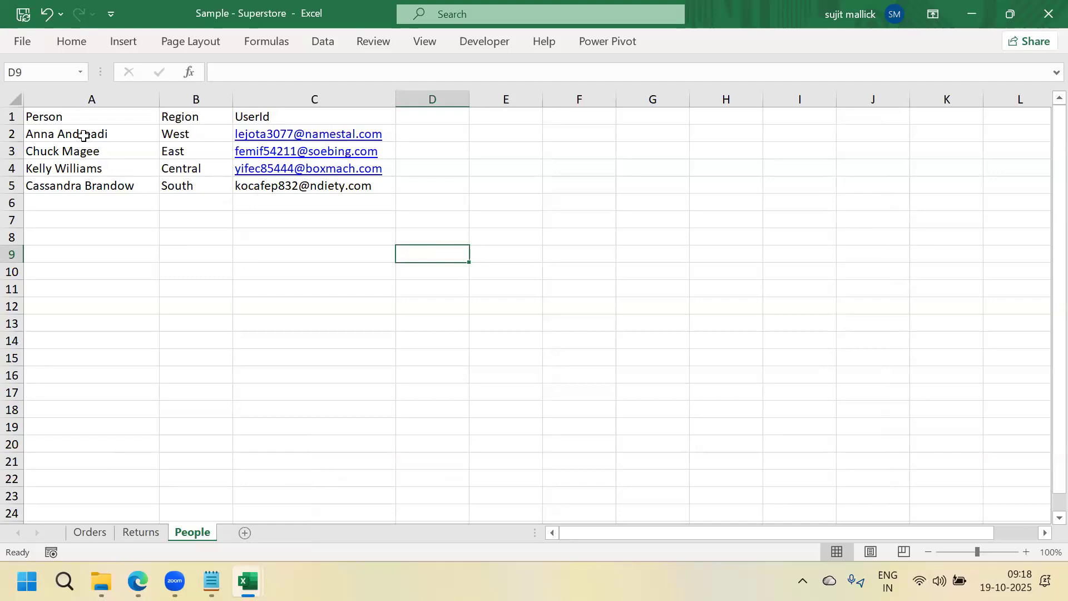
click(99, 533)
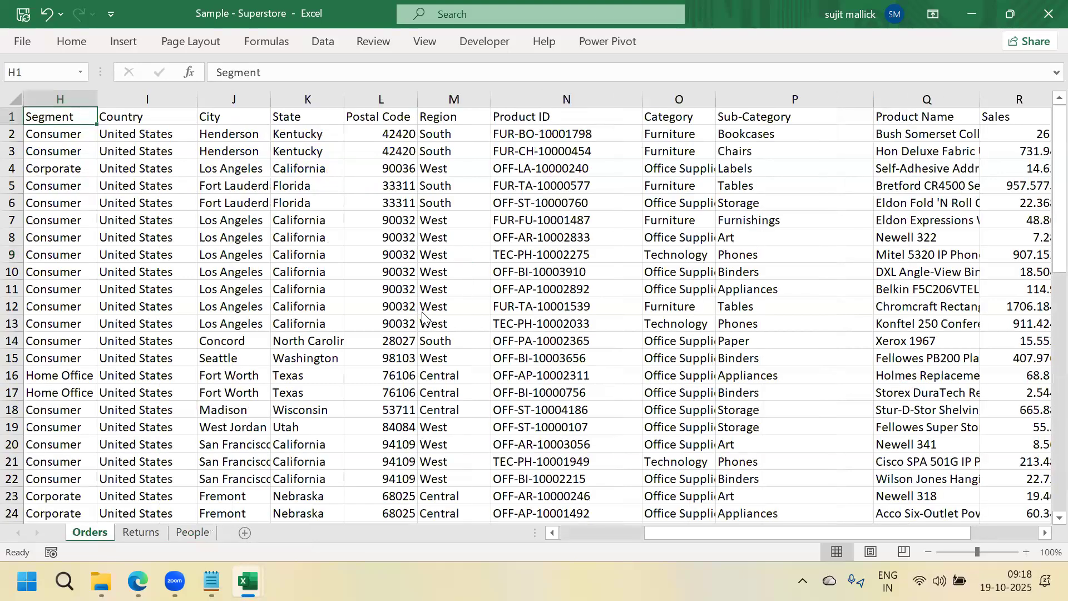
click(1052, 14)
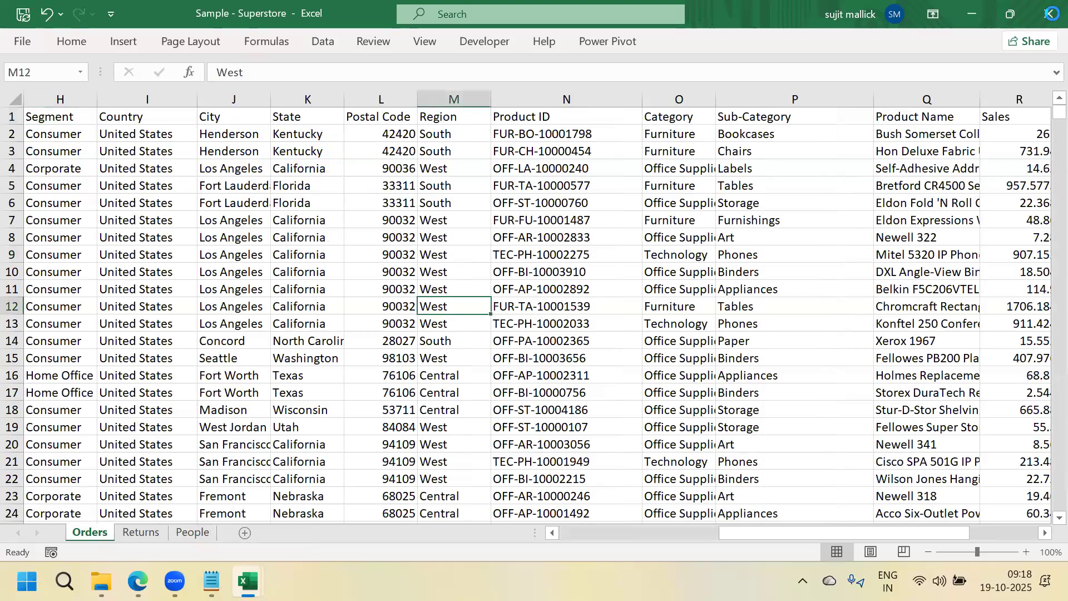
Close the Superstore workbook and start a blank report in Power BI Desktop
click(65, 581)
text(po)
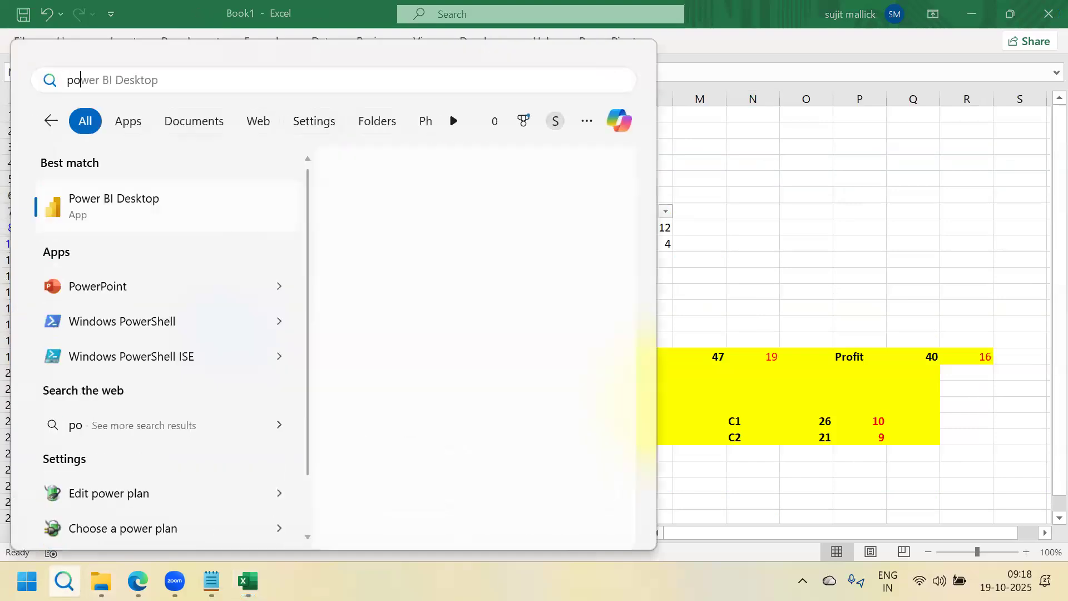
click(114, 198)
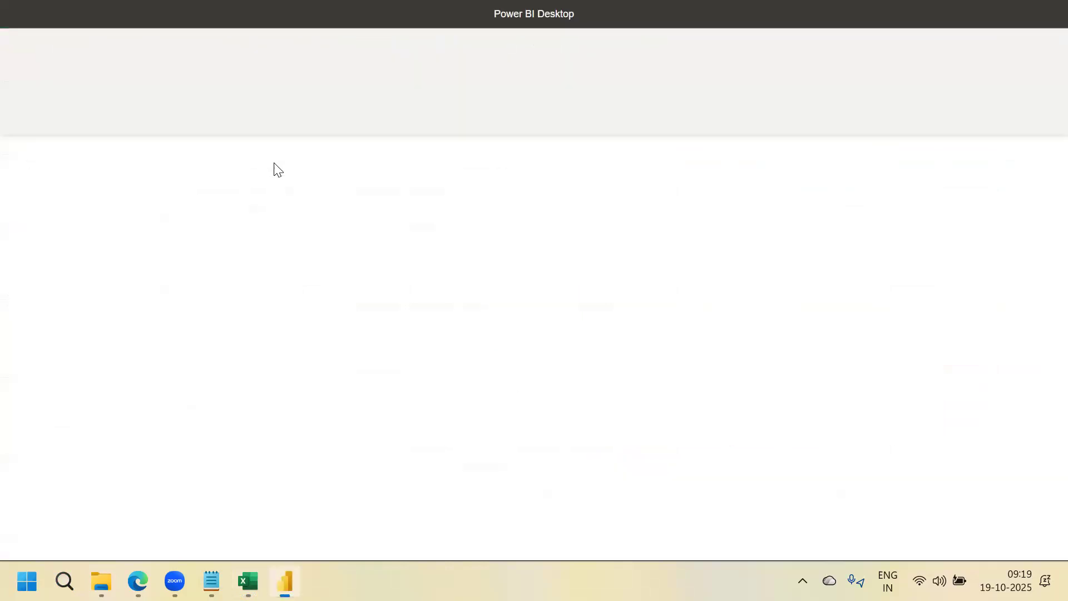
click(274, 150)
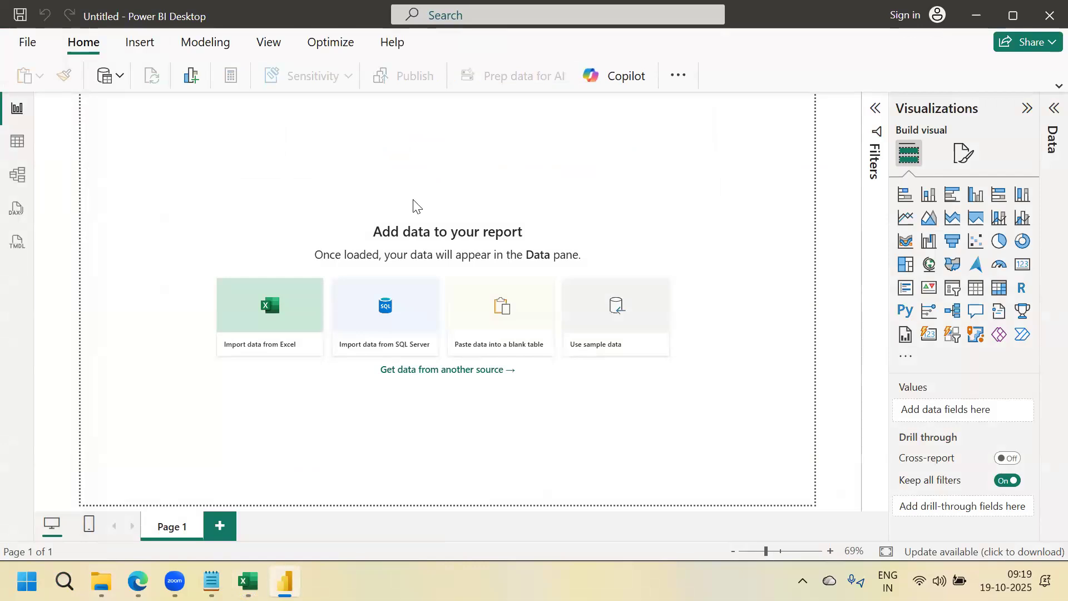
Get data from an Excel workbook, choosing Sample - Superstore in the June2025 folder
click(122, 81)
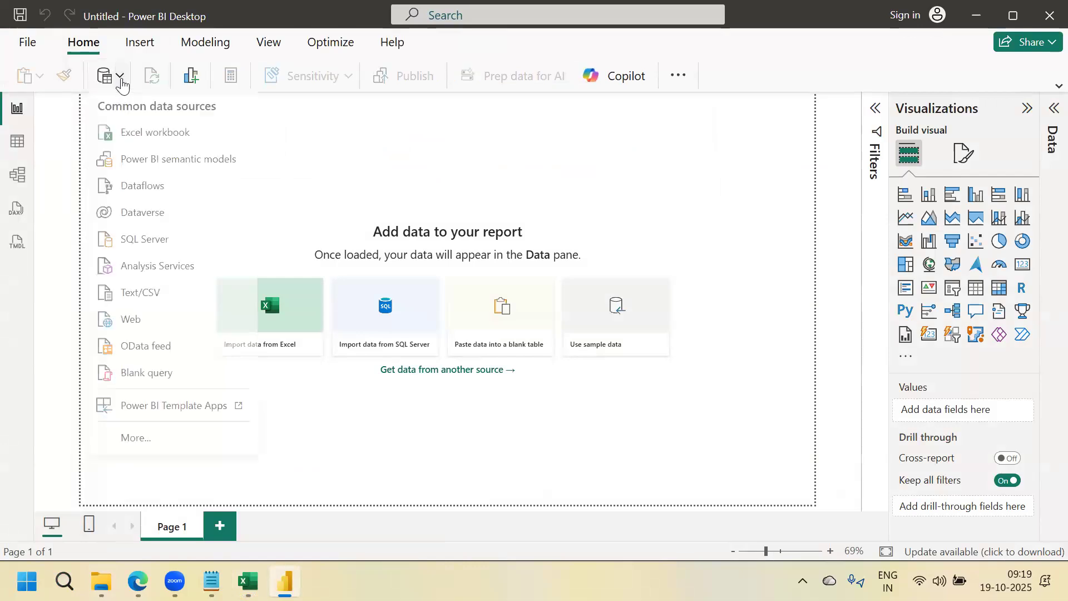
click(130, 141)
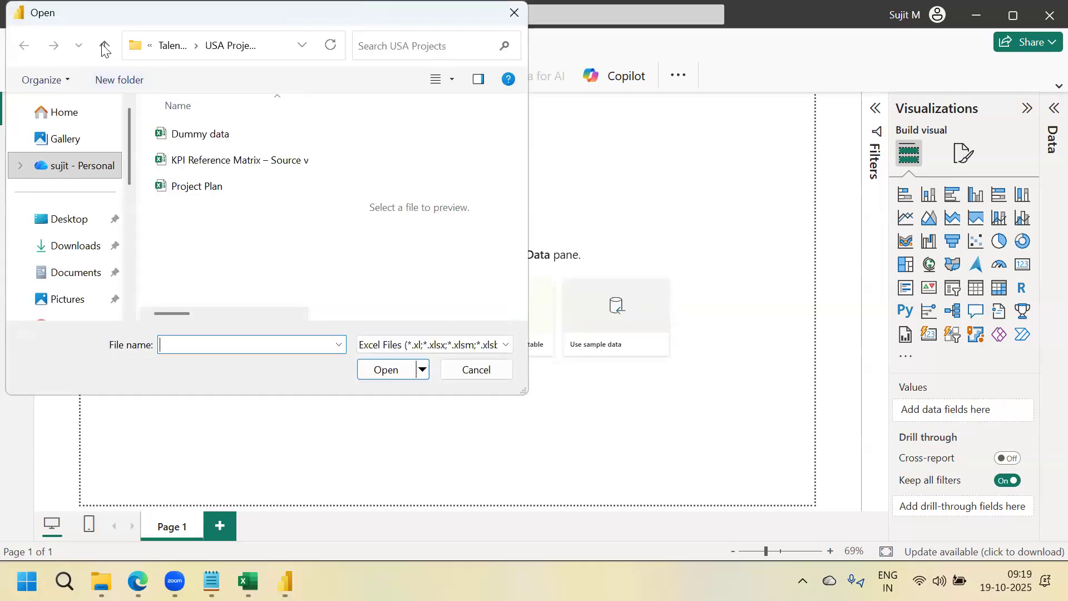
click(103, 50)
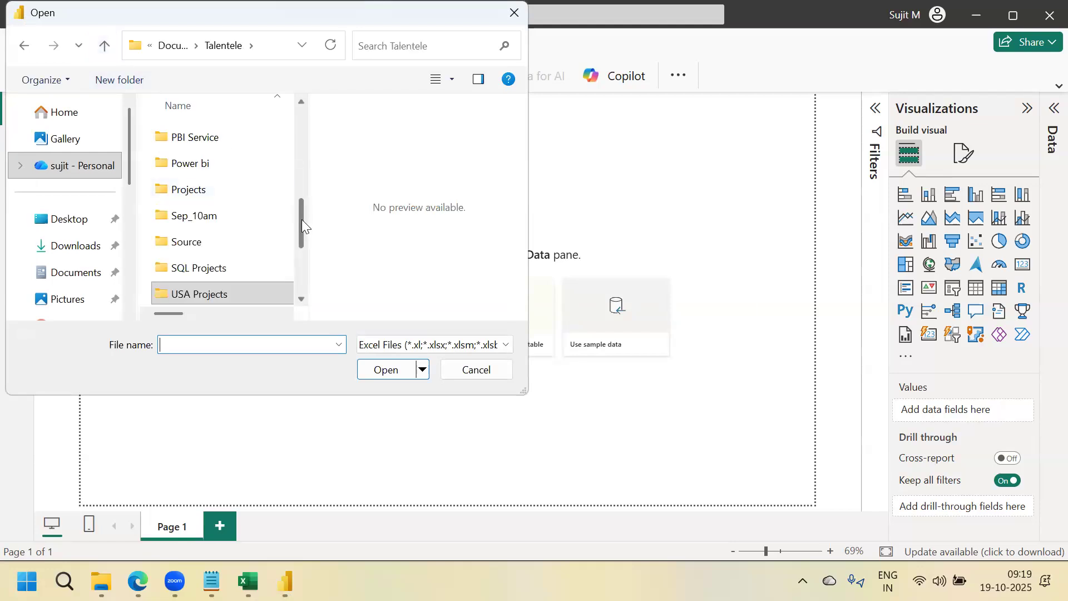
drag(301, 219, 306, 189)
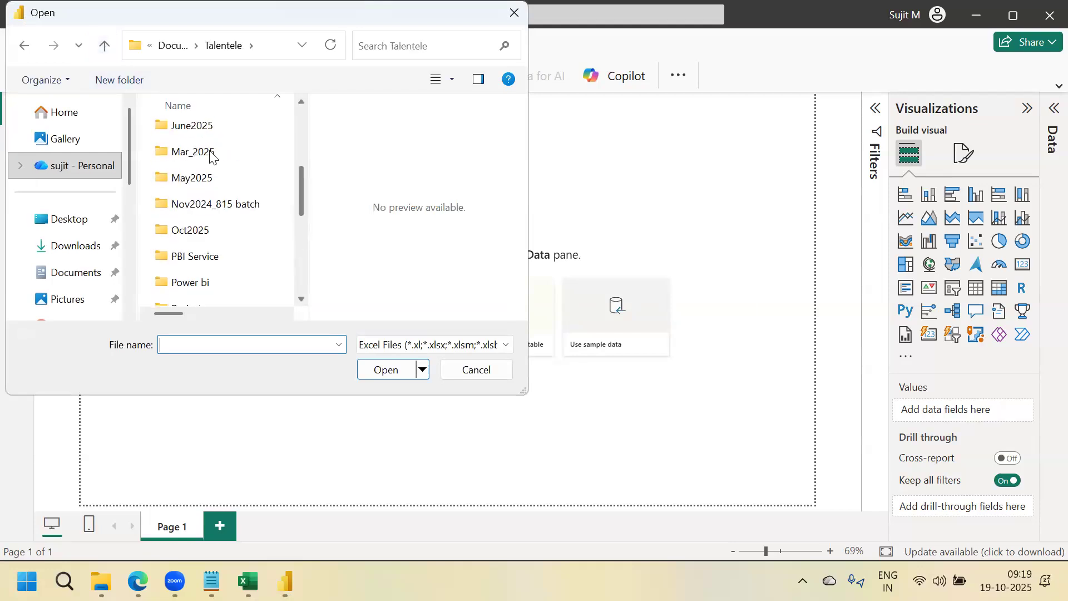
double_click(195, 127)
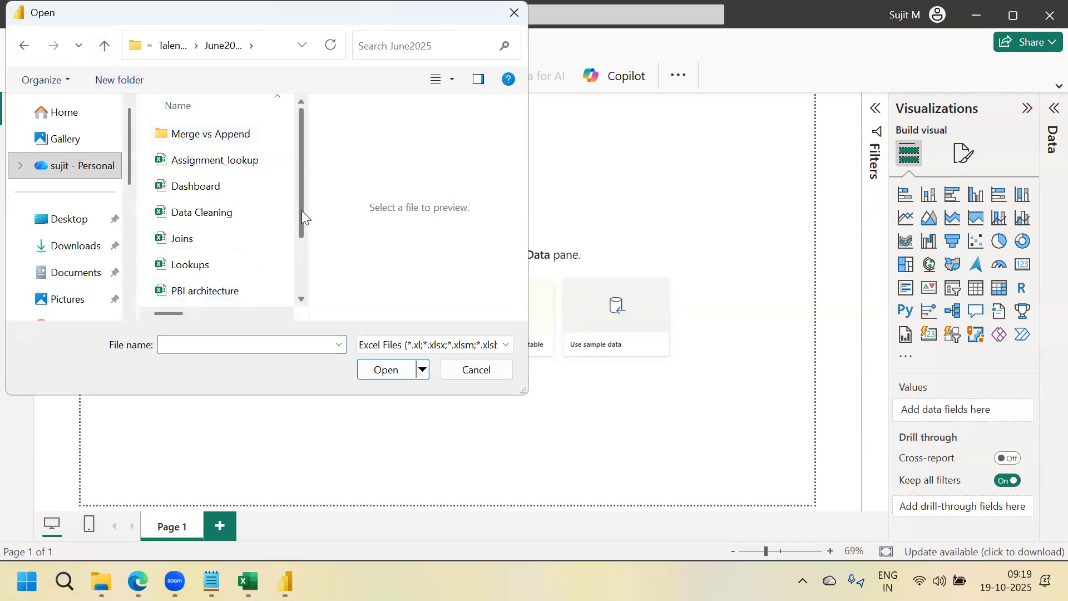
scroll(303, 280, down, 1)
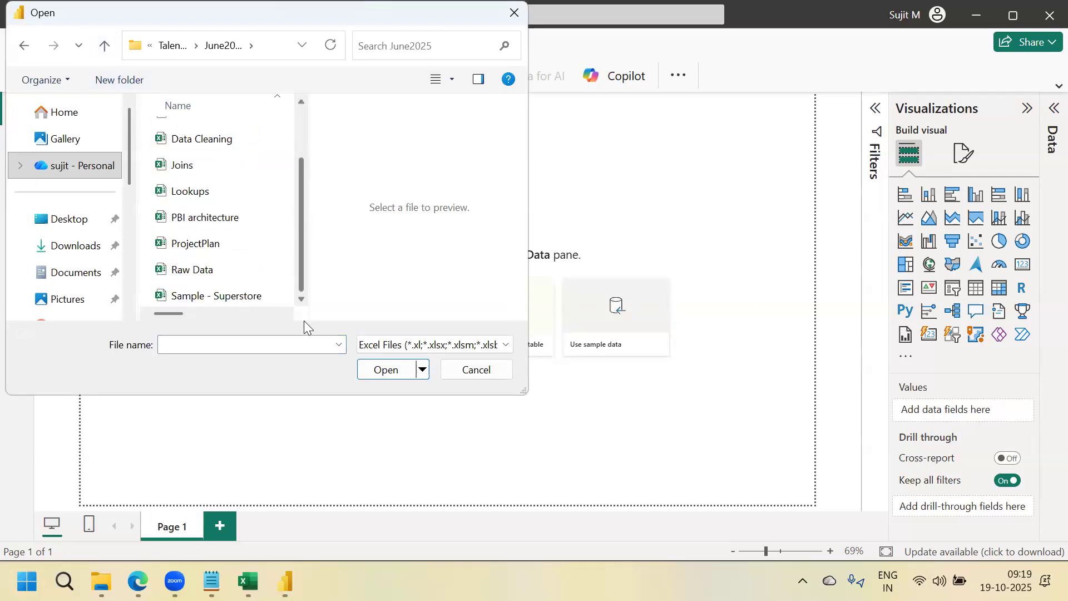
click(223, 301)
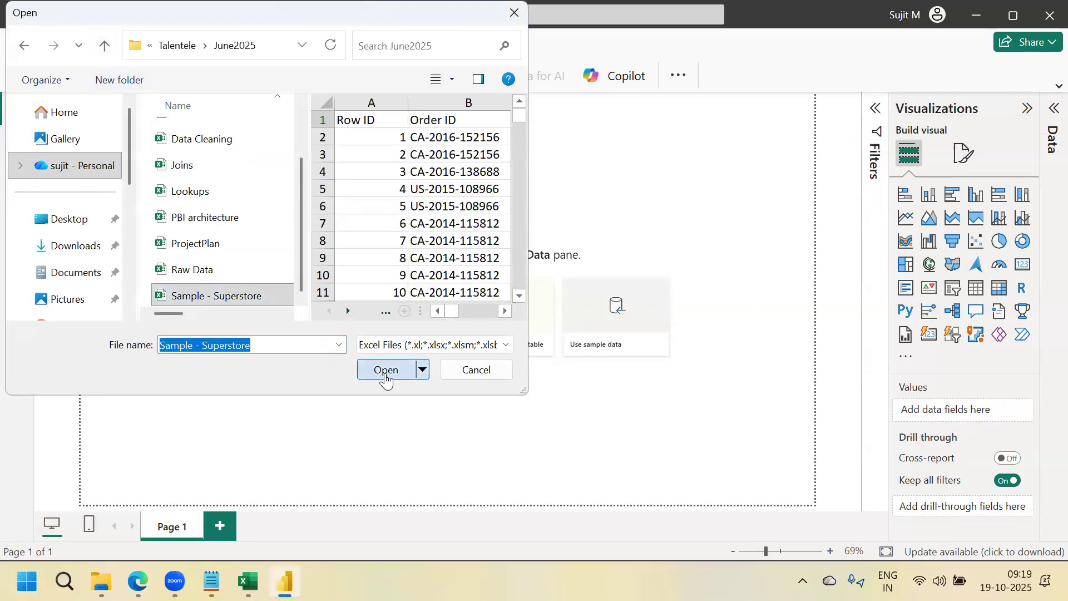
click(390, 370)
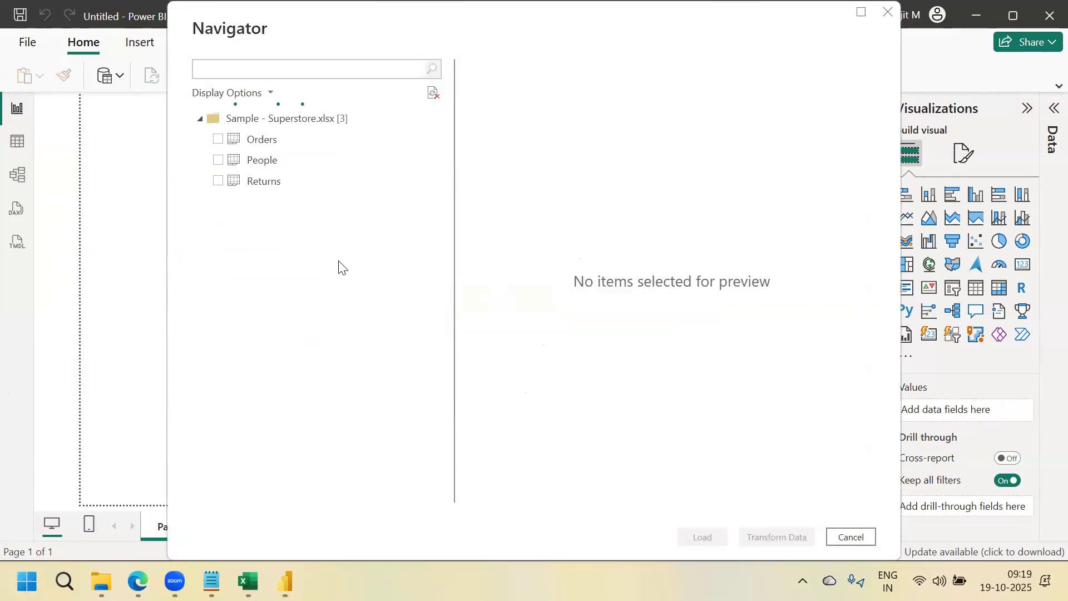
Select the Orders, People and Returns sheets in Navigator and send them to Power Query
click(218, 139)
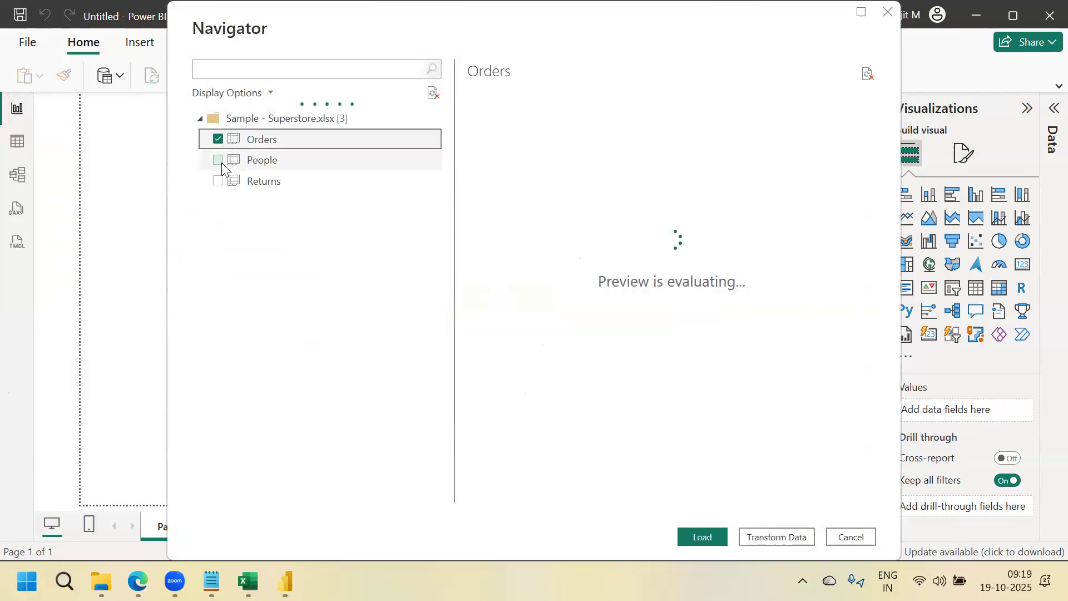
click(220, 162)
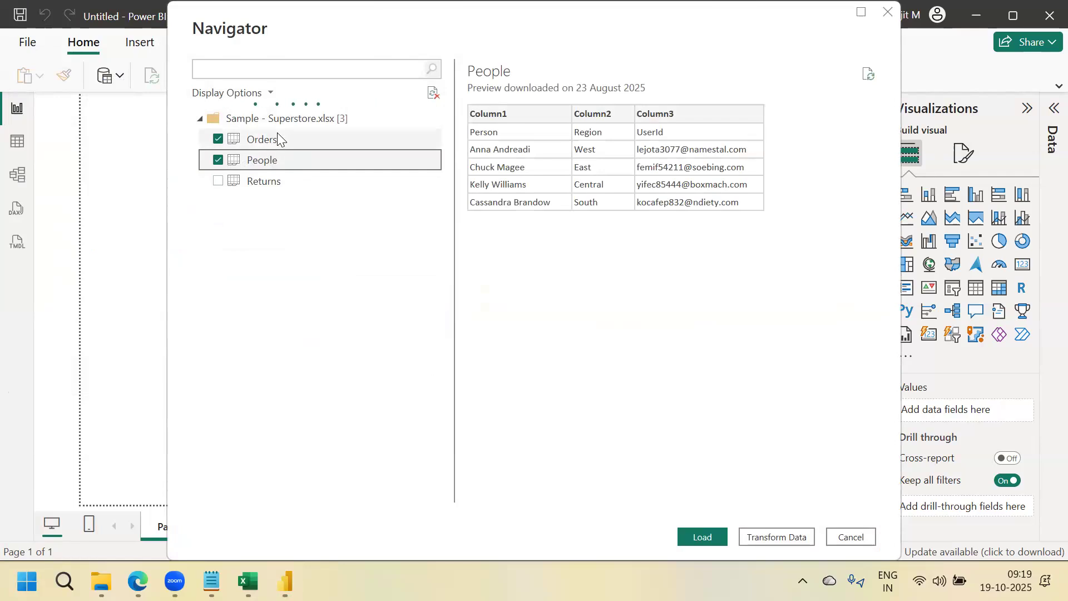
click(219, 181)
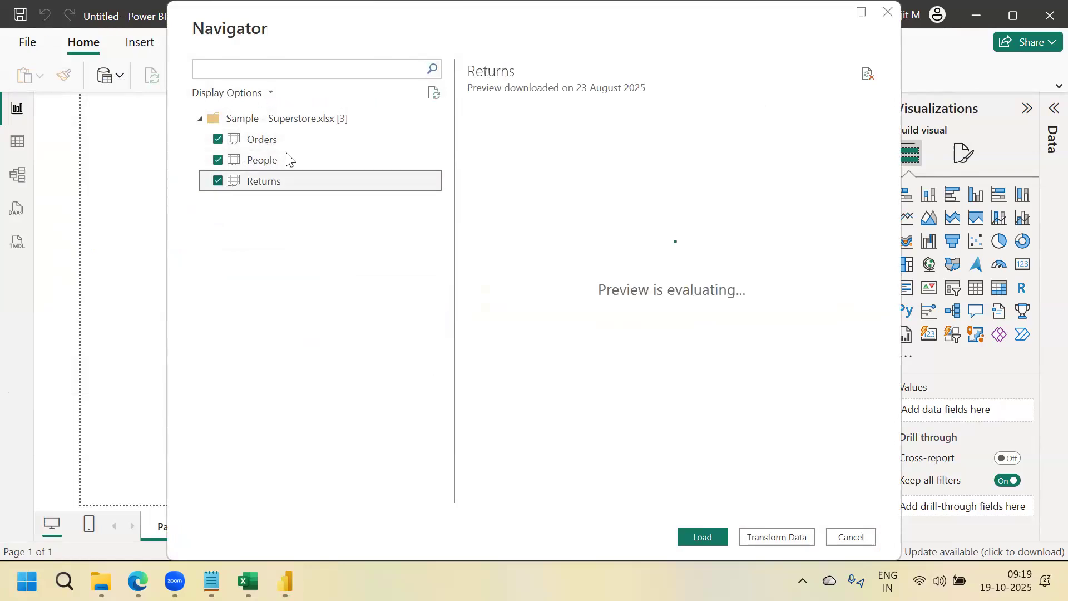
click(768, 537)
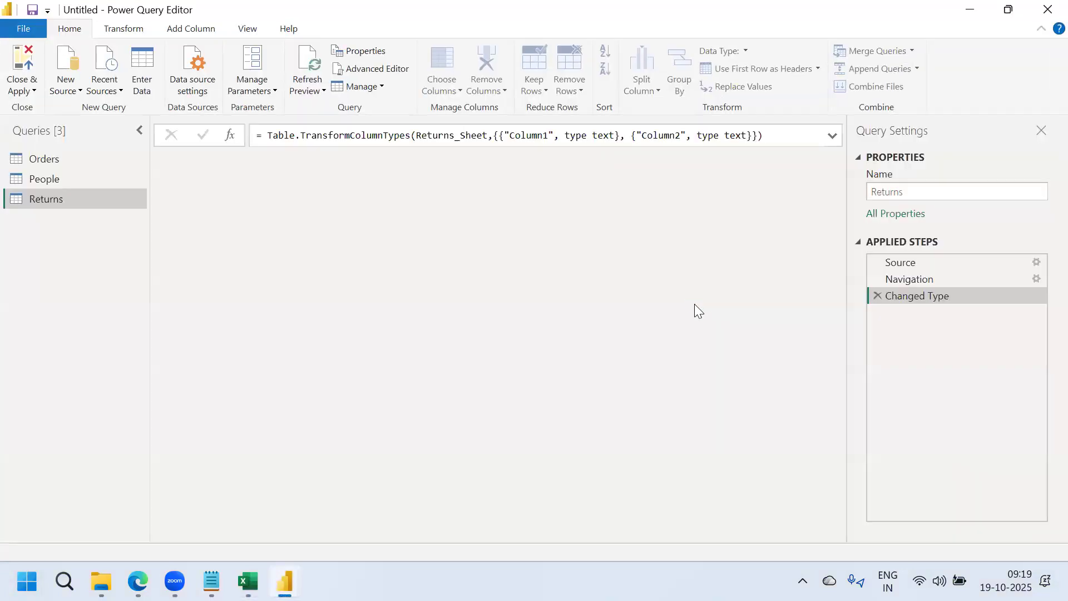
Use the first row as headers in Returns and People, then close and apply
click(762, 69)
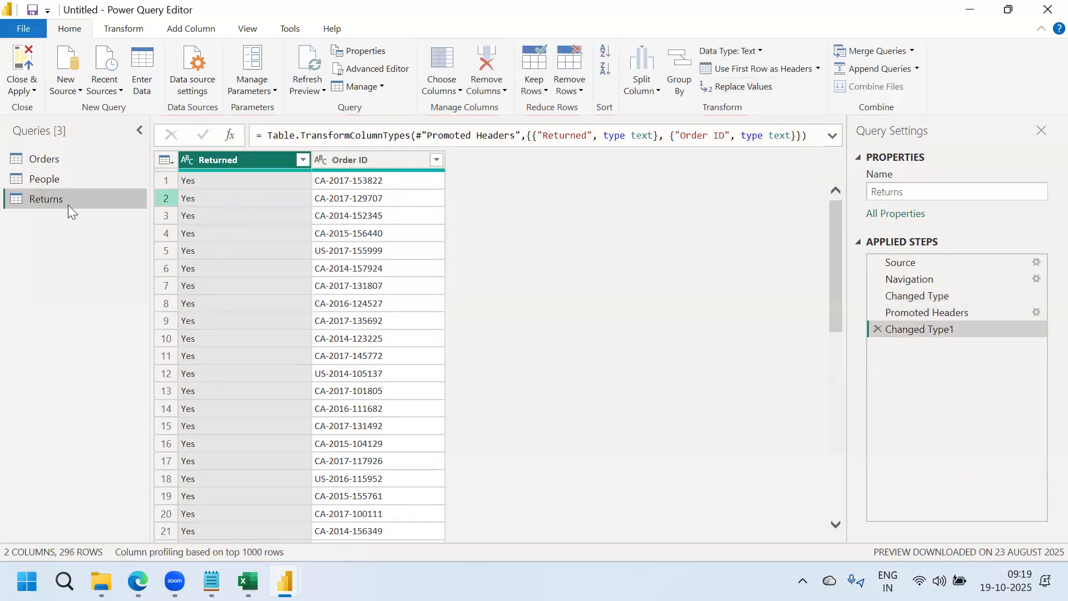
click(48, 180)
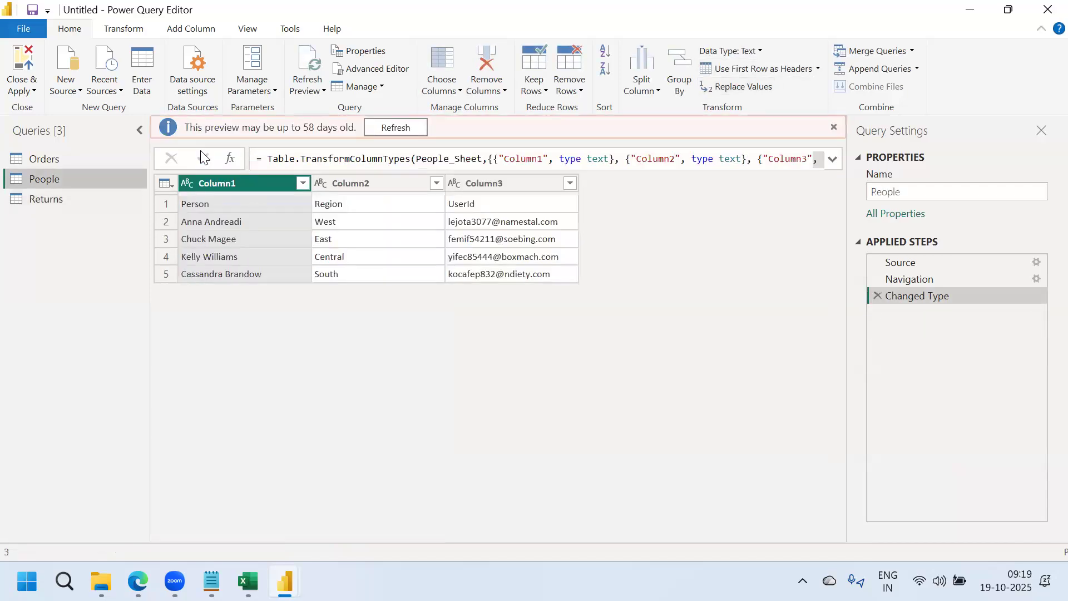
click(738, 68)
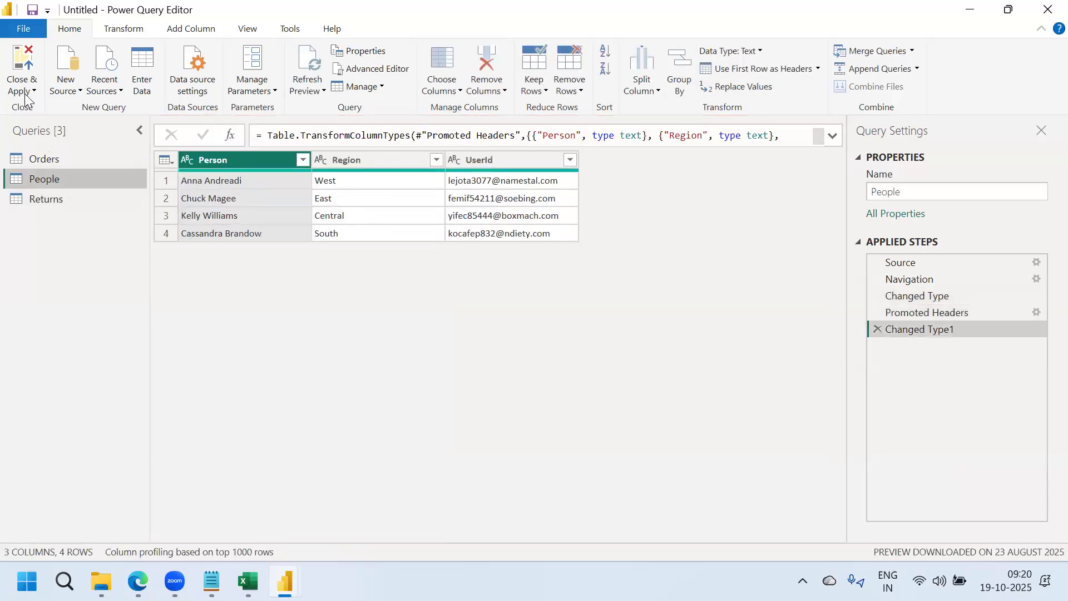
click(24, 94)
click(43, 108)
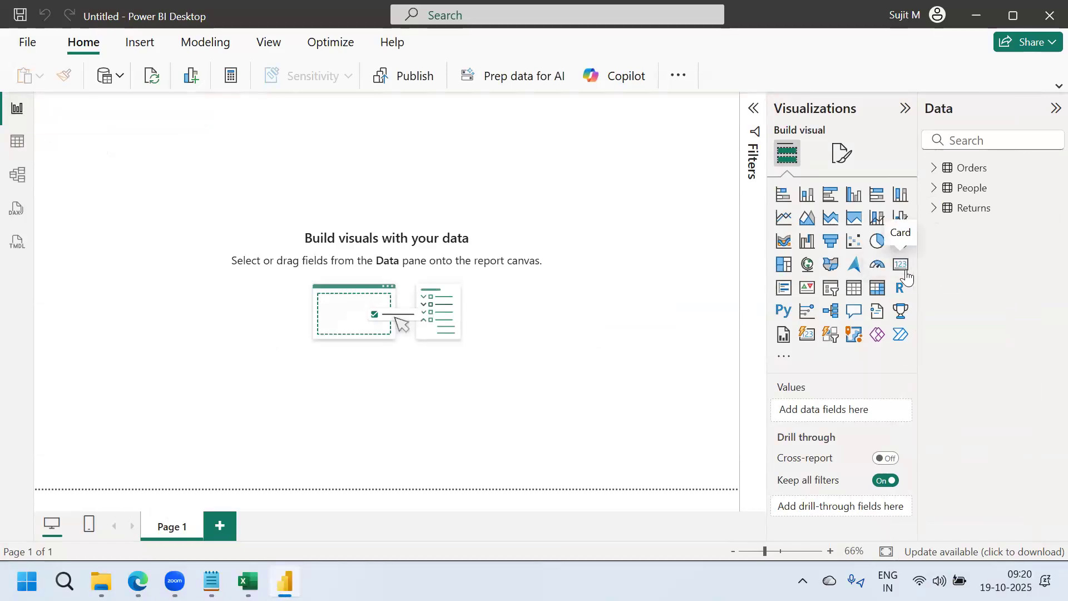
In Model view, relate Orders' Order ID to Returns' Order ID
click(901, 265)
click(935, 168)
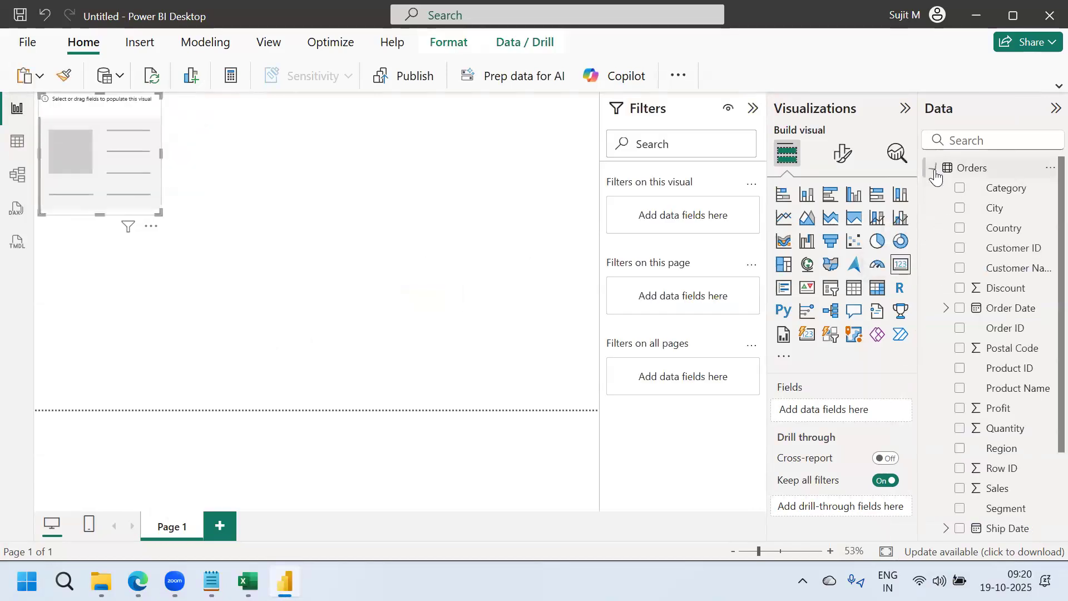
click(17, 176)
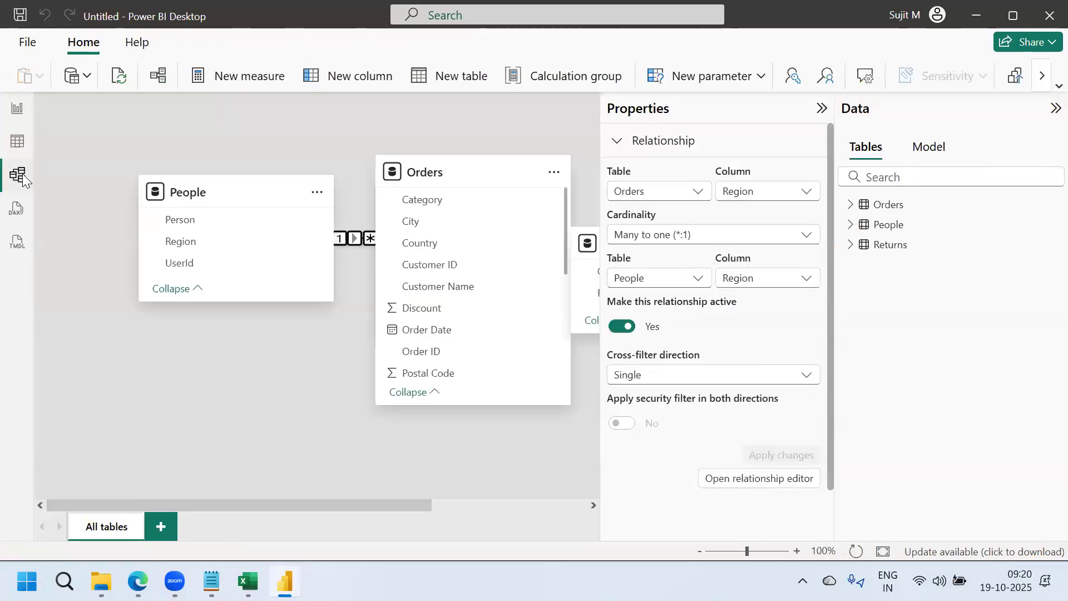
click(821, 109)
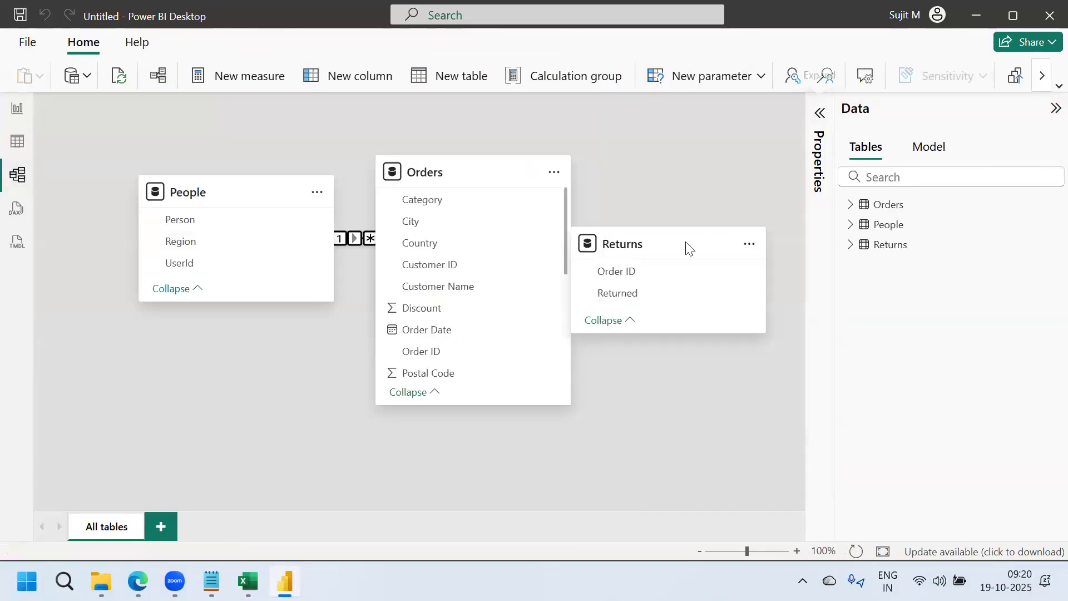
drag(655, 238, 690, 362)
drag(447, 353, 652, 405)
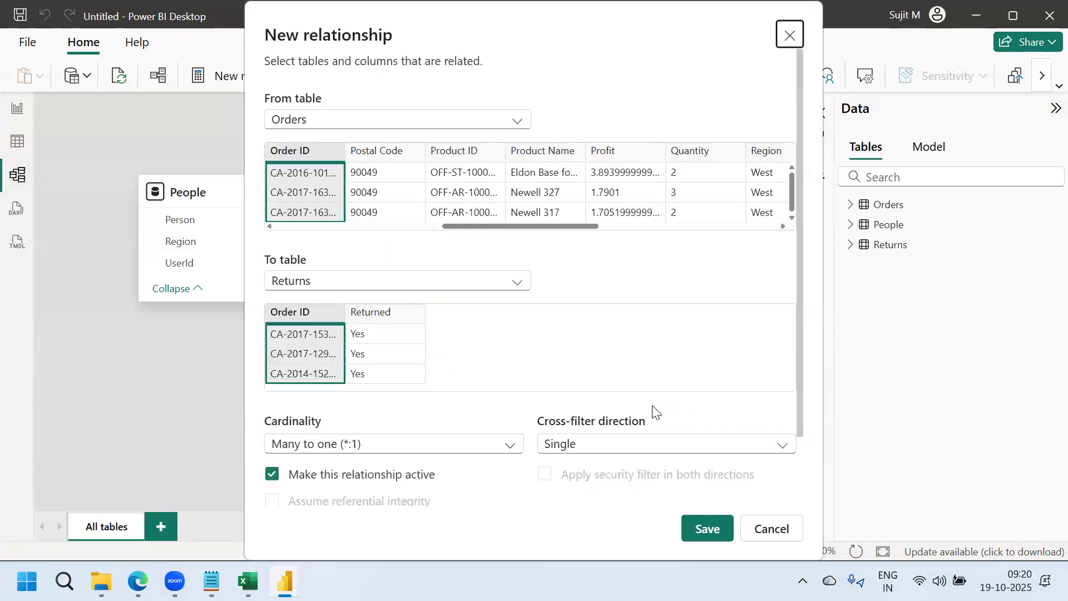
click(708, 526)
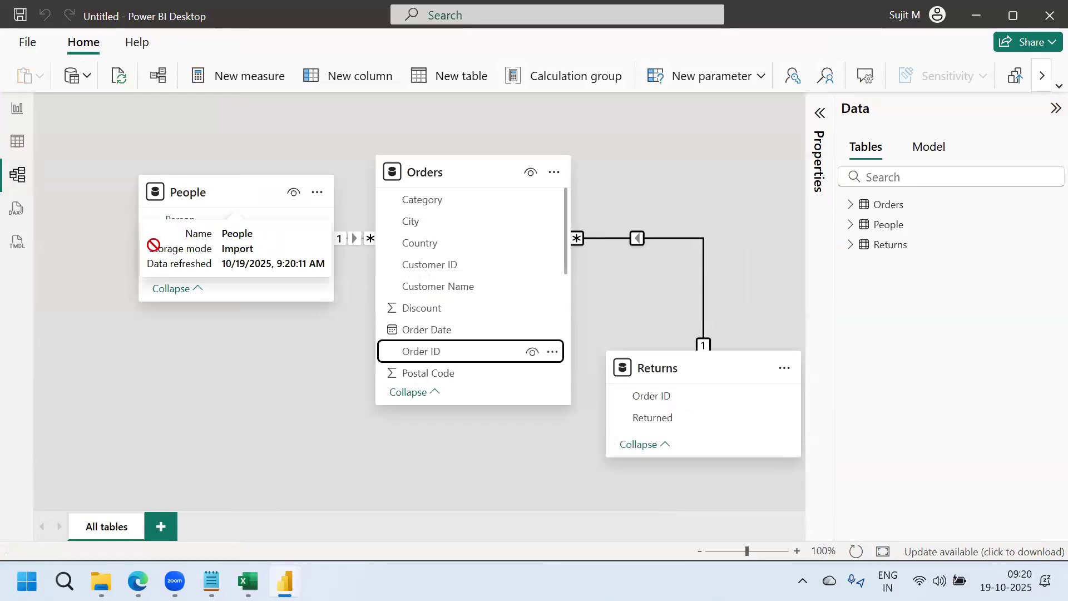
Move the People table lower left in the diagram and display the Orders table's rows
drag(177, 199, 136, 300)
click(885, 204)
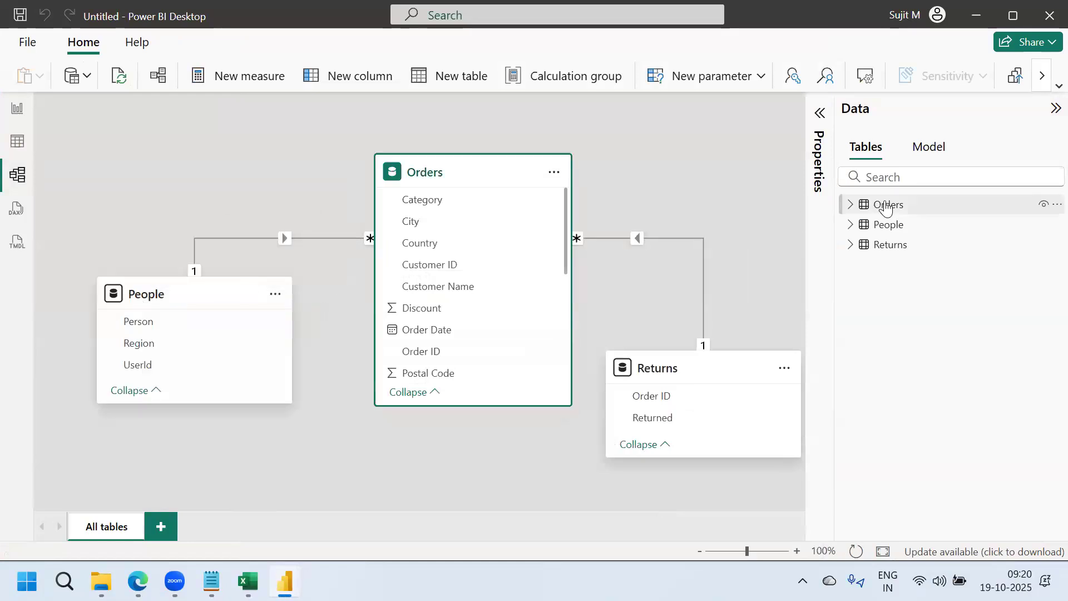
click(17, 142)
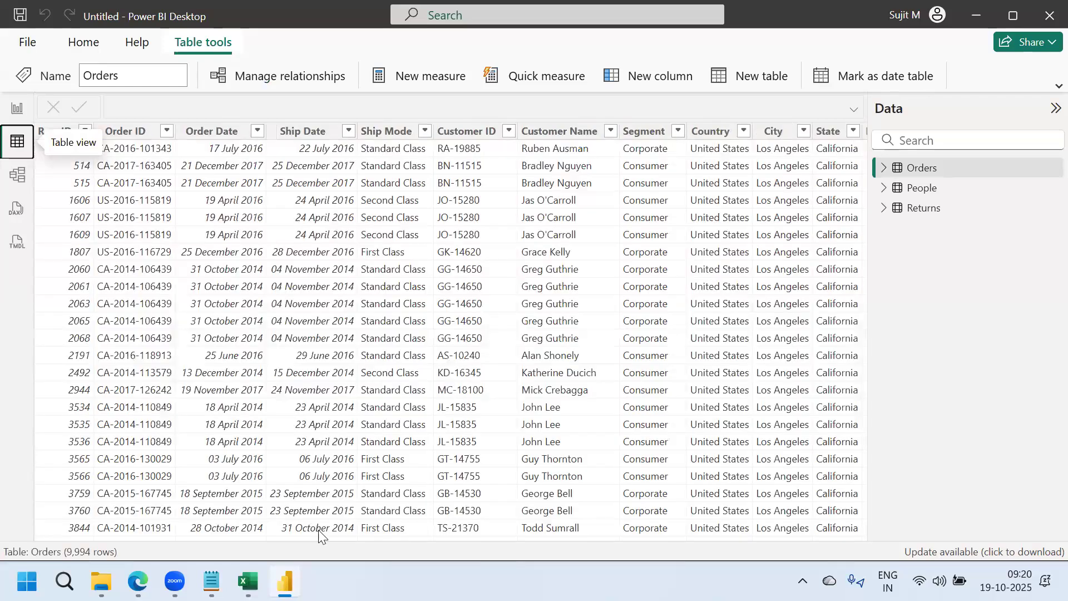
Display the People table's rows and review its Person and UserId columns alongside the Excel source
drag(320, 532, 909, 426)
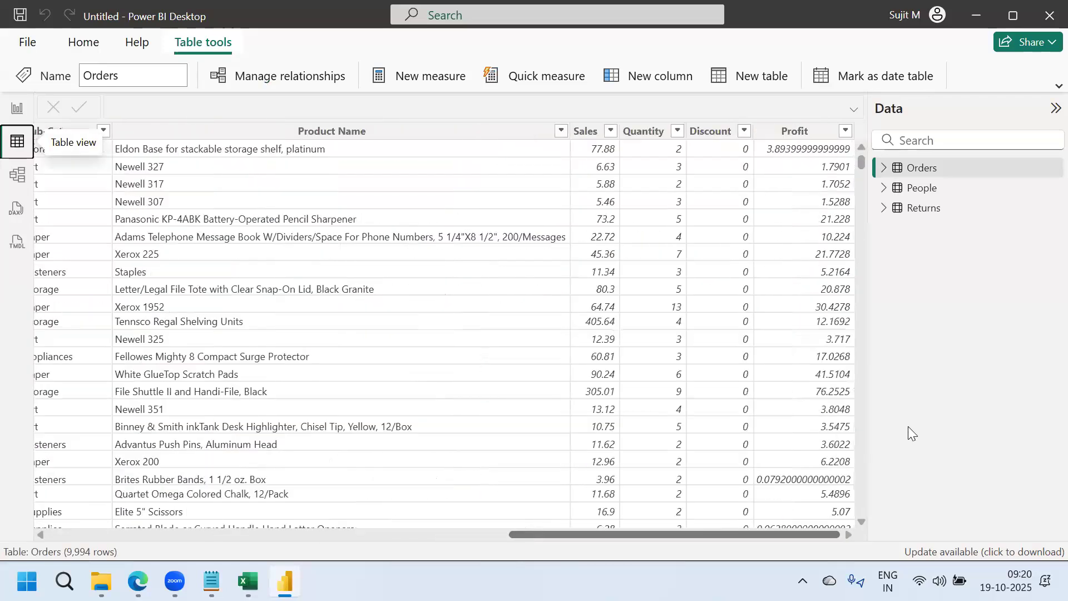
click(918, 189)
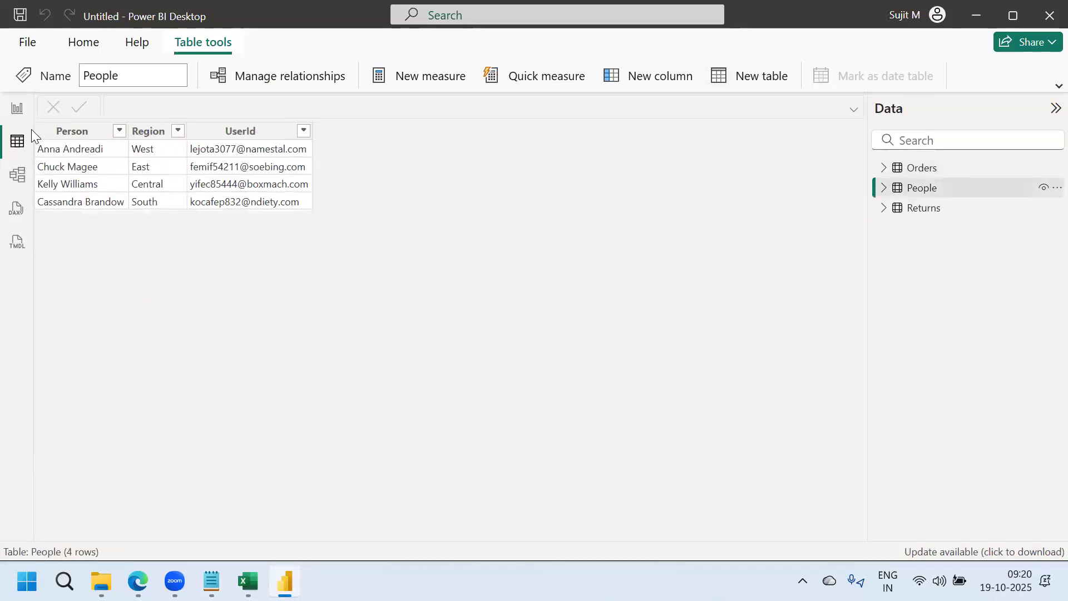
click(73, 139)
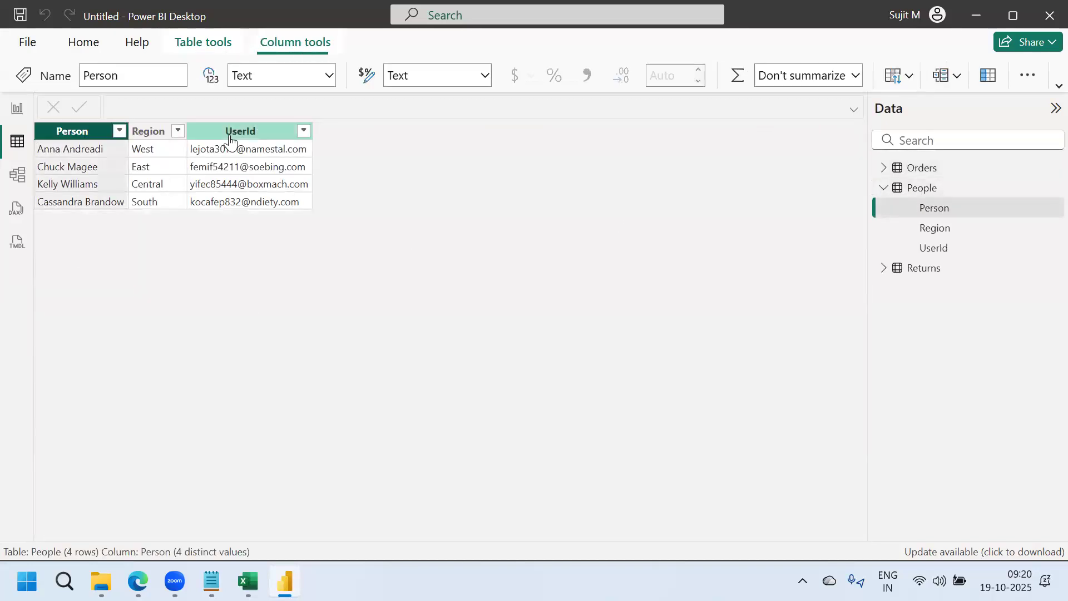
click(230, 138)
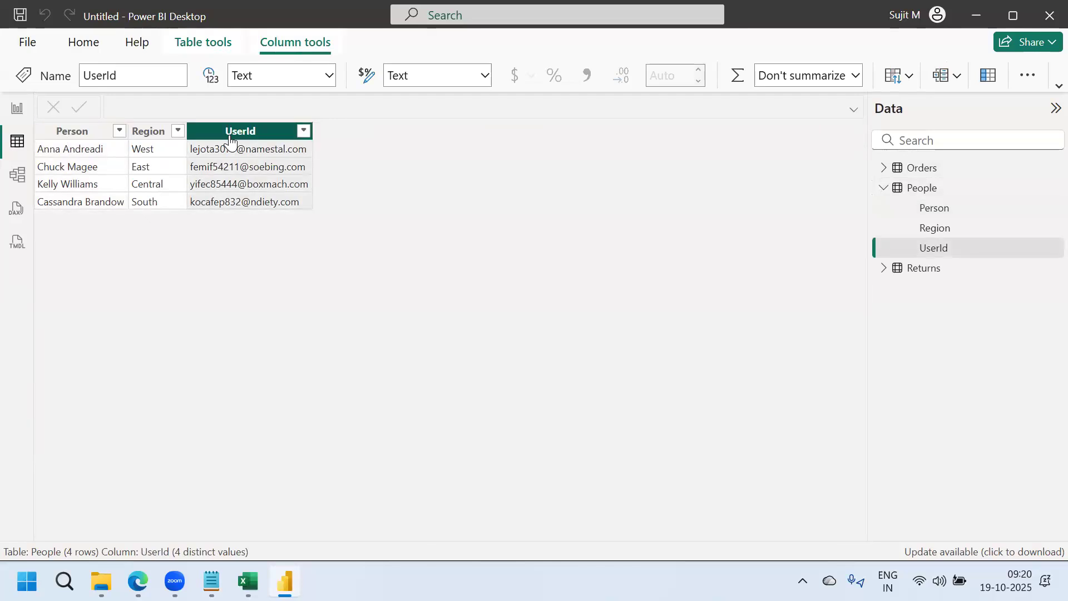
click(248, 581)
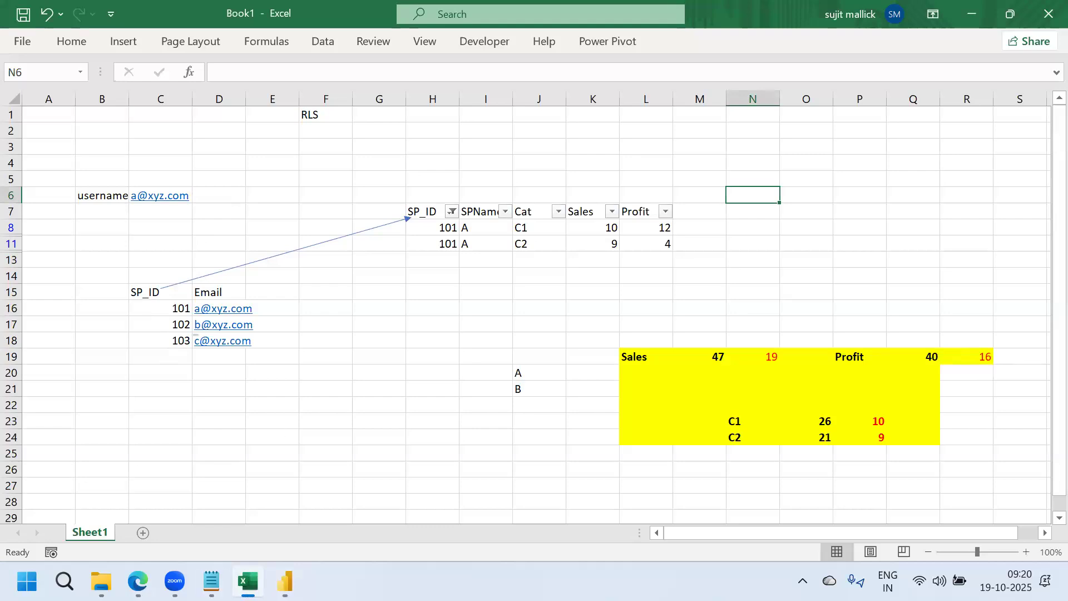
click(285, 582)
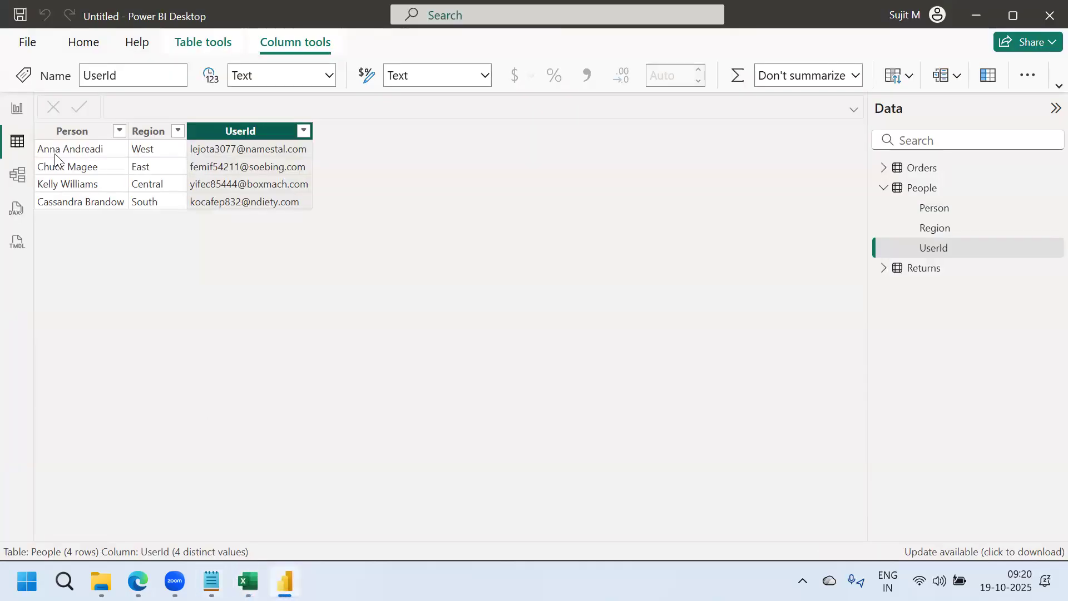
Select the People Region column, then inspect the People-to-Orders relationship in the model diagram
click(144, 135)
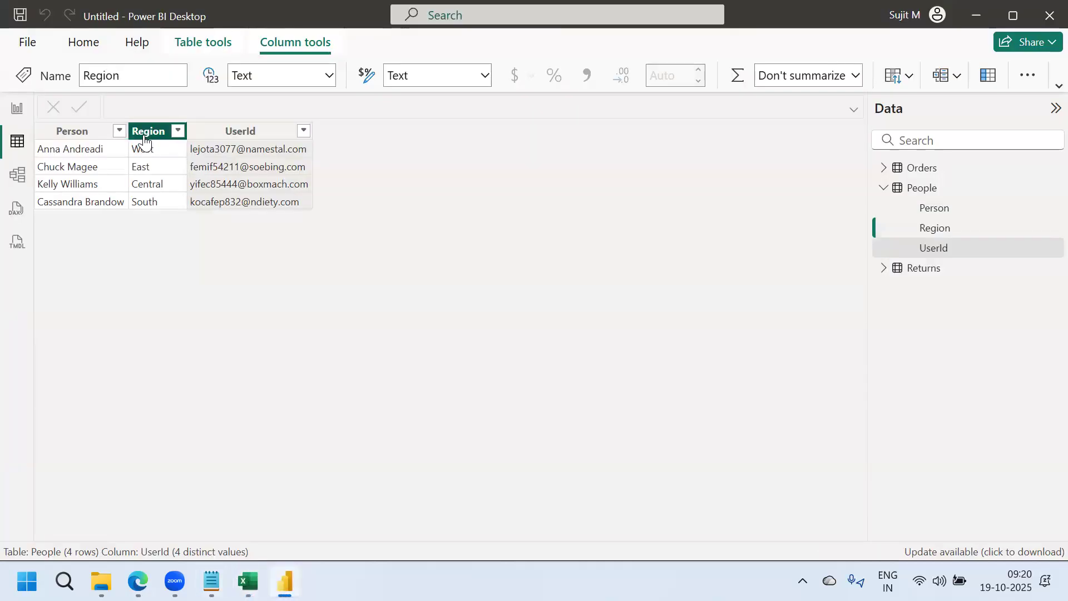
click(19, 176)
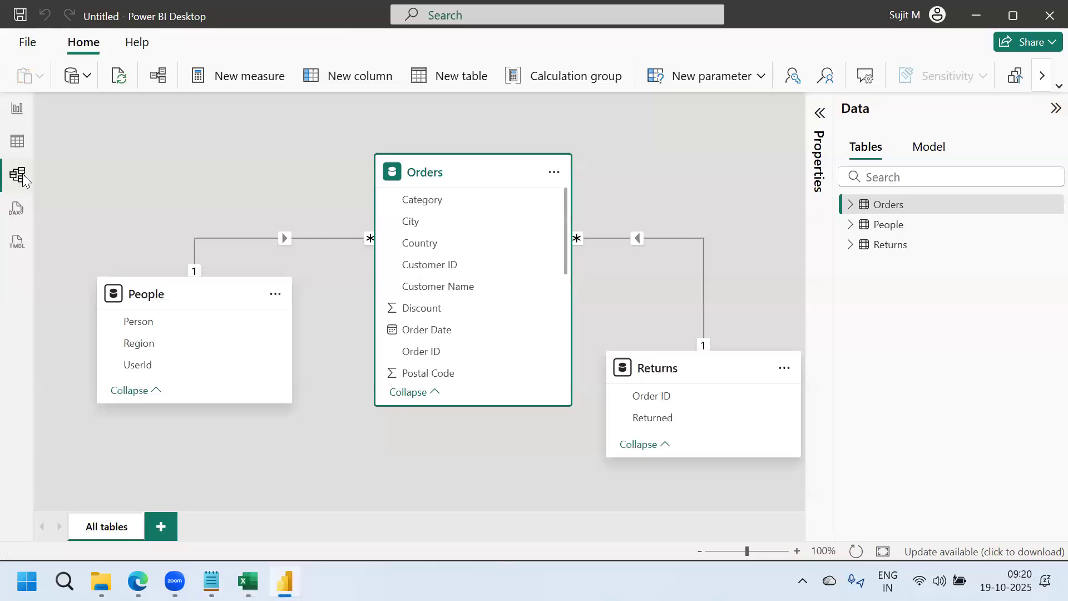
click(286, 239)
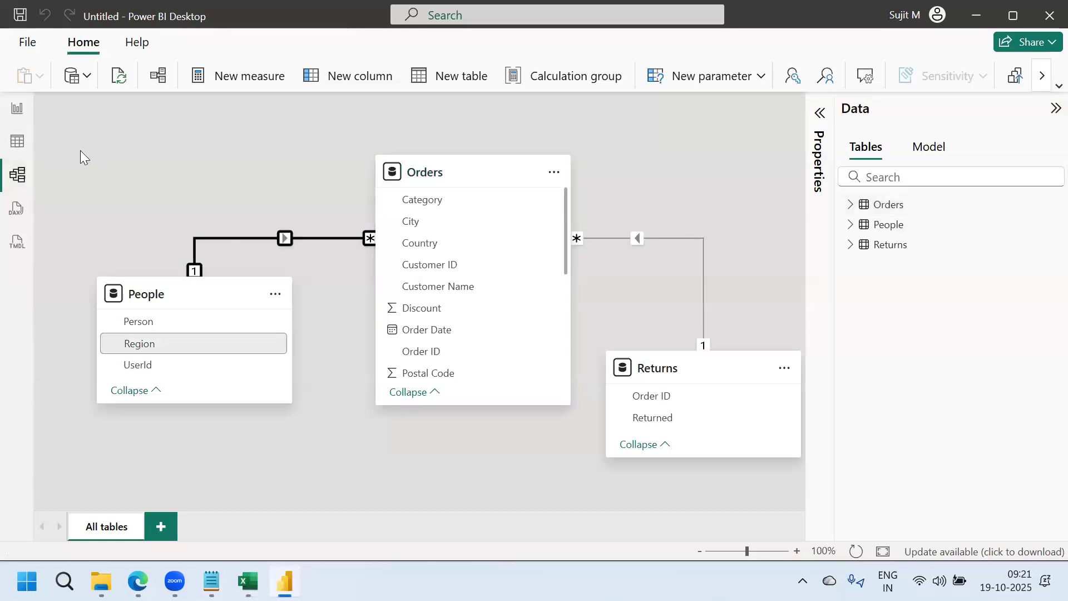
Add a shortened card showing total Sales on the report page
click(17, 112)
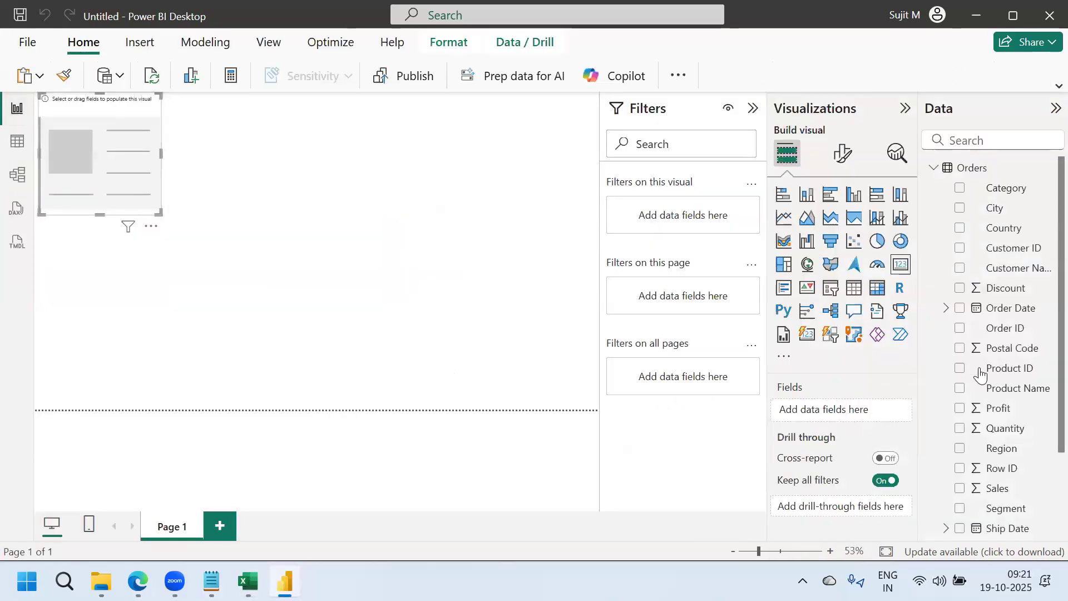
scroll(1043, 423, down, 3)
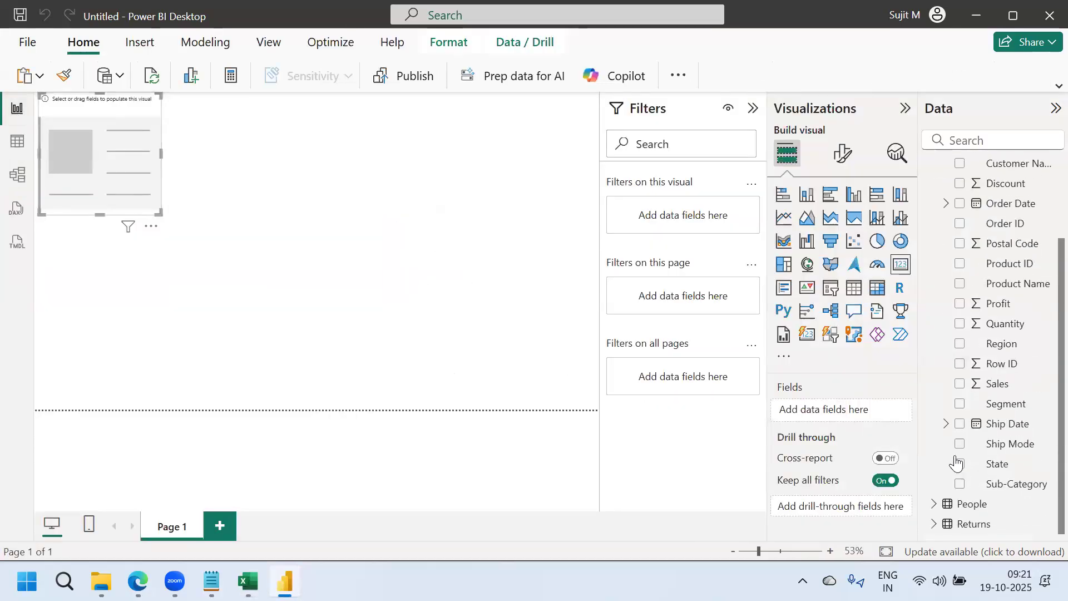
click(960, 384)
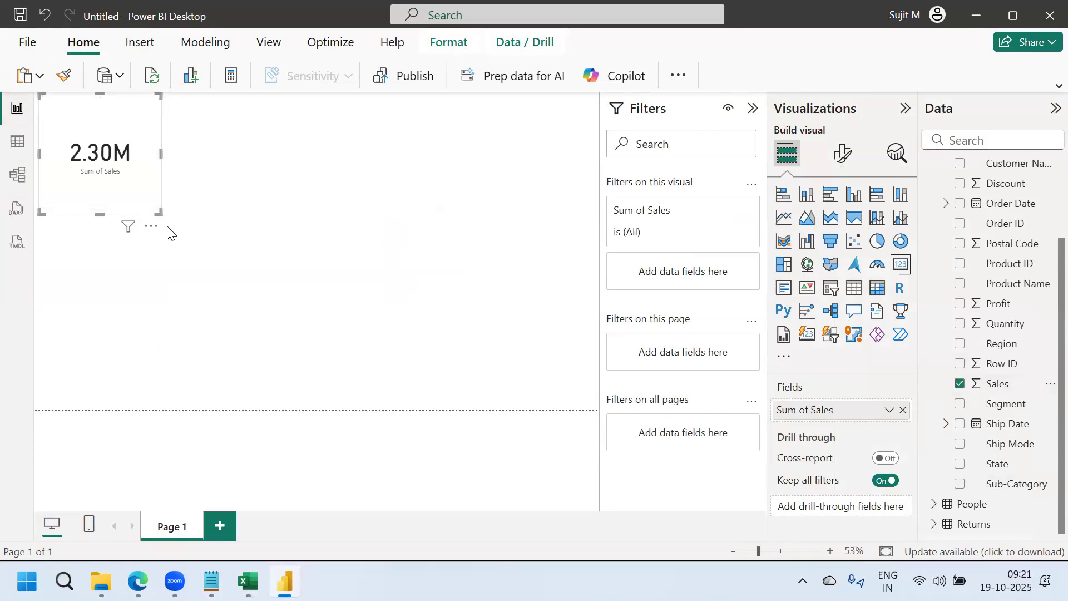
click(165, 170)
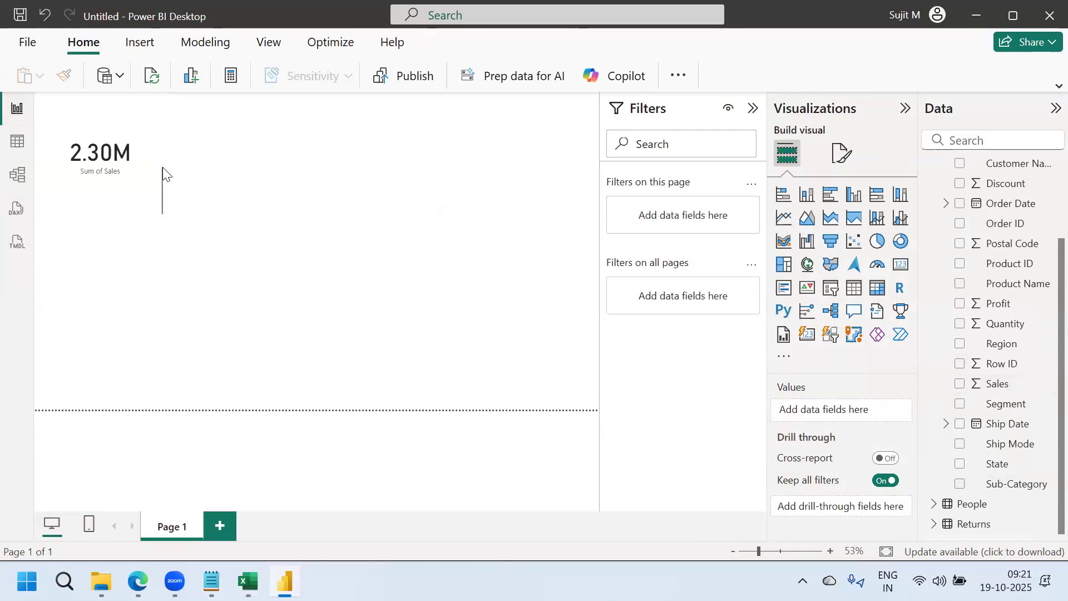
click(110, 212)
drag(100, 212, 102, 157)
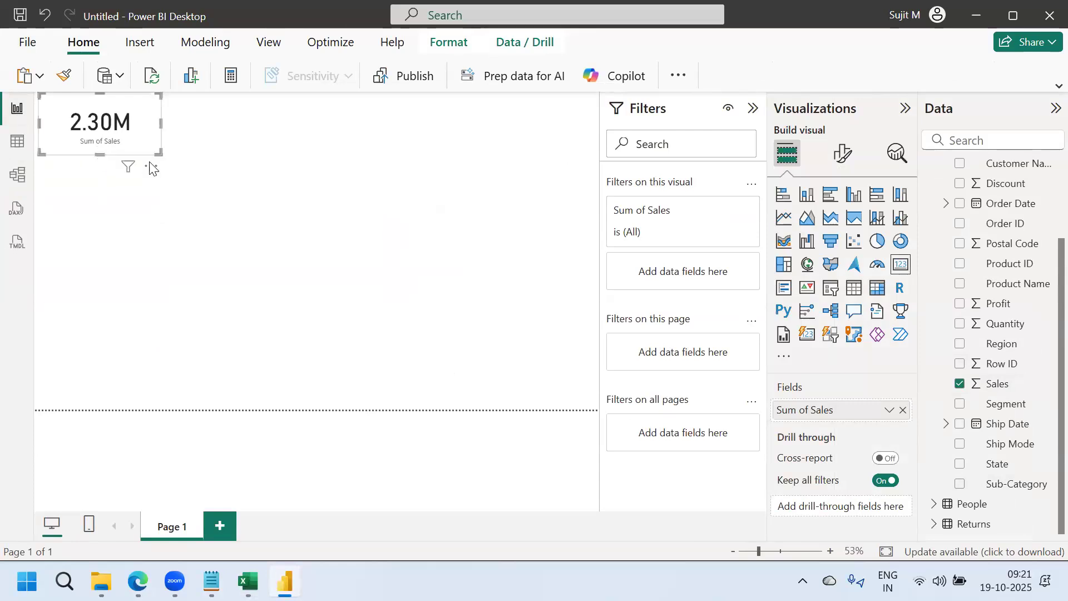
Duplicate the Sales card and change the copy to show total Profit
key(ctrl+c)
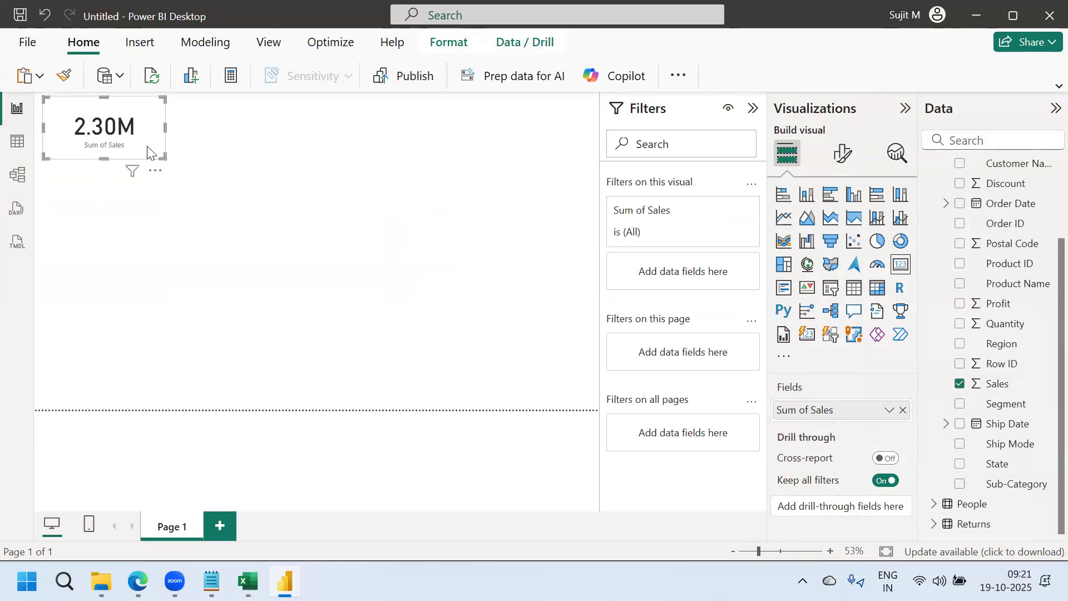
key(ctrl+v)
drag(375, 145, 372, 136)
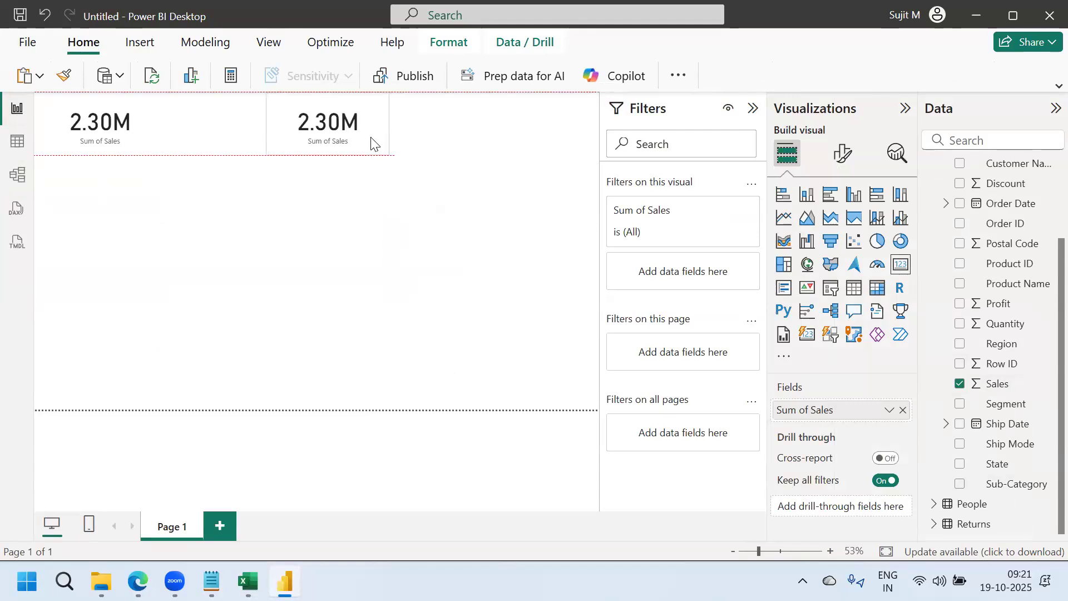
click(903, 411)
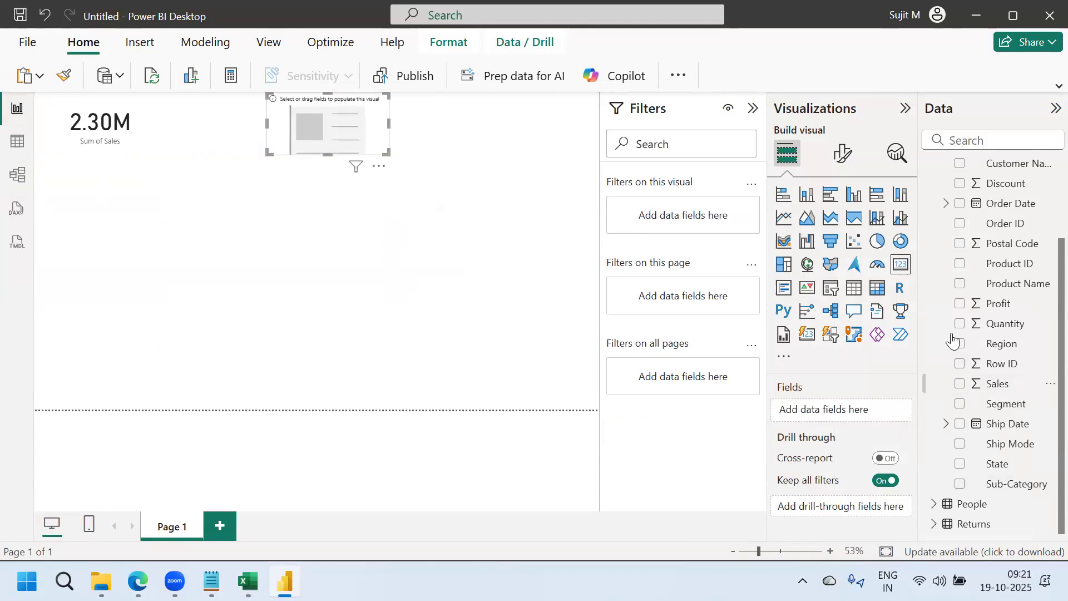
click(961, 305)
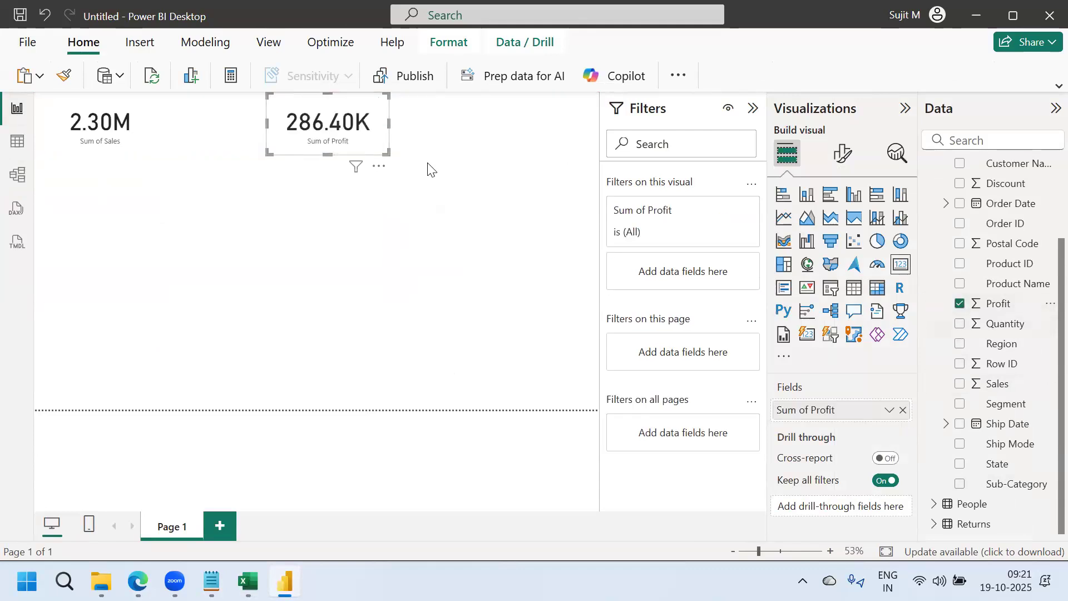
Paste a third card, switch it to total Quantity, and place it at the right edge
key(ctrl+v)
drag(345, 147, 505, 112)
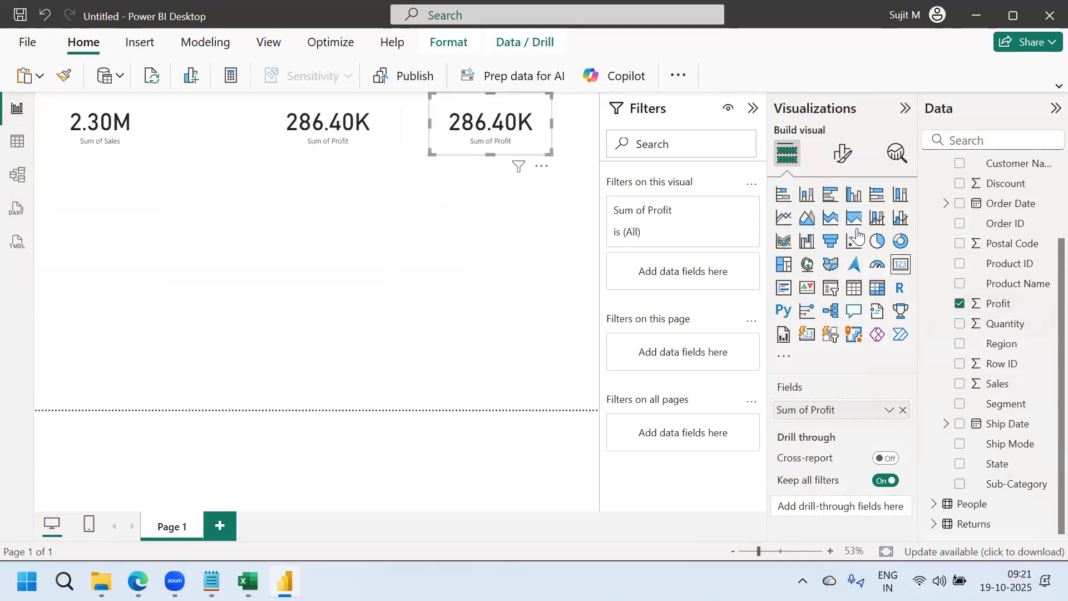
click(960, 304)
click(960, 323)
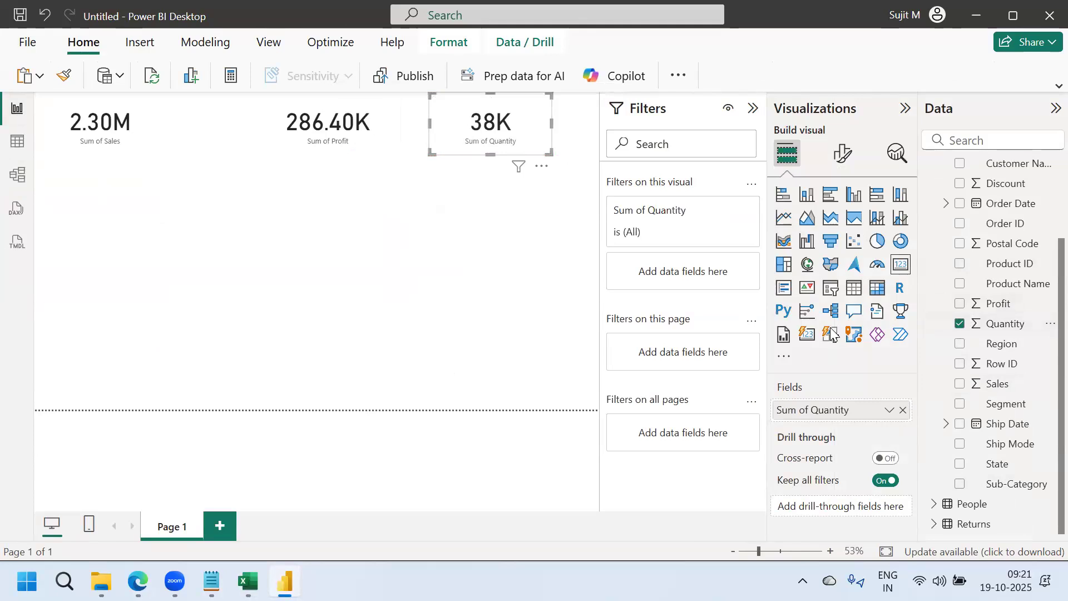
drag(511, 129, 629, 88)
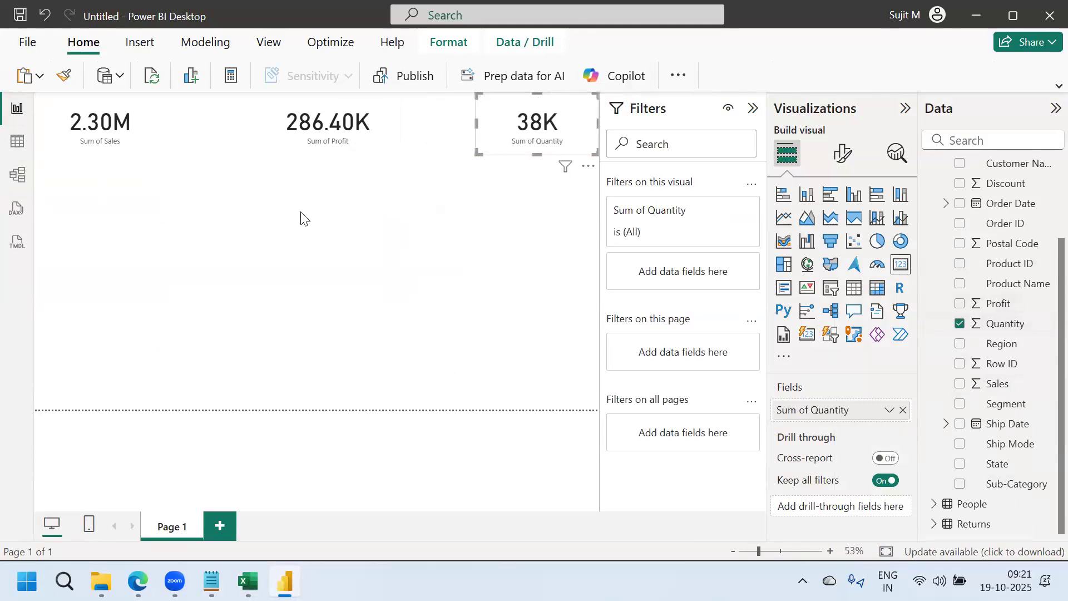
Distribute the Sales, Profit and Quantity cards evenly across the page horizontally
key(ctrl+a)
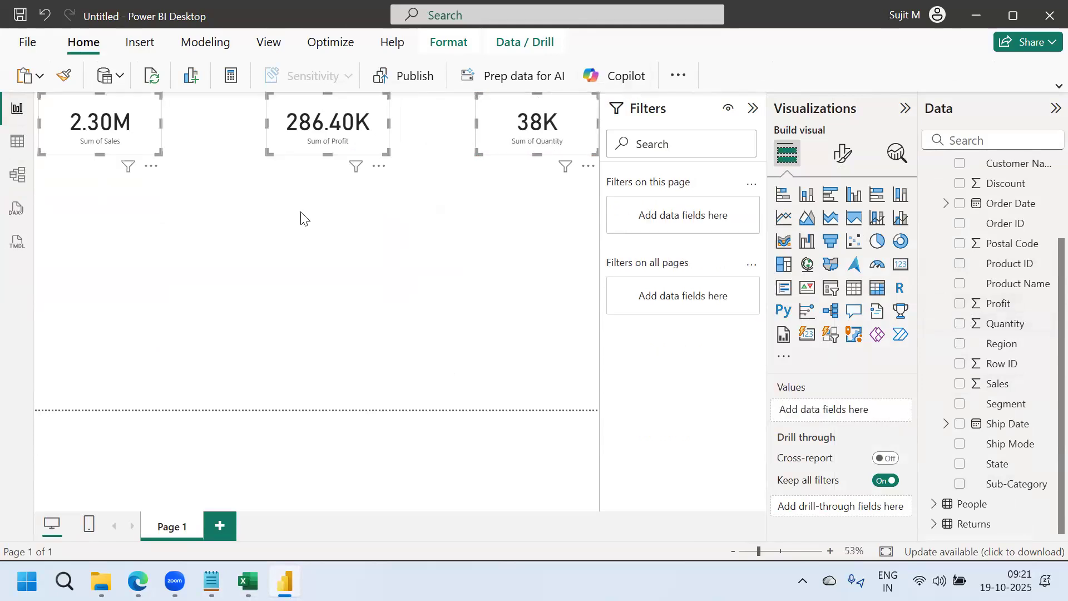
click(448, 43)
click(790, 76)
click(789, 289)
click(417, 331)
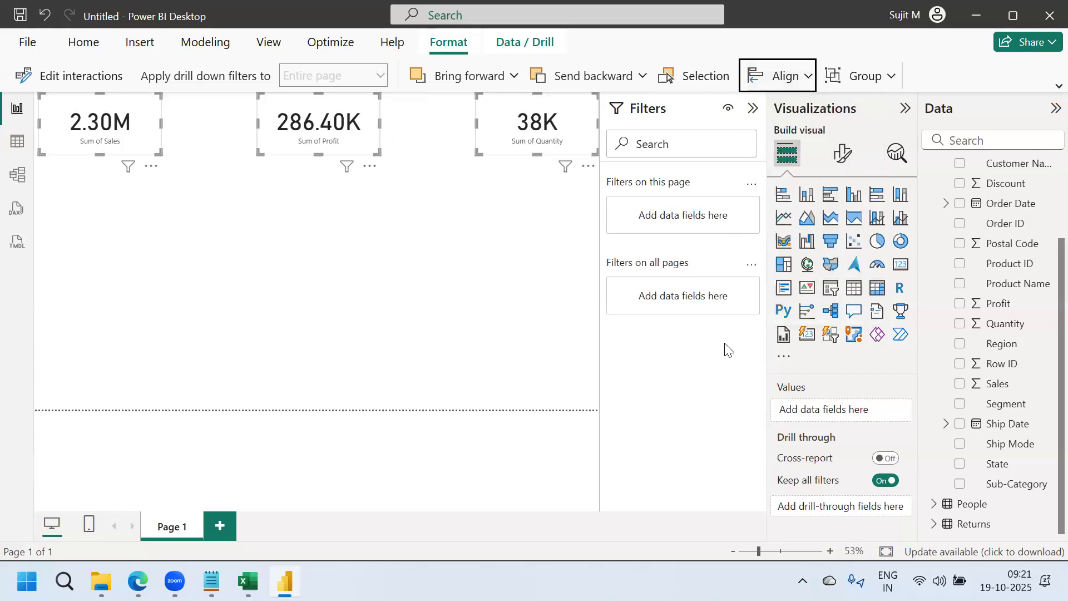
click(877, 244)
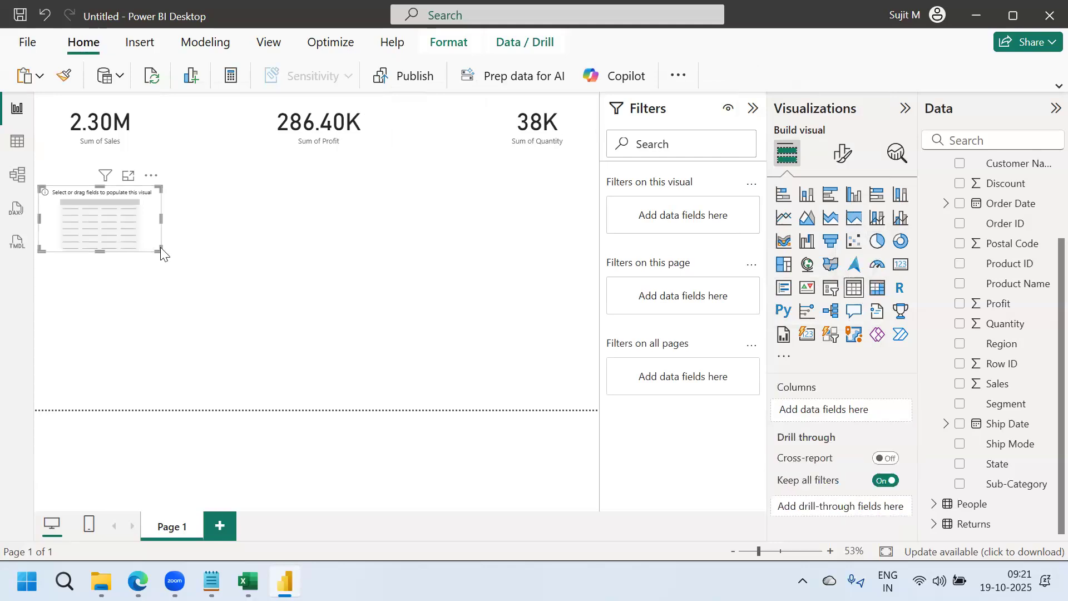
Build a table of Sub-Category with Sales, Quantity and Profit, sized to show all rows
drag(162, 248, 255, 318)
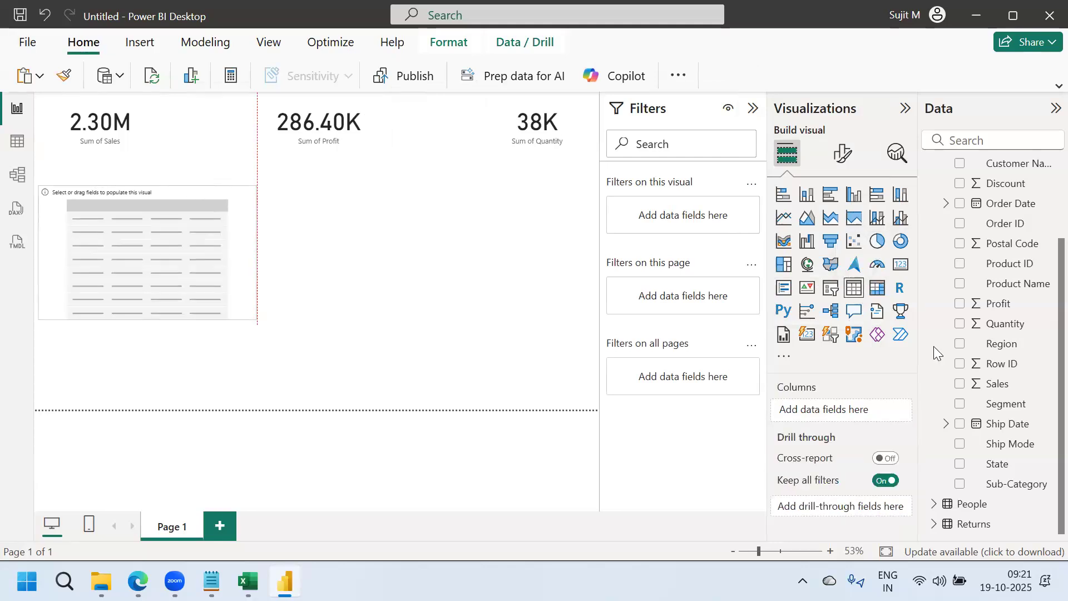
click(961, 485)
click(961, 383)
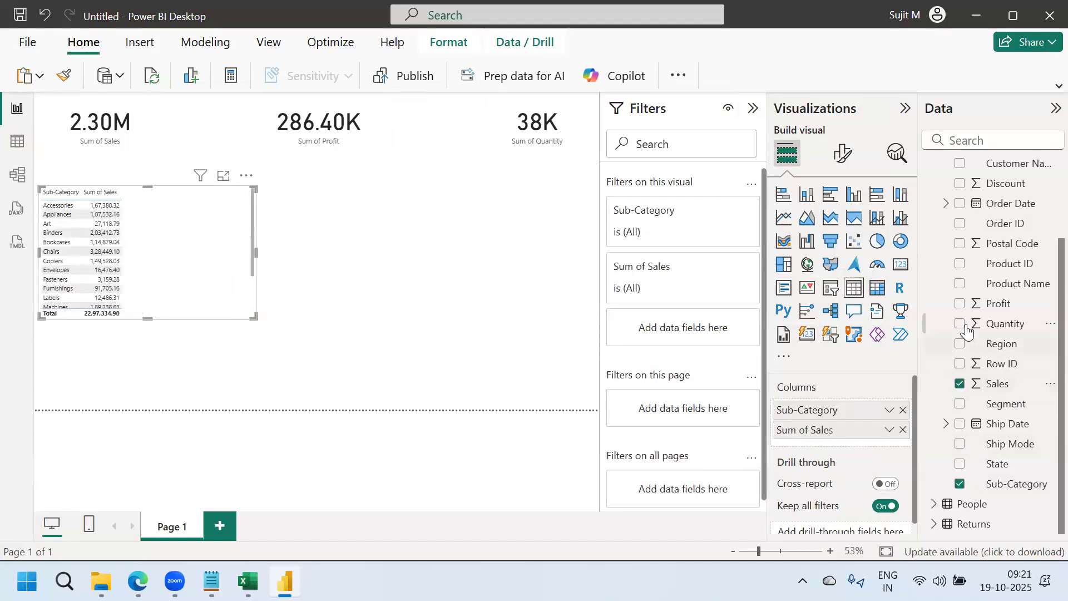
click(960, 323)
click(961, 303)
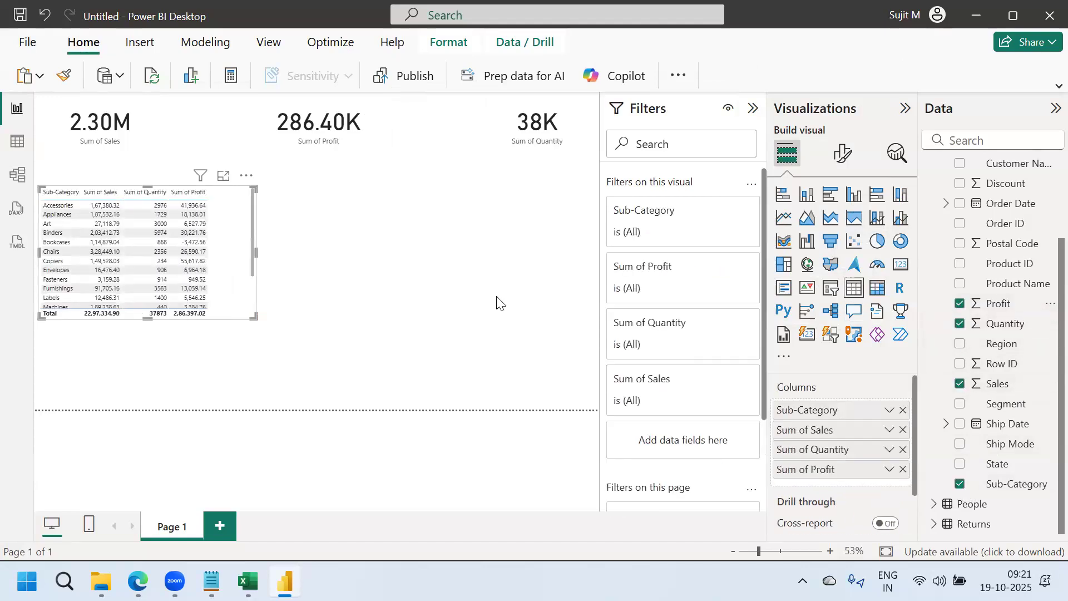
drag(254, 318, 224, 388)
click(365, 334)
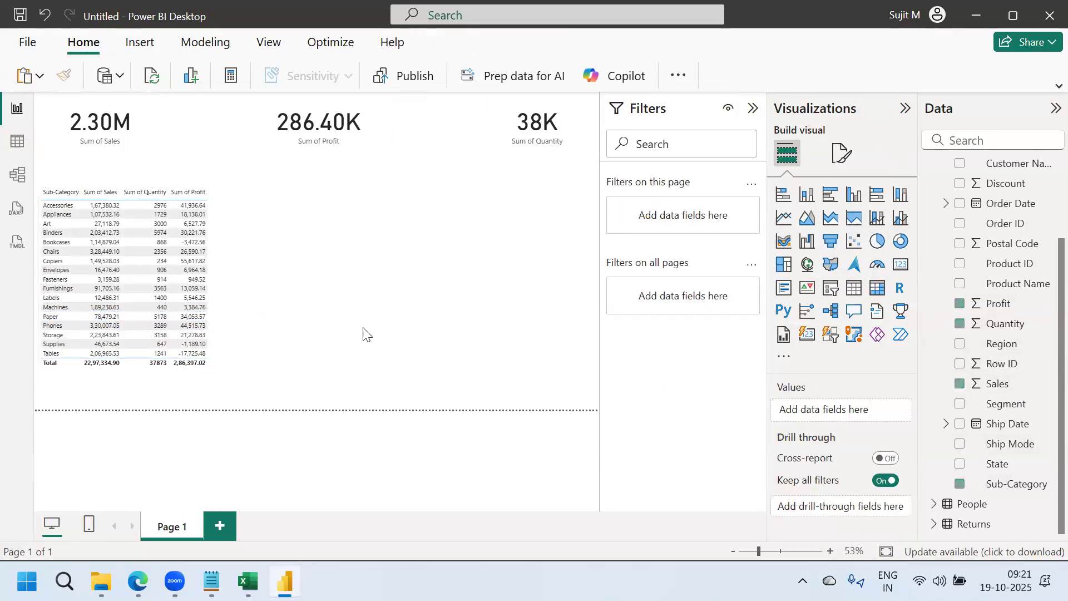
Add a second table to the right with Person, Region, Sales and Profit
click(856, 288)
drag(301, 305, 387, 310)
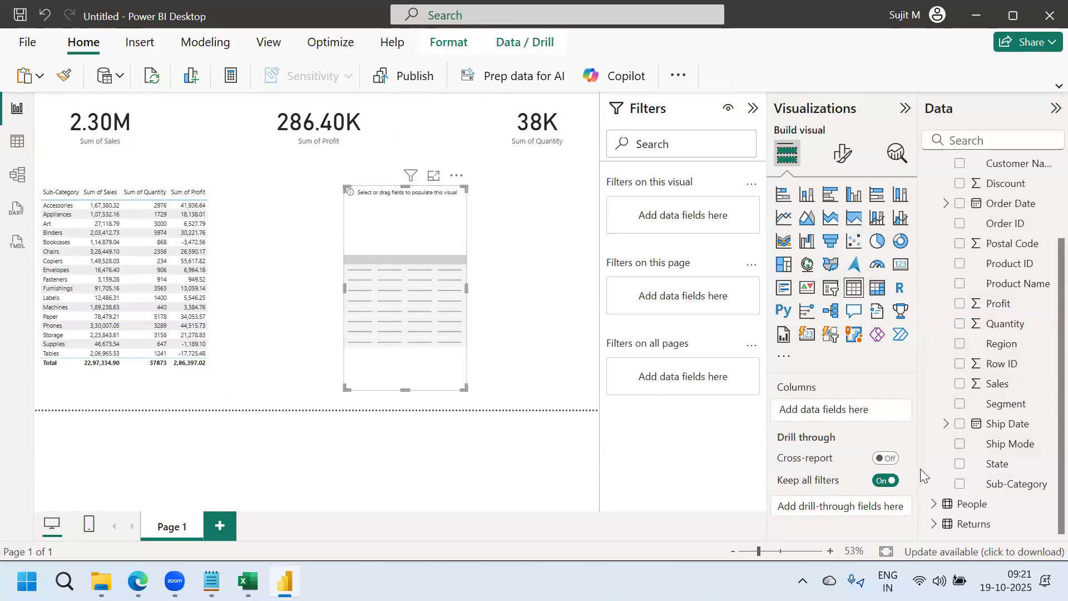
click(934, 503)
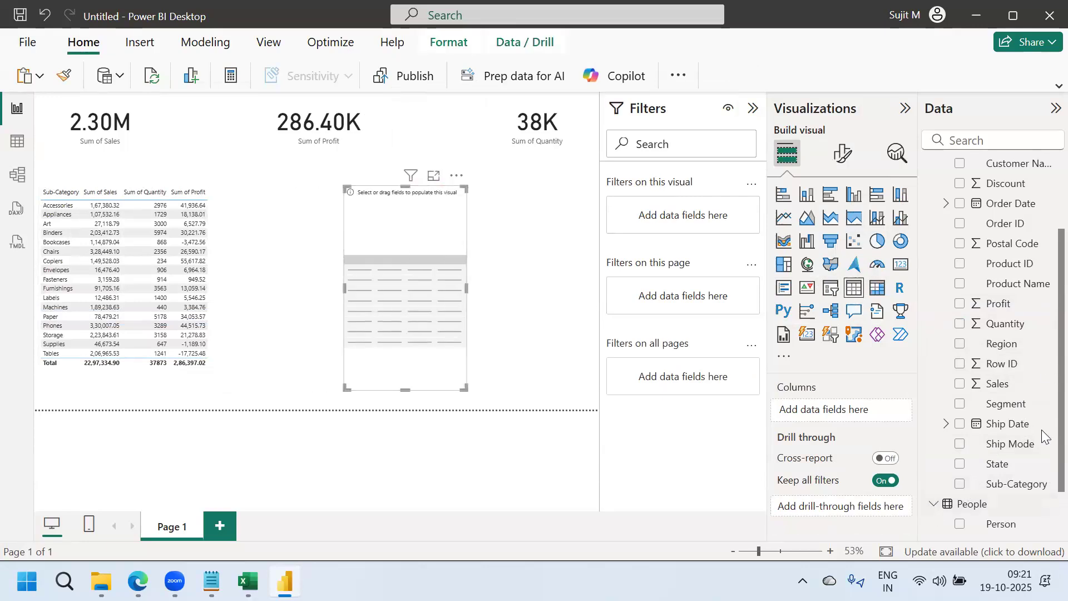
scroll(1043, 445, down, 2)
click(960, 464)
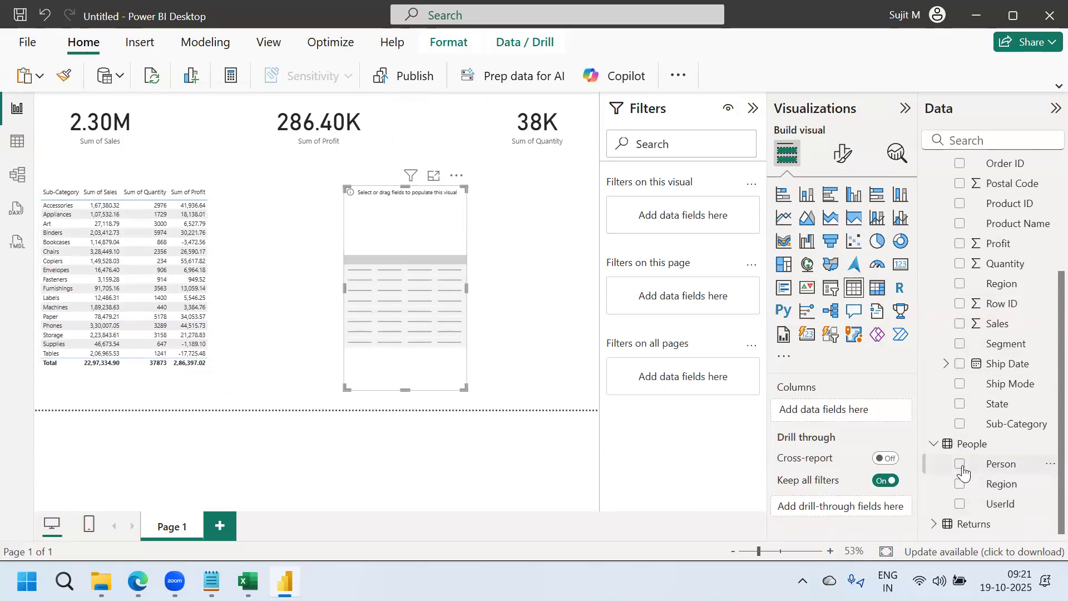
click(961, 484)
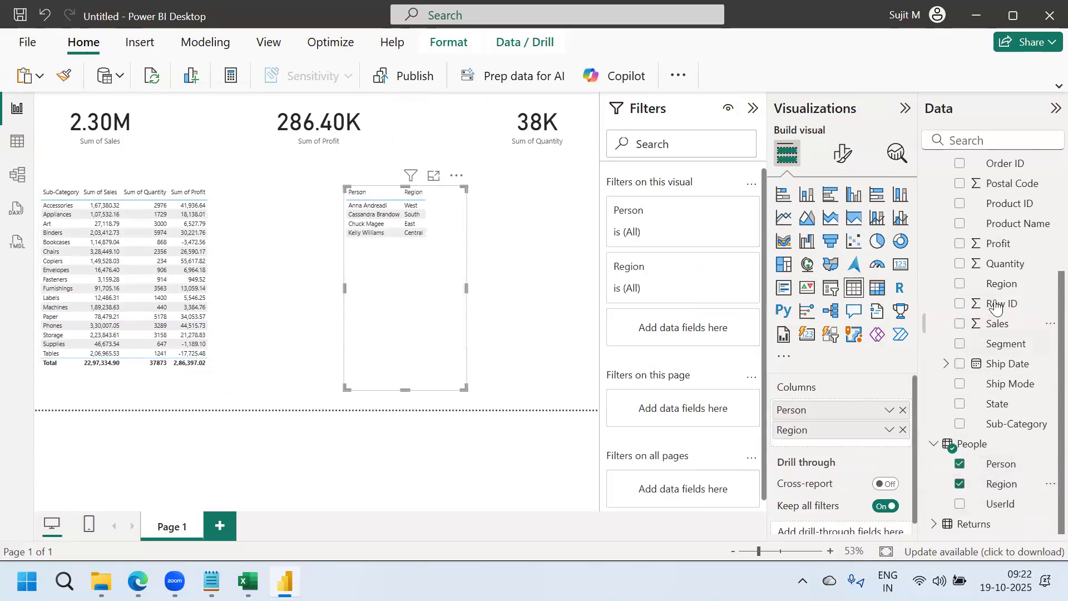
click(960, 324)
click(960, 244)
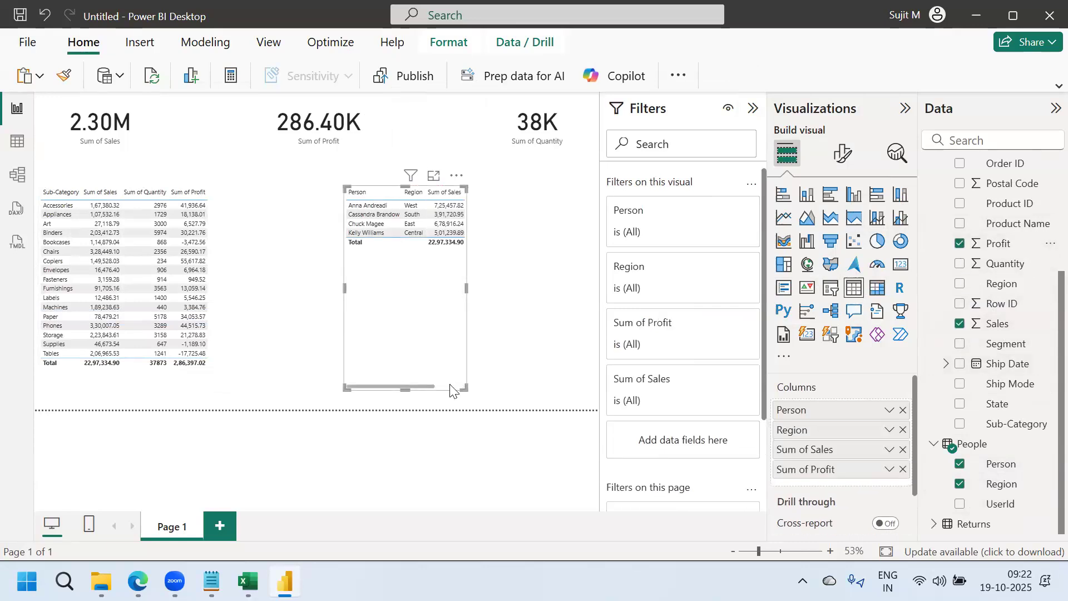
Widen the Person/Region table, move it lower, and collapse the Filters pane
drag(465, 388, 529, 295)
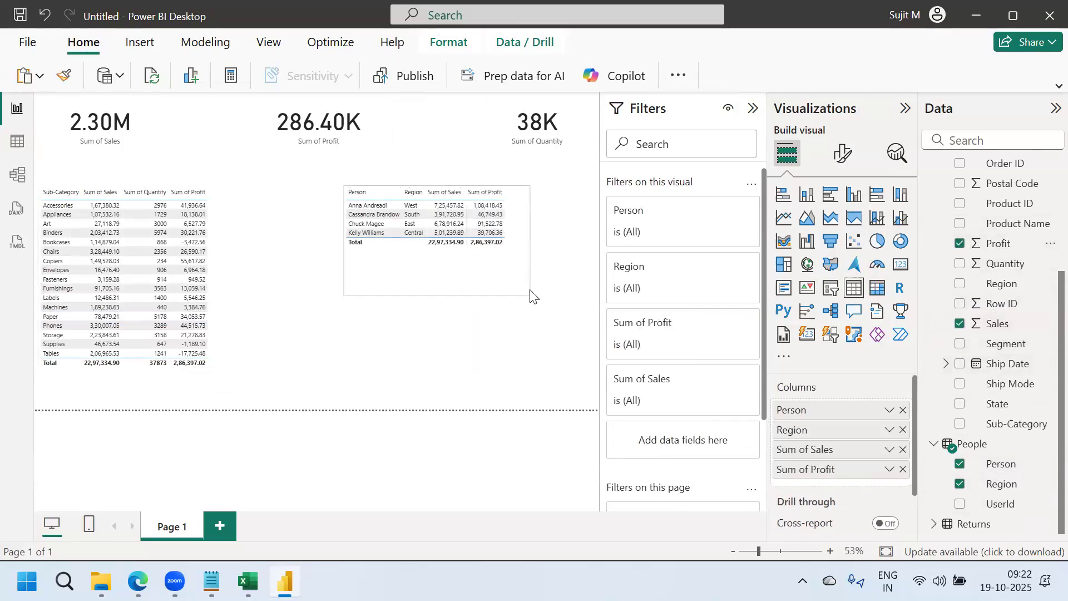
drag(486, 268, 466, 328)
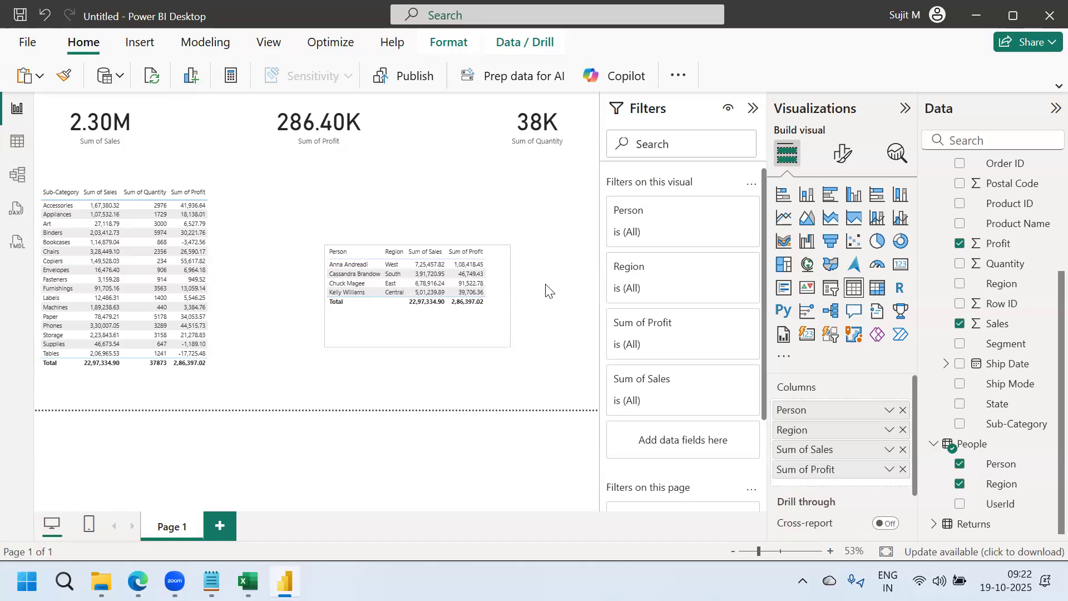
click(547, 278)
click(754, 109)
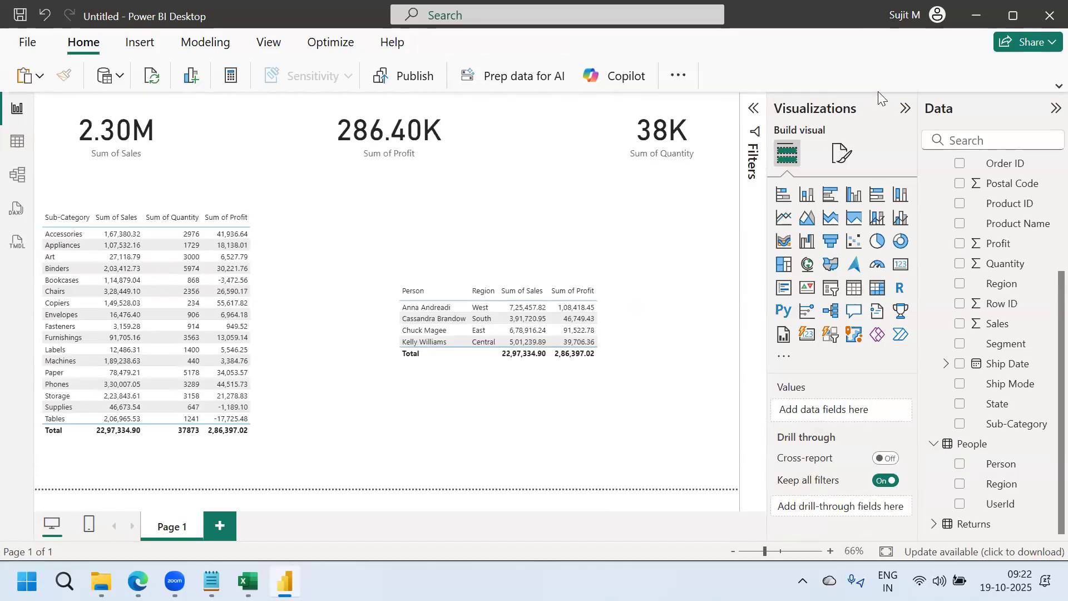
Add the heading 'RLS - Row level security' below the existing Notepad notes
click(211, 581)
click(109, 388)
key(Caps_Lock)
text(RL)
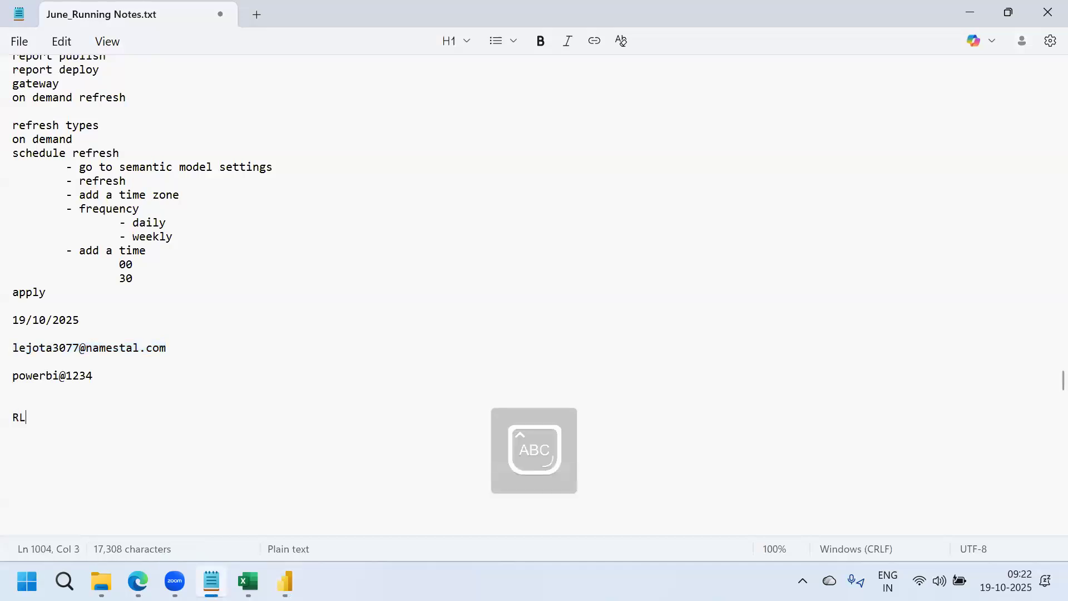
text(S - R)
key(Caps_Lock)
text(ow leve)
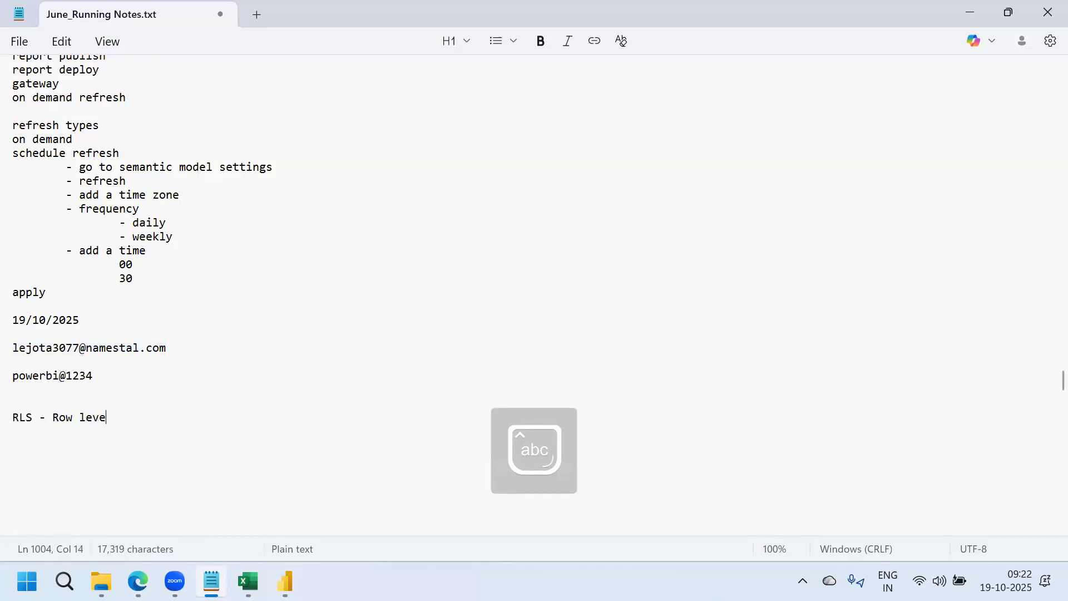
text(l security)
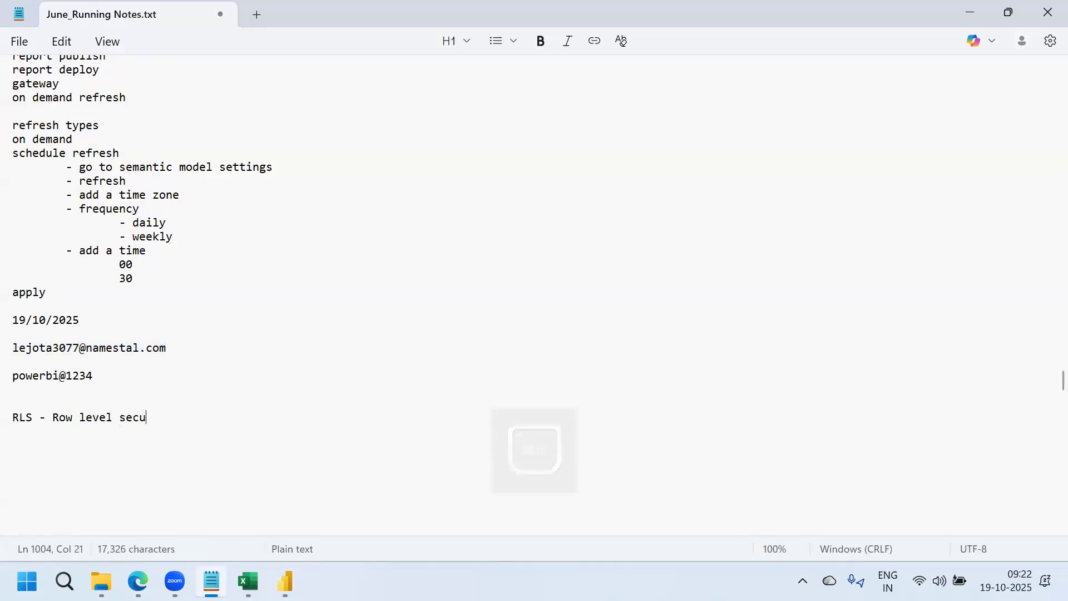
key(Return)
Write step 1 'Create a role in power bi desktop' and step 2 'Assign the role in power bi service'
key(Return)
text(step 1)
key(Return)
key(Return)
key(Return)
key(Return)
text(step)
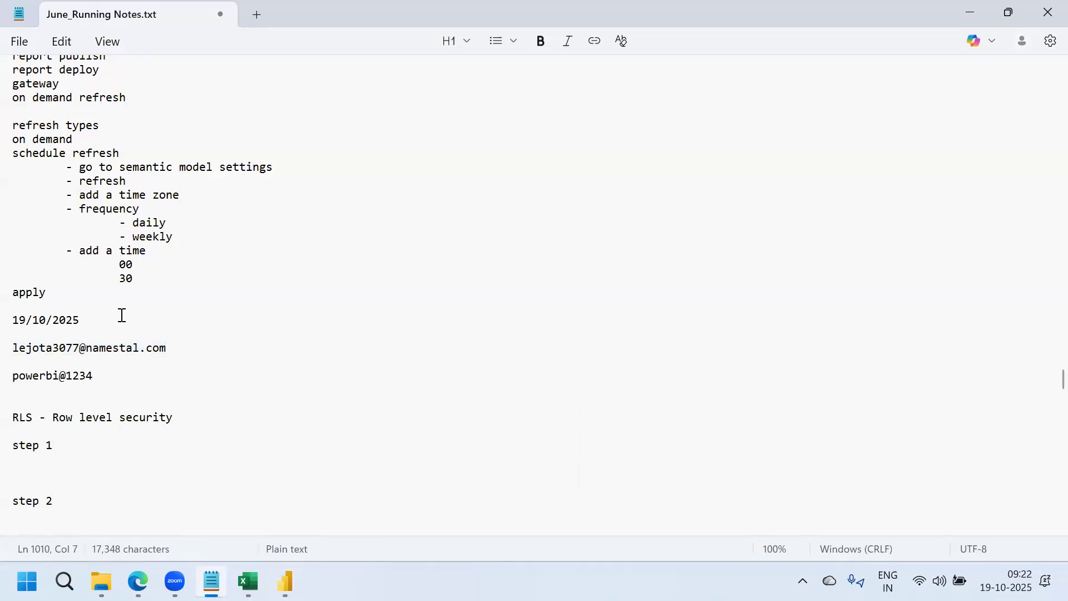
click(64, 450)
key(Return)
text(Create a role in pow)
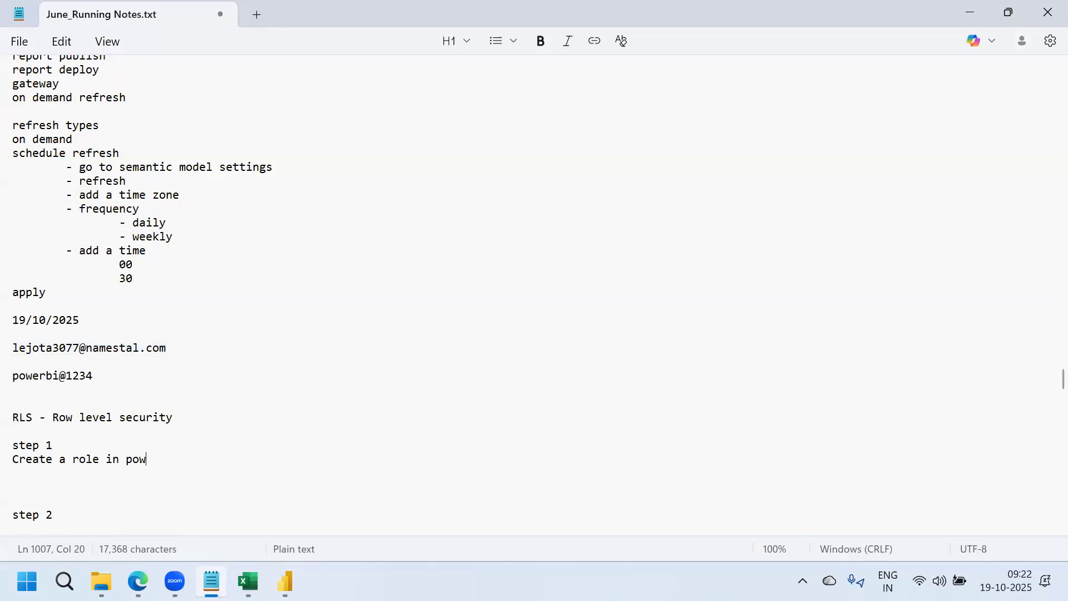
text(er bi desktop)
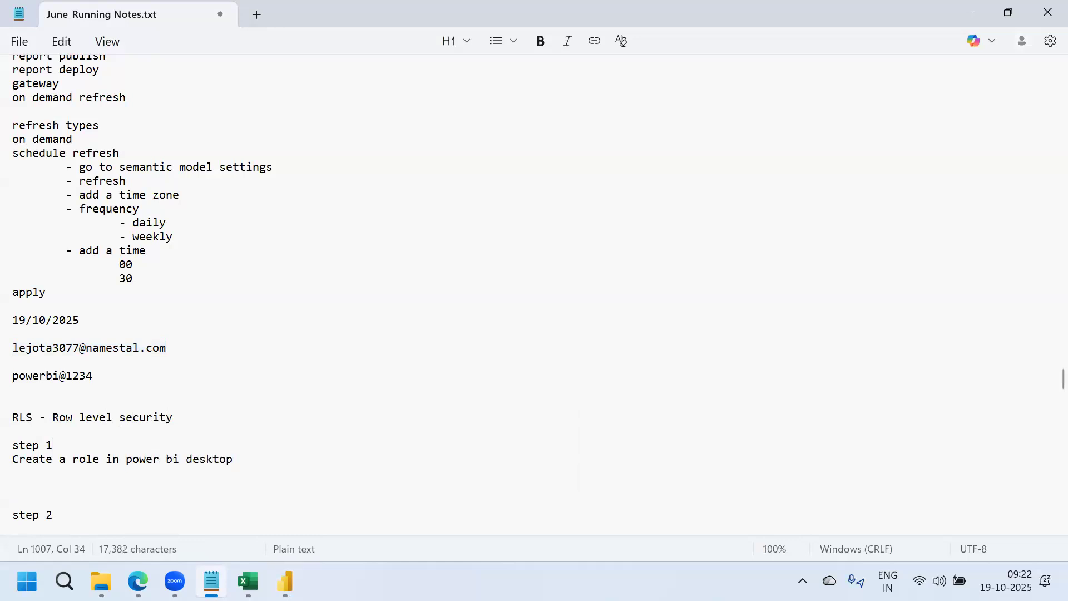
key(Delete)
click(59, 494)
text(Assign the role in power bi service)
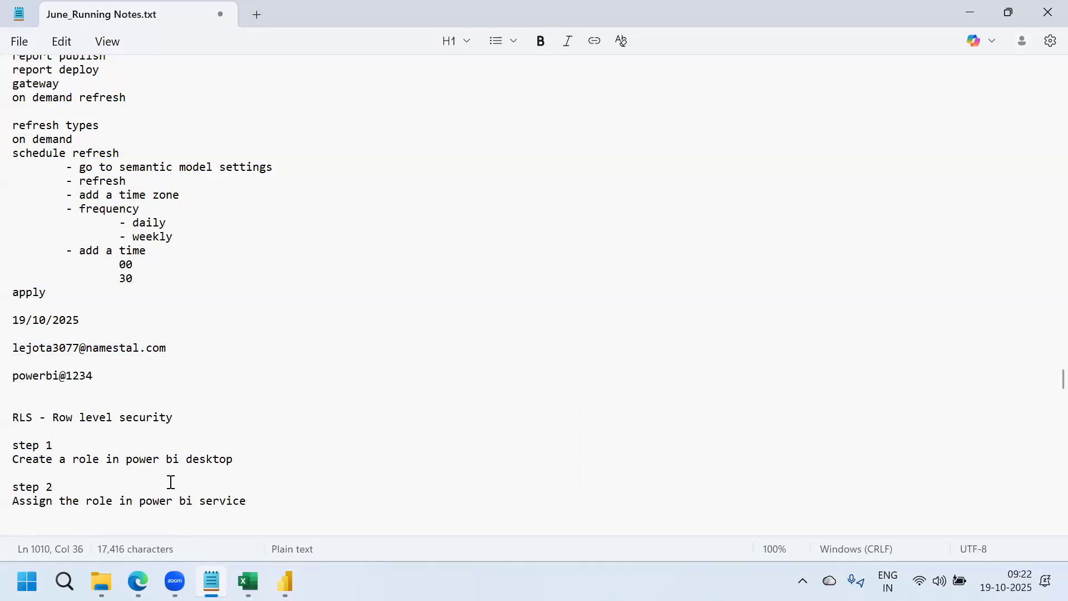
Highlight the step 1 and step 2 lines in turn while explaining them
drag(237, 462, 17, 449)
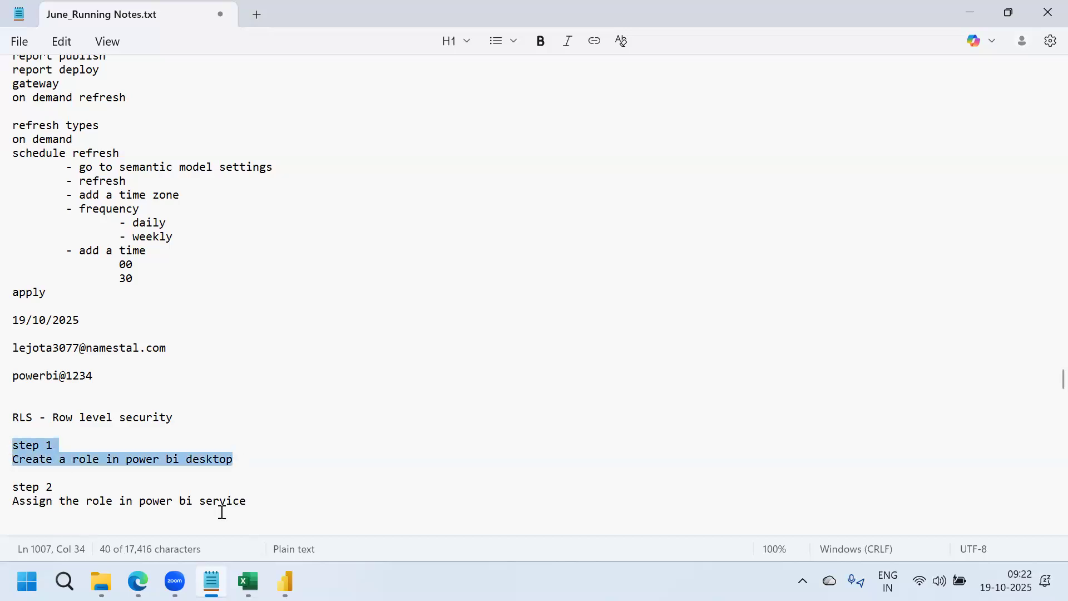
click(259, 504)
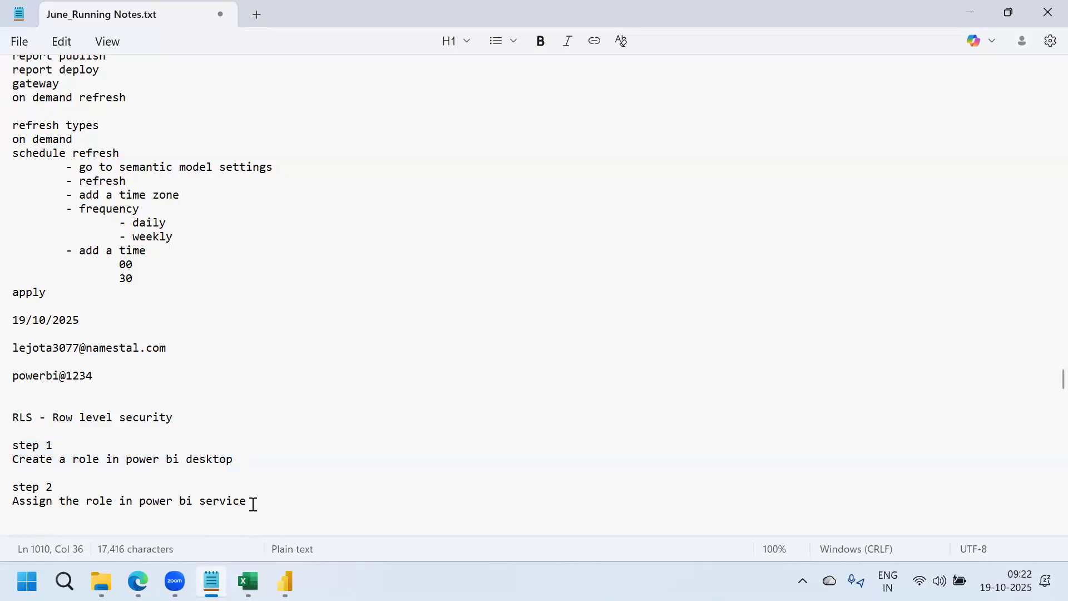
drag(203, 509, 8, 493)
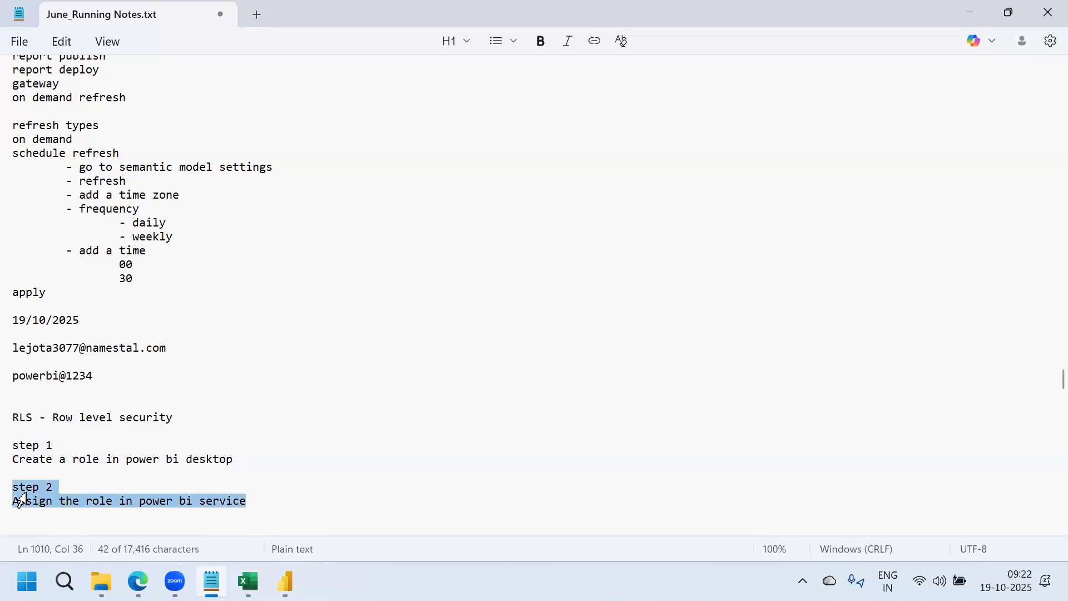
click(246, 463)
Return to the Power BI report and show the Modeling tab in the classic full ribbon
mouse_move(285, 581)
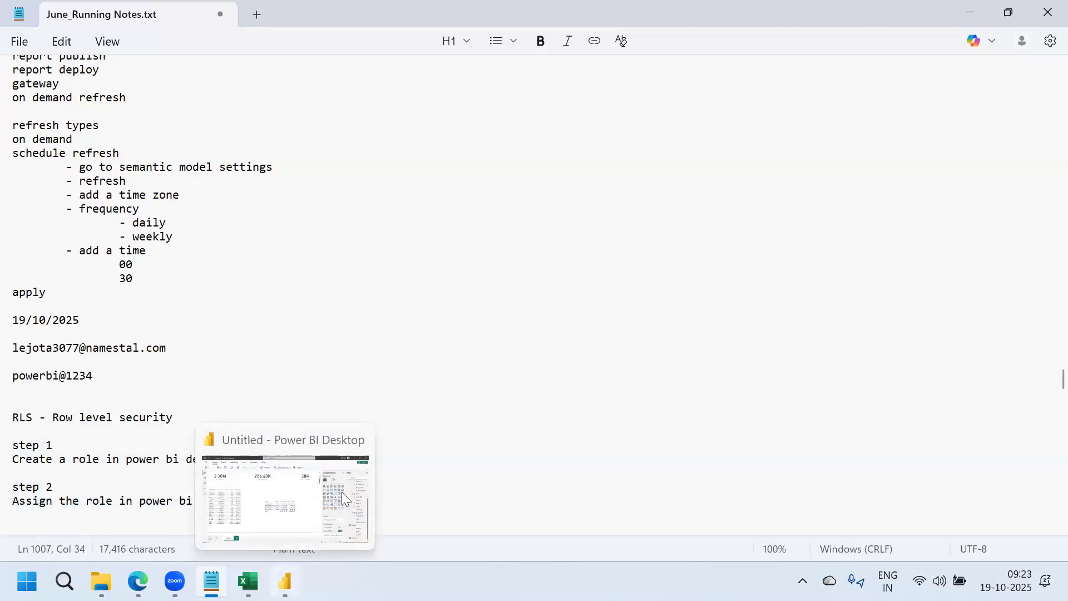
click(342, 492)
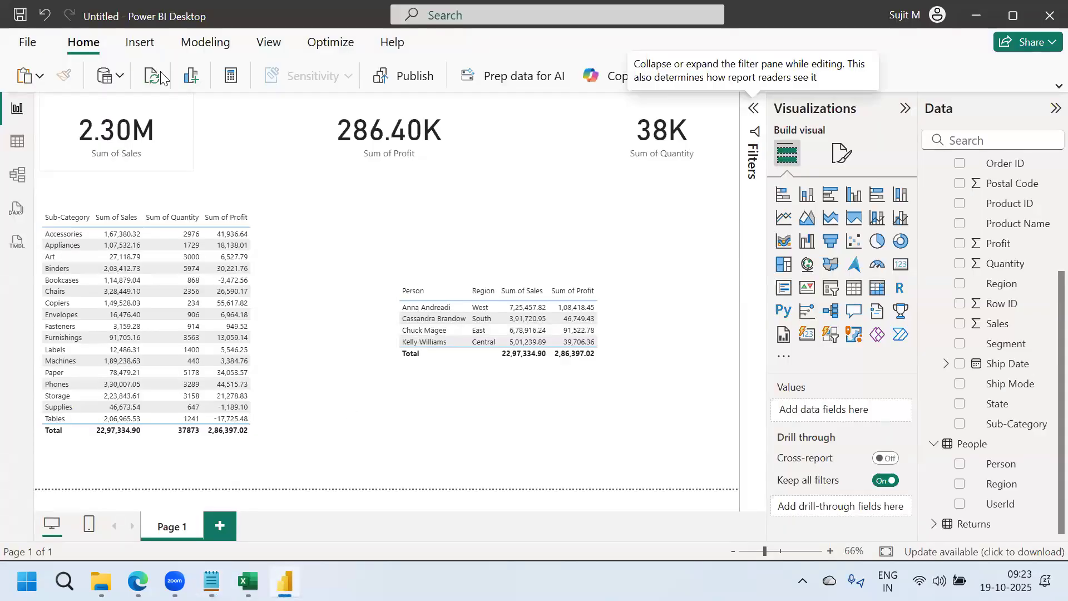
click(209, 47)
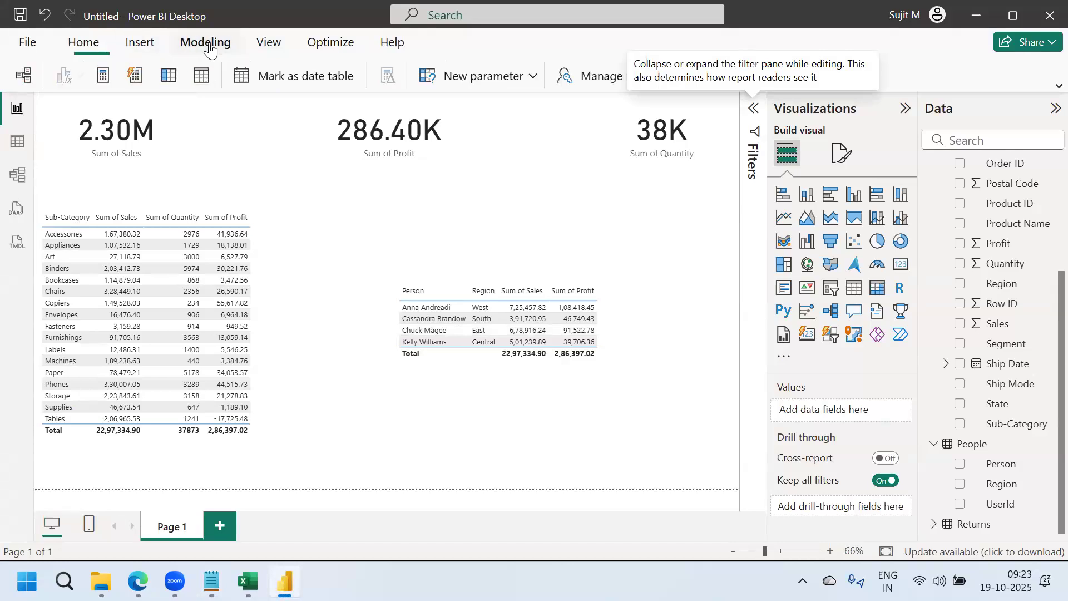
click(1055, 85)
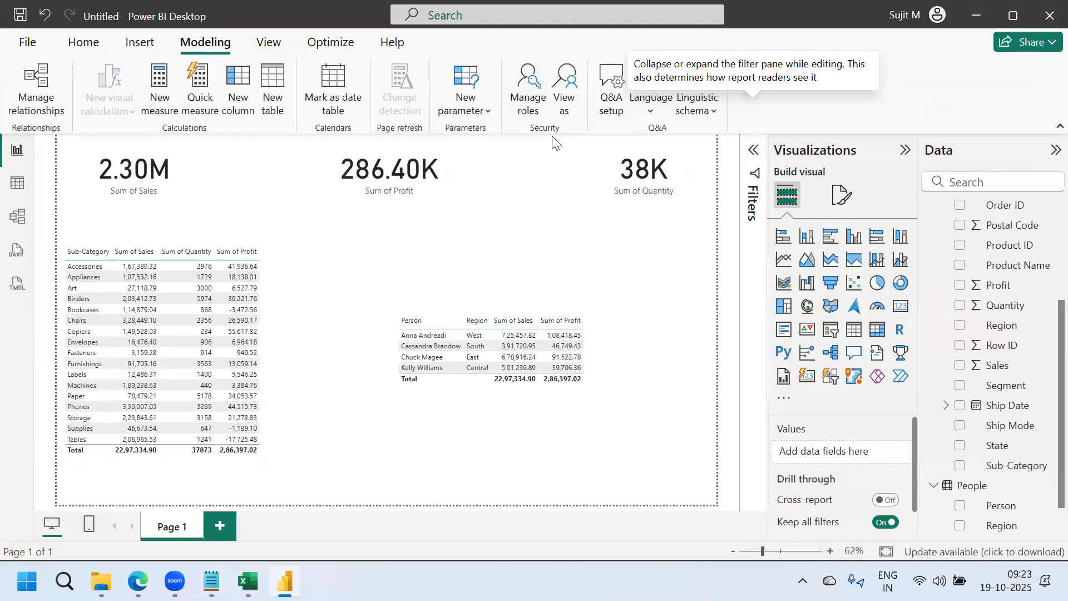
In Manage roles, add a new role and rename it User, checking the Excel RLS example meanwhile
click(525, 101)
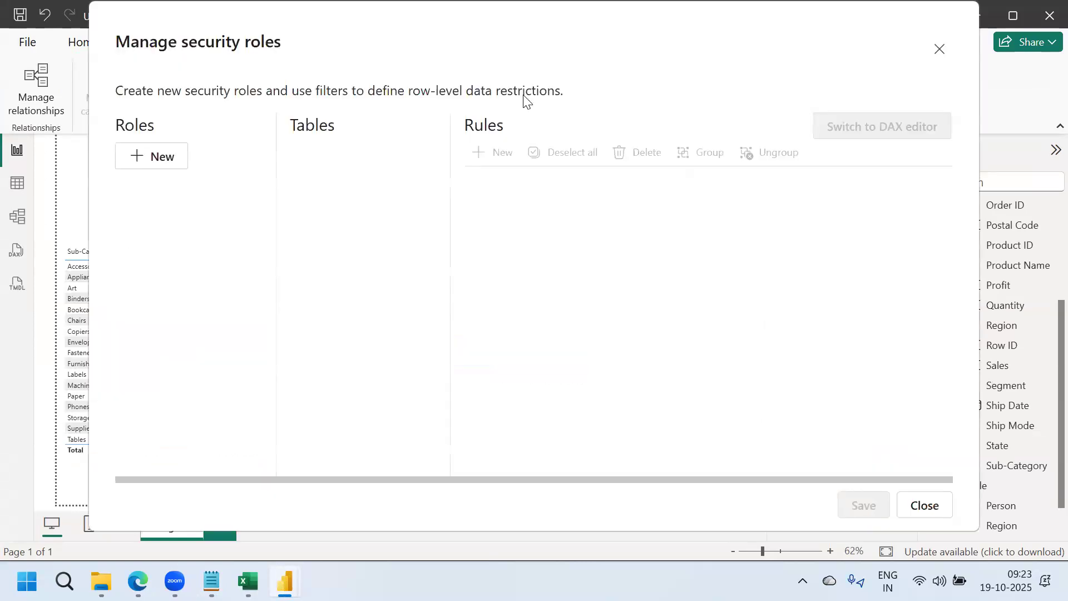
click(150, 157)
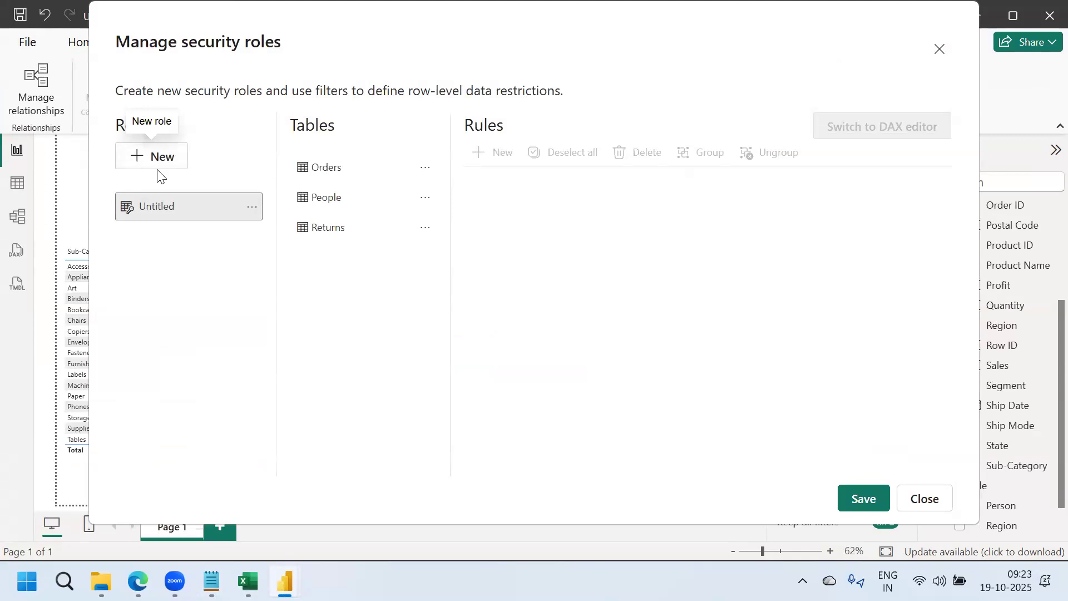
double_click(164, 210)
key(BackSpace)
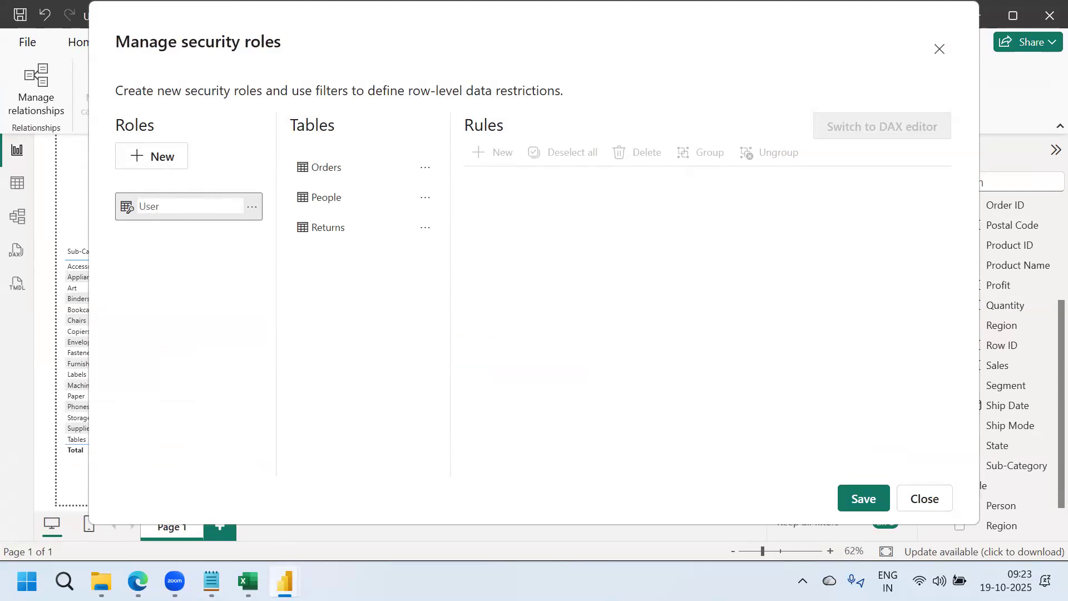
click(248, 582)
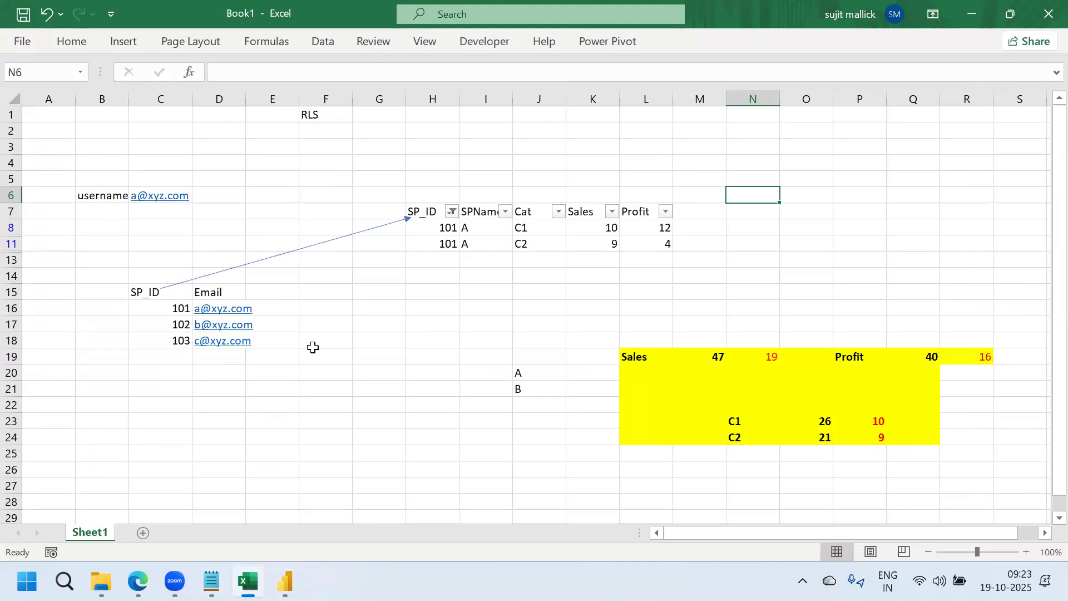
mouse_move(286, 581)
click(318, 513)
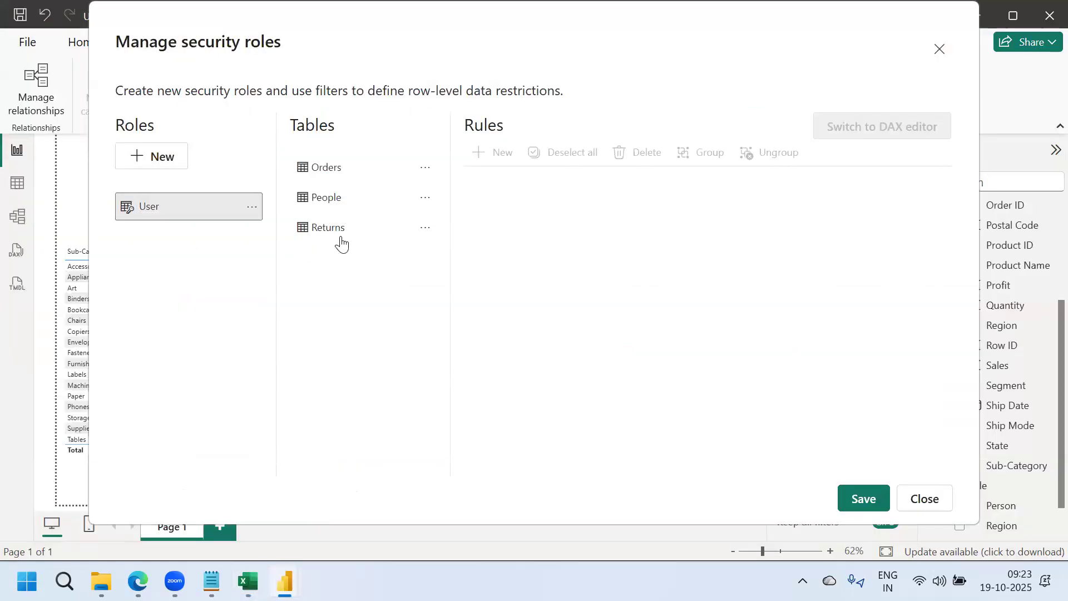
Start a '[Person] ==' filter rule on the People table, trying the DAX editor and table options
click(326, 201)
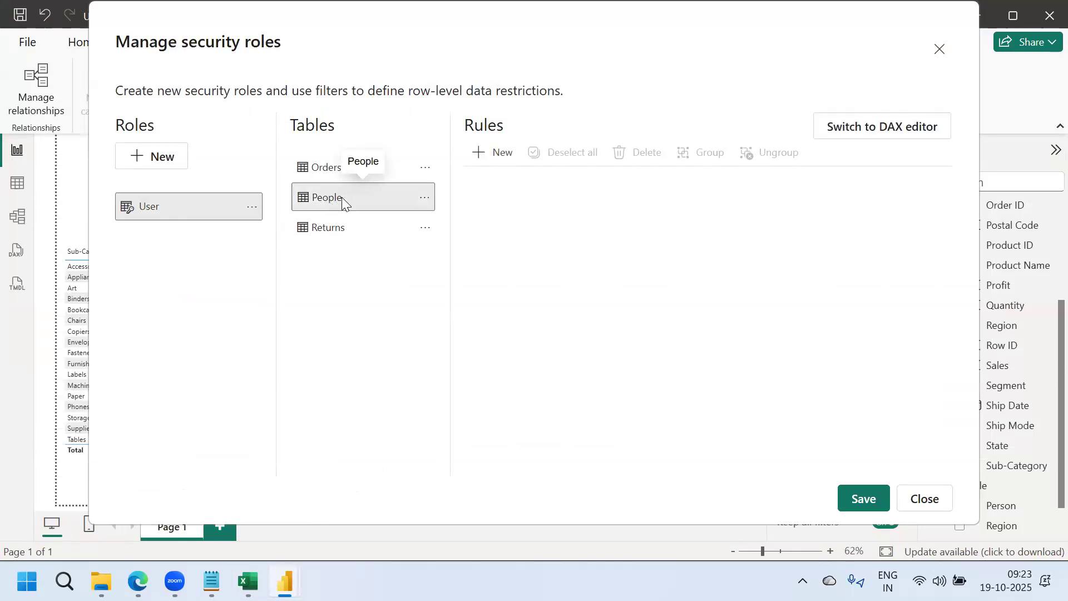
click(495, 162)
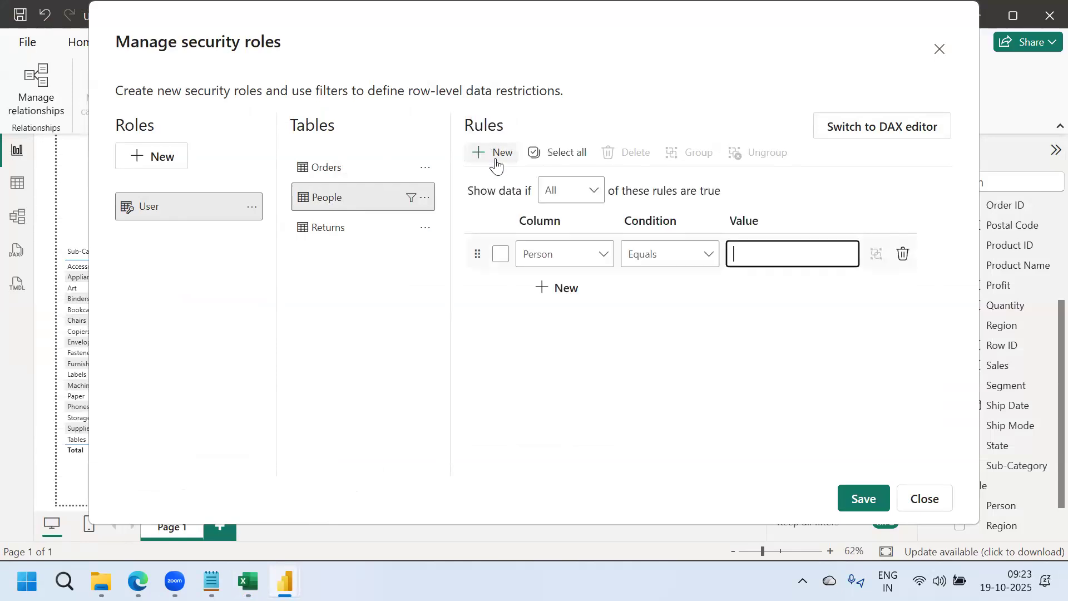
click(860, 130)
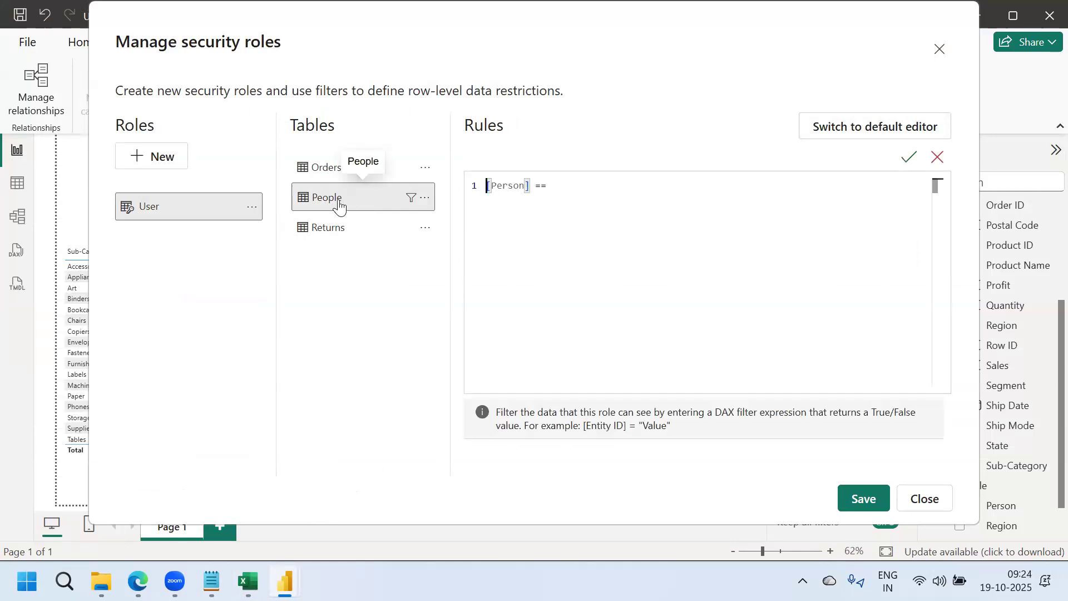
click(425, 203)
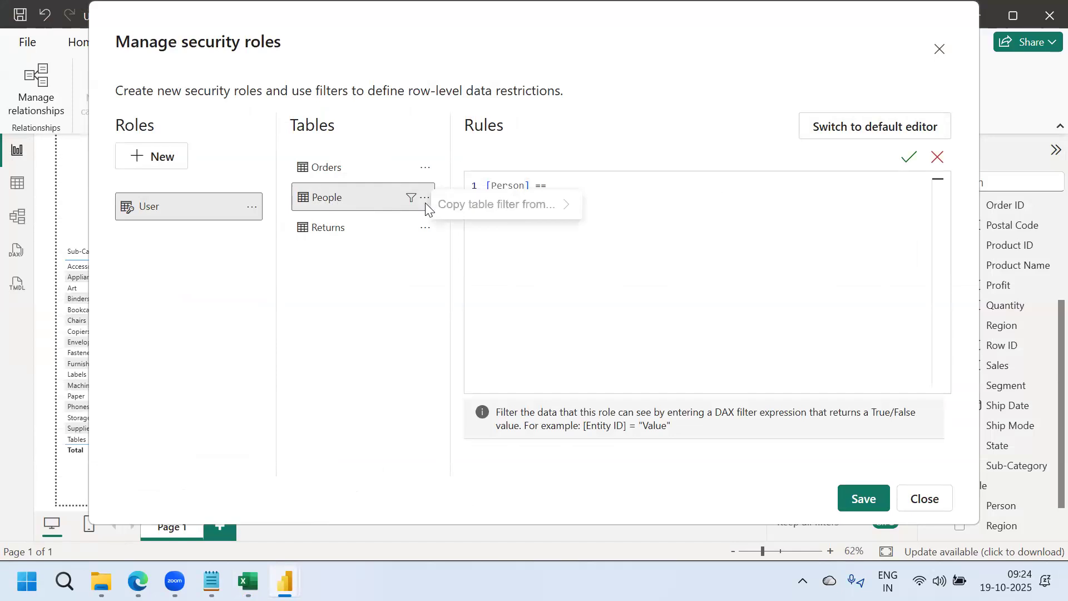
click(574, 181)
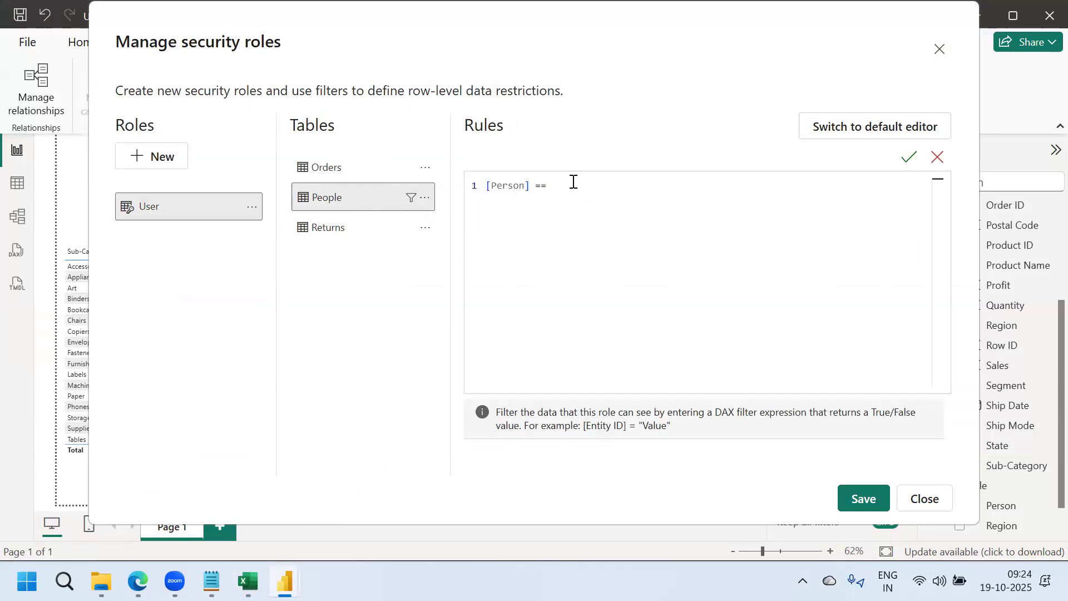
Close the security roles window and choose Don't save to discard the role
mouse_move(248, 581)
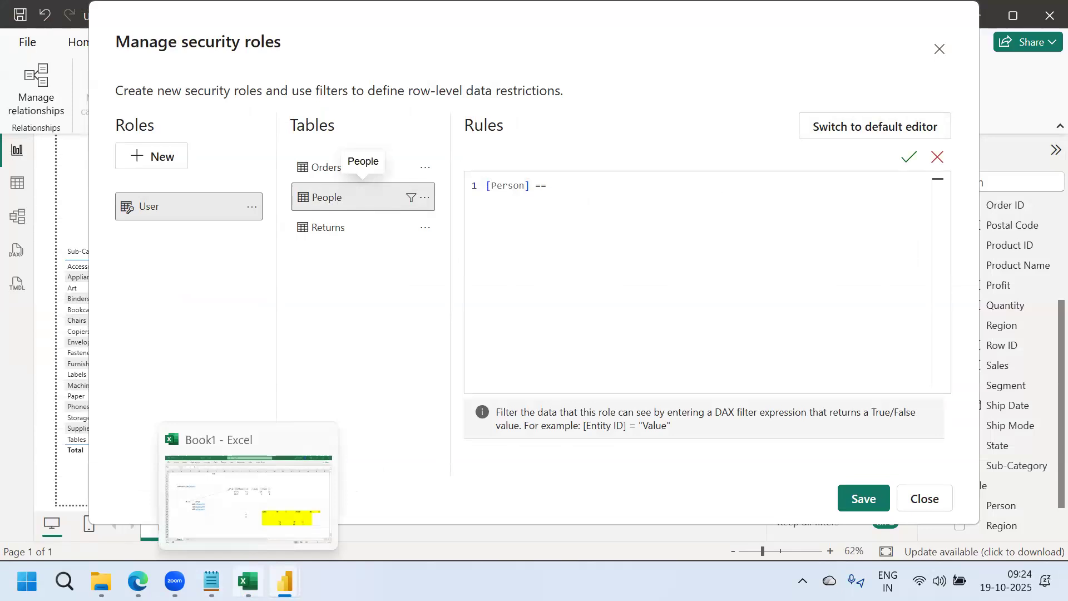
mouse_move(285, 581)
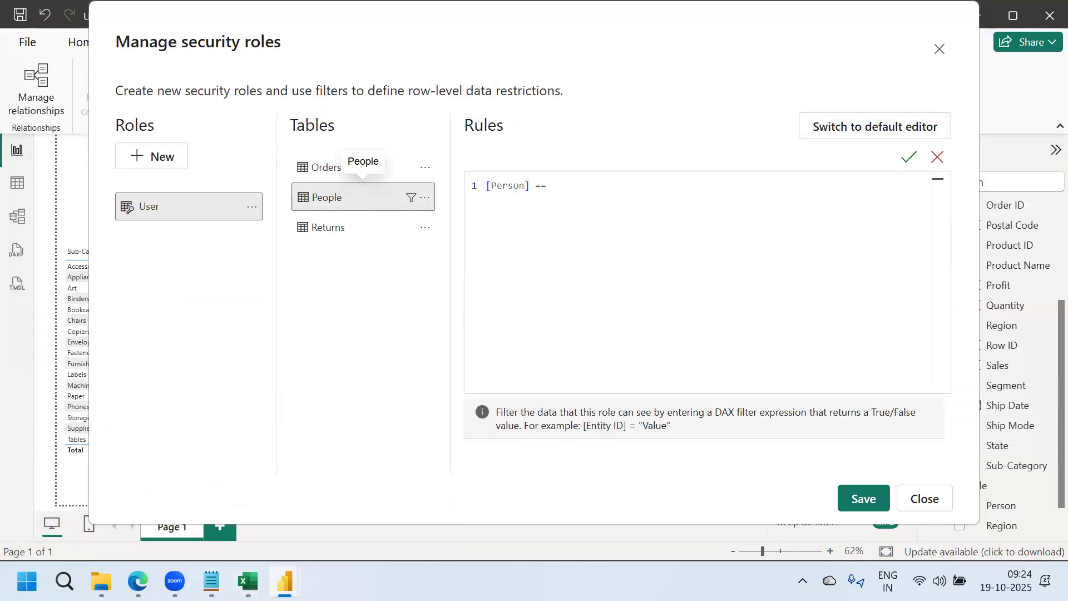
click(285, 582)
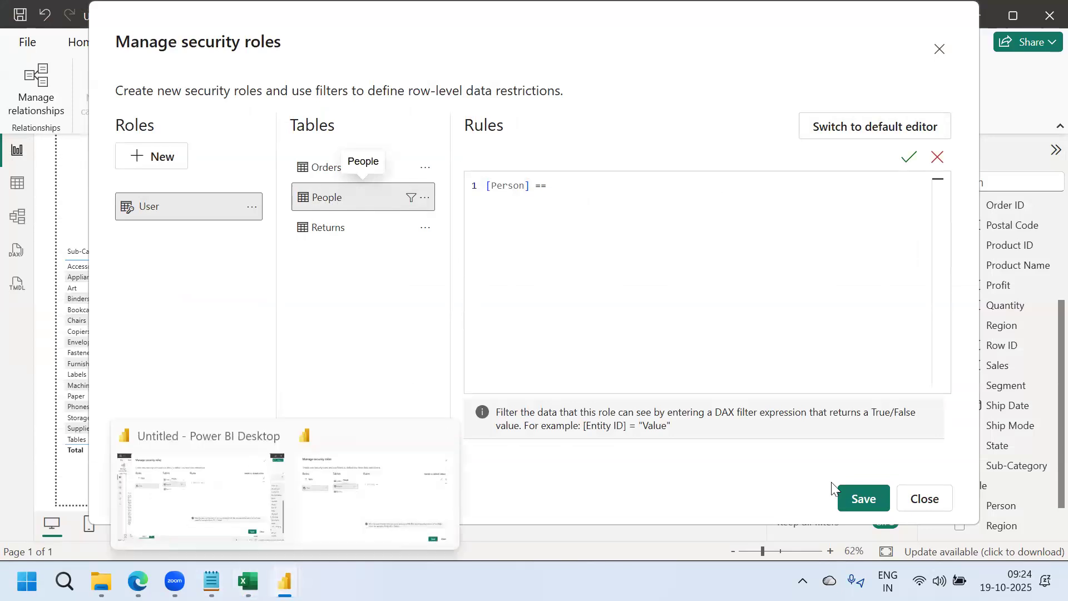
click(922, 508)
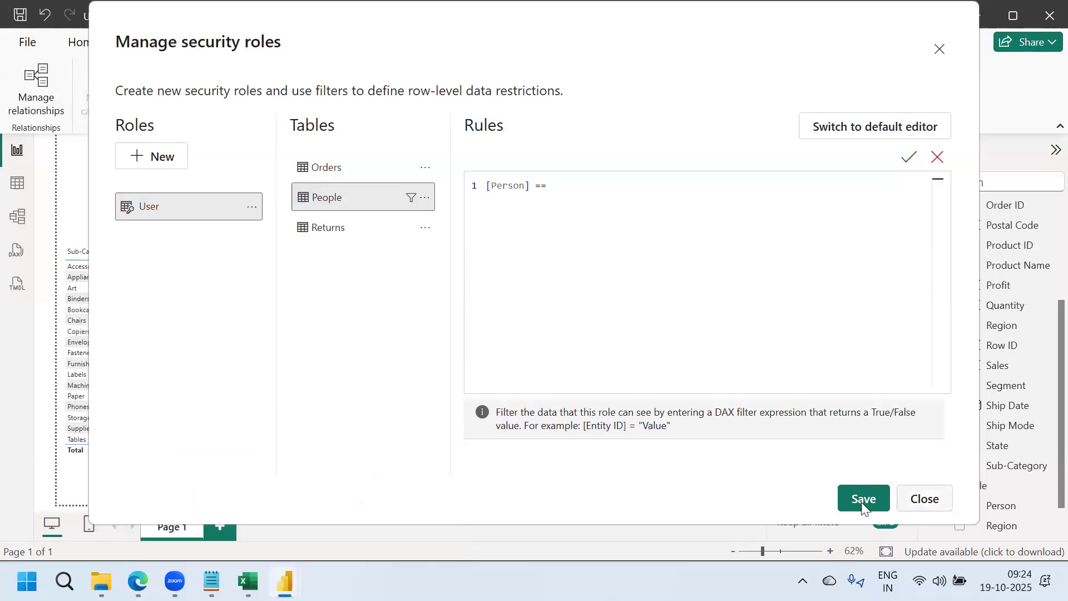
click(916, 499)
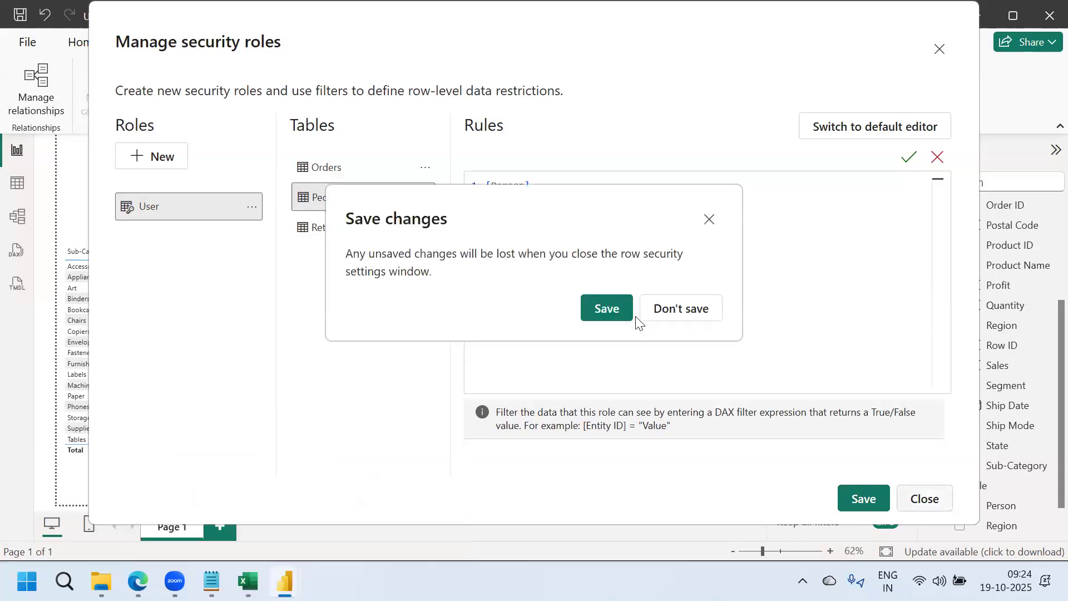
click(670, 309)
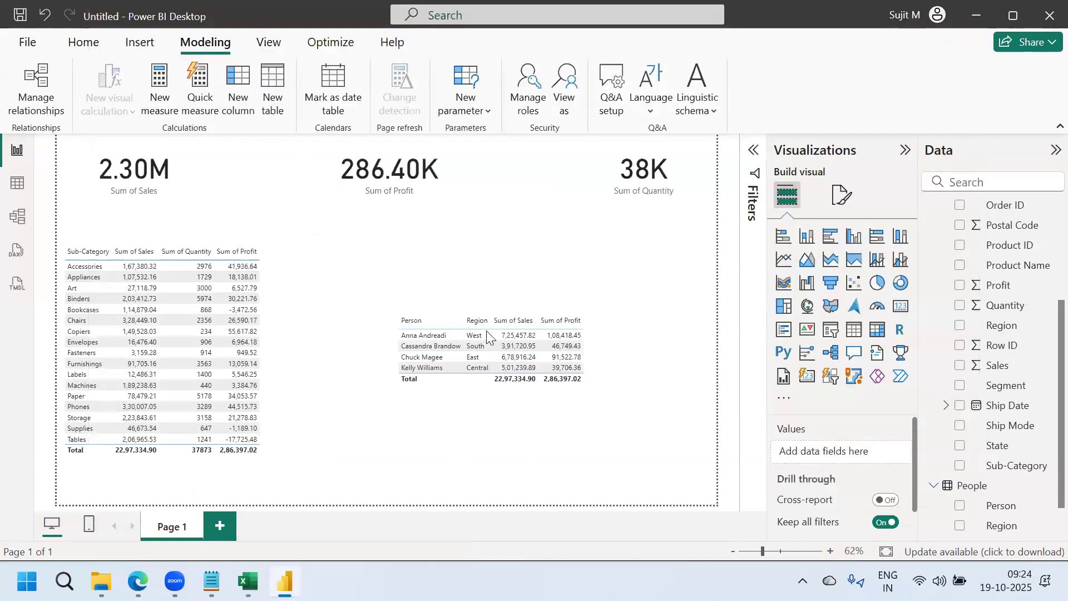
click(17, 184)
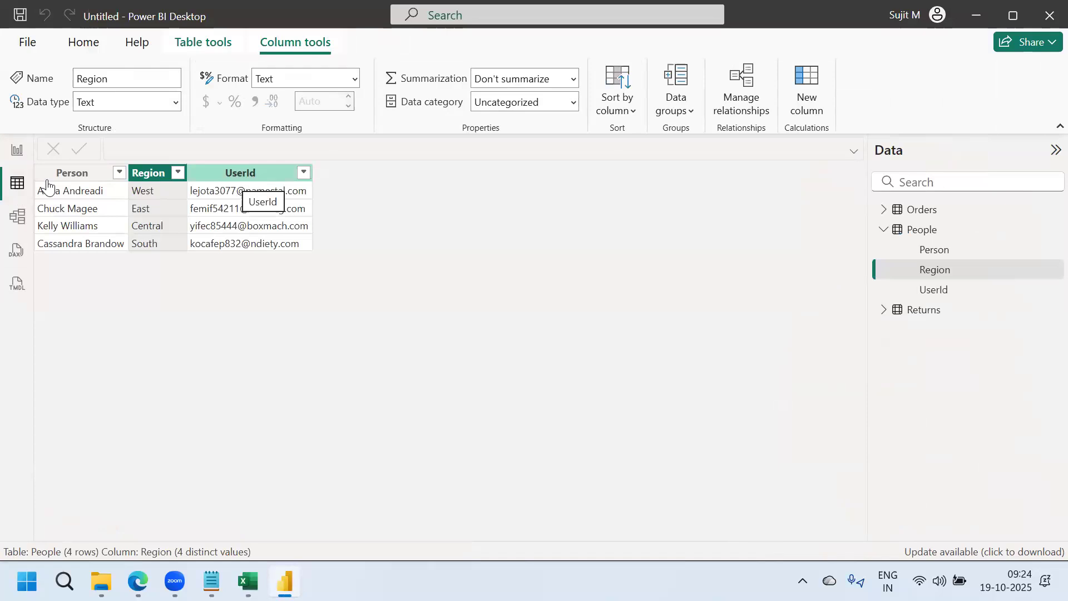
click(13, 157)
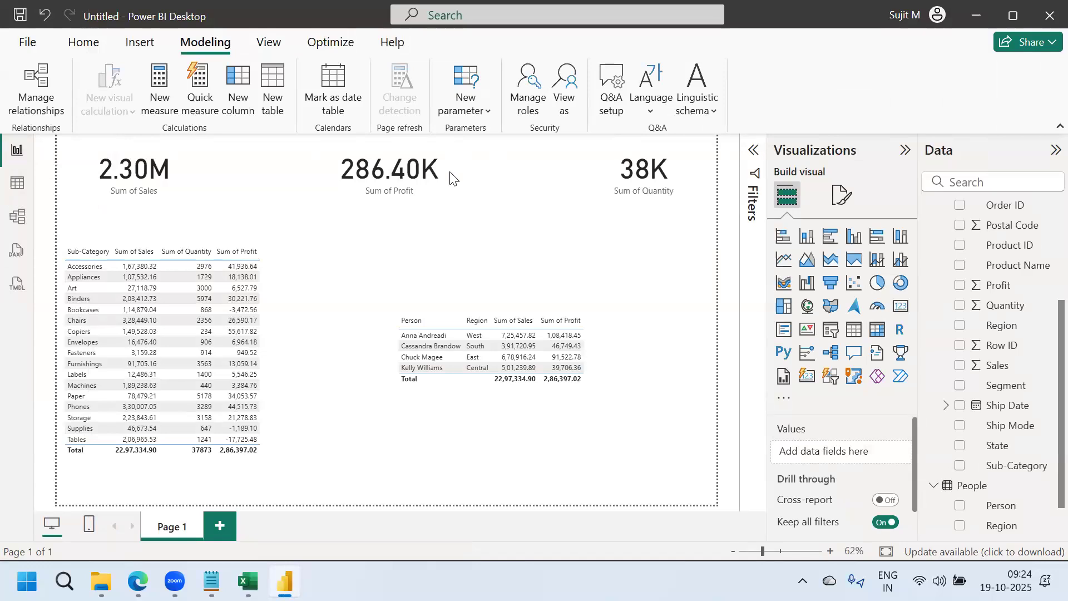
Create a new security role in Manage roles and name it user
click(527, 89)
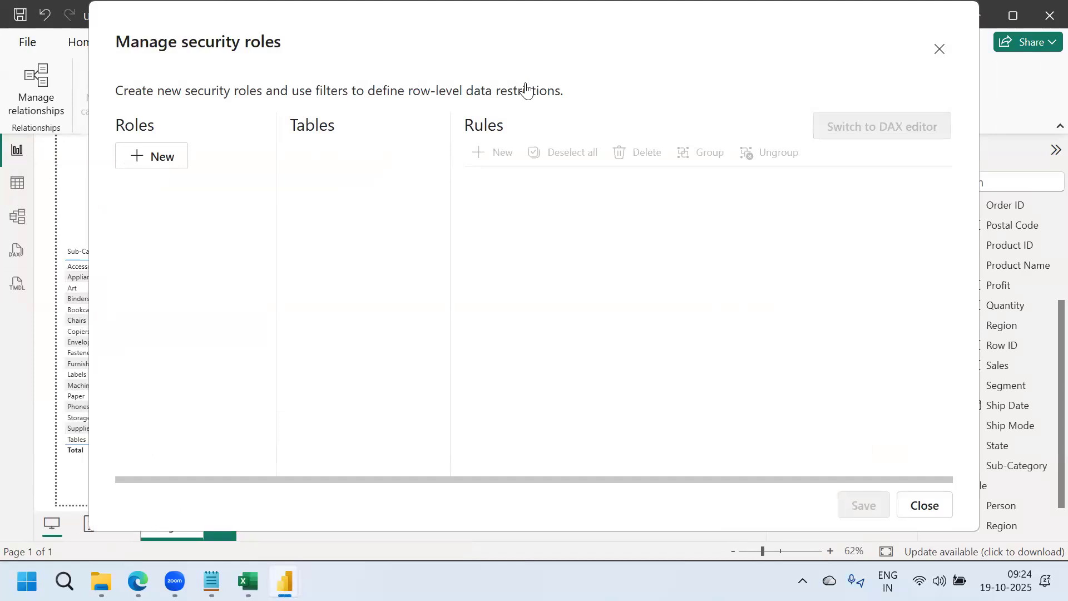
click(148, 159)
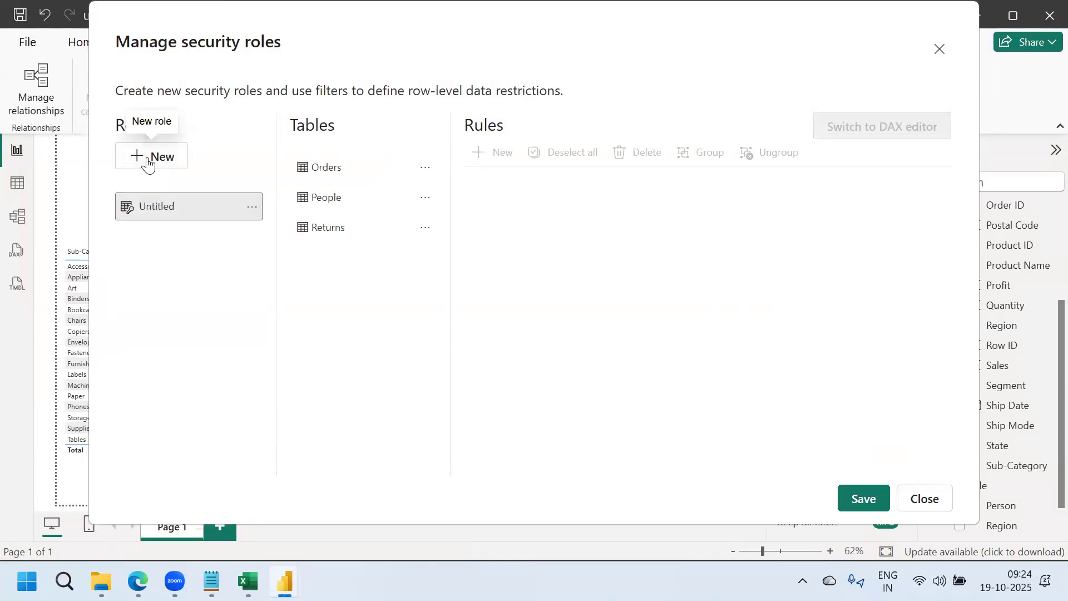
double_click(176, 215)
text(U)
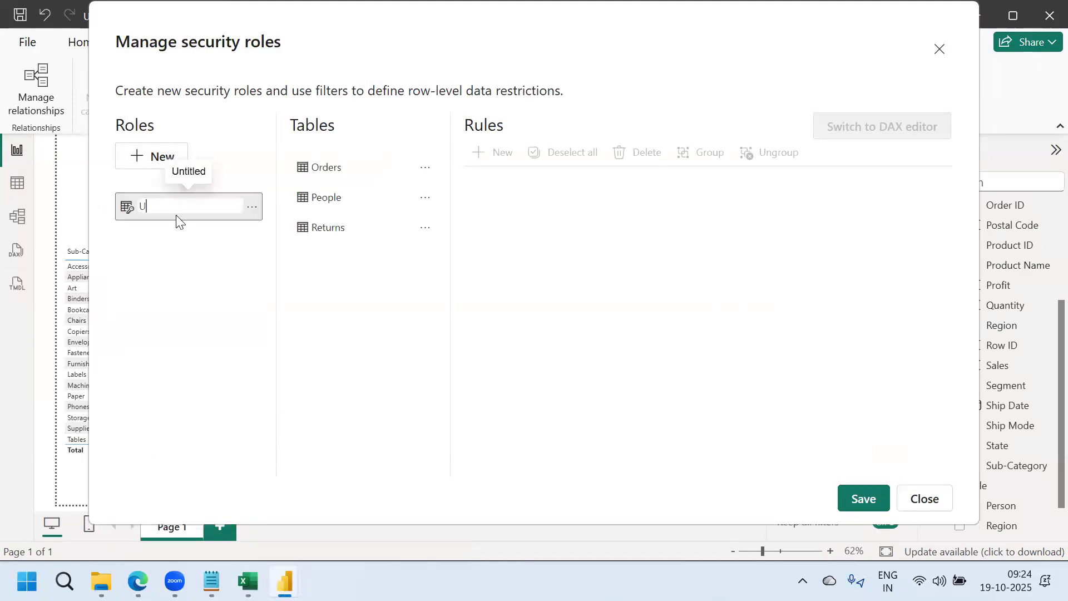
text(user)
Add a People rule where UserId Equals USERPRINCIPALNAME
click(368, 210)
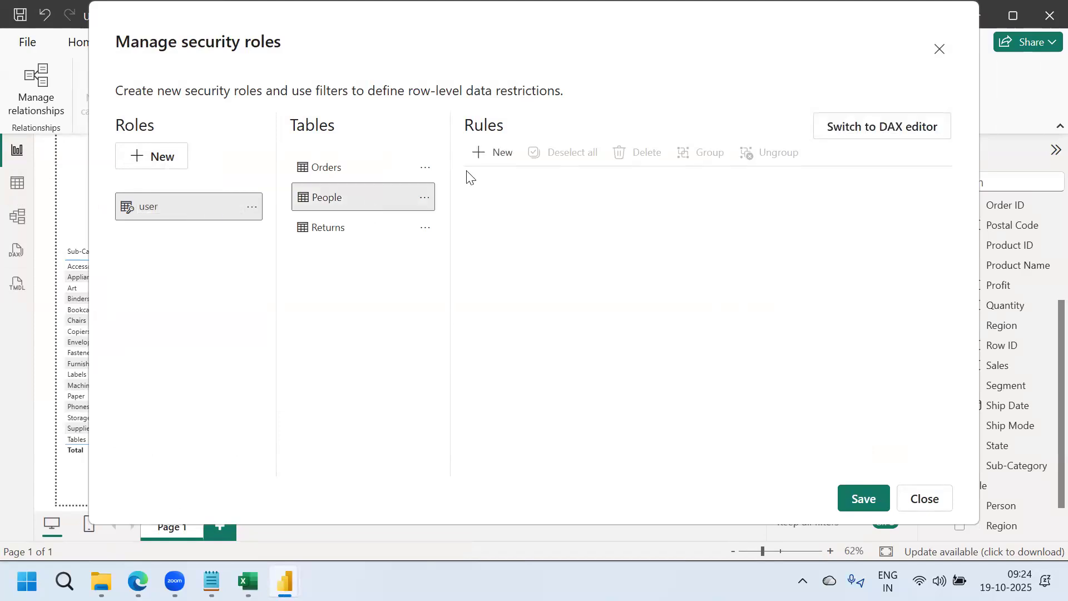
click(503, 156)
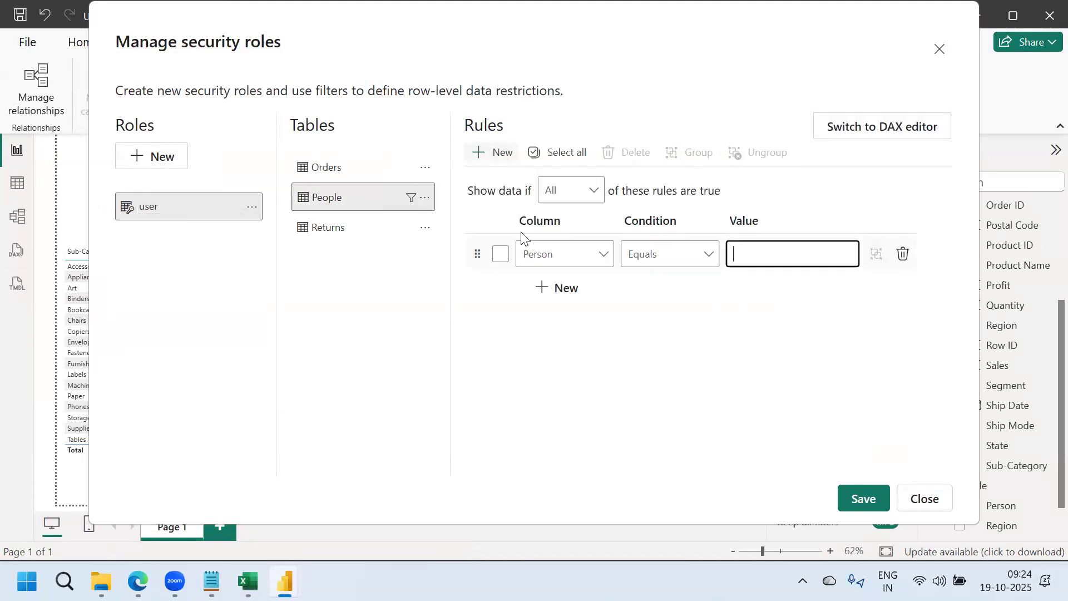
click(581, 257)
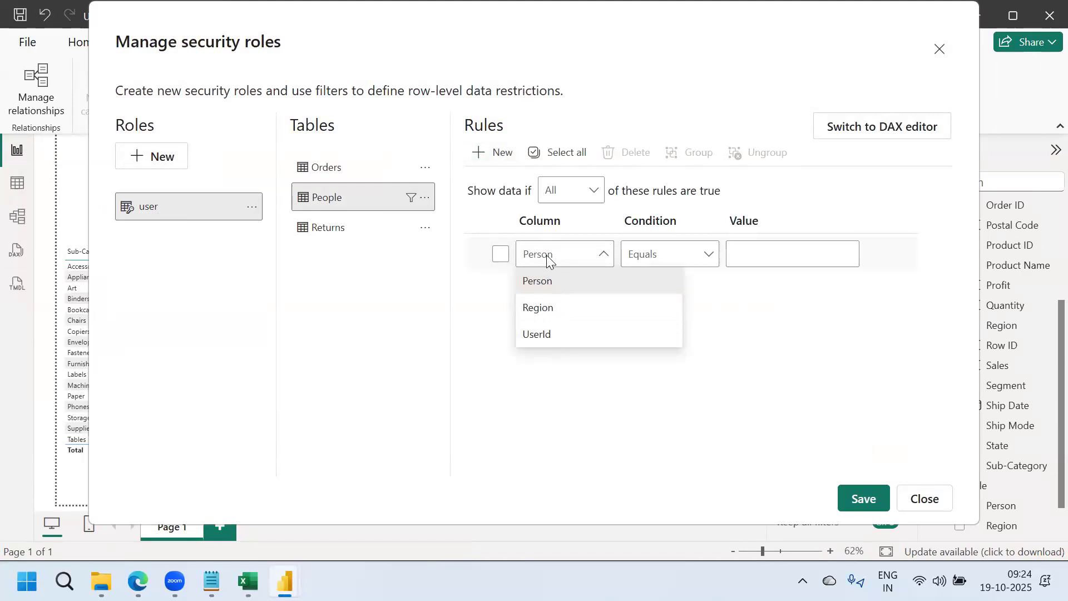
click(547, 335)
click(749, 252)
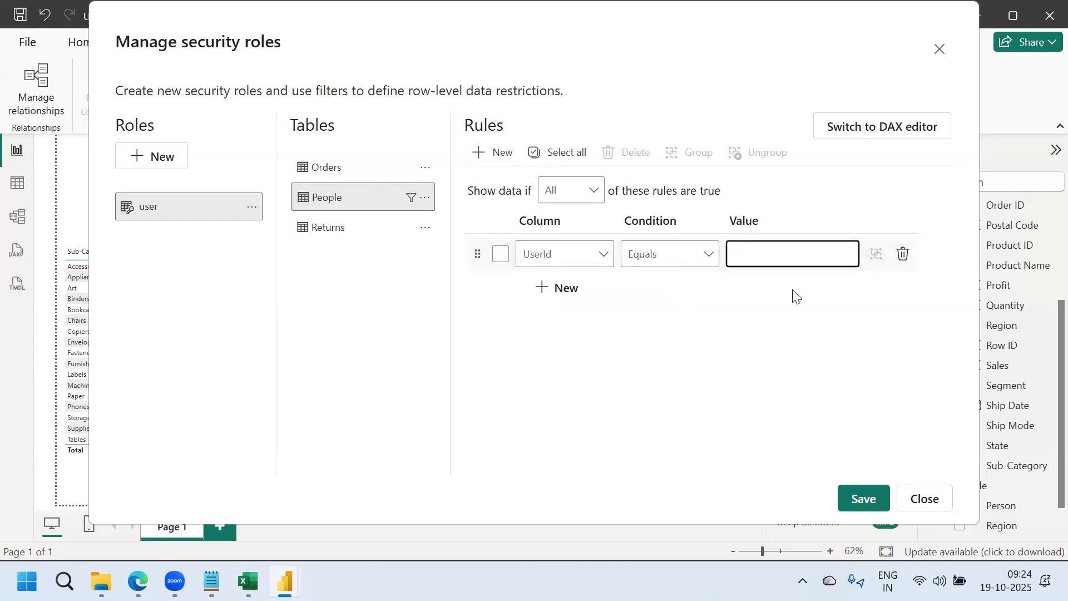
key(Caps_Lock)
text(USERPRINCIPALNAME)
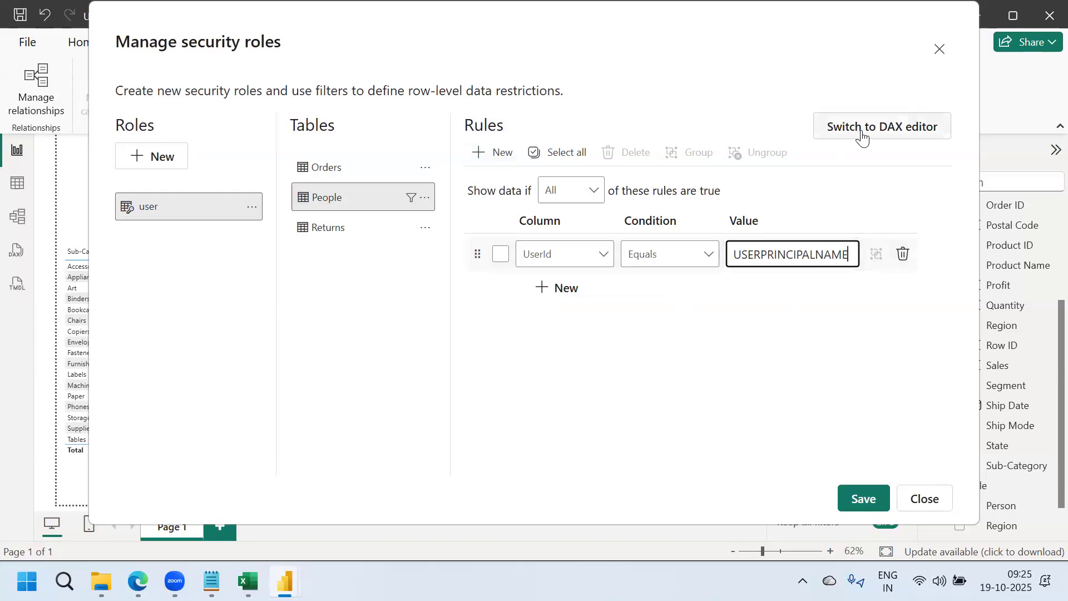
In the DAX editor, change the People rule to [UserId] = USERPRINCIPALNAME() without quotes
click(862, 135)
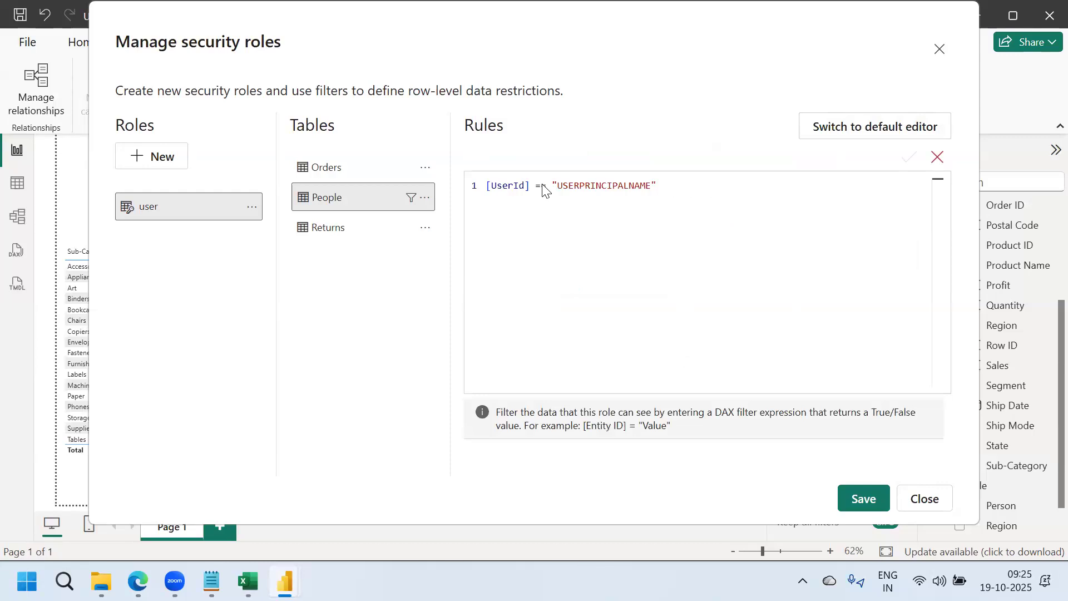
key(BackSpace)
double_click(551, 187)
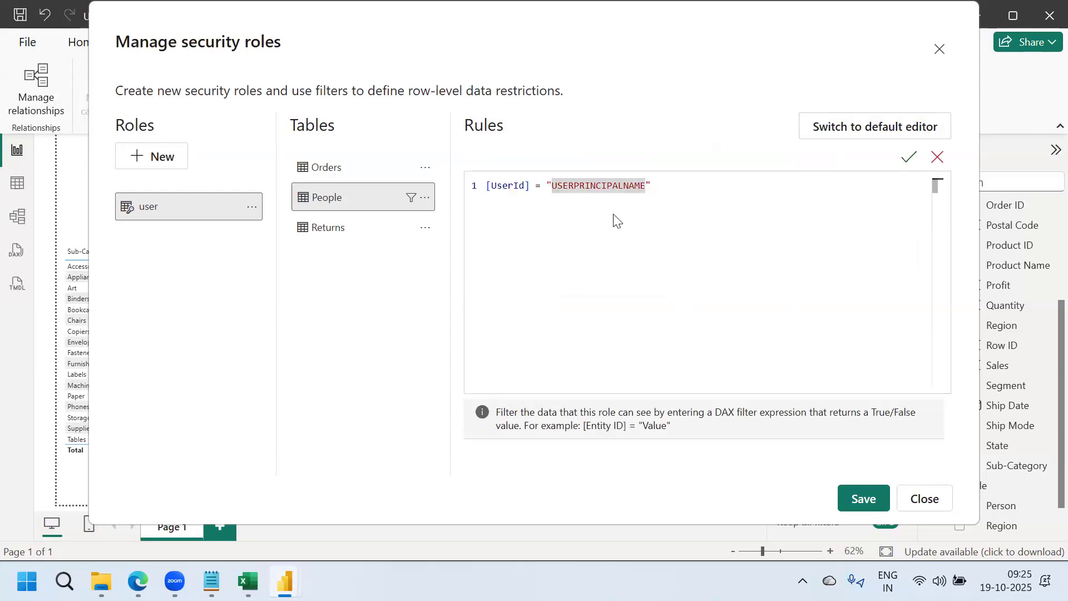
key(BackSpace)
click(653, 187)
key(BackSpace)
text(())
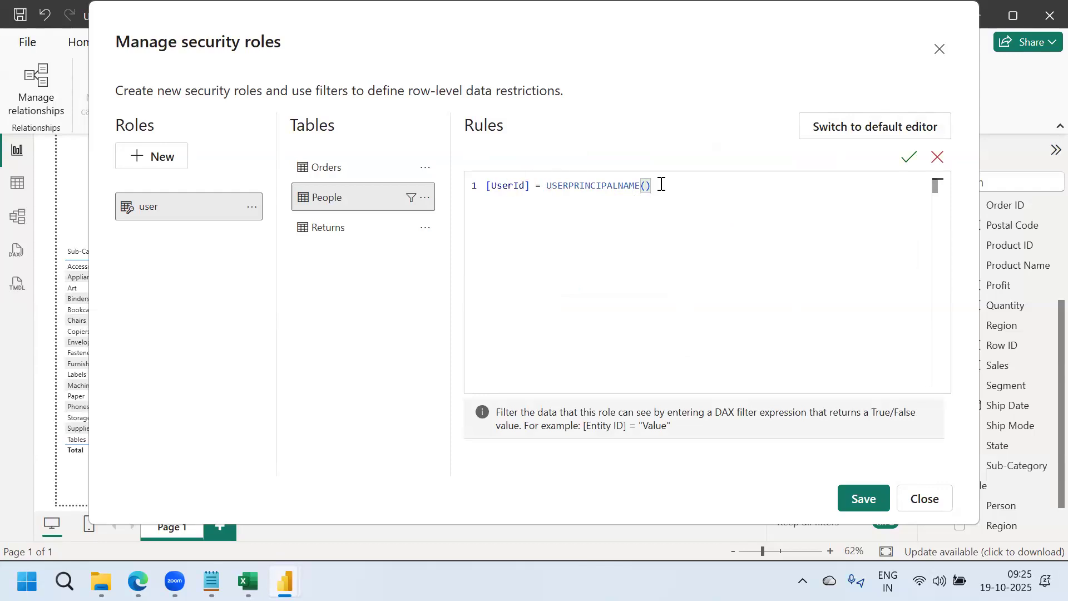
Reposition the roles window and highlight USERPRINCIPALNAME() in the rule before switching to Excel
drag(659, 185, 543, 185)
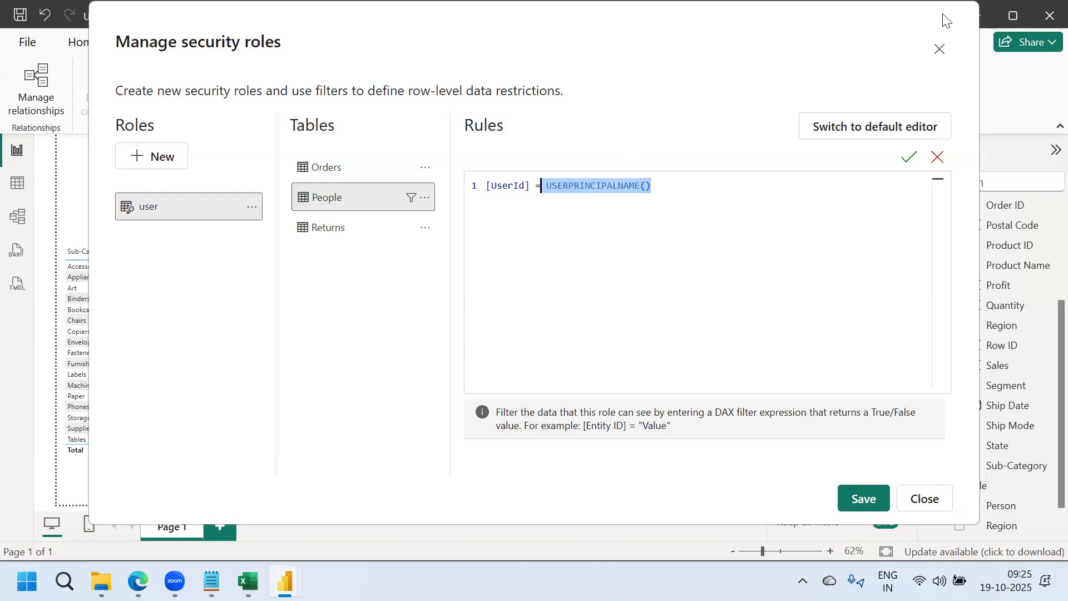
drag(937, 21, 924, 29)
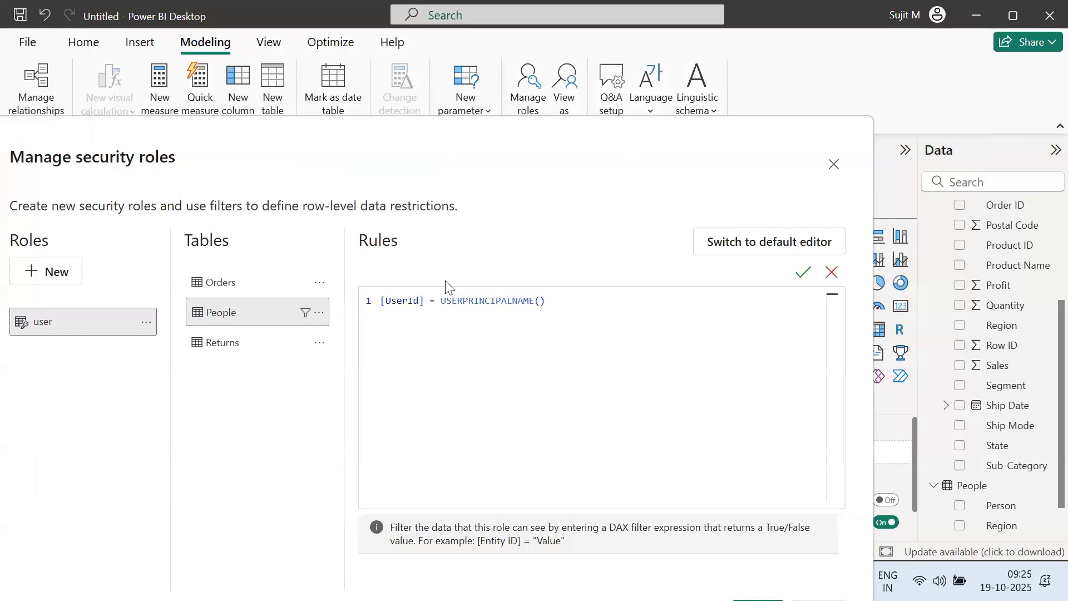
drag(441, 301, 578, 299)
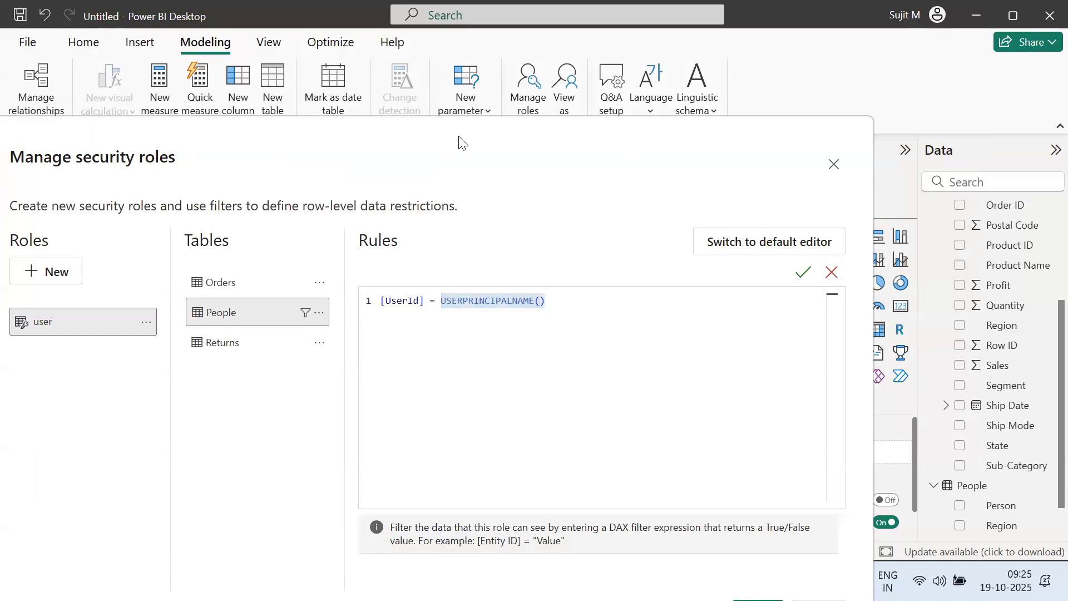
click(248, 581)
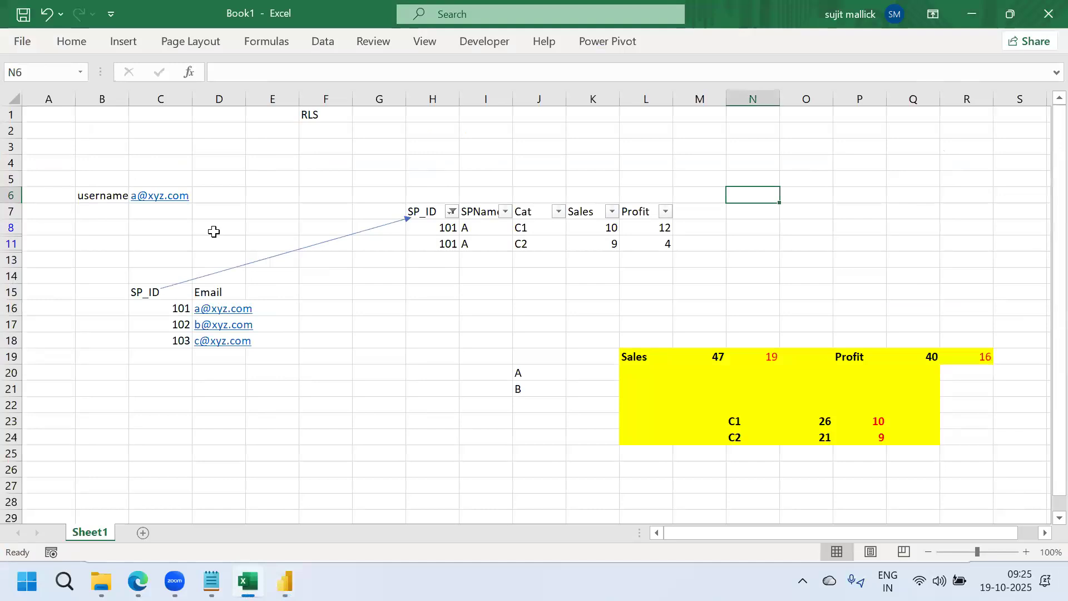
Check the sample username in Excel cell C6, then return to the Power BI roles window
click(203, 198)
key(Left)
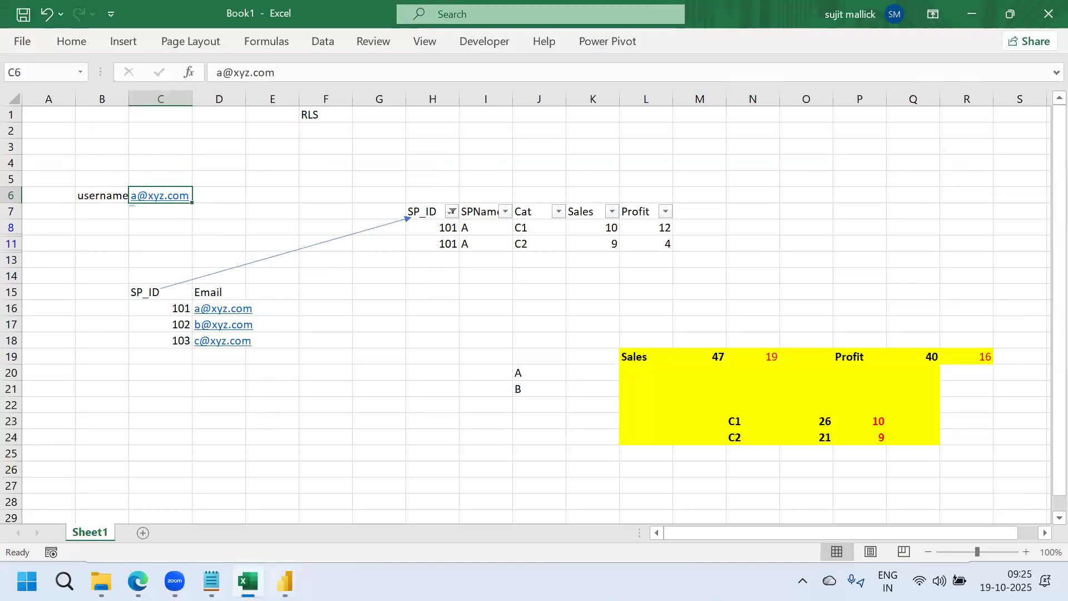
mouse_move(285, 583)
click(356, 511)
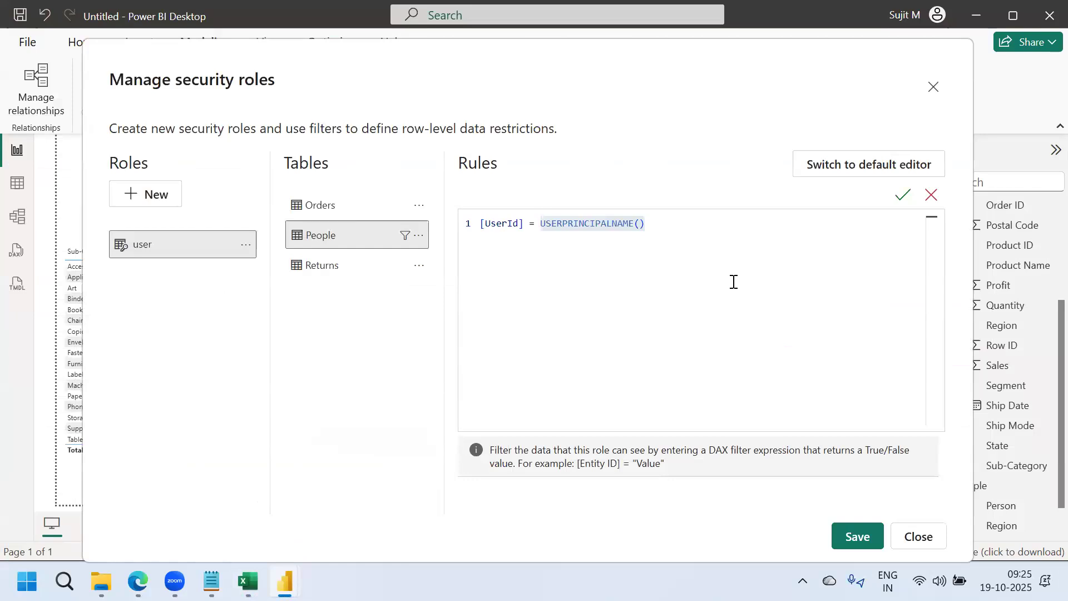
Verify the [UserId] = USERPRINCIPALNAME() rule, save the user role, and close the roles window
click(904, 198)
click(857, 534)
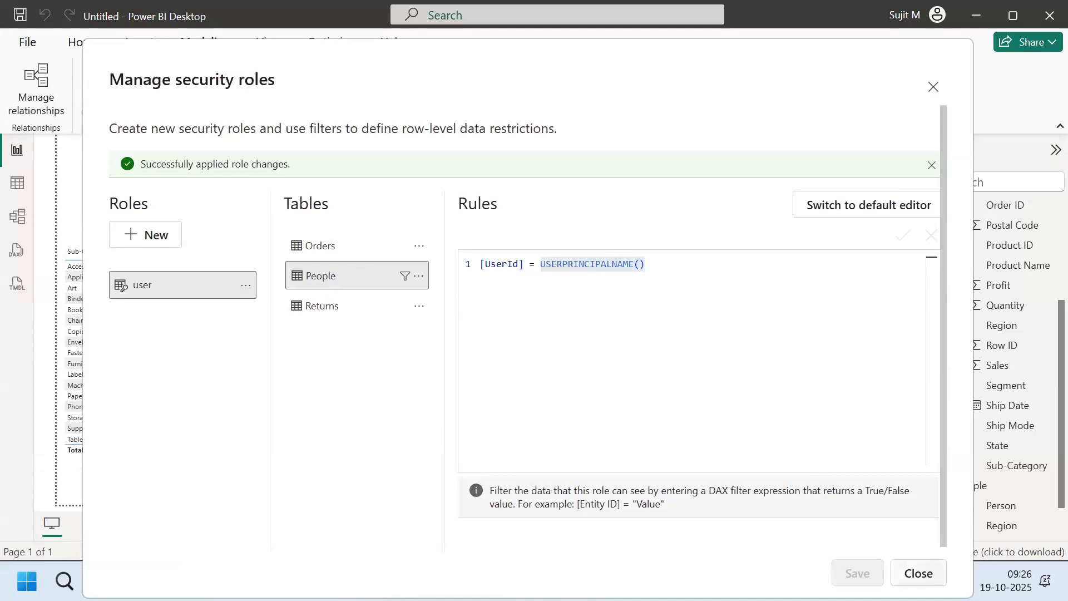
click(908, 571)
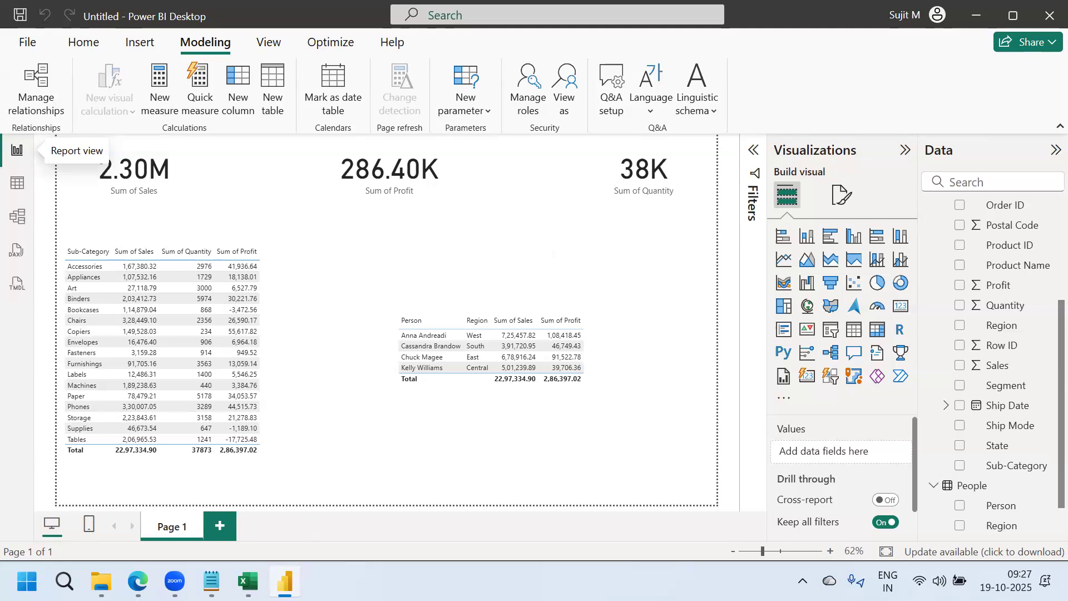
In Excel, add a REGION heading beside Email in the SP_ID table
click(248, 582)
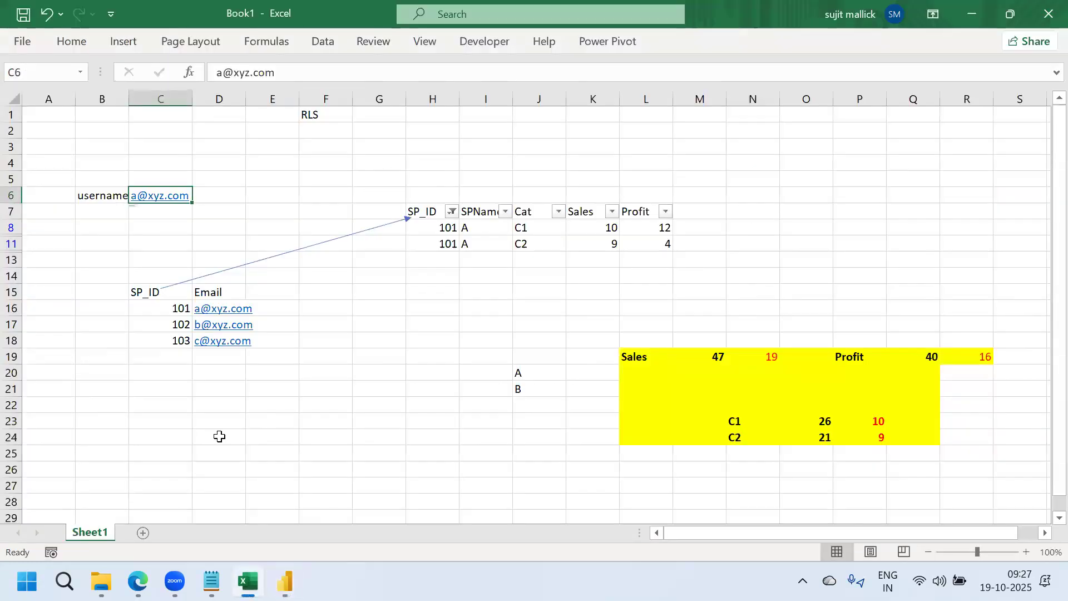
click(267, 292)
text(REGION)
key(Return)
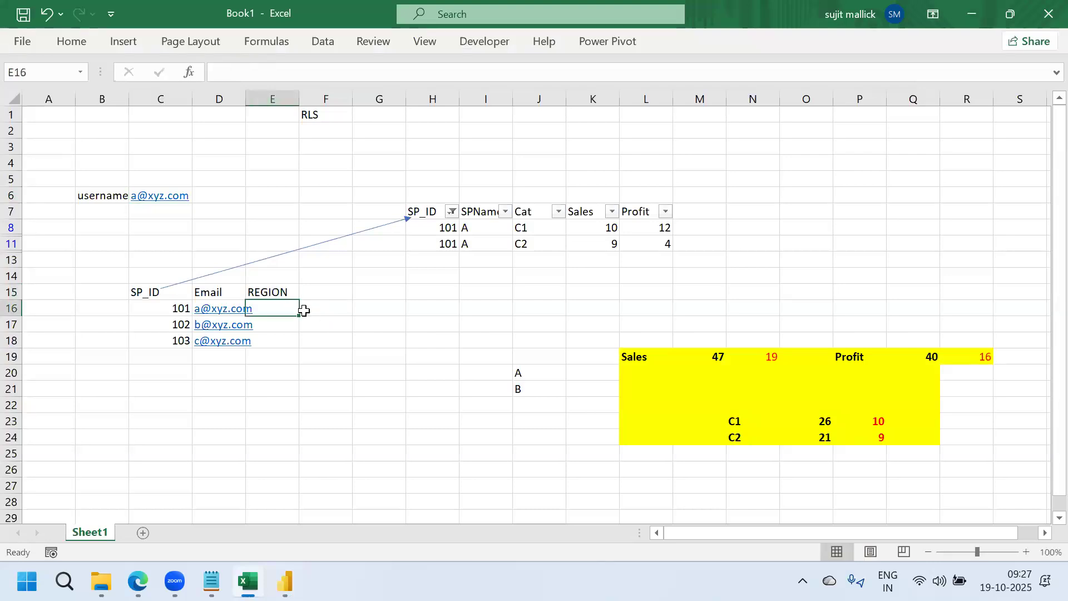
Give SP_ID 101 region E, then duplicate its row in row 19 with region W
text(E)
key(Return)
click(283, 309)
key(shift+Left)
key(shift+Left)
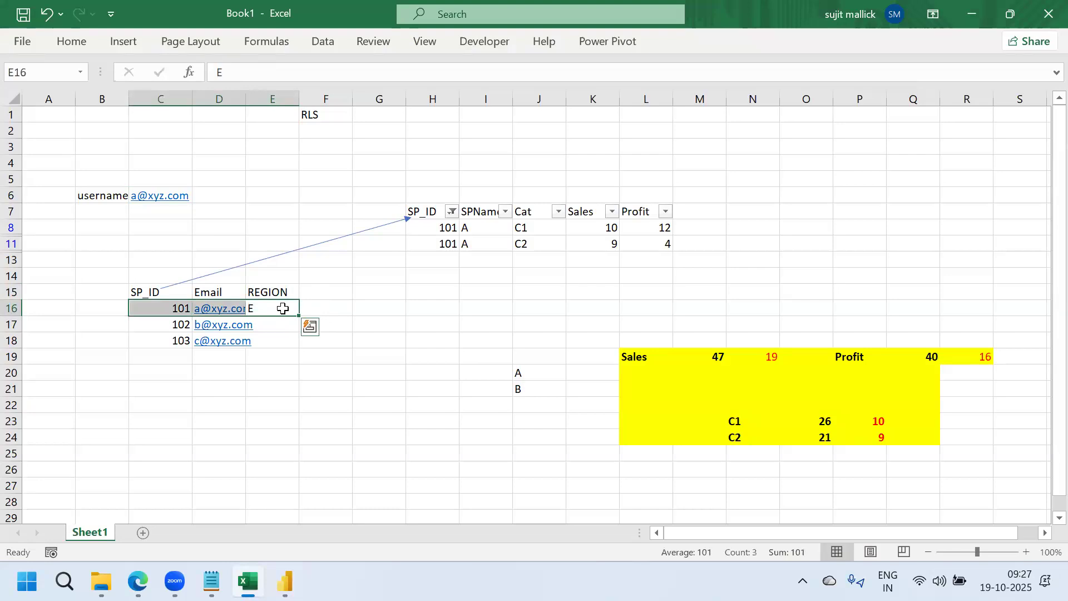
key(ctrl+c)
click(160, 356)
key(ctrl+v)
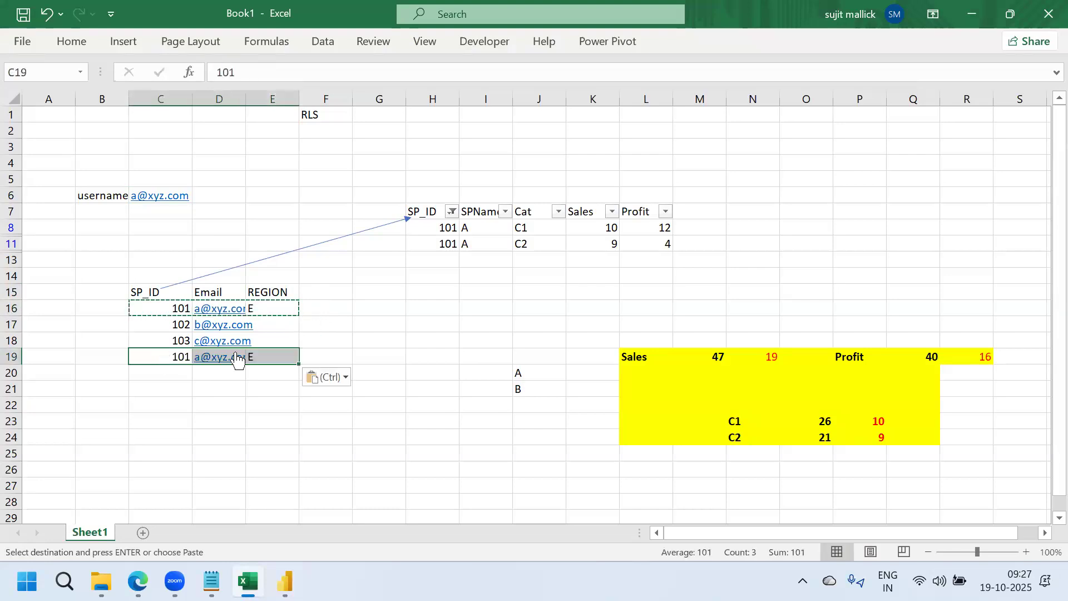
click(270, 356)
text(W)
key(Return)
click(377, 383)
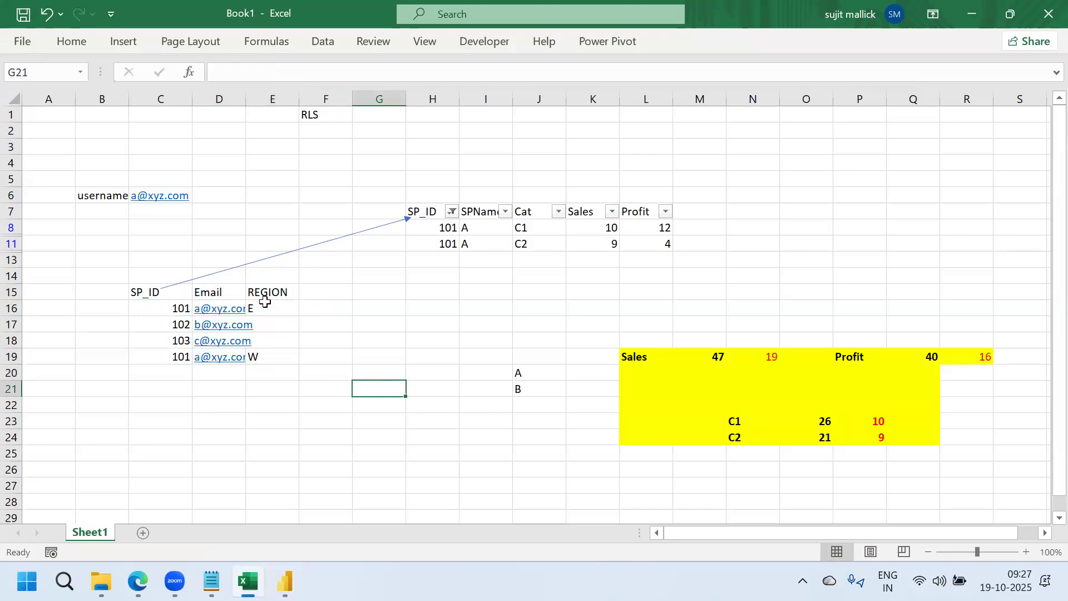
Change the two 101 IDs to 101_E and 101_W
click(169, 310)
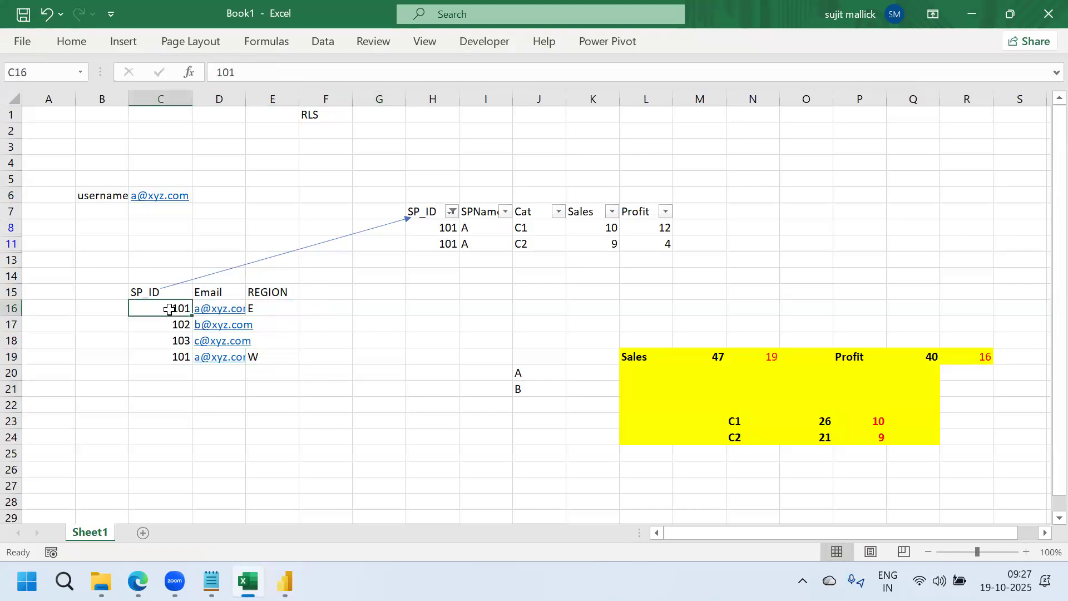
click(247, 74)
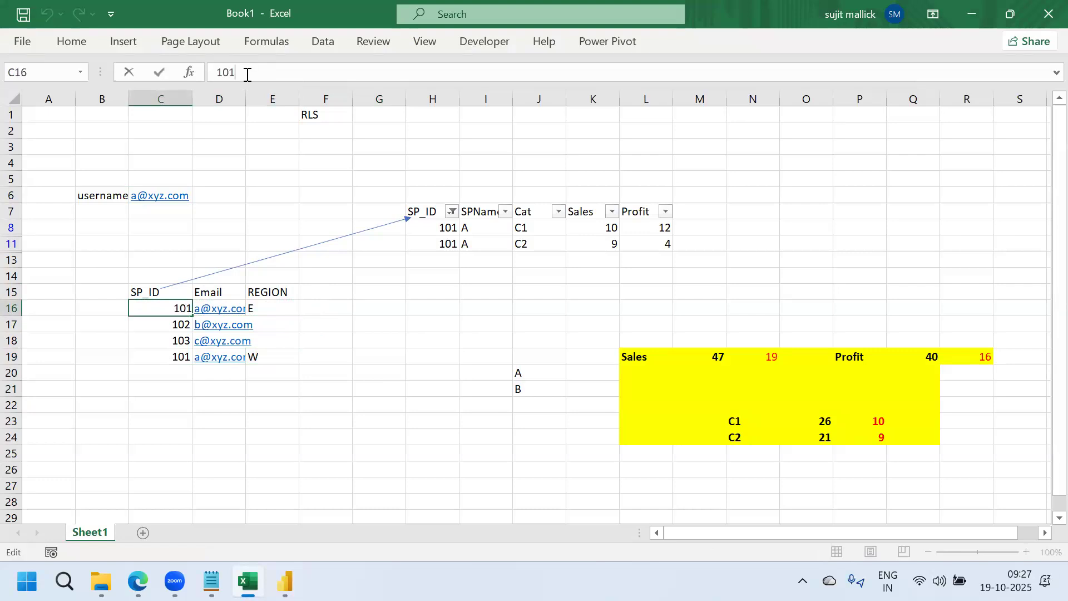
text(_E)
key(Return)
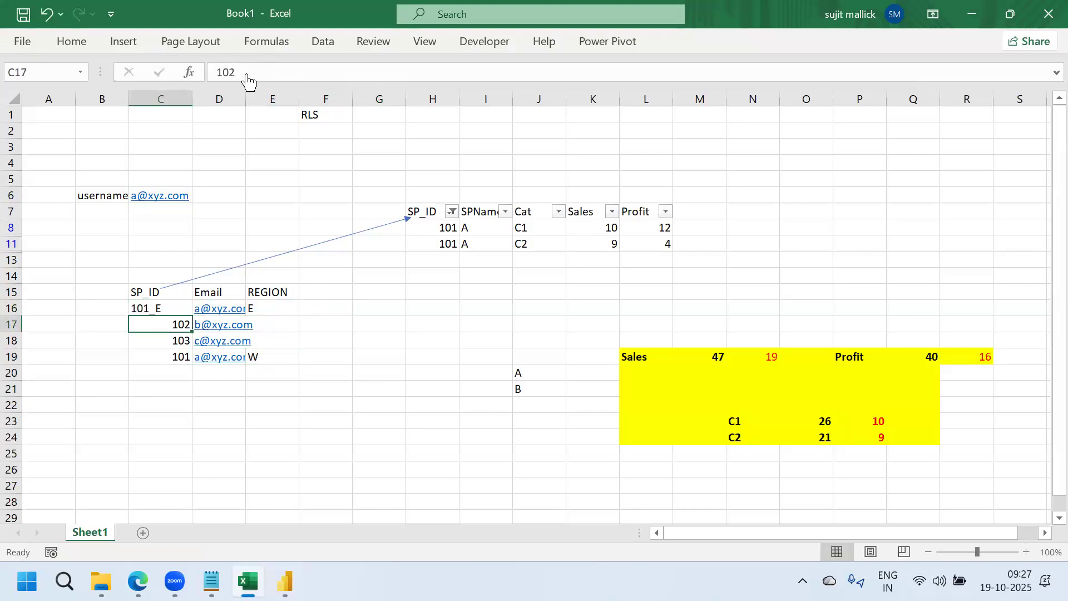
click(176, 358)
click(248, 74)
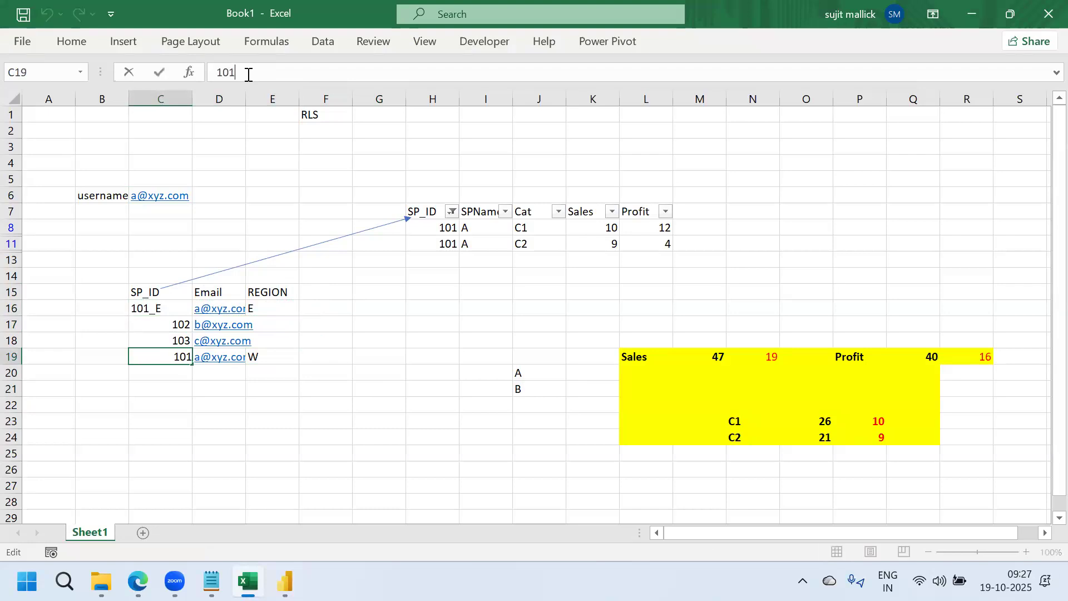
text(_W)
key(Return)
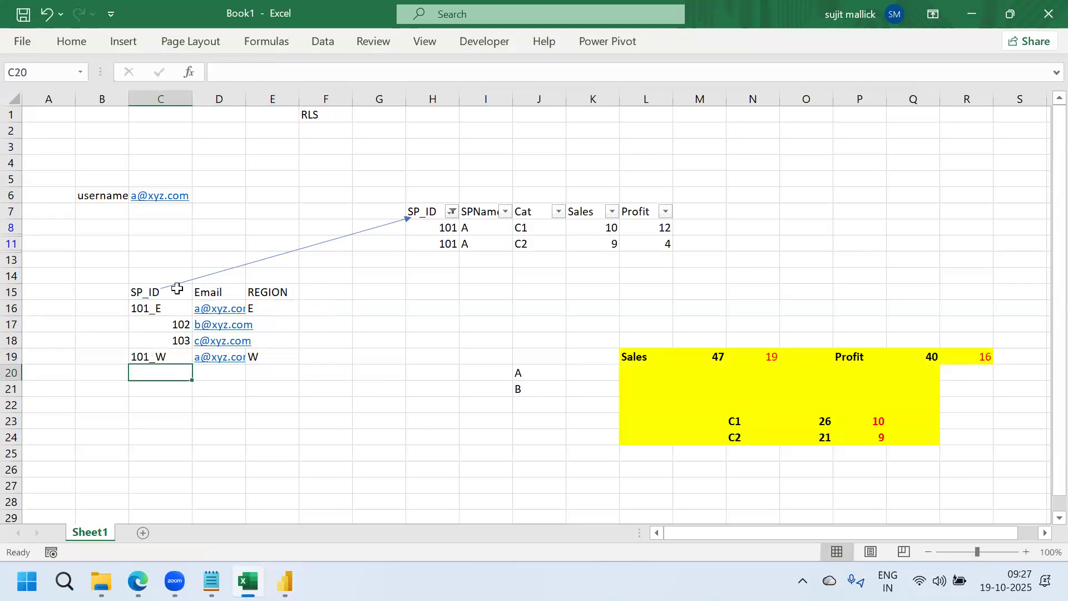
click(156, 309)
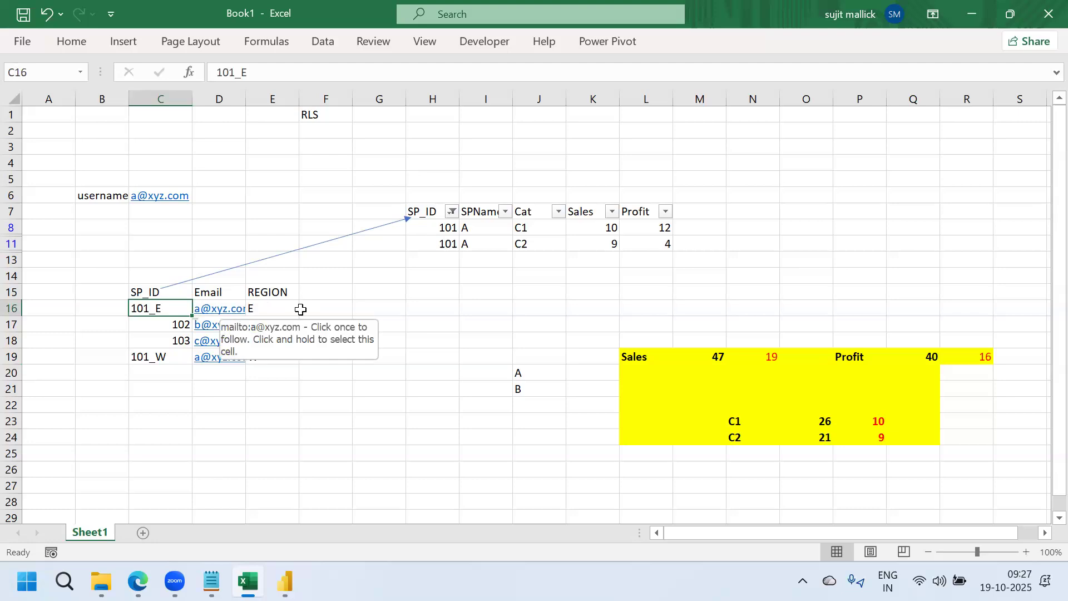
Undo the 101_W and 101_E ID changes and return to Power BI
click(344, 307)
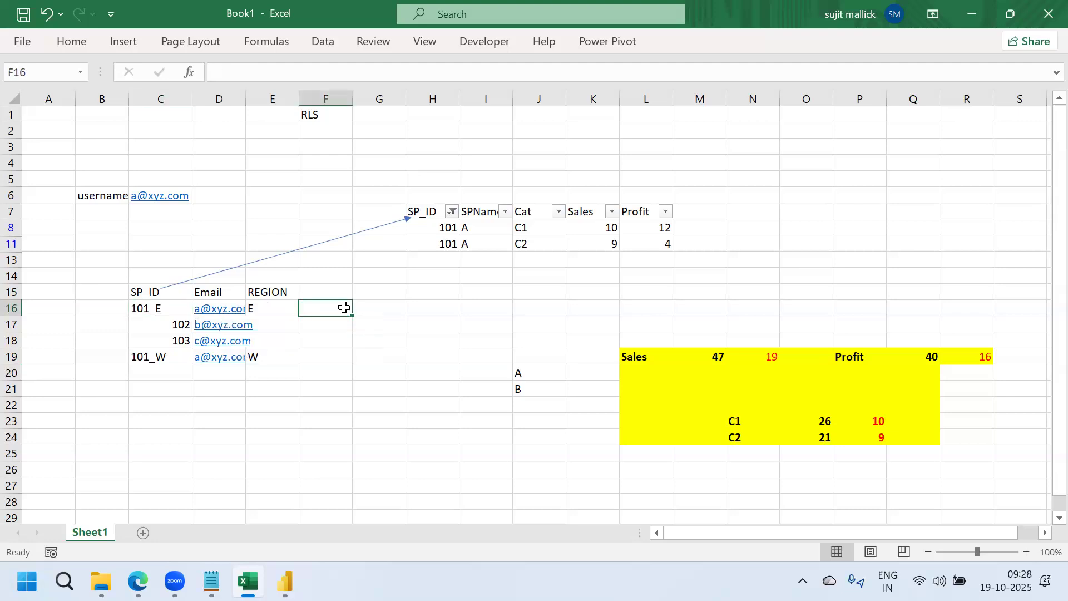
click(280, 307)
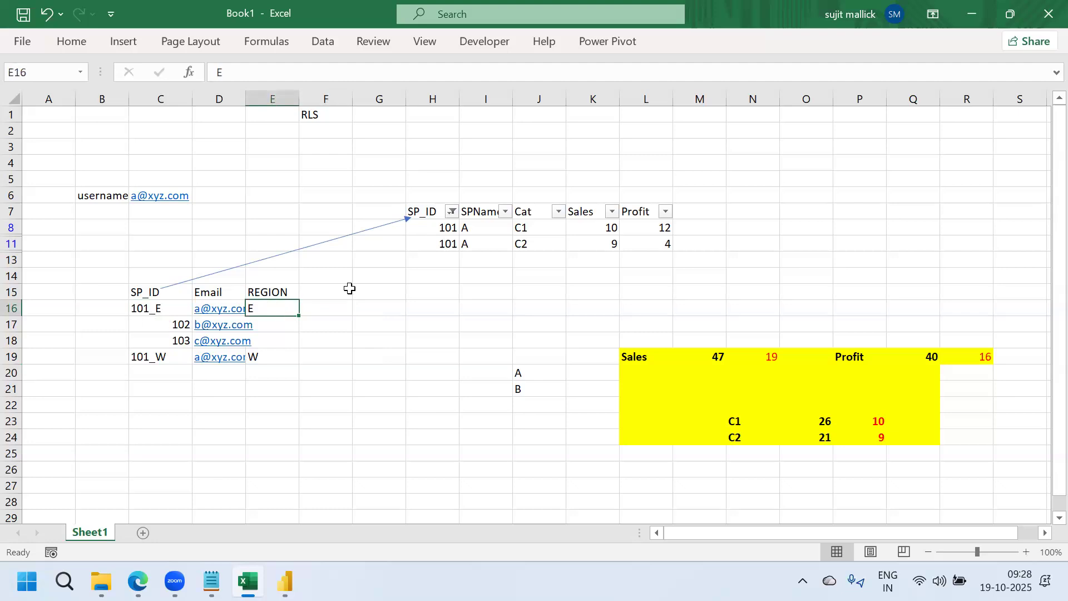
key(ctrl+z)
key(ctrl+z)
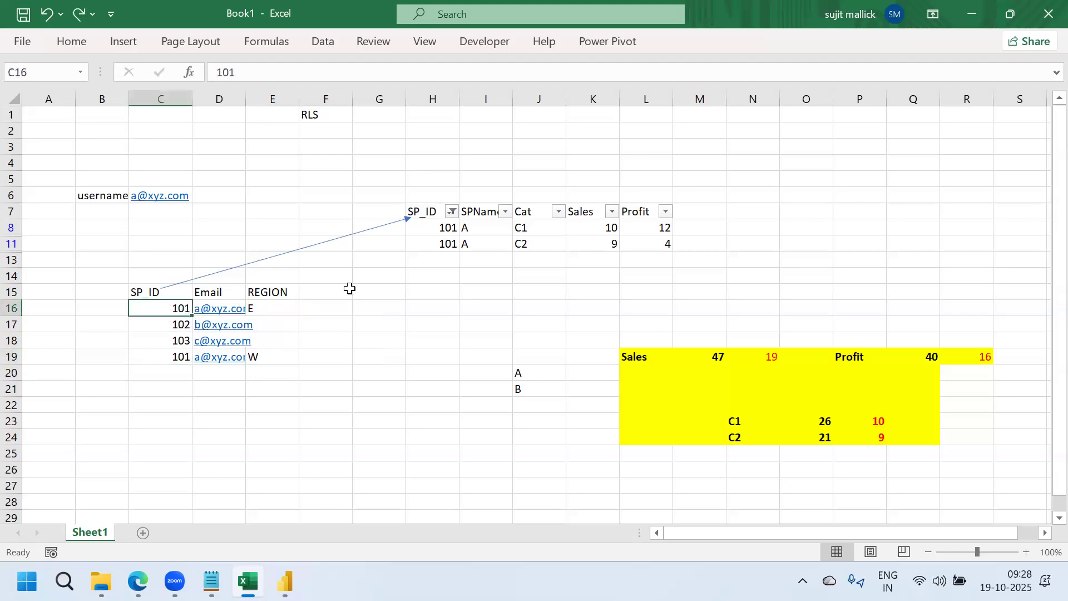
key(ctrl+z)
key(ctrl+z)
key(ctrl+z)
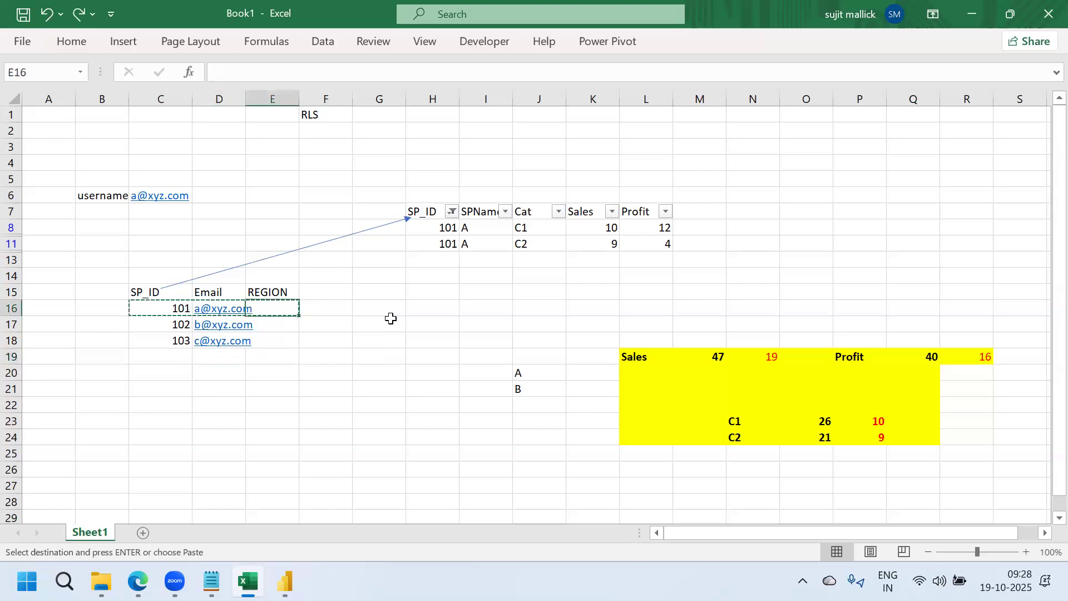
click(391, 318)
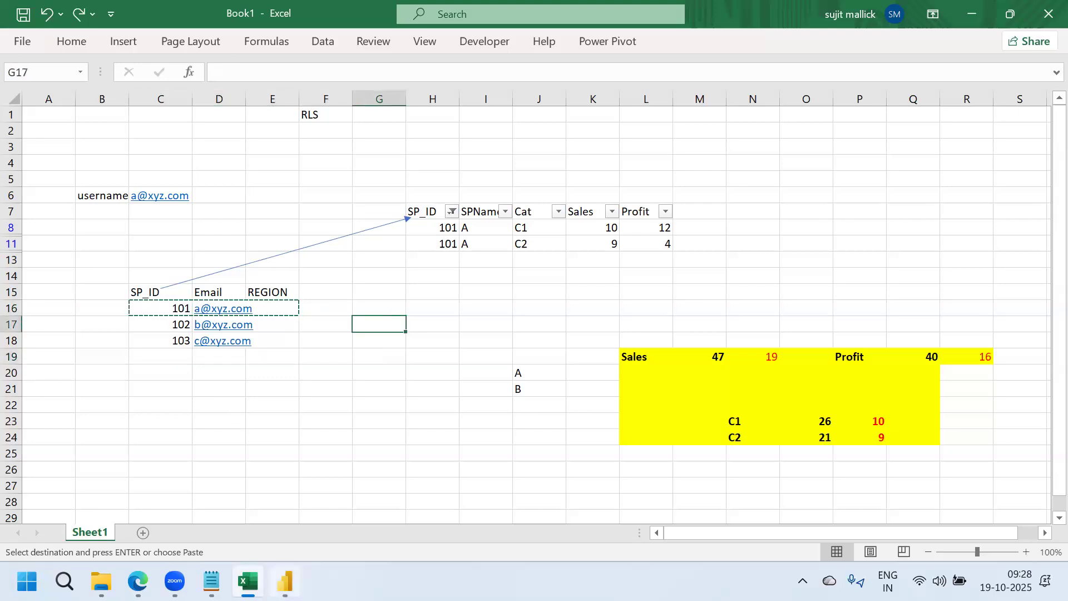
key(alt+Tab)
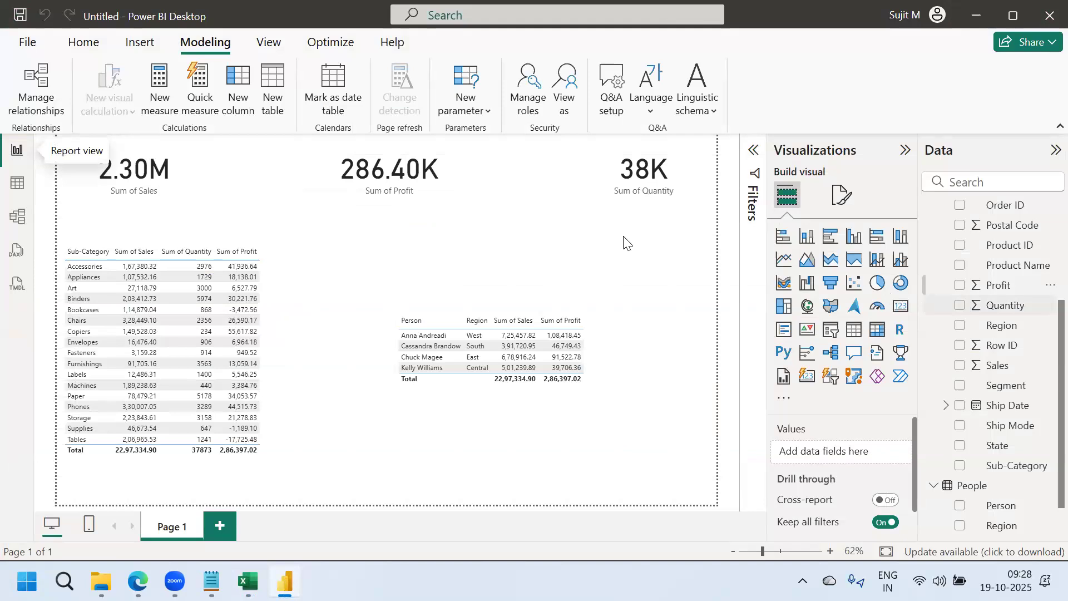
click(16, 186)
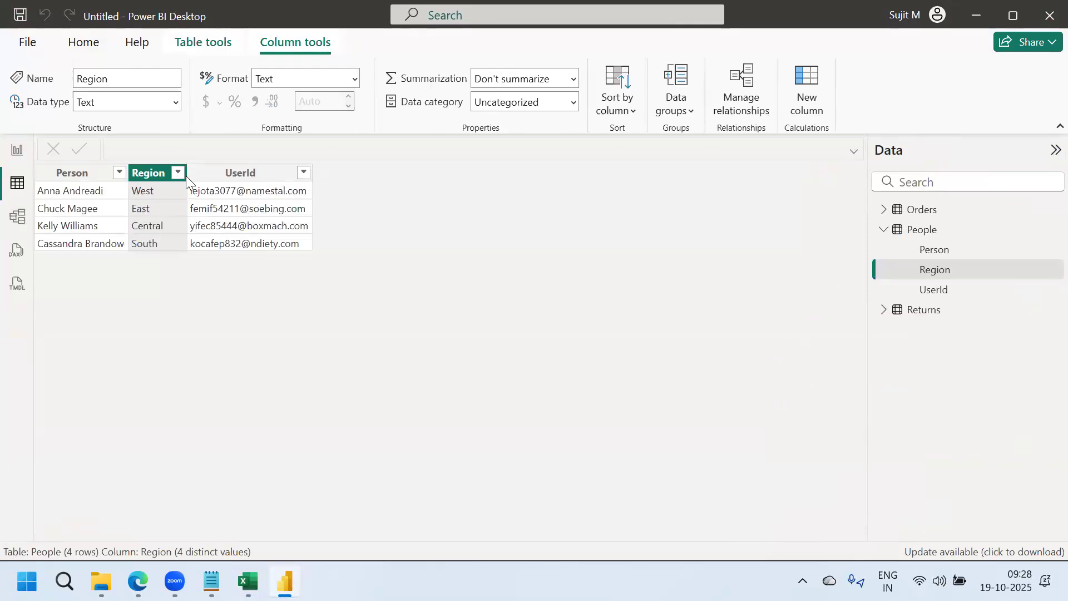
click(879, 40)
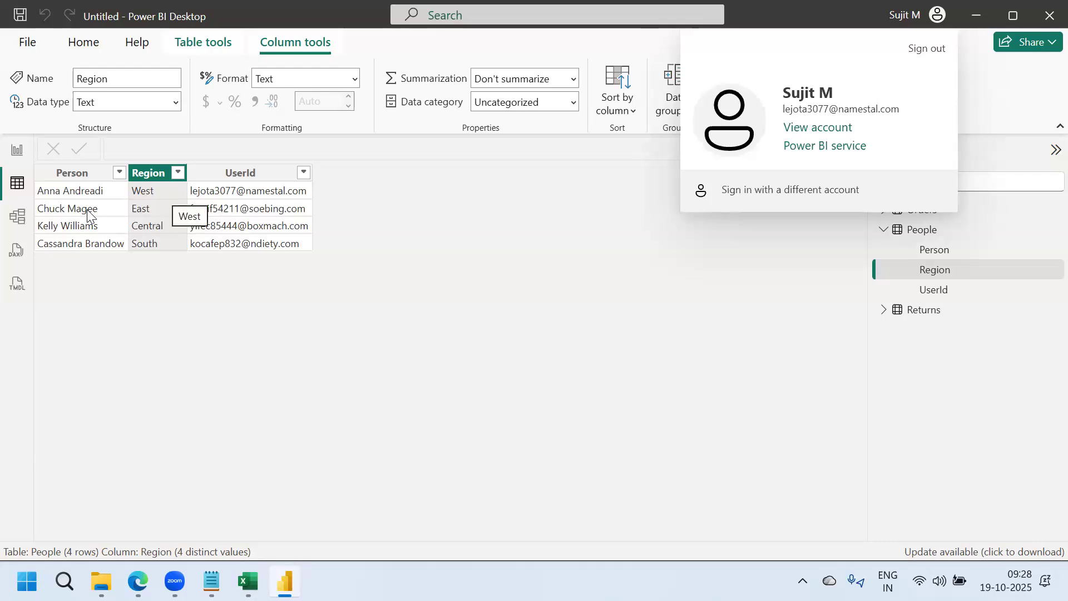
click(17, 216)
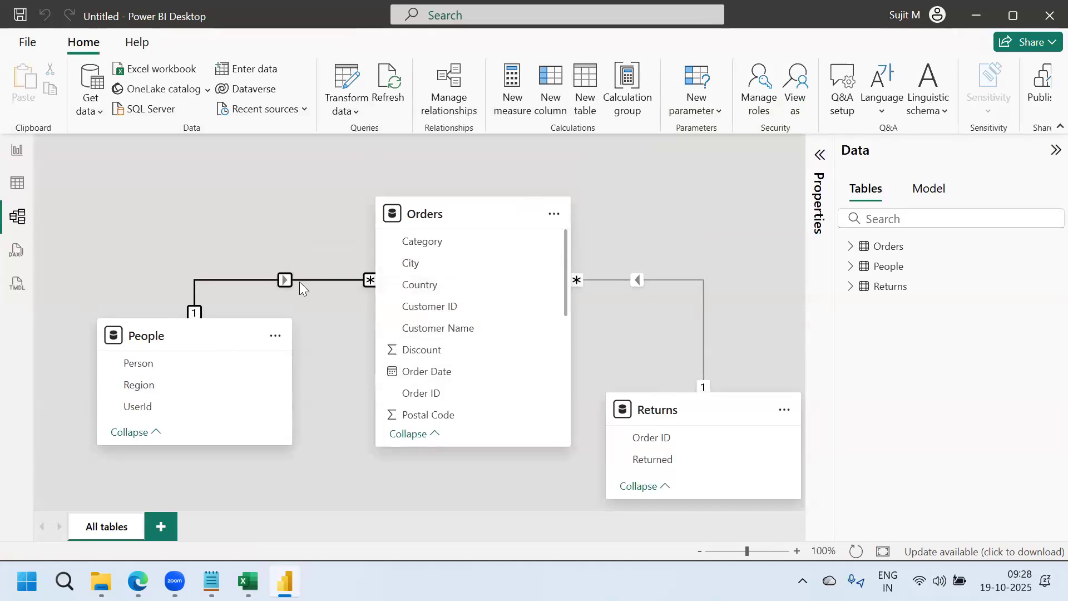
click(18, 184)
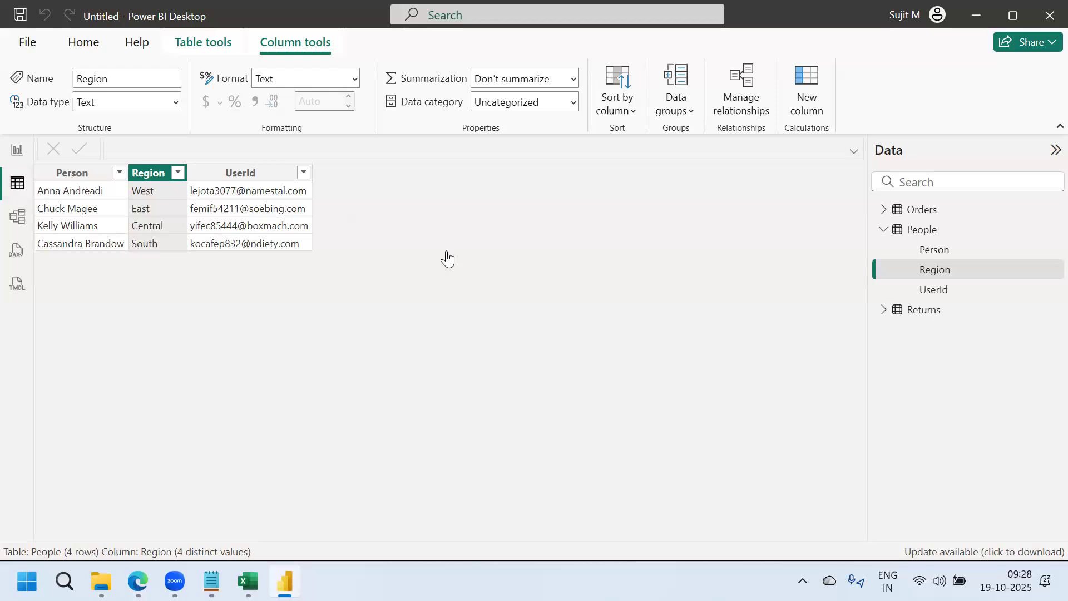
click(922, 209)
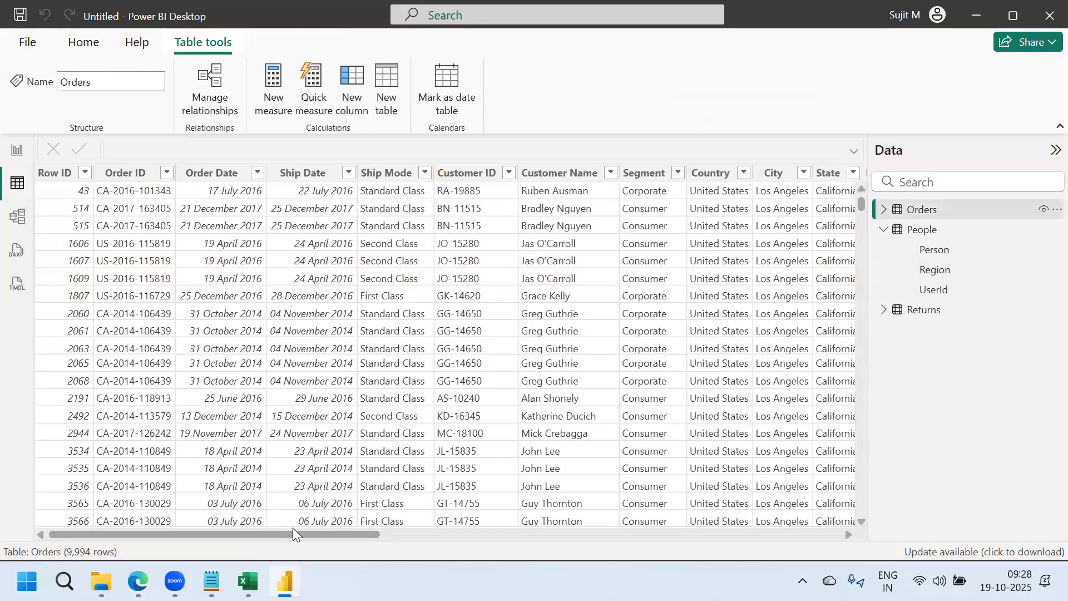
drag(304, 533, 482, 527)
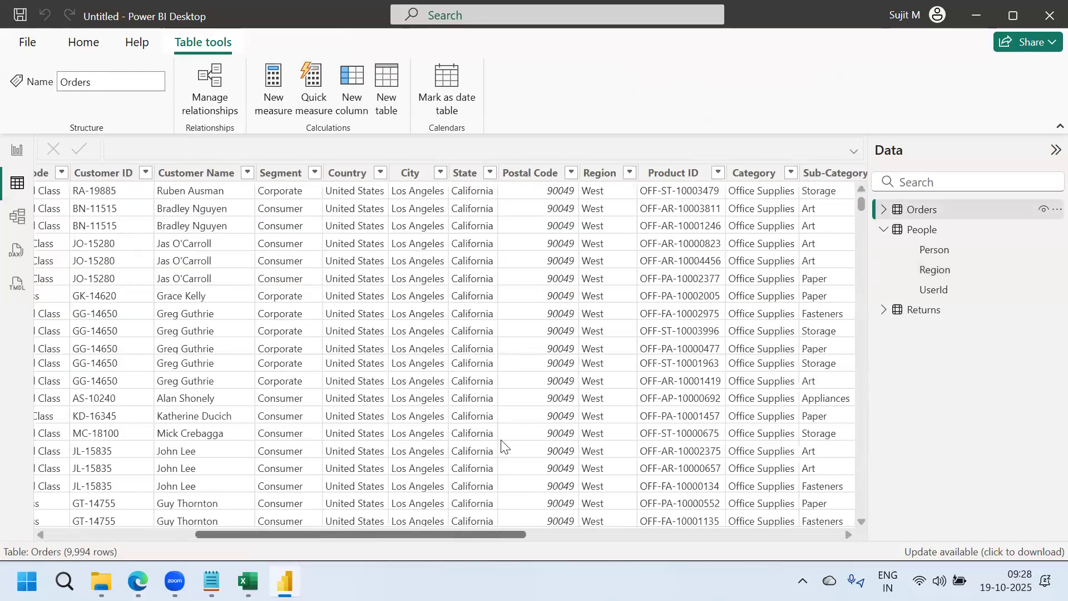
click(542, 172)
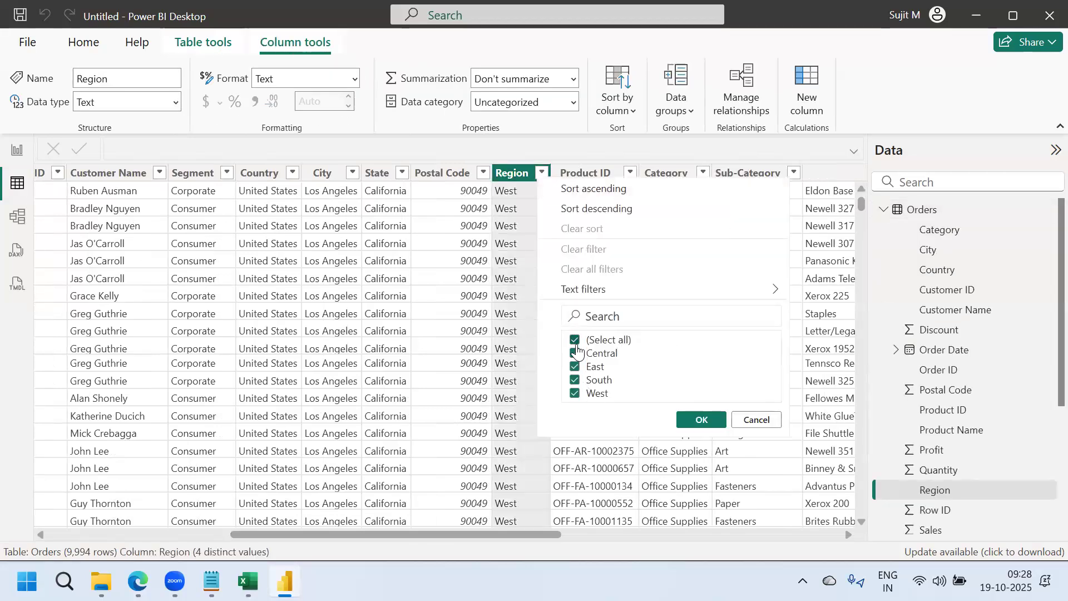
click(576, 342)
click(575, 393)
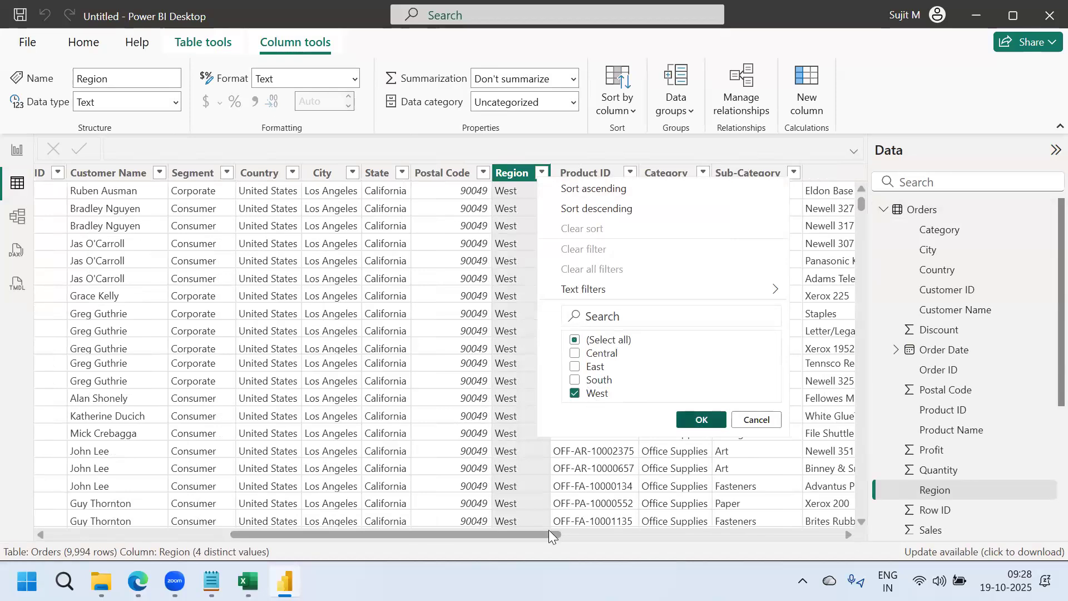
drag(547, 534, 913, 473)
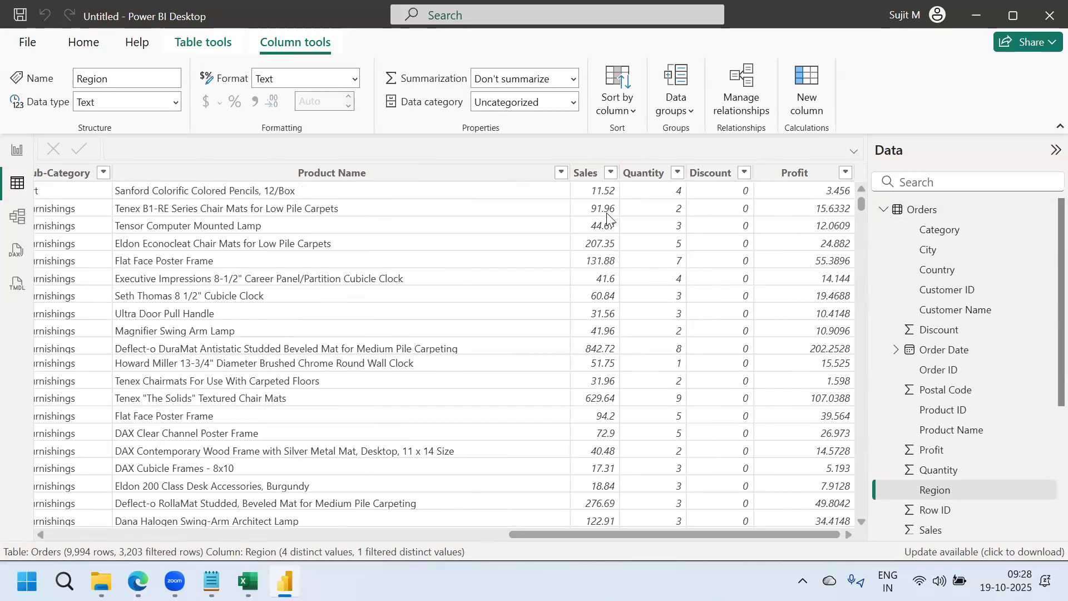
click(584, 174)
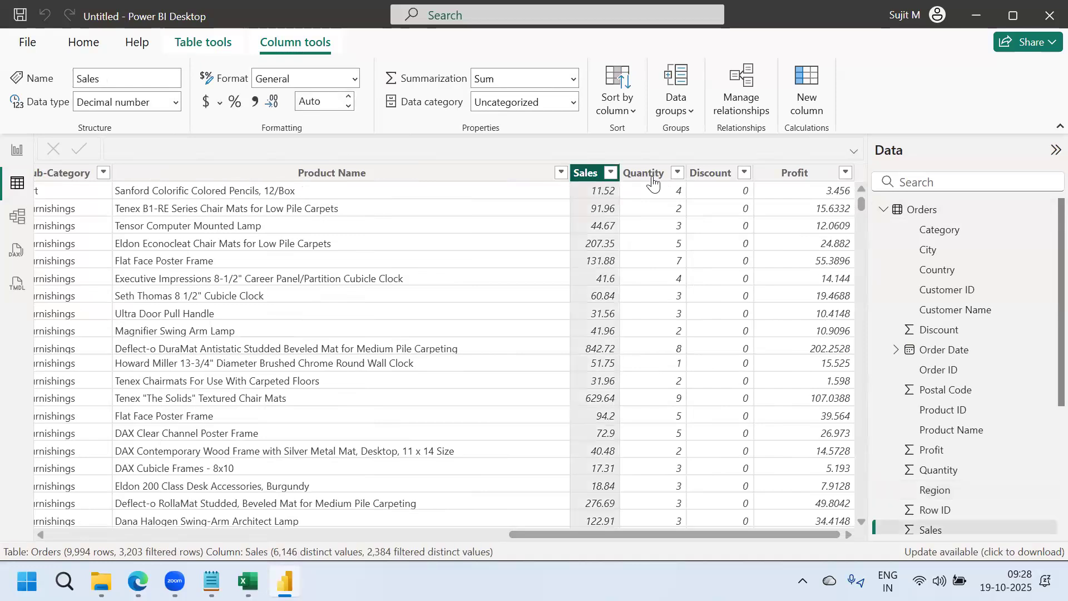
click(646, 177)
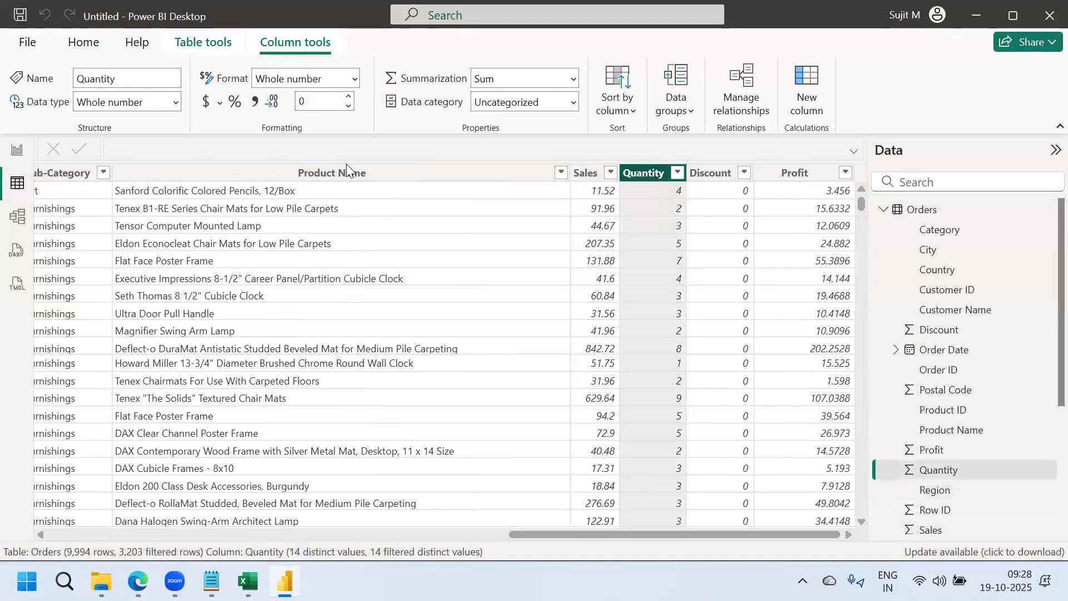
click(18, 150)
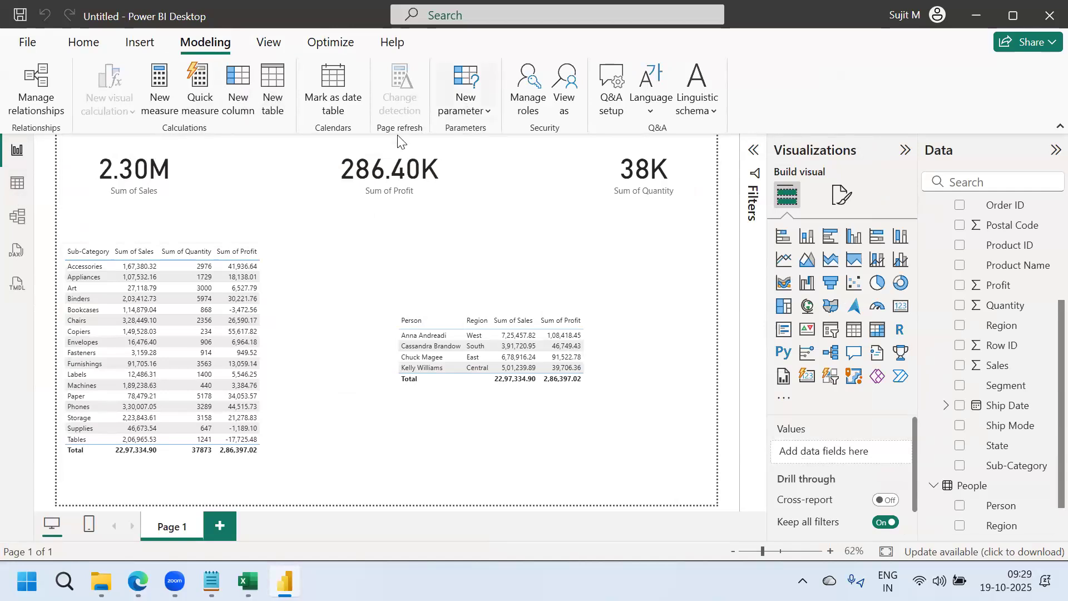
Review the user role's People table rule, then collapse the Visualizations and Data panes
click(532, 93)
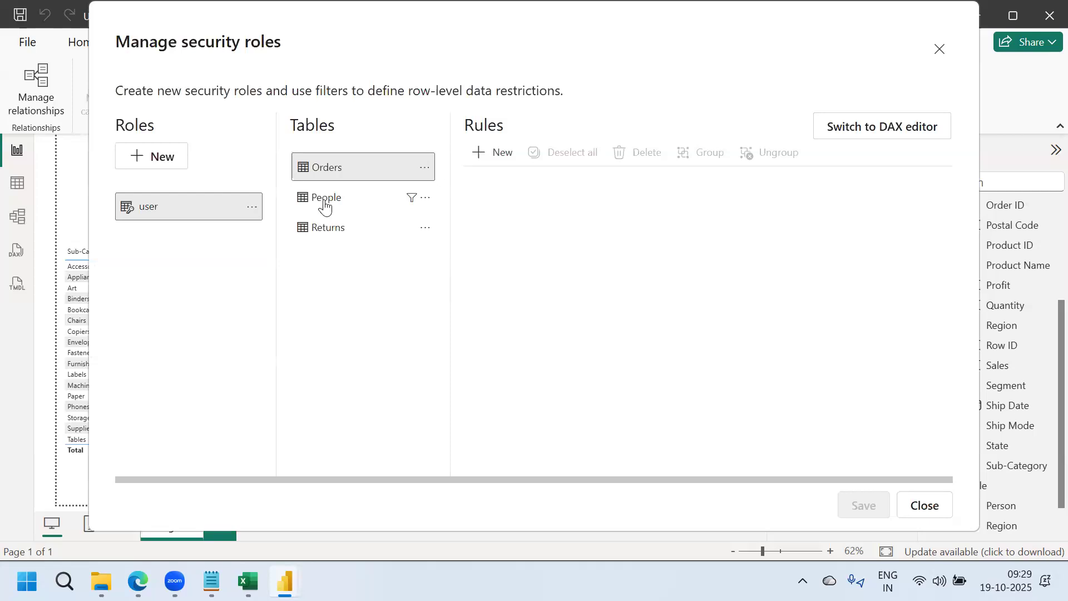
click(325, 206)
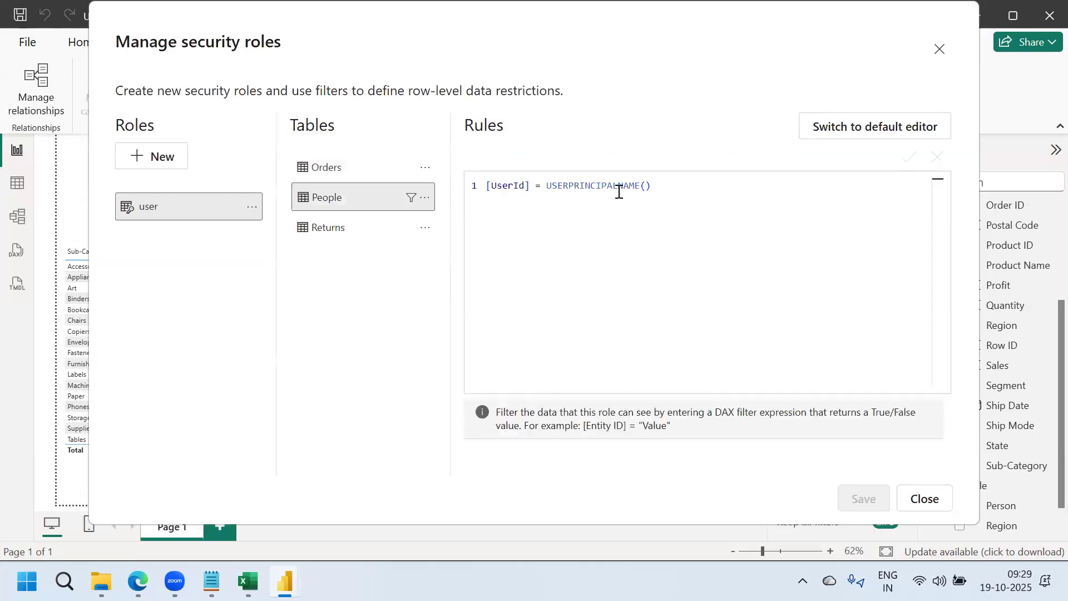
click(925, 499)
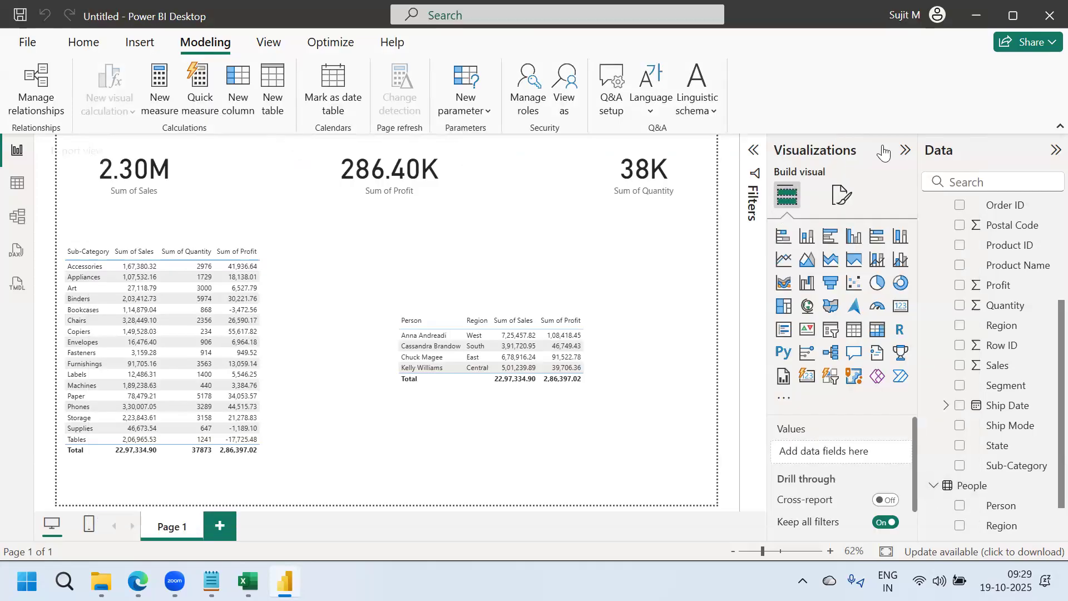
click(905, 152)
click(1055, 151)
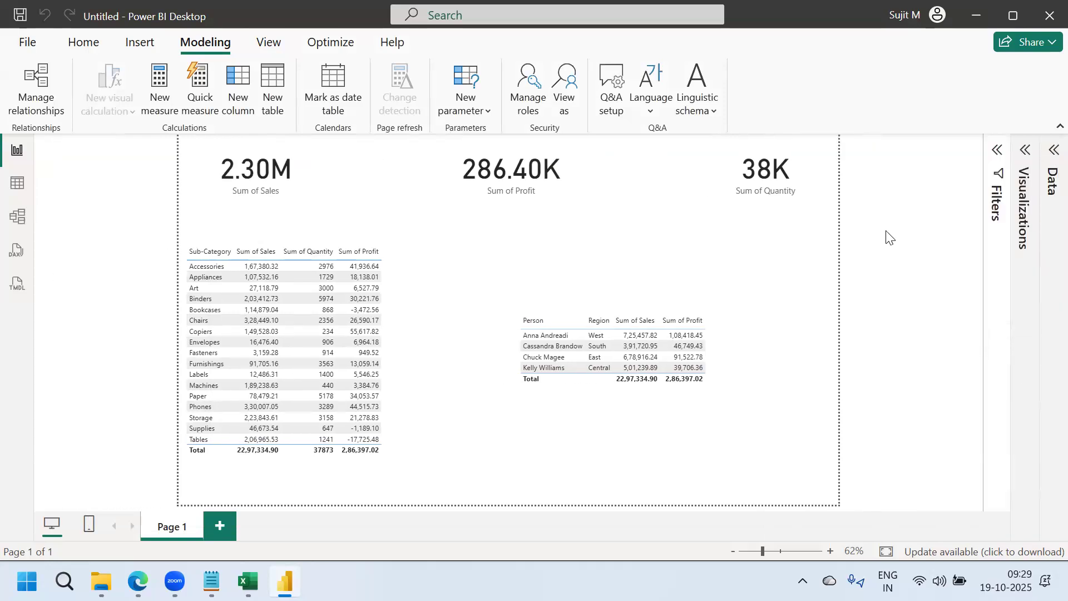
Start publishing, agree to save first, and browse this device for a save location
click(83, 43)
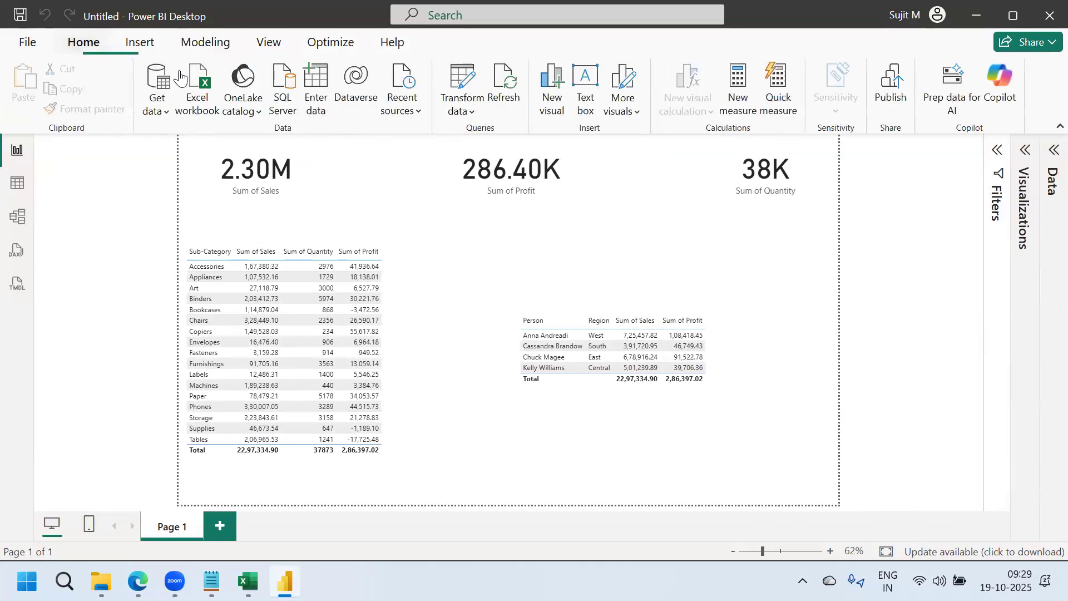
click(891, 86)
click(596, 321)
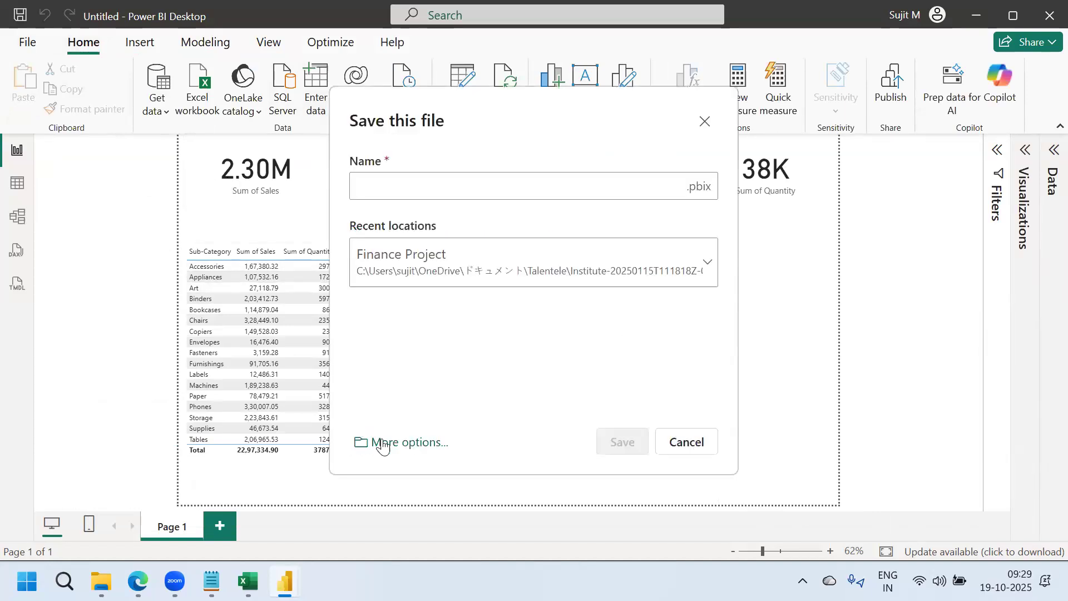
click(382, 443)
click(257, 304)
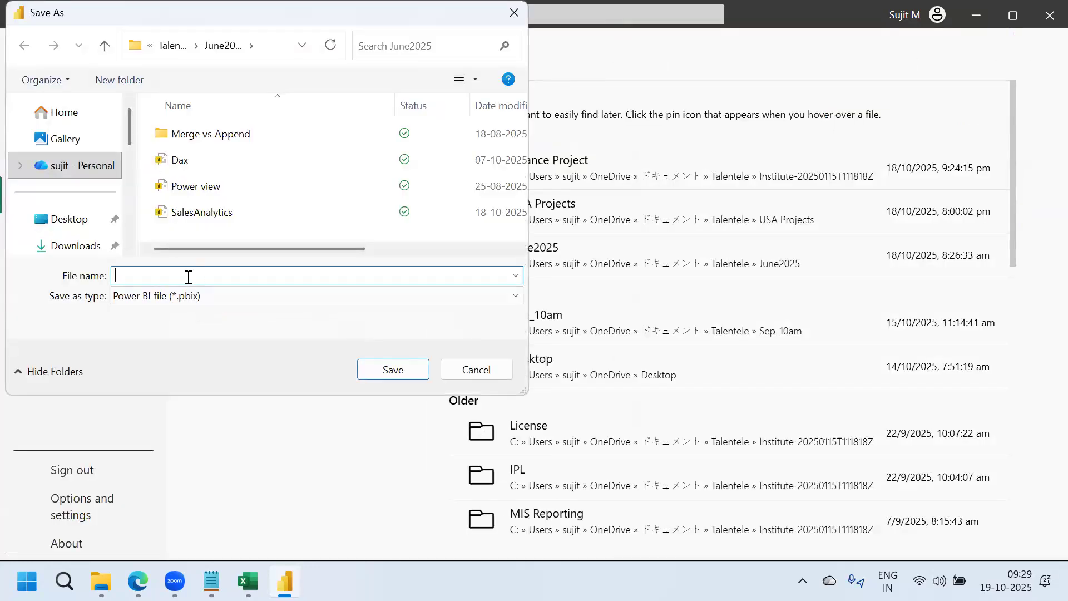
Name the report file June_RLS and save it
key(Caps_Lock)
text(RLS)
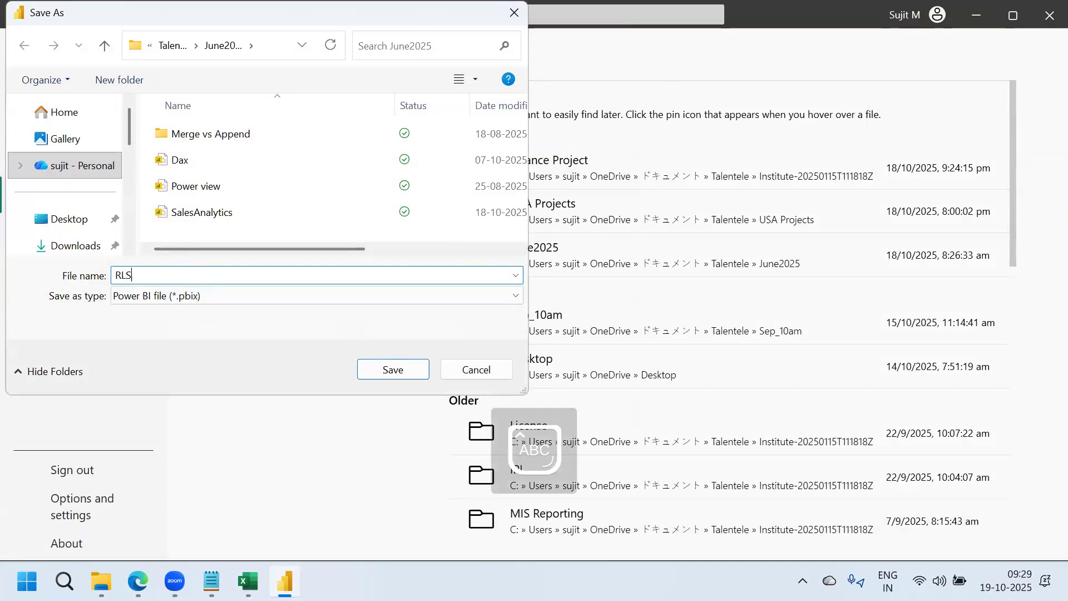
key(BackSpace)
key(BackSpace)
key(BackSpace)
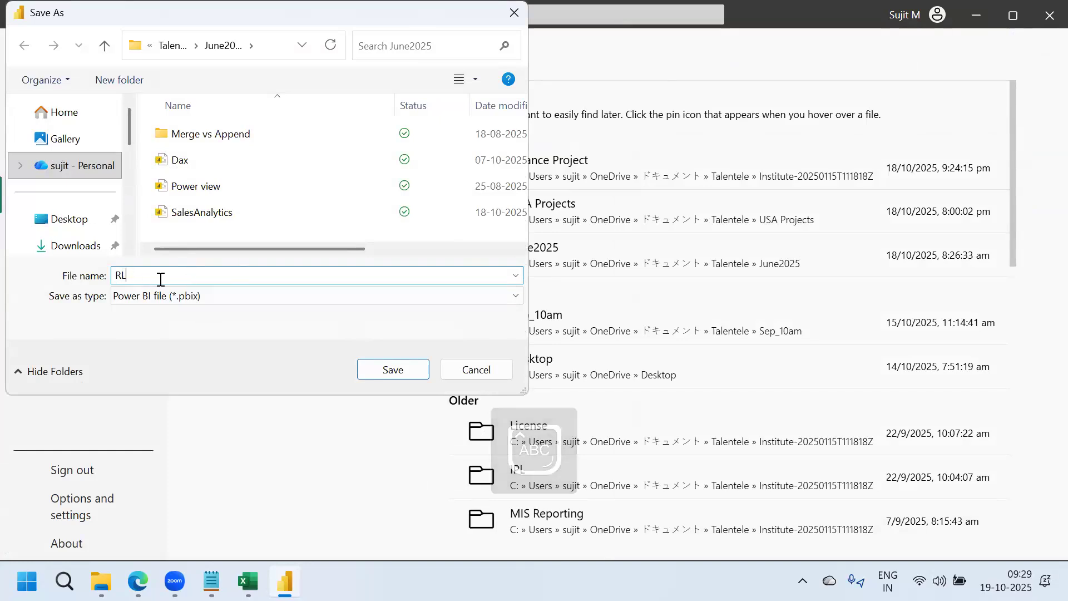
text(J)
key(Caps_Lock)
text(une)
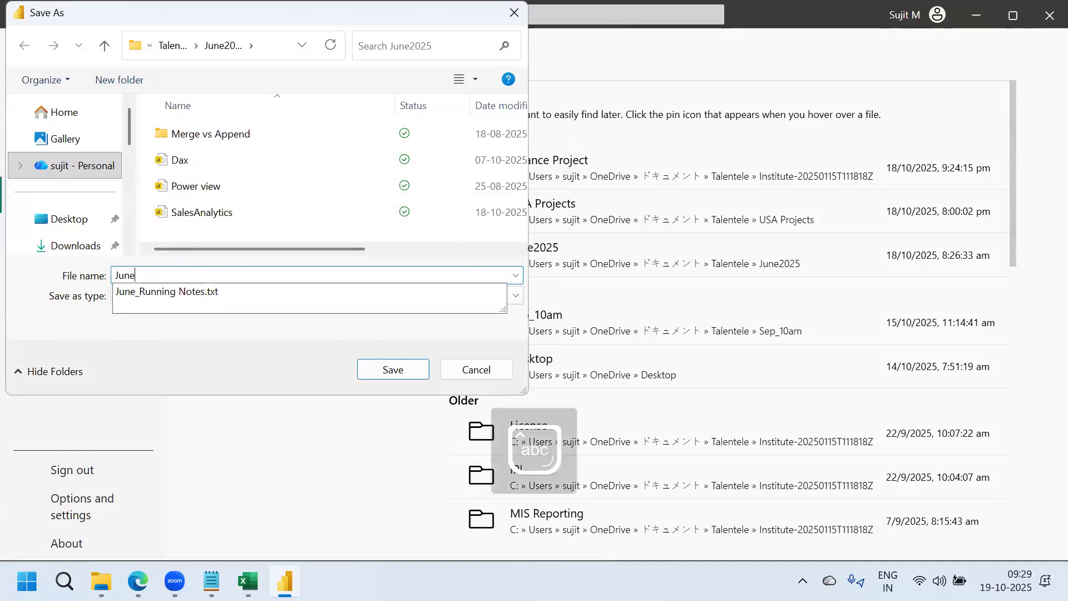
text(_)
key(Caps_Lock)
text(RLS)
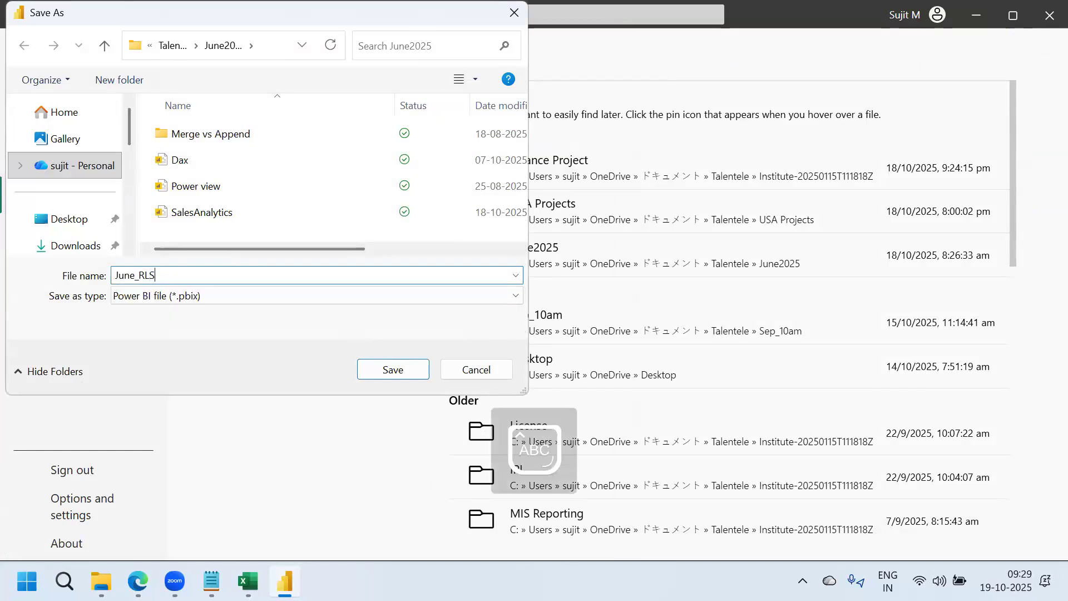
click(396, 369)
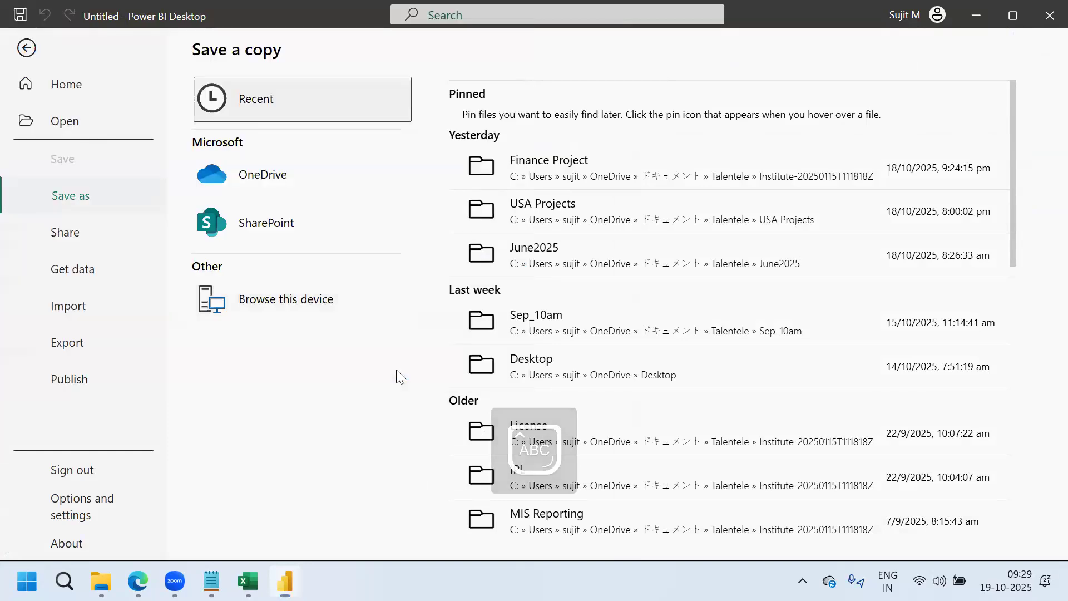
Publish June_RLS to the june- SalesAnalytics- DEV workspace and dismiss the success message
click(891, 97)
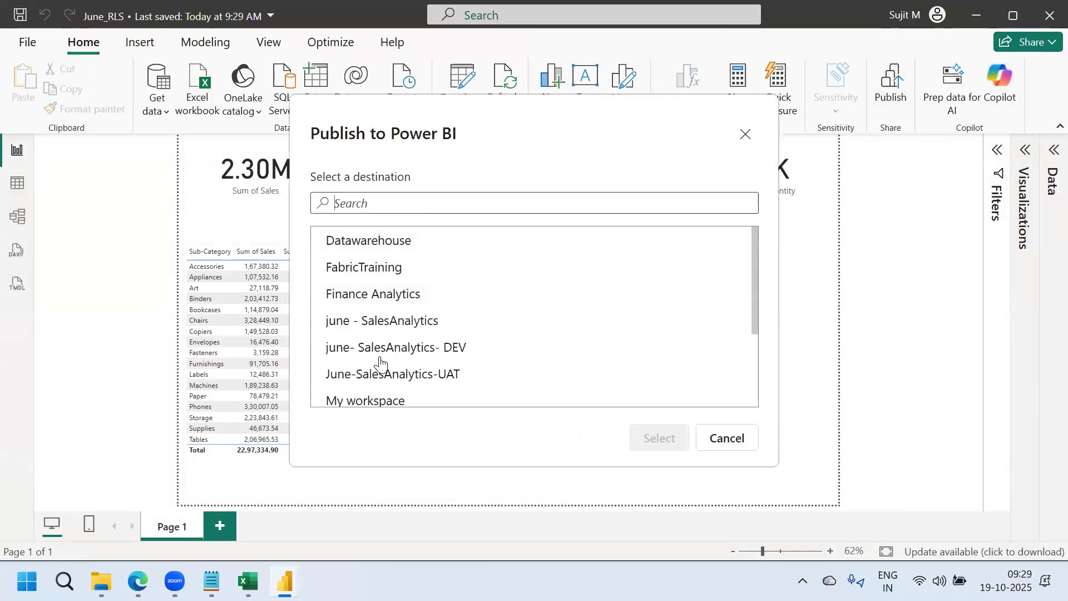
click(362, 348)
click(656, 438)
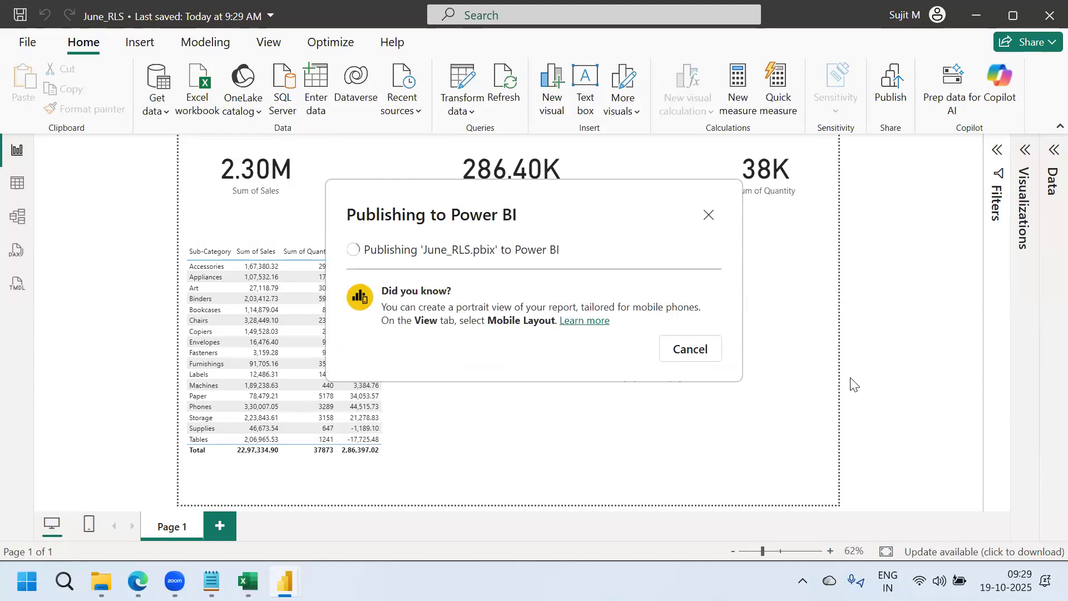
click(674, 400)
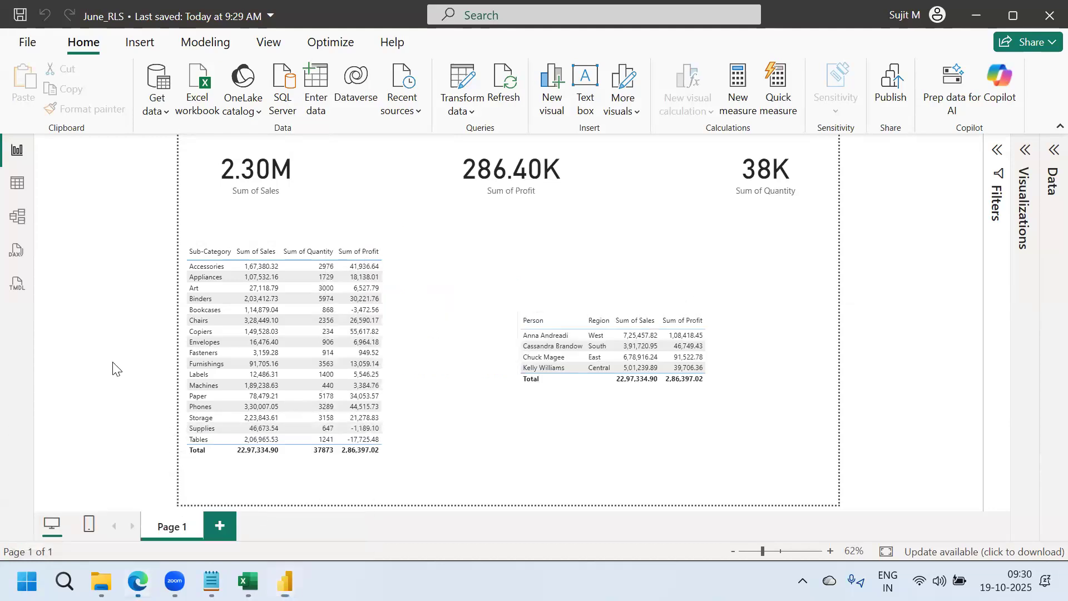
key(alt+Tab)
Open the june- SalesAnalytics- DEV workspace from Workspaces, then bring up the running notes
click(22, 399)
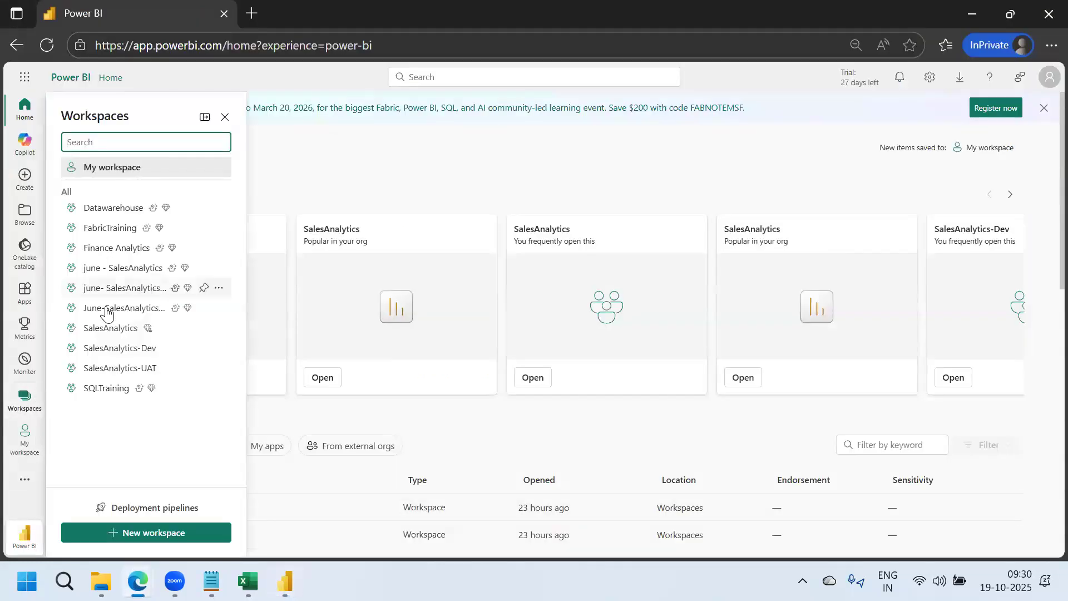
click(142, 290)
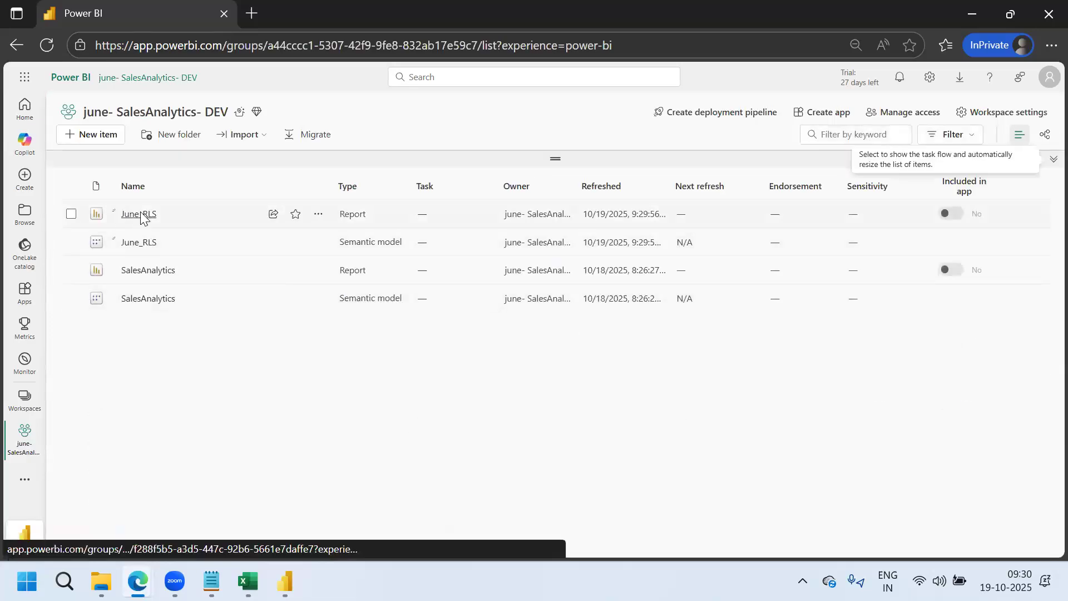
click(212, 581)
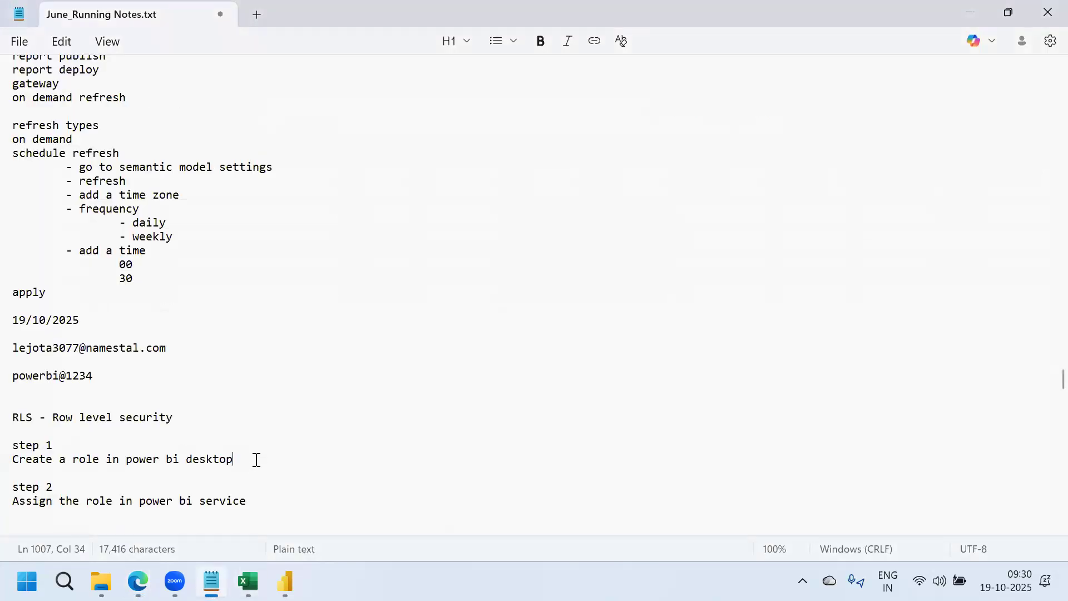
Note the lines 'Modelling tab in ribbon', '-> manage roles' and '-> create new role'
key(Return)
text(mOO)
key(BackSpace)
key(BackSpace)
key(BackSpace)
text(M)
key(Caps_Lock)
text(odelling tab in ribbon)
key(Return)
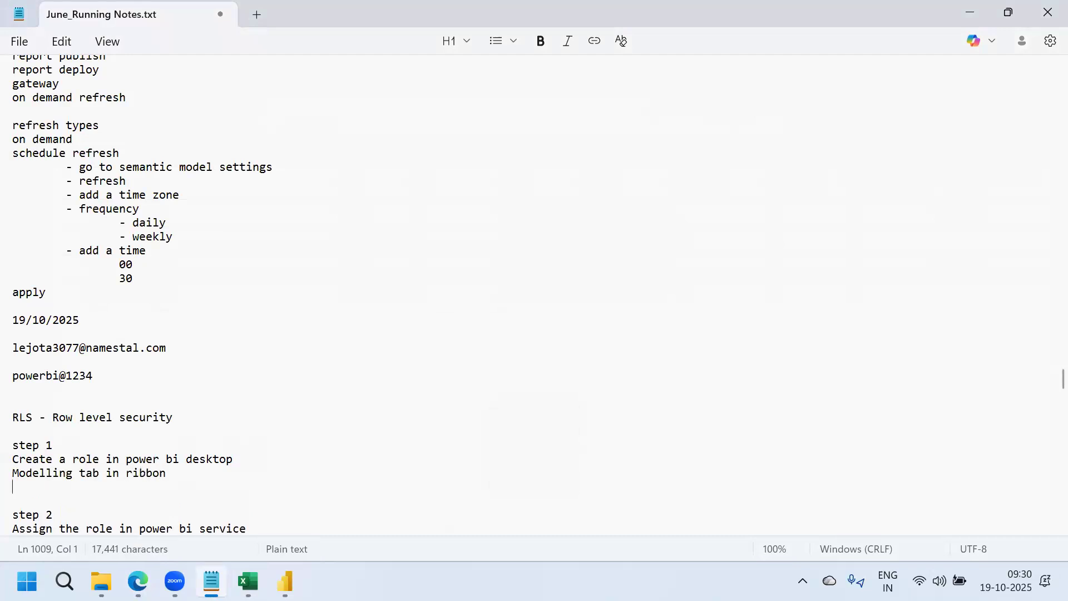
text(-> manage role)
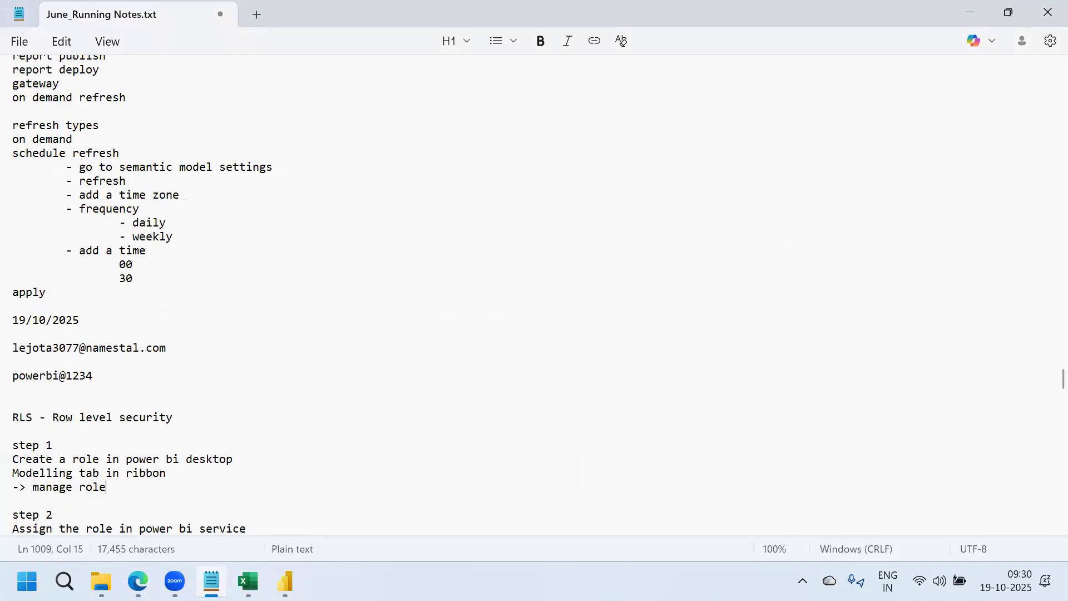
text(s)
key(Return)
text(-> create)
key(BackSpace)
text(new role)
Add '-> select the user table' and '-> userid = userprincipalname()', remove extra blank lines, highlight the function
key(Return)
text(-> select the user table)
key(Return)
text(-)
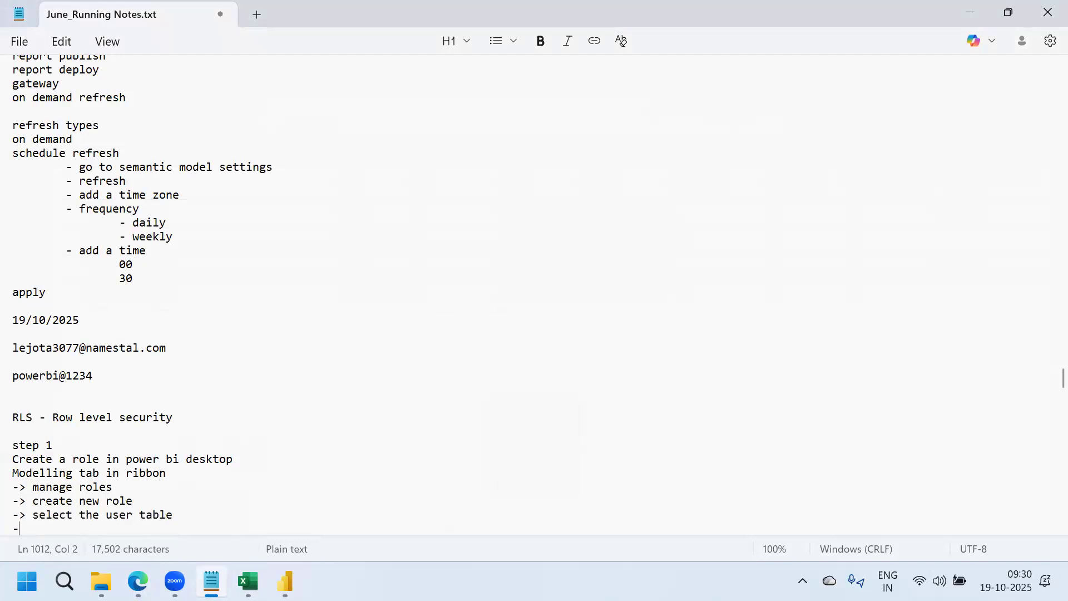
text(>)
key(Return)
key(Return)
key(Return)
key(Return)
key(Return)
click(65, 448)
text(user)
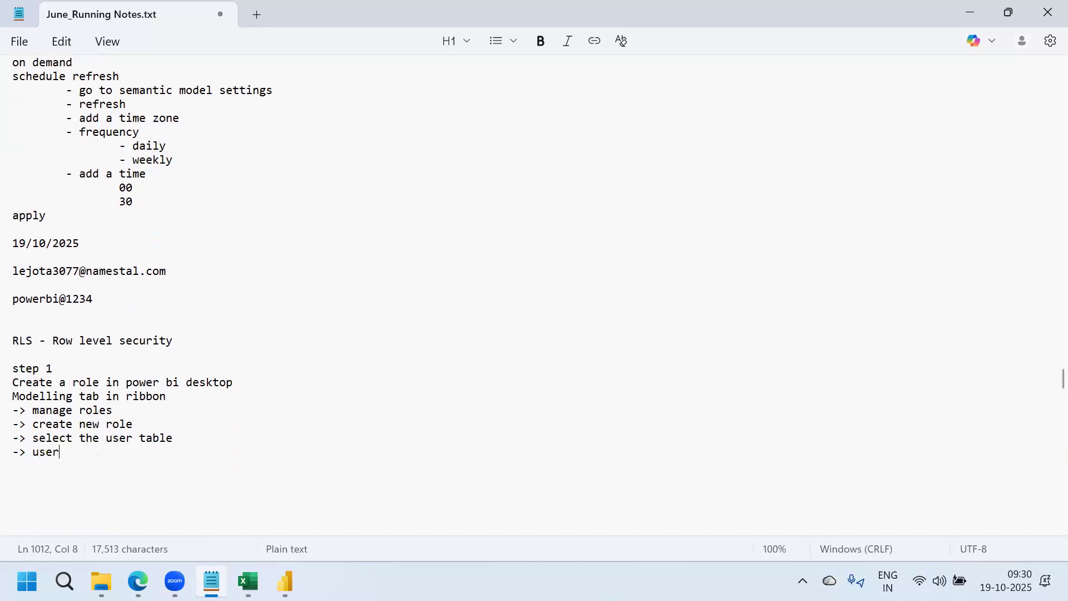
text(id = use)
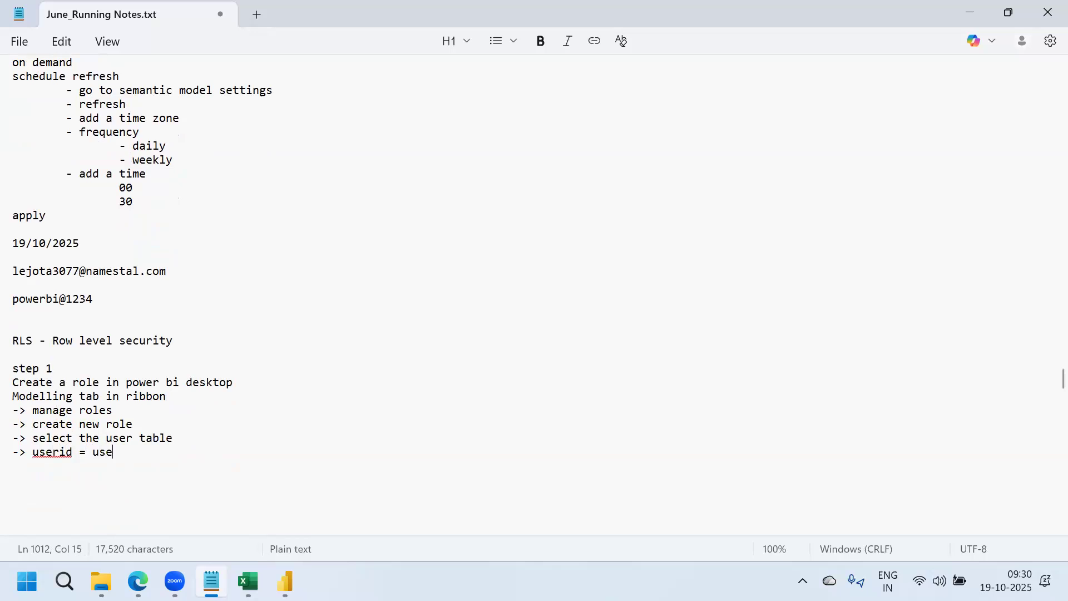
text(rprincipa)
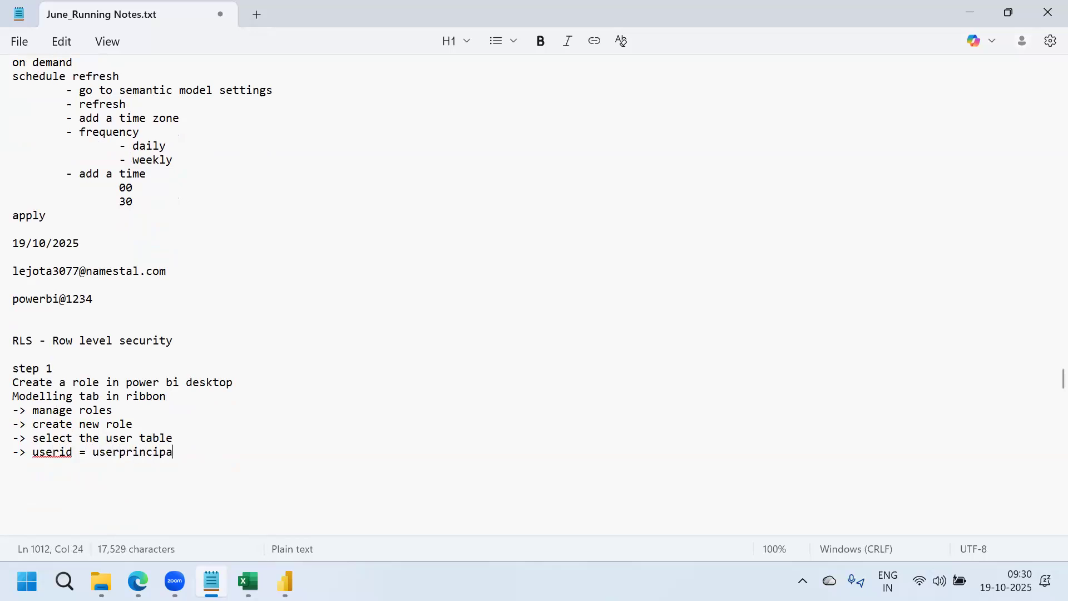
text(lname())
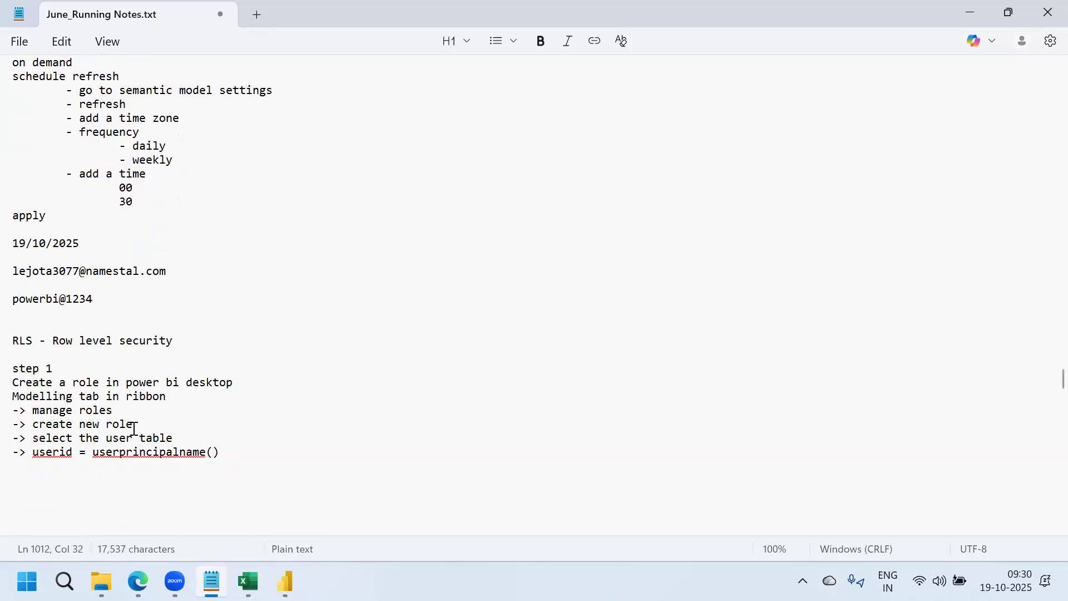
drag(219, 452, 92, 452)
click(239, 453)
key(Delete)
key(Delete)
key(Delete)
key(Delete)
drag(92, 451, 240, 464)
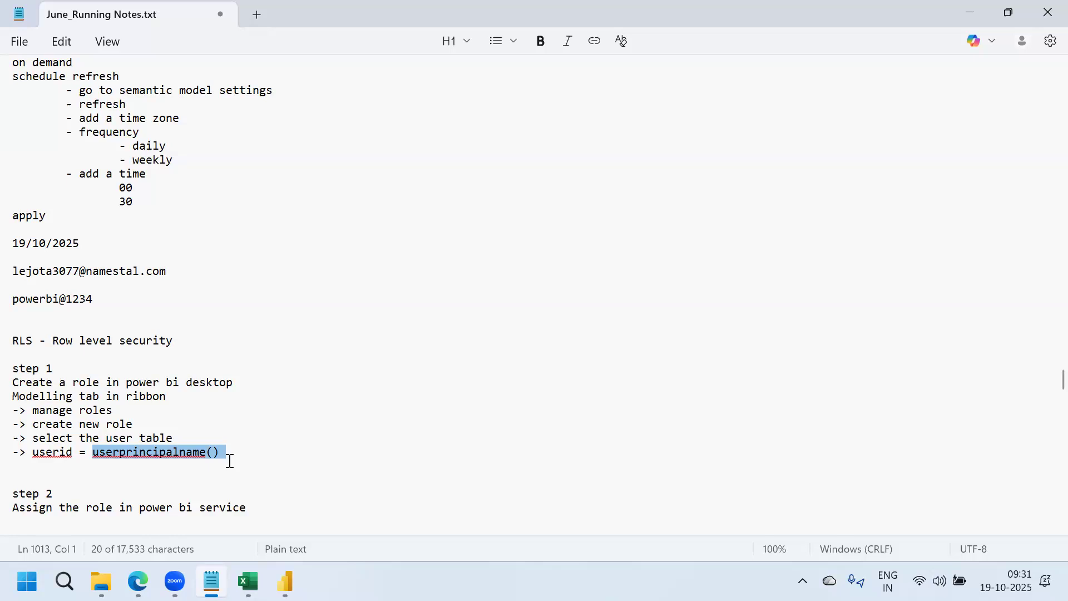
click(248, 582)
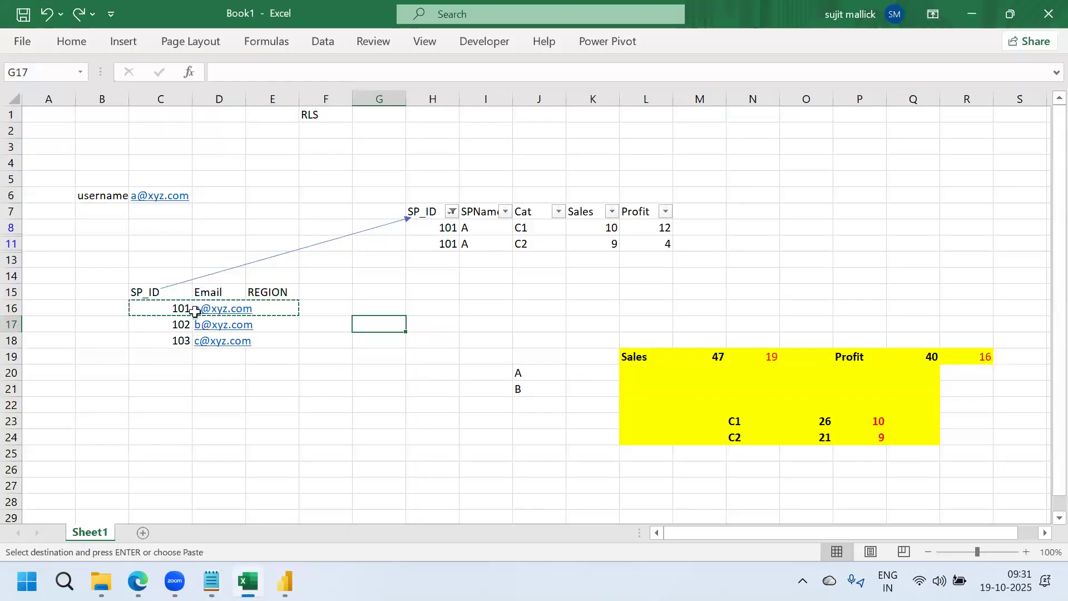
Highlight the filtered sales table H7:L11, then return to the Power BI workspace in Edge
drag(427, 215, 668, 242)
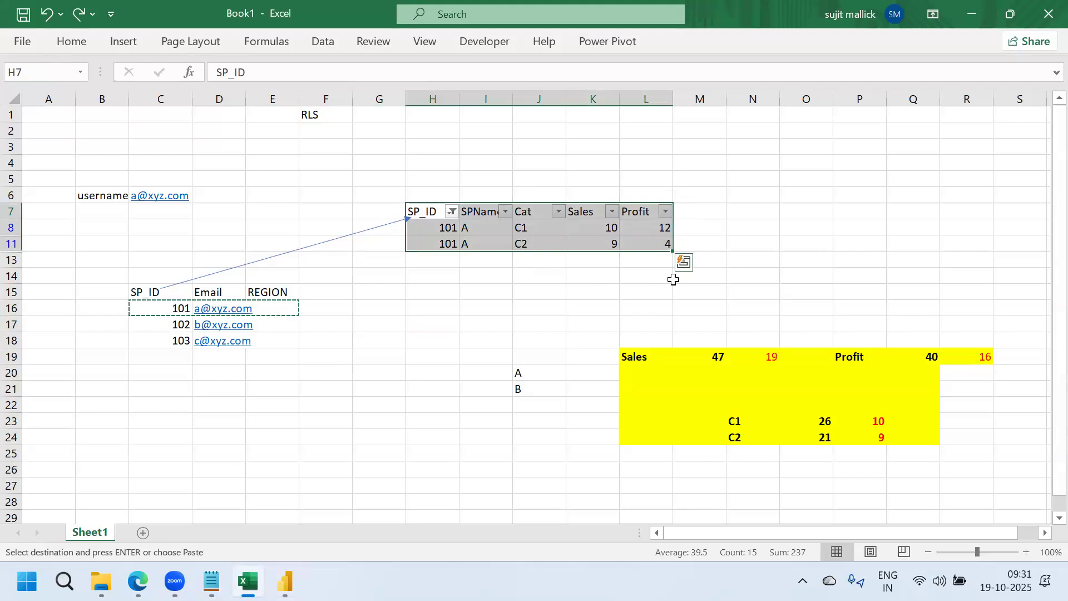
click(461, 338)
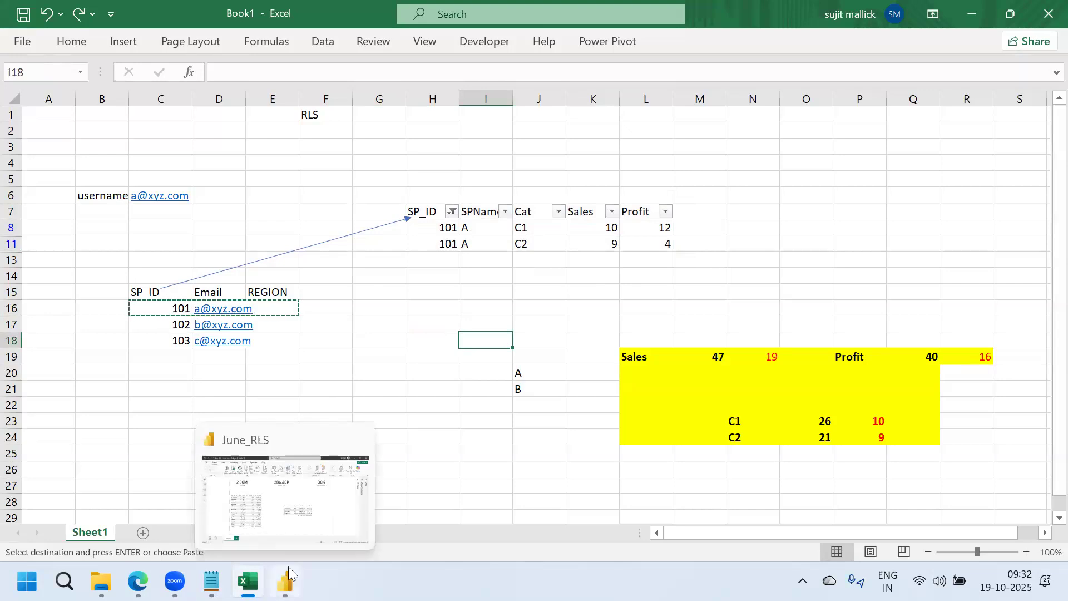
mouse_move(138, 581)
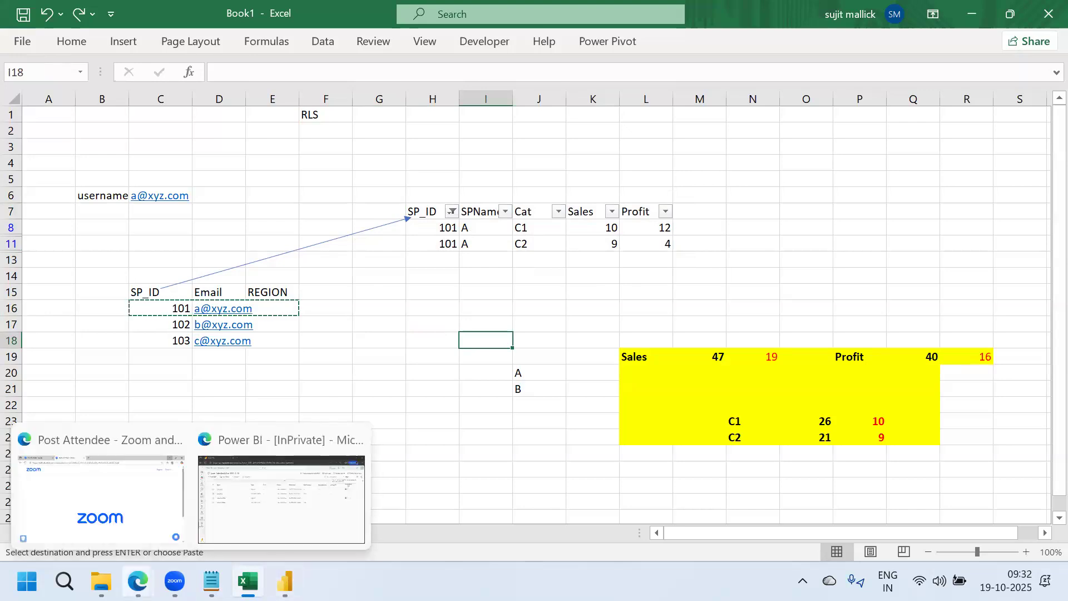
click(239, 531)
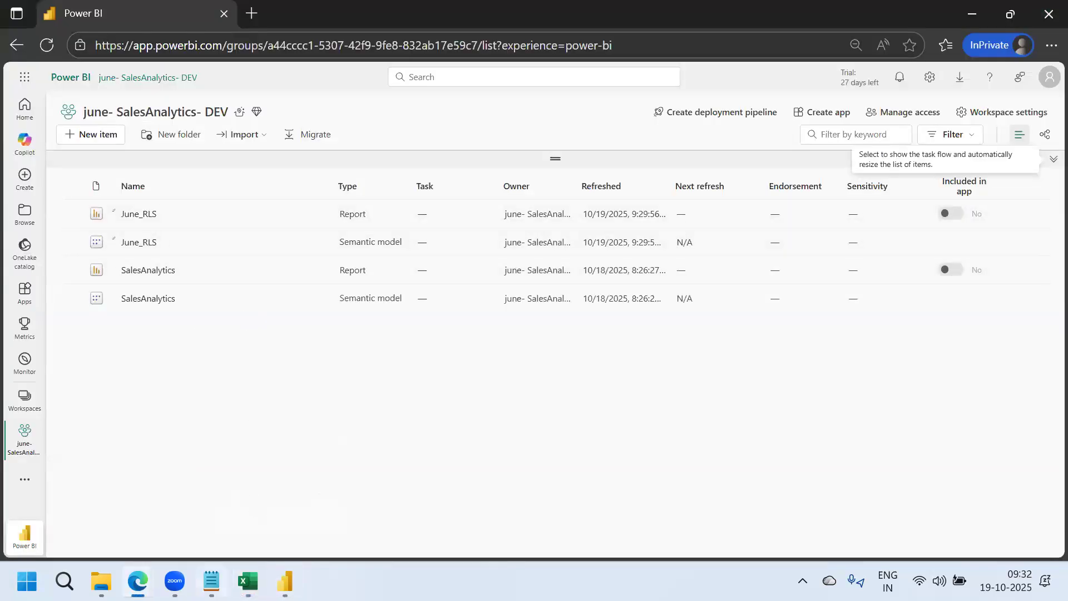
Tidy the blank lines after the step 2 note in the running notes
click(212, 582)
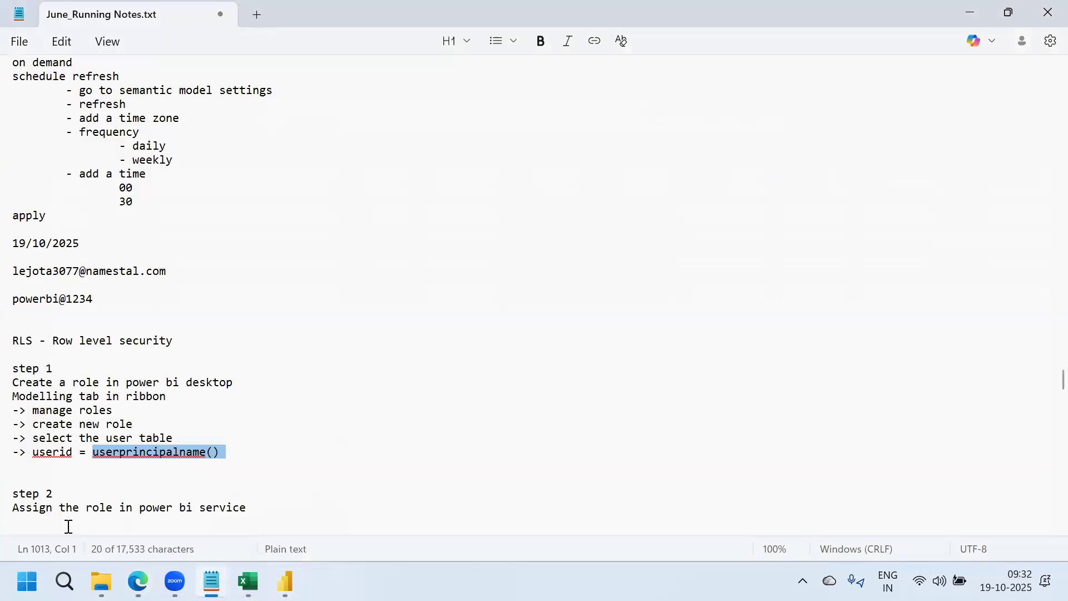
click(276, 505)
key(Return)
key(Return)
key(Return)
key(Return)
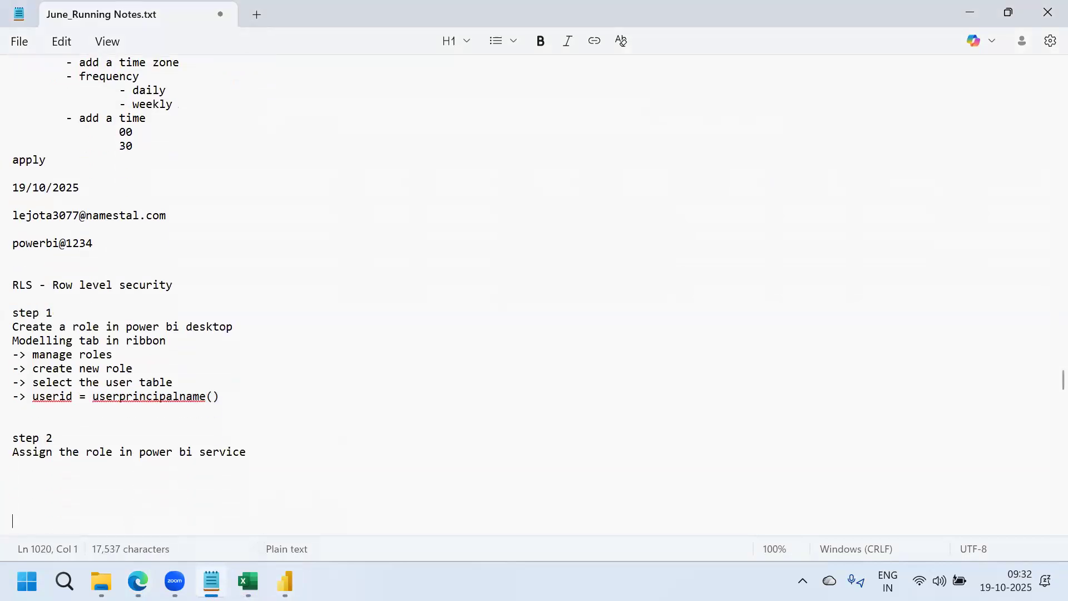
key(BackSpace)
key(BackSpace)
key(BackSpace)
key(BackSpace)
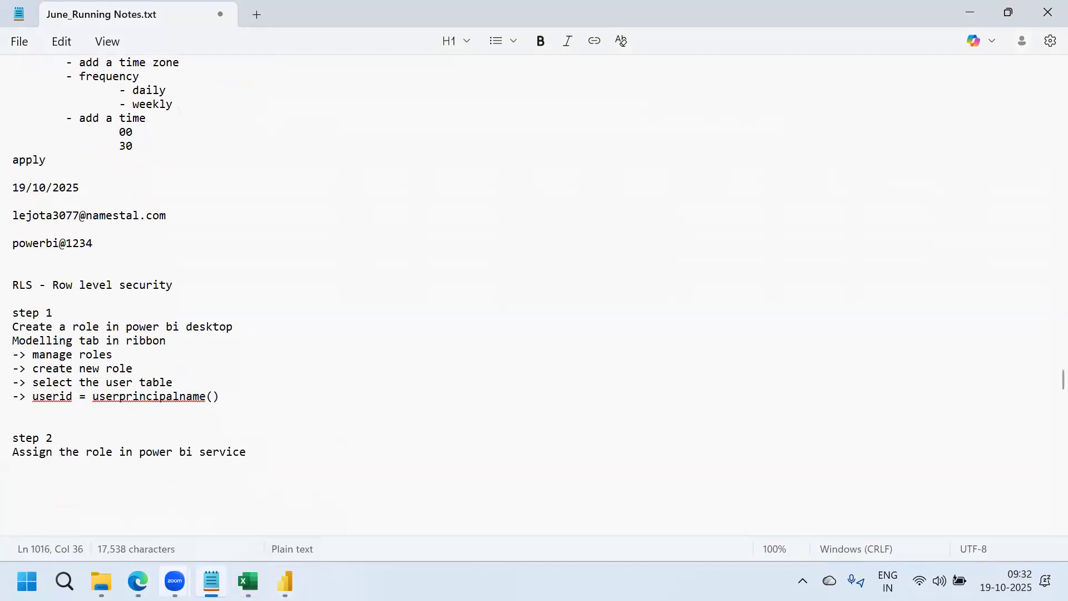
Back in the workspace, open the June_RLS semantic model's More options menu
mouse_move(175, 581)
mouse_move(138, 582)
click(281, 495)
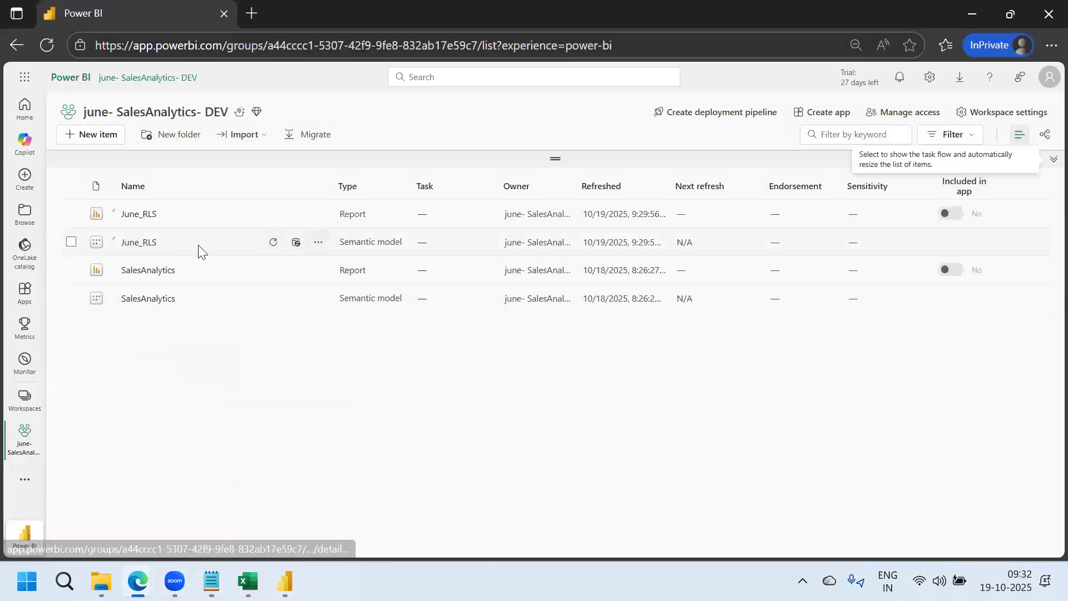
click(318, 243)
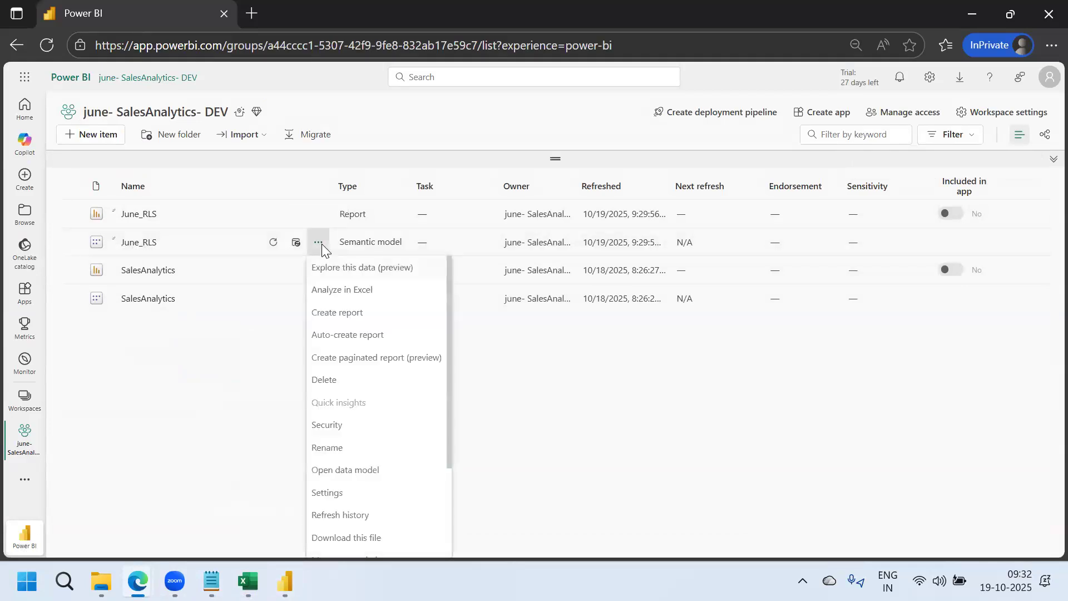
click(327, 427)
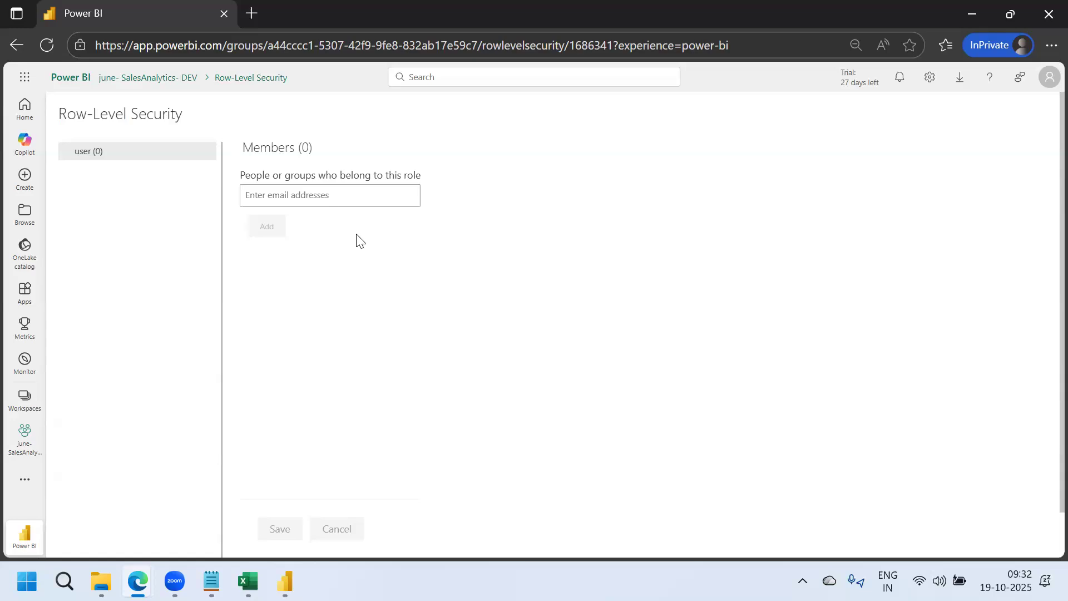
click(24, 396)
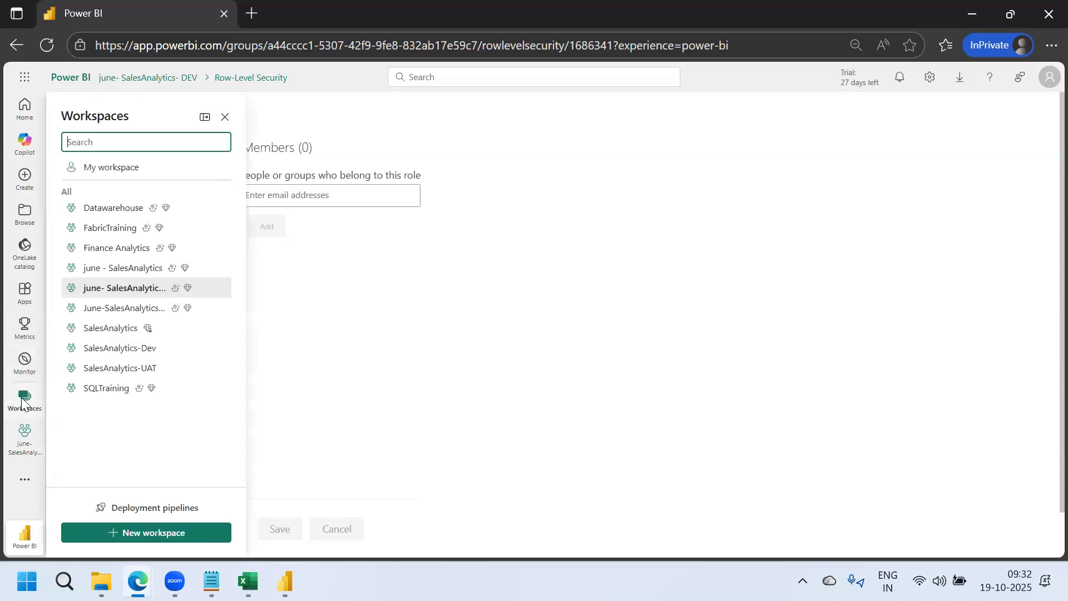
click(132, 290)
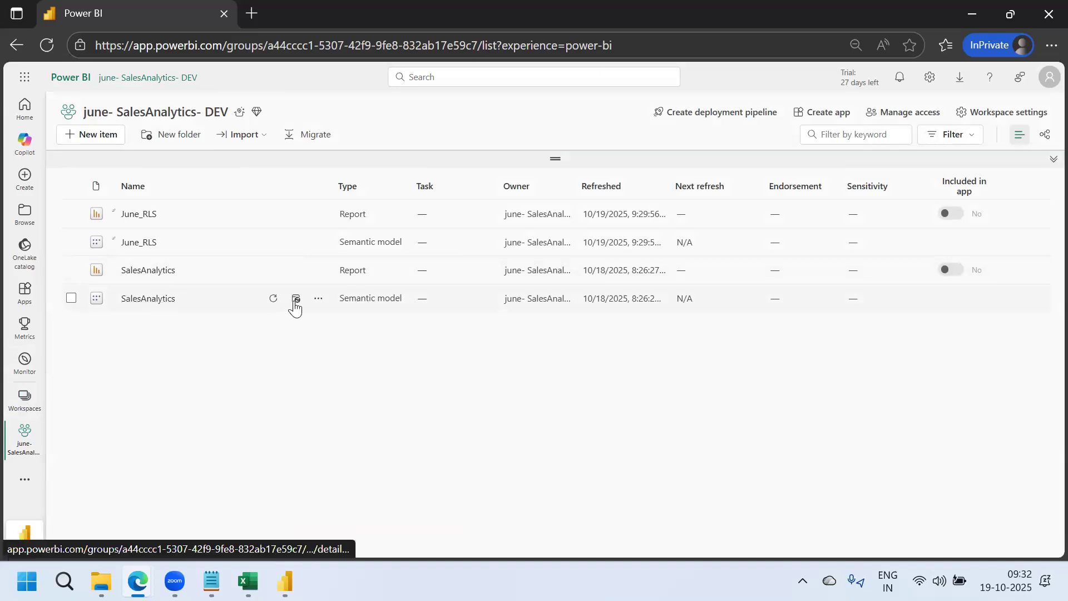
click(319, 301)
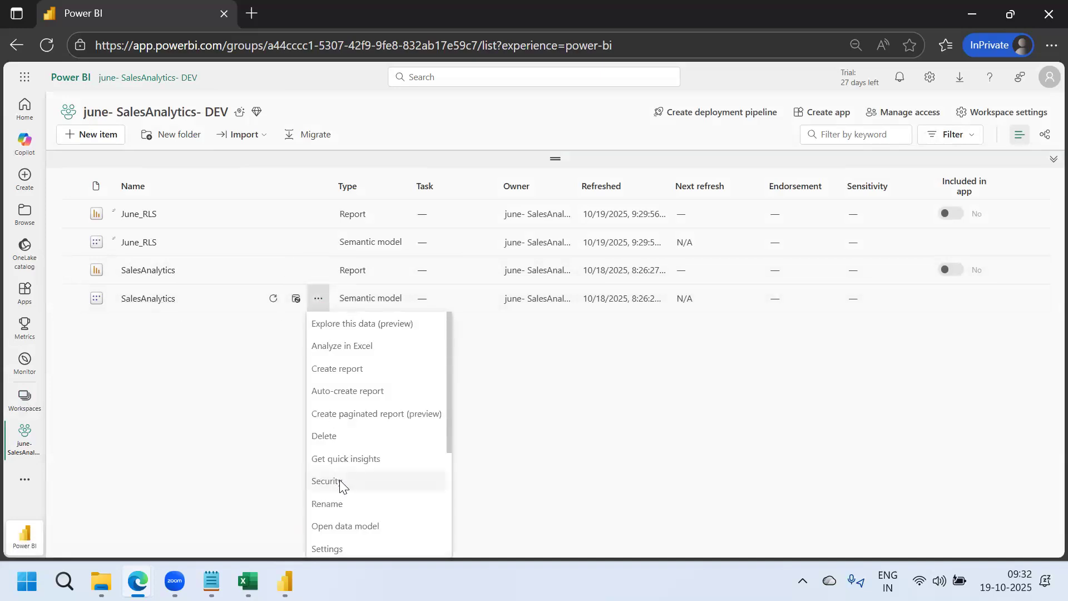
click(341, 481)
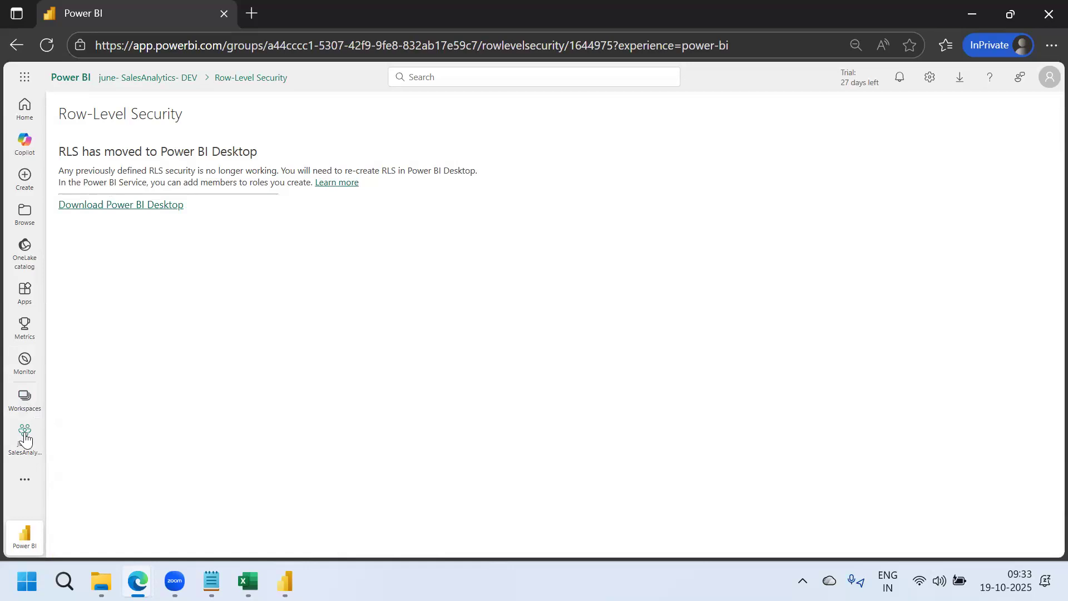
click(25, 399)
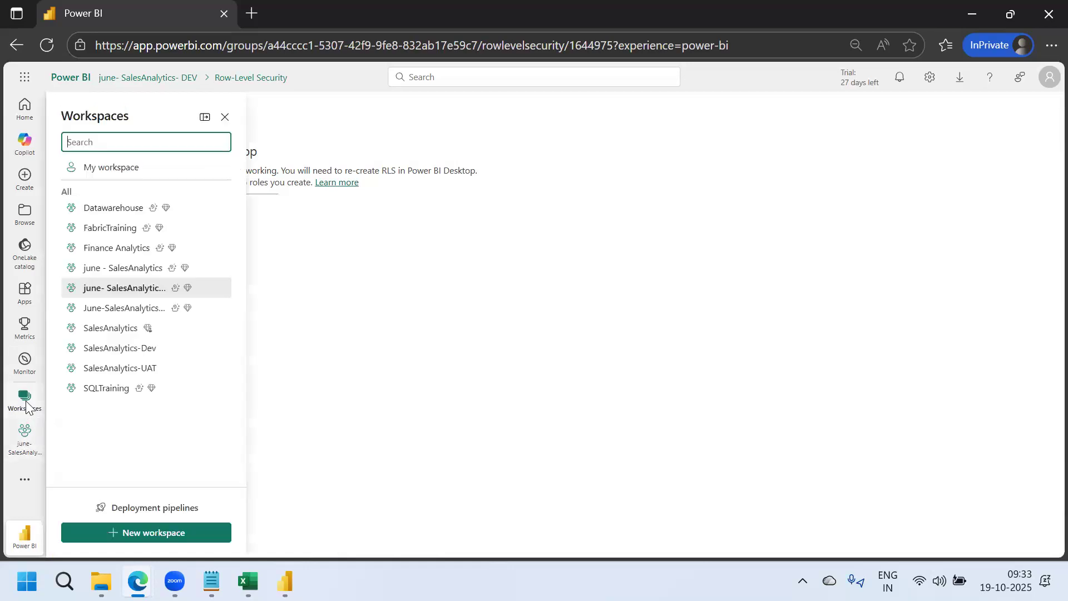
click(160, 270)
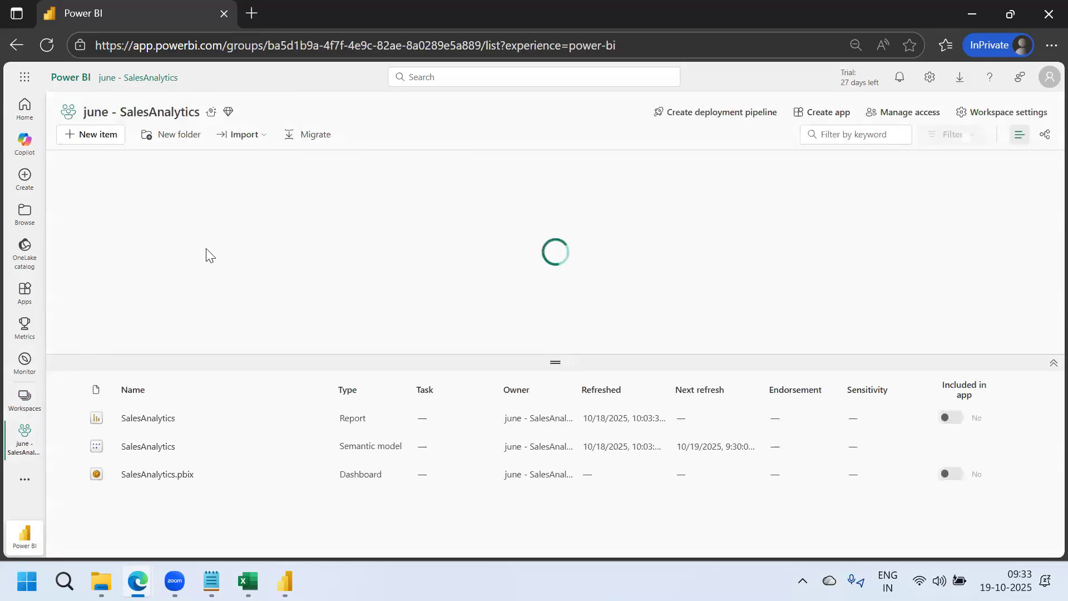
click(25, 398)
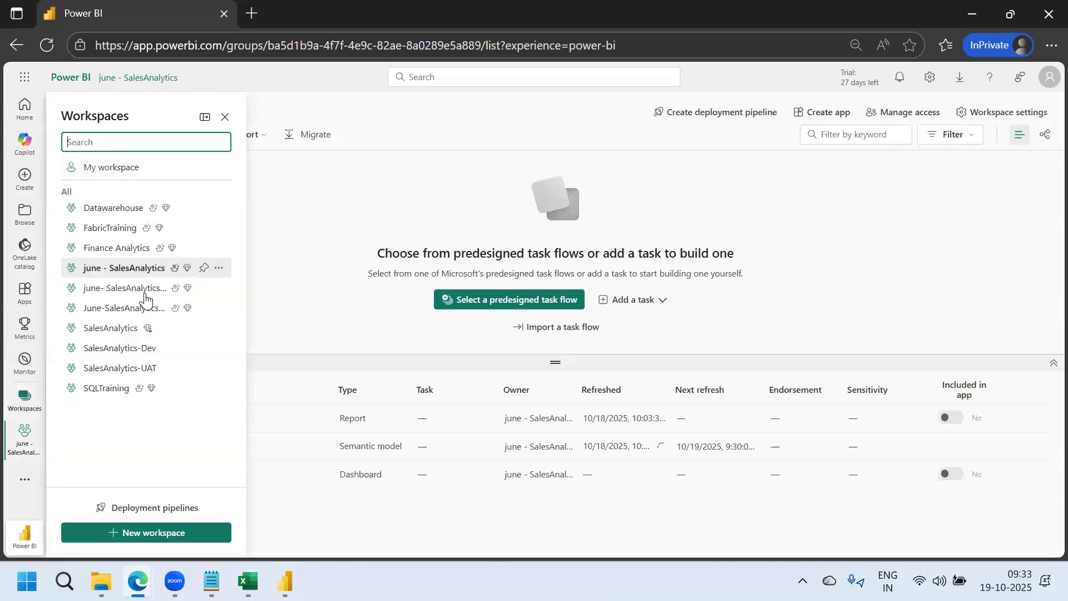
click(142, 293)
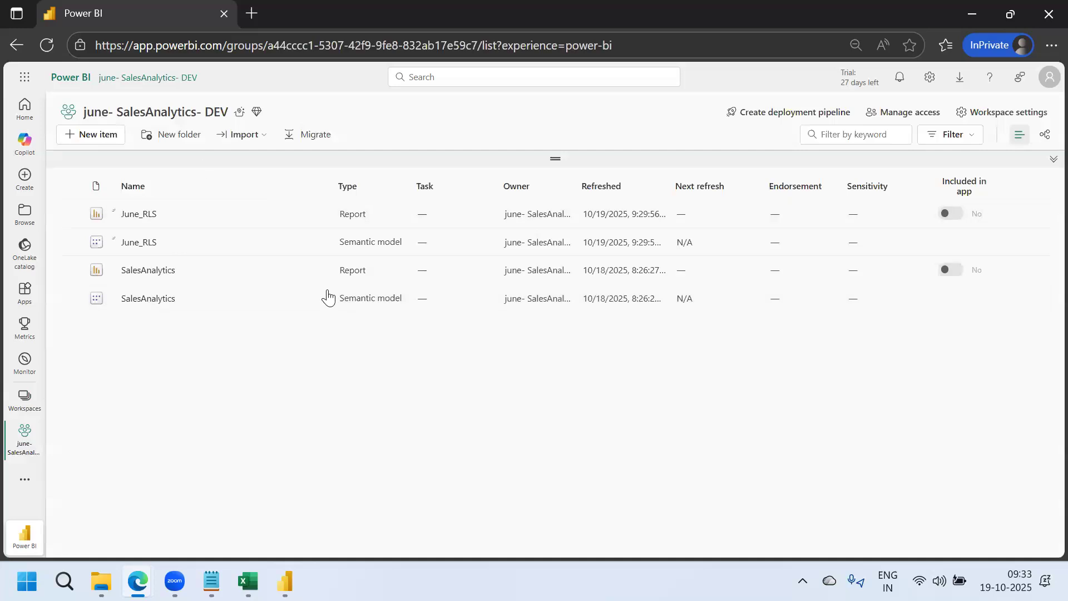
click(318, 242)
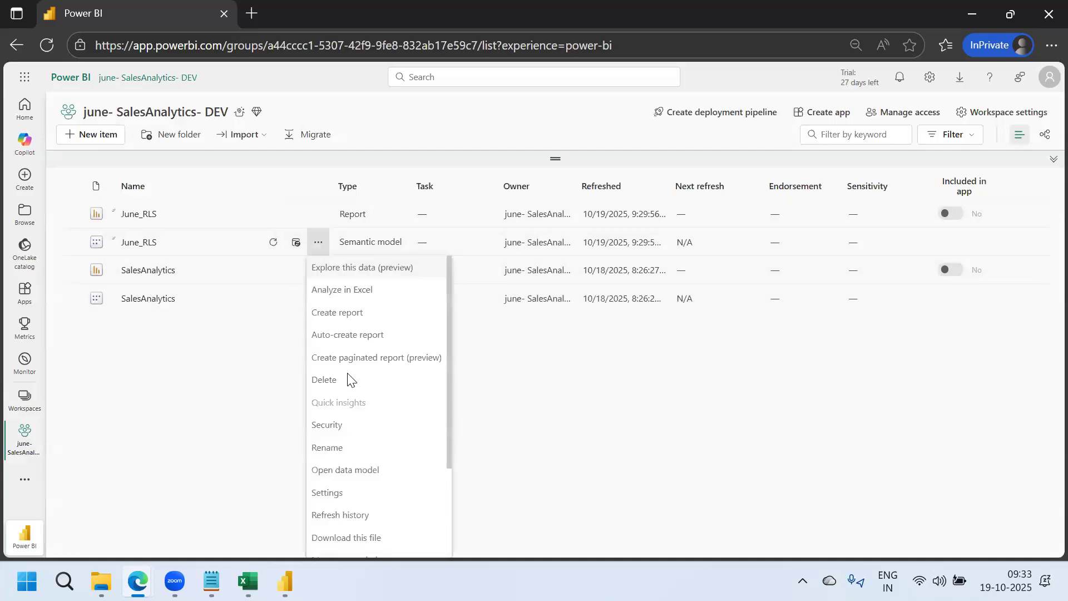
Open Security for June_RLS, click the member box, and select the account e-mail in the notes
click(349, 426)
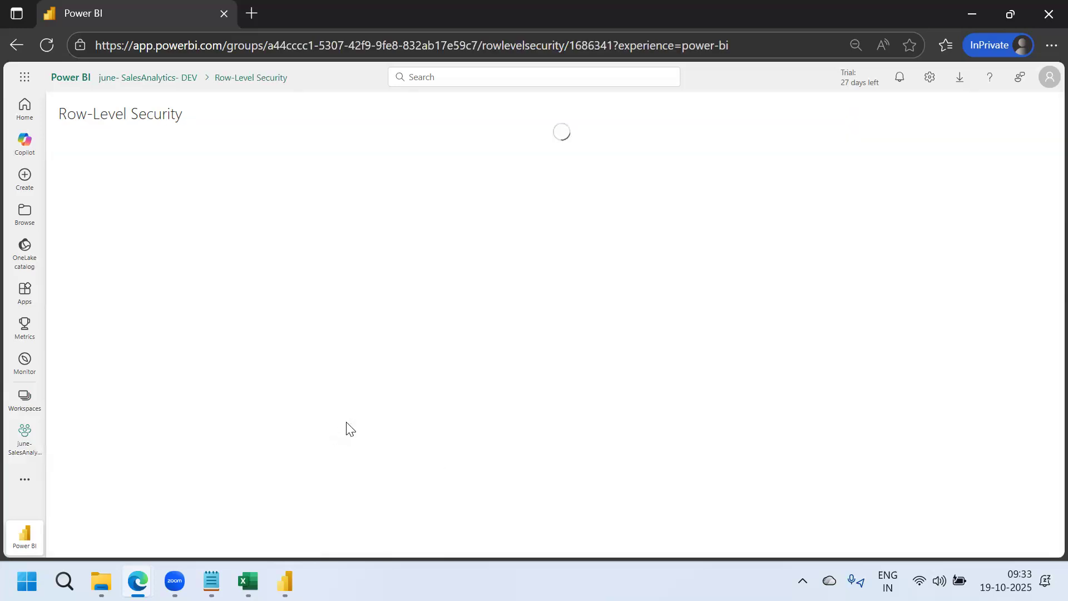
click(304, 196)
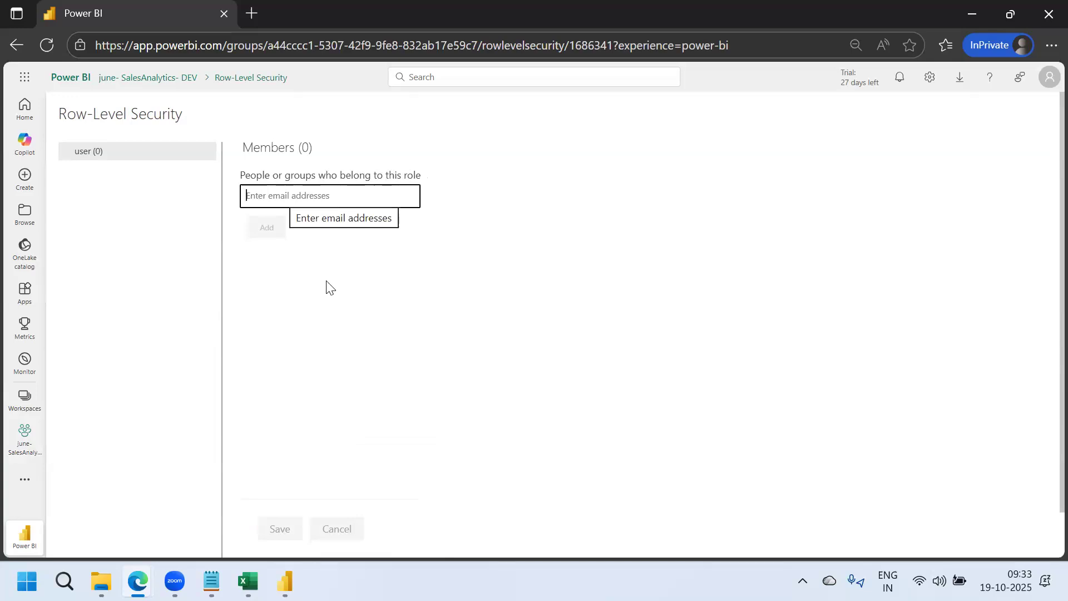
click(211, 581)
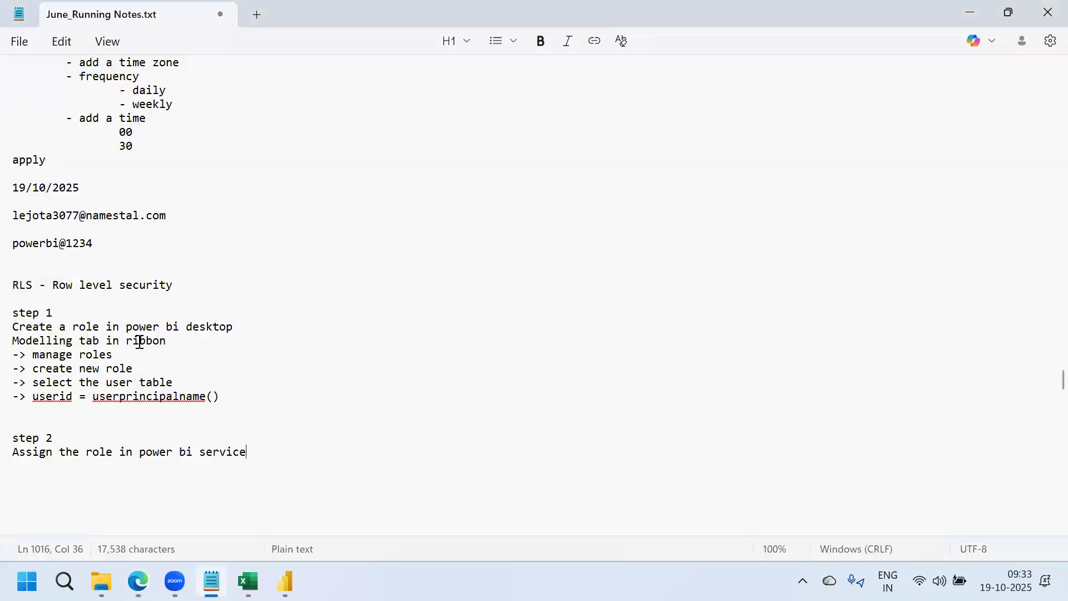
drag(168, 215, 9, 219)
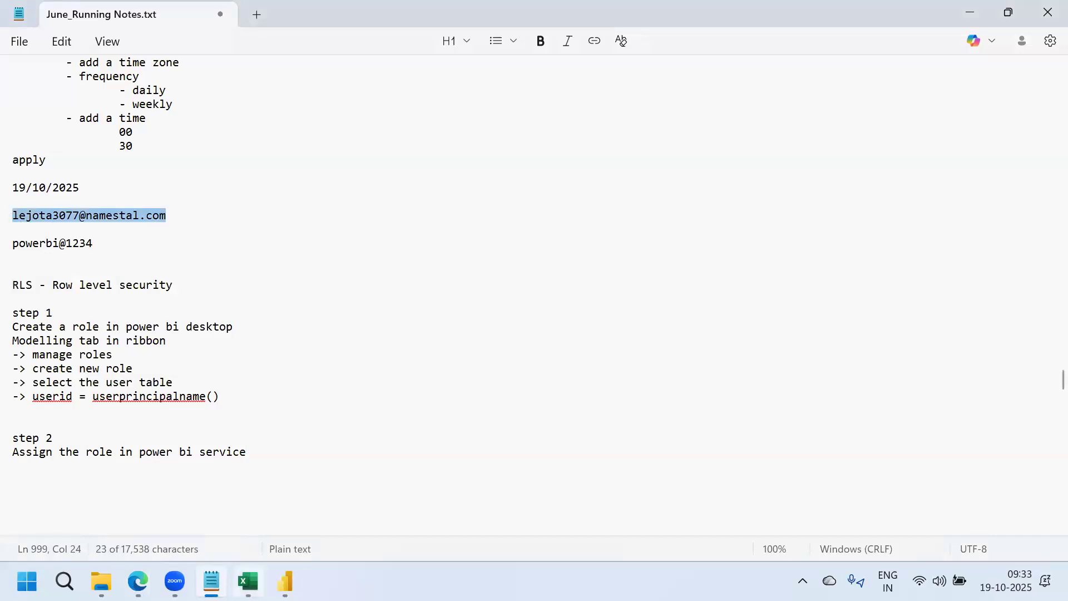
click(285, 582)
Return to the June_RLS Row-Level Security page in Edge
mouse_move(138, 582)
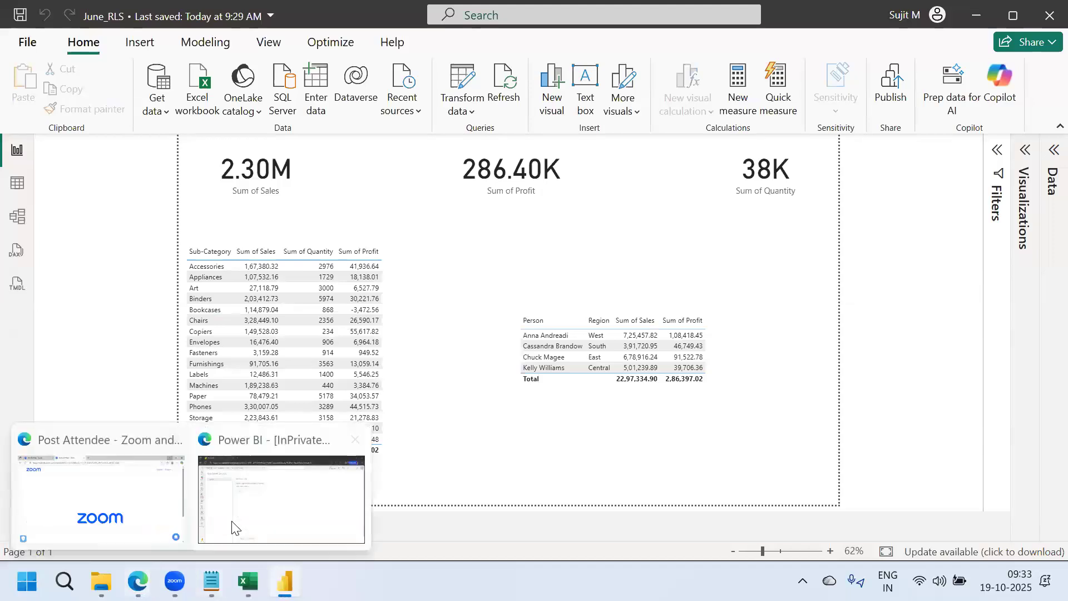
click(284, 489)
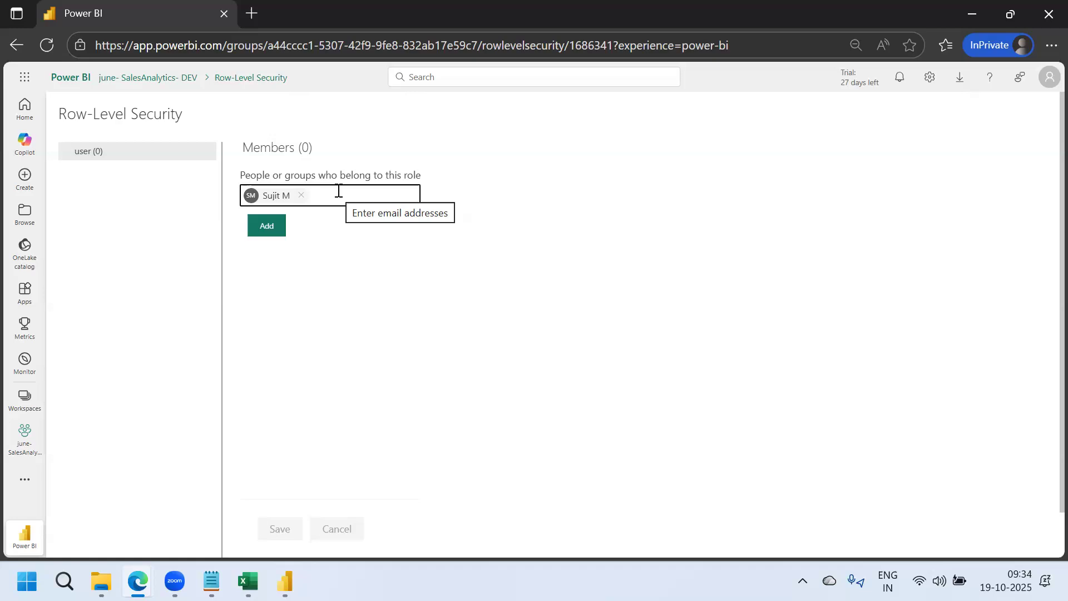
Add the entered account to the user role, save, and open the role's … menu
click(273, 233)
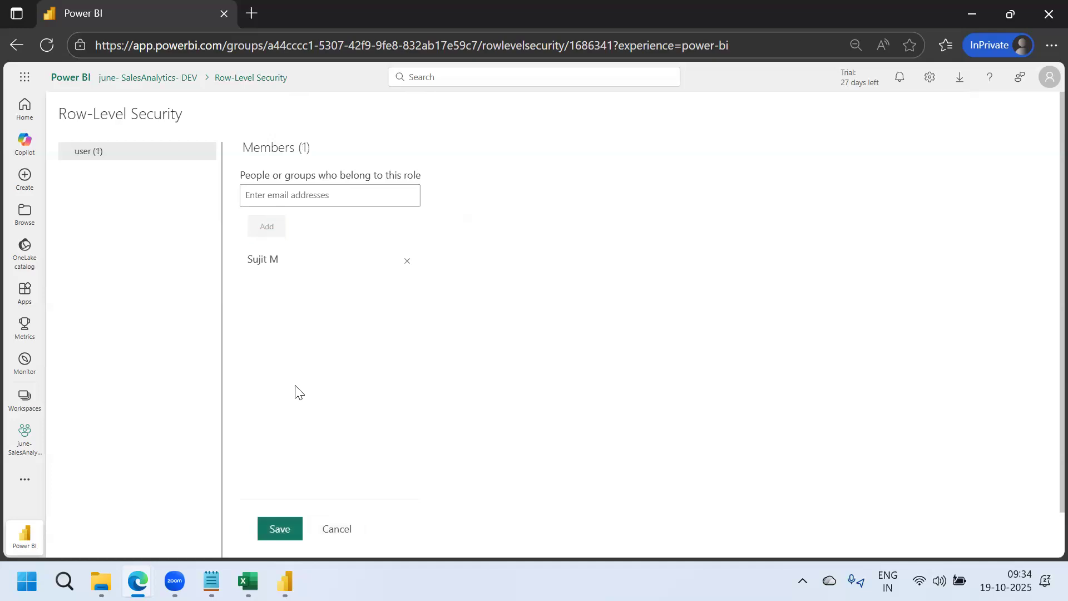
click(278, 529)
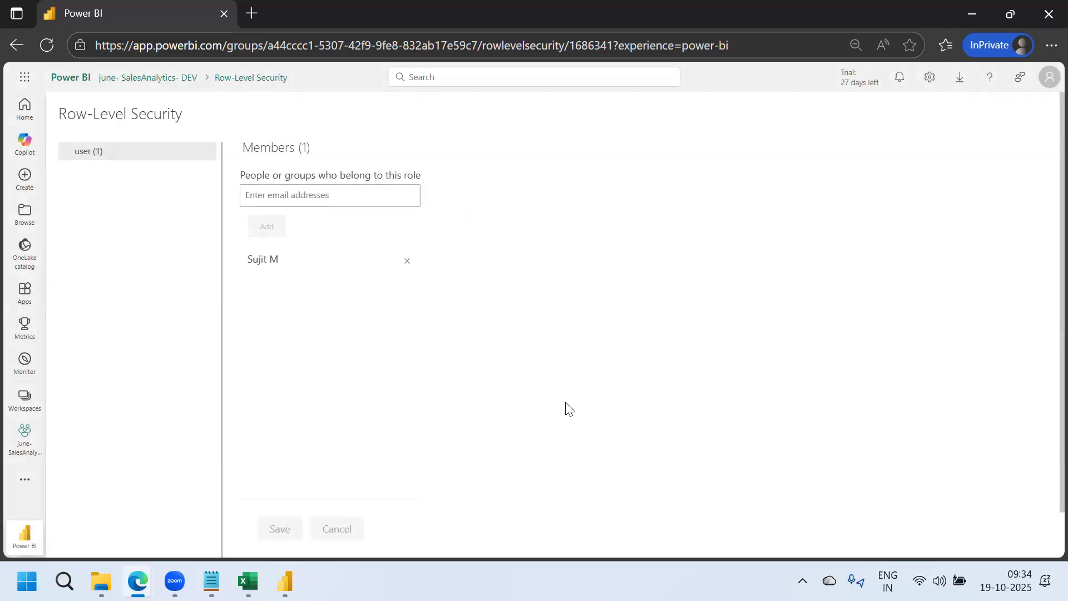
mouse_move(78, 156)
click(208, 156)
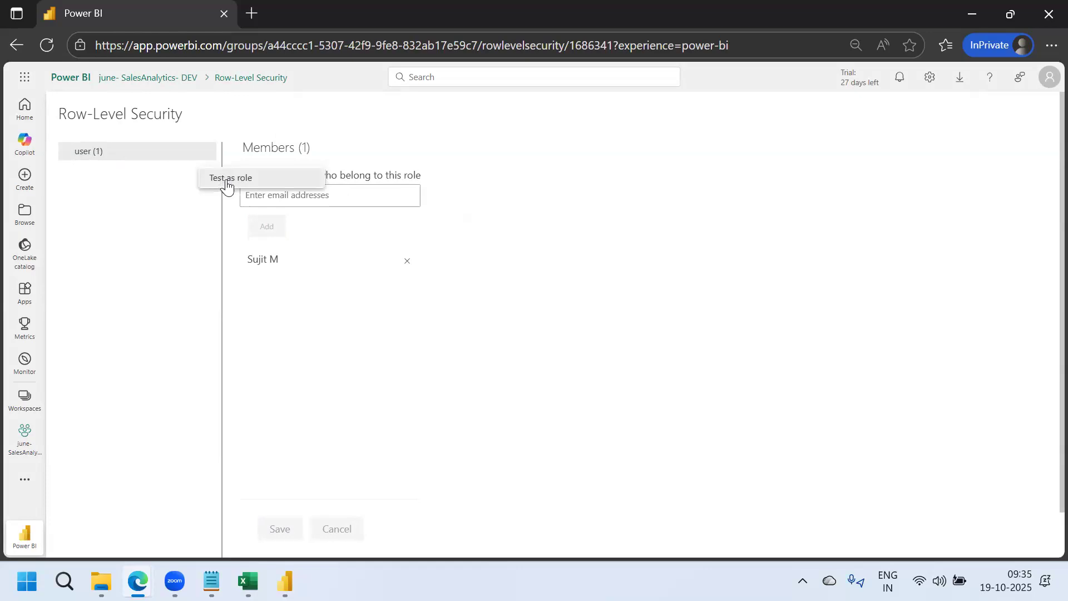
Test June_RLS as the user role, seeing one West person's 725.46K sales, then return to Desktop
click(223, 181)
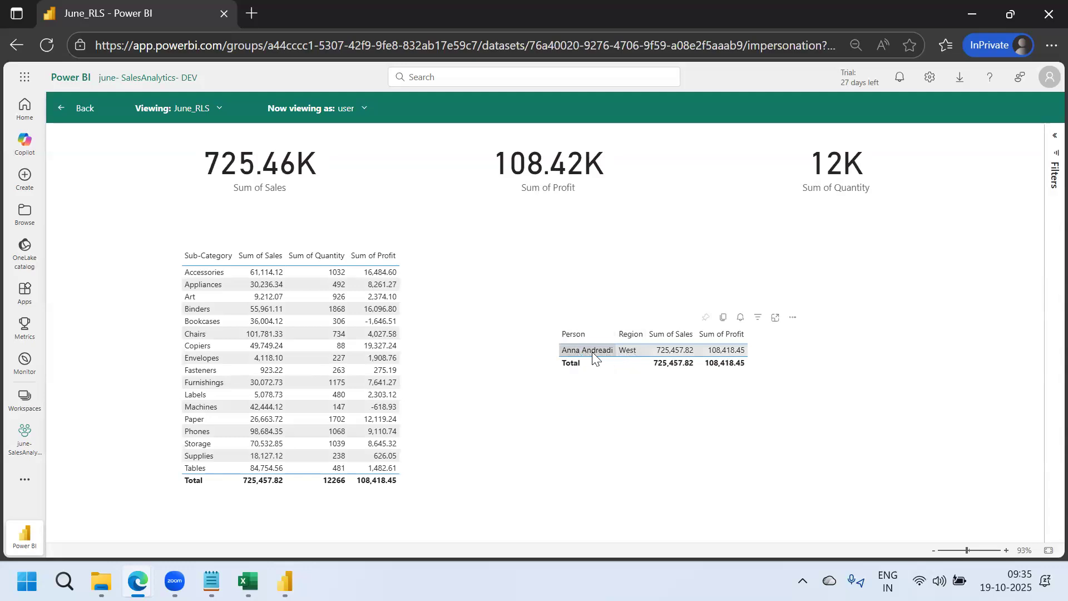
mouse_move(248, 582)
mouse_move(212, 582)
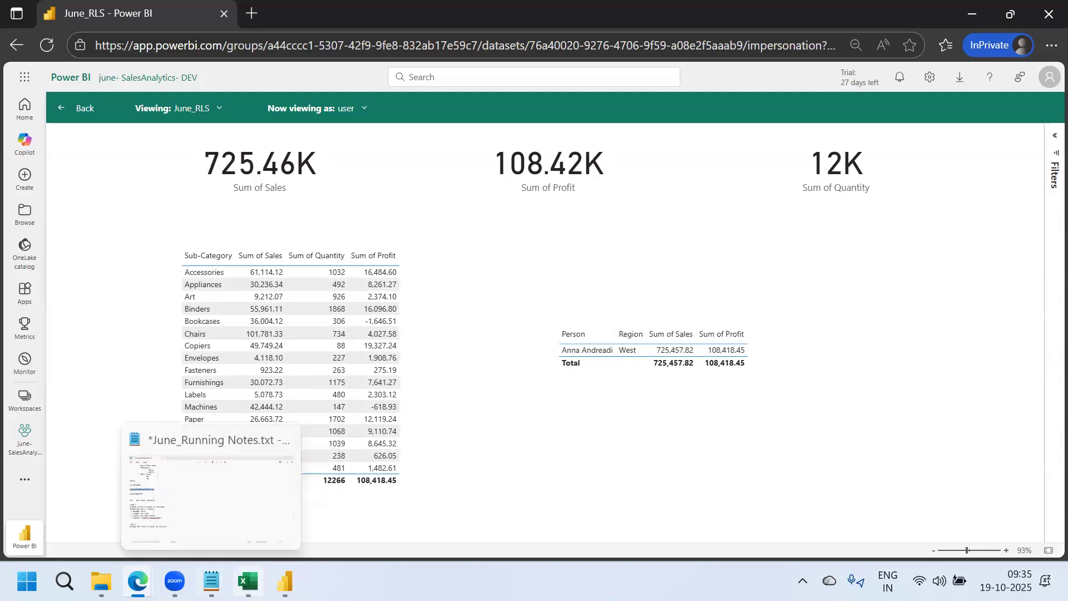
click(285, 582)
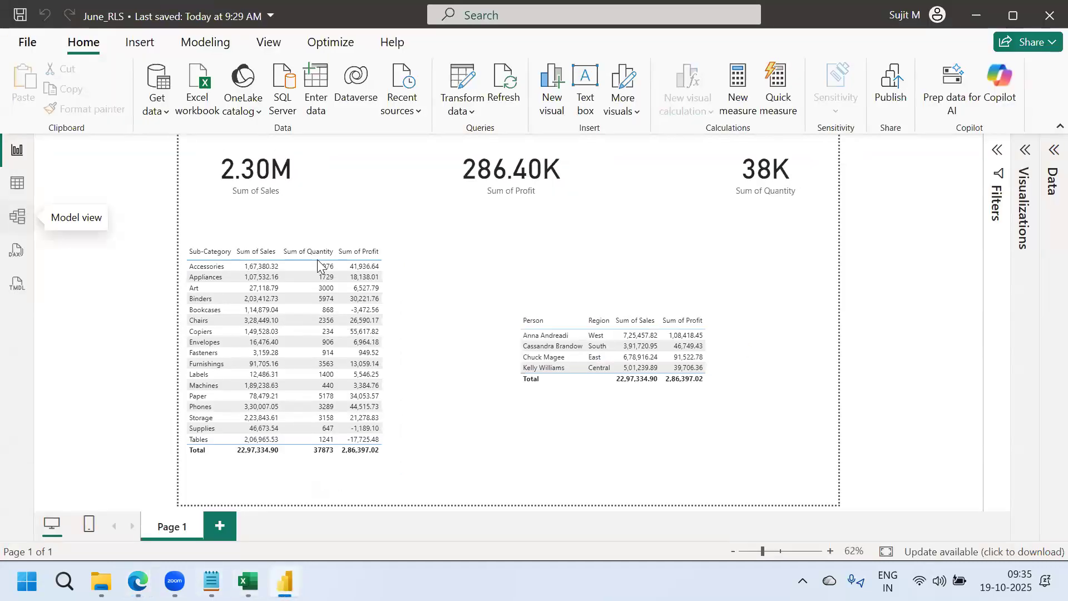
Show the People table's rows in Power BI Desktop's Table view
click(19, 187)
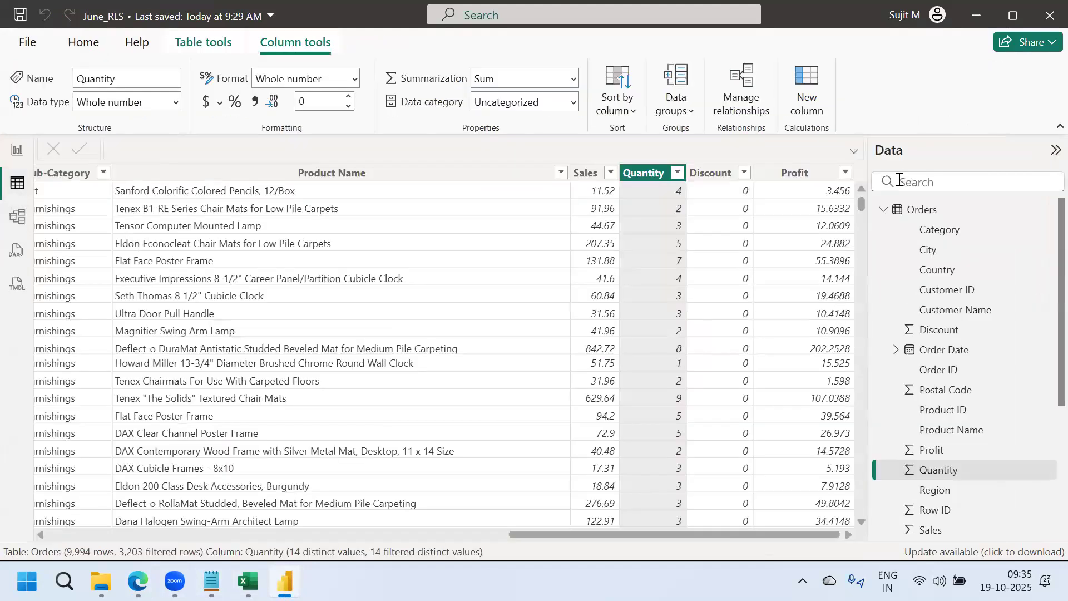
click(884, 210)
click(936, 237)
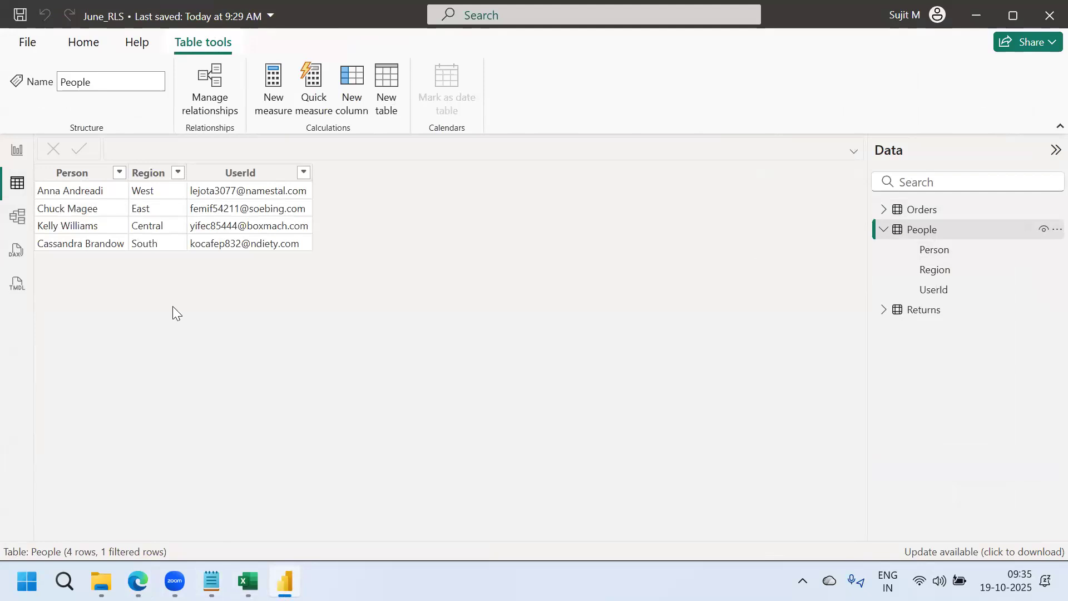
Open the Sample - Superstore workbook from the June2025 folder and go to its People sheet
mouse_move(137, 582)
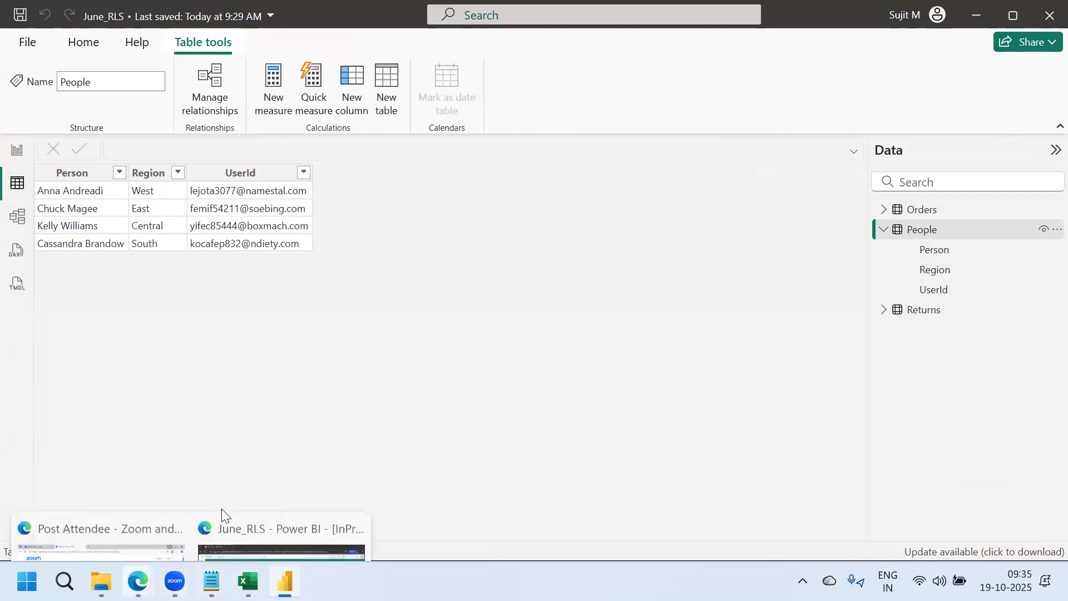
click(238, 501)
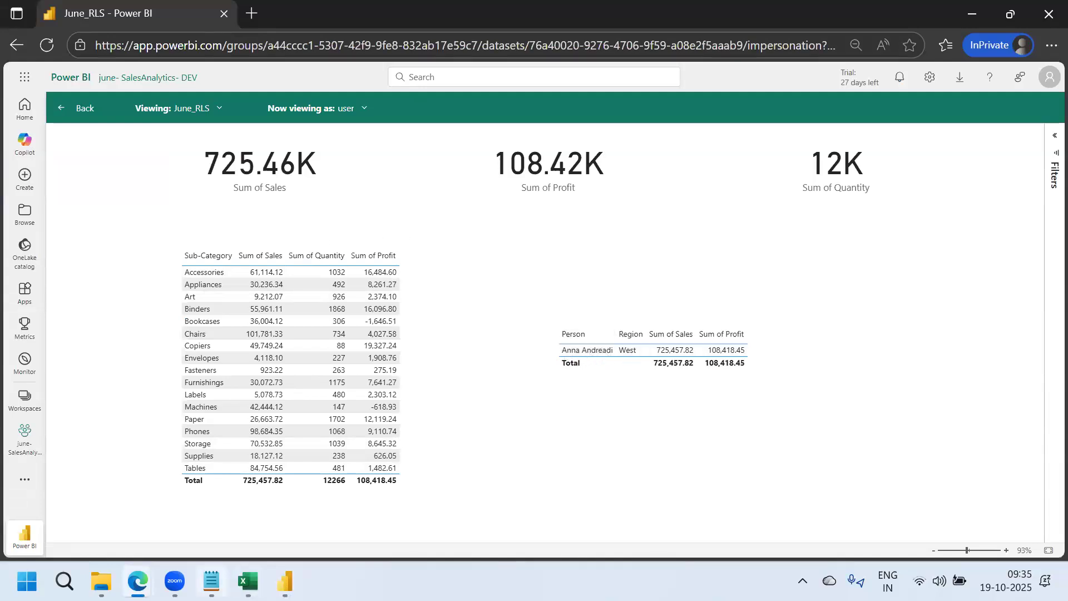
click(101, 581)
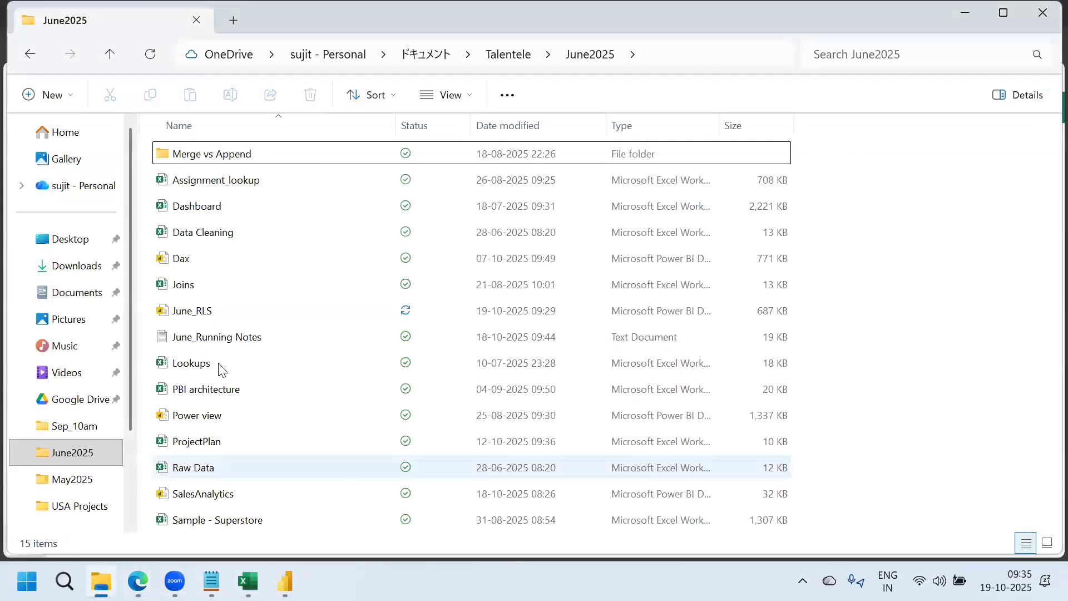
double_click(212, 521)
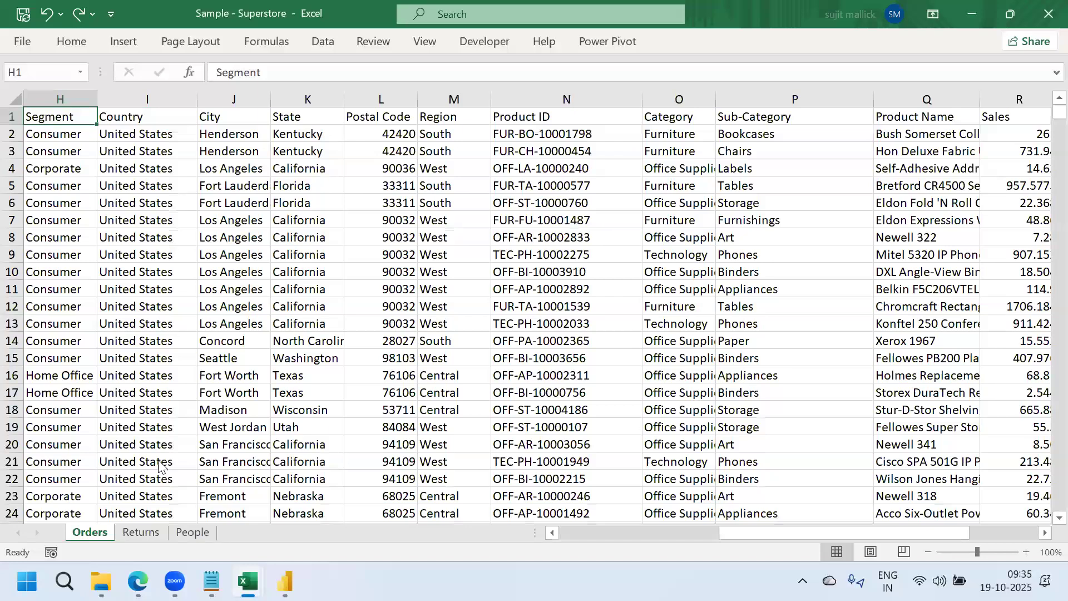
key(ctrl+Page_Down)
key(ctrl+Page_Down)
Move the two UserId e-mails in C2:C3 to a temporary spot at F10:F11
click(434, 136)
key(Left)
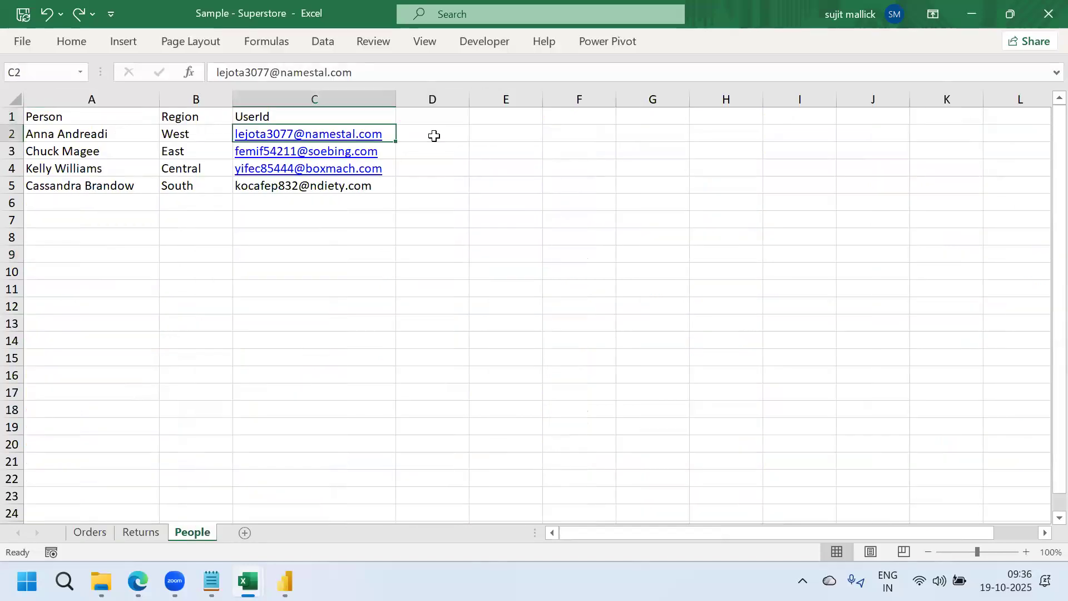
key(ctrl+c)
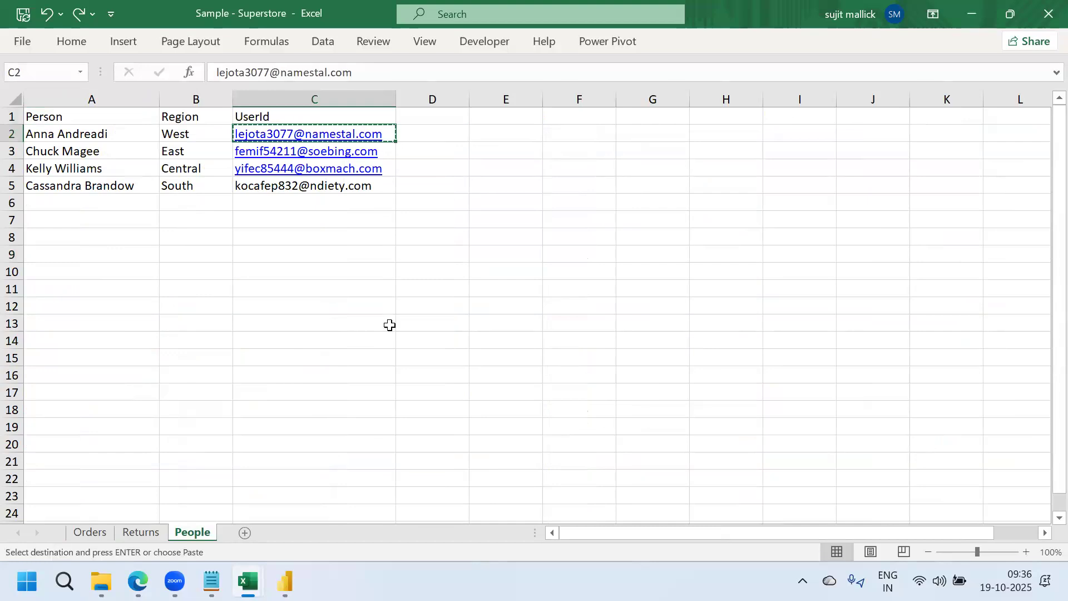
click(451, 273)
click(440, 131)
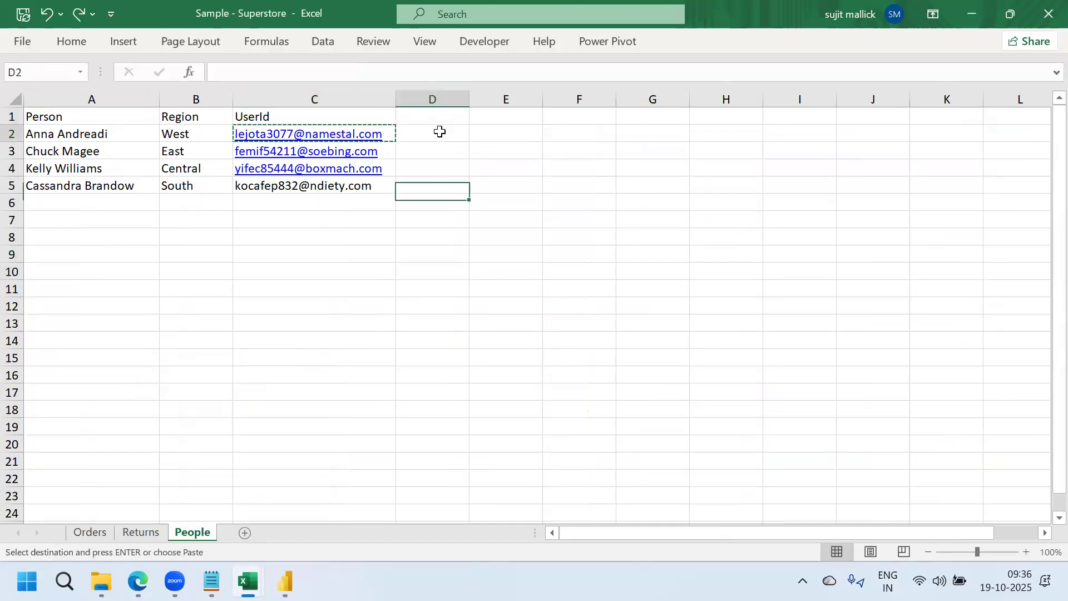
key(Left)
key(shift+Down)
key(ctrl+c)
key(ctrl+v)
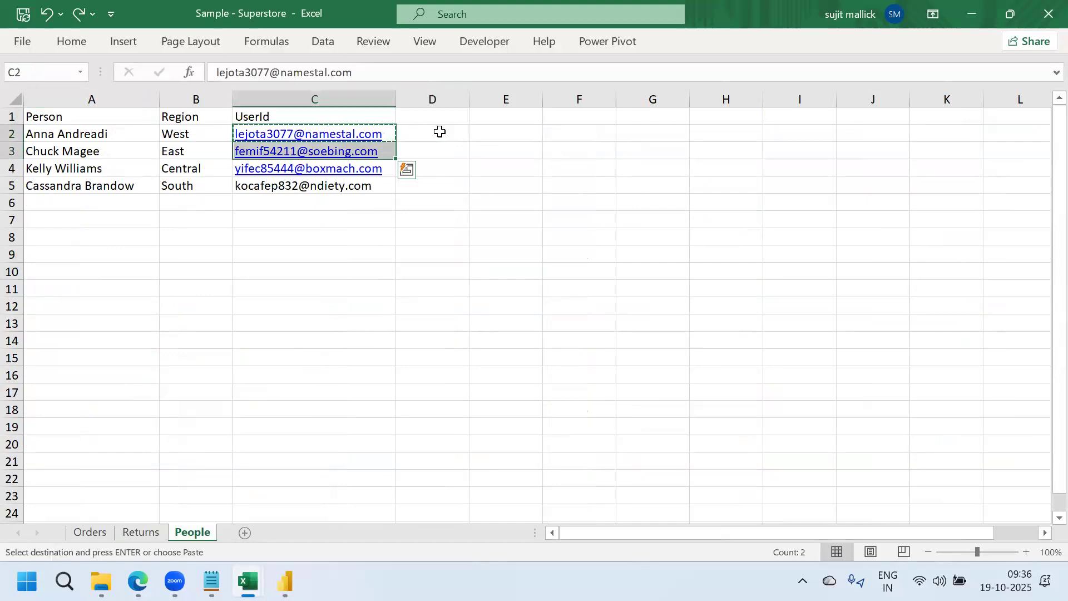
click(552, 268)
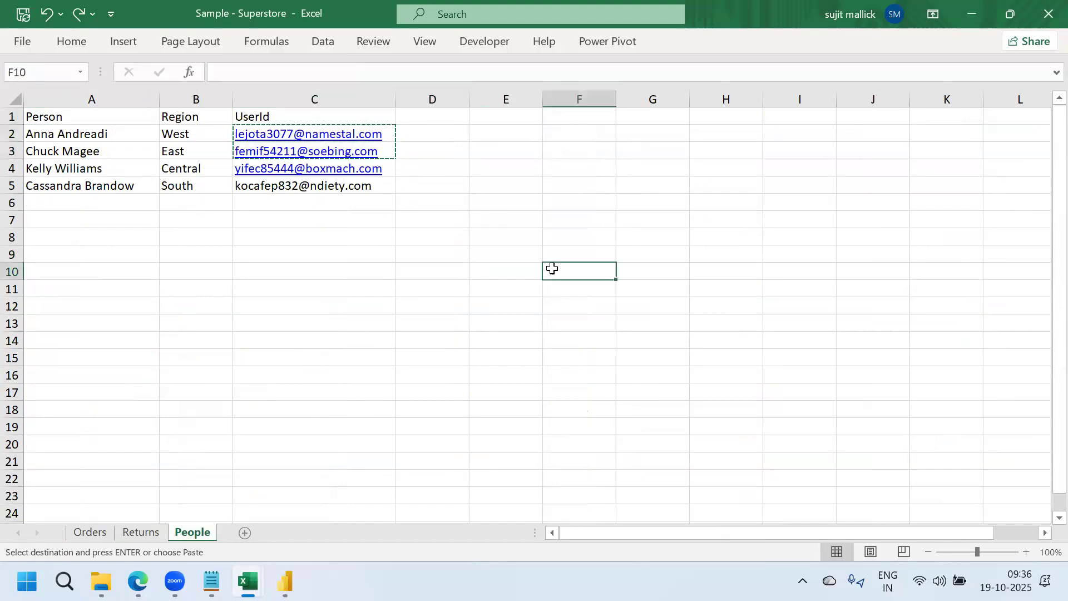
key(ctrl+v)
Move the parked West e-mail into C3 and the East e-mail into C2
click(593, 326)
click(566, 260)
key(Down)
key(ctrl+c)
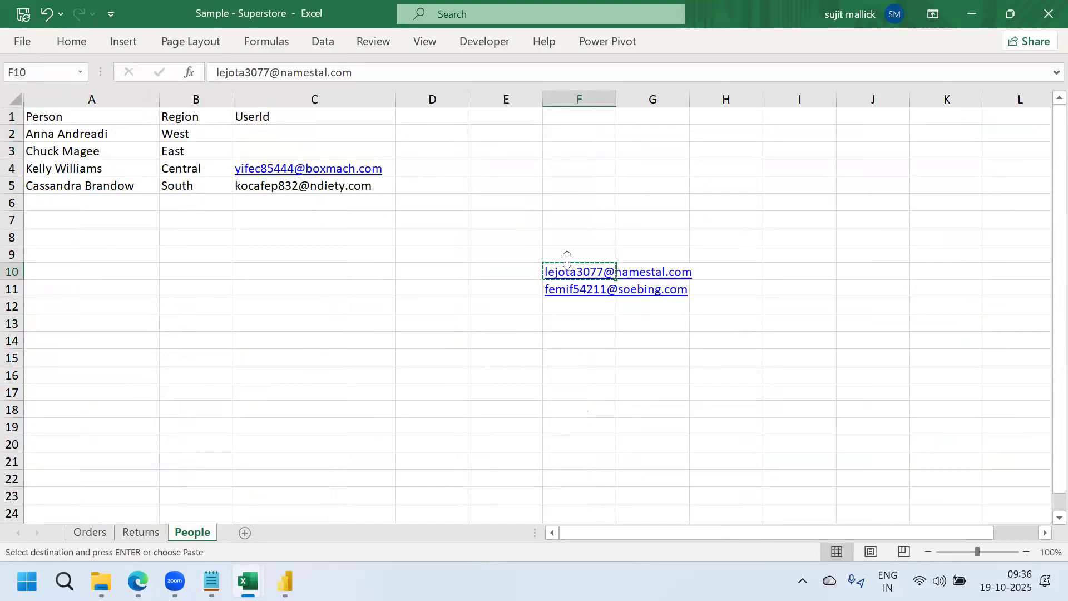
click(260, 154)
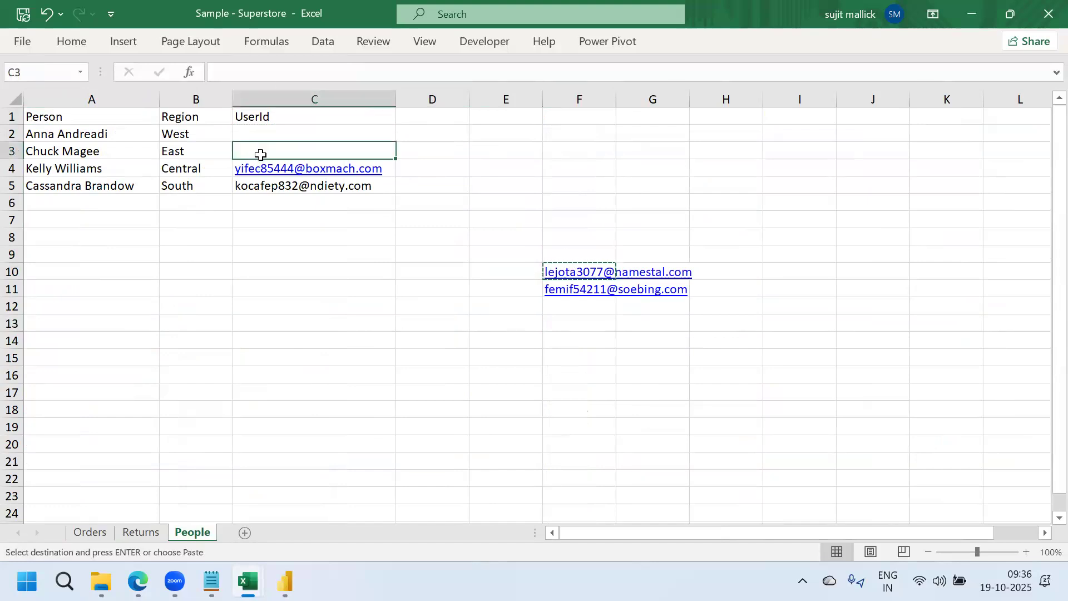
key(ctrl+v)
click(440, 309)
click(589, 313)
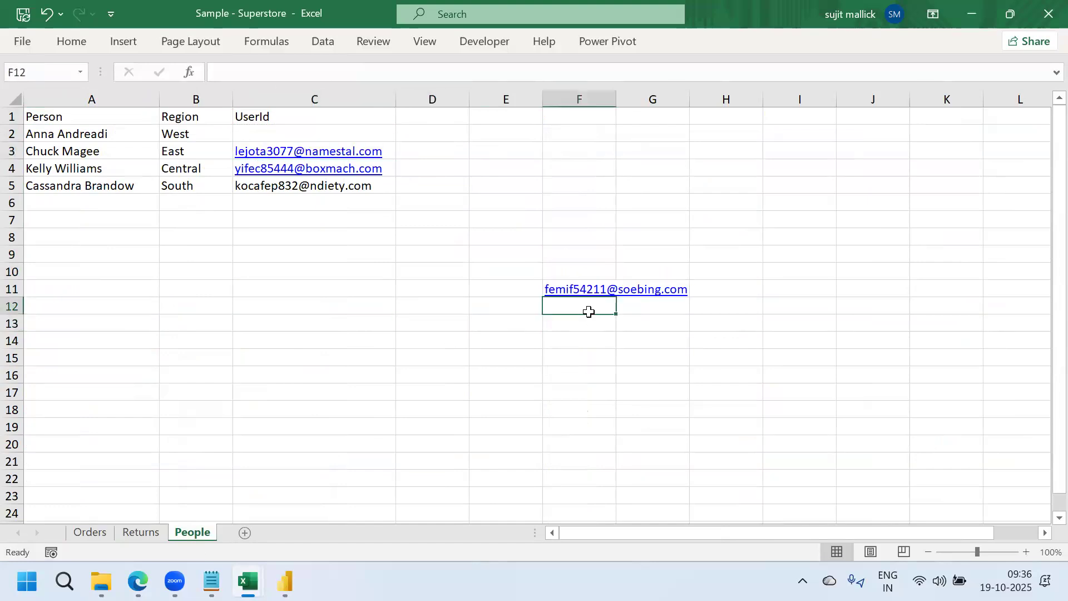
key(Up)
key(ctrl+x)
click(263, 130)
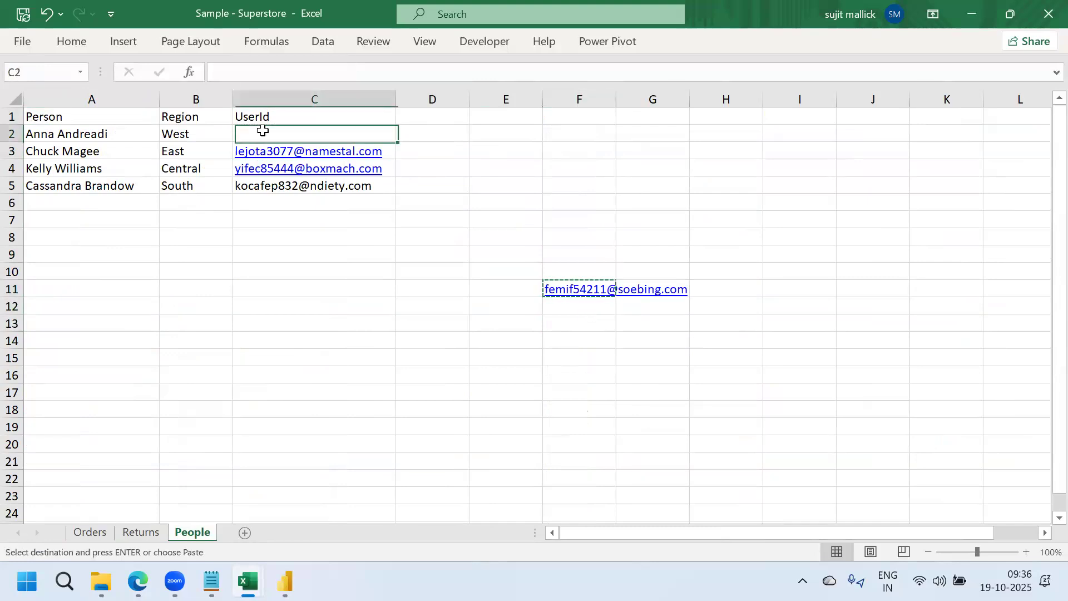
key(ctrl+v)
Close the workbook, saving the changes, and return to Power BI Desktop
click(325, 265)
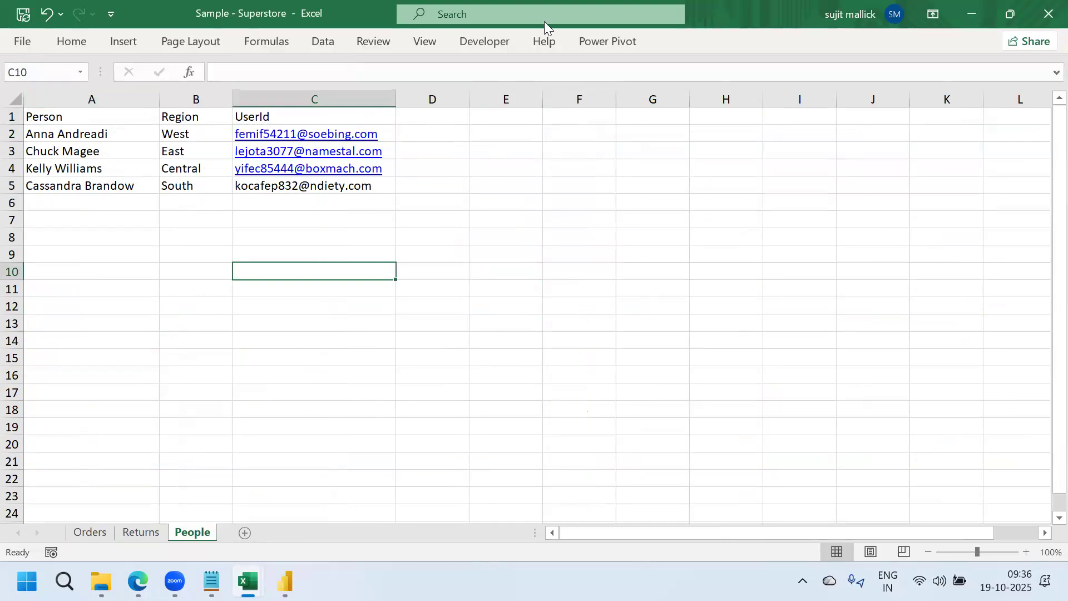
click(1045, 16)
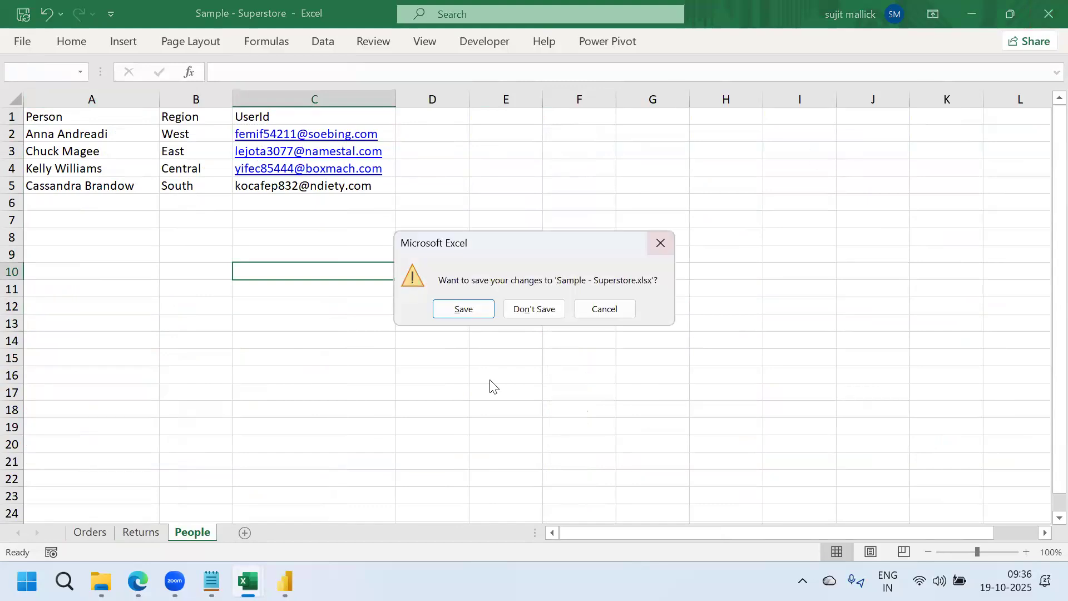
click(465, 313)
click(285, 582)
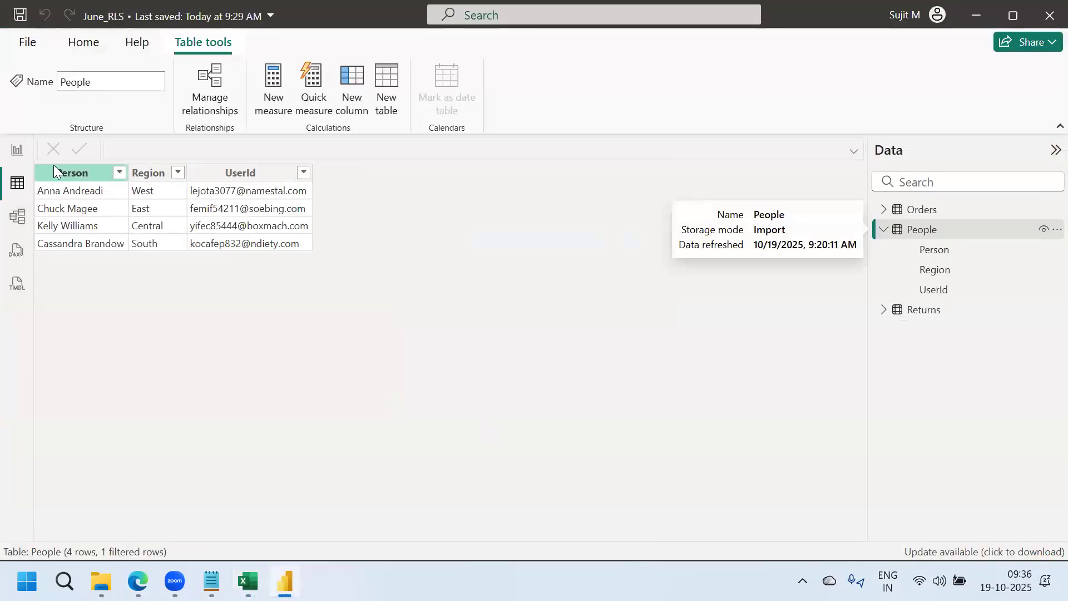
Refresh the People table from the Data pane's More options and confirm the swapped e-mails in Table view
click(18, 157)
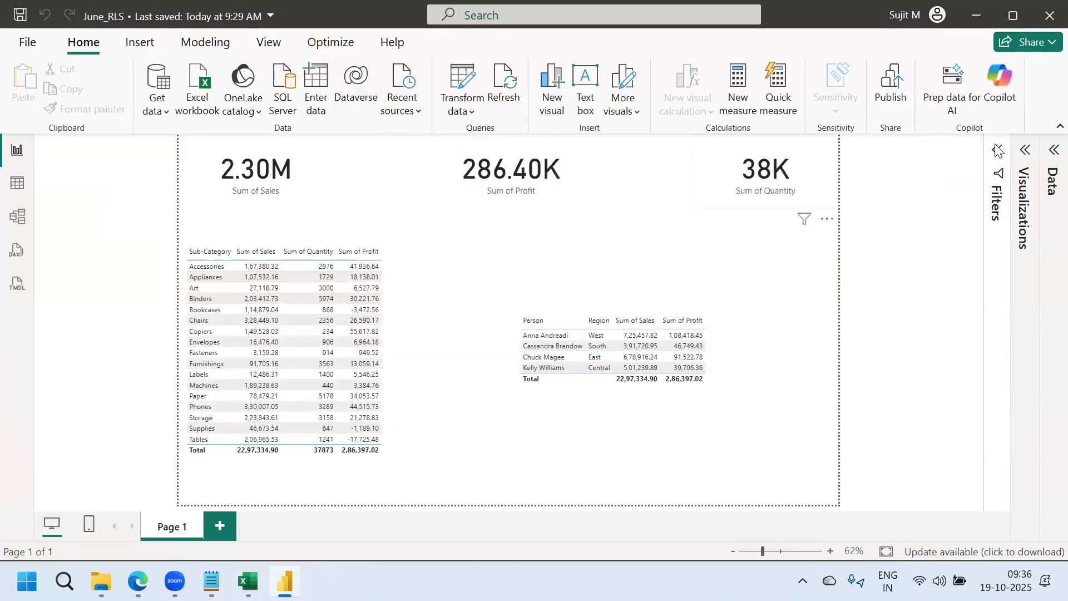
click(1045, 154)
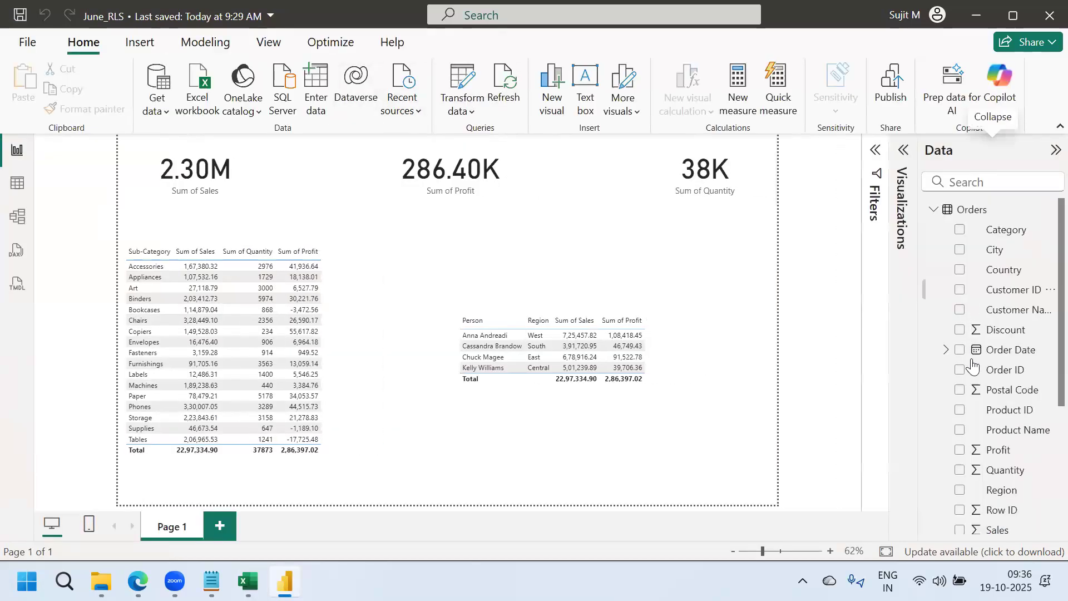
click(929, 213)
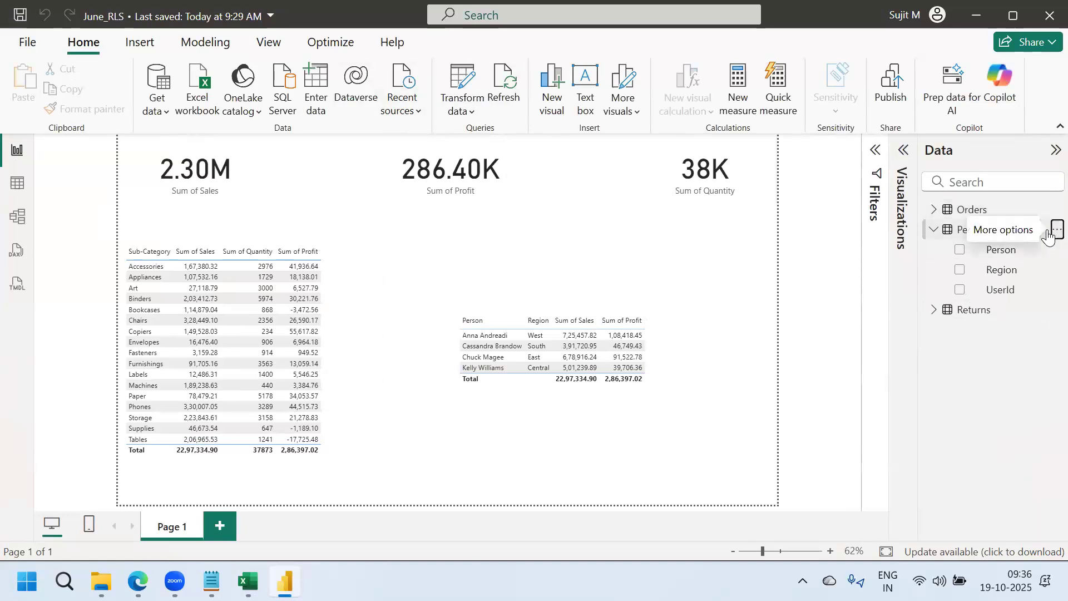
click(1050, 229)
click(950, 325)
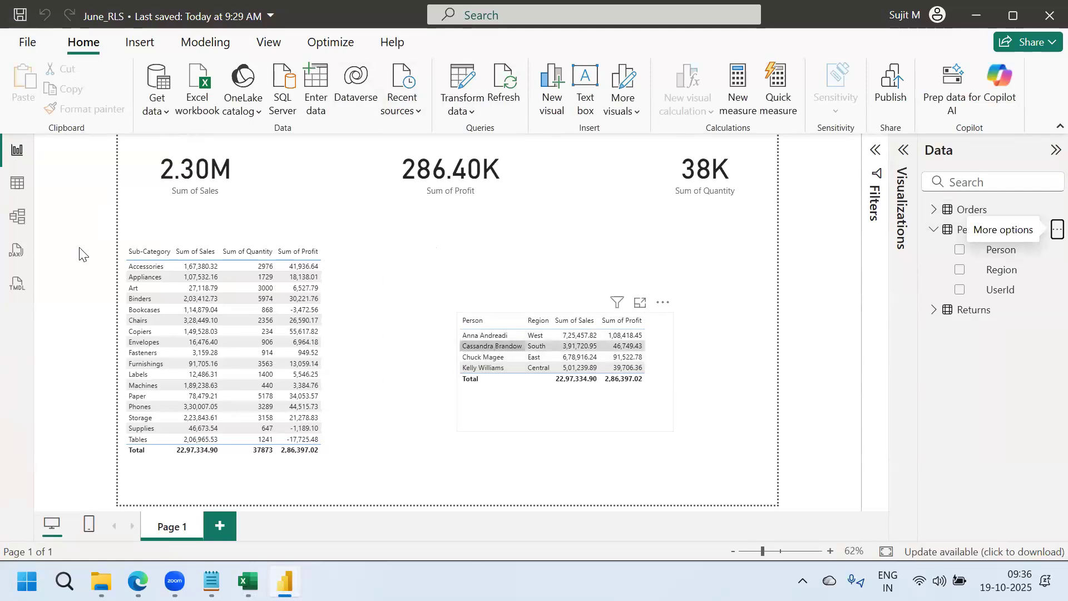
click(17, 183)
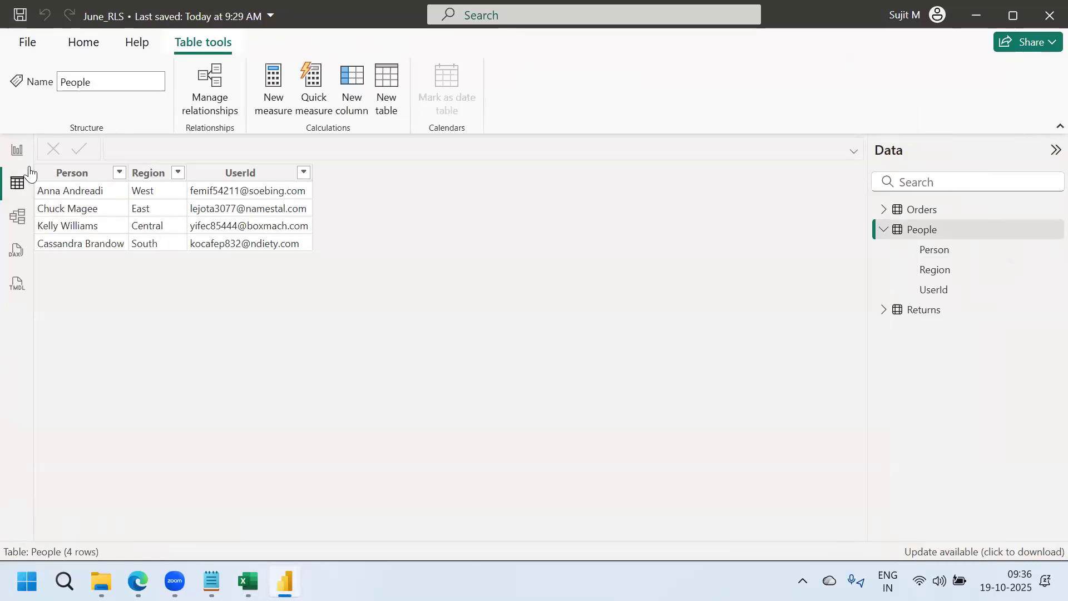
click(17, 150)
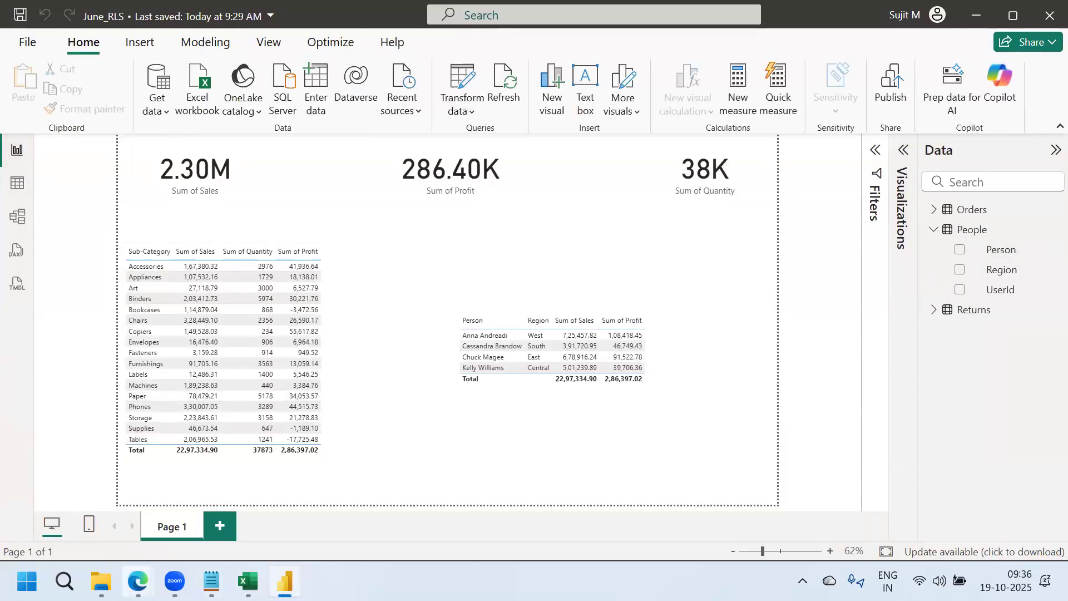
Bring the browser's June_RLS report forward and open the Workspaces list
mouse_move(137, 582)
click(286, 501)
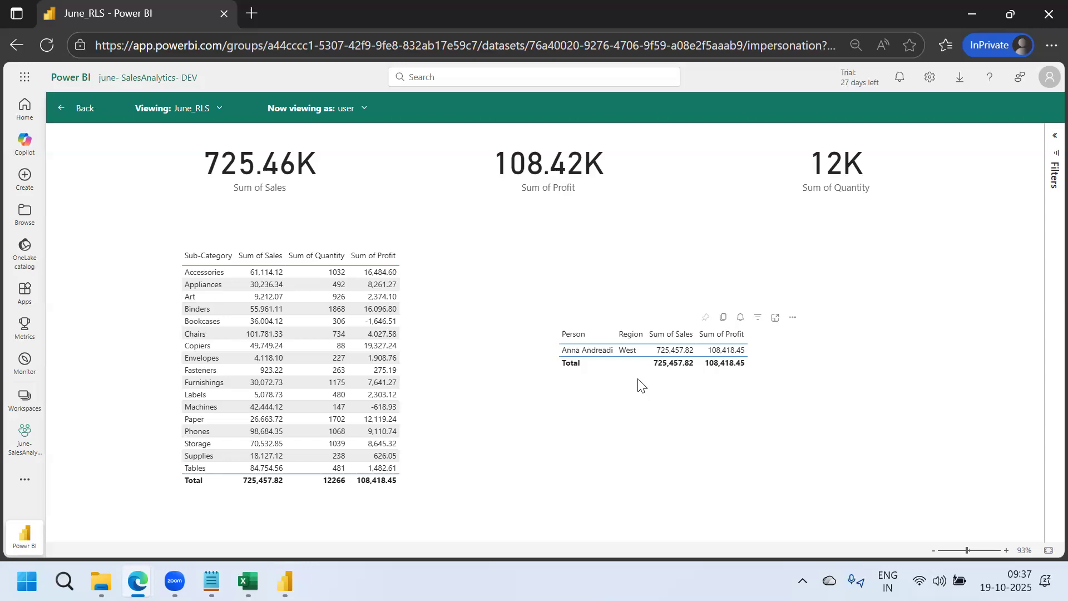
click(23, 399)
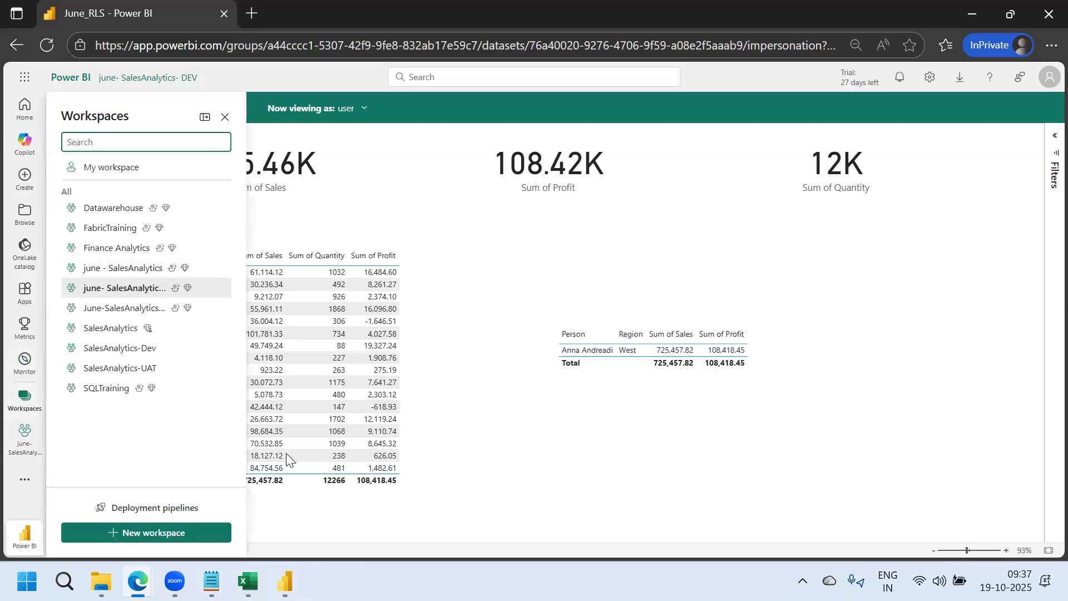
Try refreshing June_RLS in the june- SalesAnalytics- DEV workspace, dismiss the error, and open its settings
mouse_move(248, 582)
click(108, 288)
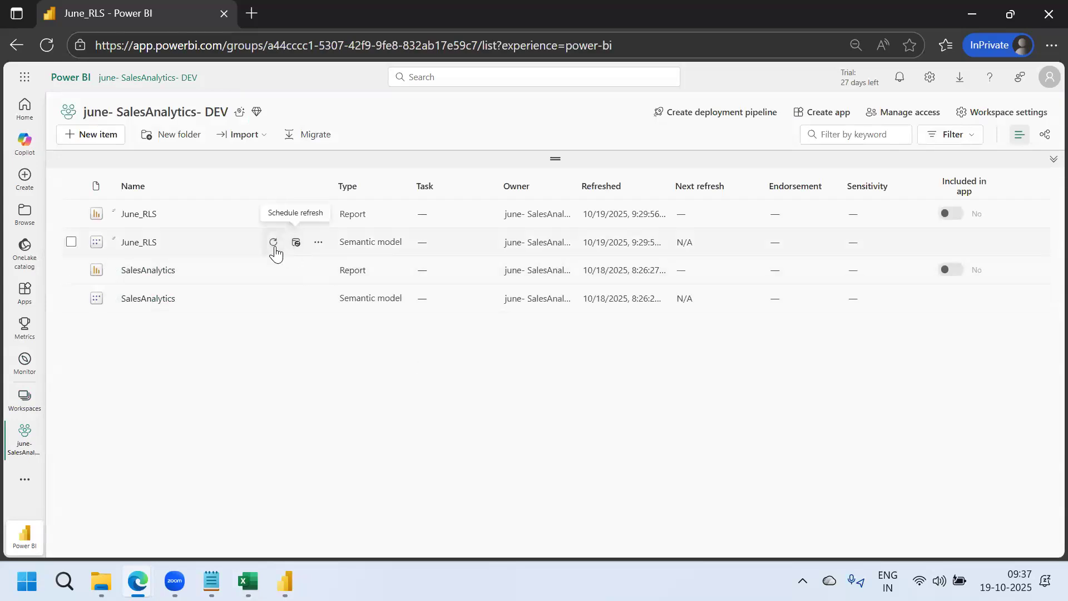
click(274, 243)
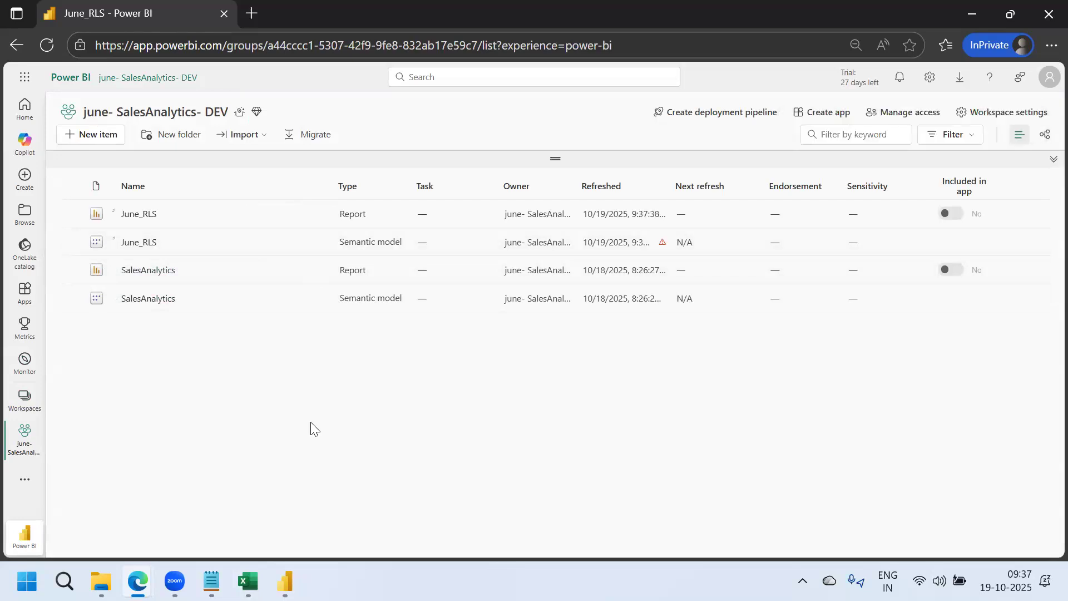
click(663, 243)
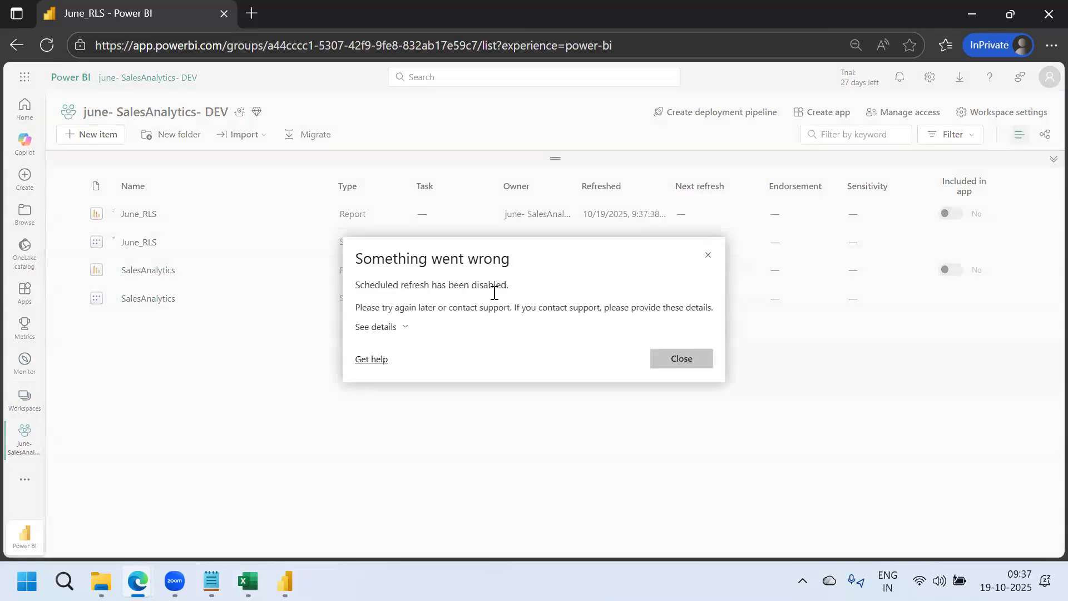
click(668, 361)
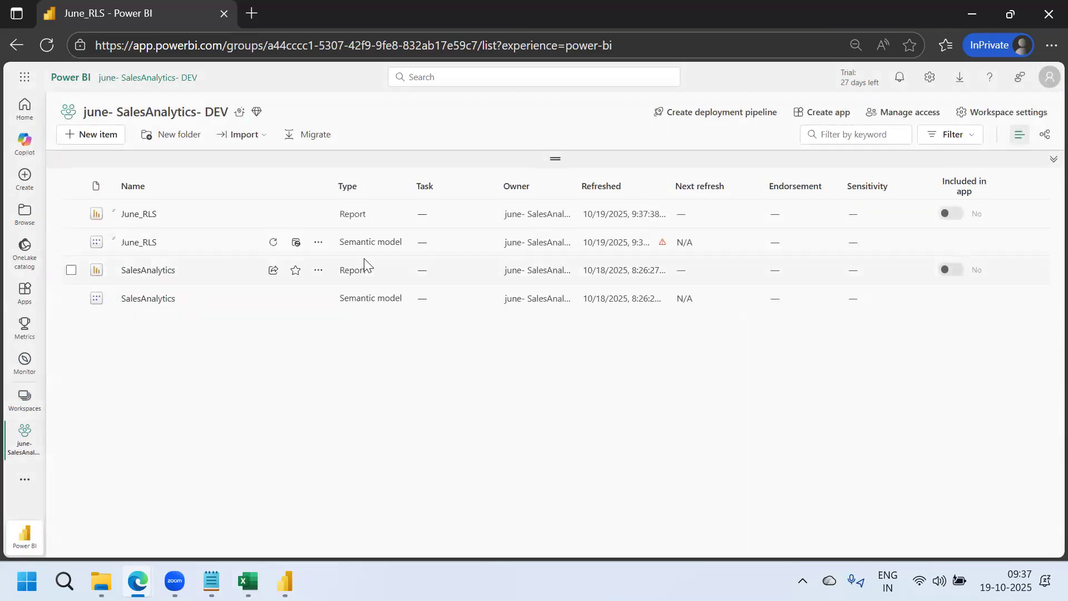
click(297, 246)
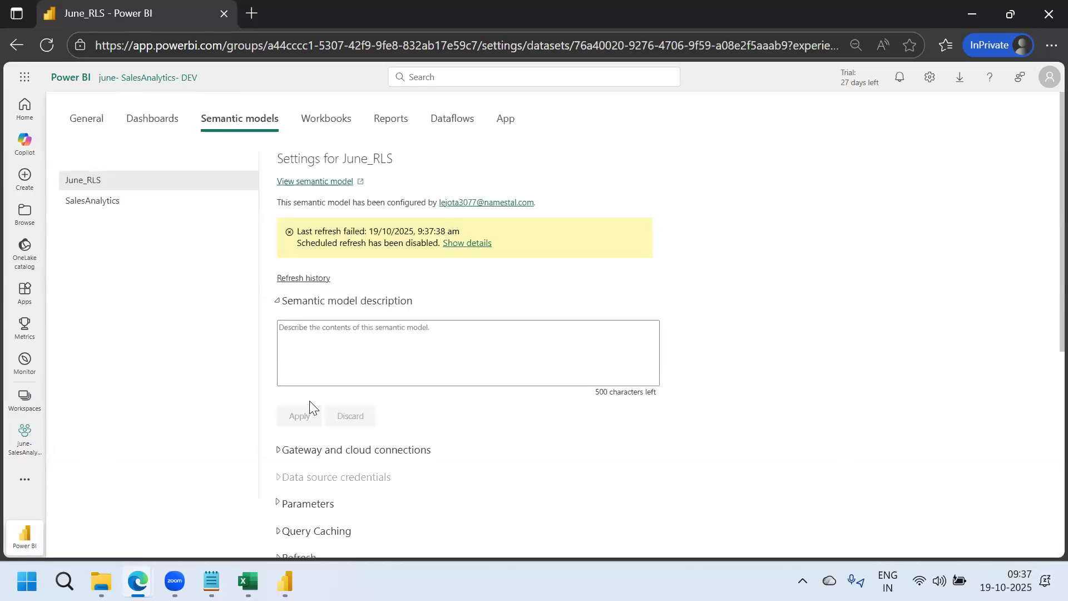
Sign in to Sample - Superstore.xlsx with Windows without impersonation and Organizational privacy, then go back to the workspace
click(279, 451)
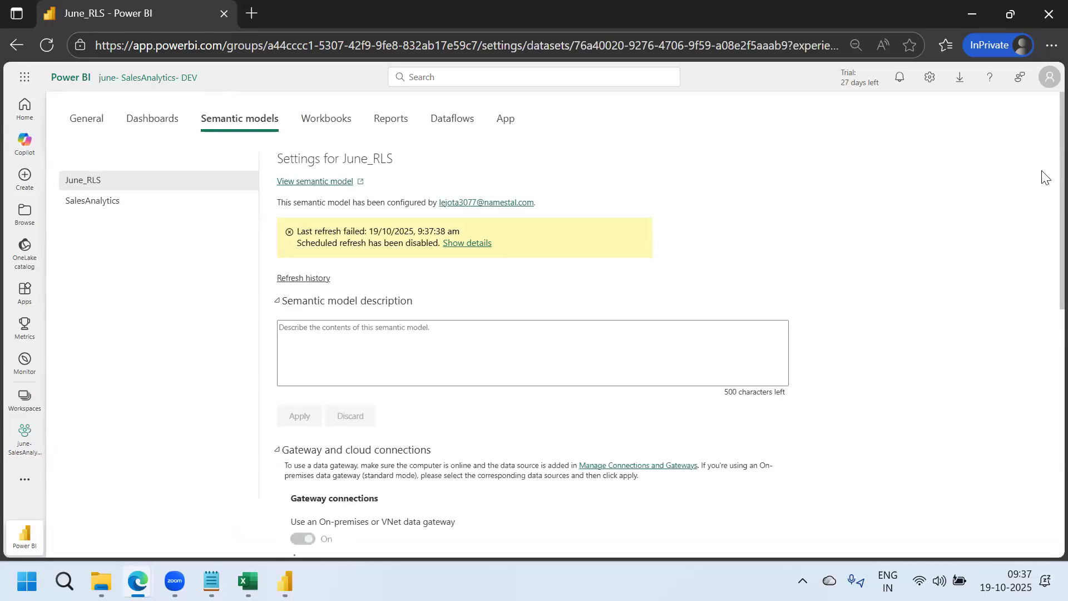
scroll(1044, 245, down, 3)
scroll(1043, 306, down, 3)
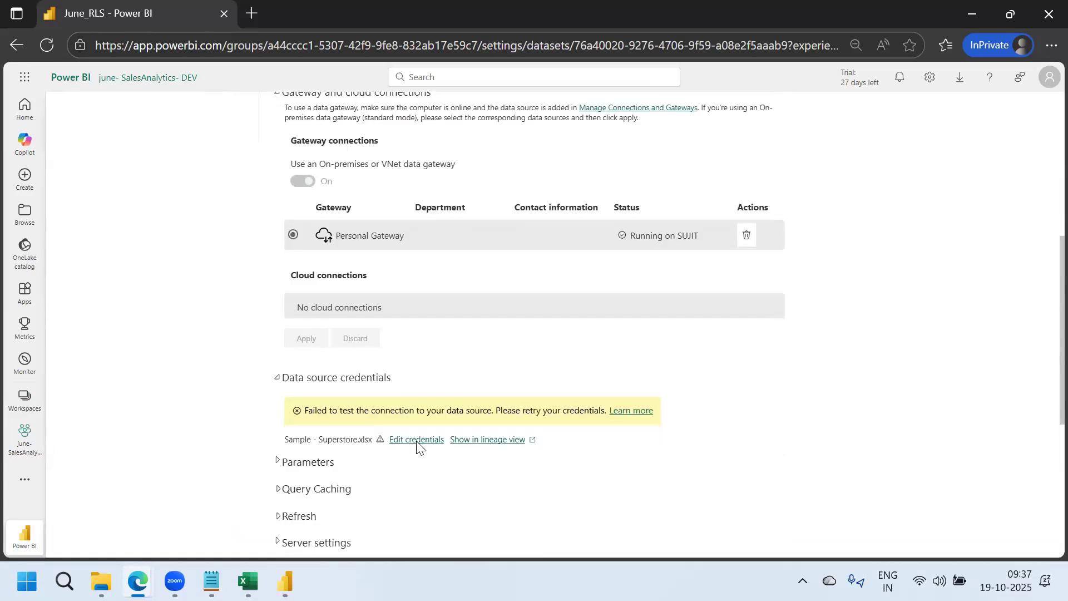
click(418, 441)
click(584, 317)
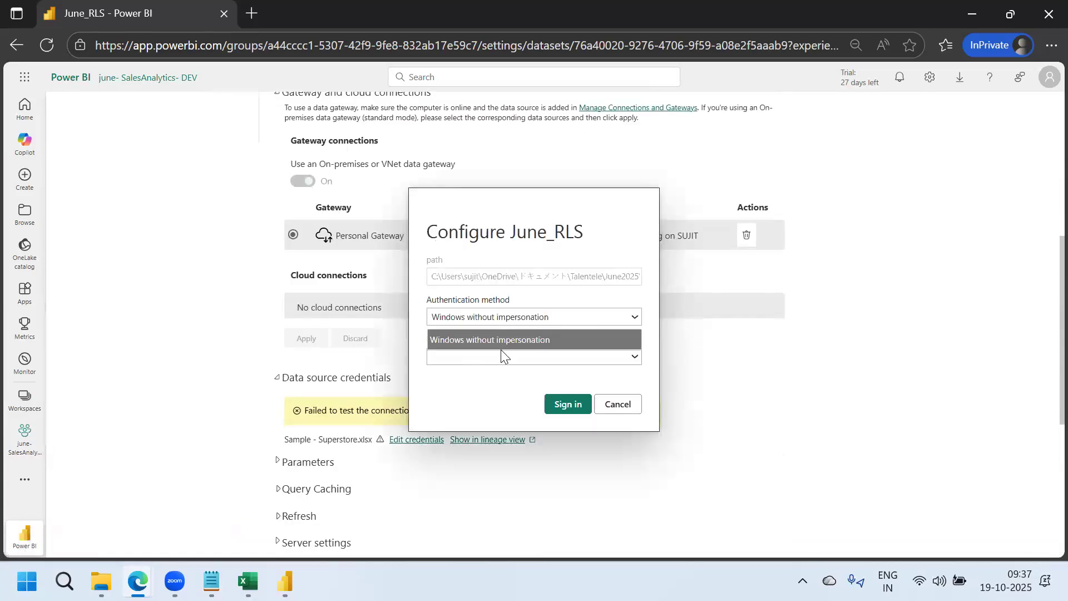
click(512, 340)
click(535, 357)
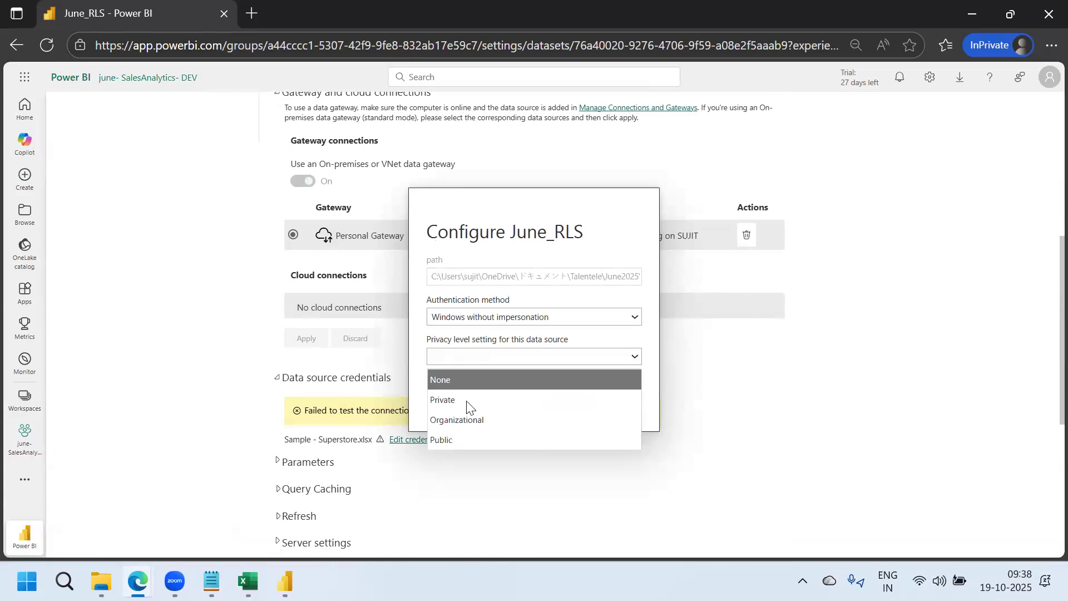
click(457, 422)
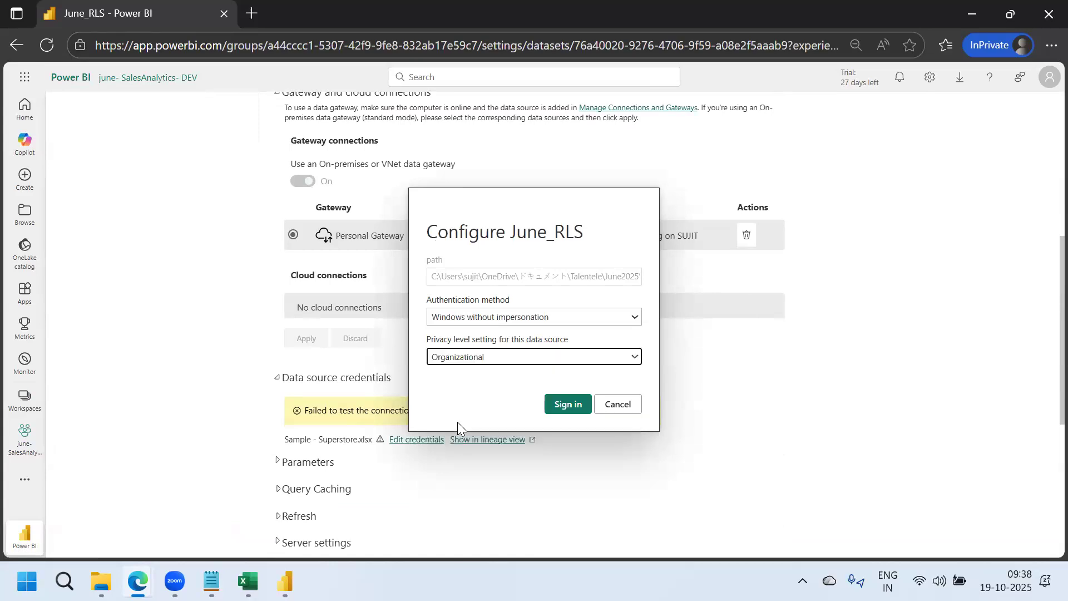
click(564, 405)
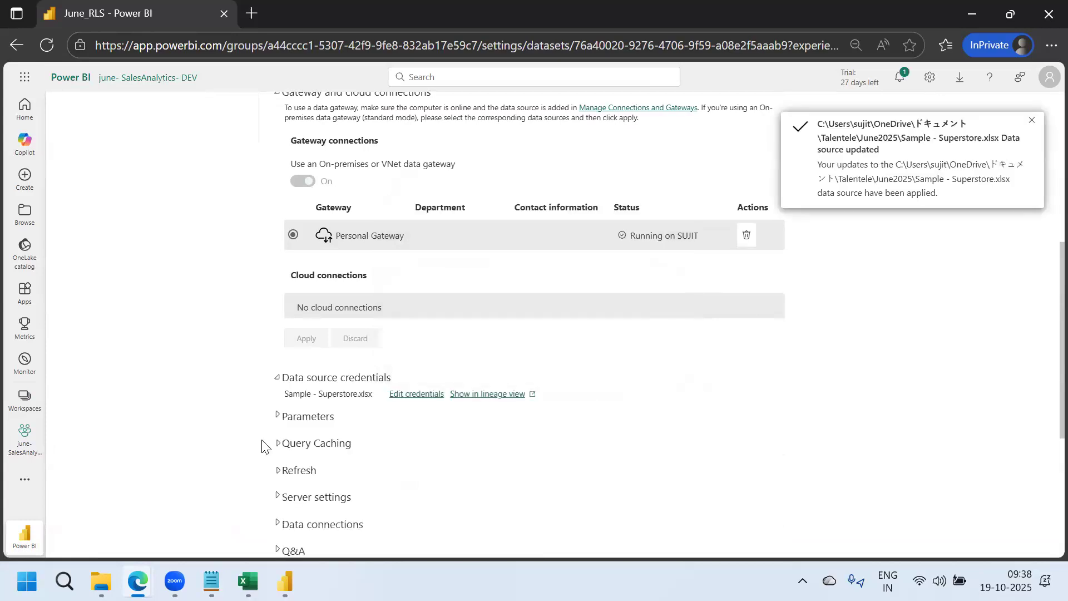
click(144, 78)
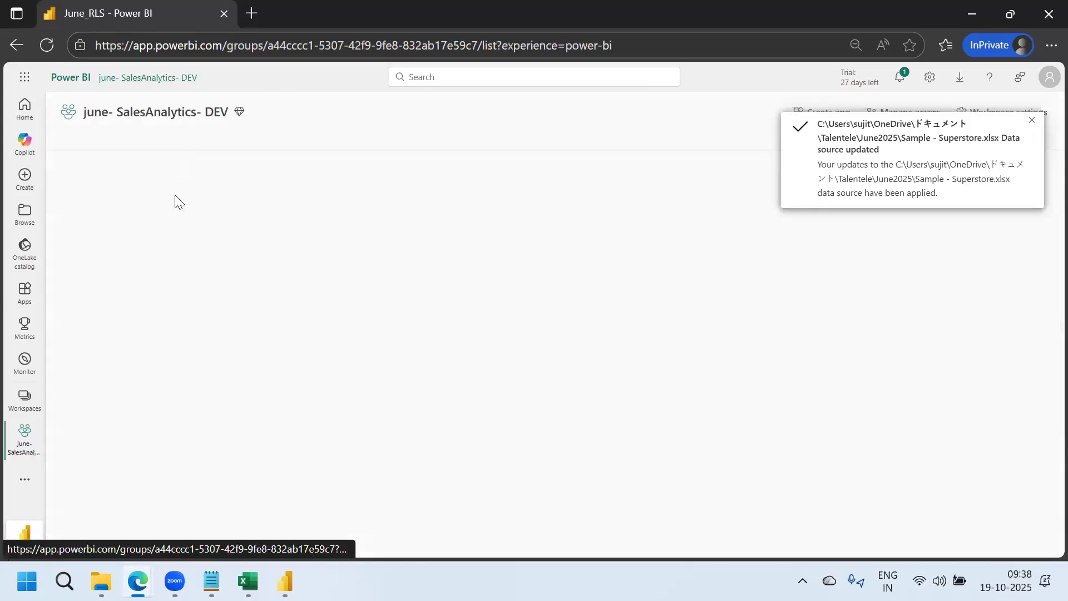
Refresh June_RLS, then test the user role from Security, showing East-only 678.92K sales
click(273, 243)
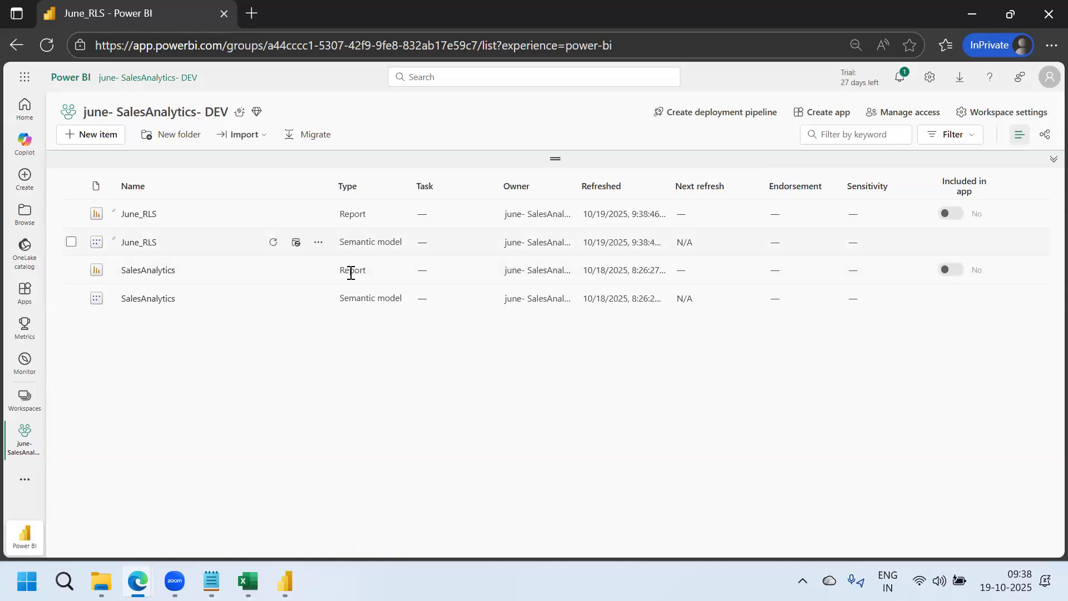
click(318, 242)
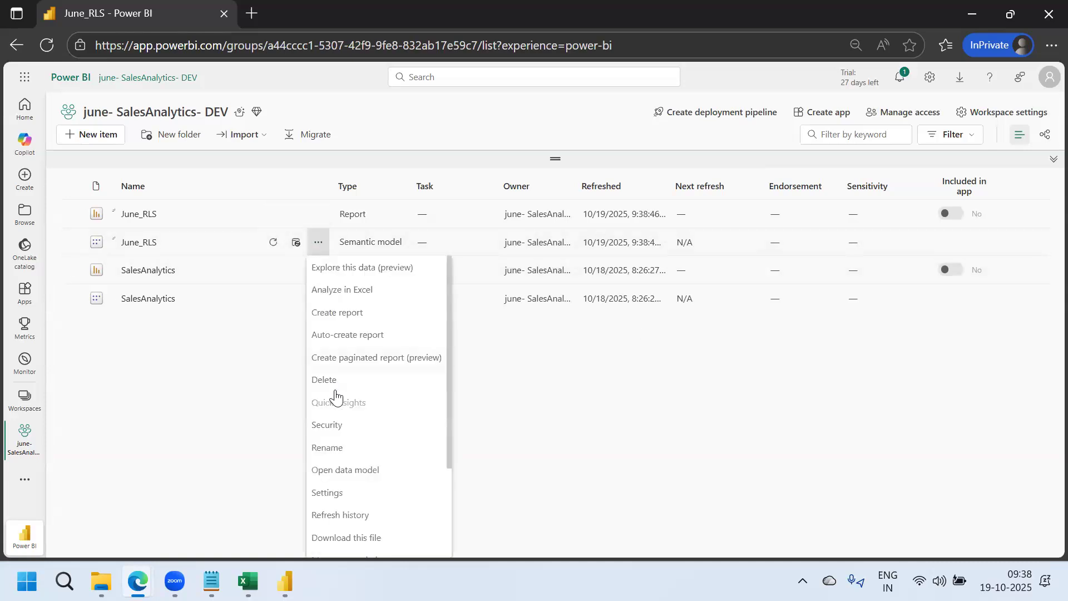
click(338, 437)
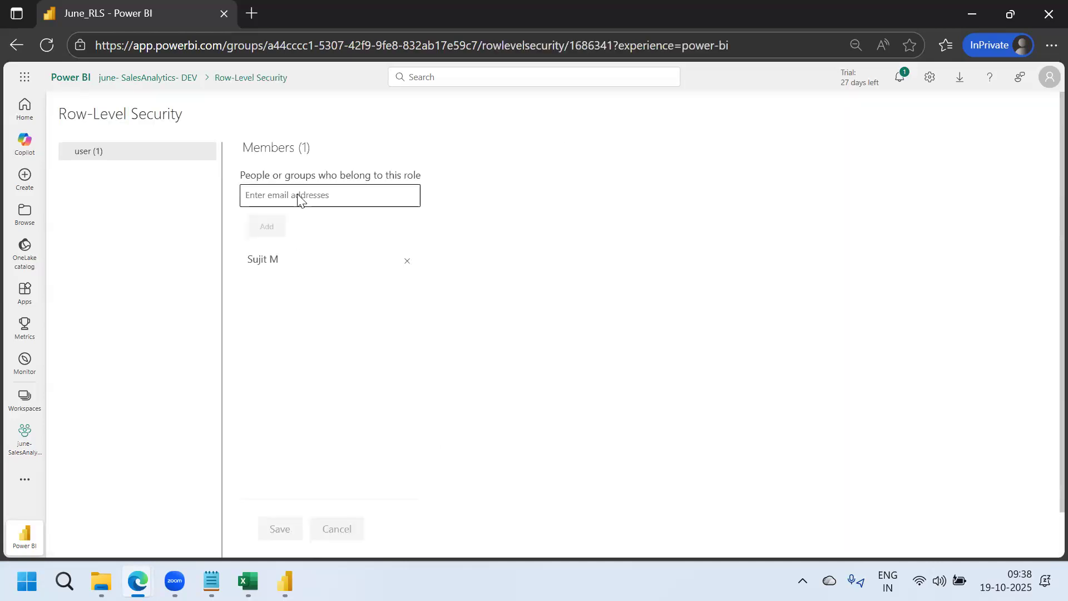
click(207, 161)
click(232, 178)
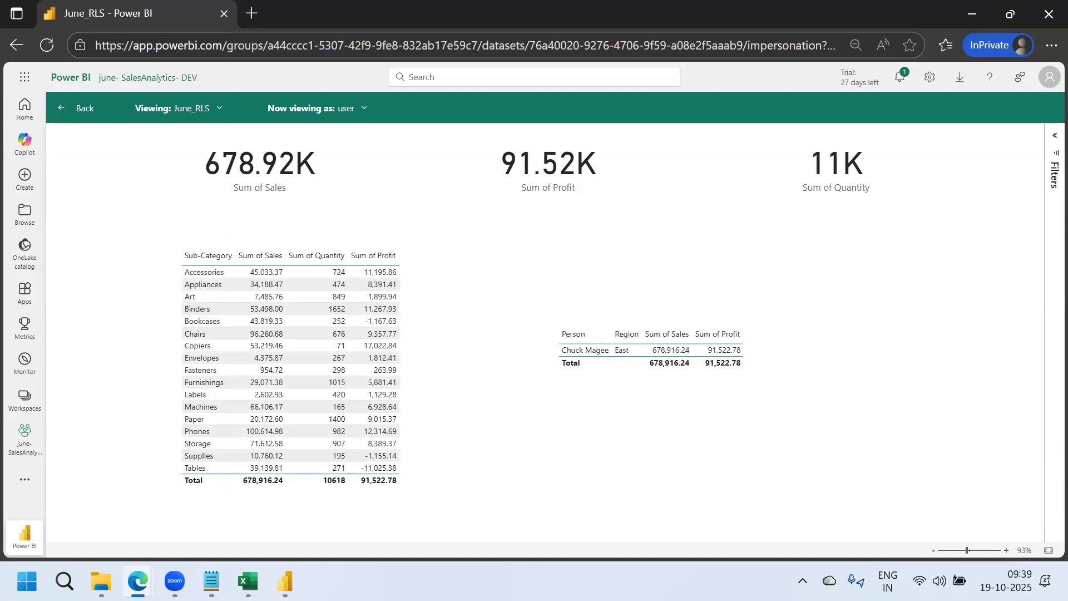
Add step 2 lines: go to semantic model, security, add the users email ids, add, save
key(alt+Tab)
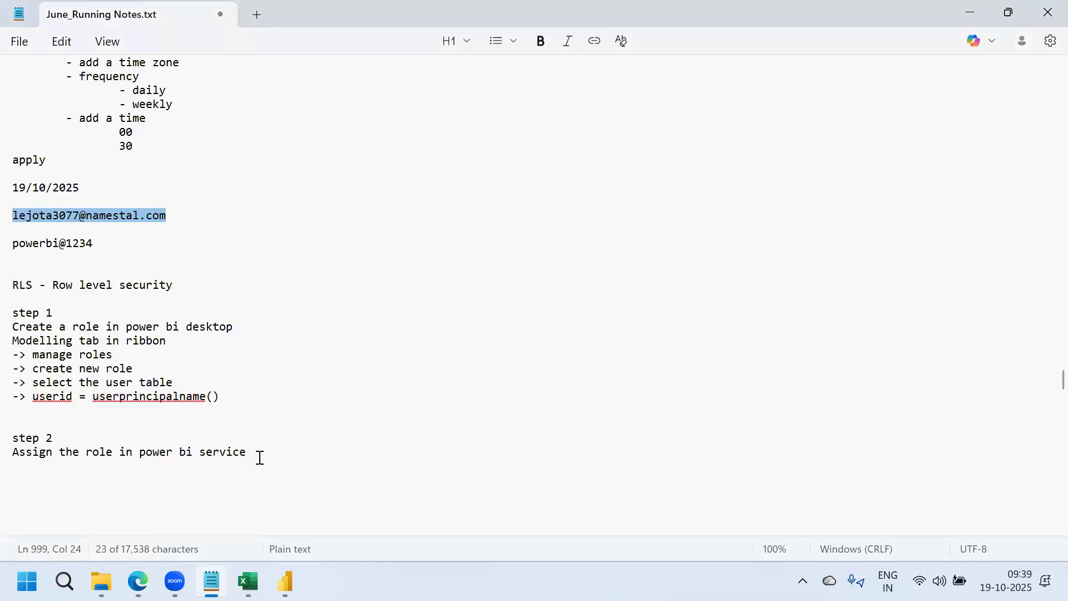
key(ctrl+End)
key(Return)
text(go )
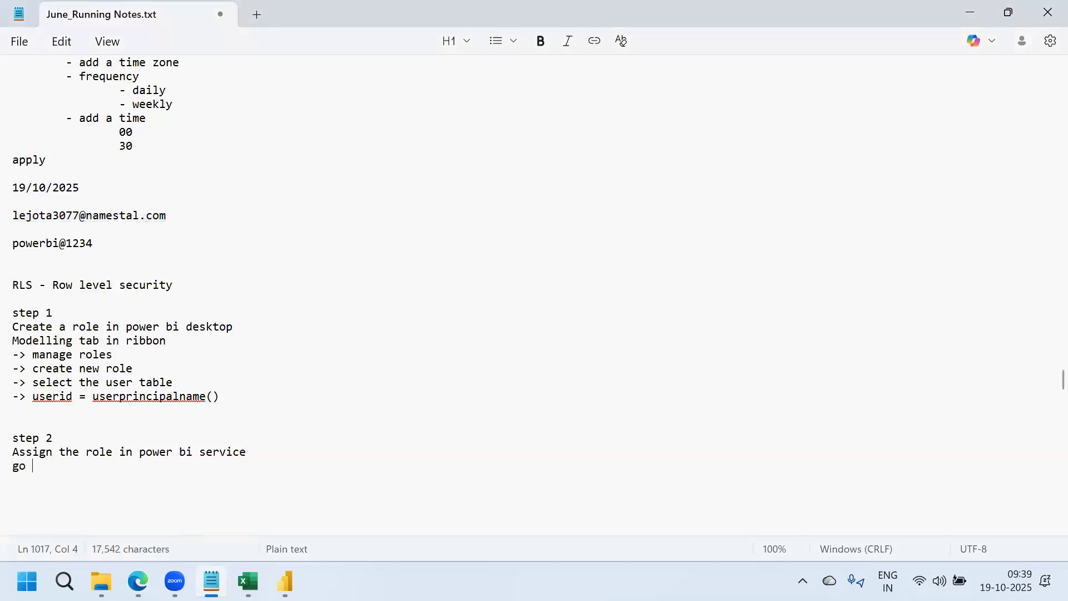
text(to semantic model)
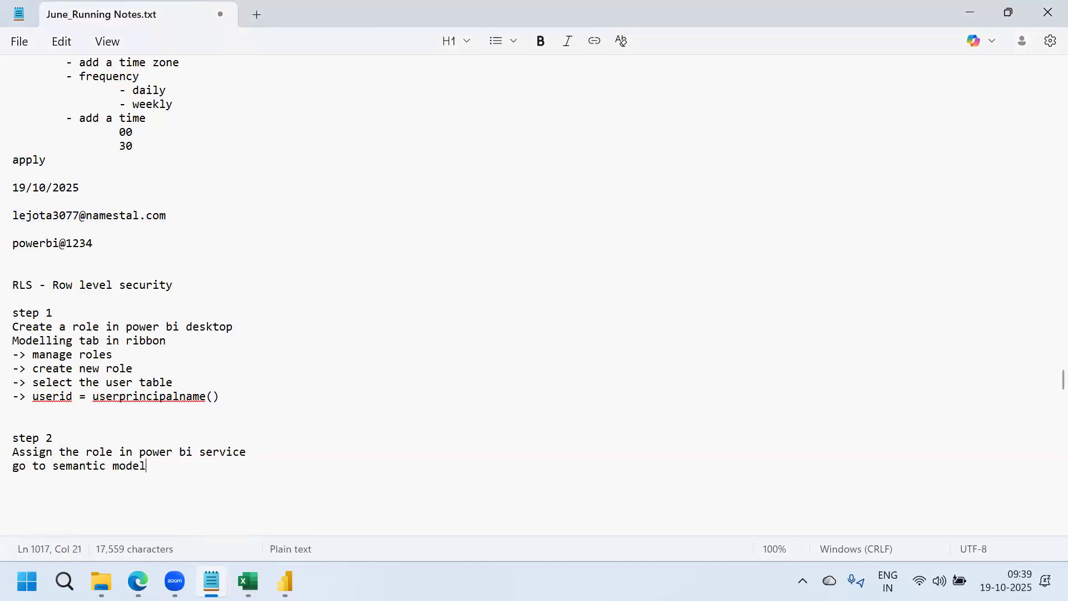
key(Return)
text(set)
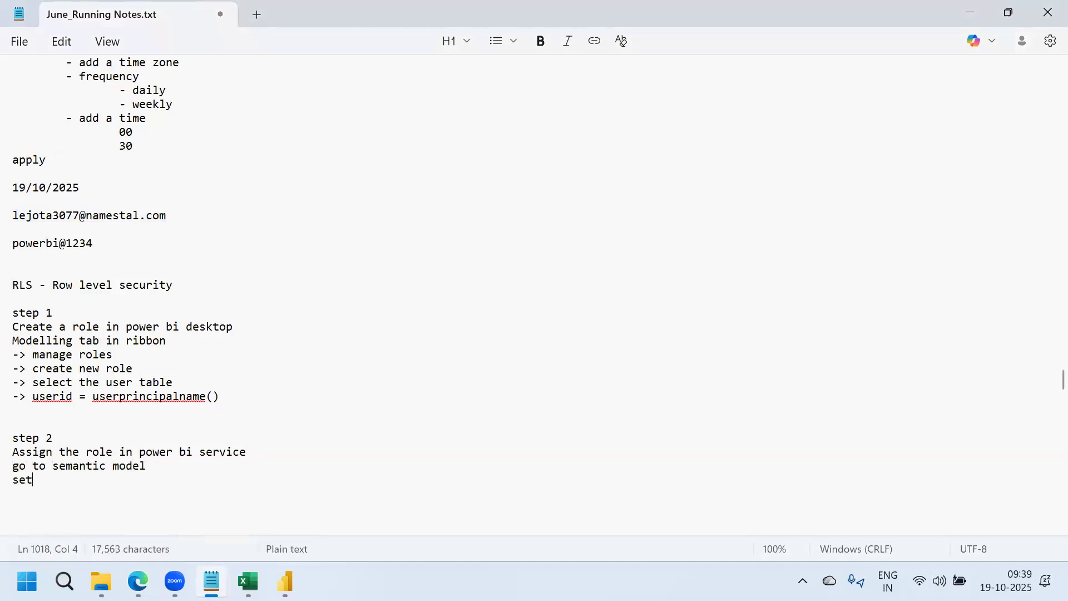
key(BackSpace)
text(curity)
key(Return)
text(\)
key(BackSpace)
text(add the users email ids)
key(Return)
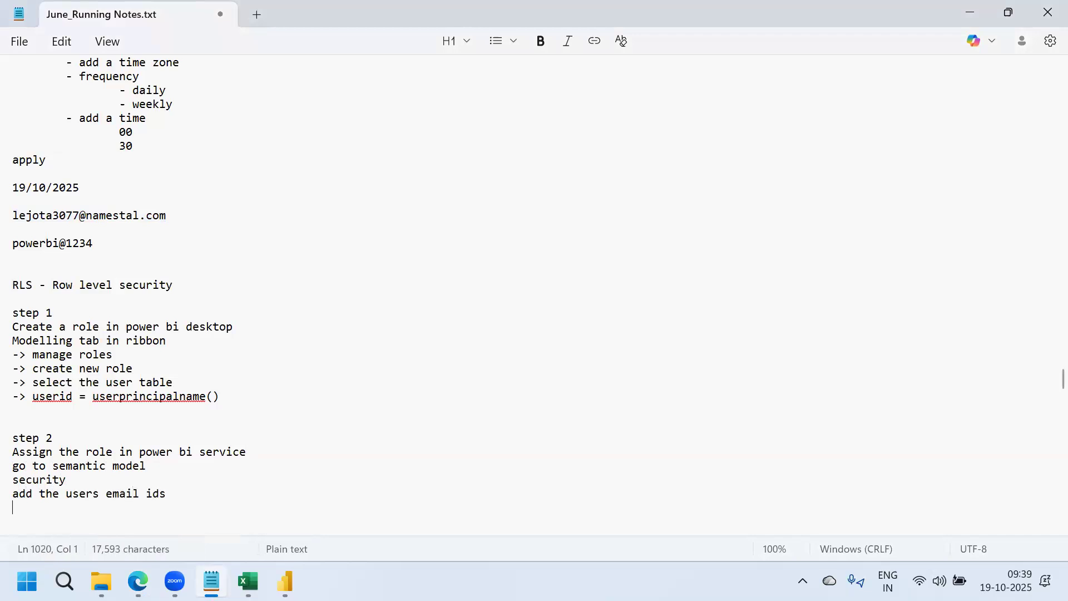
text(add)
key(Return)
text(save.)
Add a testing note: 'to test' followed by 'click on test as a role.'
key(Return)
key(Return)
key(Return)
text(to test)
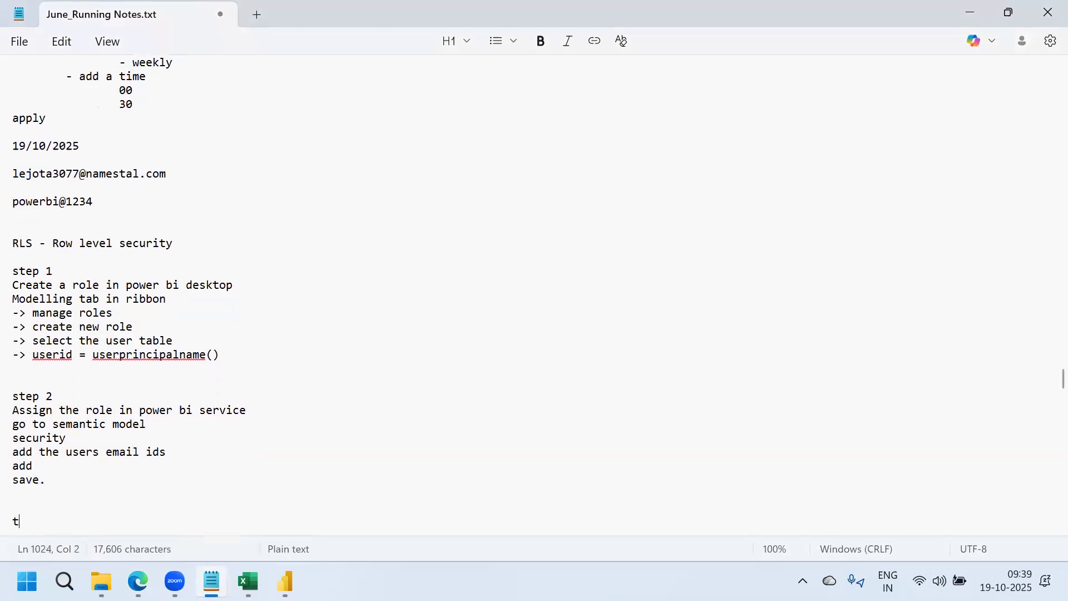
key(Return)
text(click on test as a role.)
key(Return)
key(Return)
key(Return)
key(Return)
key(Return)
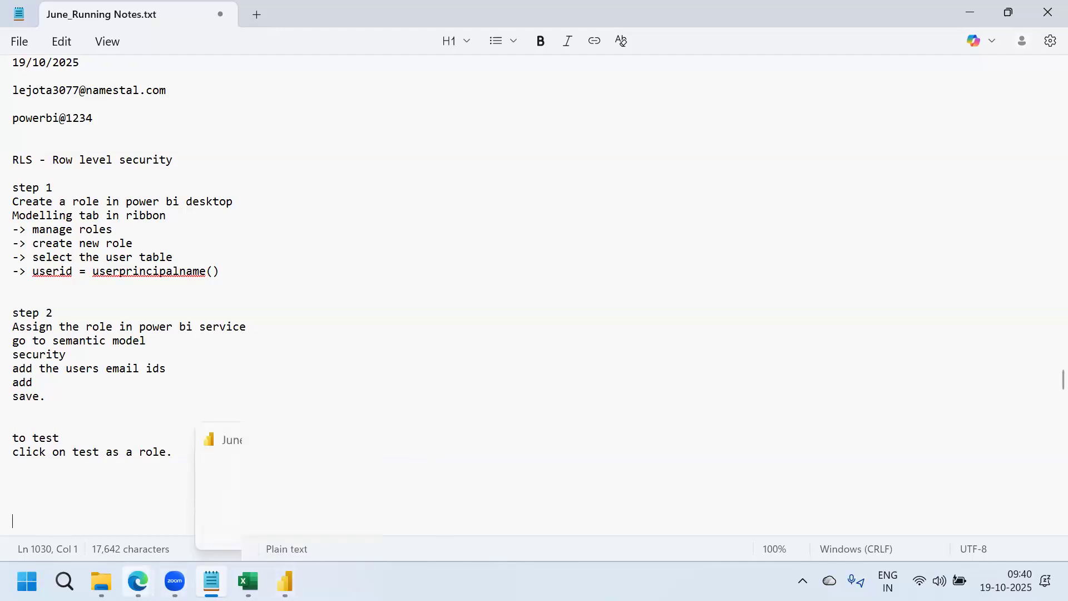
Bring the user-role June_RLS report forward and glance at the account profile details
mouse_move(137, 582)
click(254, 494)
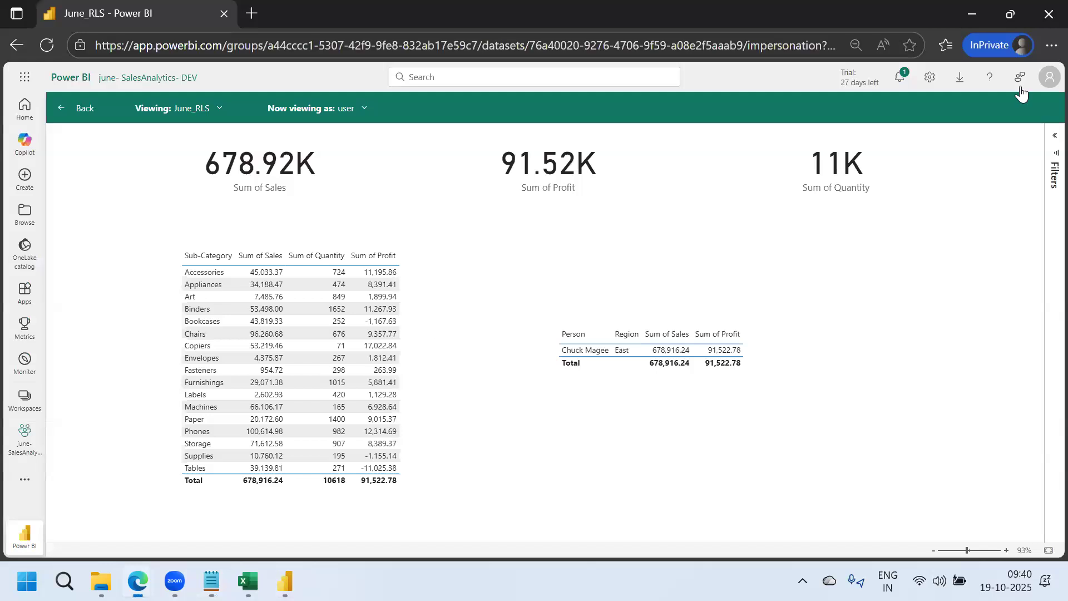
click(1050, 77)
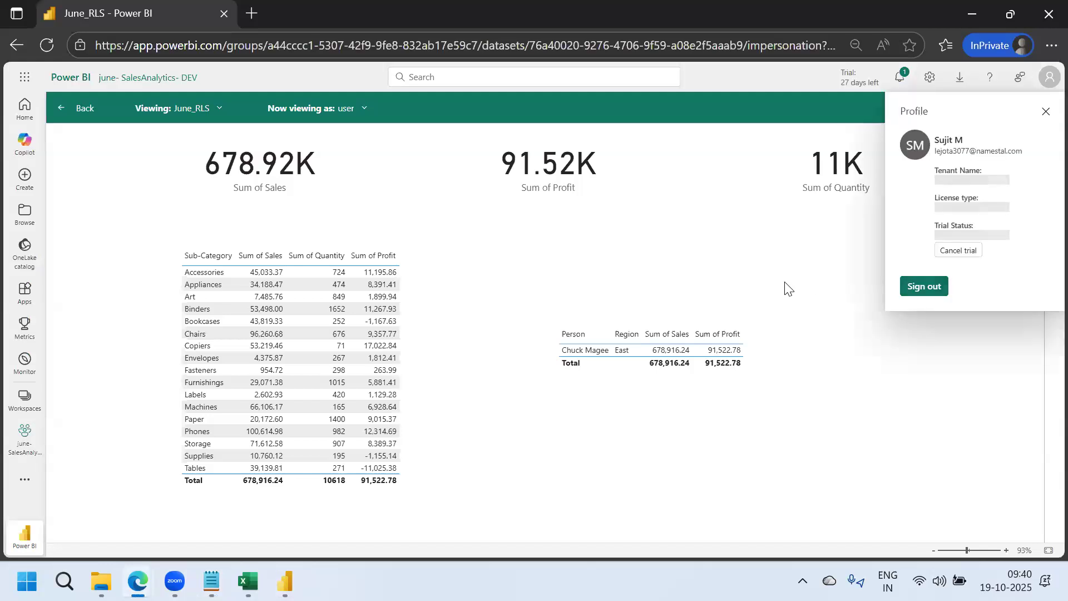
key(Escape)
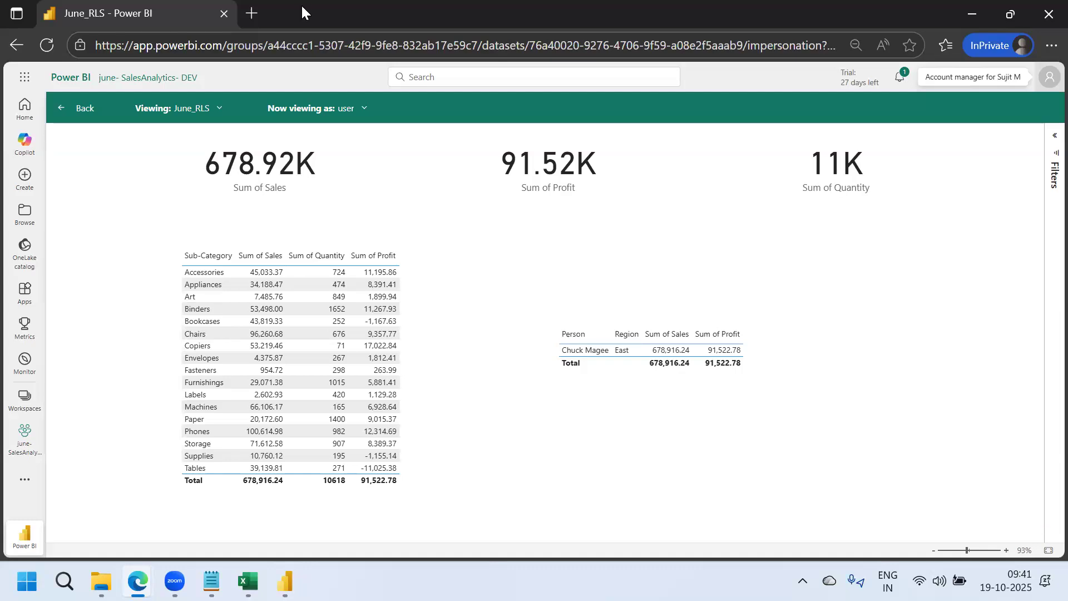
Select the account's name and e-mail in the profile, compare with the Excel RLS workbook, then close the profile
click(1050, 77)
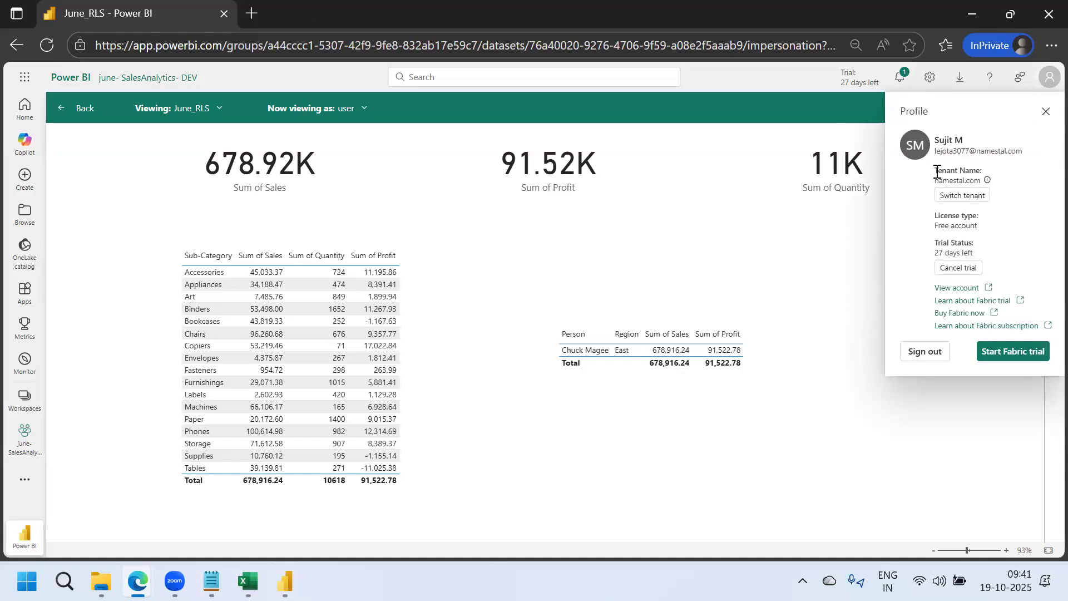
drag(1031, 151, 1007, 152)
drag(936, 160, 935, 146)
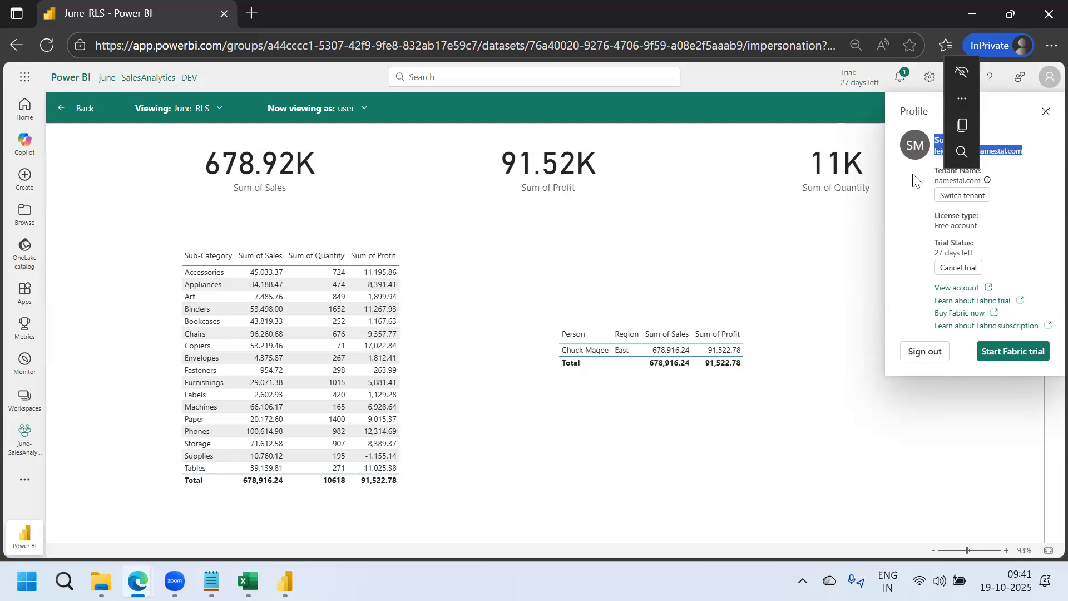
click(248, 582)
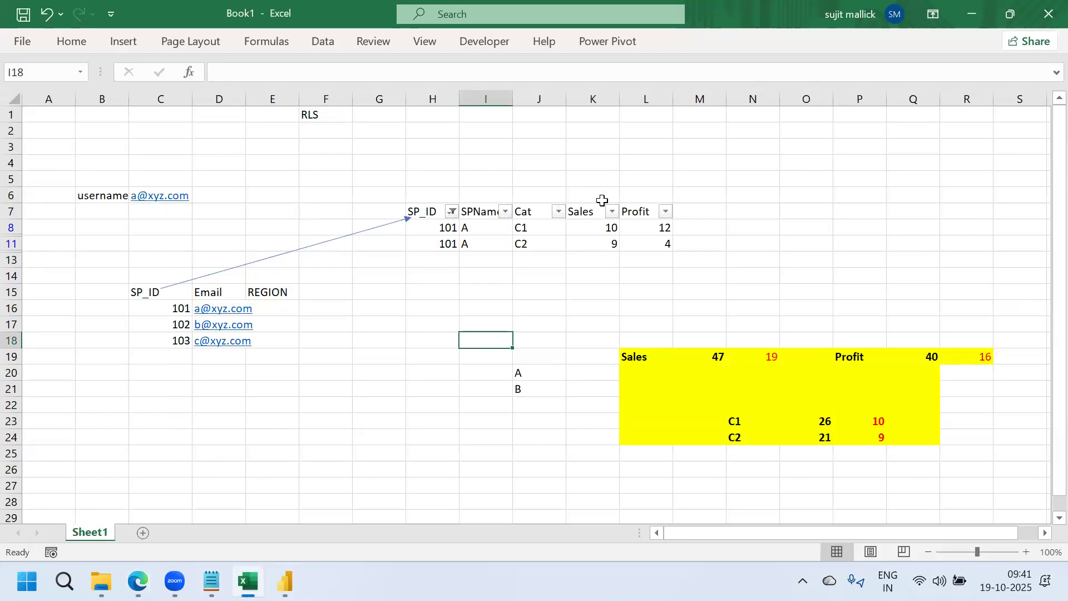
click(786, 165)
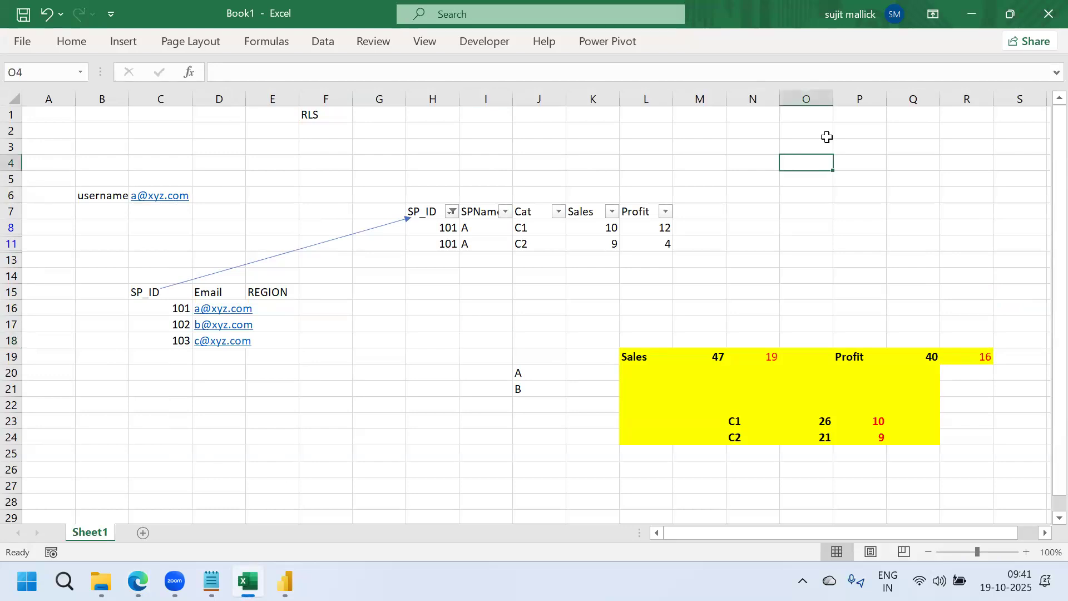
click(971, 22)
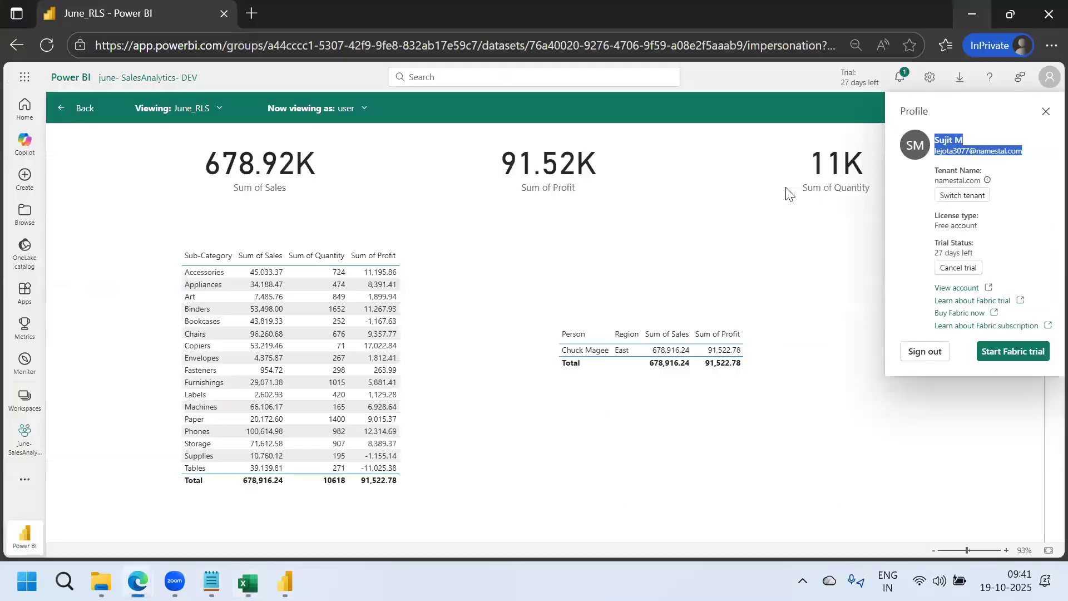
click(835, 453)
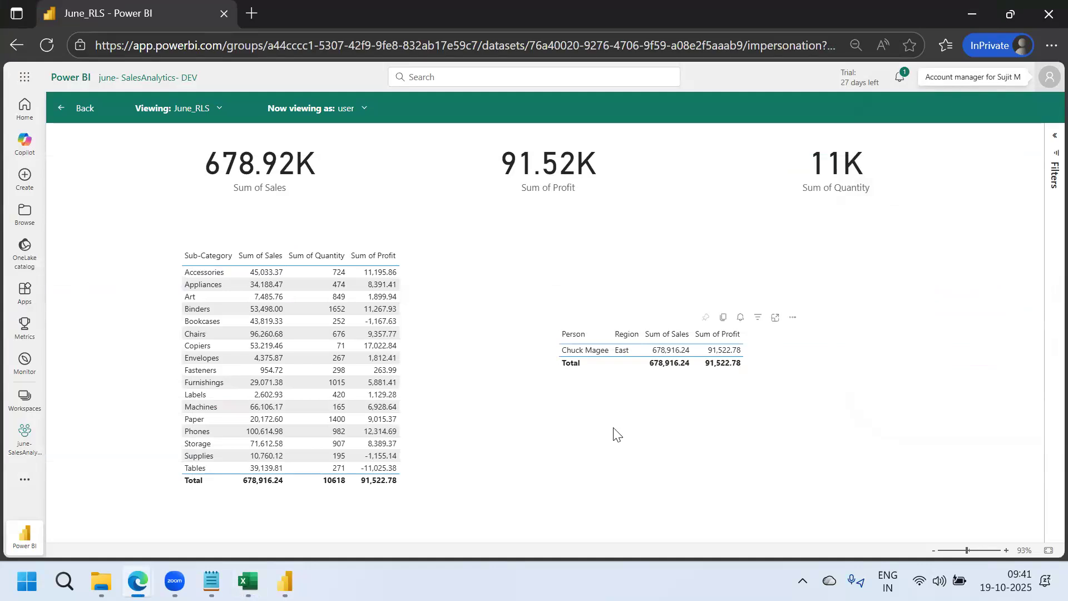
Add a 'sharing the report.' line below the testing step in the notes
mouse_move(212, 581)
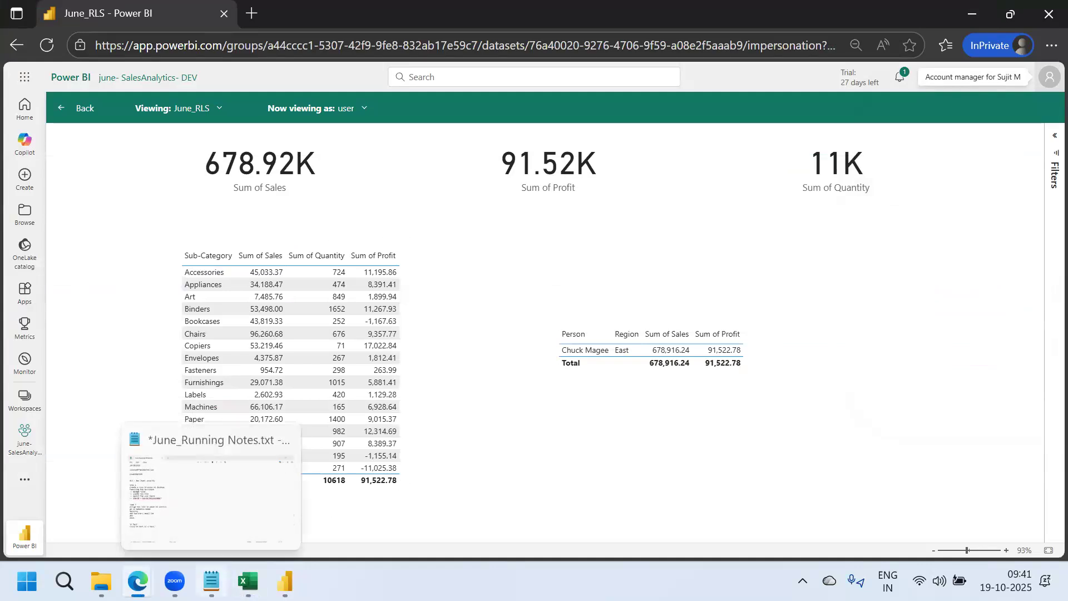
click(194, 487)
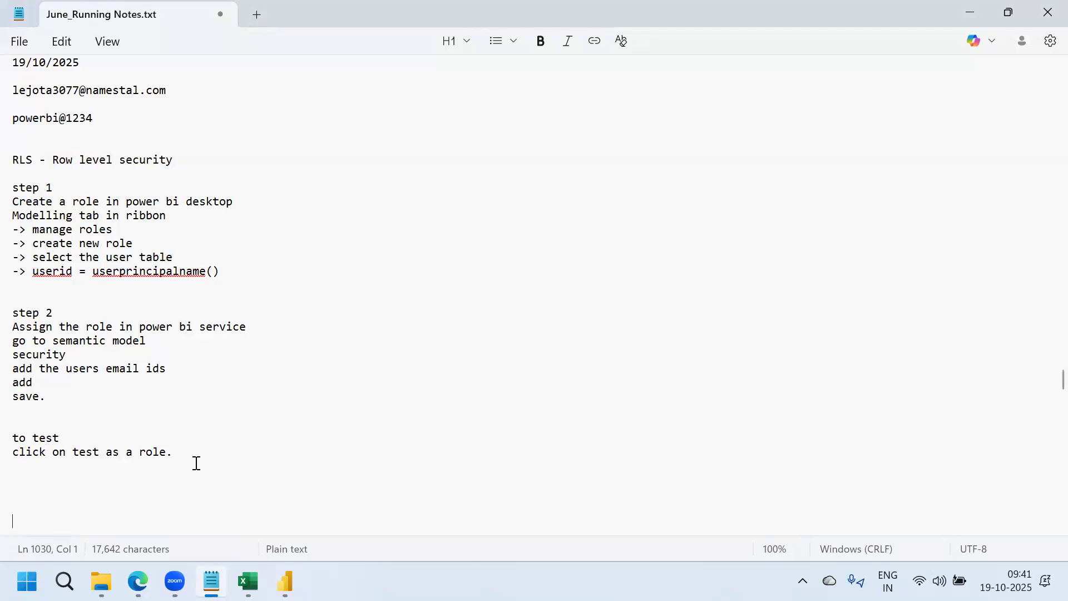
click(196, 455)
key(Return)
key(Return)
text(sharing )
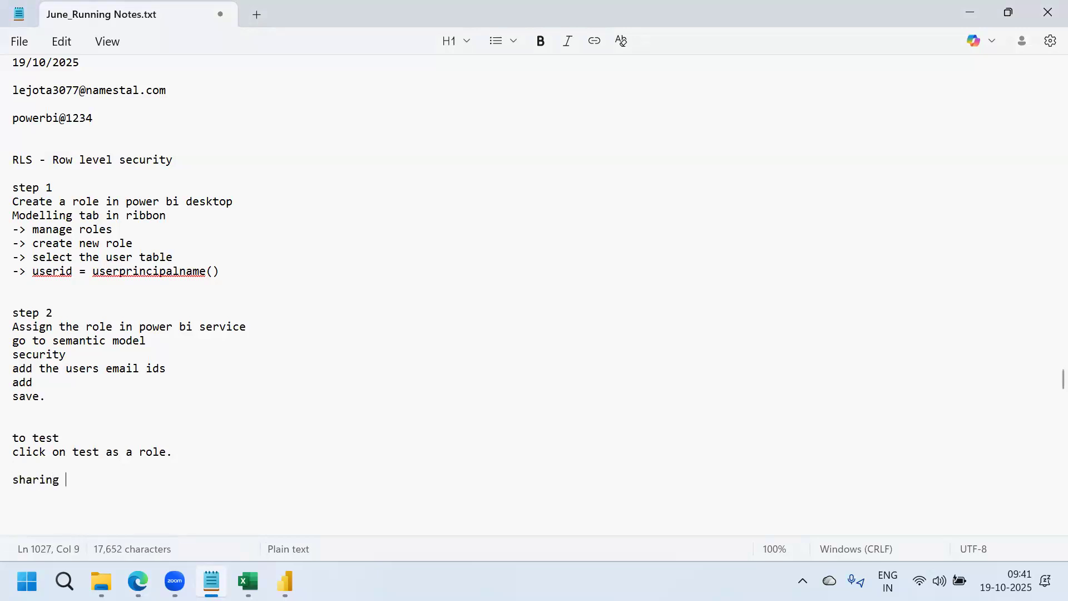
text(the report.)
key(Return)
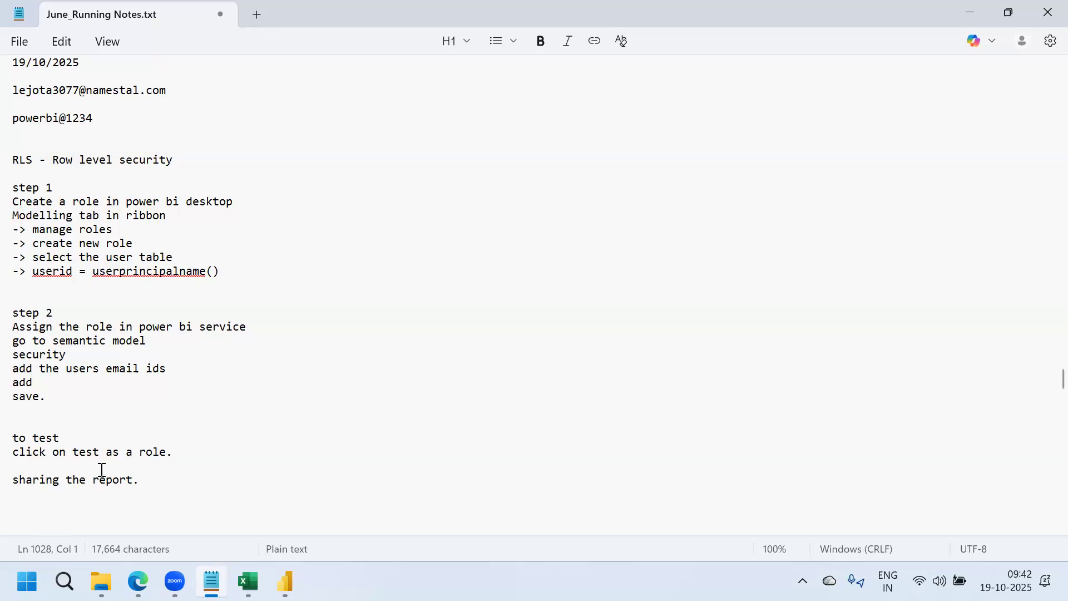
Insert a 'Hierarchical security.' note listing PATH and PATHCONTAINS, then select PATHCONTAINS
click(192, 452)
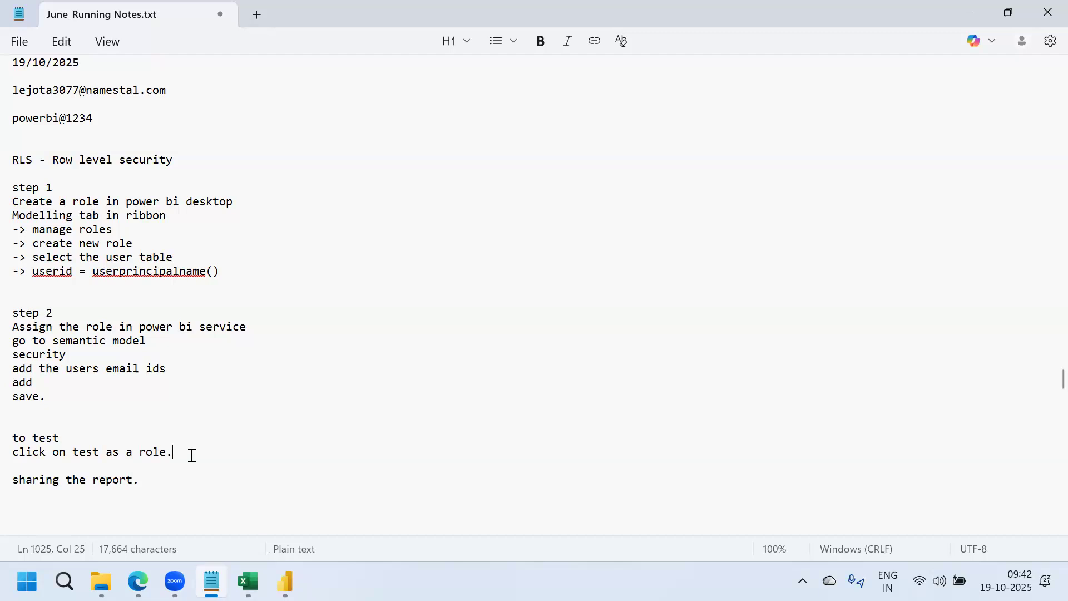
key(Return)
key(Return)
text(H)
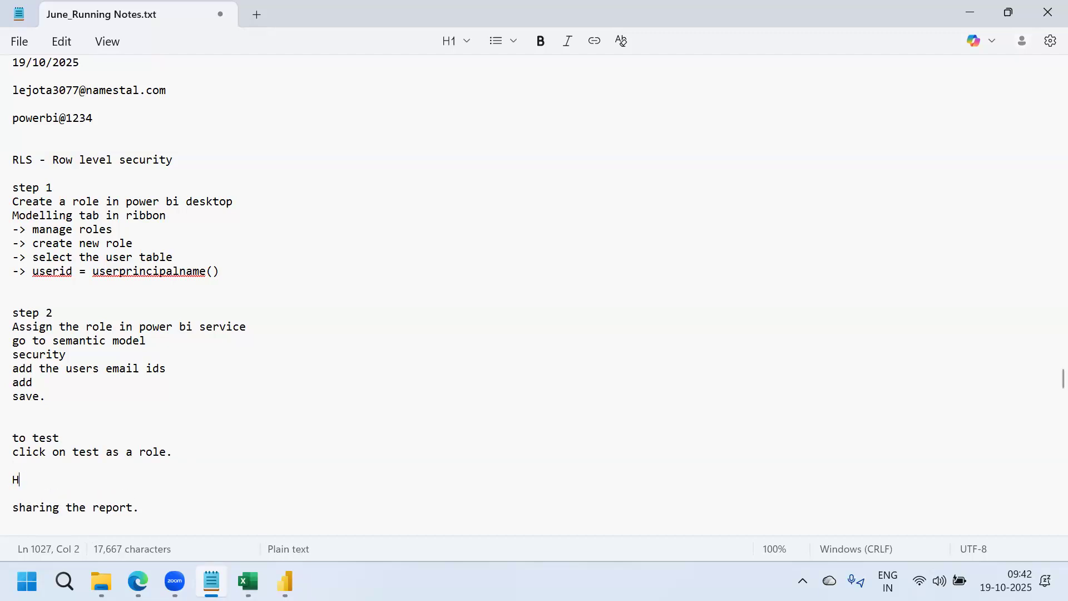
text(ierarchical)
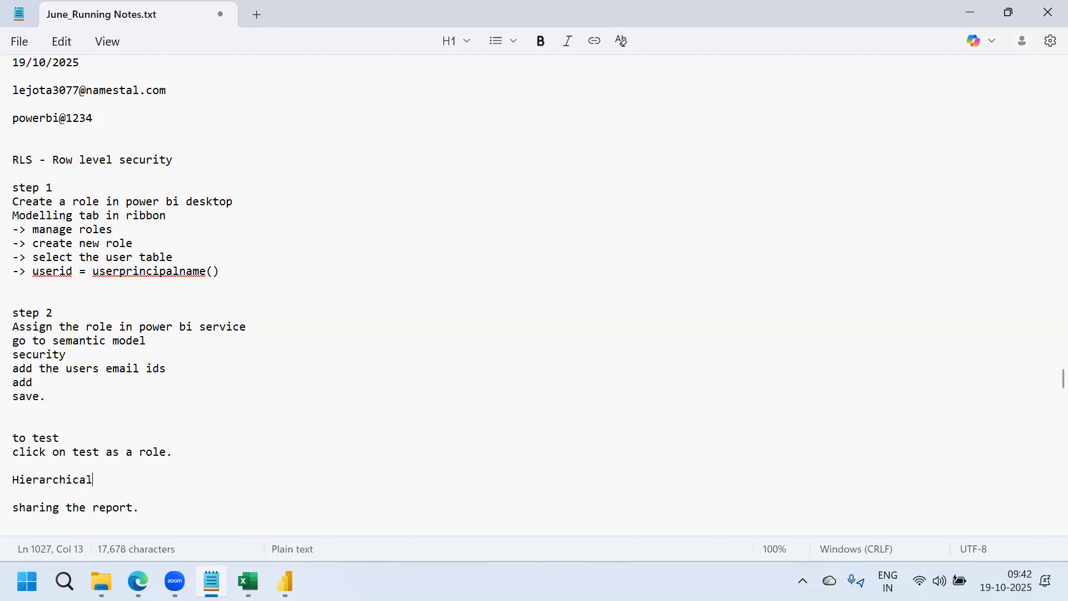
text( security.)
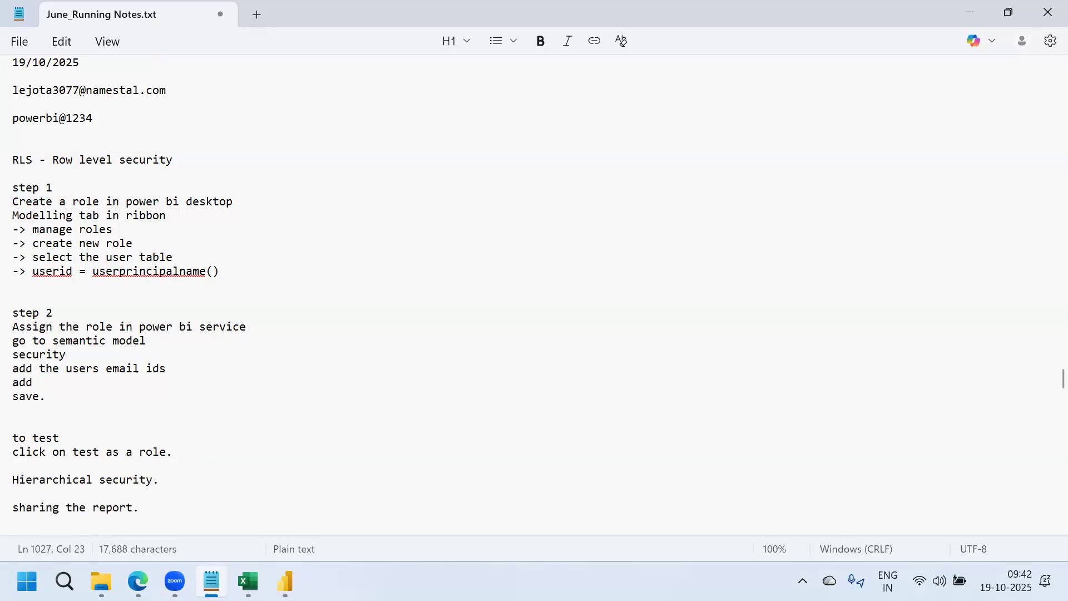
key(Return)
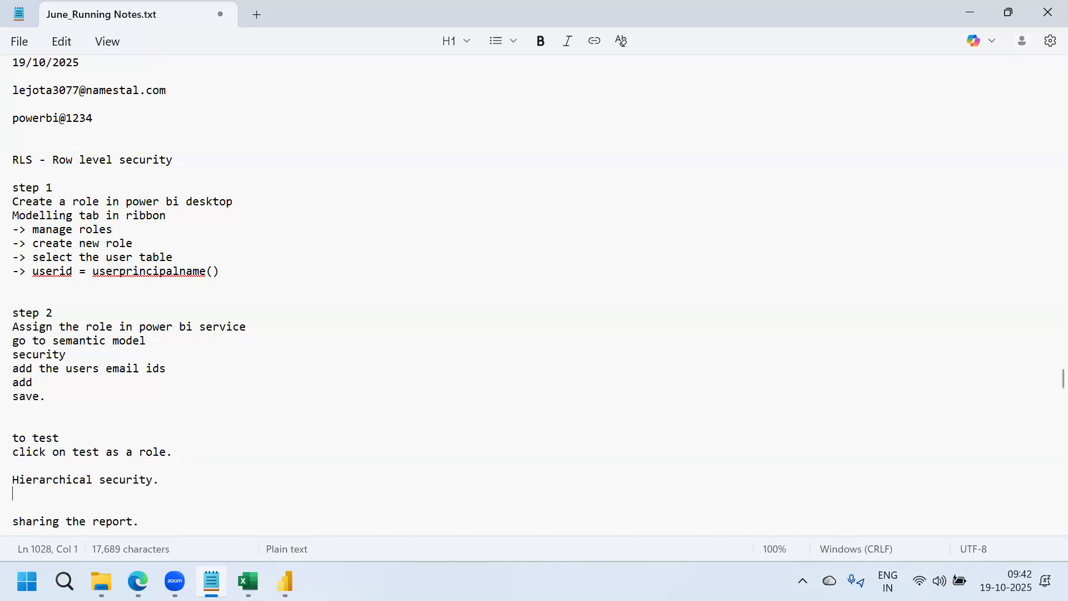
key(Caps_Lock)
text(PATH)
key(Return)
text(PATHCONT)
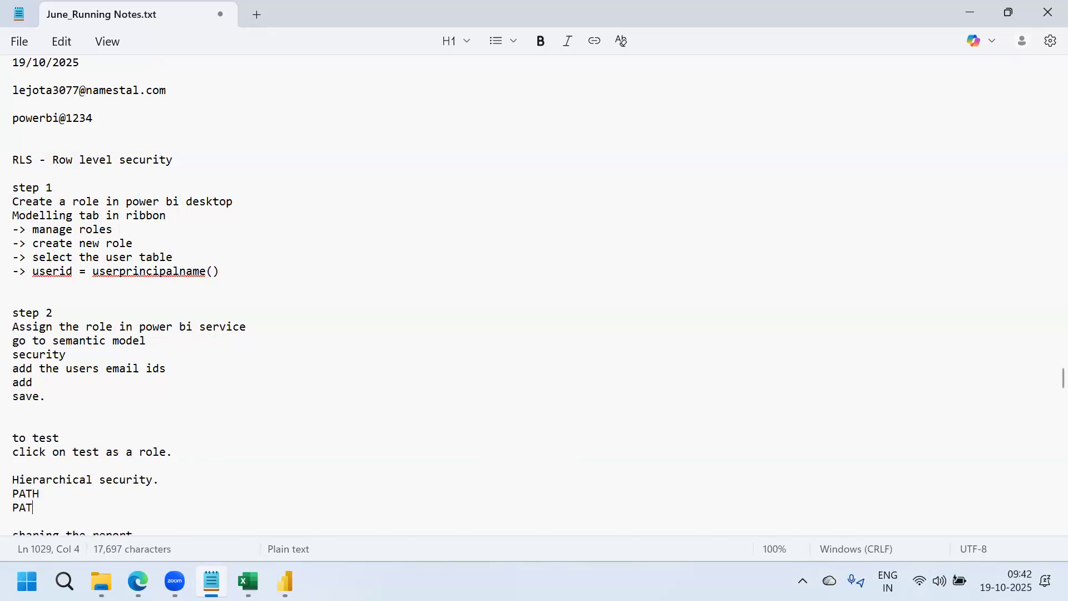
text(AINS)
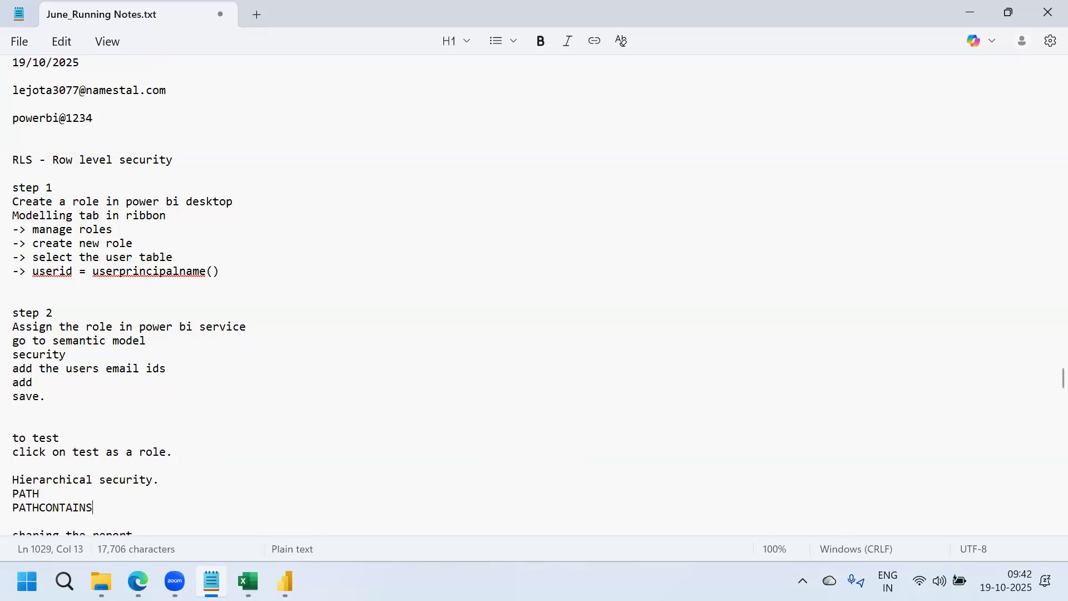
key(Return)
key(Return)
key(Return)
key(Return)
key(Return)
key(Return)
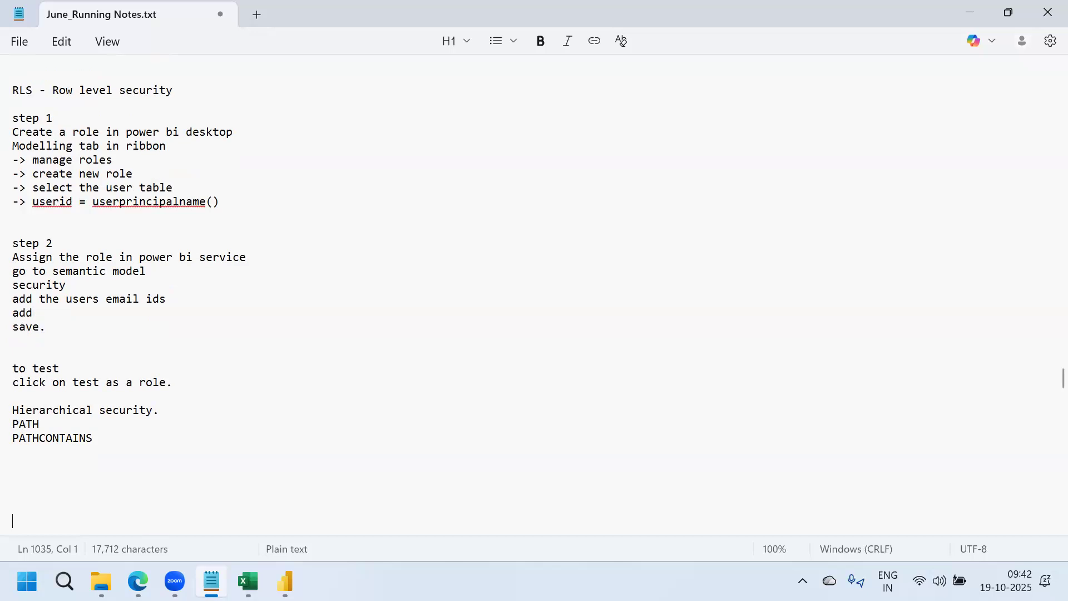
drag(95, 438, 8, 440)
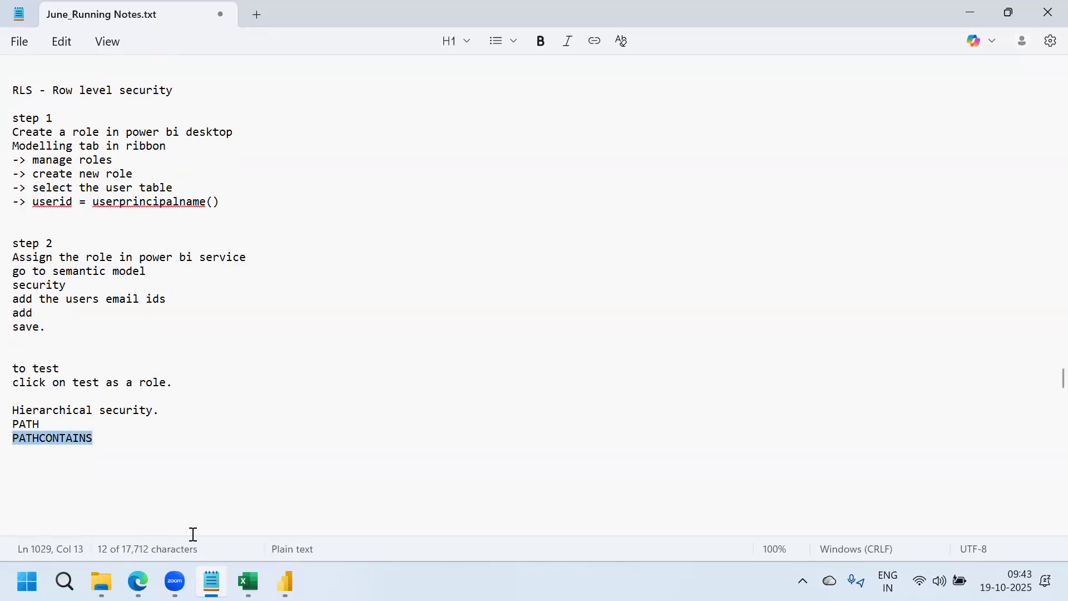
mouse_move(138, 582)
click(116, 500)
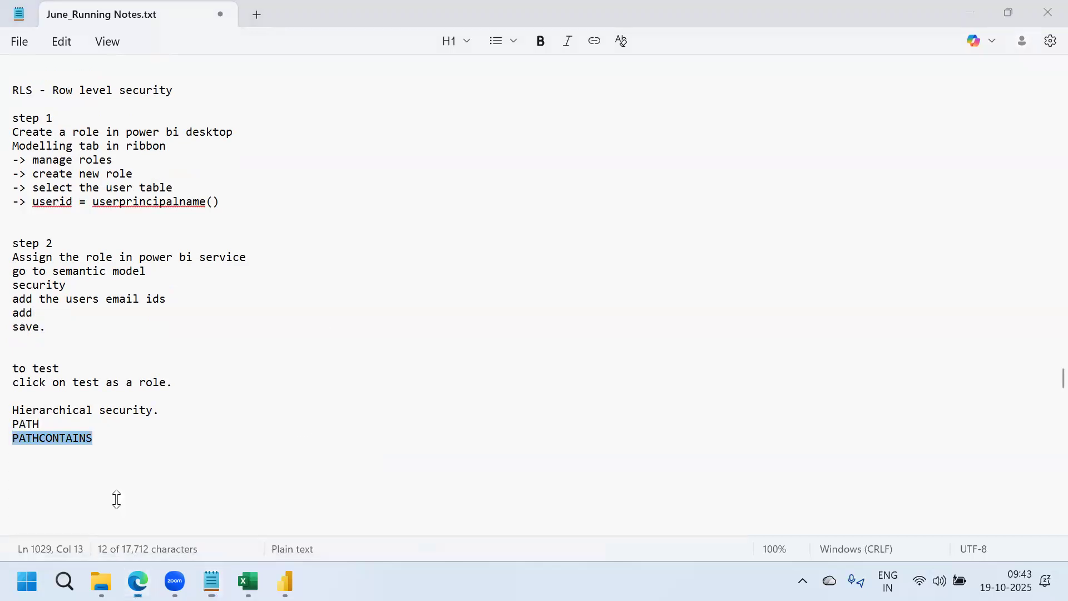
Search Bing in a new tab for 'hierarchical rls power bi' and scroll to the RADACAD result
click(453, 16)
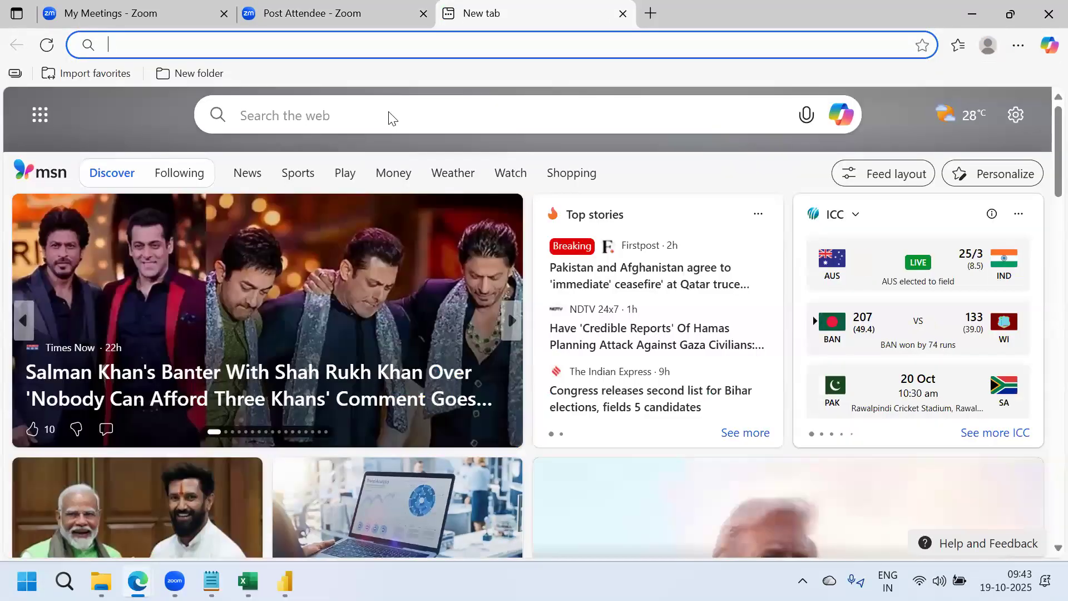
text(Hierarc)
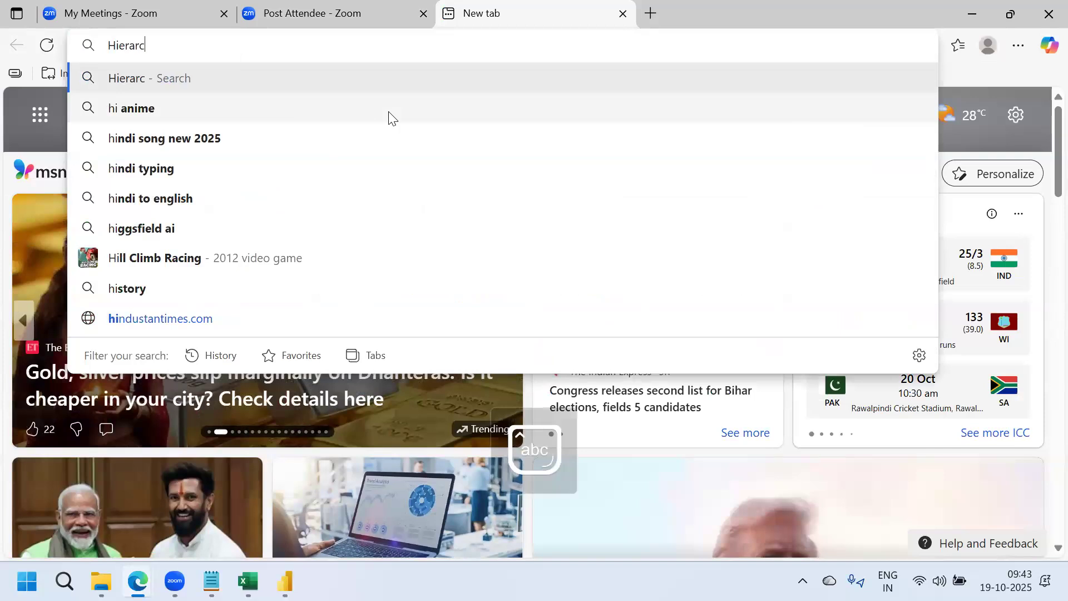
text(hical rls)
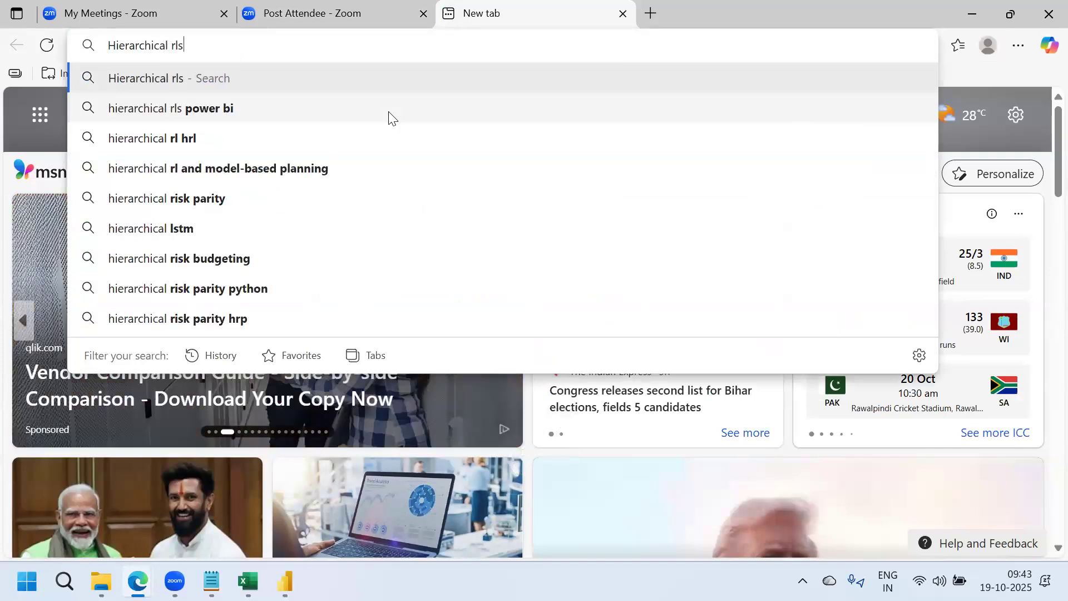
click(285, 109)
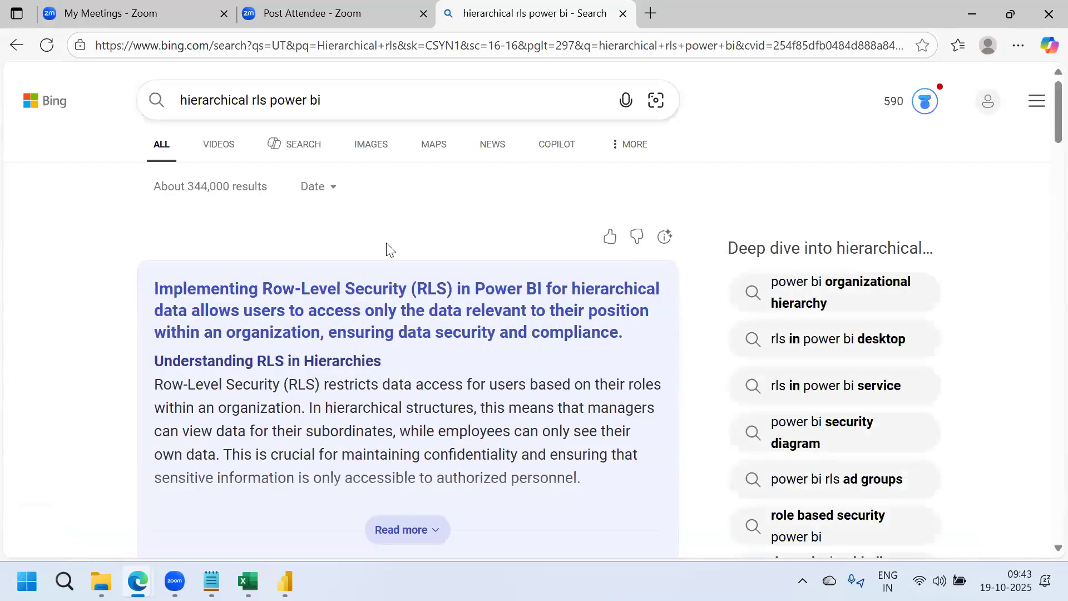
scroll(387, 246, down, 1)
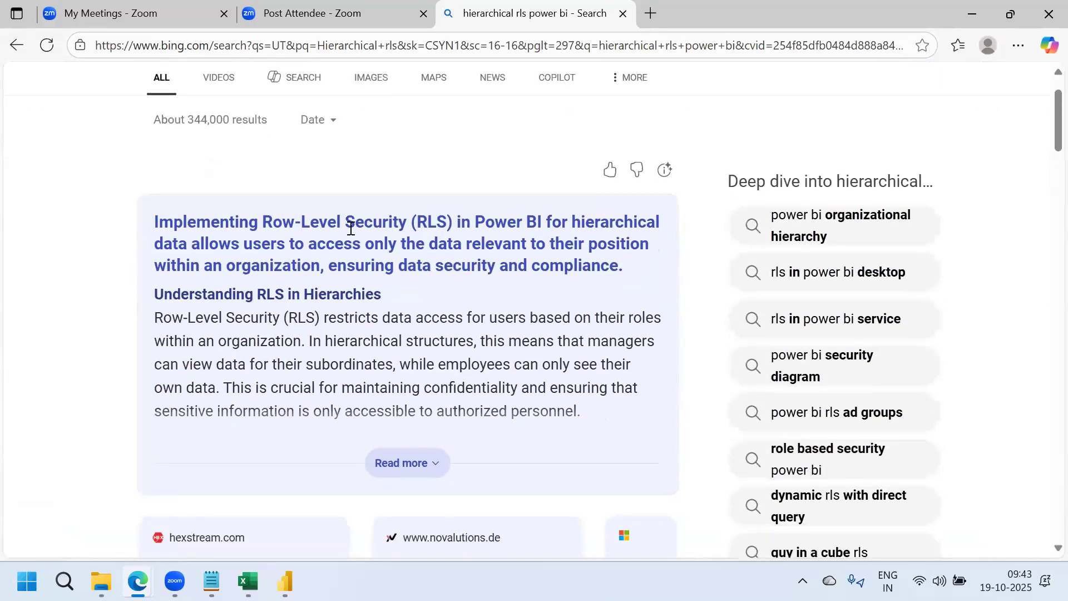
scroll(342, 400, down, 10)
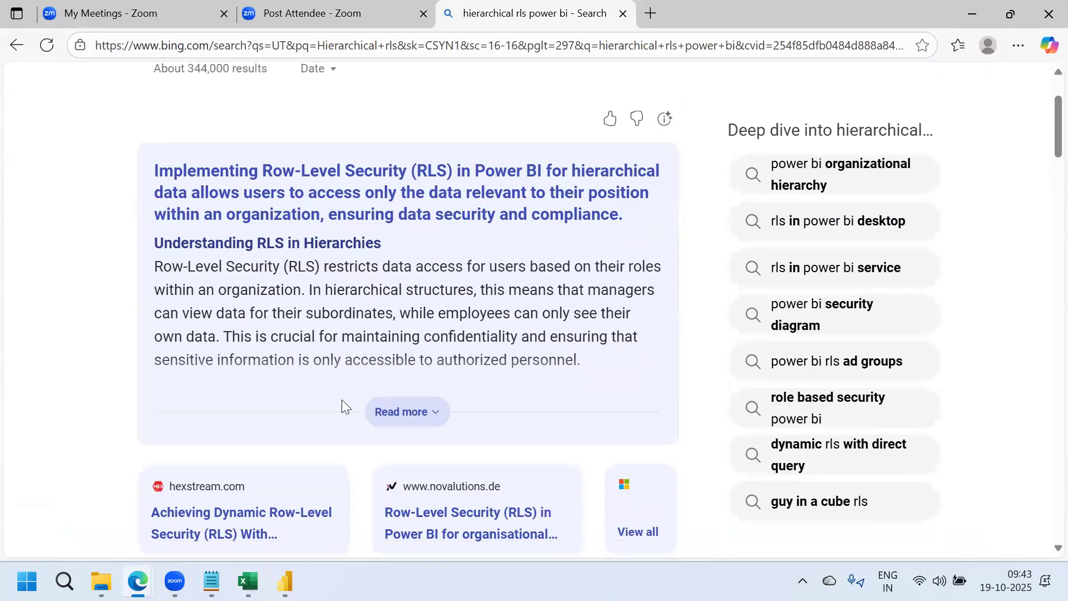
scroll(342, 405, down, 5)
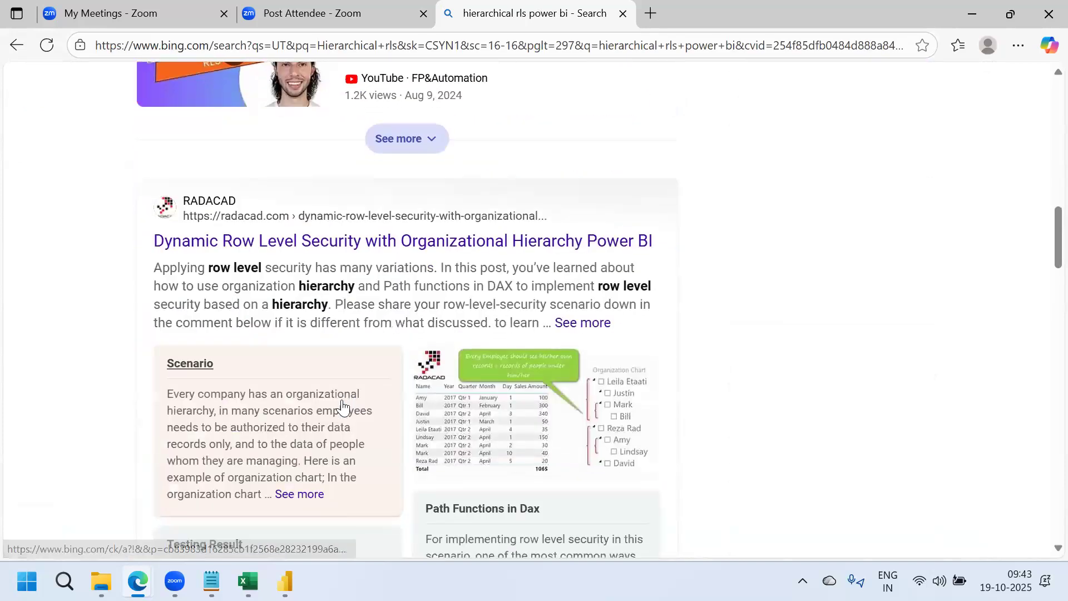
scroll(341, 405, down, 1)
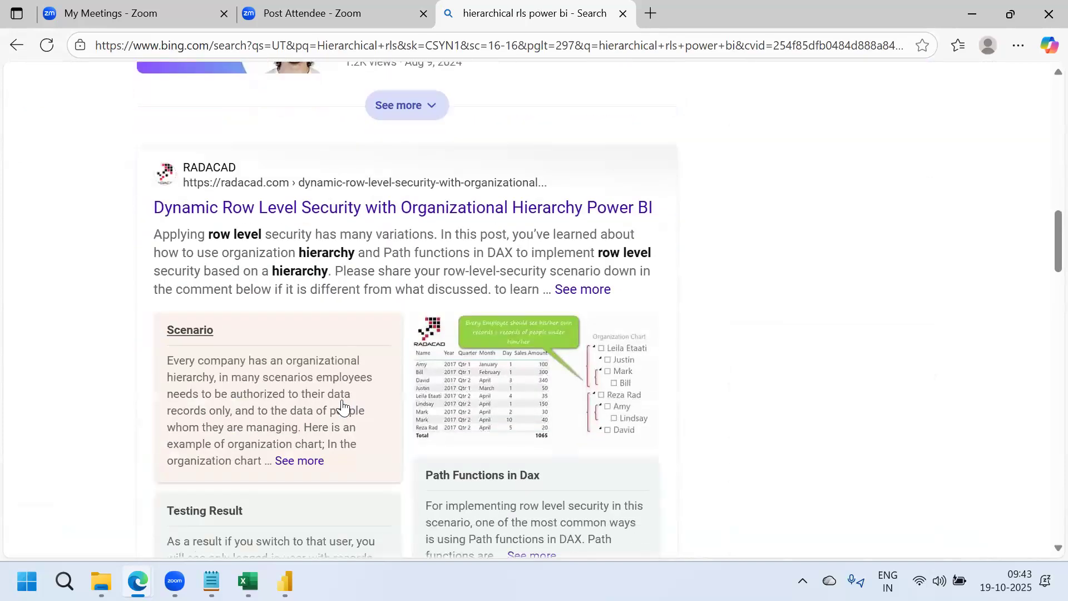
Open RADACAD's organizational hierarchy RLS article and scroll to 'Path Functions in DAX' and its ID/Manager ID table
click(434, 212)
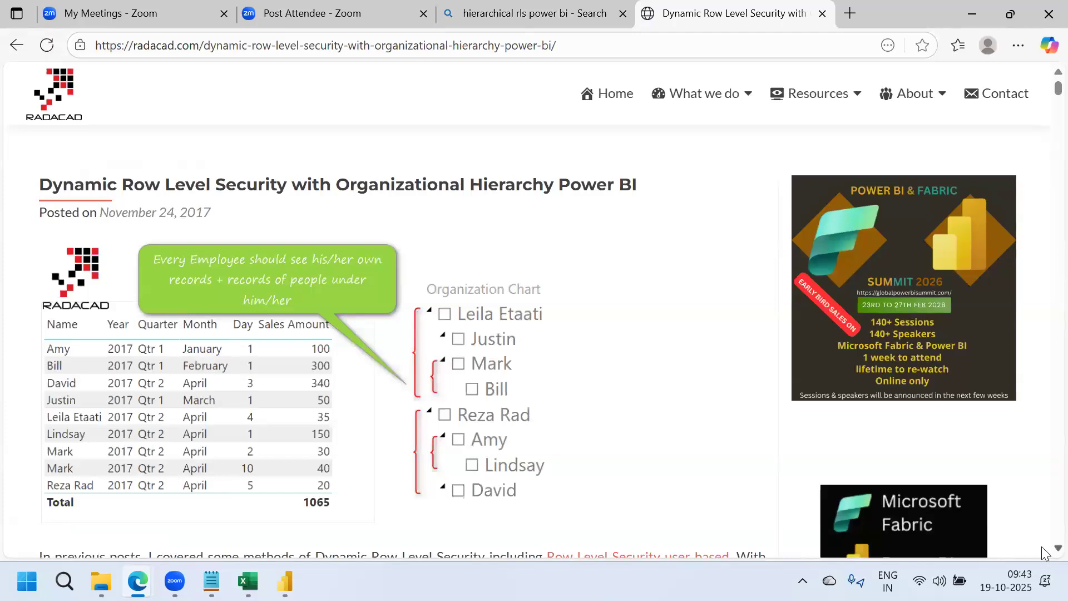
key(Down)
key(Down)
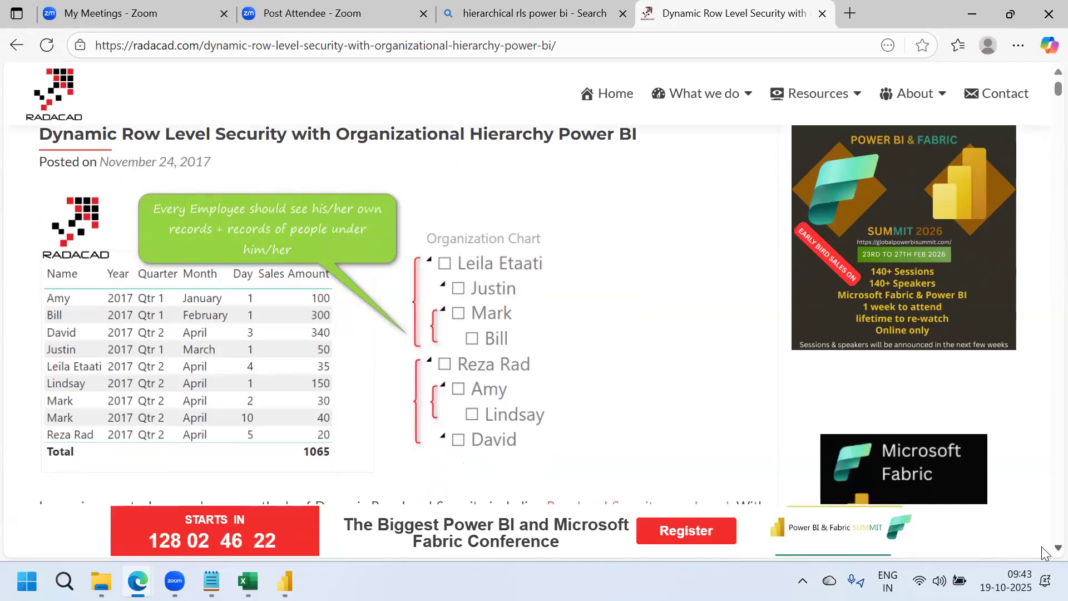
key(Down)
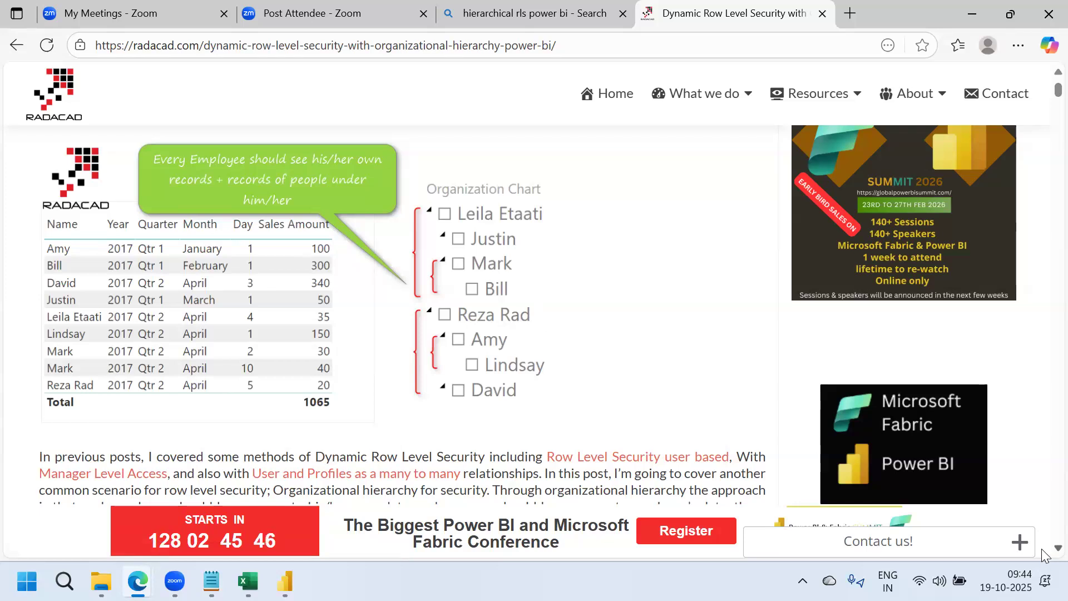
scroll(1042, 549, down, 6)
scroll(1042, 549, down, 10)
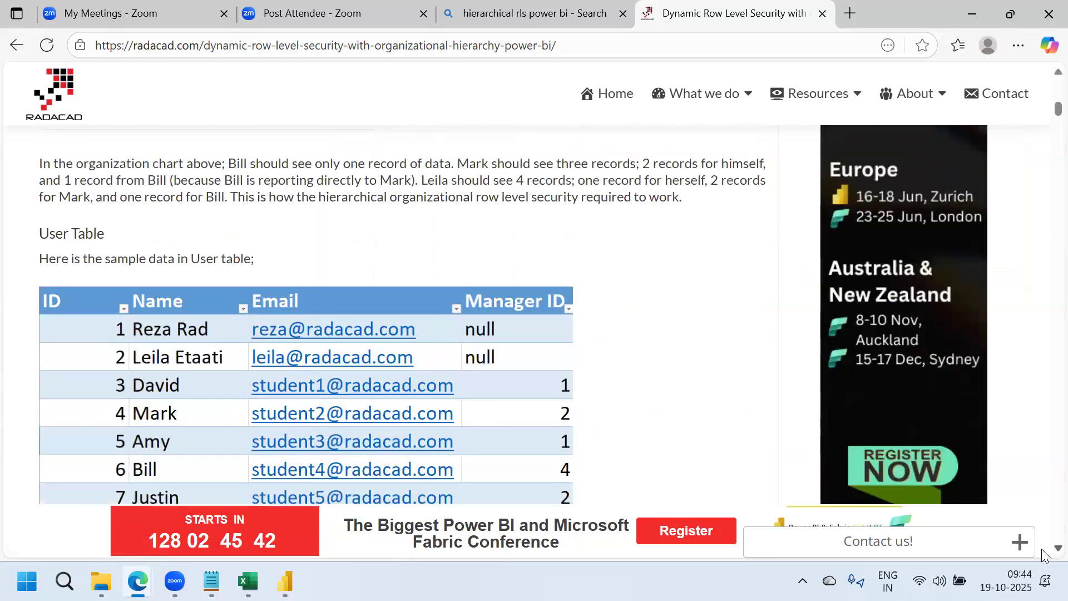
scroll(1042, 549, down, 2)
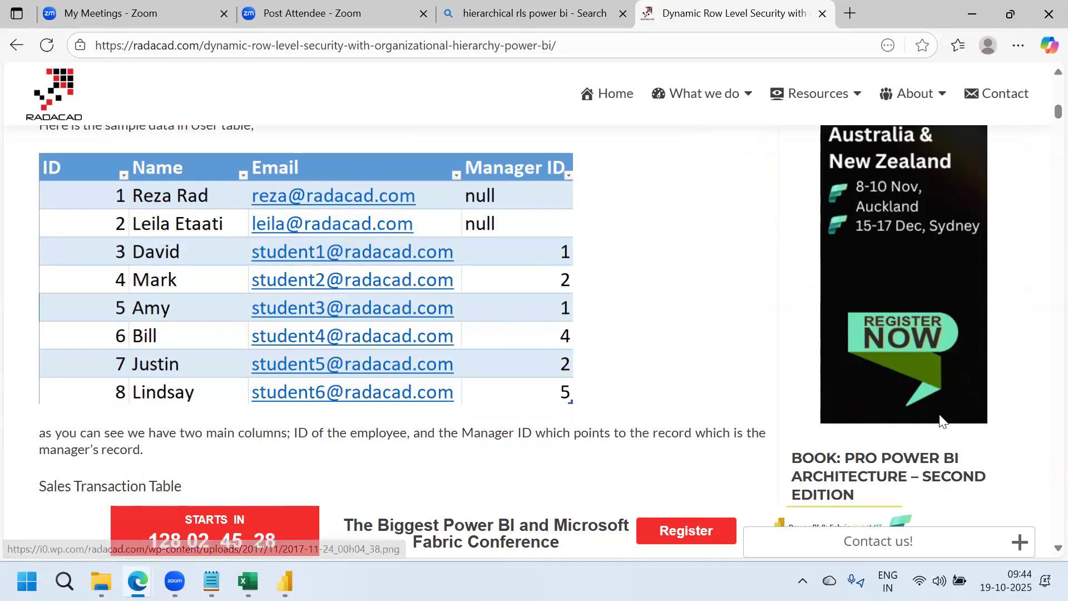
scroll(1041, 549, down, 3)
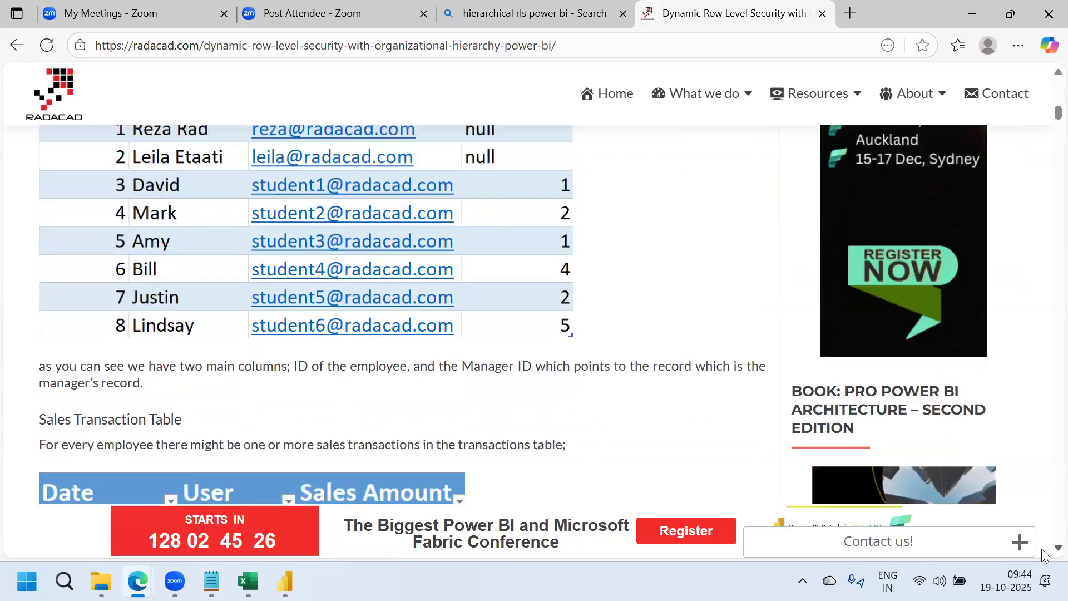
scroll(1042, 549, down, 6)
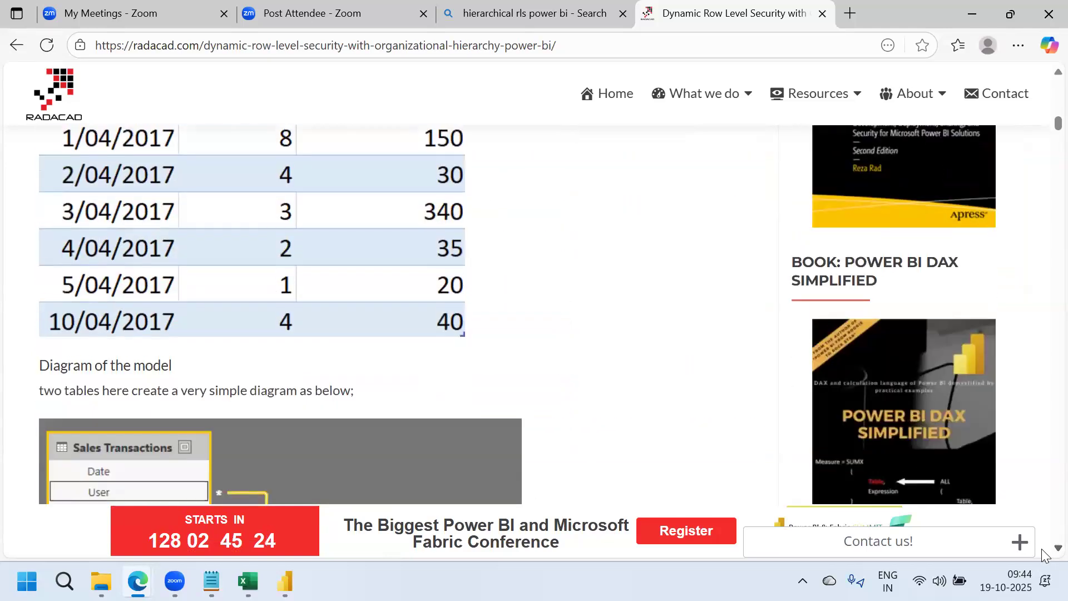
scroll(1042, 548, down, 5)
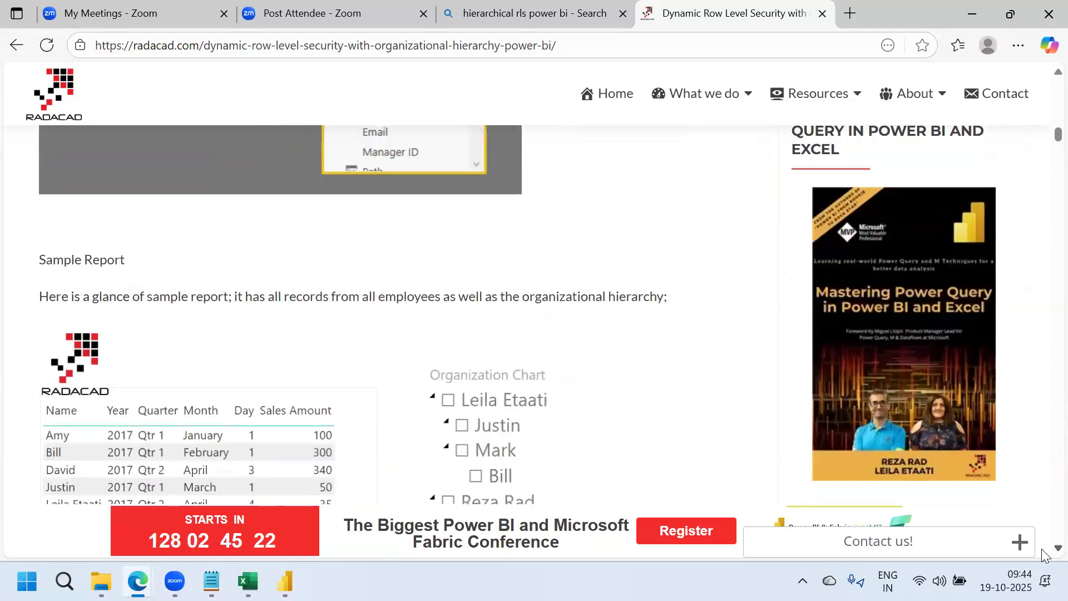
scroll(1042, 549, down, 4)
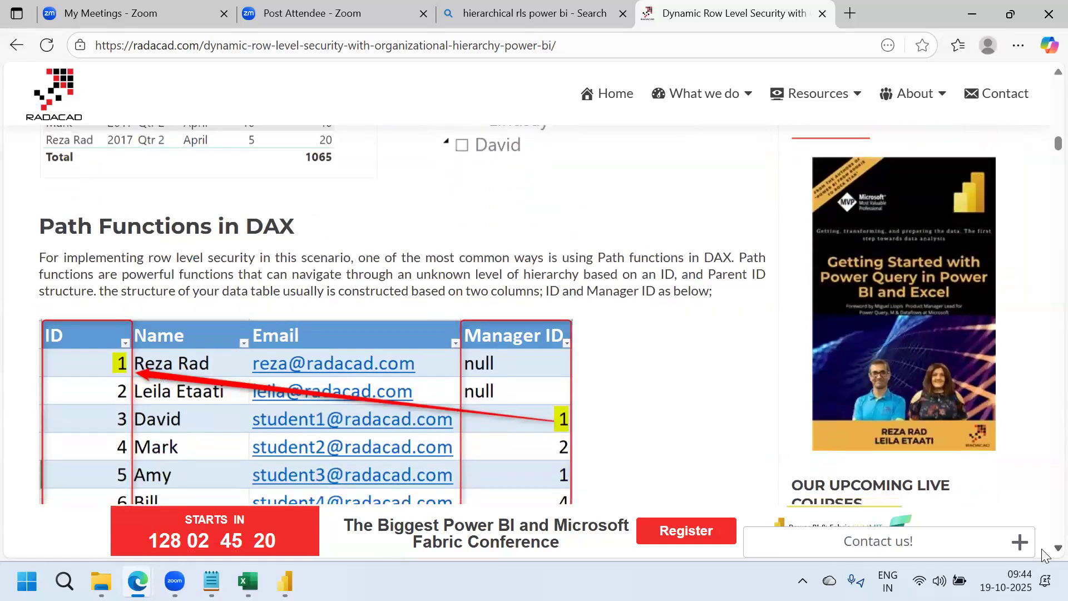
Scroll to the Path() section showing Path = PATH(User[ID],User[Manager ID]) and its results
scroll(1042, 549, down, 1)
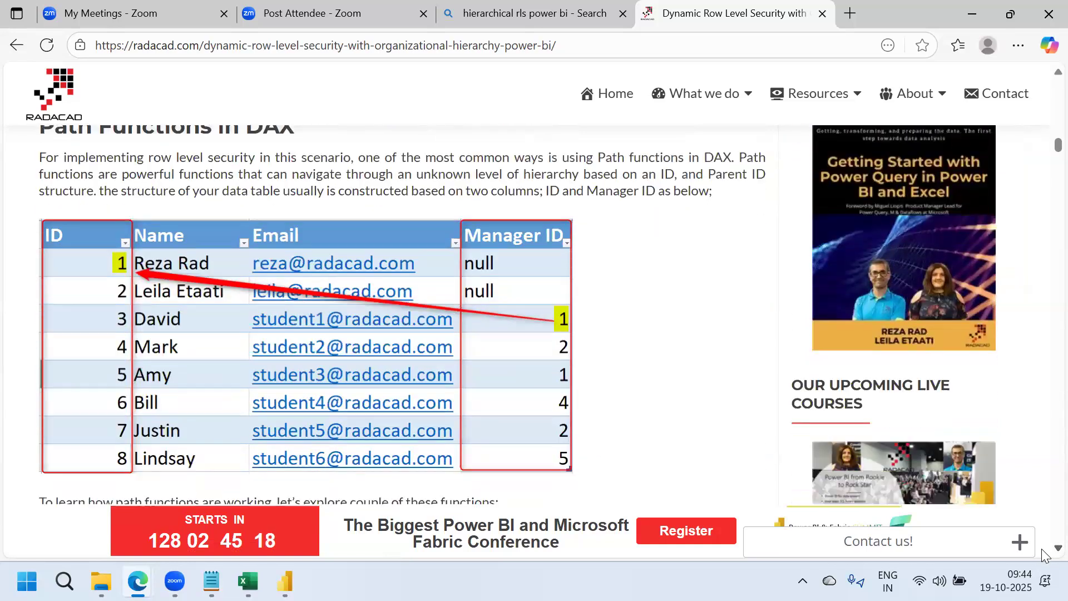
scroll(1042, 549, down, 4)
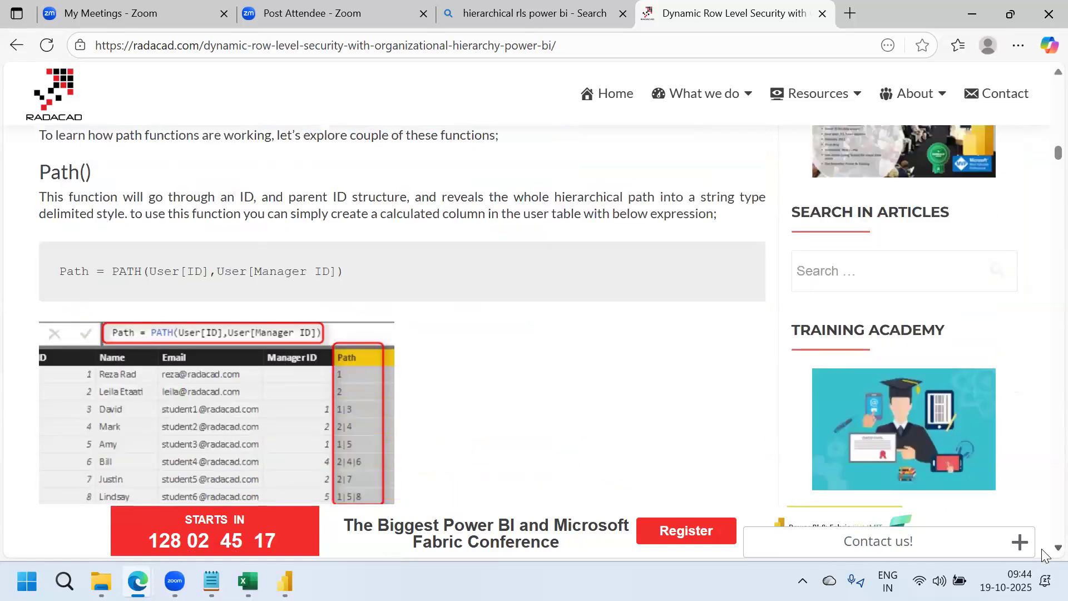
scroll(210, 346, down, 1)
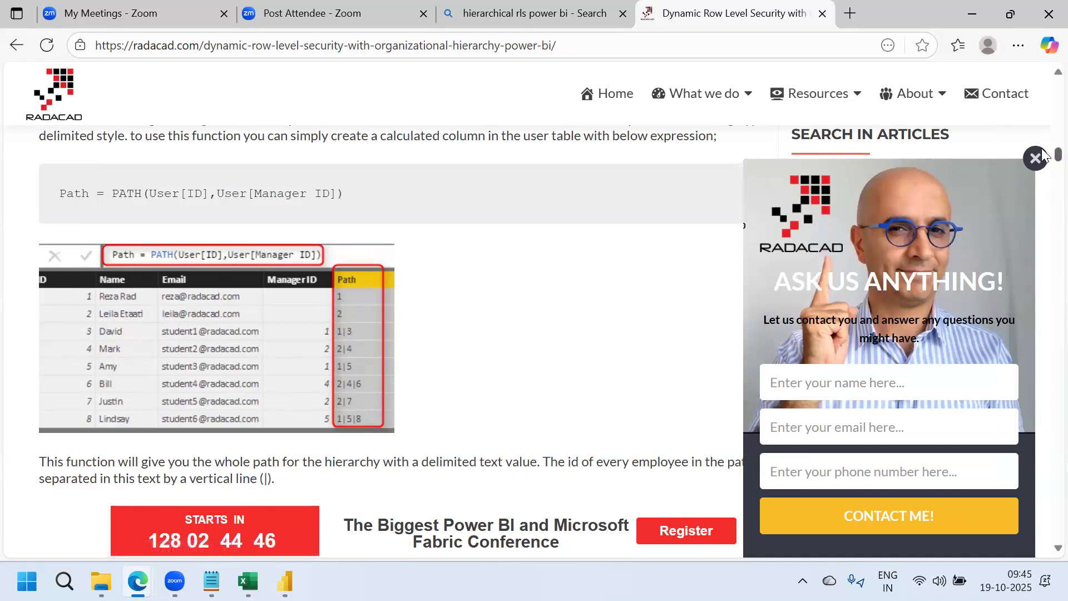
Read through the hierarchy RLS article and highlight USERPRINCIPALNAME() in the filter code
scroll(1044, 154, up, 5)
scroll(1044, 150, down, 1)
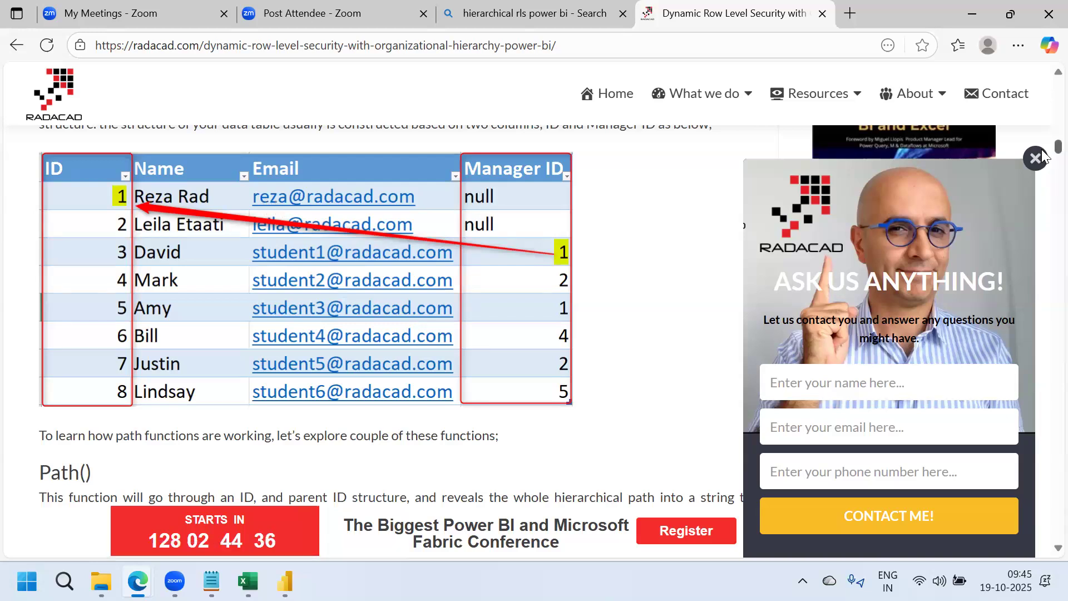
scroll(1043, 158, down, 6)
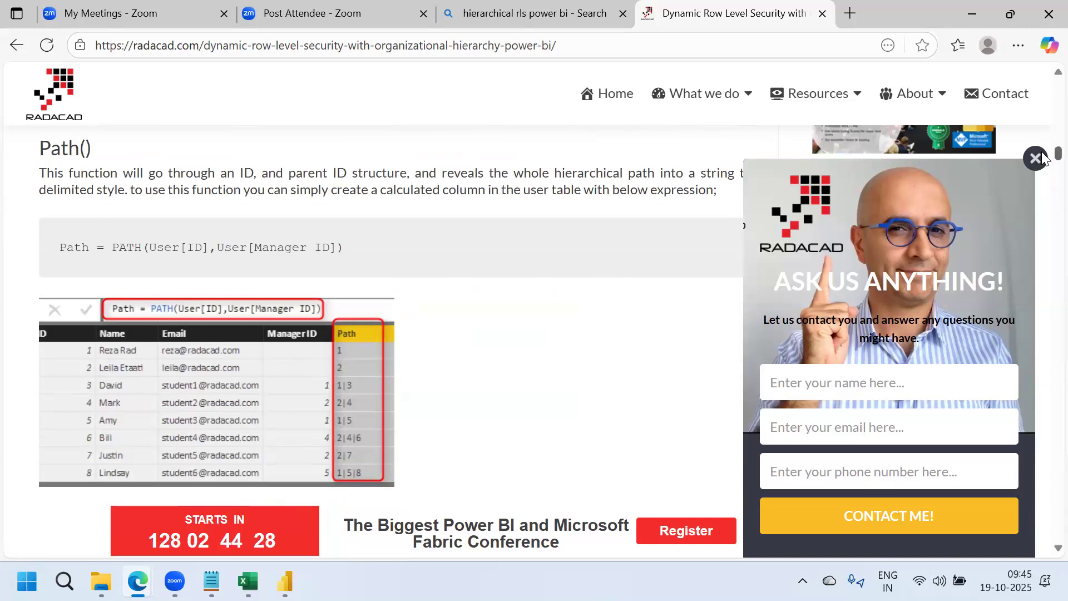
scroll(423, 197, up, 7)
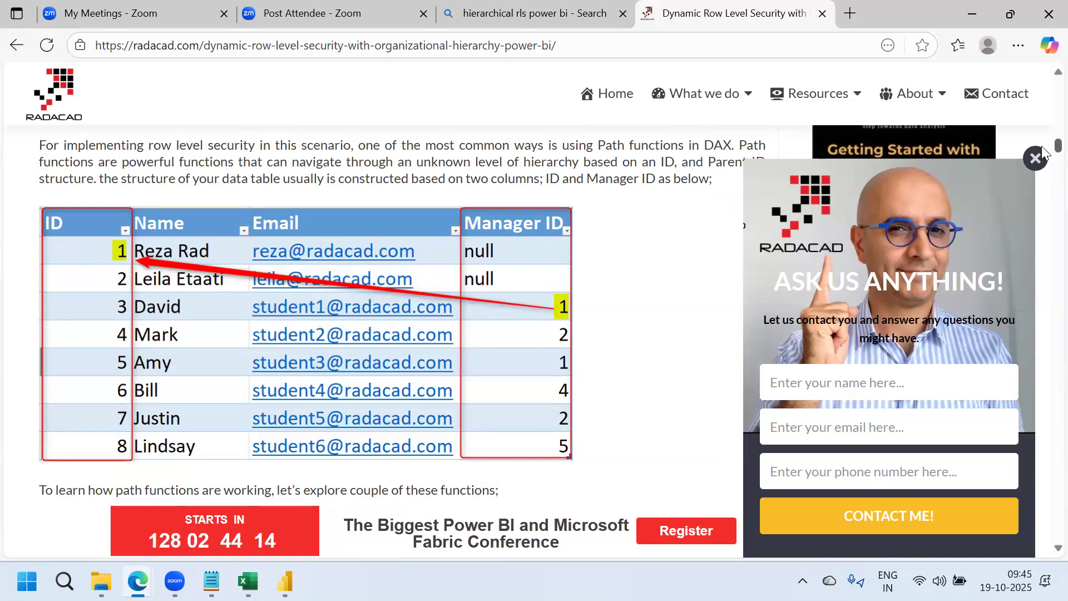
scroll(1044, 151, down, 5)
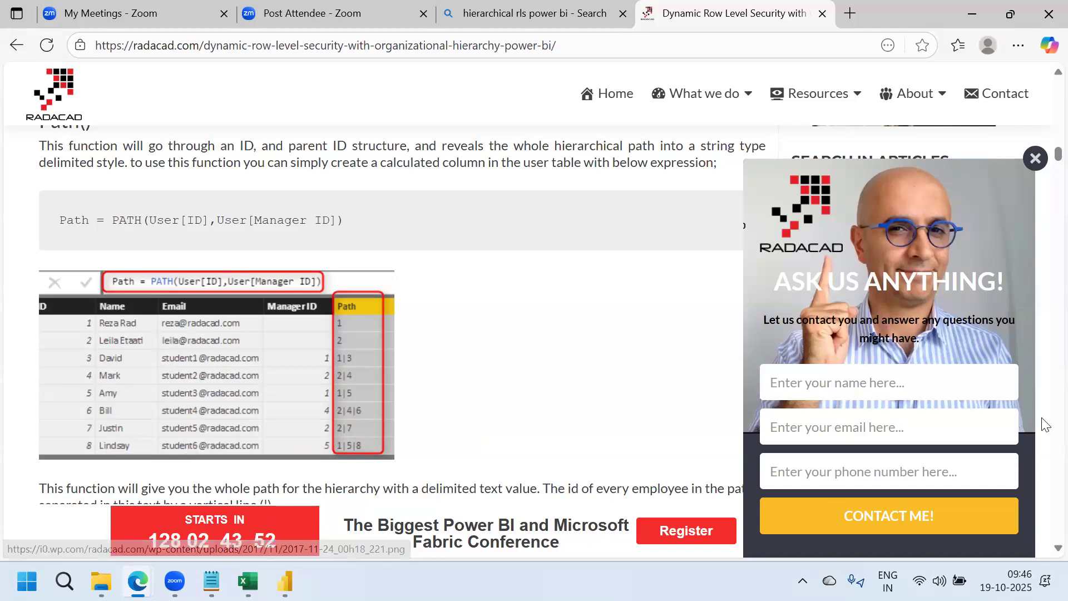
scroll(374, 255, up, 5)
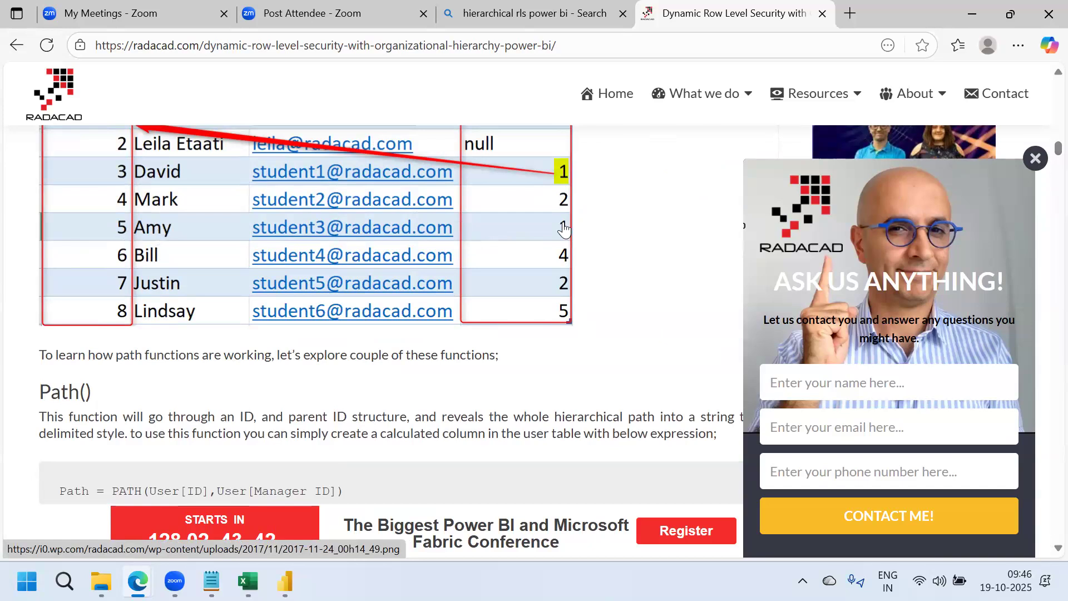
scroll(1042, 147, down, 5)
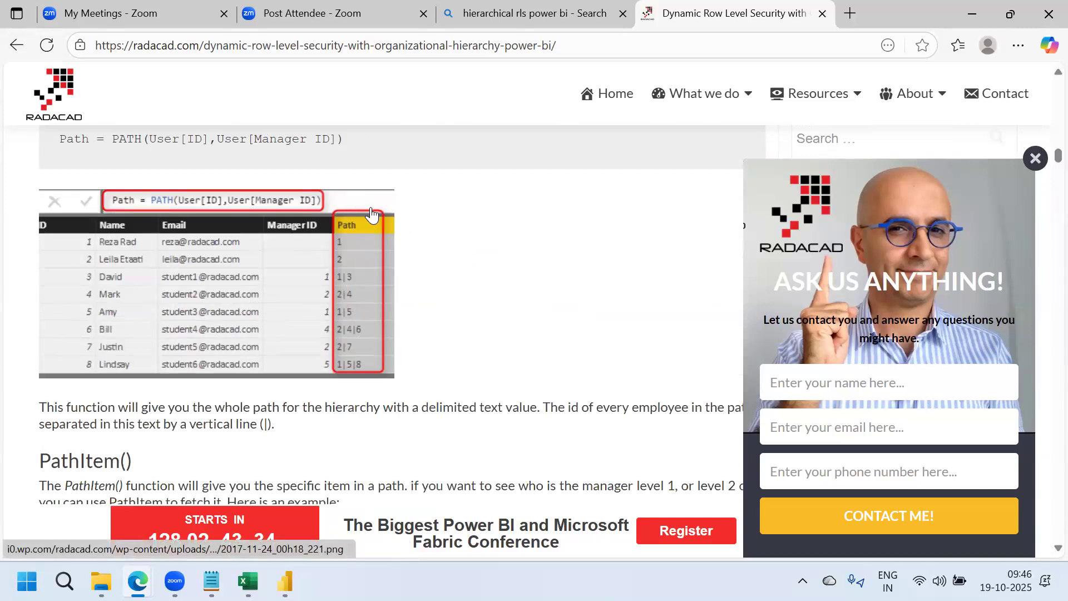
scroll(1044, 161, down, 6)
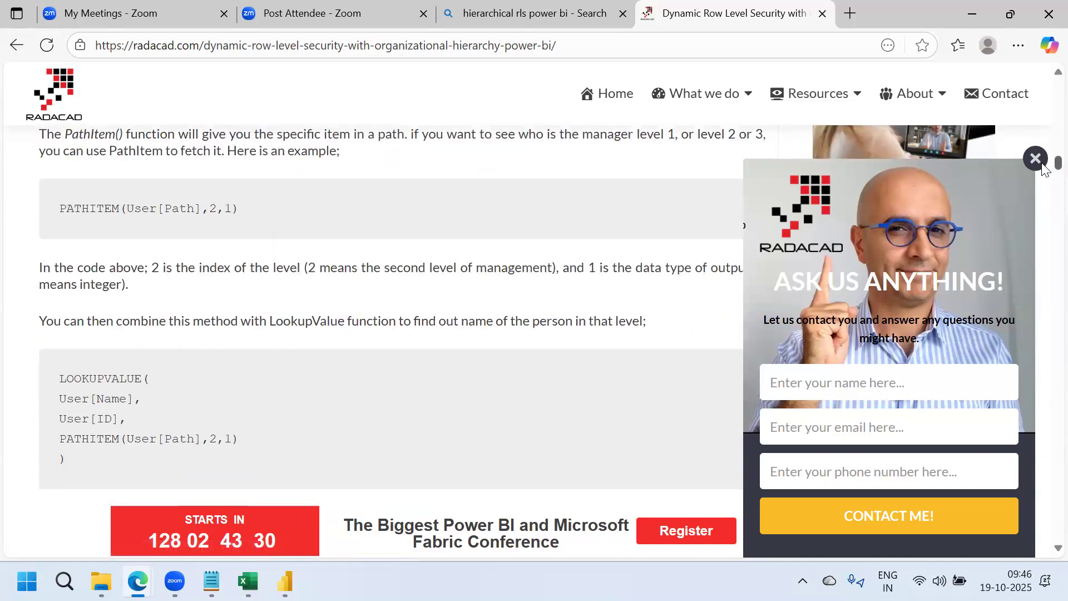
scroll(1044, 167, down, 1)
scroll(1044, 167, down, 4)
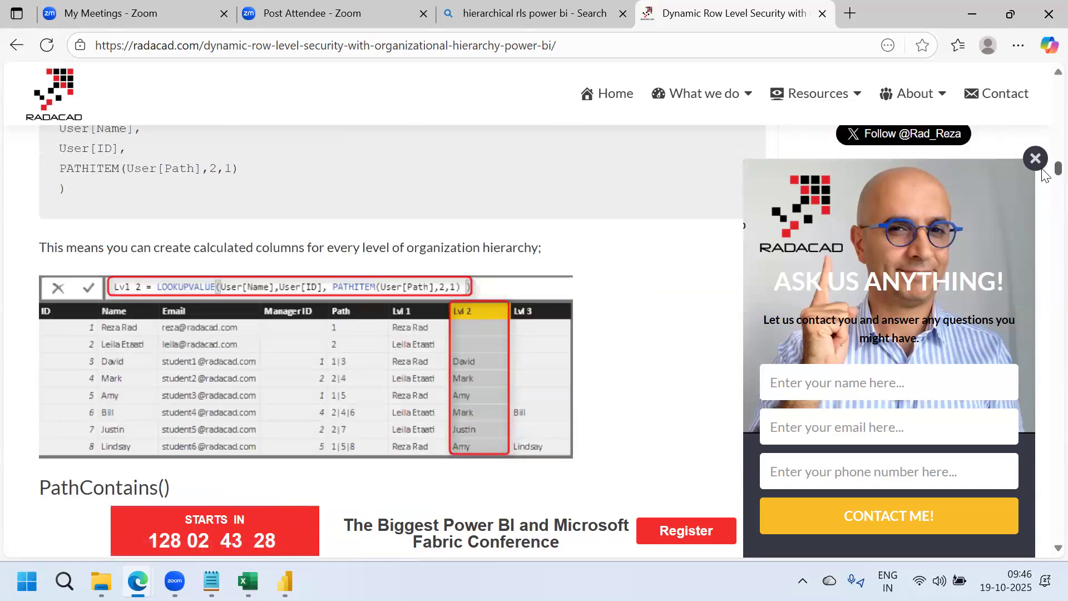
scroll(1044, 173, up, 6)
scroll(1044, 167, down, 5)
scroll(1044, 161, up, 9)
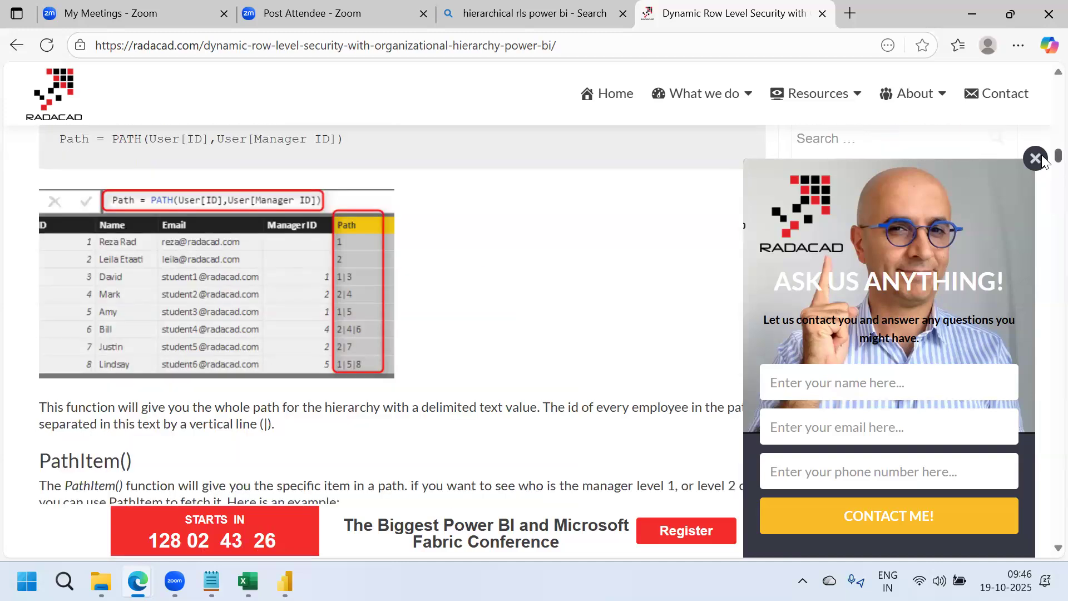
scroll(1044, 170, down, 11)
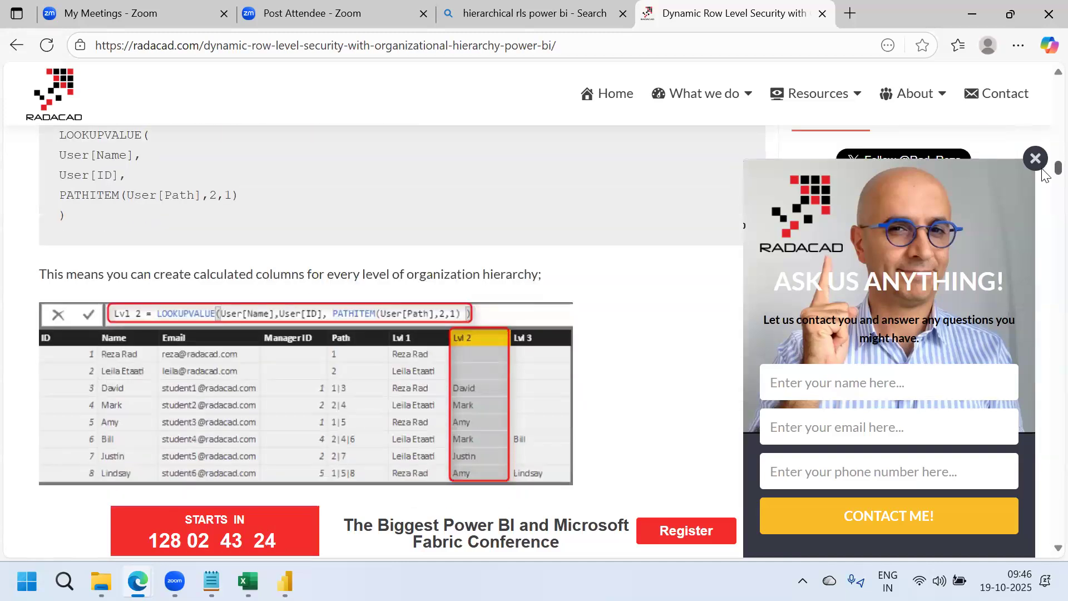
scroll(192, 177, down, 4)
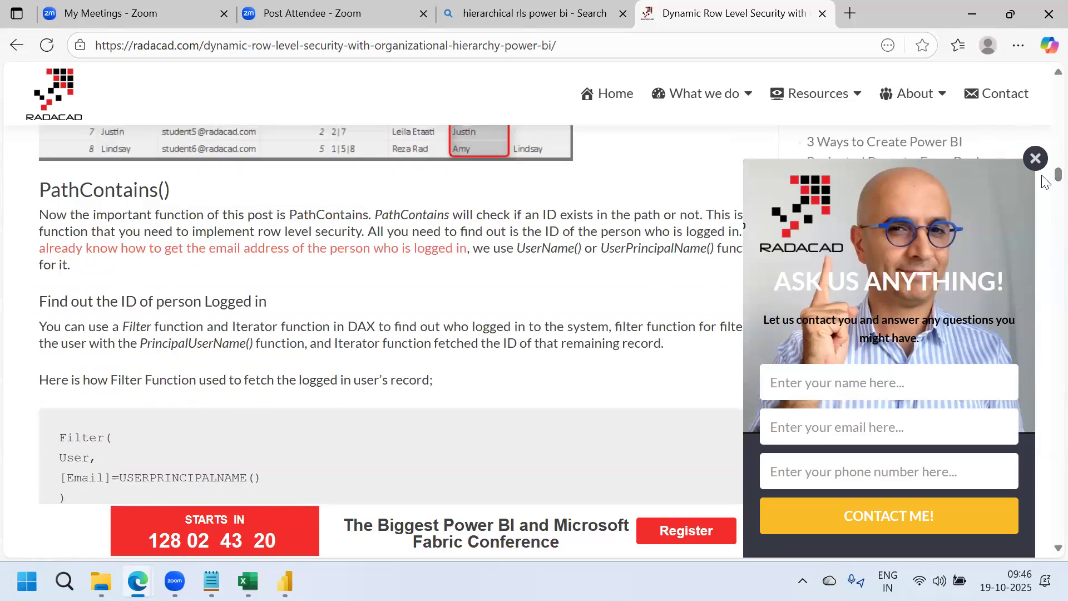
scroll(1045, 184, down, 4)
scroll(1045, 183, down, 2)
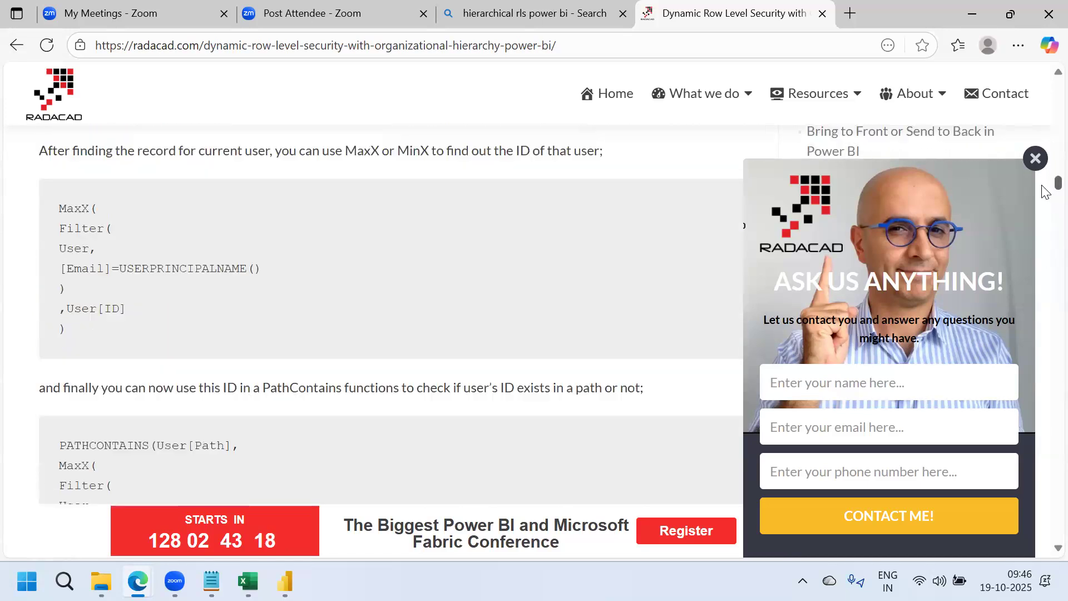
scroll(1045, 184, up, 4)
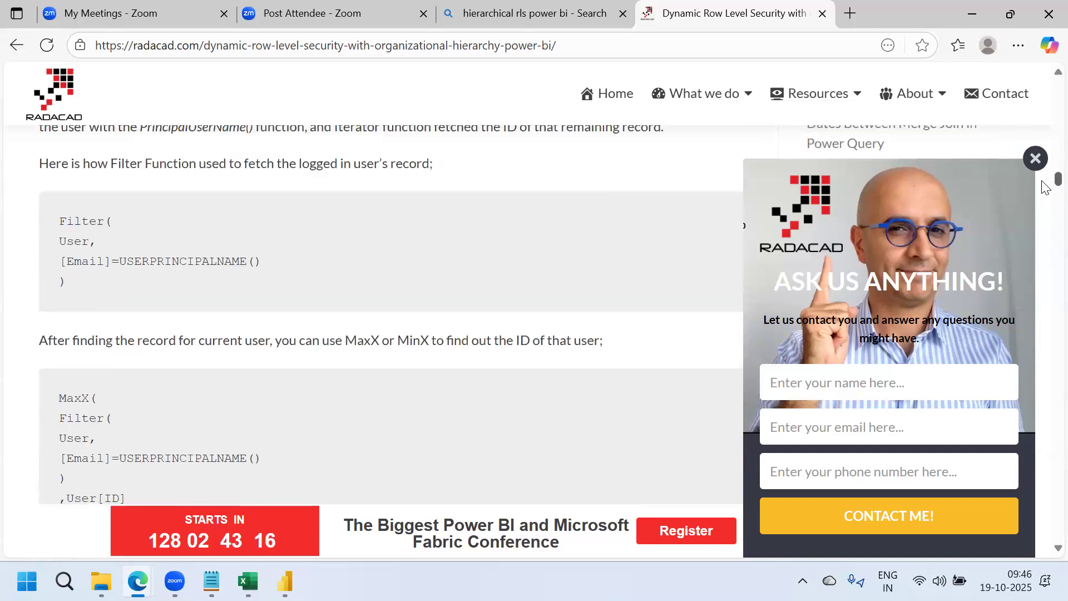
scroll(1045, 186, up, 1)
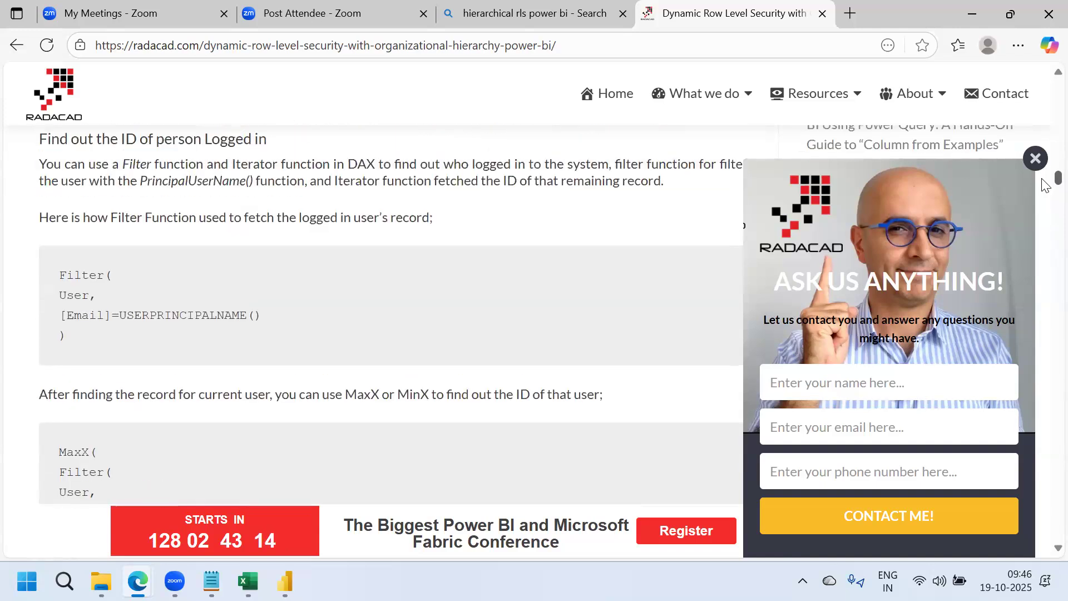
scroll(1046, 187, up, 1)
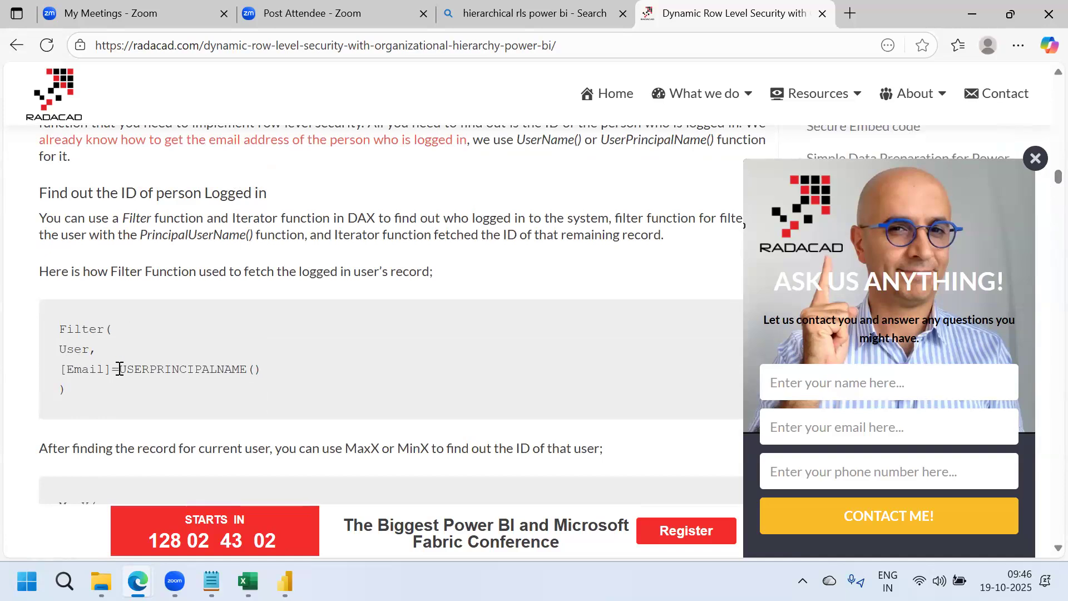
drag(121, 370, 266, 365)
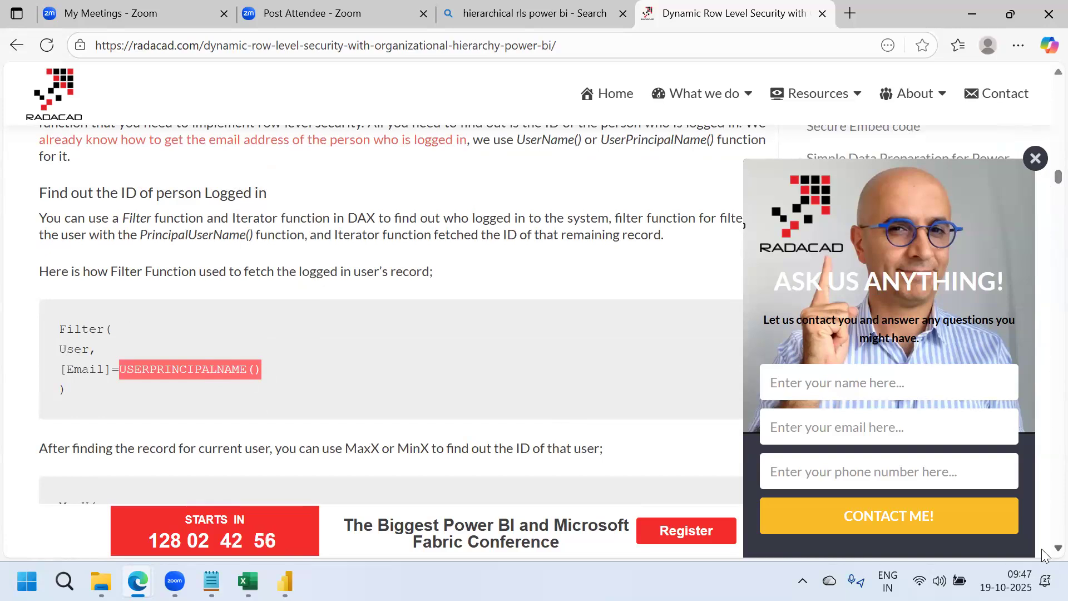
Read further down the article, dismiss the 'Receive SIX books' popup, and return to the June_RLS report
scroll(1043, 555, down, 8)
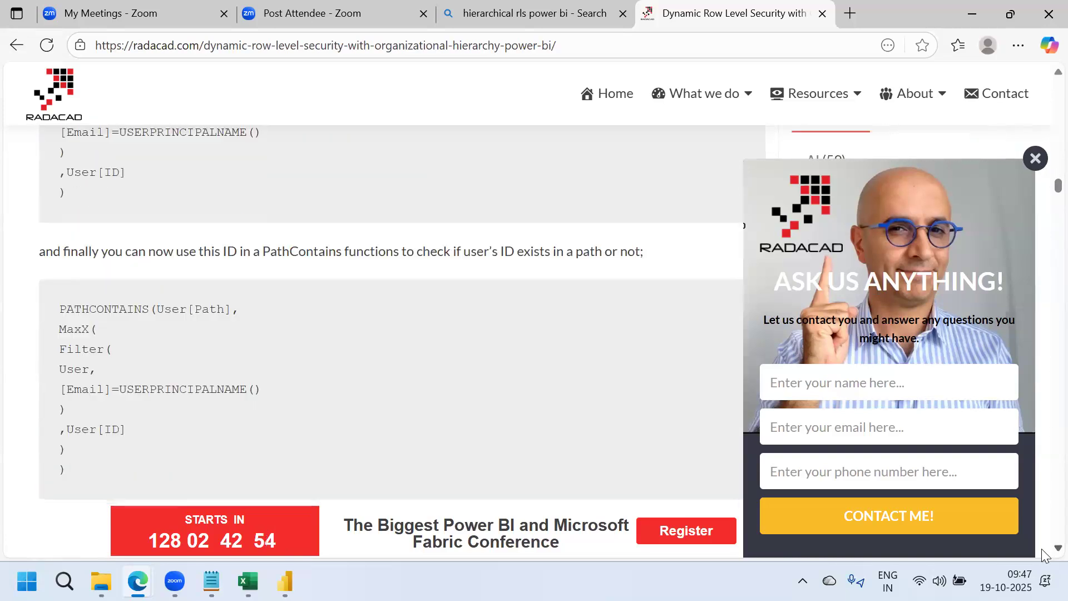
scroll(1043, 555, down, 5)
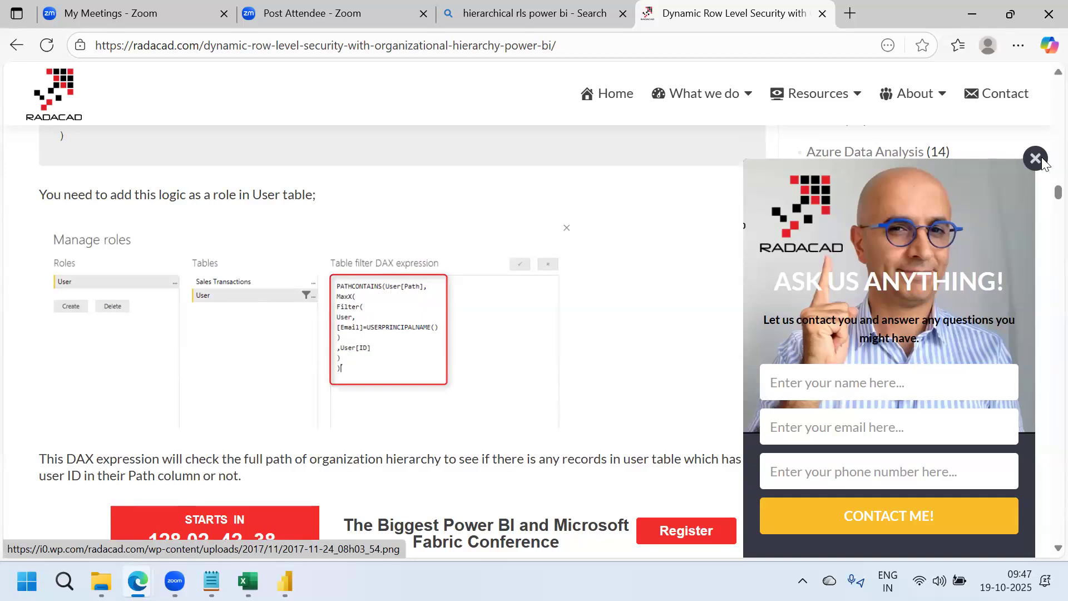
scroll(1046, 204, down, 1)
scroll(1045, 204, down, 7)
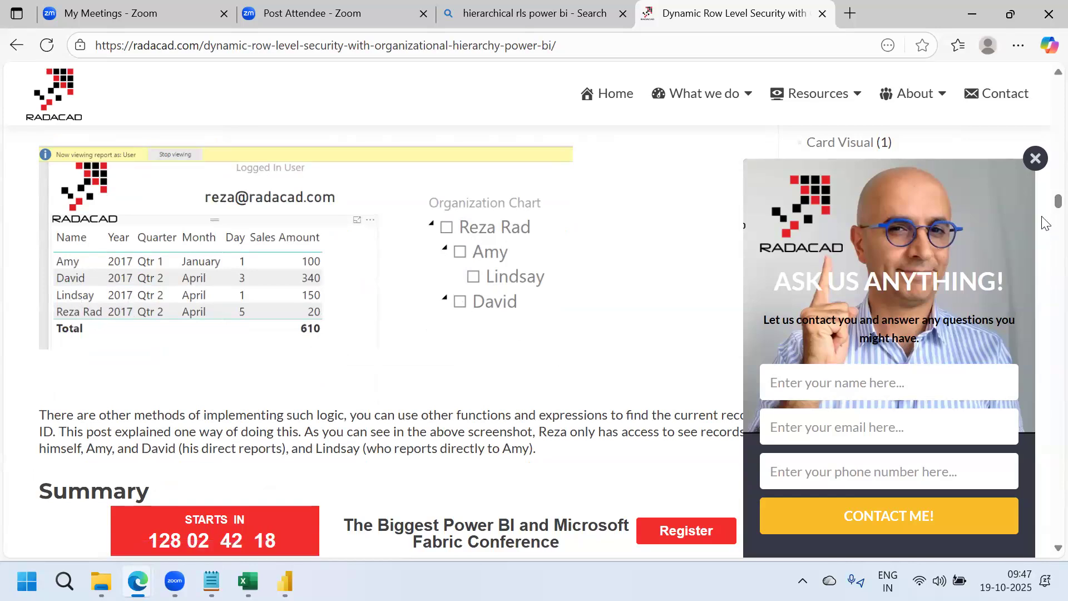
scroll(1045, 214, down, 3)
scroll(1045, 216, down, 5)
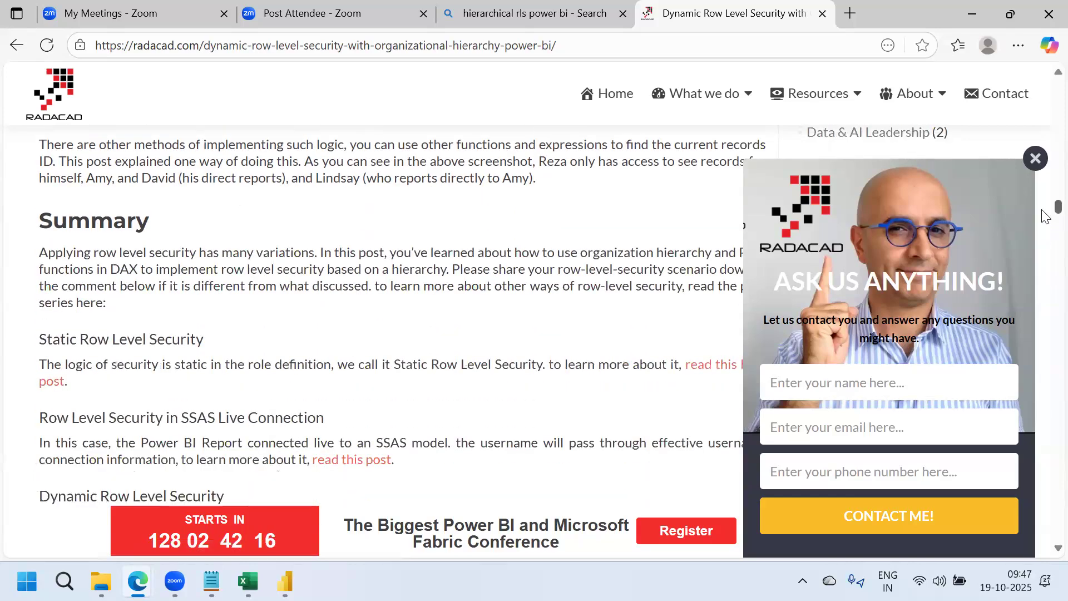
scroll(1045, 220, down, 10)
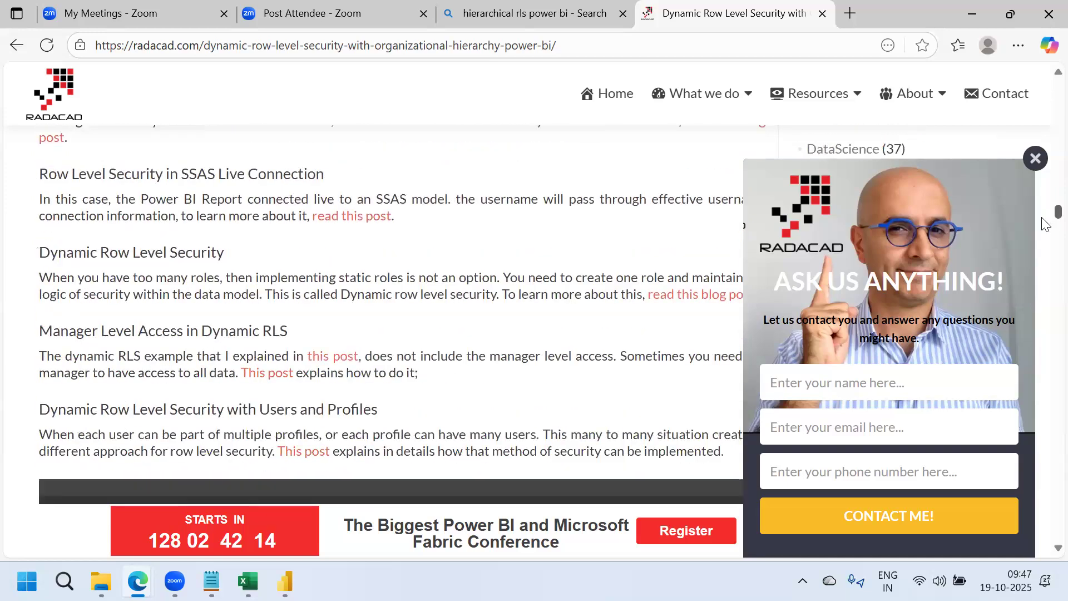
scroll(1045, 232, down, 1)
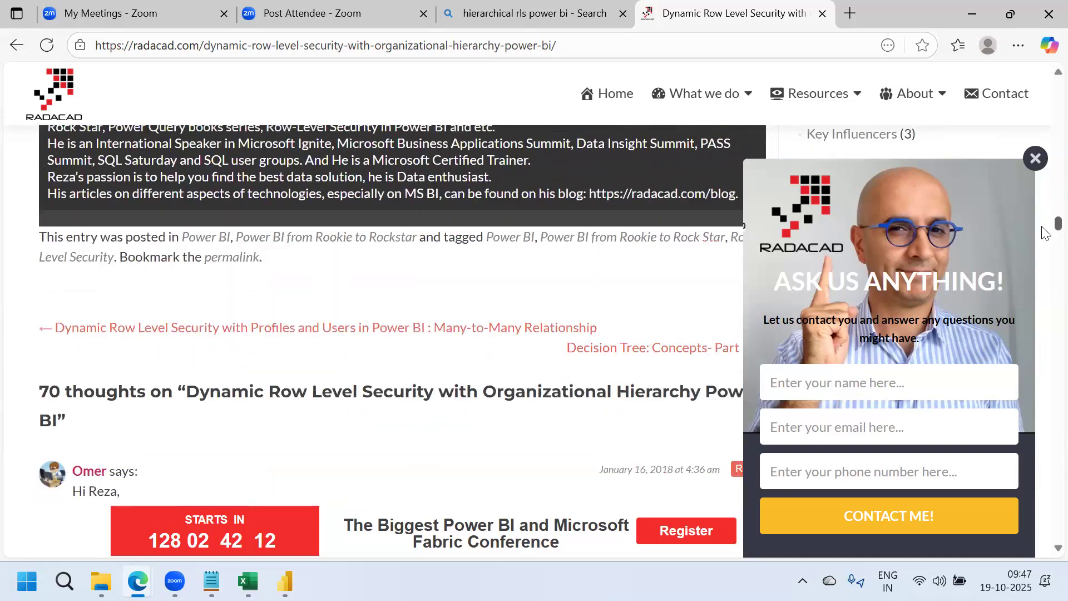
drag(1042, 227, 1042, 78)
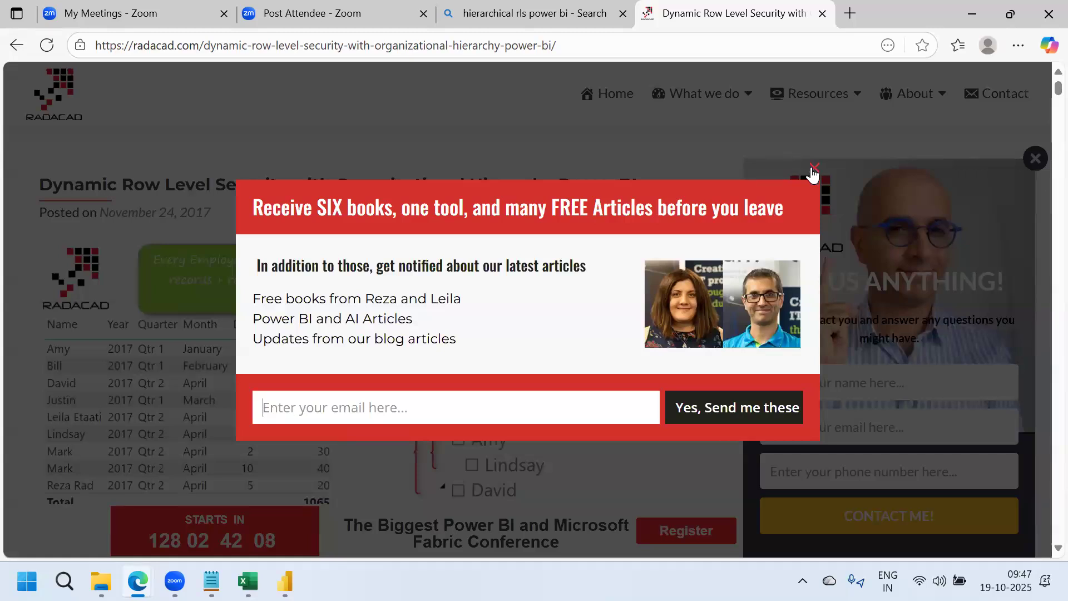
click(812, 168)
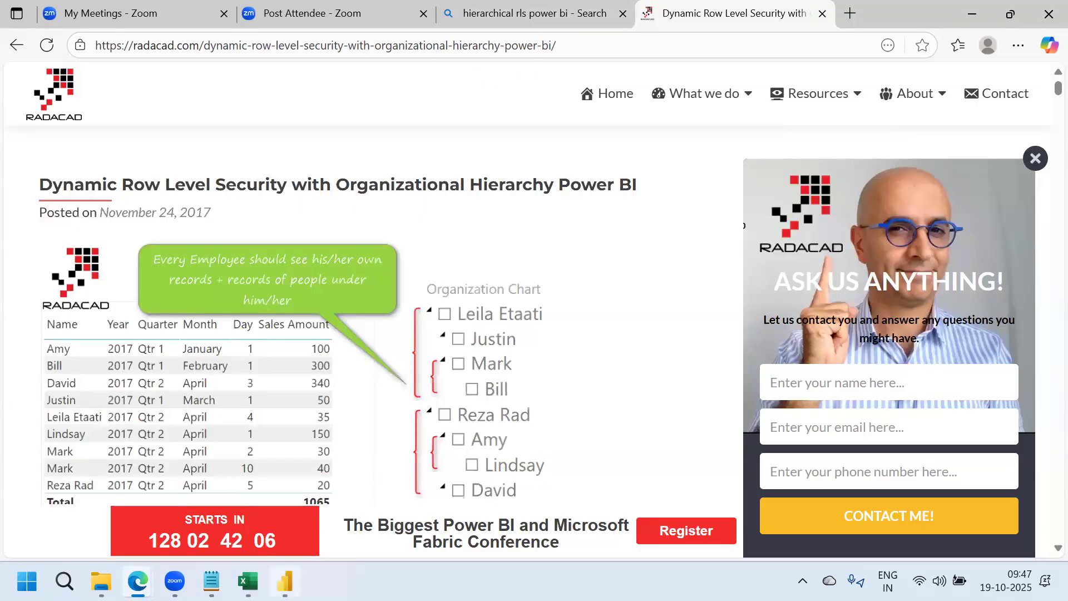
mouse_move(285, 582)
click(285, 523)
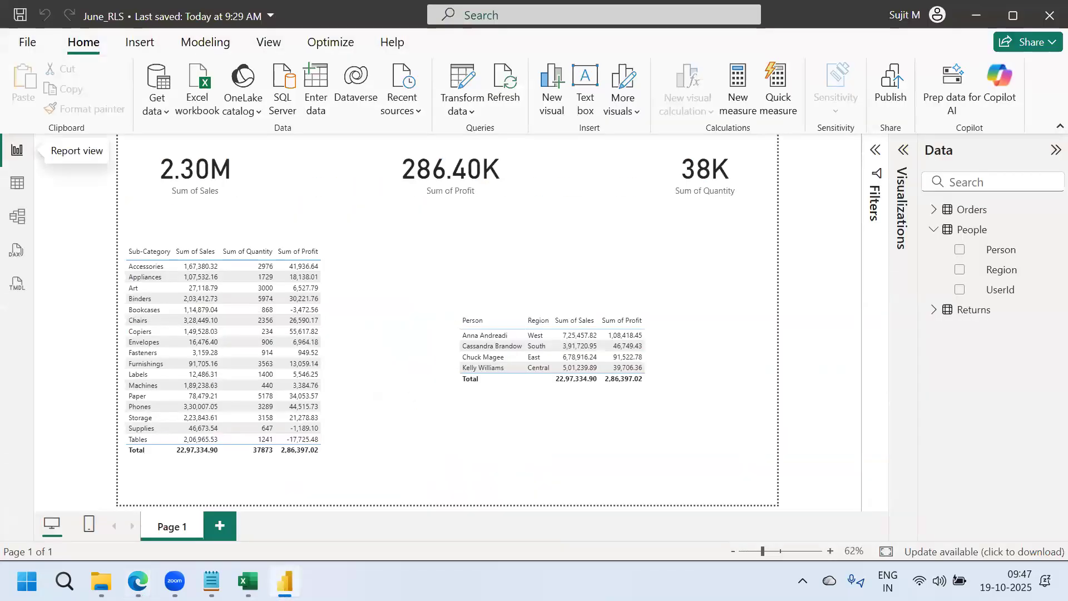
Add a 'link -' placeholder and a '---> Share the reports' heading below PATHCONTAINS
key(alt+Tab)
click(162, 449)
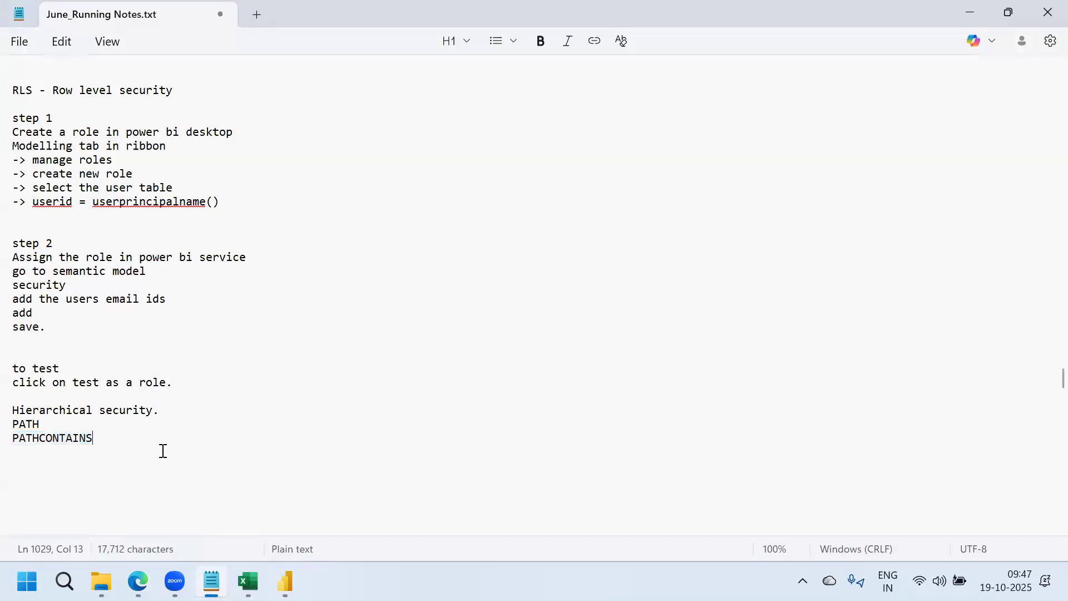
key(Return)
text(lin)
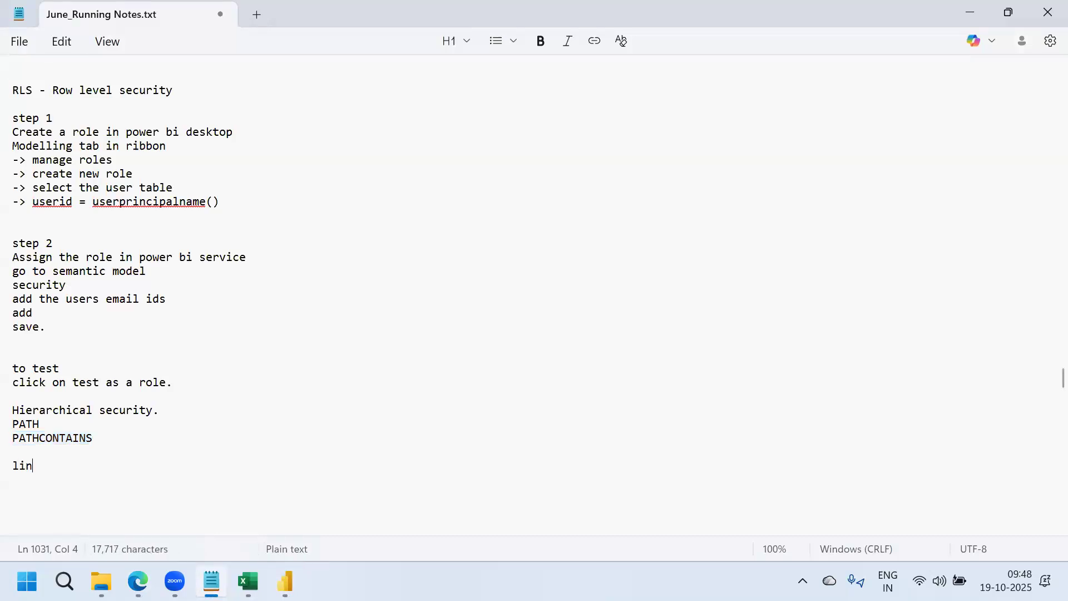
text(k --)
key(BackSpace)
key(Return)
key(Return)
key(Return)
text(---)
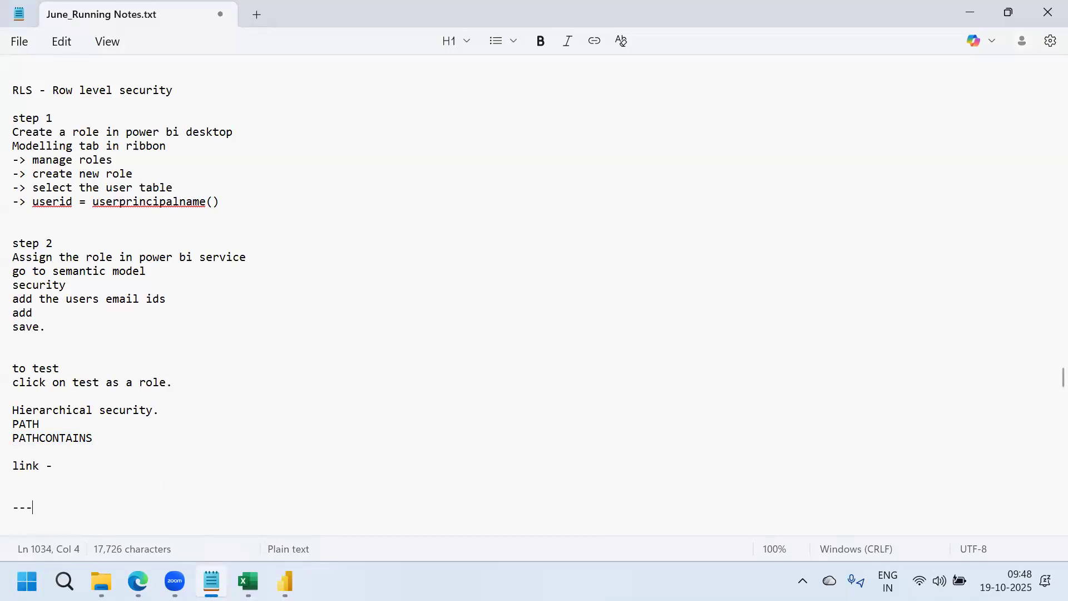
text(> Share)
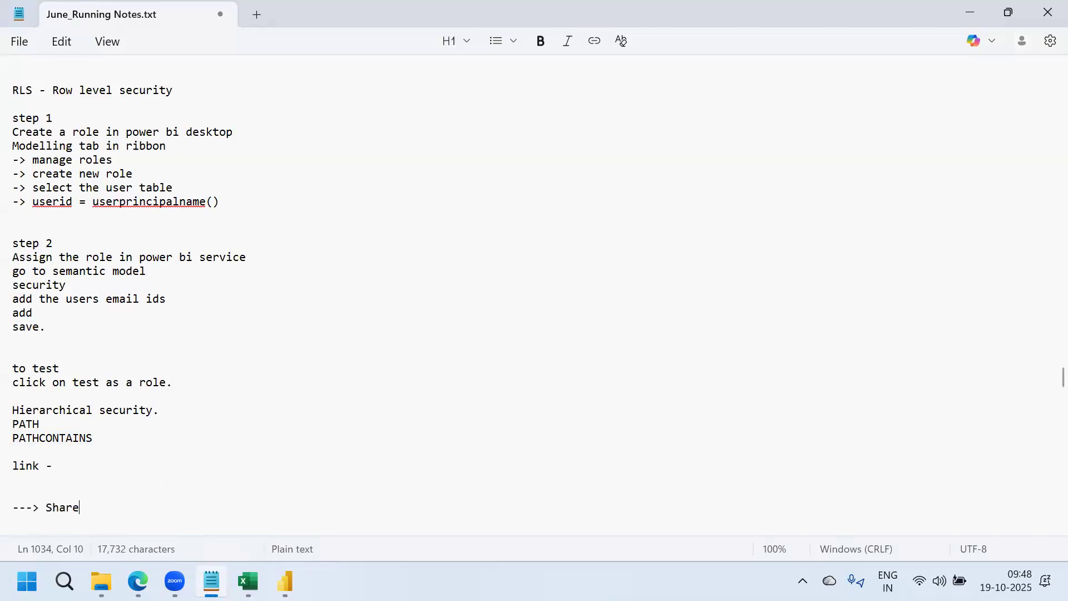
text( the report)
key(BackSpace)
text(ts)
key(Return)
key(Return)
key(Return)
key(Return)
key(Return)
key(Return)
key(Return)
key(Return)
key(Return)
key(Return)
key(Return)
key(Return)
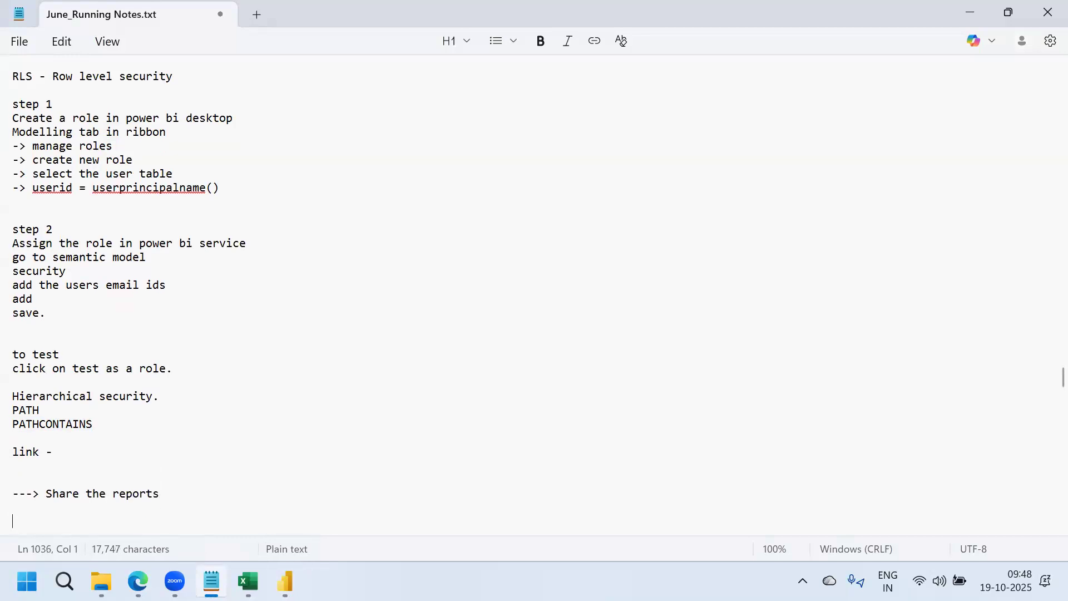
key(Return)
key(Return)
key(Return)
key(Return)
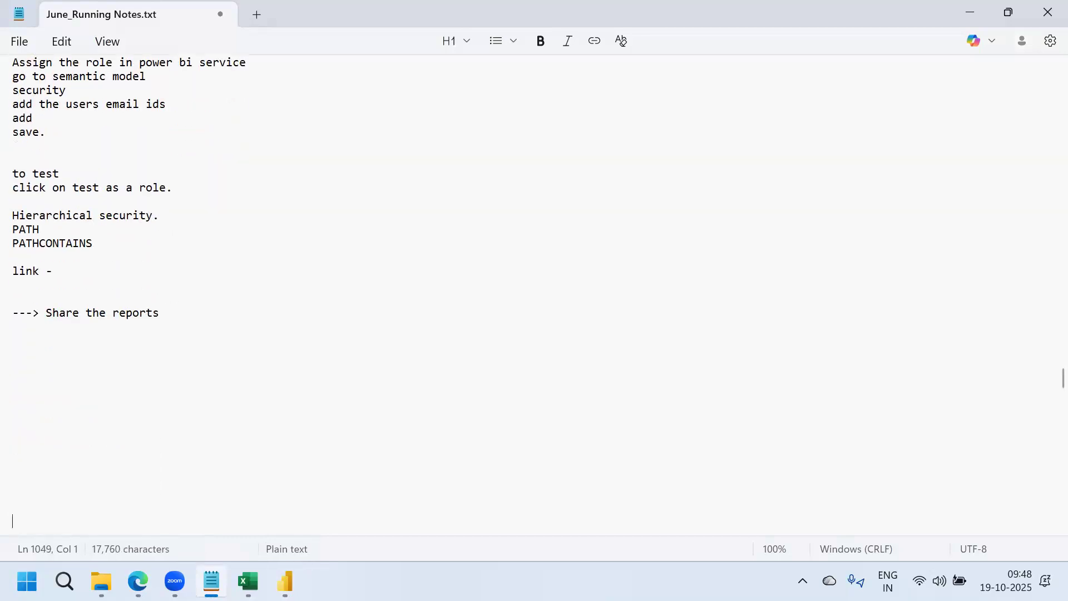
List three sharing methods: directly share the link, add the user to the workspace, create an app and share its link
click(176, 301)
key(Return)
key(Return)
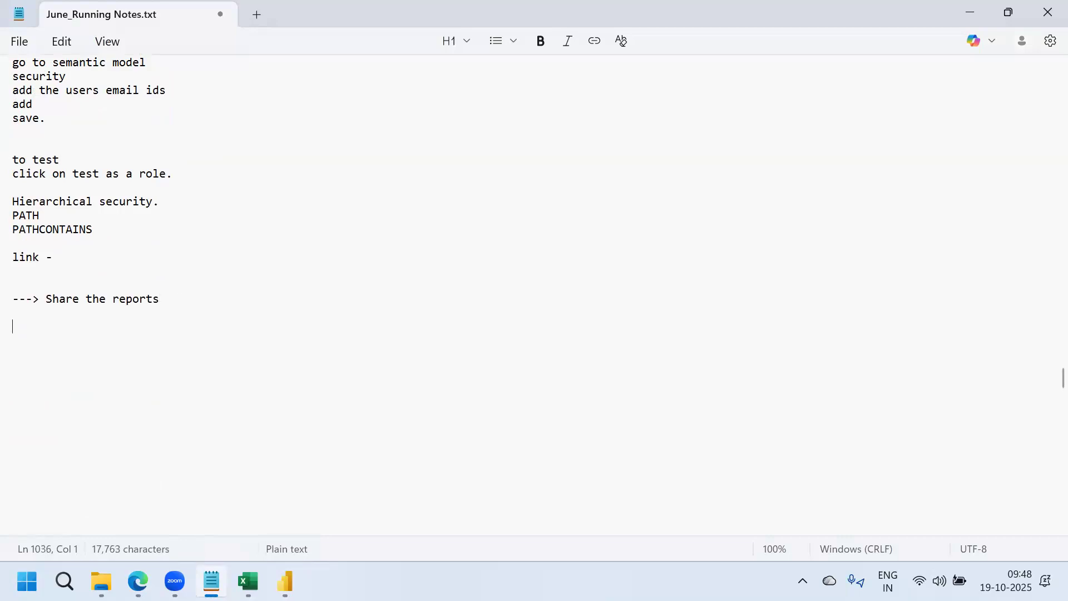
text(Directly share the link.)
key(Return)
key(Return)
key(Return)
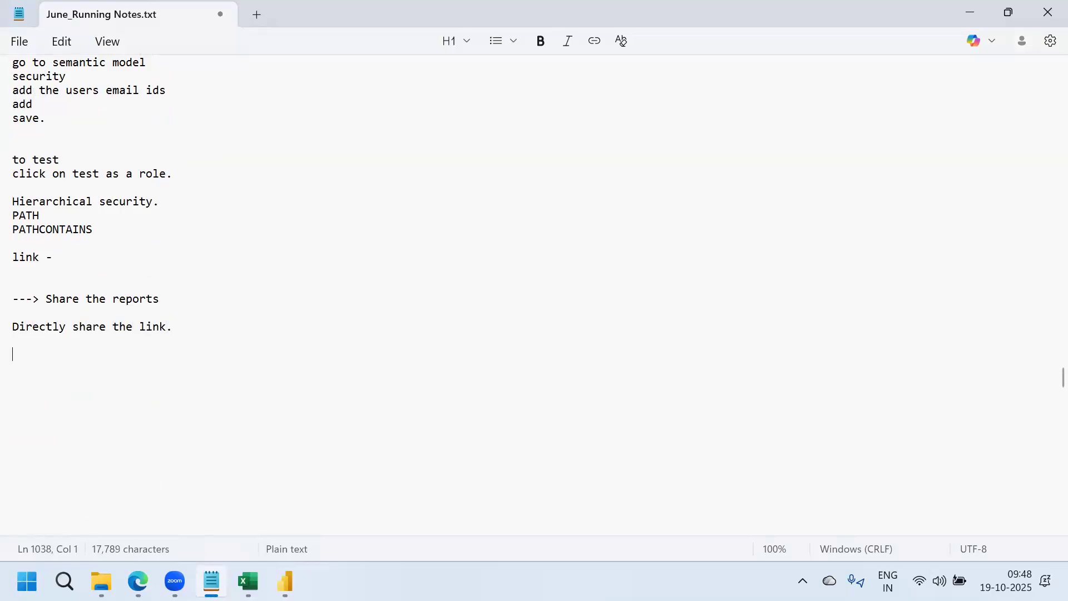
text(Add t)
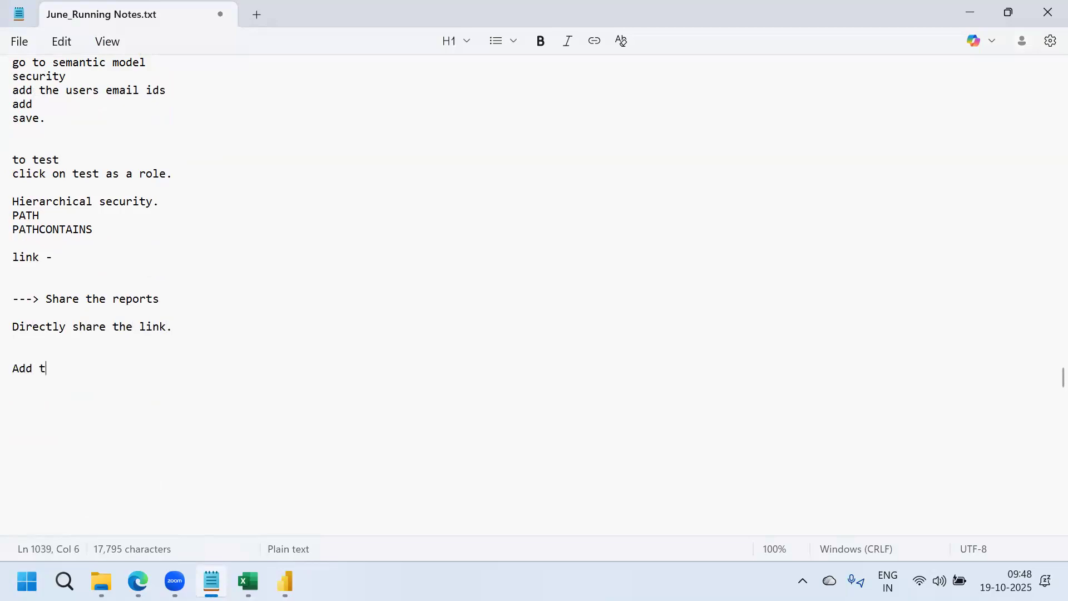
text(he user to th)
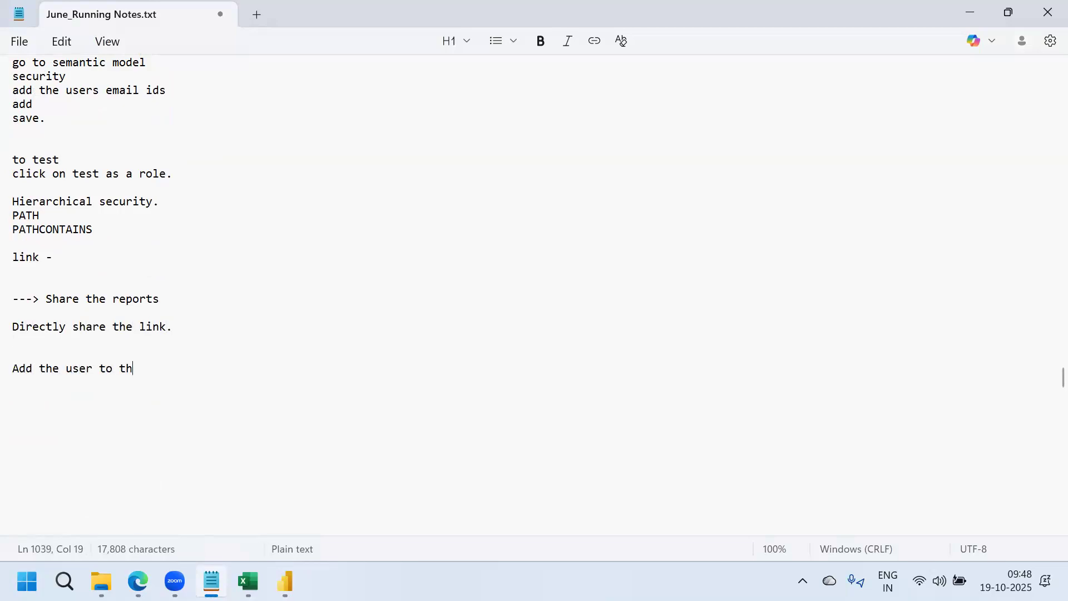
text(e workspace)
key(Return)
key(Return)
key(Return)
key(Return)
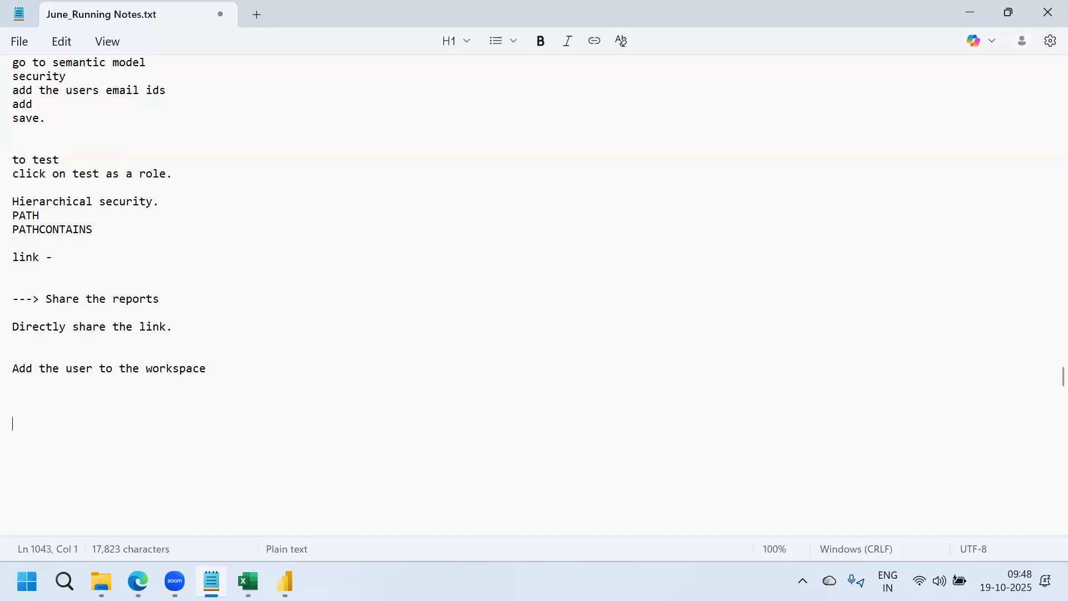
text(Create an app and sga)
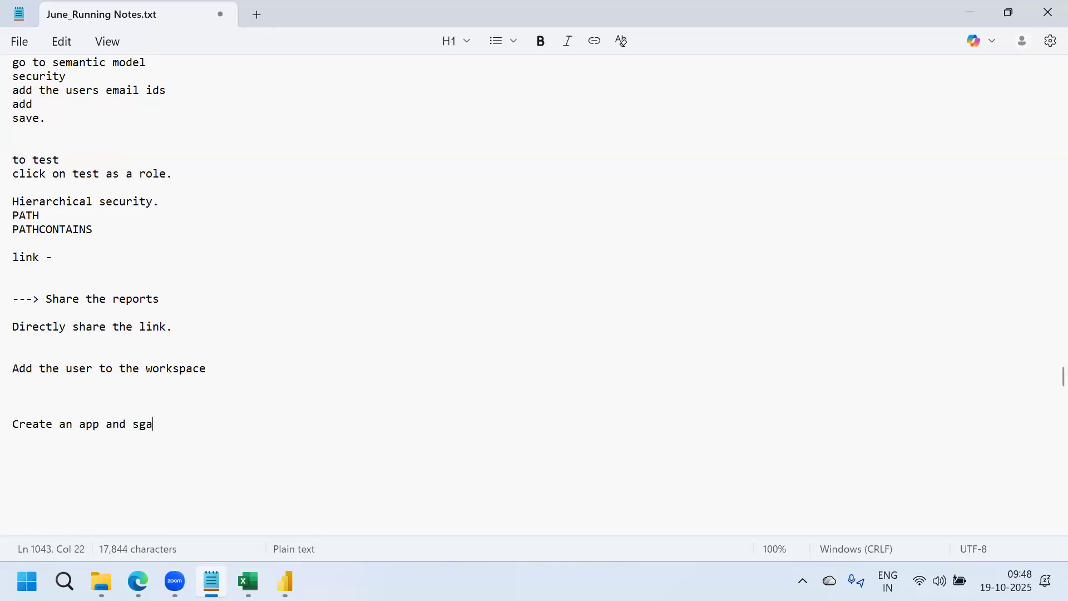
key(BackSpace)
key(BackSpace)
text(hare the app link)
drag(186, 328, 7, 327)
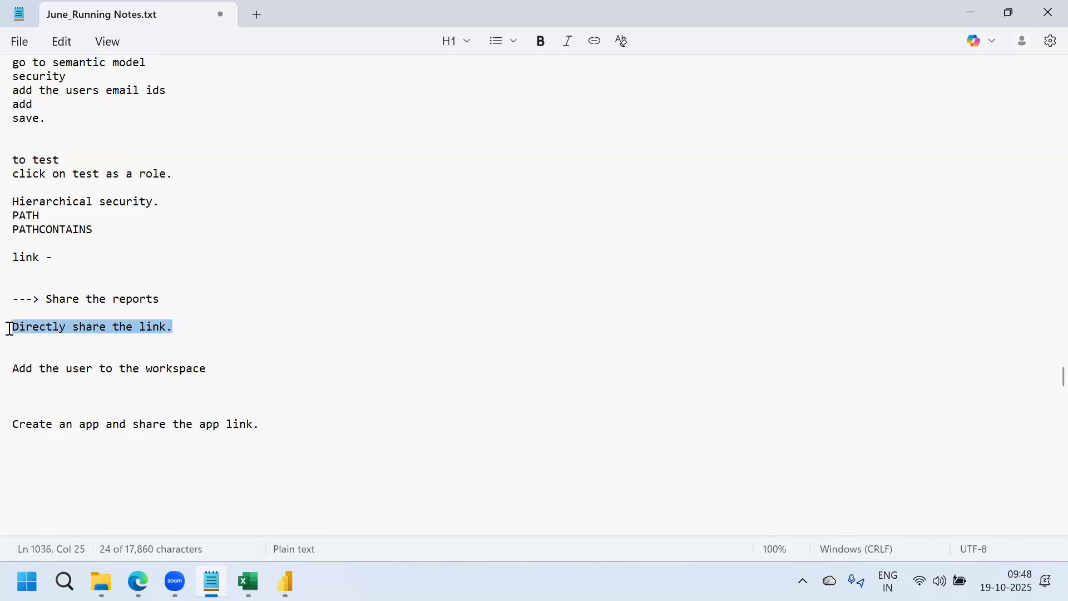
mouse_move(138, 582)
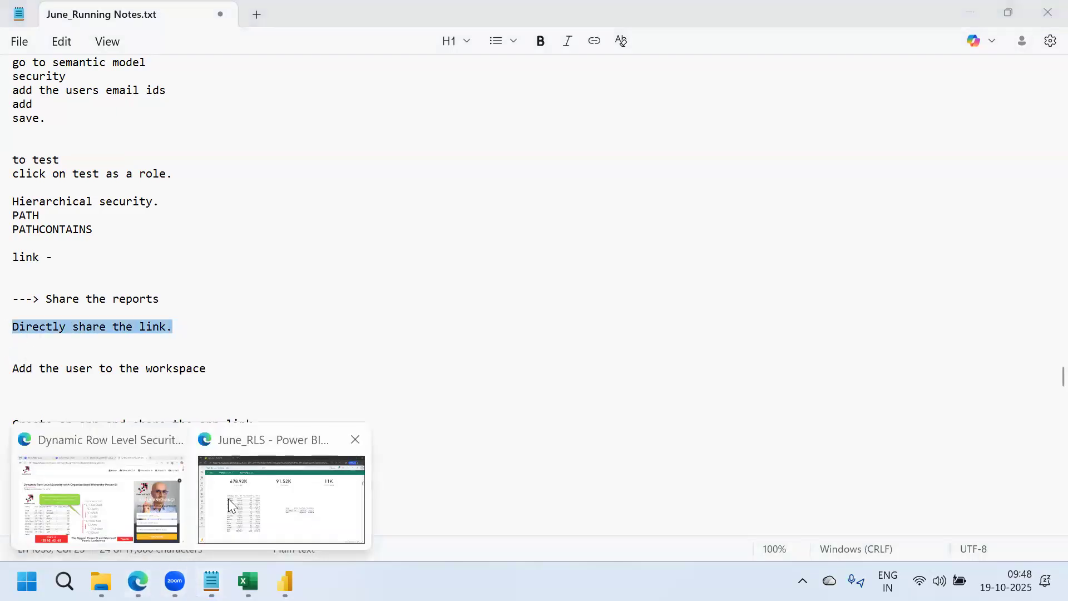
click(228, 499)
Copy a share link for the SalesAnalytics report in the june- SalesAnalytics- DEV workspace
click(25, 397)
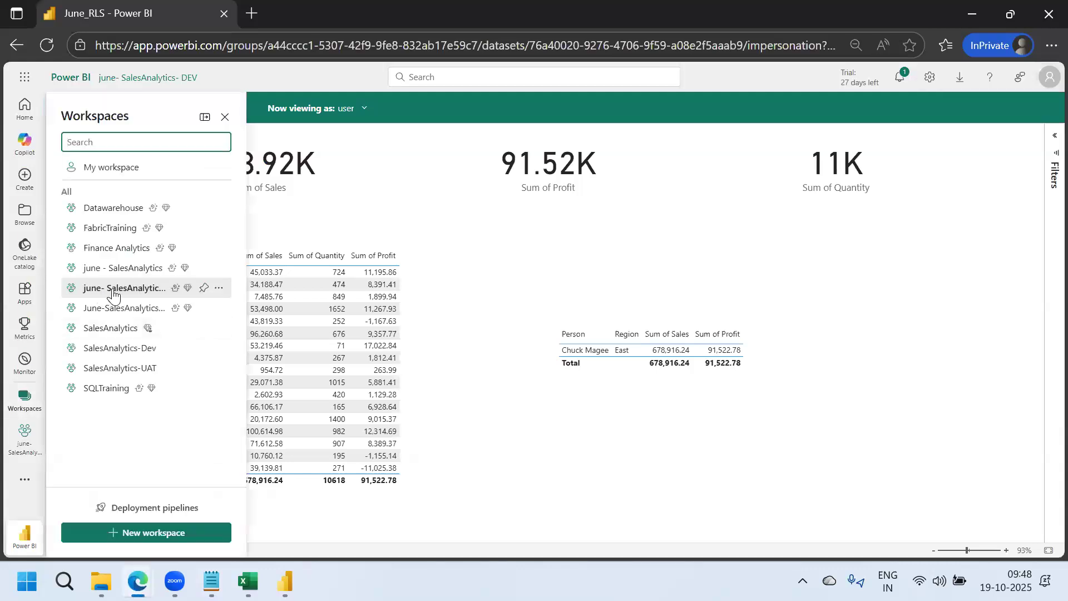
click(112, 288)
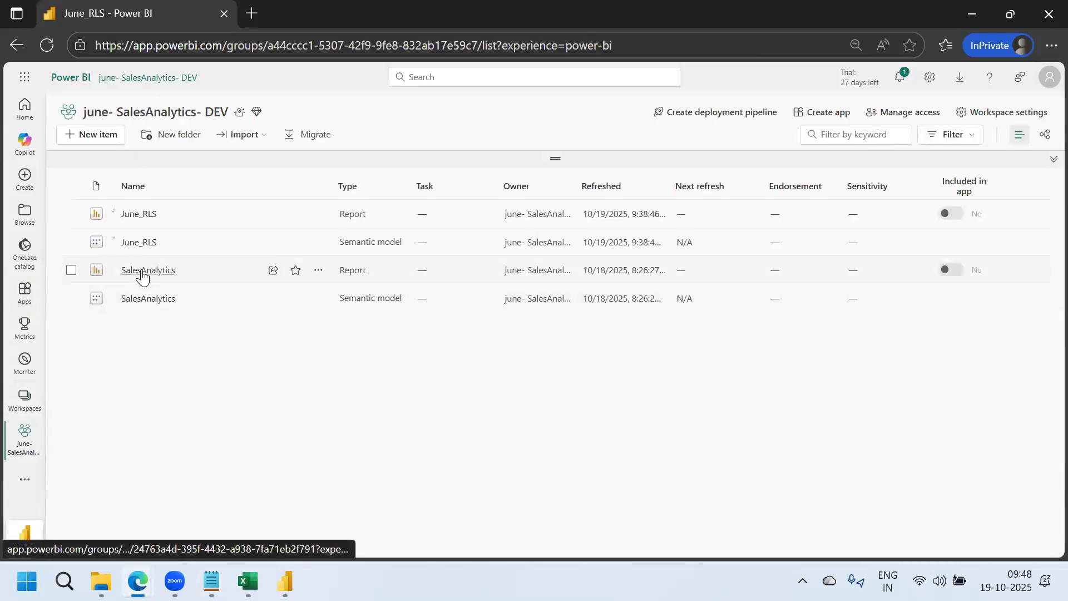
click(274, 271)
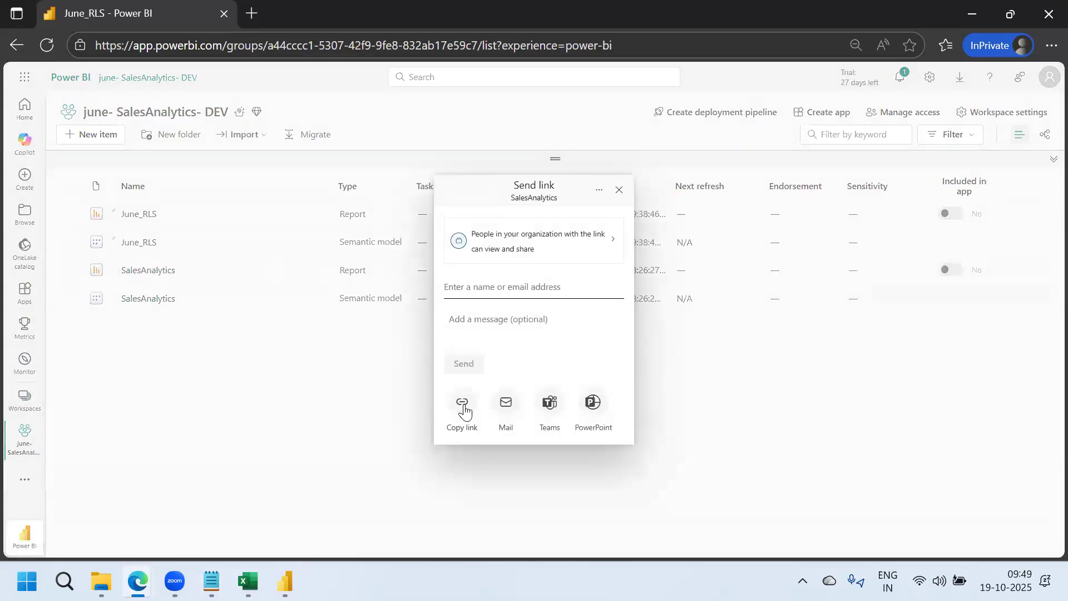
click(463, 405)
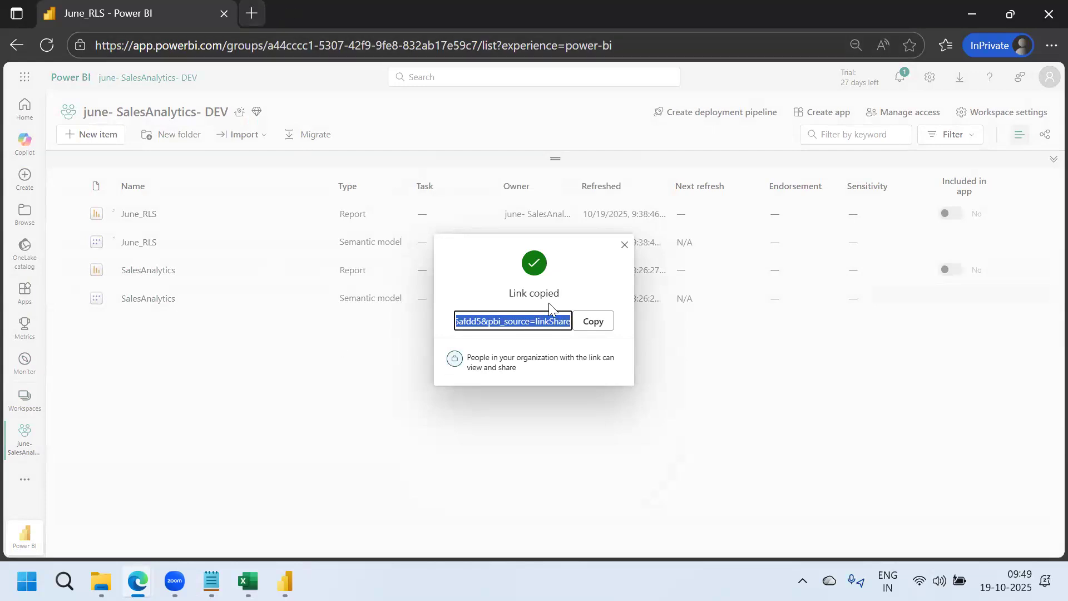
click(583, 326)
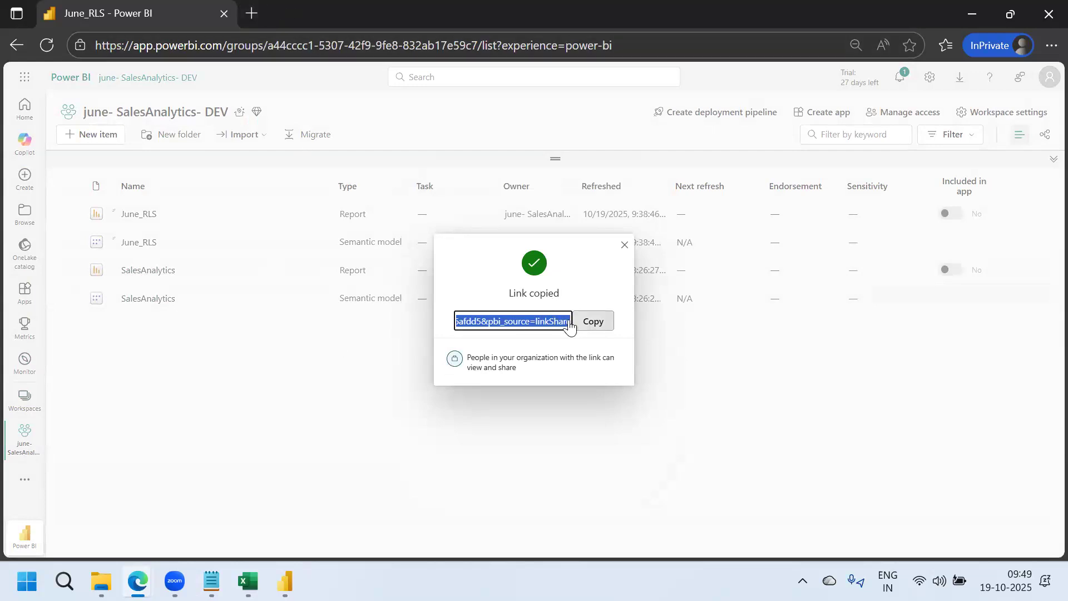
Open the copied report link in a new private tab to confirm it loads
click(257, 16)
key(ctrl+v)
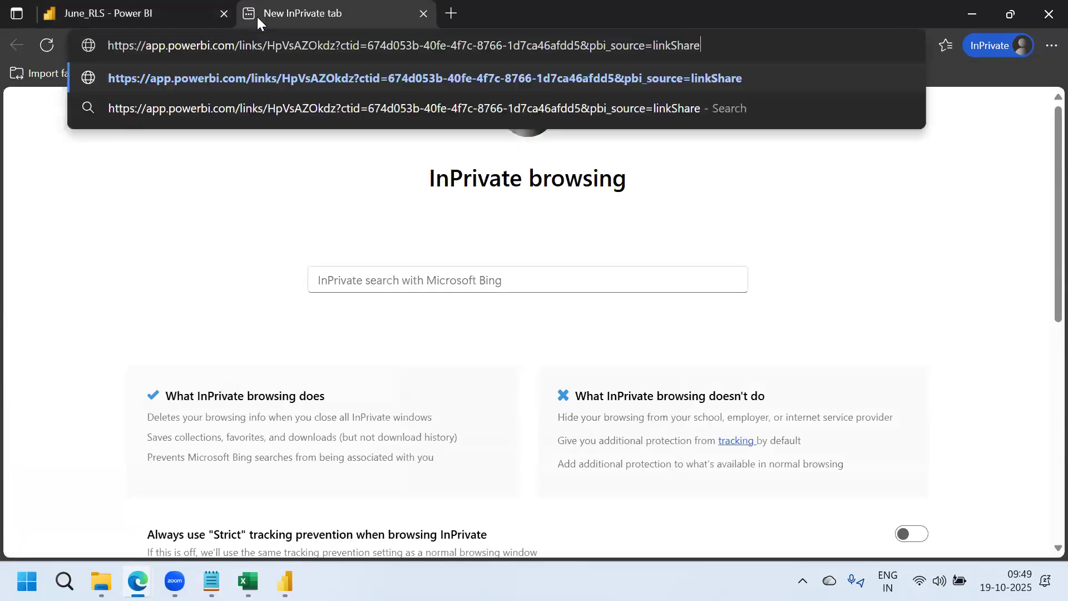
key(Return)
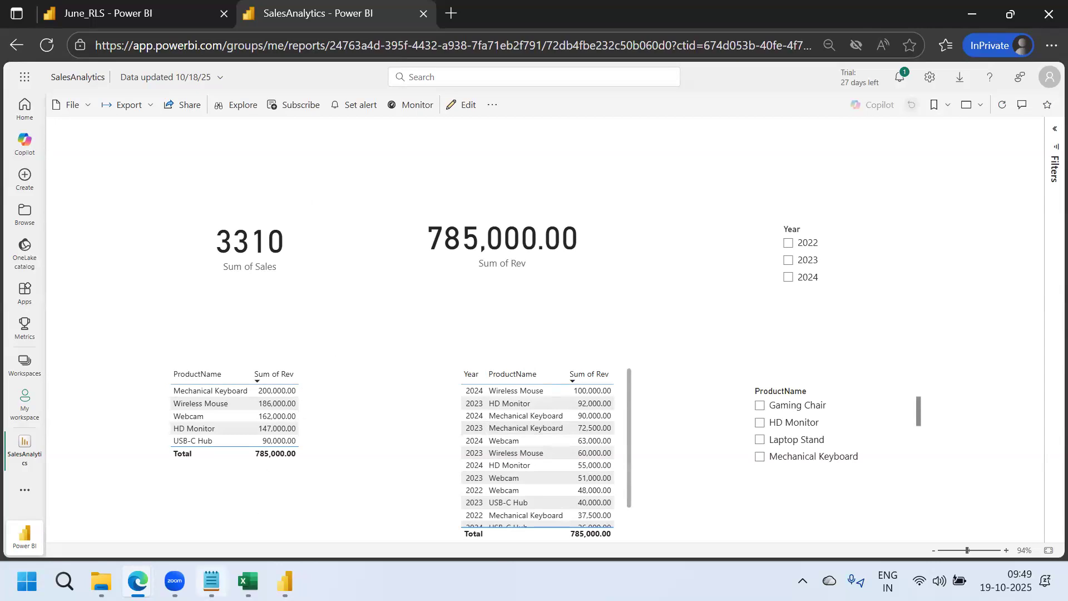
click(211, 581)
Indent five sub-steps under 'Directly share the link.': go to the workspace, on report, share icon, copy the link, and share
click(191, 330)
key(Return)
key(Tab)
text(- go to the )
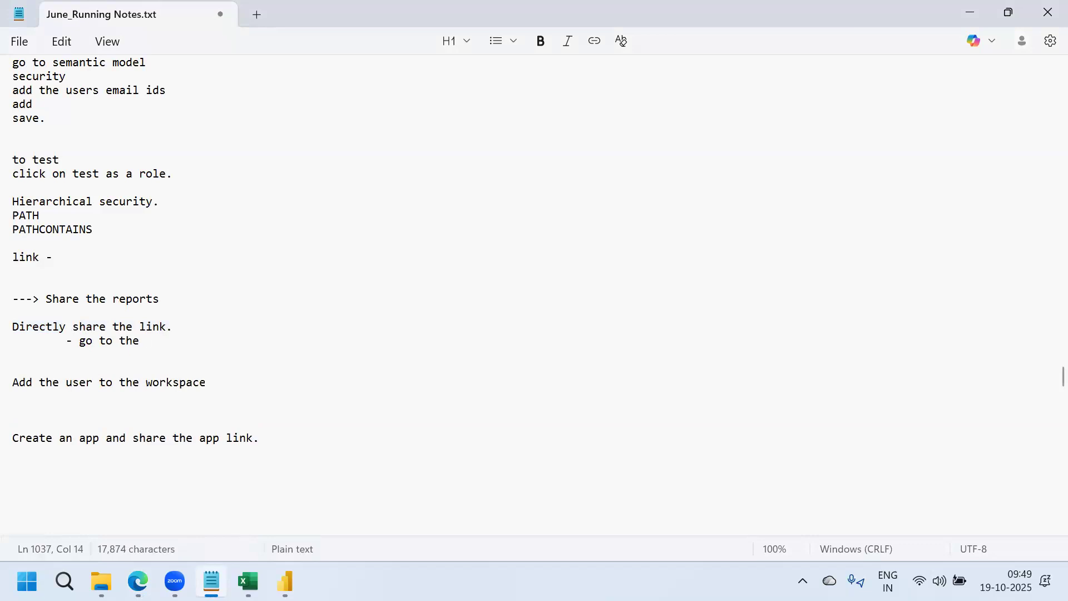
text(workspace)
key(Return)
key(Tab)
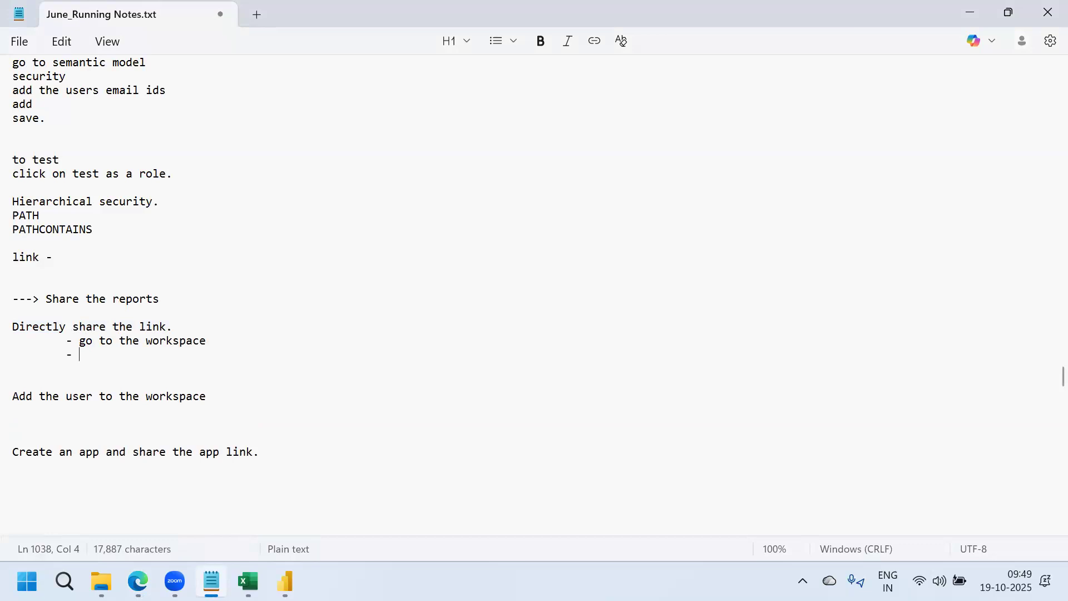
text(- on report)
key(Return)
key(Tab)
text(- sha)
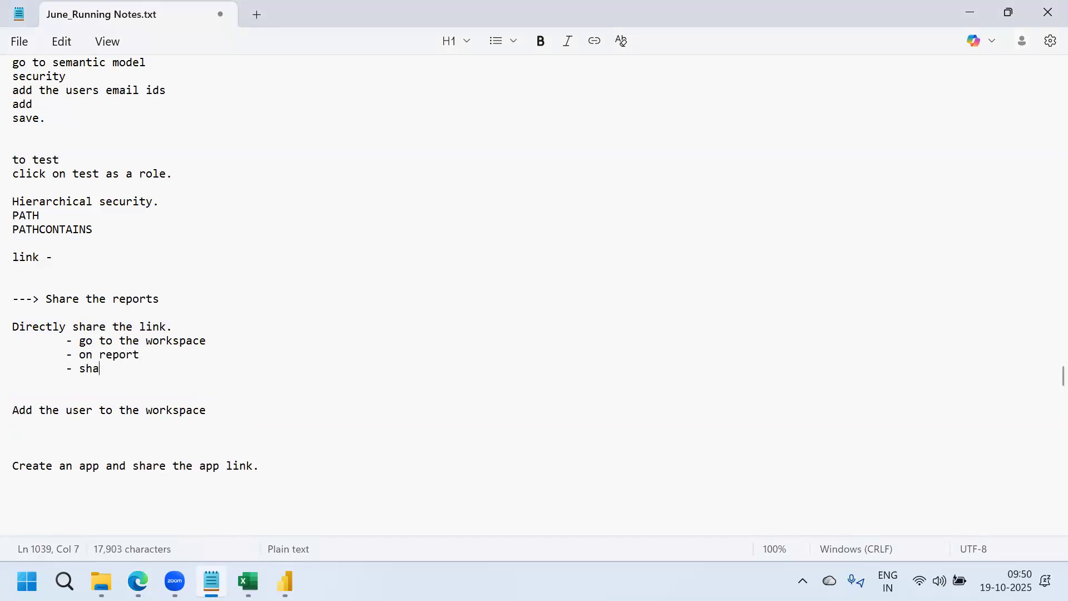
text(re icon)
key(Return)
key(Tab)
text(- copy the link)
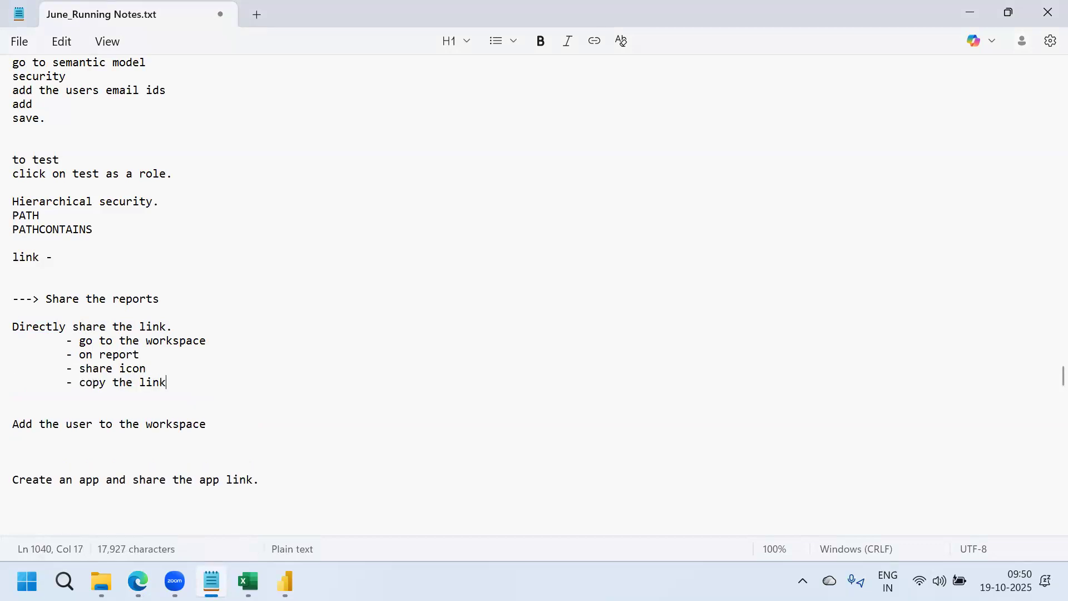
key(Return)
key(Tab)
text(- and s)
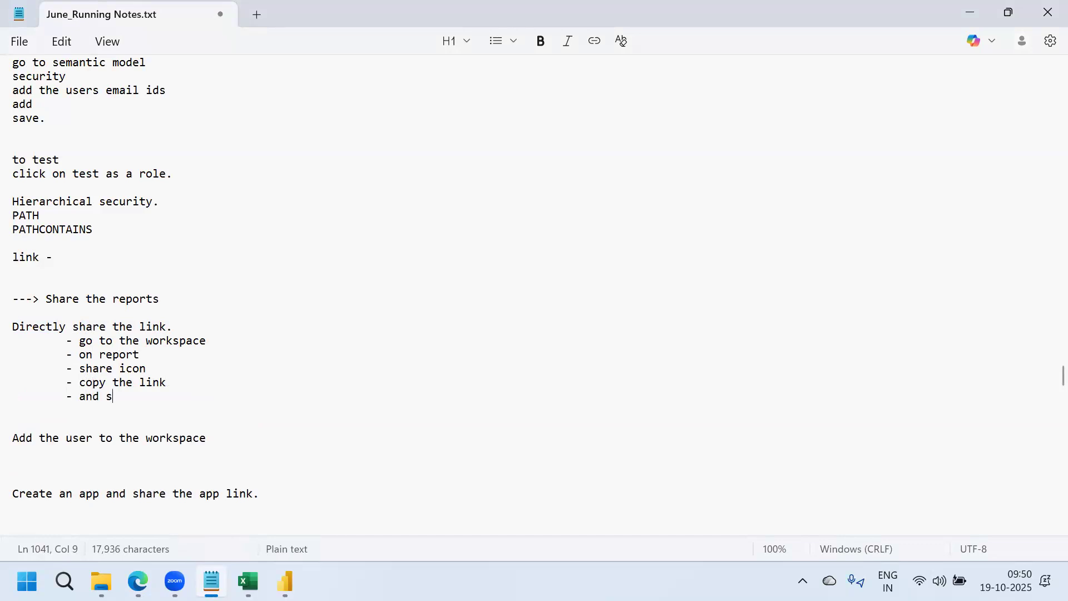
text(hare.)
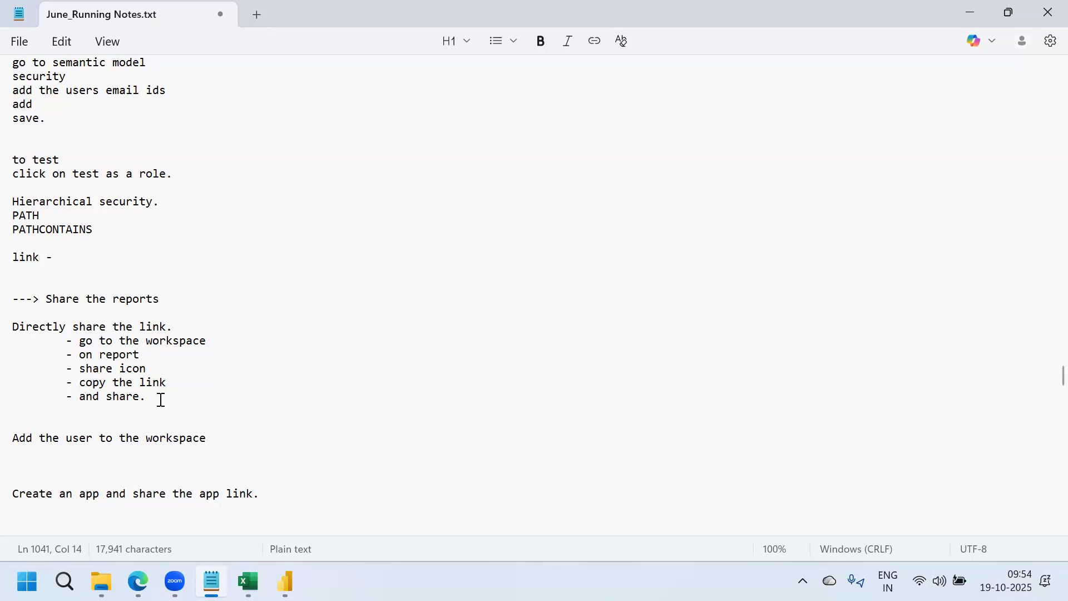
In Power BI Service, open the june - SalesAnalytics workspace and collapse its task flow area
click(223, 441)
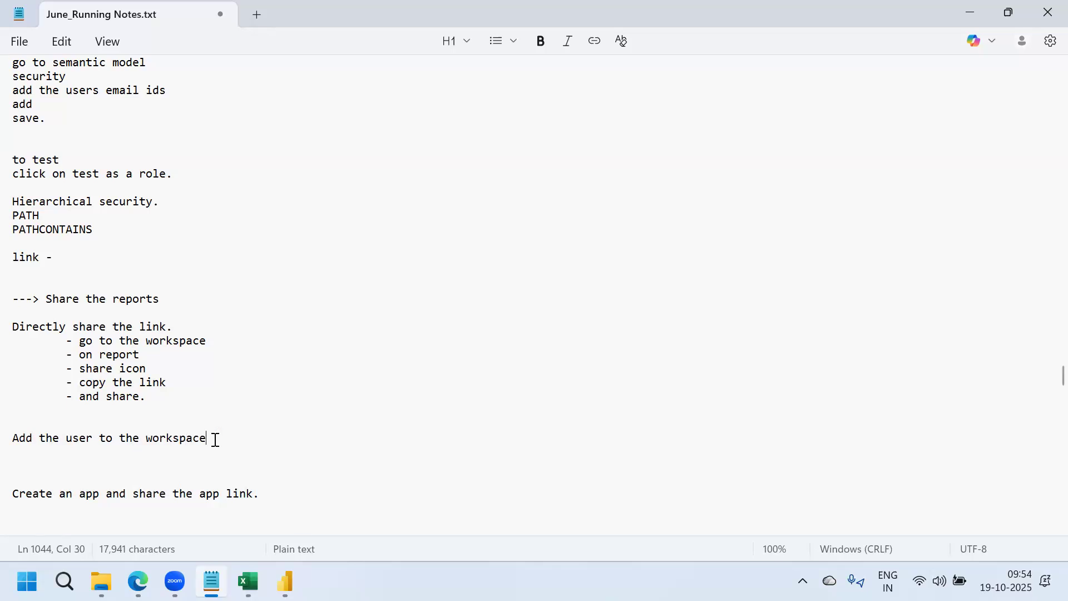
mouse_move(285, 582)
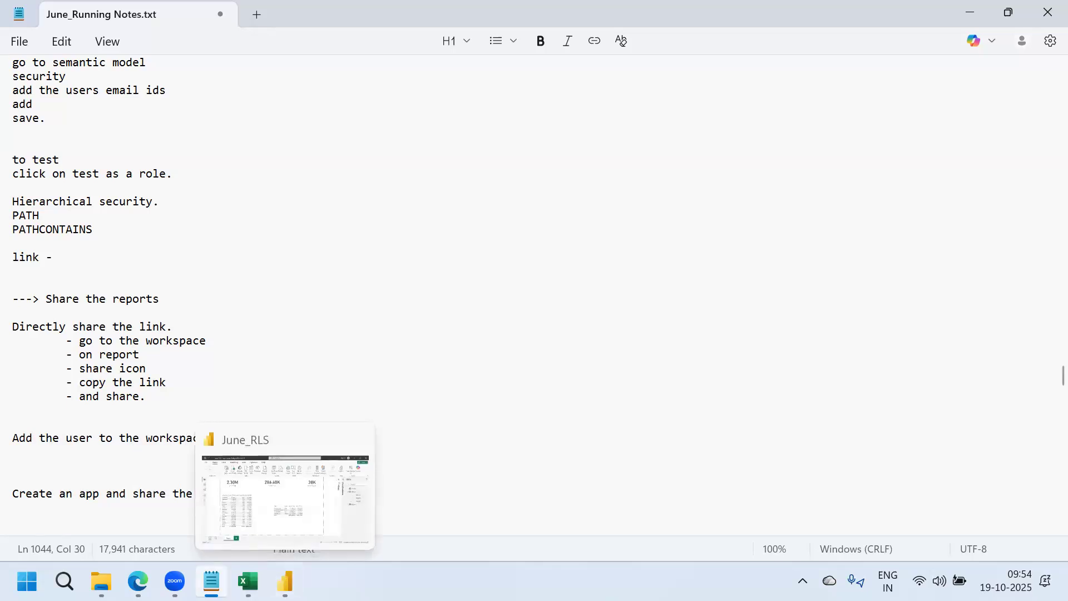
mouse_move(174, 581)
click(226, 495)
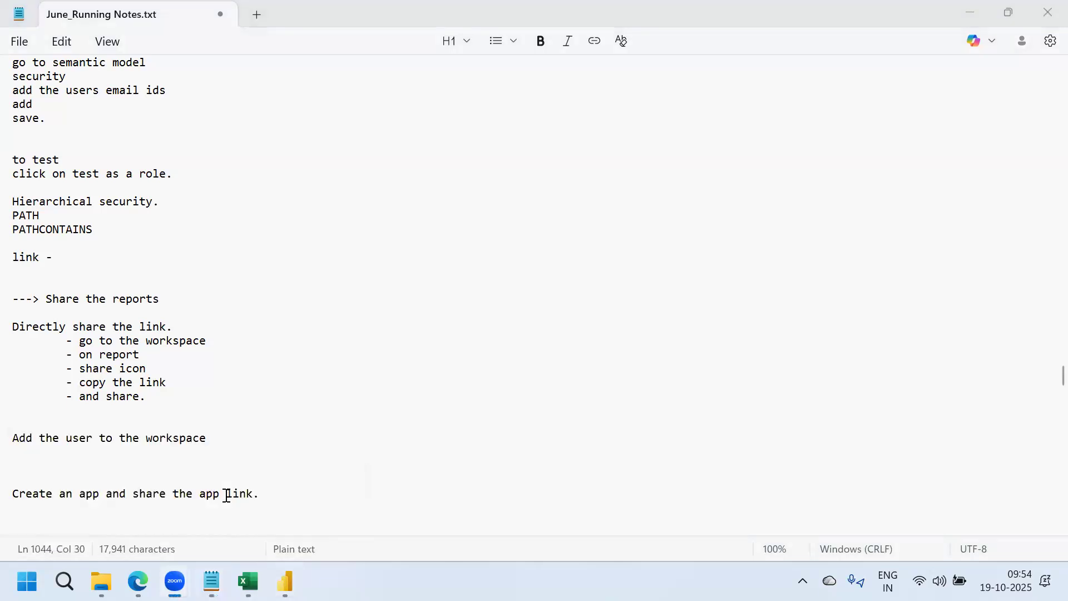
mouse_move(138, 582)
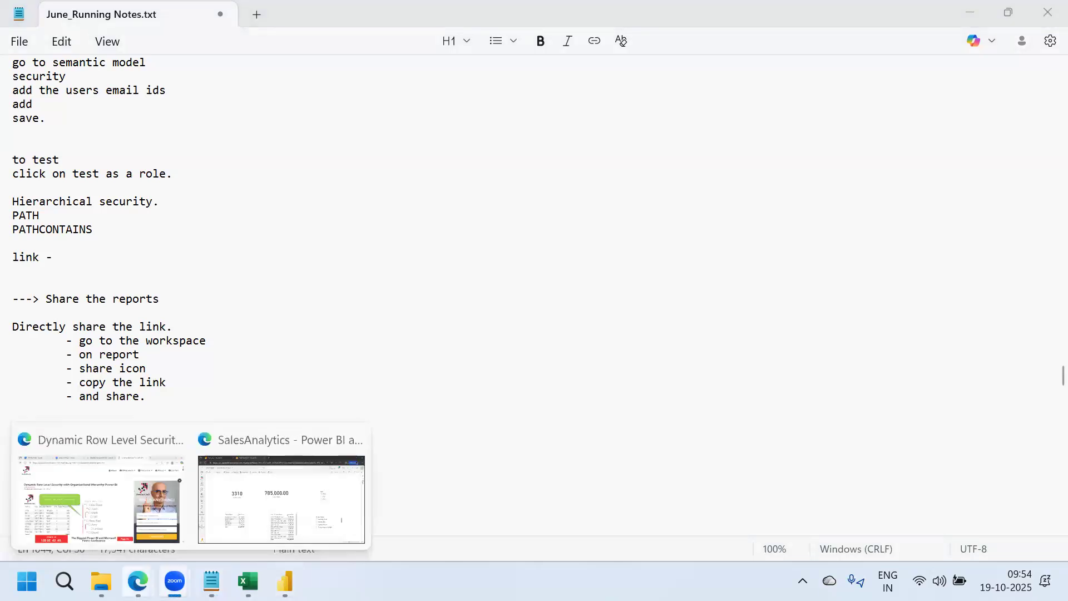
click(234, 501)
click(26, 365)
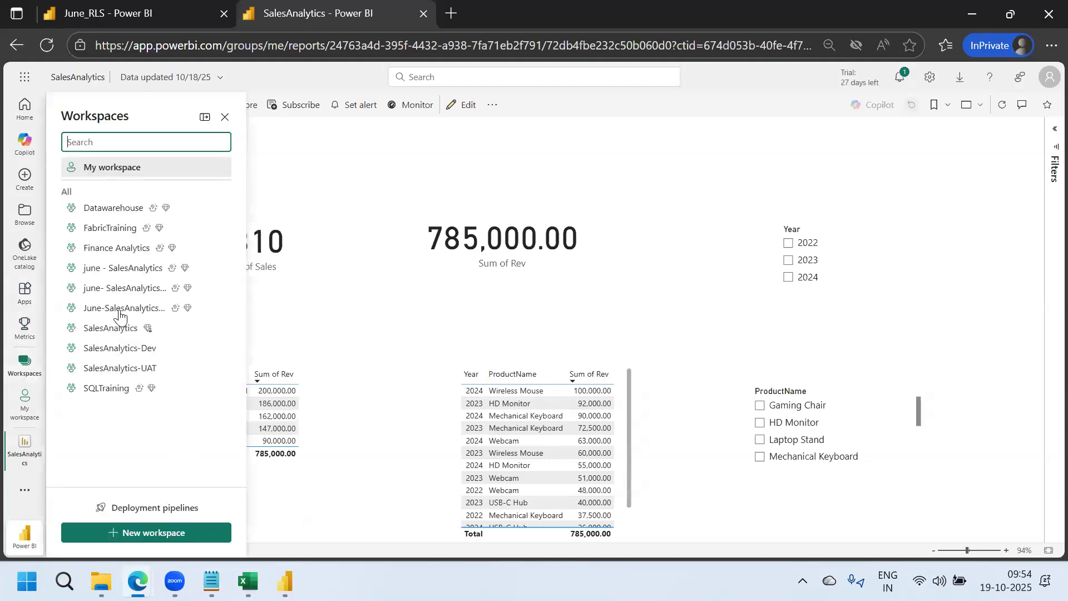
click(127, 270)
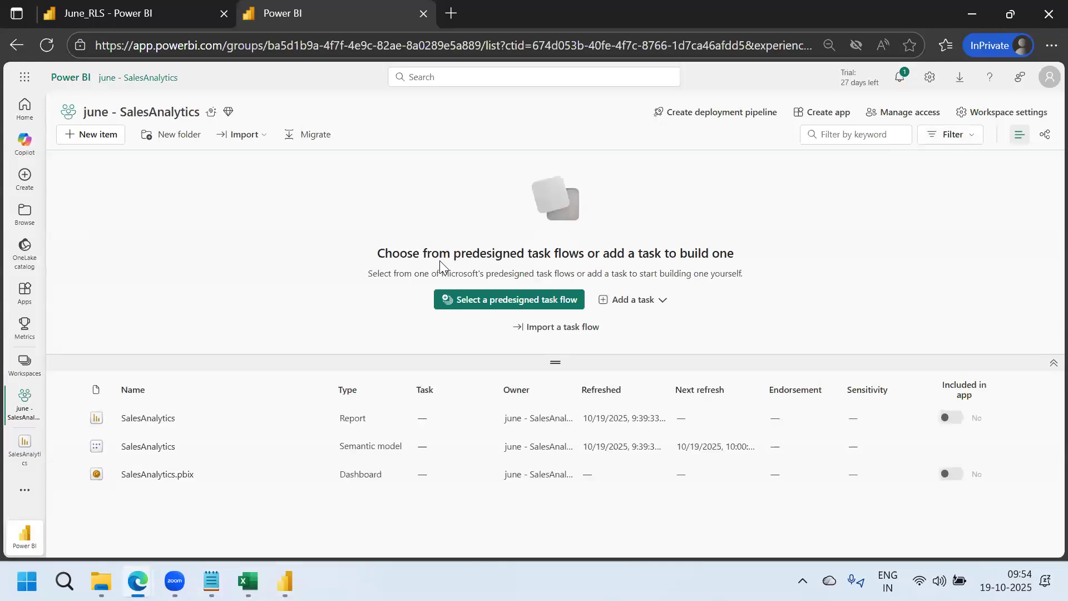
click(1054, 363)
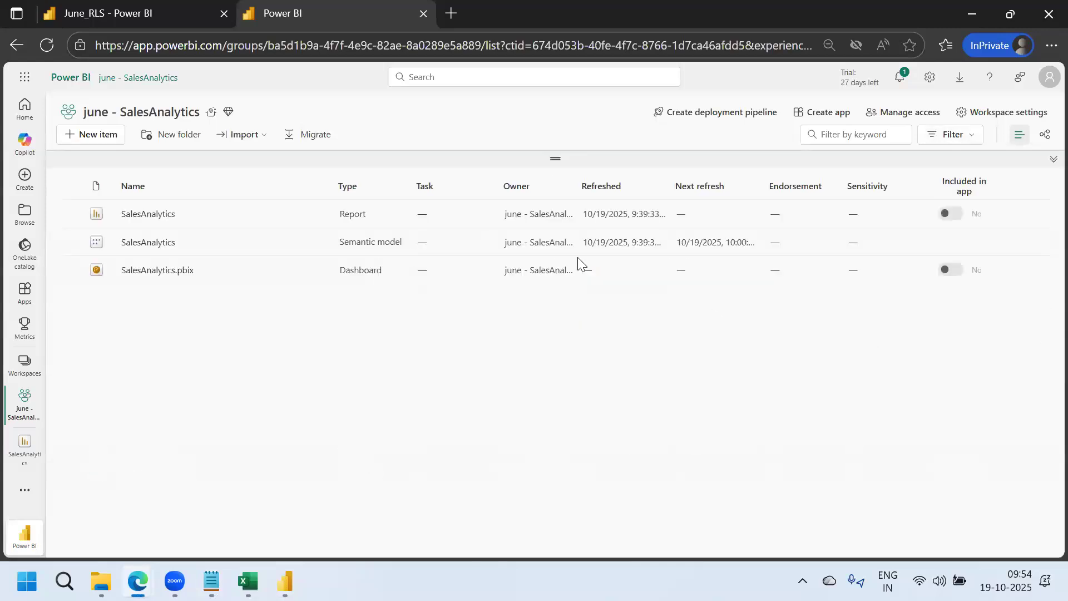
Review the Admin, Member, Contributor and Viewer roles in Manage access > Add people, then close it
click(904, 118)
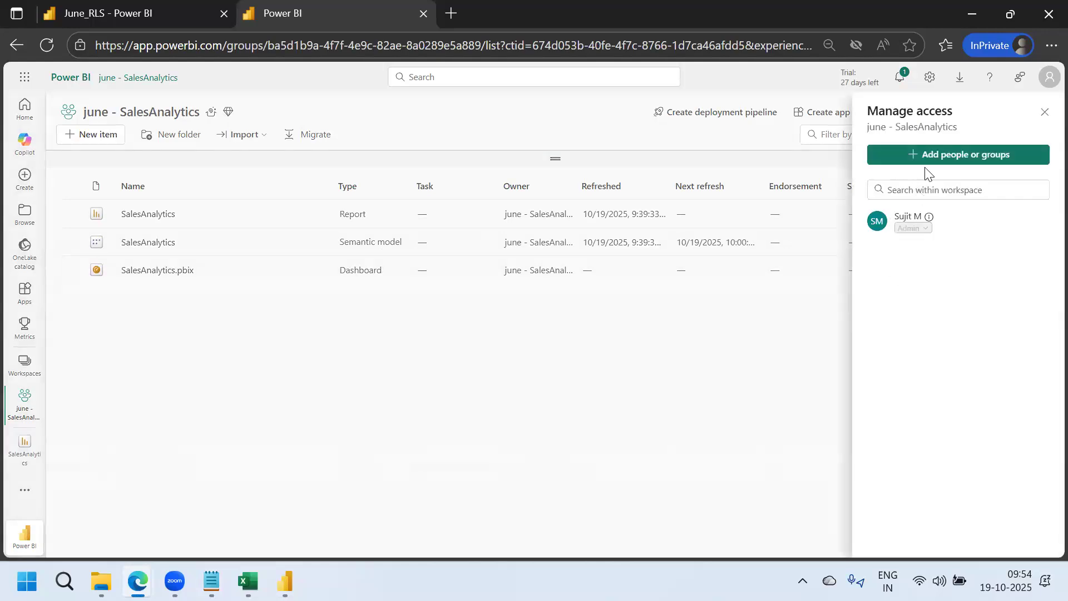
click(927, 158)
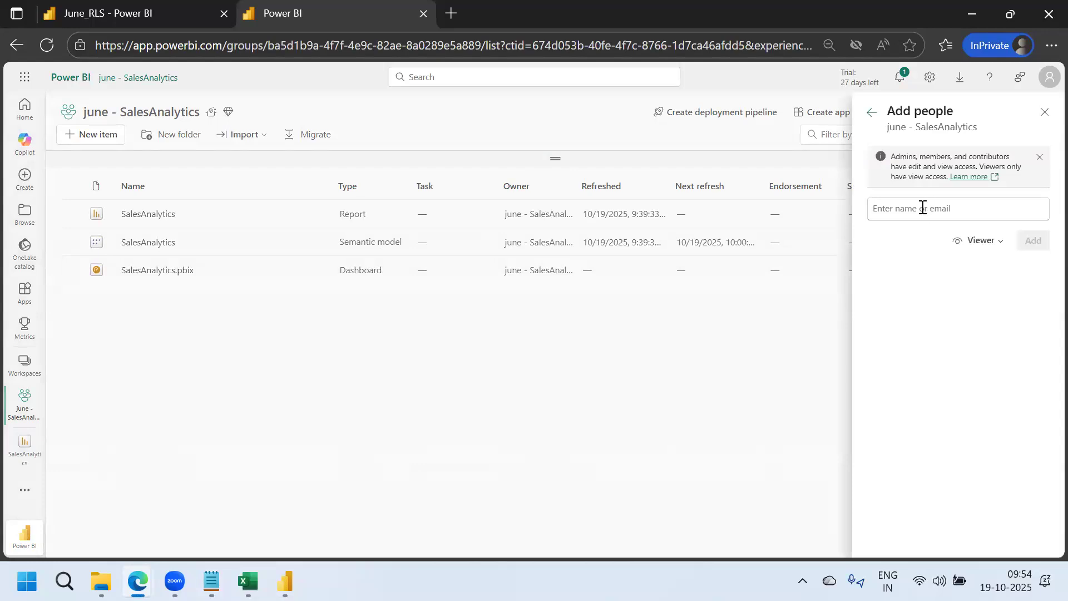
click(983, 242)
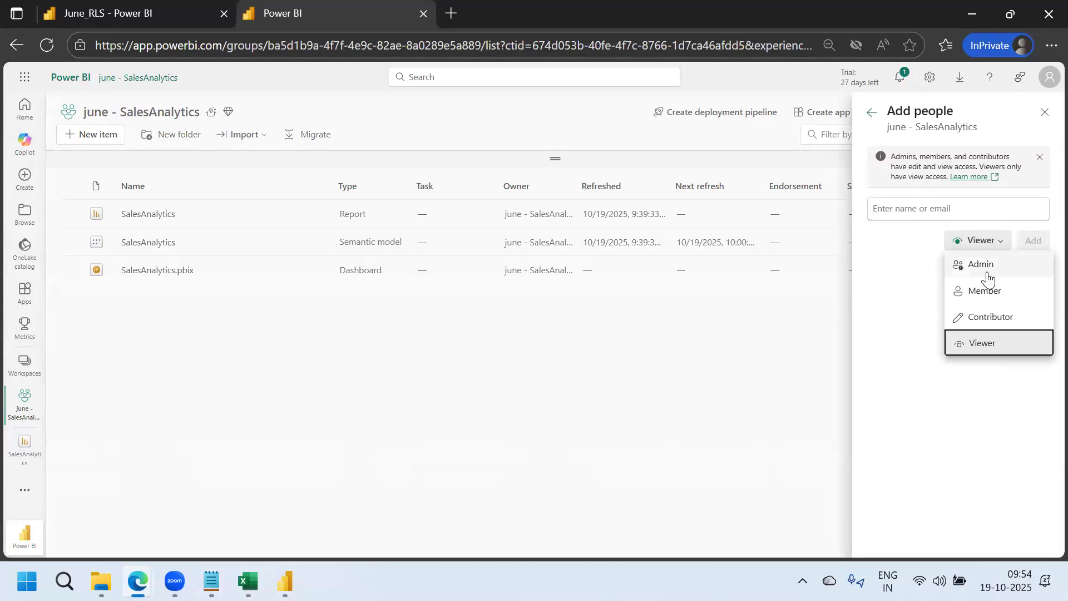
click(914, 209)
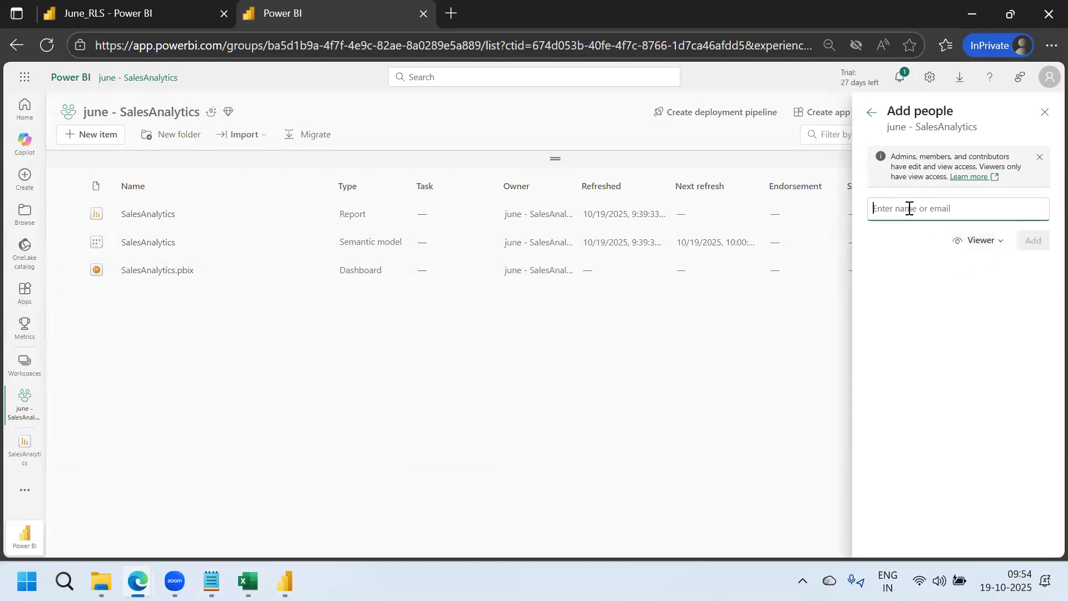
click(985, 242)
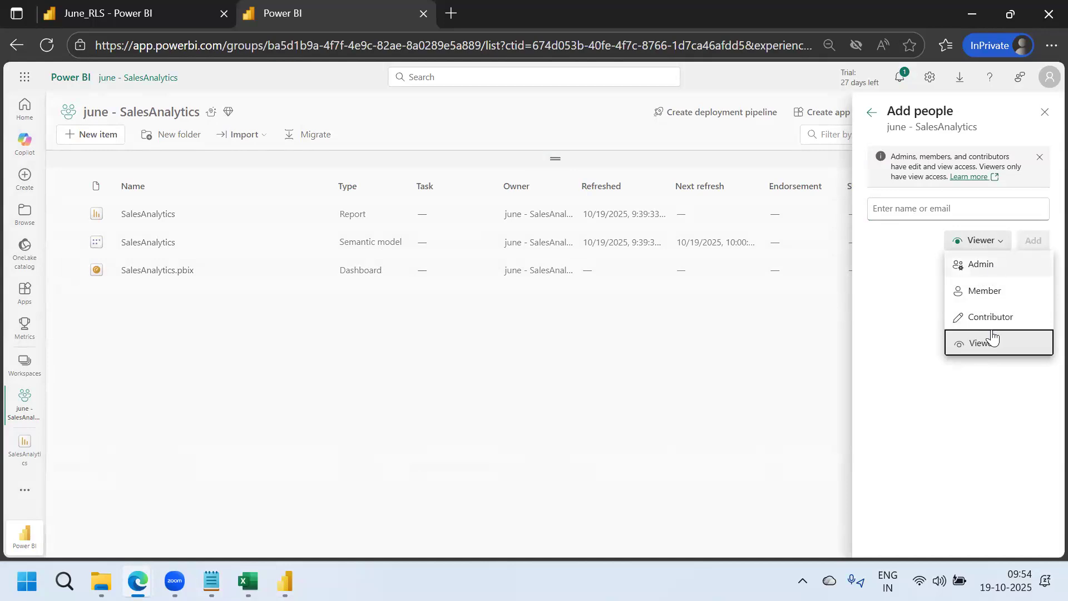
click(981, 267)
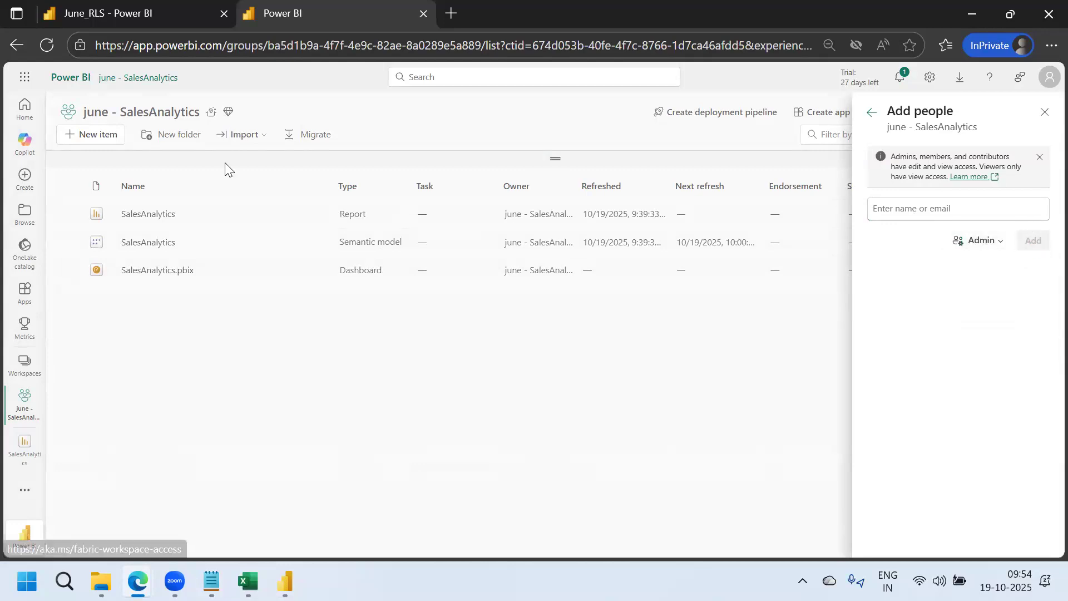
click(85, 112)
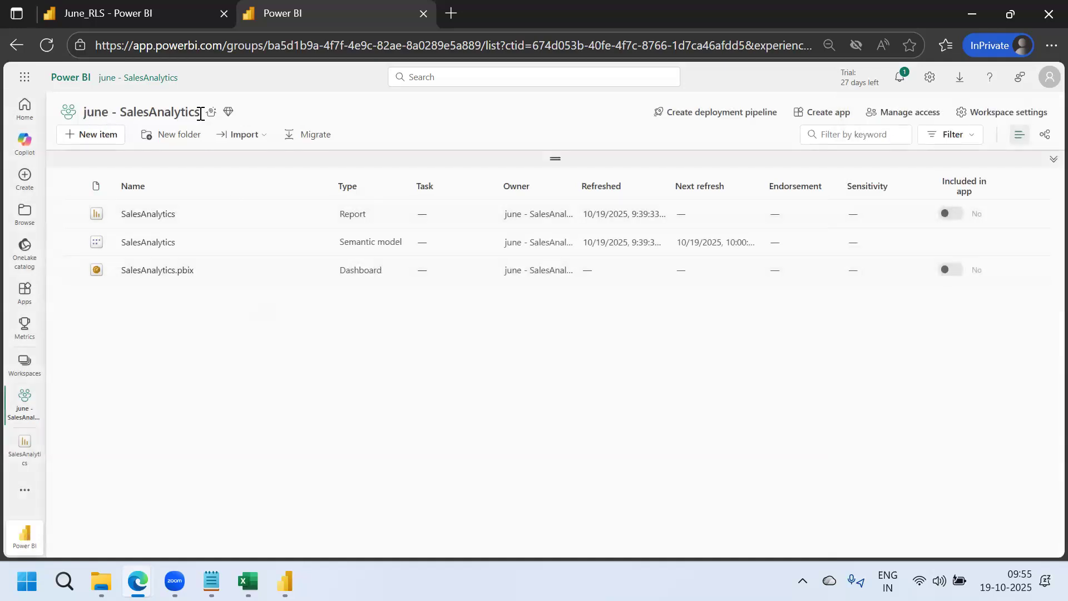
drag(200, 114, 78, 119)
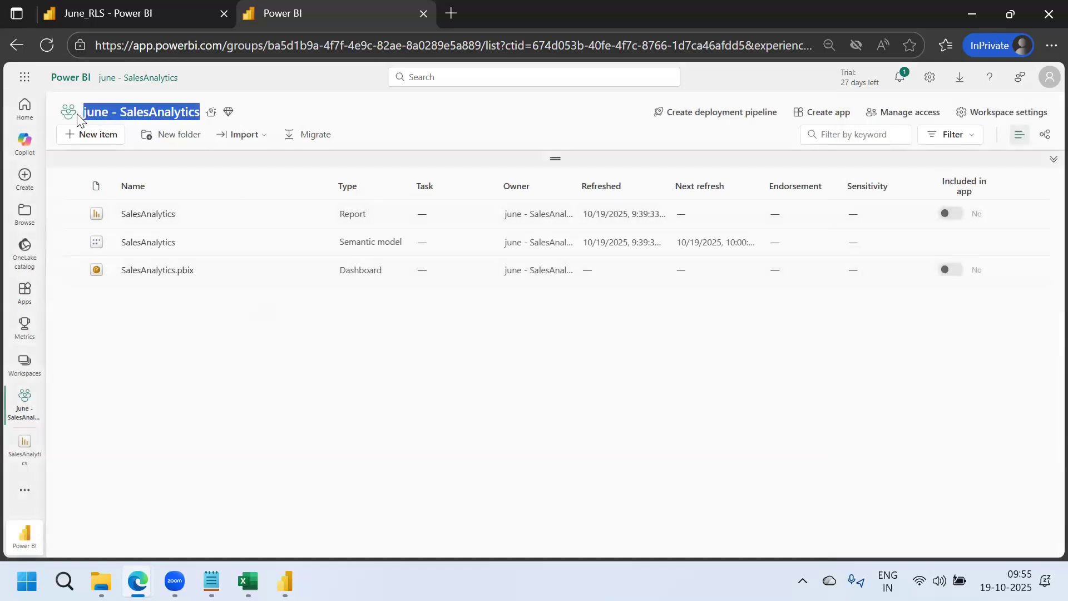
click(301, 420)
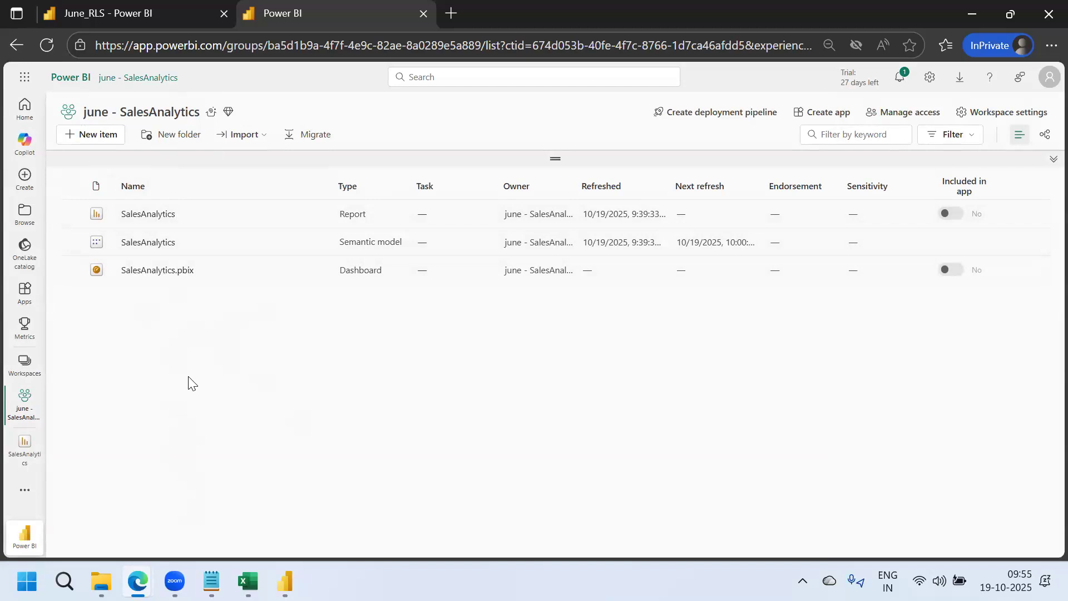
Under the add-user heading, add indented steps '- go to workspace' and '- right top'
click(211, 581)
key(Down)
key(Tab)
text(- add)
key(BackSpace)
key(BackSpace)
key(BackSpace)
text(go to)
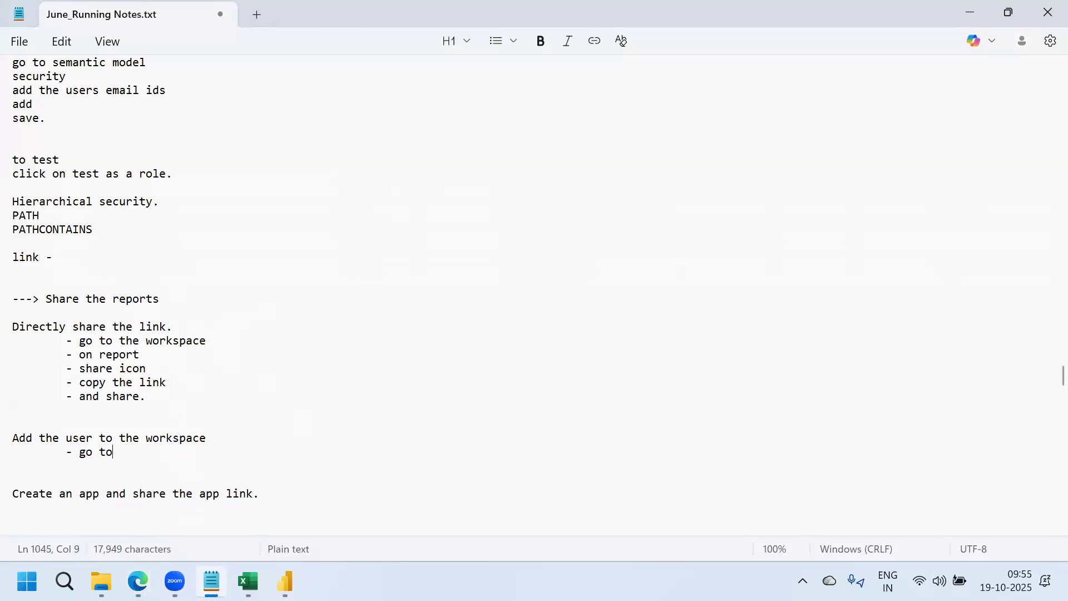
text( workspace)
key(Return)
key(Tab)
text(- right top)
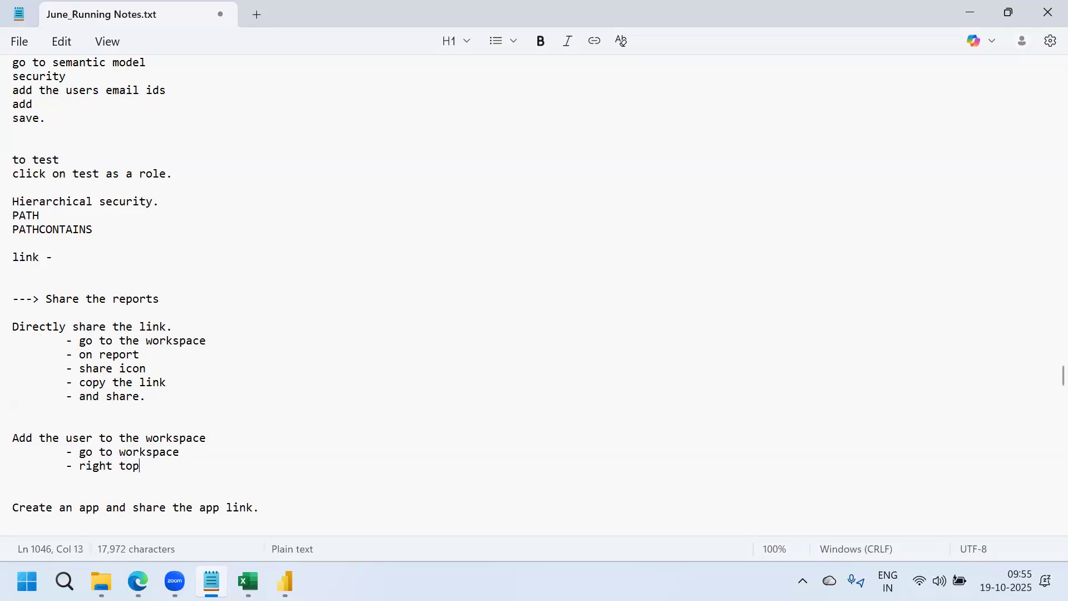
Add indented steps '- manage access' and '- add member or group'
key(Return)
key(Tab)
text(- manage access)
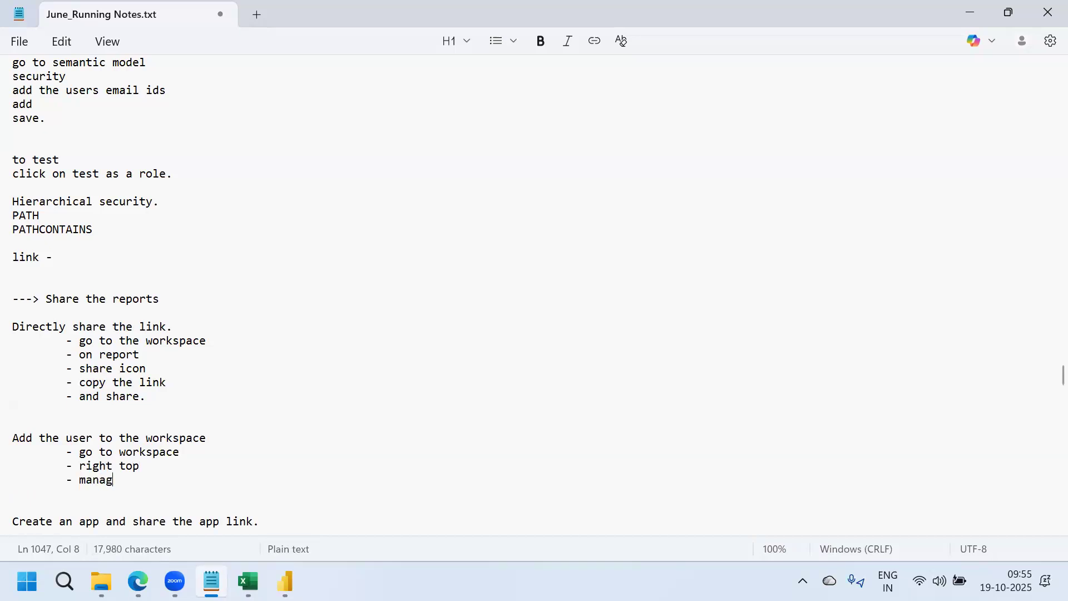
key(Return)
key(Tab)
text(- add member or group)
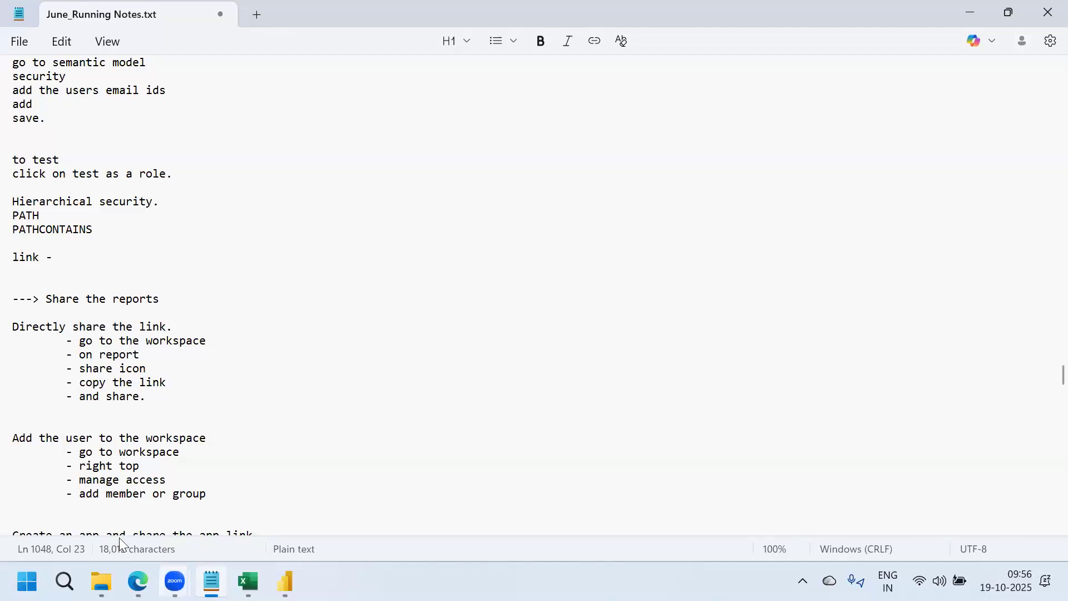
mouse_move(138, 582)
click(234, 499)
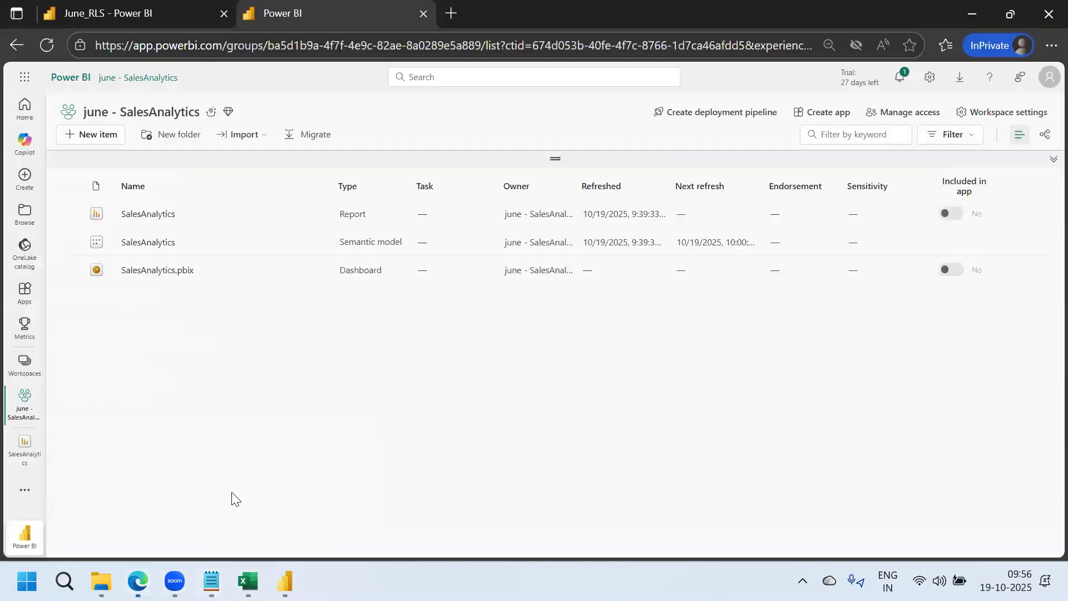
click(932, 116)
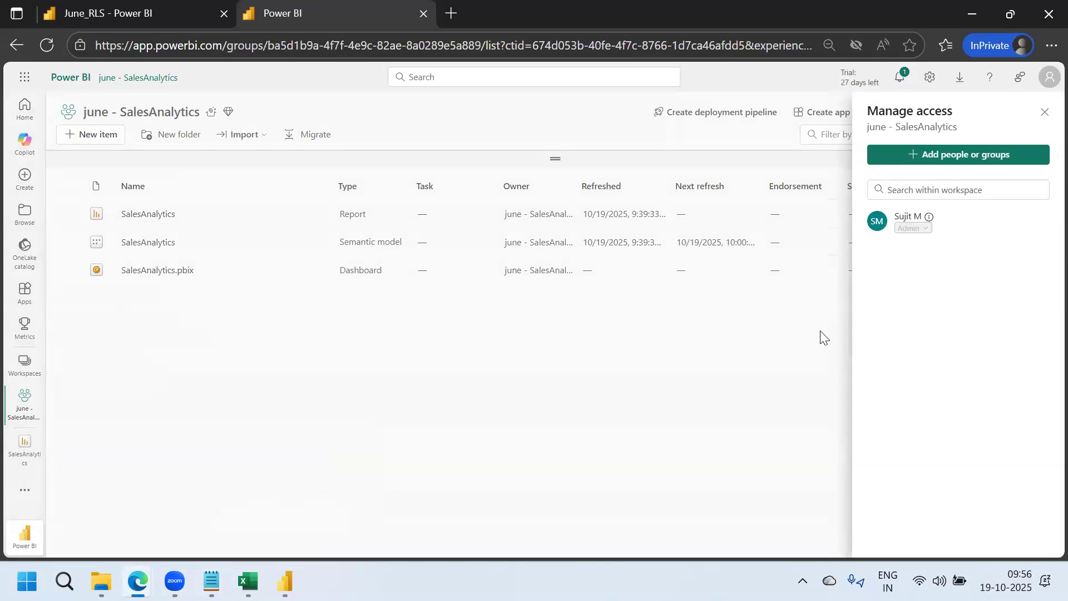
click(1045, 112)
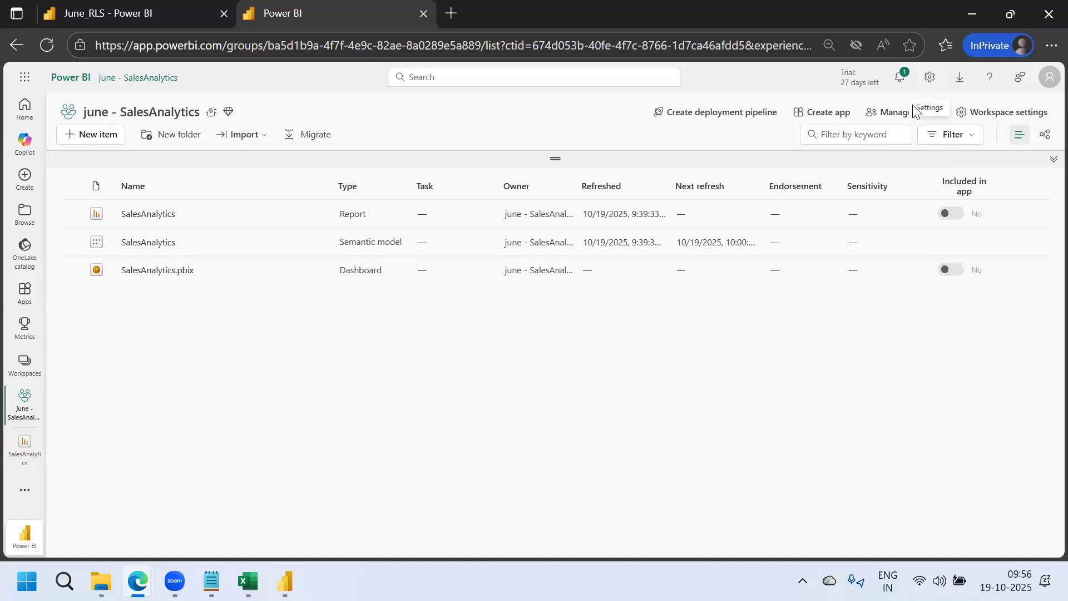
click(902, 118)
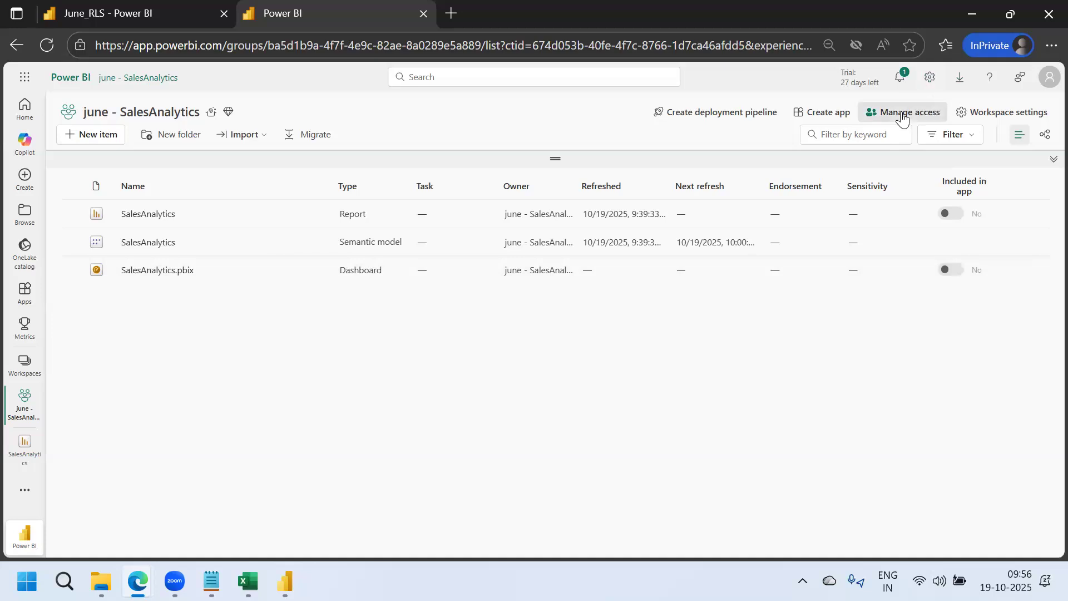
click(796, 344)
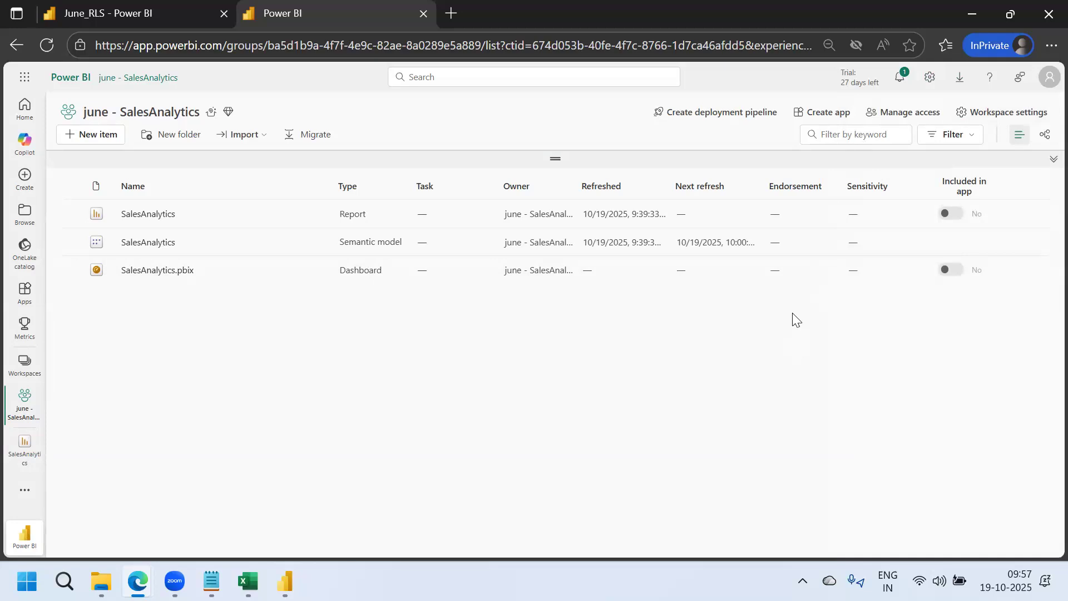
click(894, 118)
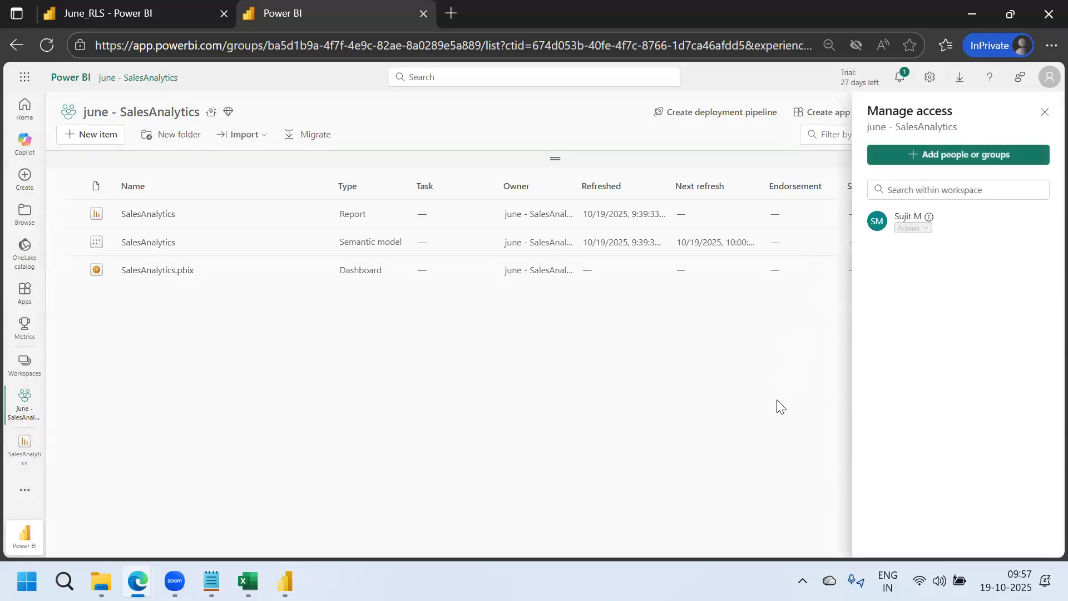
click(1044, 114)
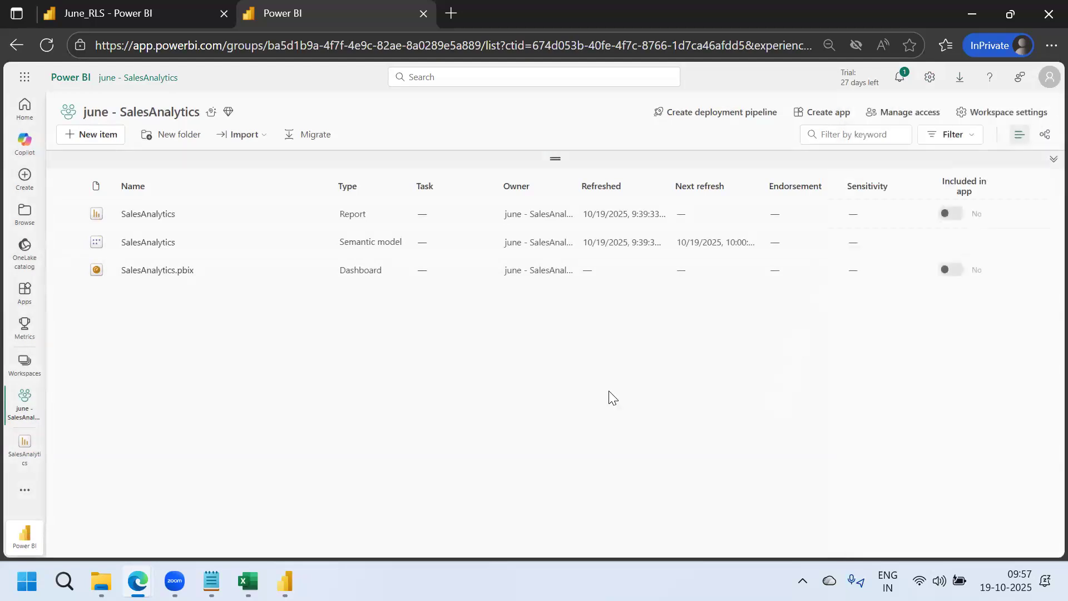
click(212, 581)
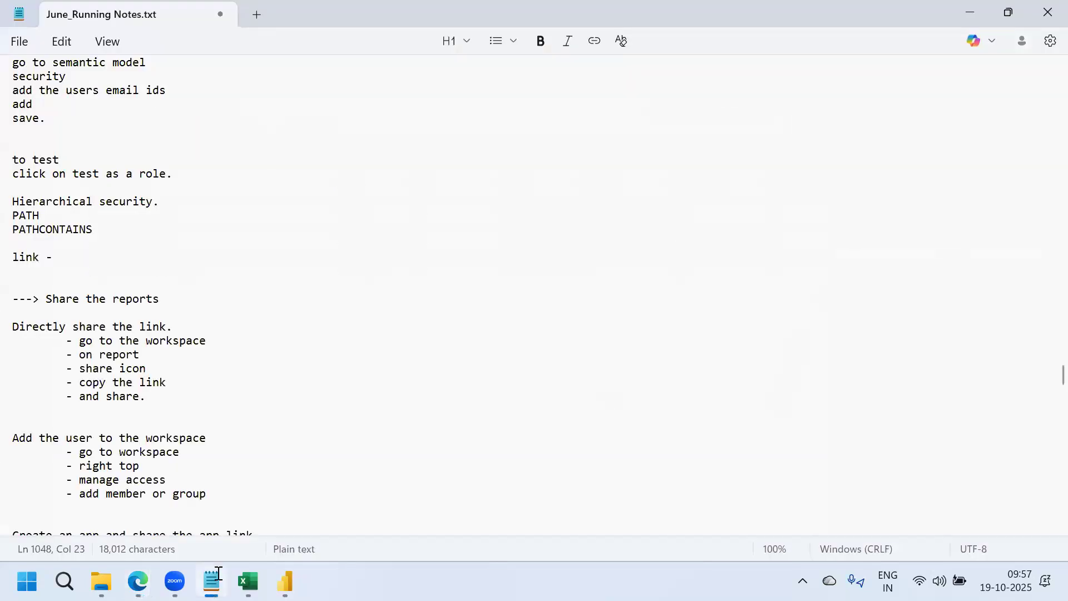
Add blank lines below the add-user workspace steps
click(221, 457)
key(Down)
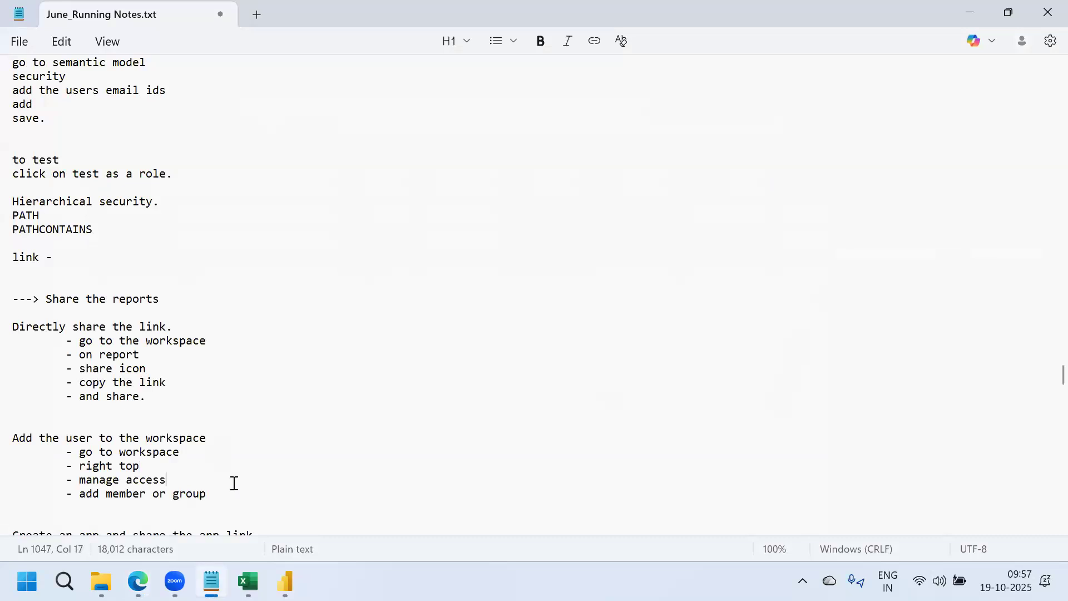
key(Down)
key(End)
key(Return)
key(Return)
key(Return)
key(Return)
key(Return)
key(Return)
key(Return)
key(Return)
key(Return)
key(Return)
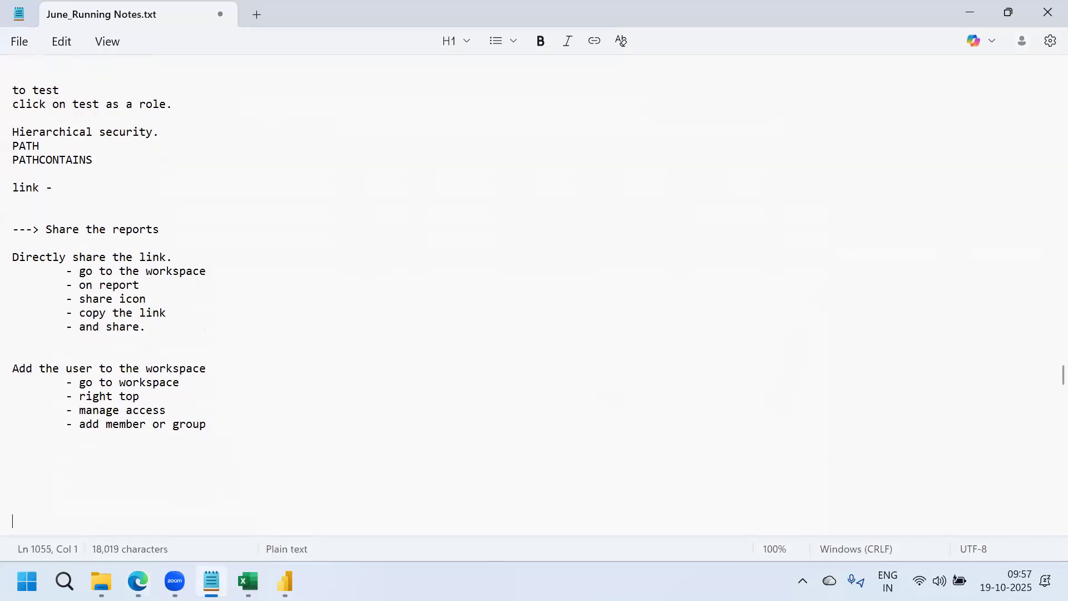
key(Return)
key(Return)
key(Return)
key(Return)
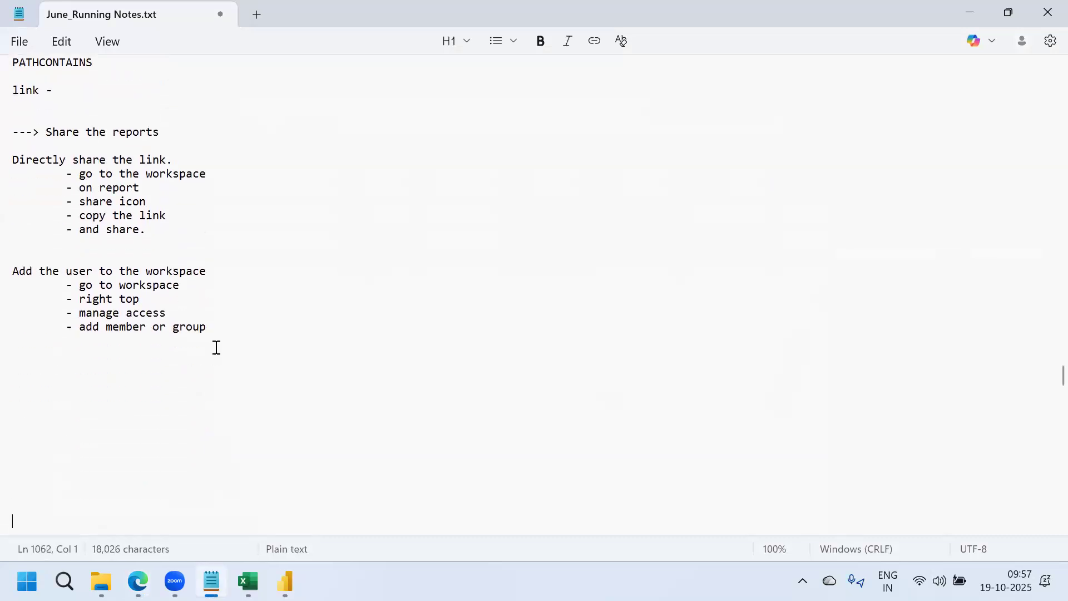
click(212, 327)
key(Return)
key(Return)
Type the role headings Admin, Member, Contributor and Viewer on separate lines
text(Admin)
key(Return)
key(Return)
key(Return)
text(Member)
key(Return)
key(Return)
key(Return)
text(Contr)
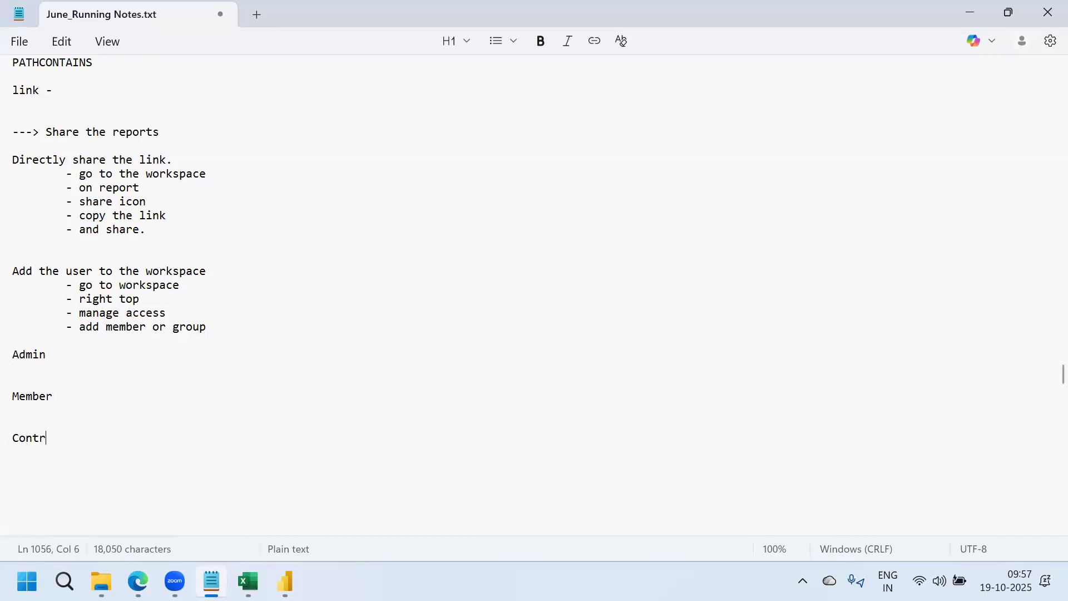
text(ibutor)
key(Return)
key(Return)
key(Return)
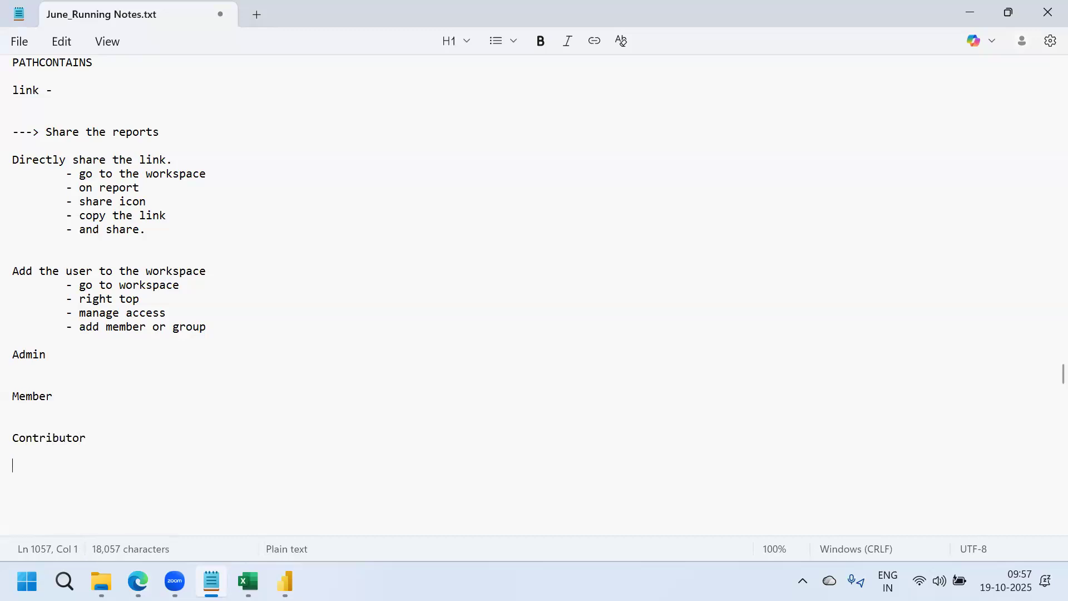
text(Viewer)
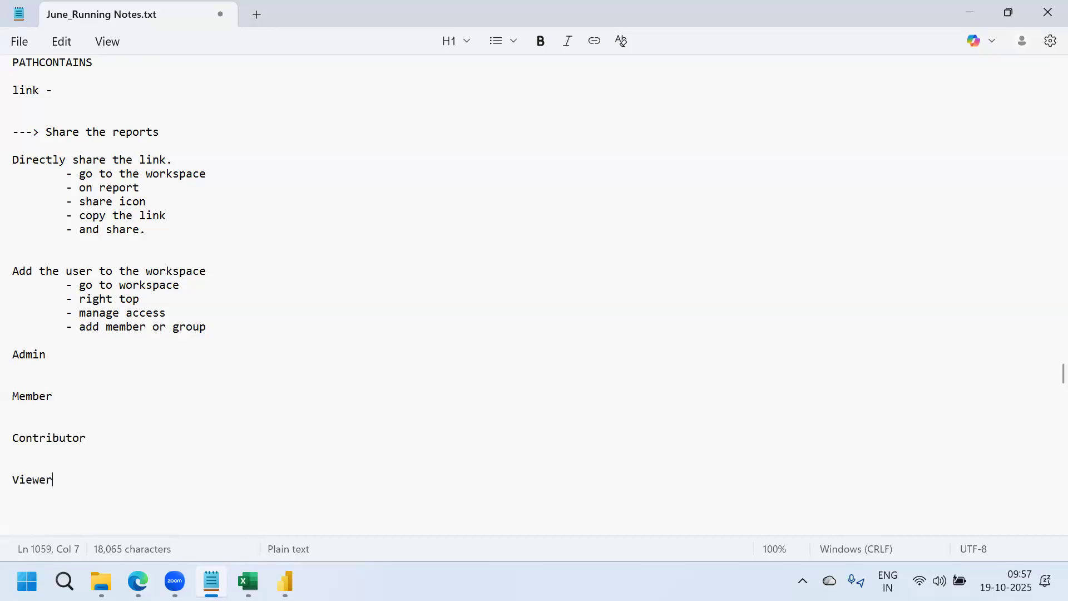
key(Return)
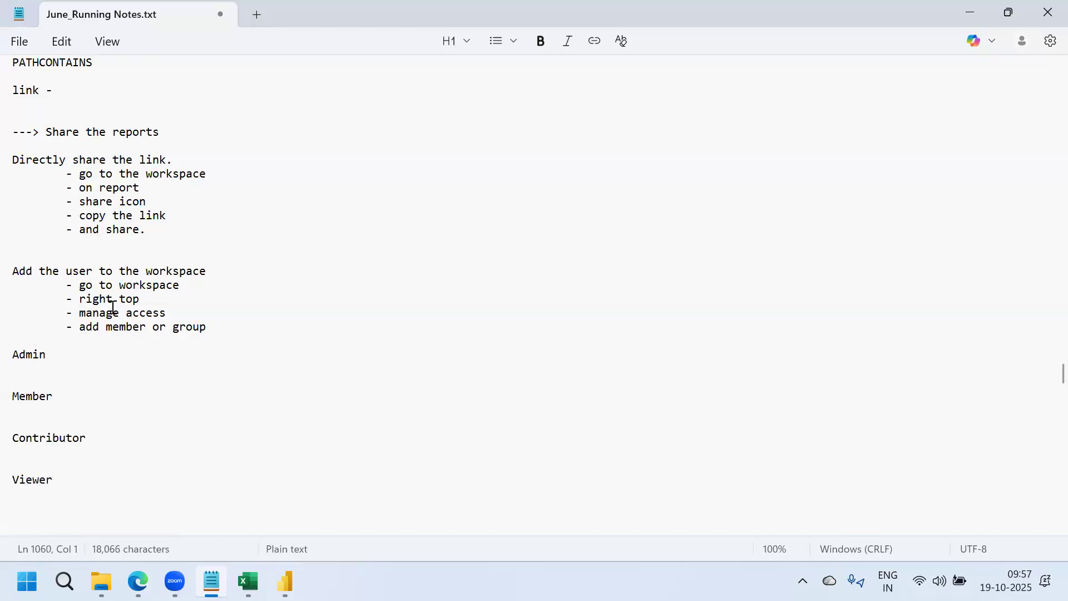
Under Admin, add the indented bullet '- can decommission the workspace'
click(50, 351)
key(Return)
key(Tab)
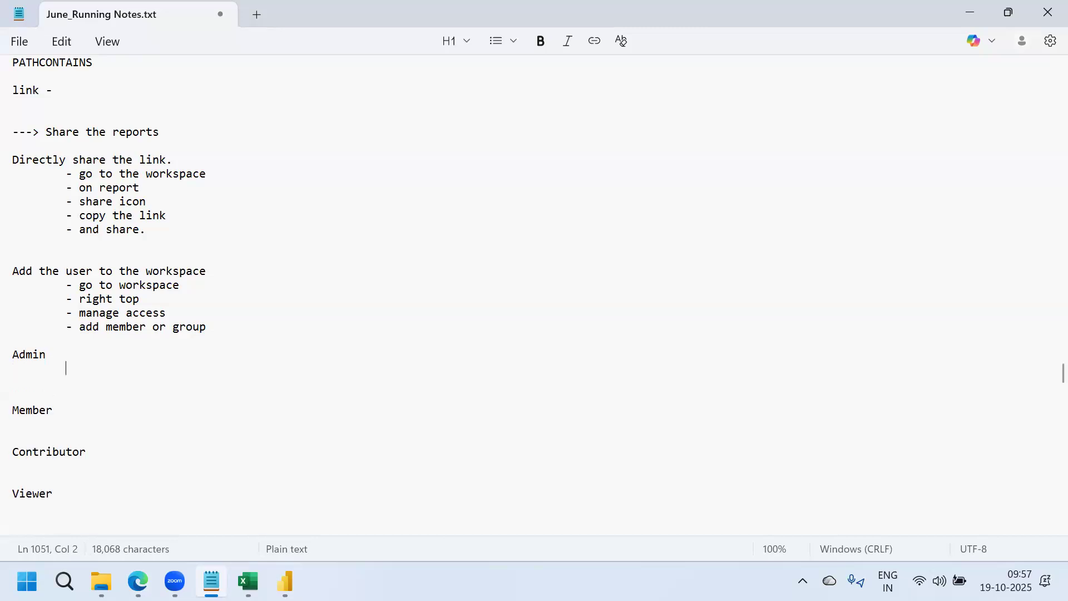
text(- can add)
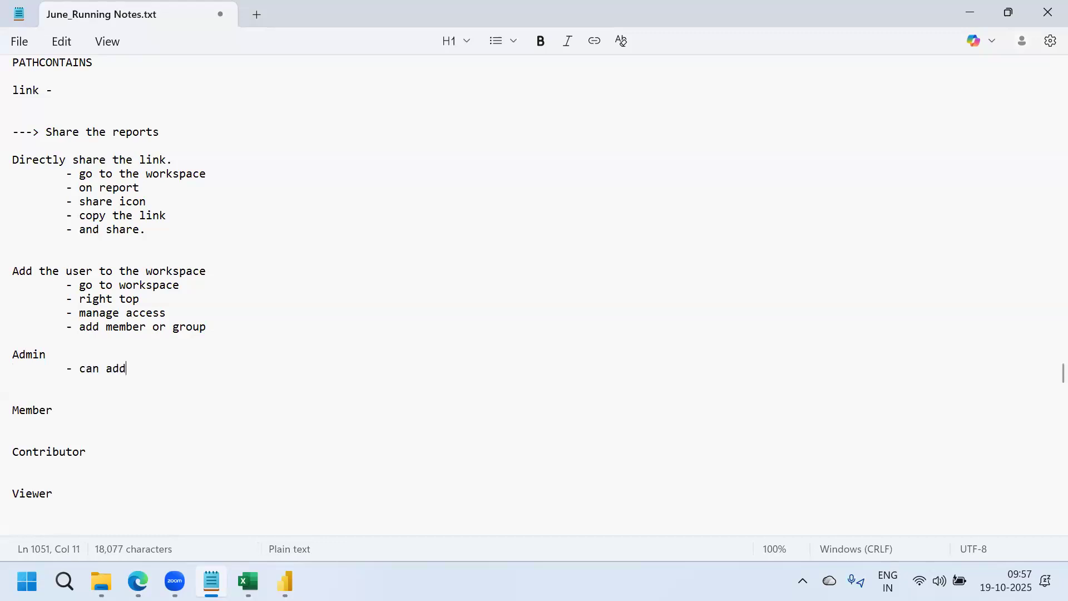
key(BackSpace)
key(BackSpace)
key(BackSpace)
text(d)
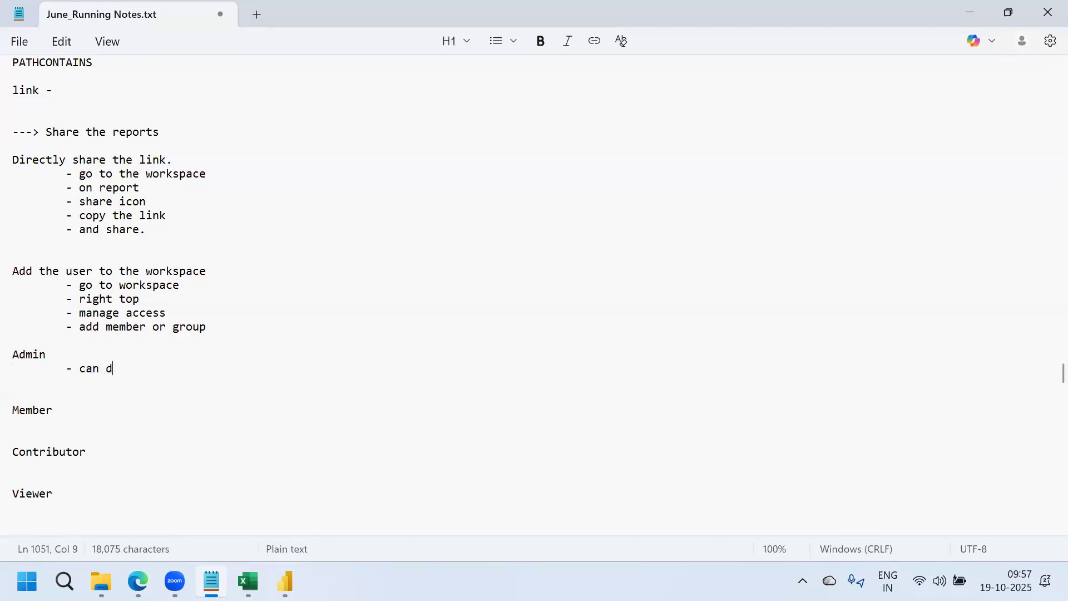
text(ecom)
text(mission the )
text(world)
key(BackSpace)
key(BackSpace)
key(BackSpace)
text(kspace)
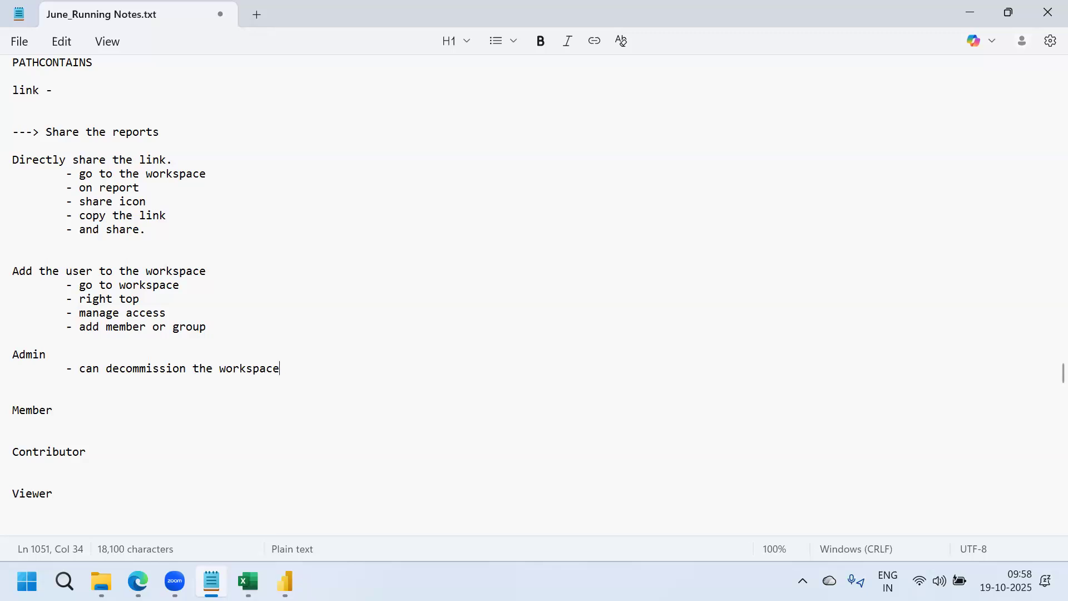
drag(53, 355, 12, 355)
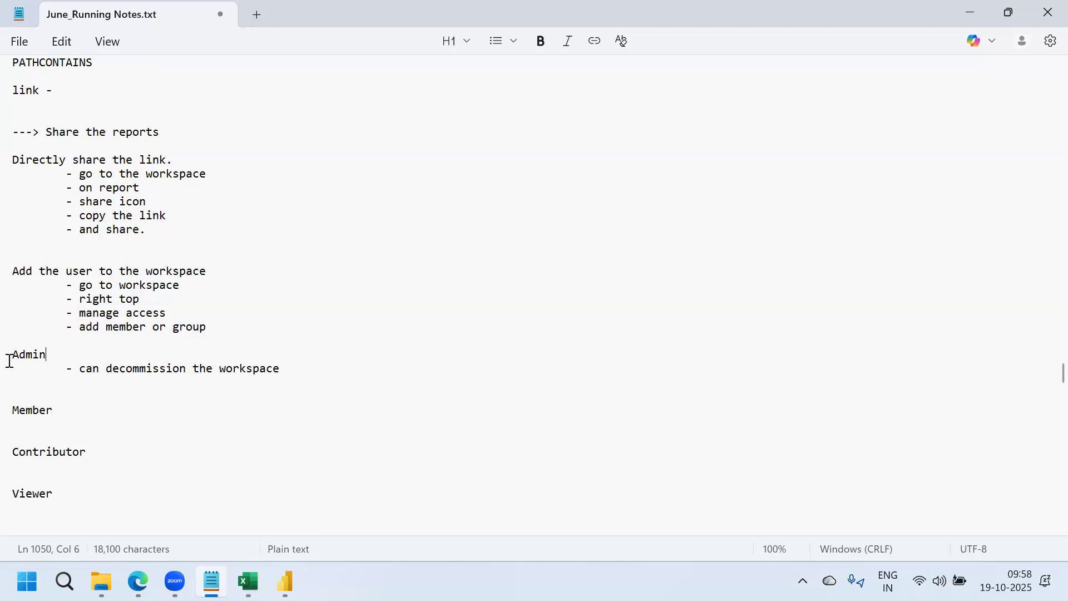
drag(232, 372, 75, 368)
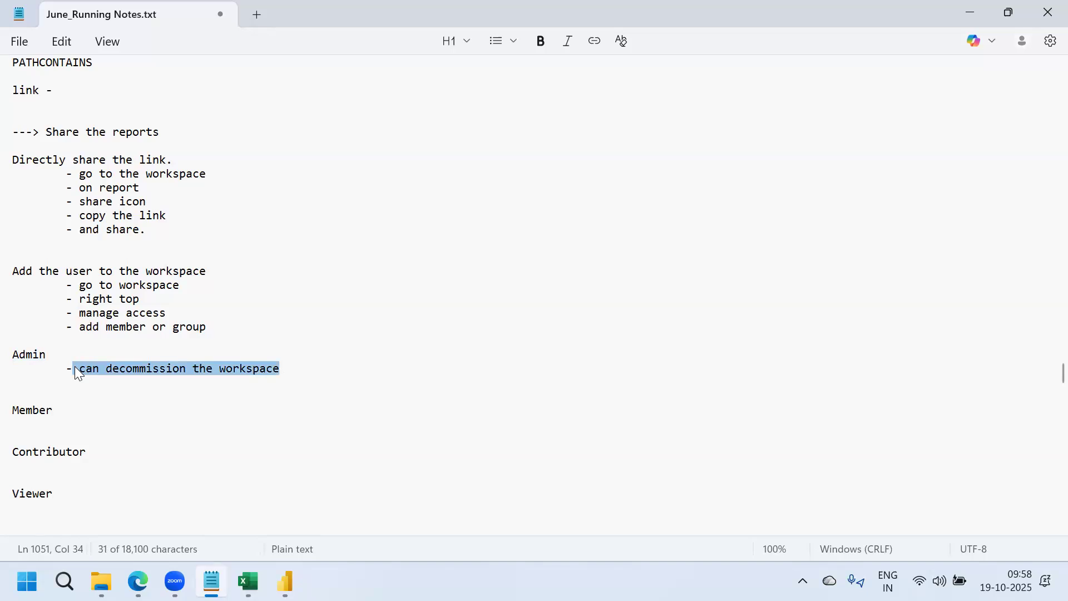
click(276, 372)
double_click(31, 356)
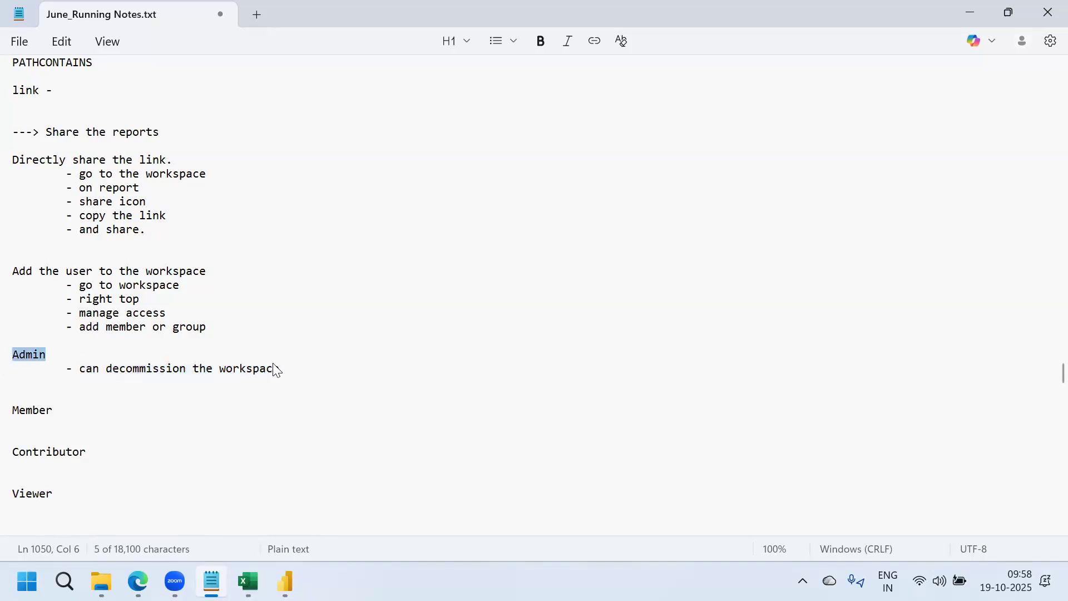
click(304, 375)
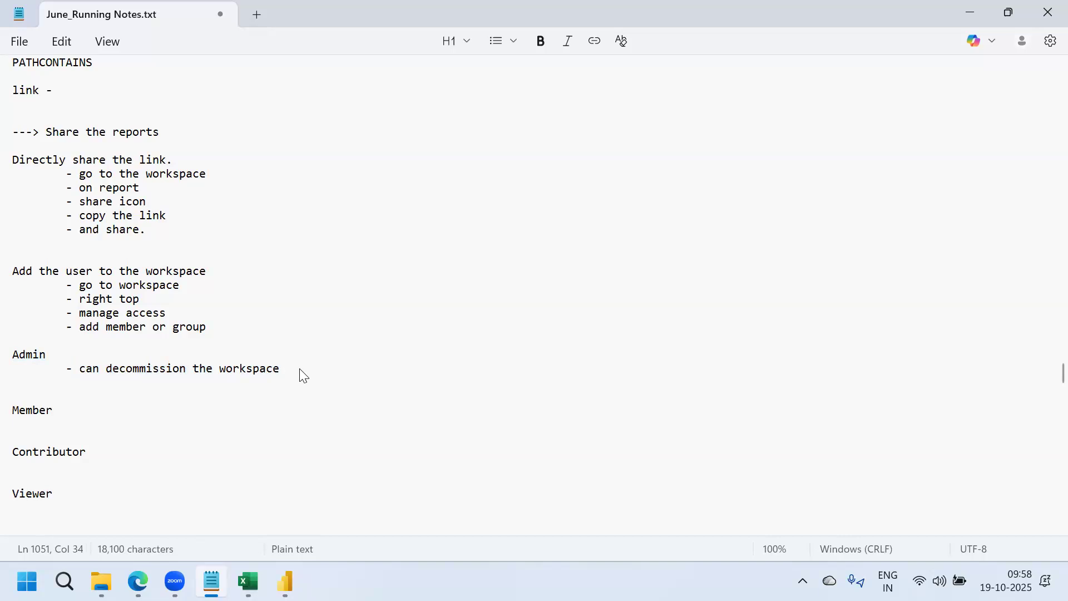
Add a second Admin bullet: can add anybody to the workspace and can assign any role
key(Return)
key(Tab)
text(- can a)
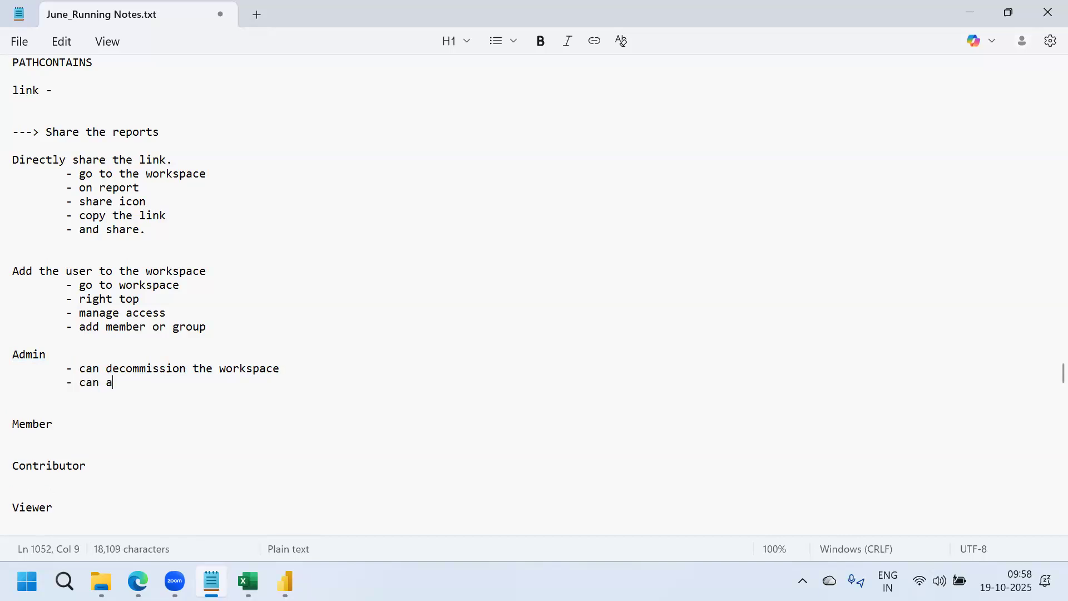
text(dd anybo)
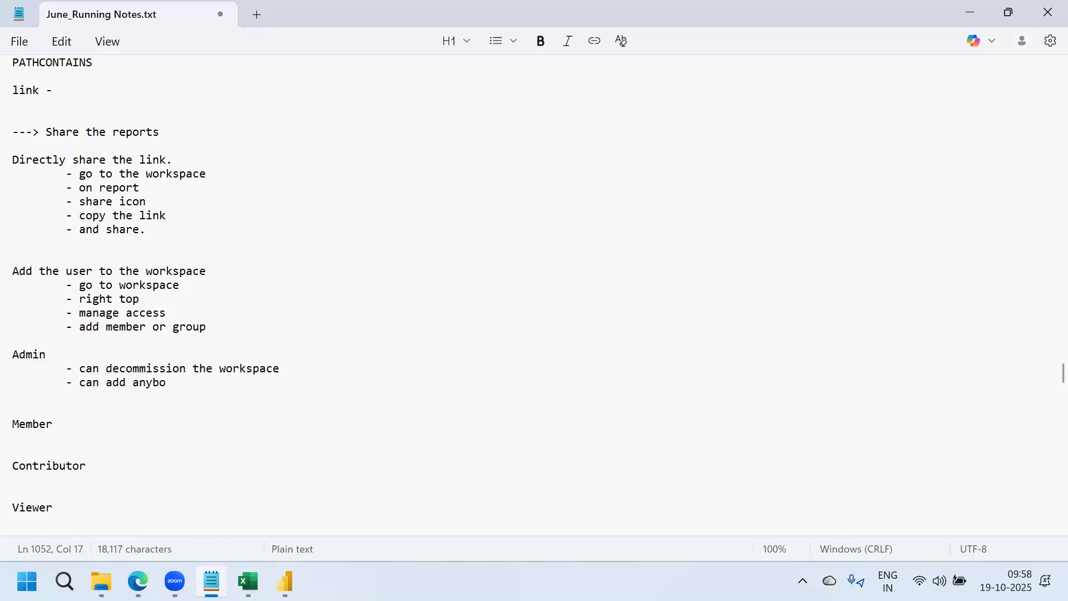
text(dy to )
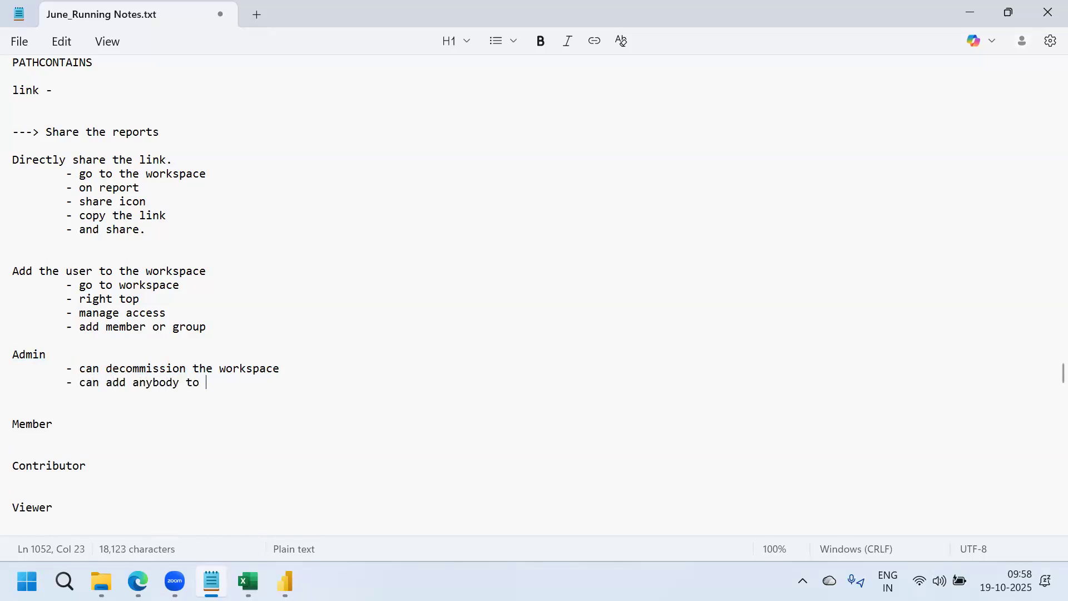
text(the work)
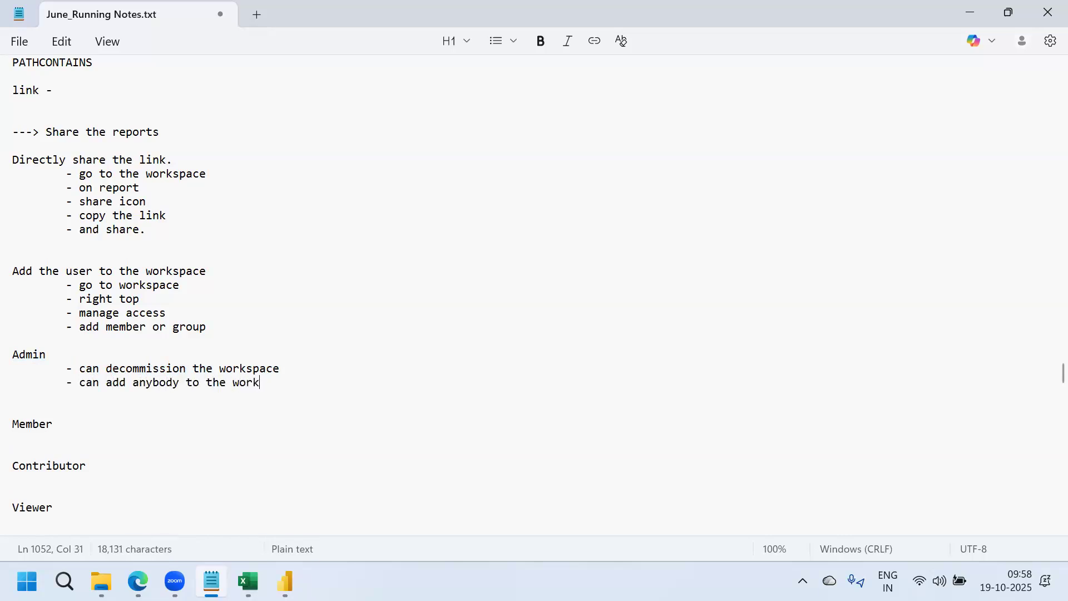
text(space and ca)
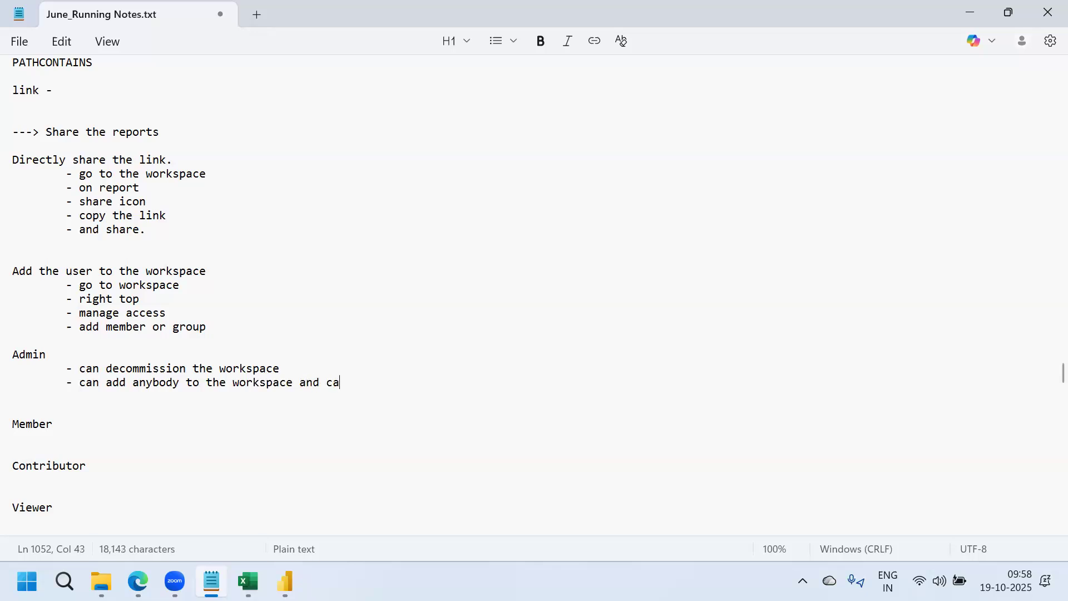
text(n assign any role)
key(BackSpace)
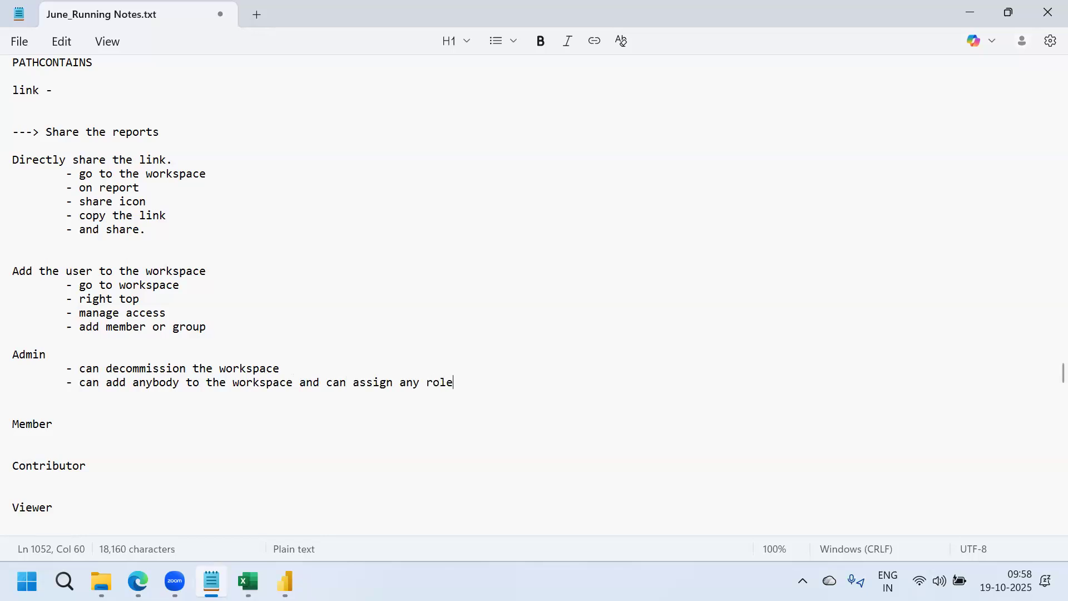
In Power BI, check the role options under Manage access > Add people, then close without adding anyone
mouse_move(137, 582)
click(281, 498)
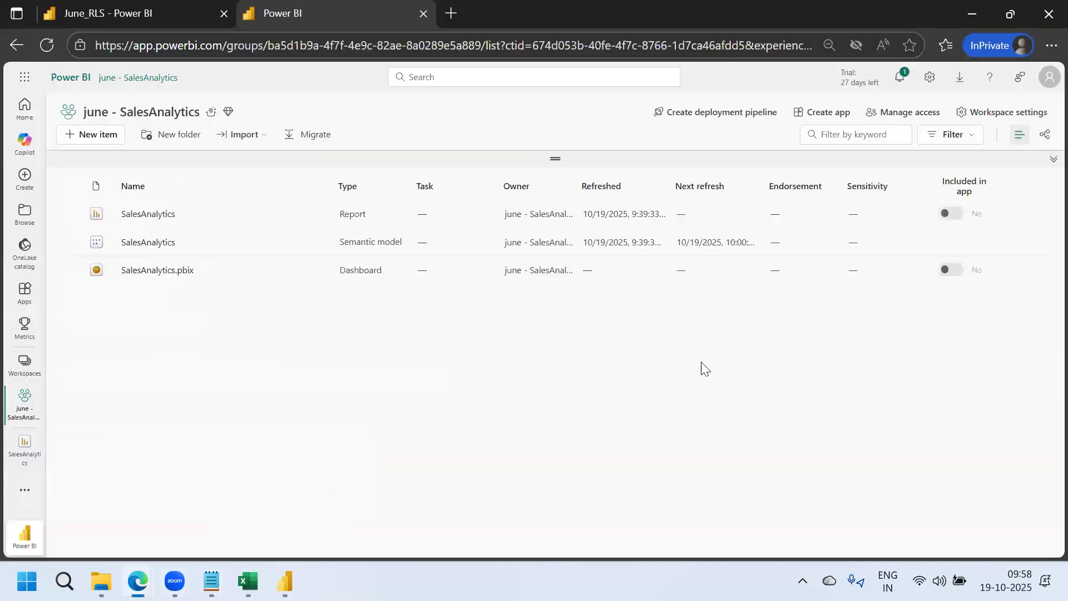
click(909, 113)
click(941, 160)
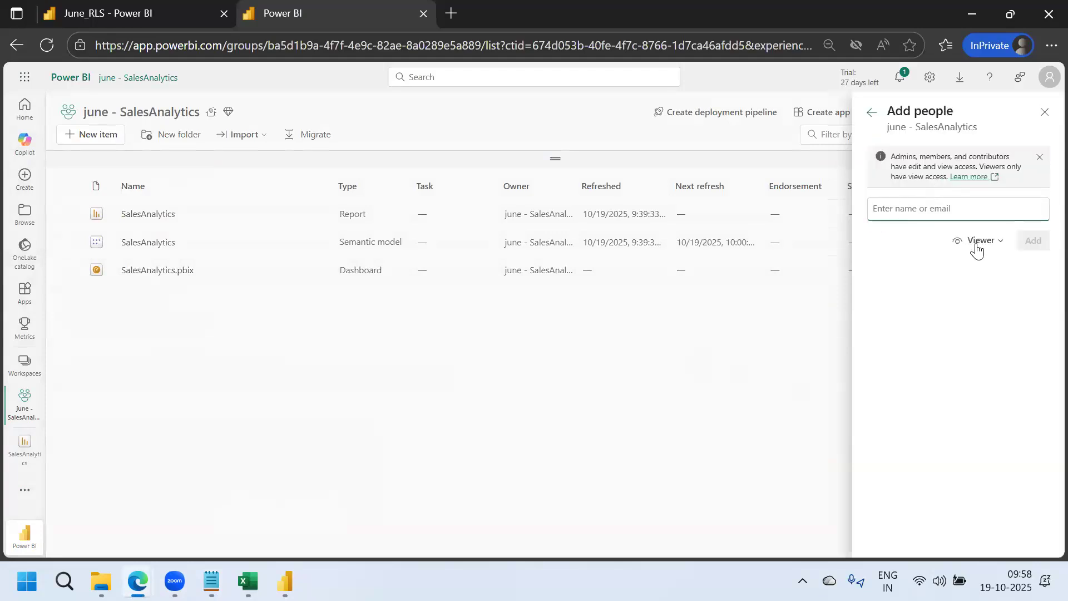
click(984, 244)
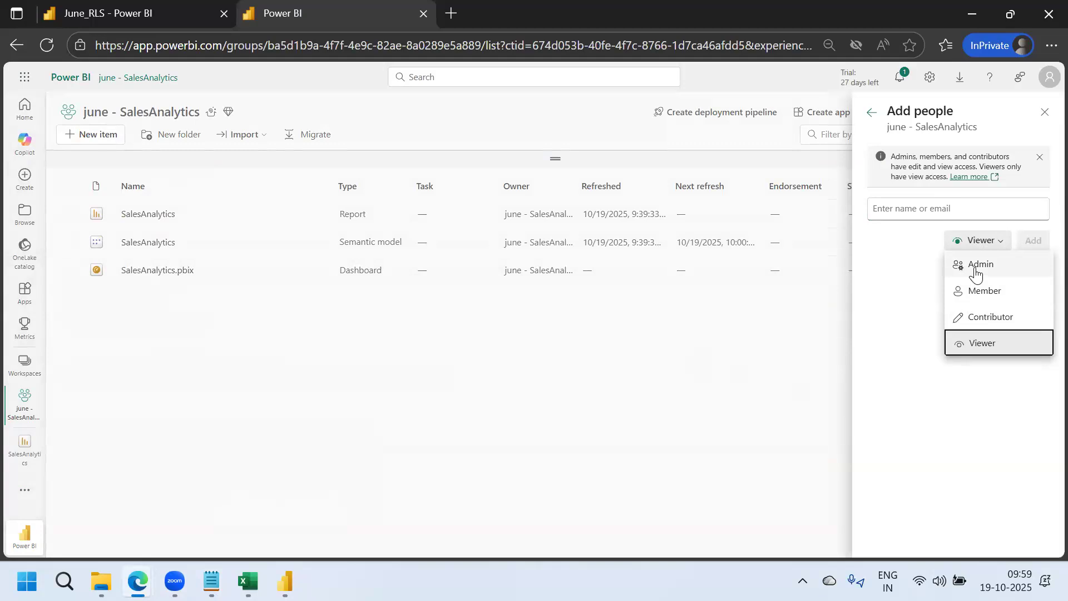
click(1046, 114)
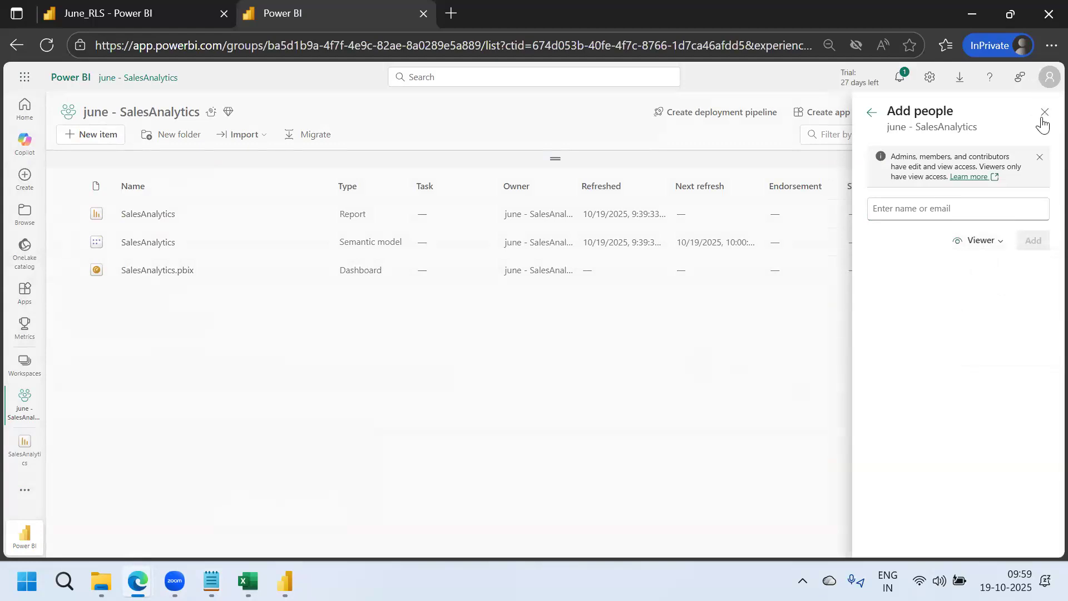
click(1046, 114)
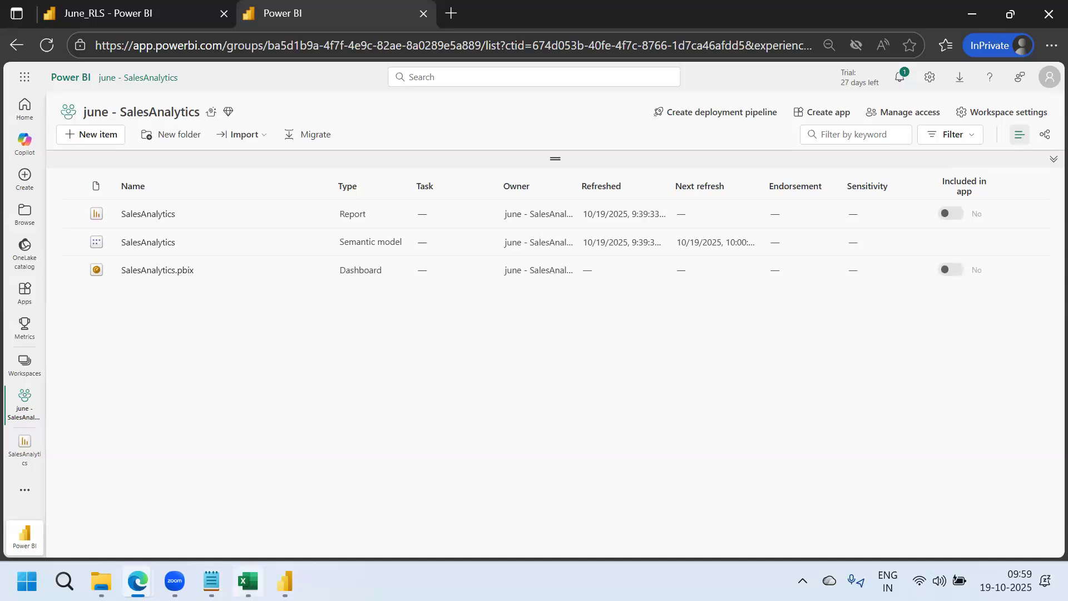
Start a third indented Admin bullet reading '- can revoke the access'
key(alt+Tab)
key(Tab)
text(- can ro)
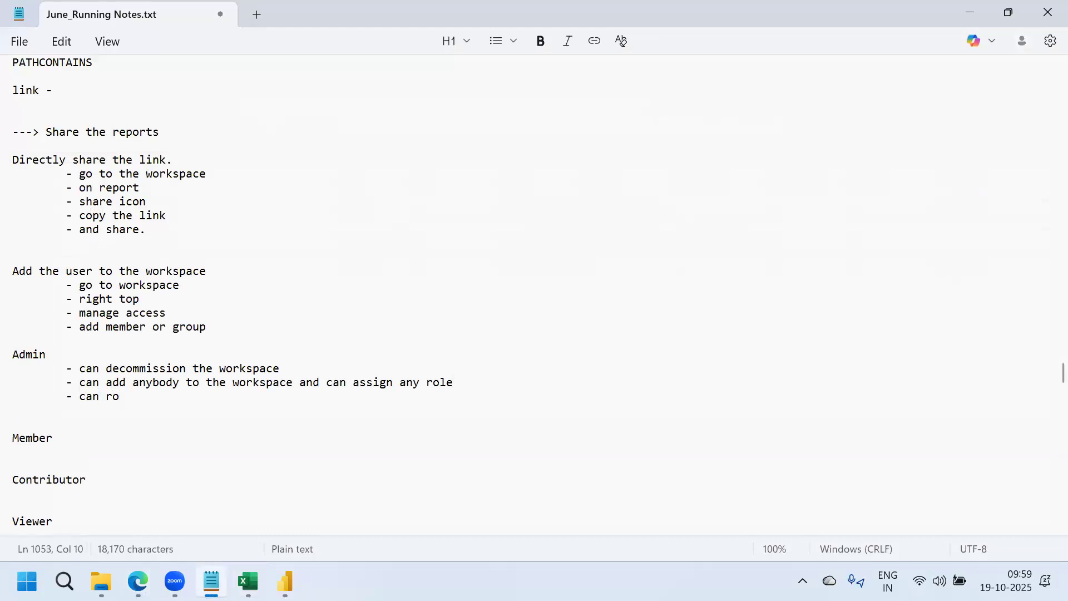
key(BackSpace)
text(evoke the access.)
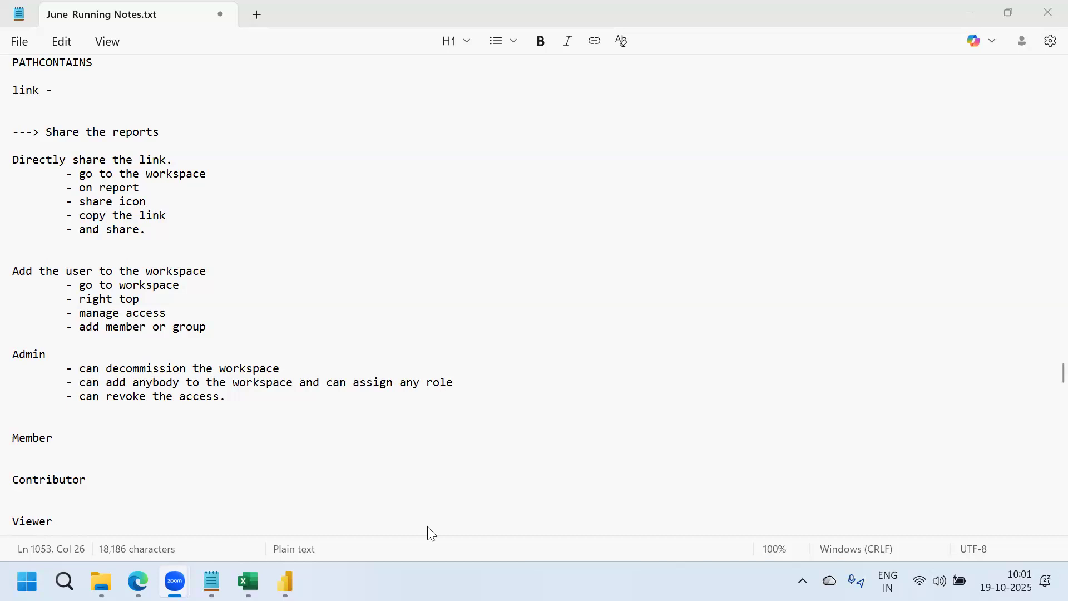
Return to the end of the Admin 'can revoke the access' line
click(244, 399)
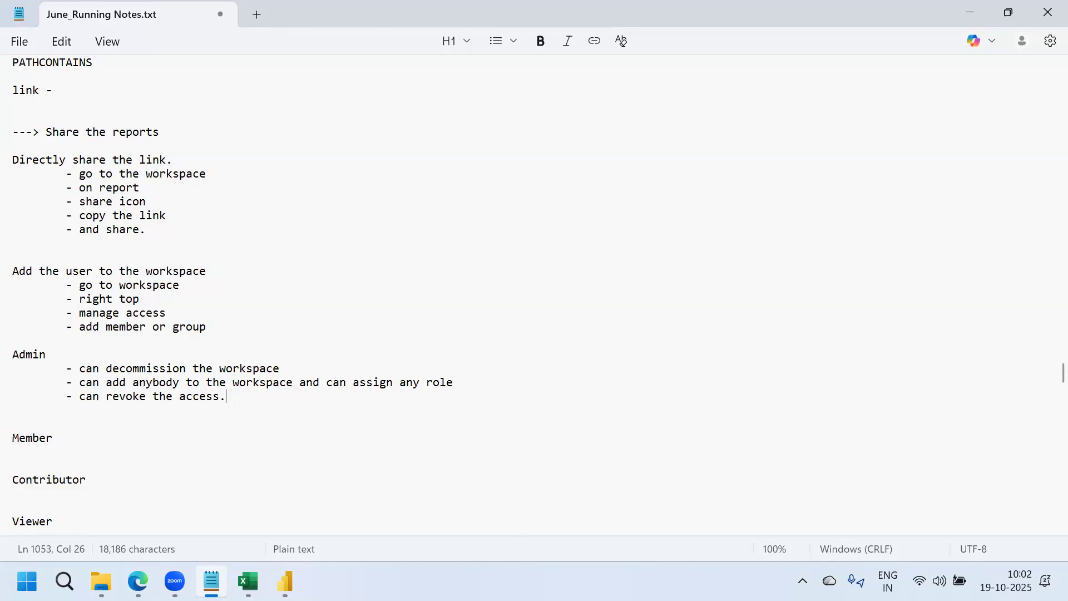
Add Admin bullets '- can schedule the report' and '- on demand refresh'
key(Return)
key(Tab)
text(-)
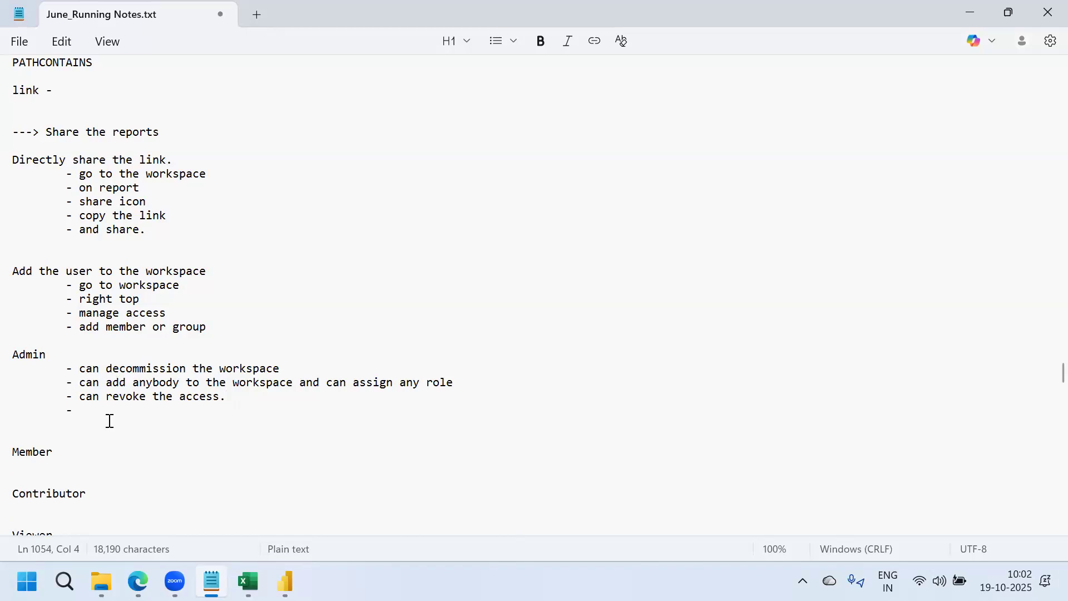
text(can schedule the rep)
key(BackSpace)
text(port)
key(Return)
key(Tab)
text(- on demand refresh)
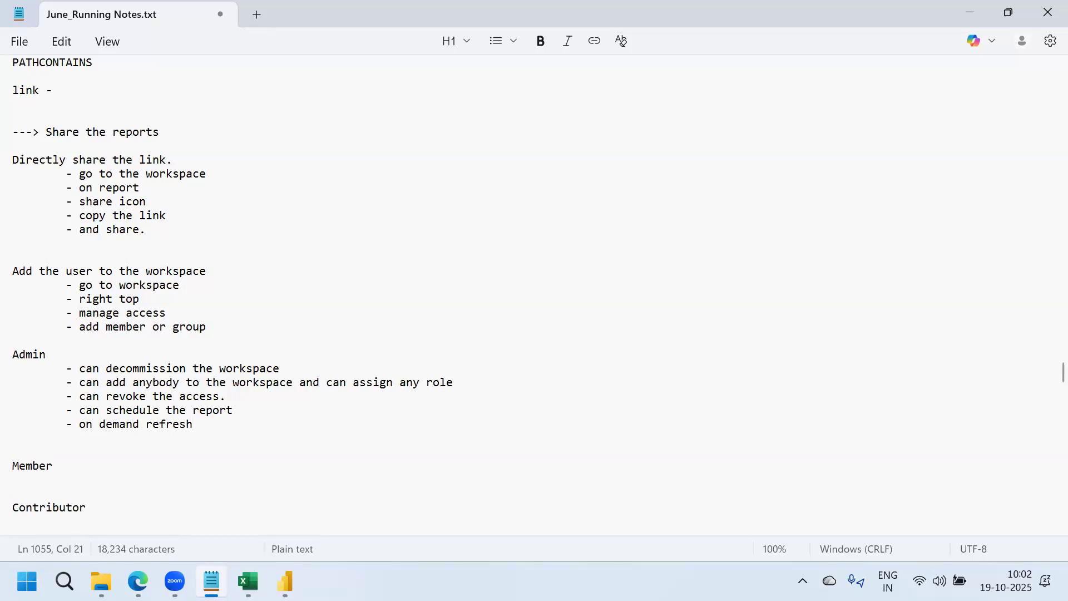
Add '- share the report', remove the blank line, and insert 'refresh' after 'schedule'
key(Return)
key(Tab)
text(- share the report)
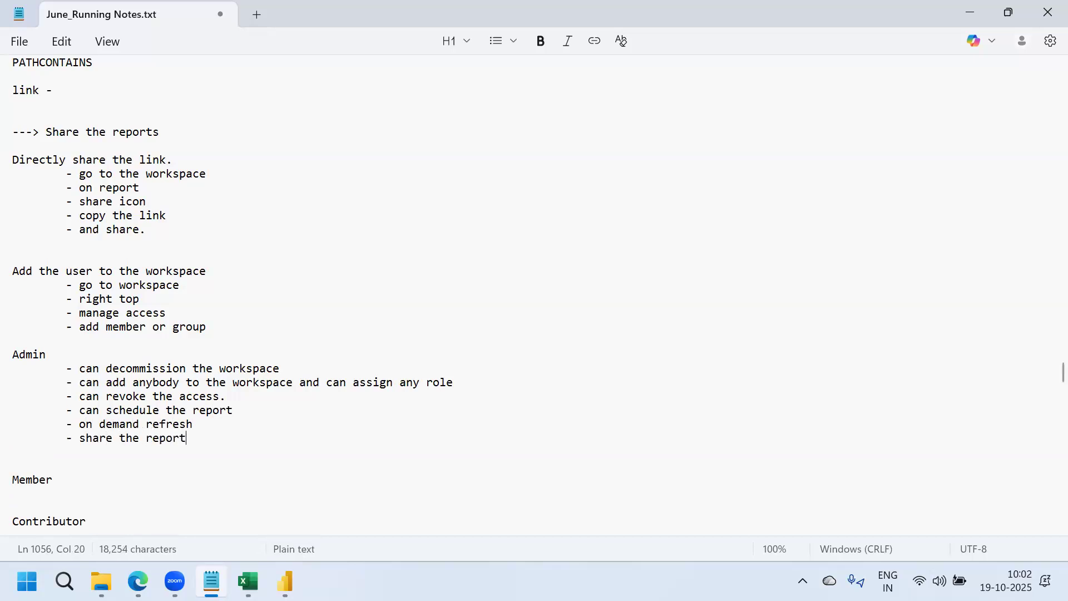
key(Delete)
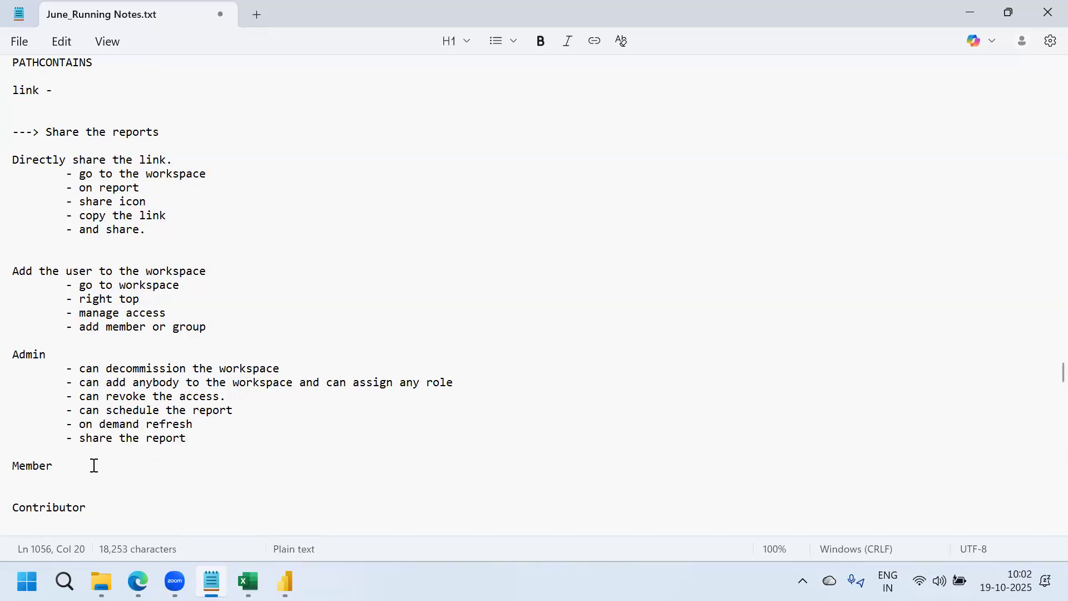
click(161, 411)
text(refresh)
click(213, 439)
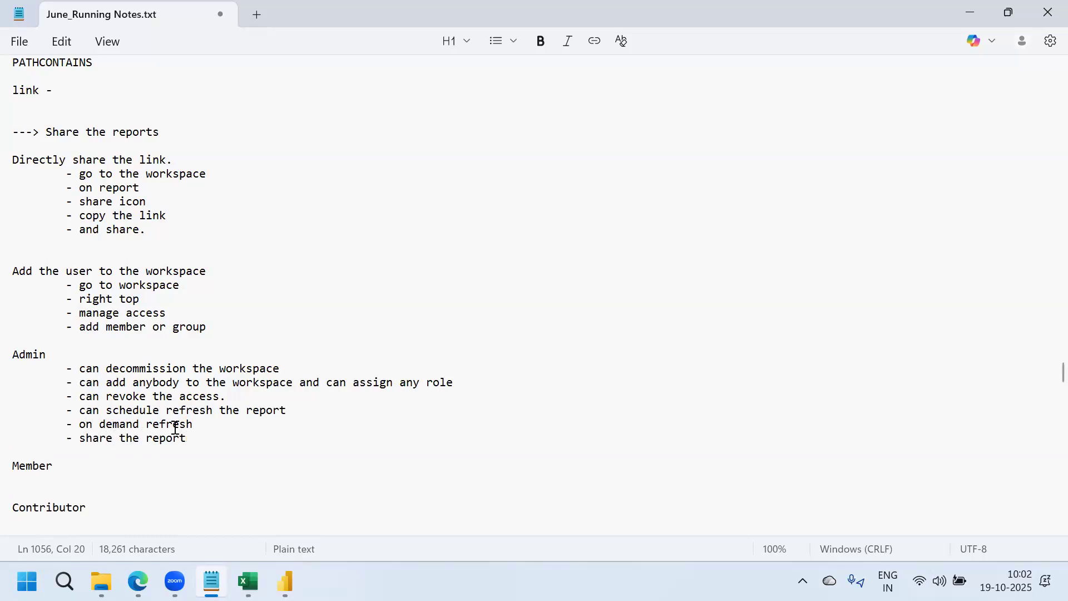
Select all six Admin permission lines
click(69, 467)
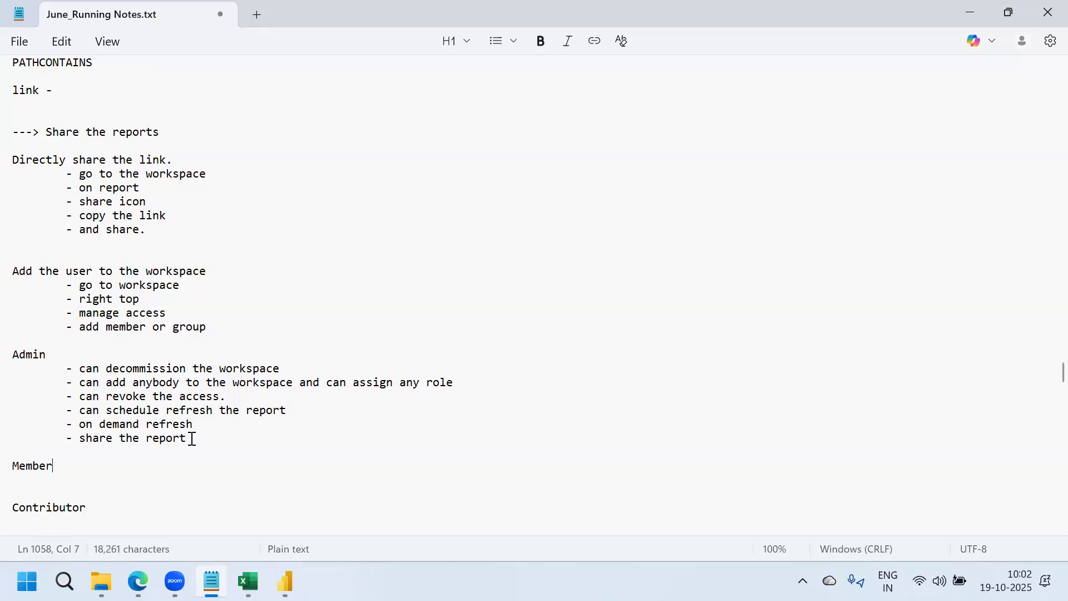
drag(187, 438, 57, 361)
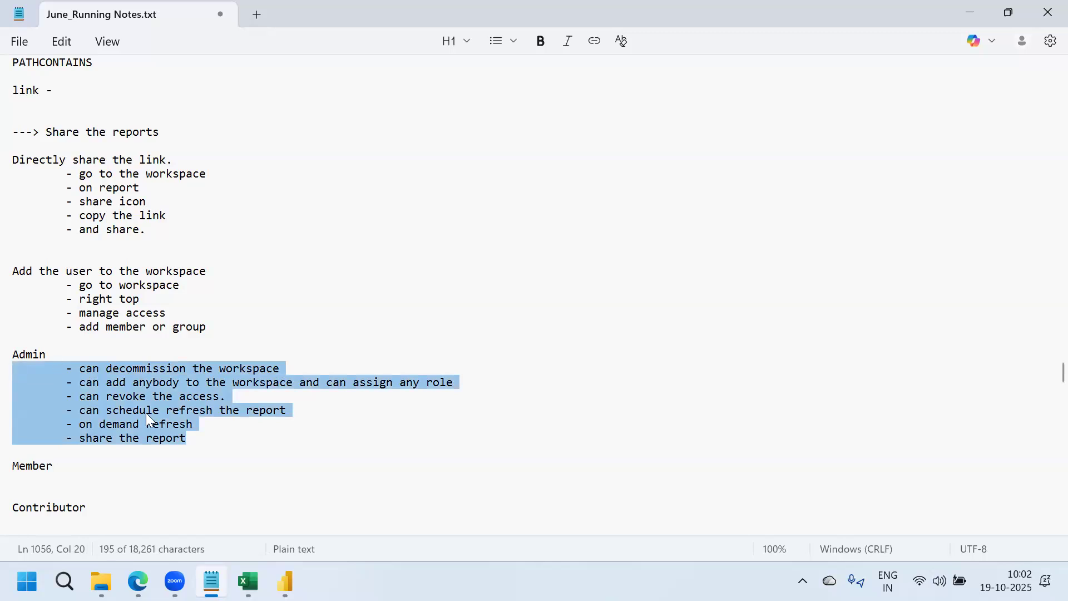
click(192, 447)
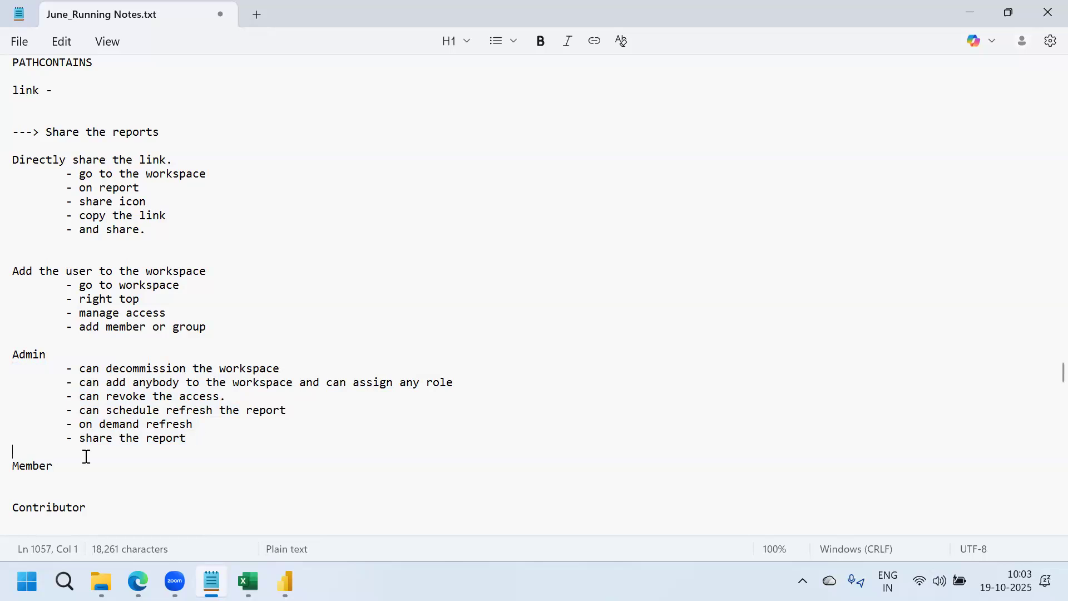
click(66, 466)
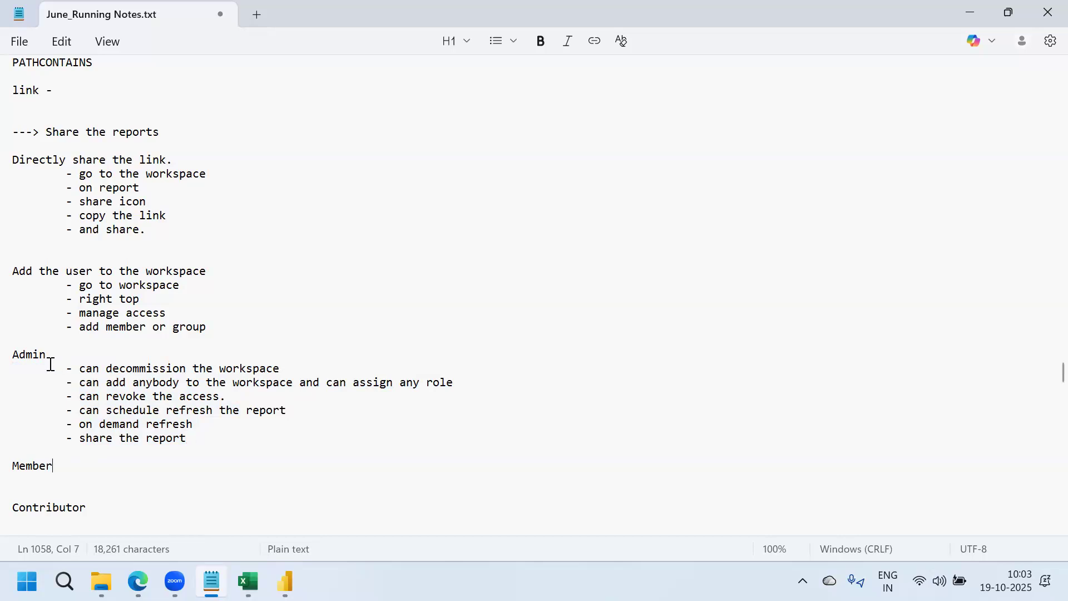
drag(189, 440, 22, 372)
key(ctrl+c)
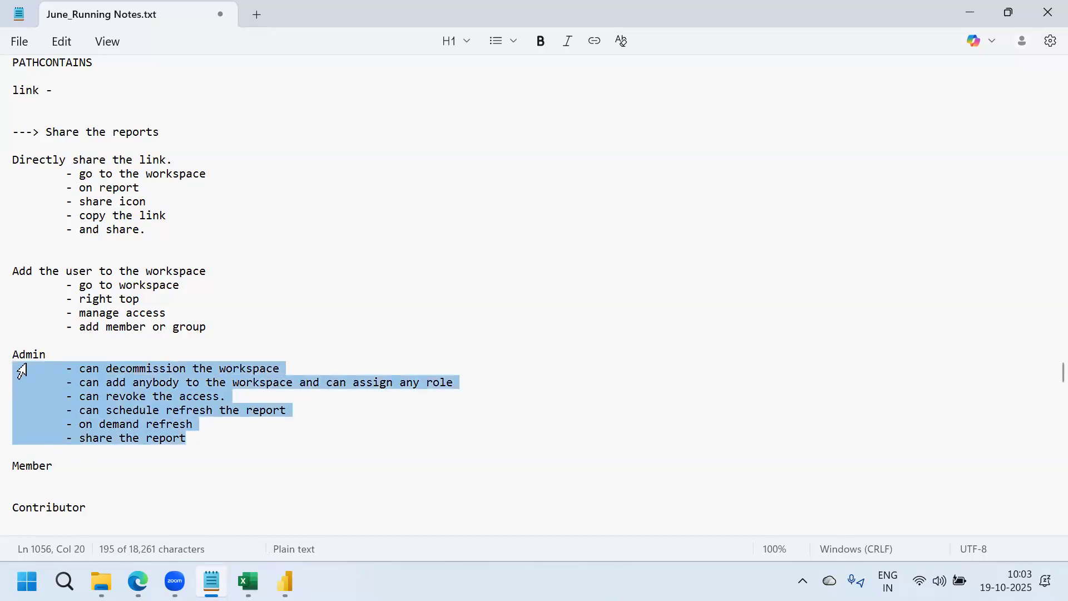
Paste the Admin bullets under Member, editing to 'can not decommission the workspace' and 'but not higher than himself'
click(75, 474)
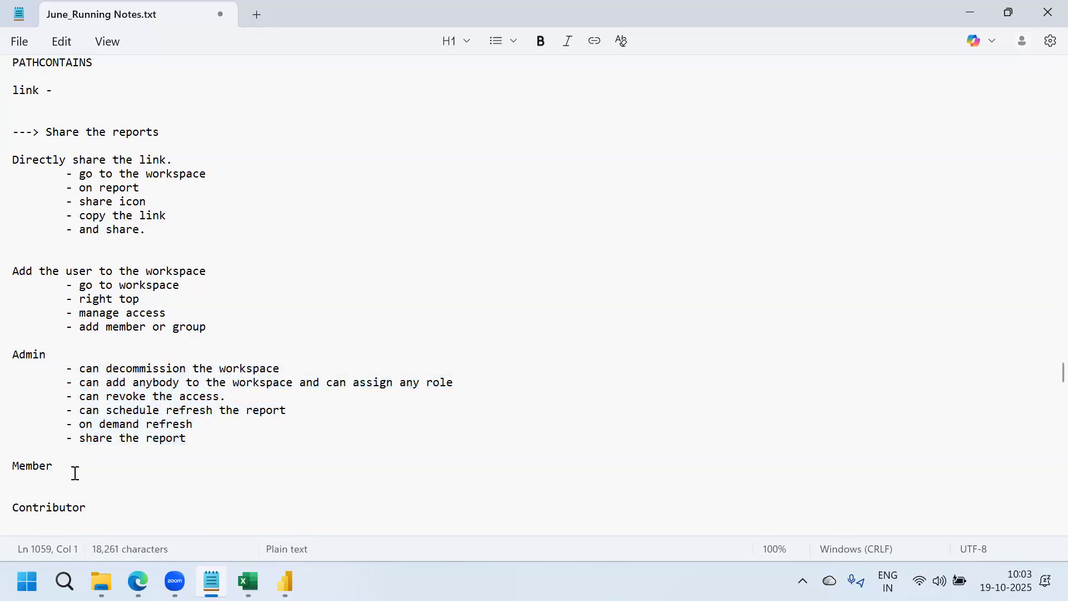
key(ctrl+v)
click(101, 452)
text(not)
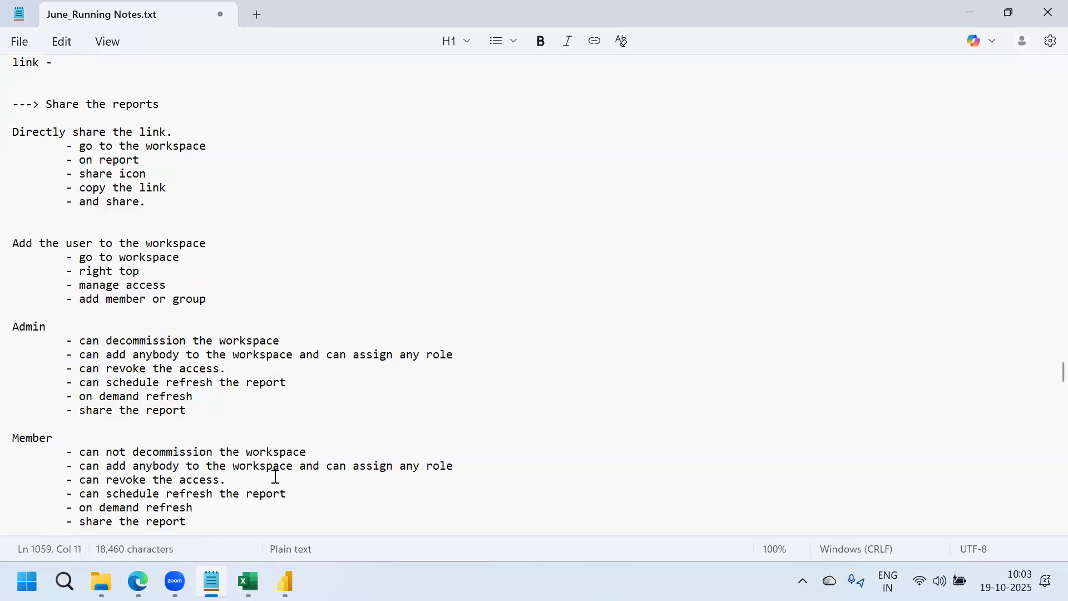
drag(312, 452, 78, 452)
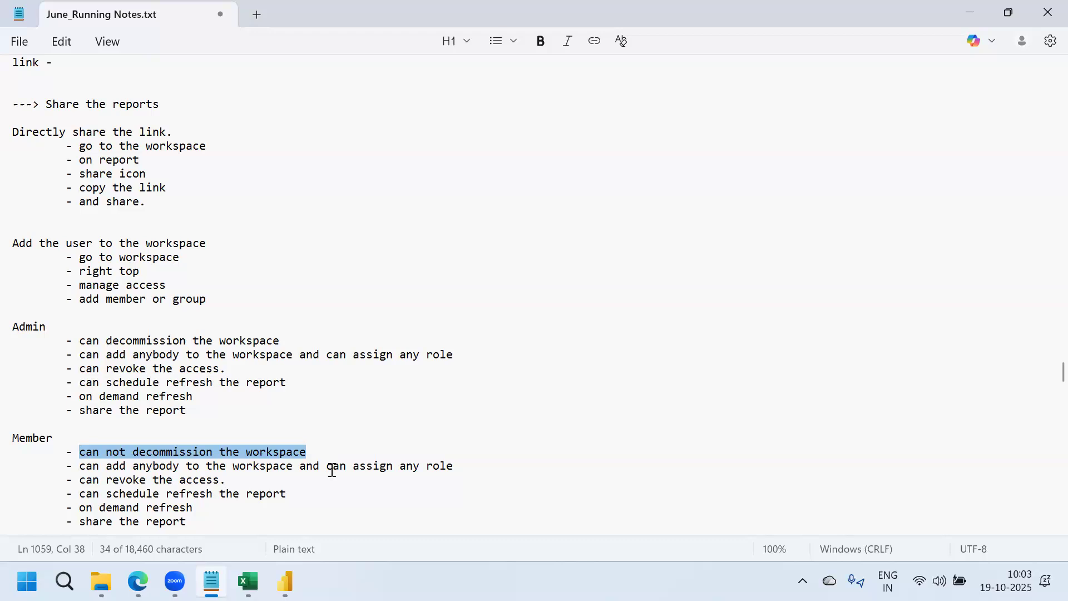
click(459, 467)
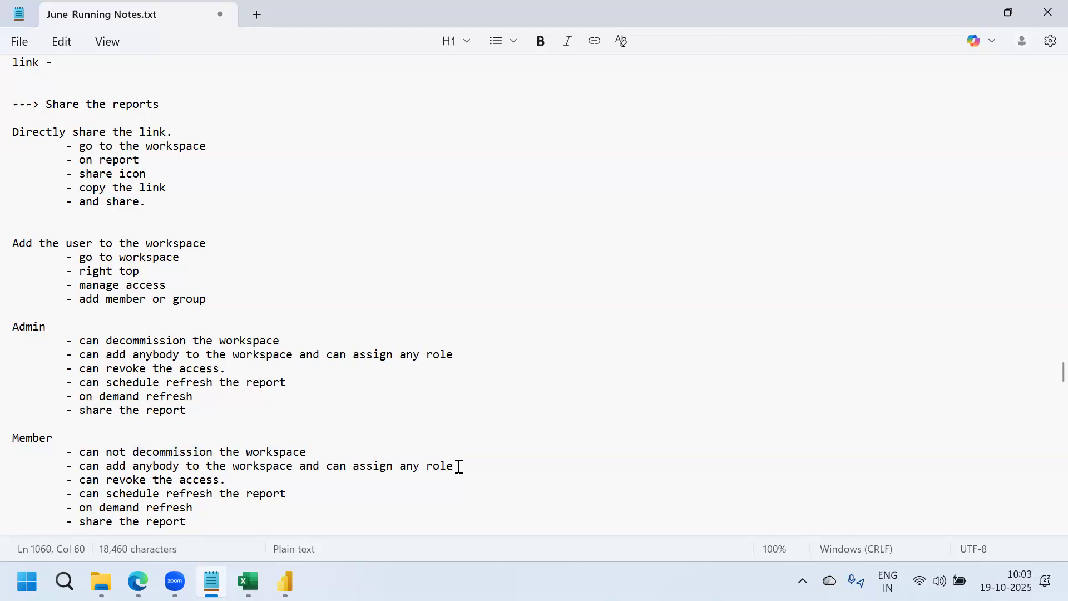
text(but not higher than )
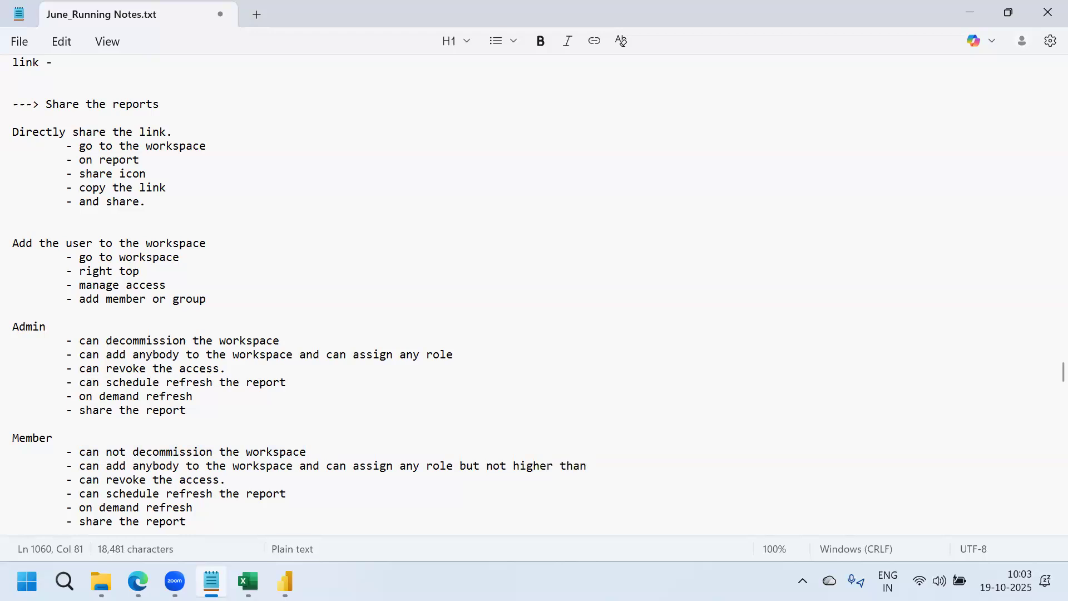
text(himself.)
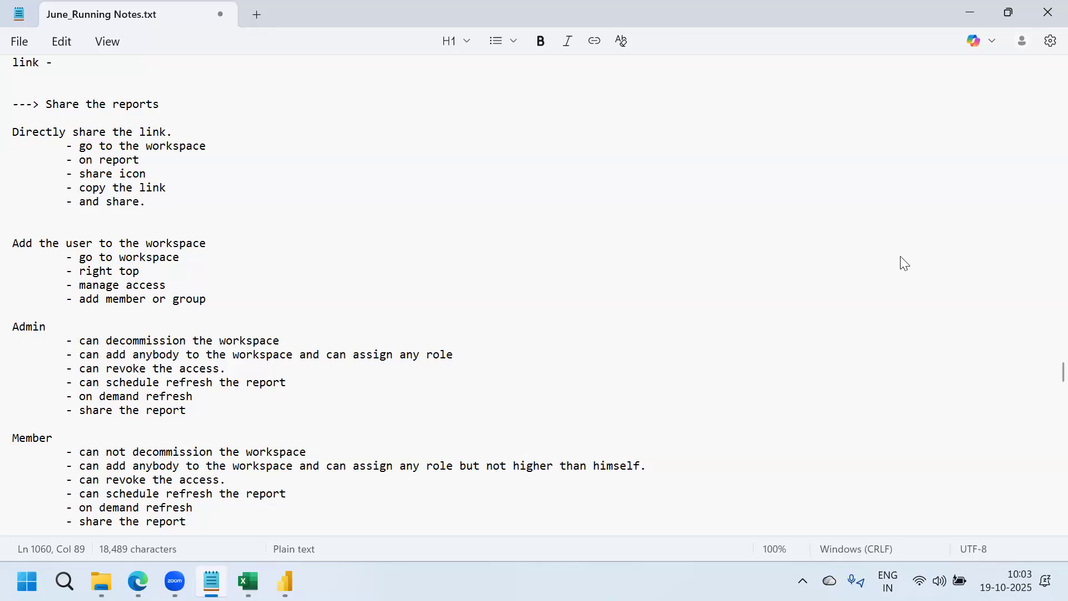
key(alt+Tab)
click(897, 113)
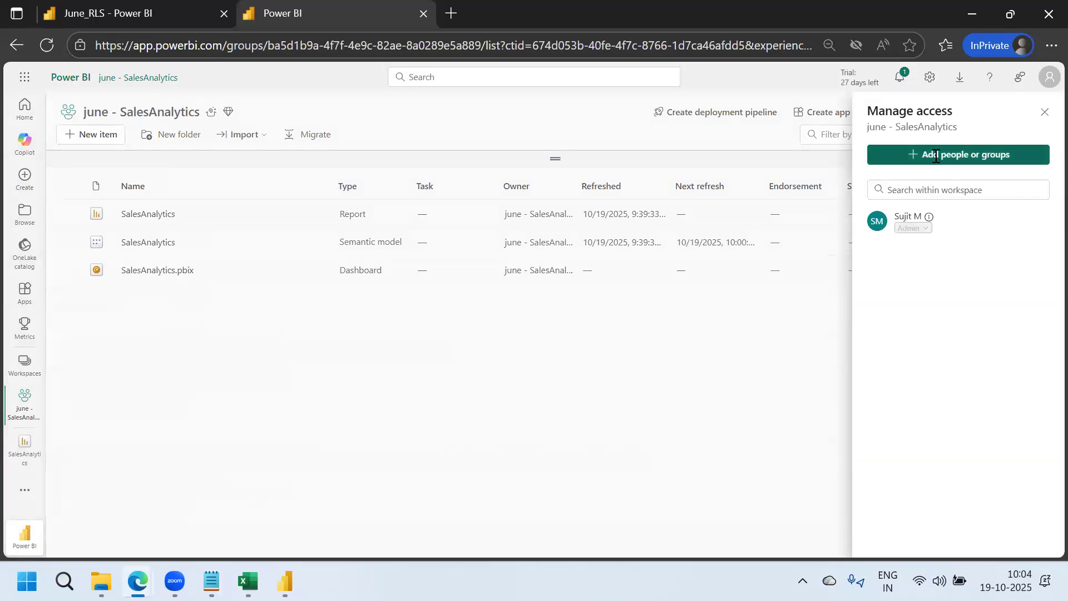
click(936, 162)
click(981, 240)
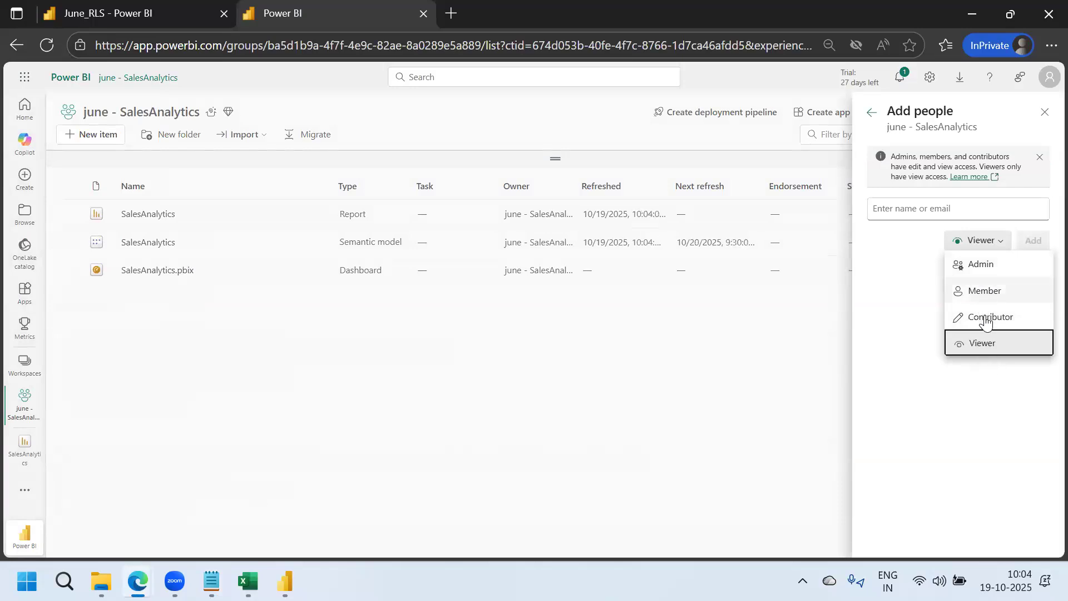
click(883, 315)
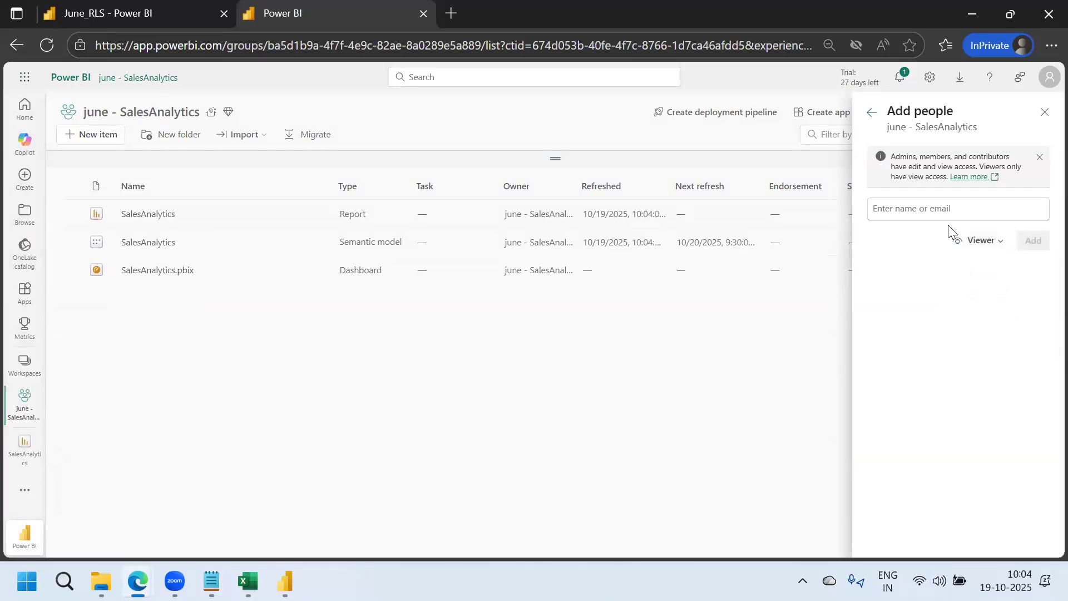
click(1045, 114)
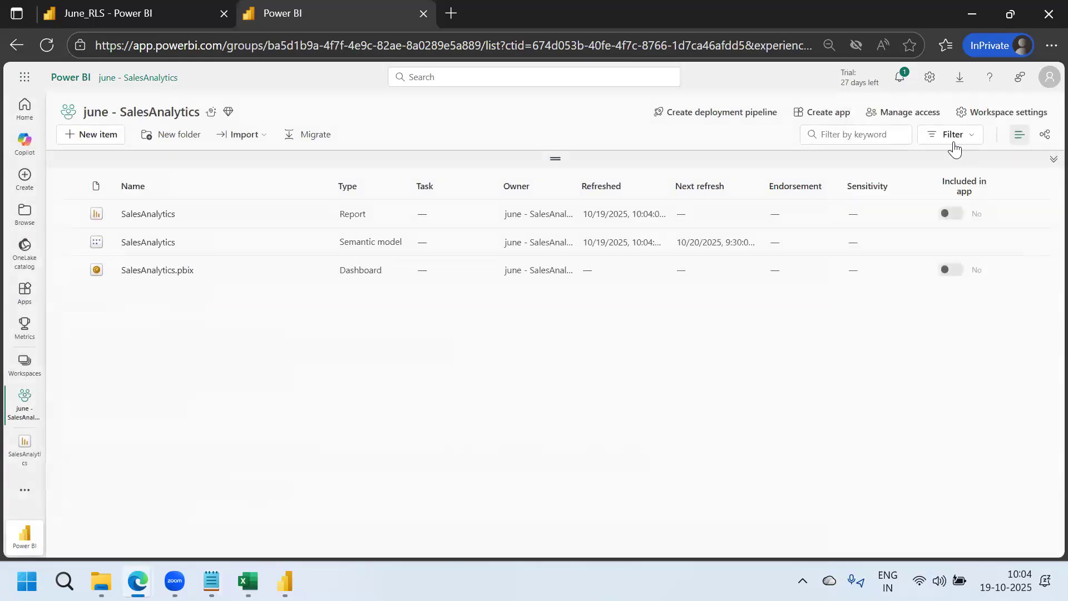
click(907, 113)
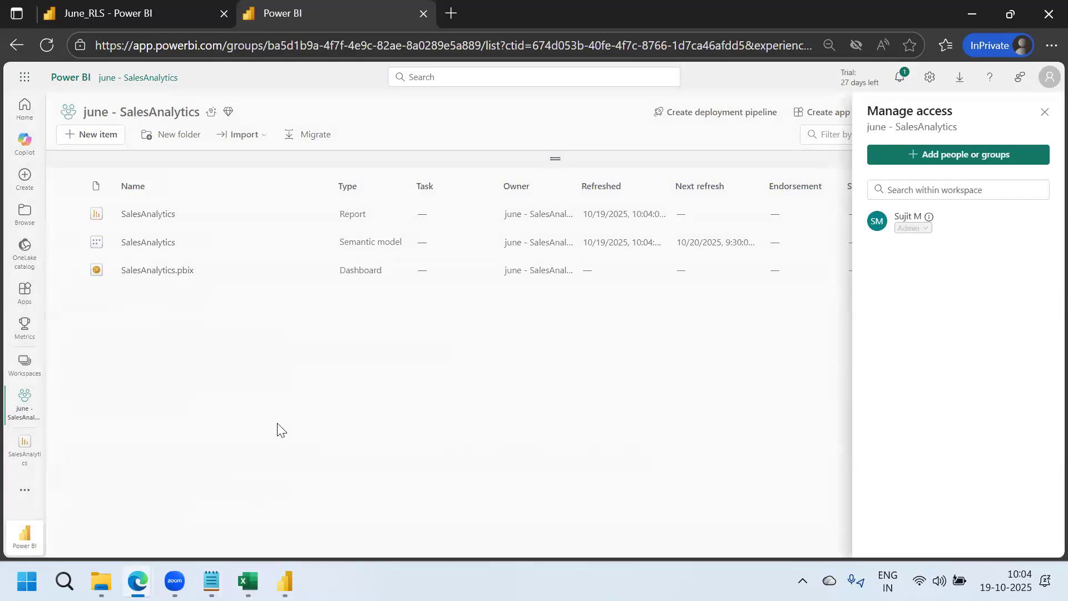
click(212, 581)
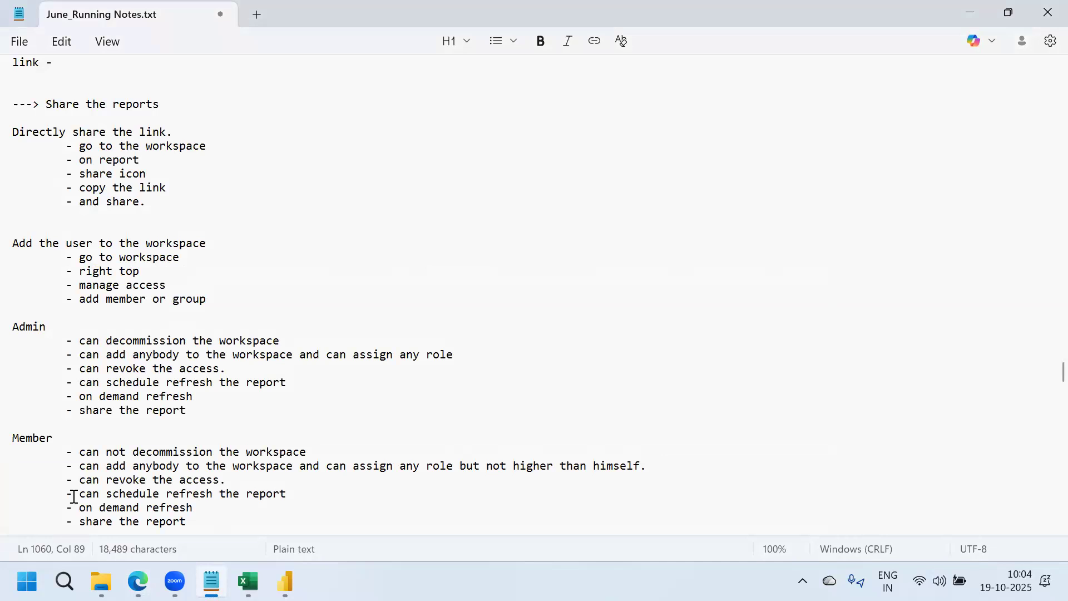
click(102, 484)
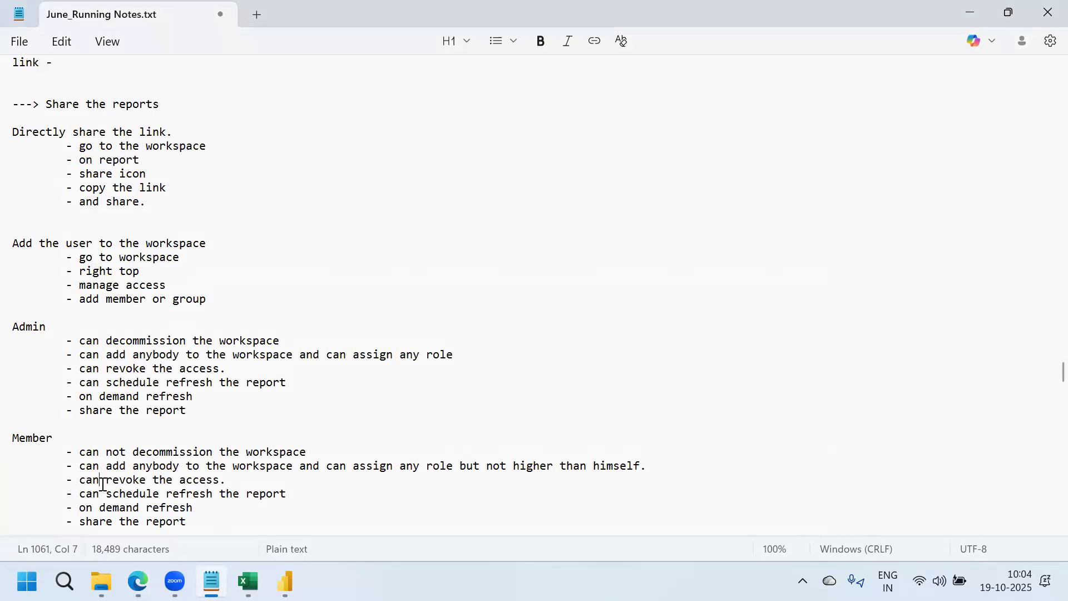
text(not)
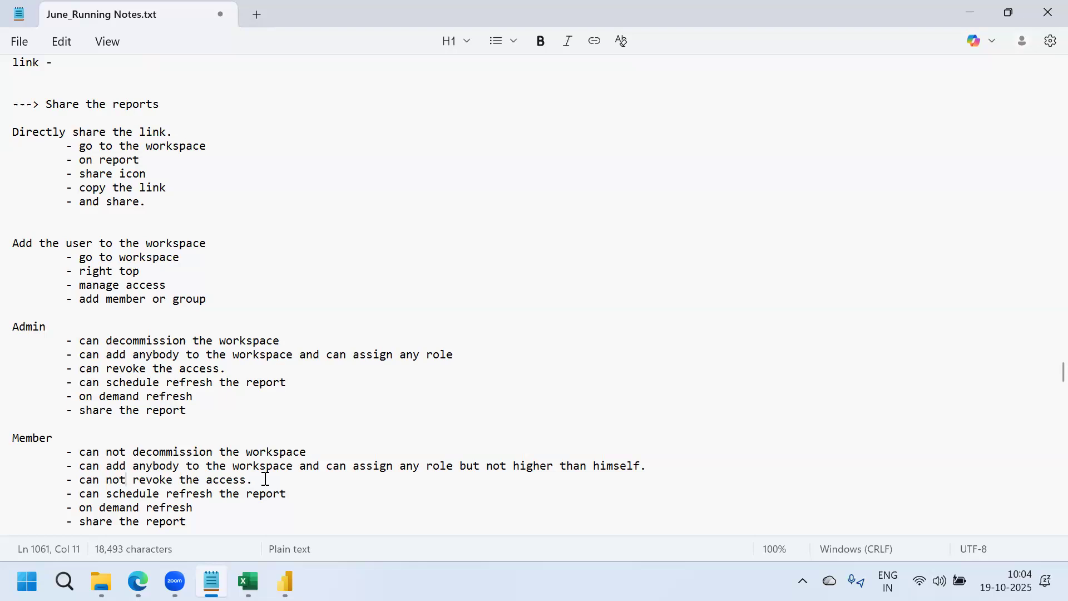
drag(257, 480, 77, 482)
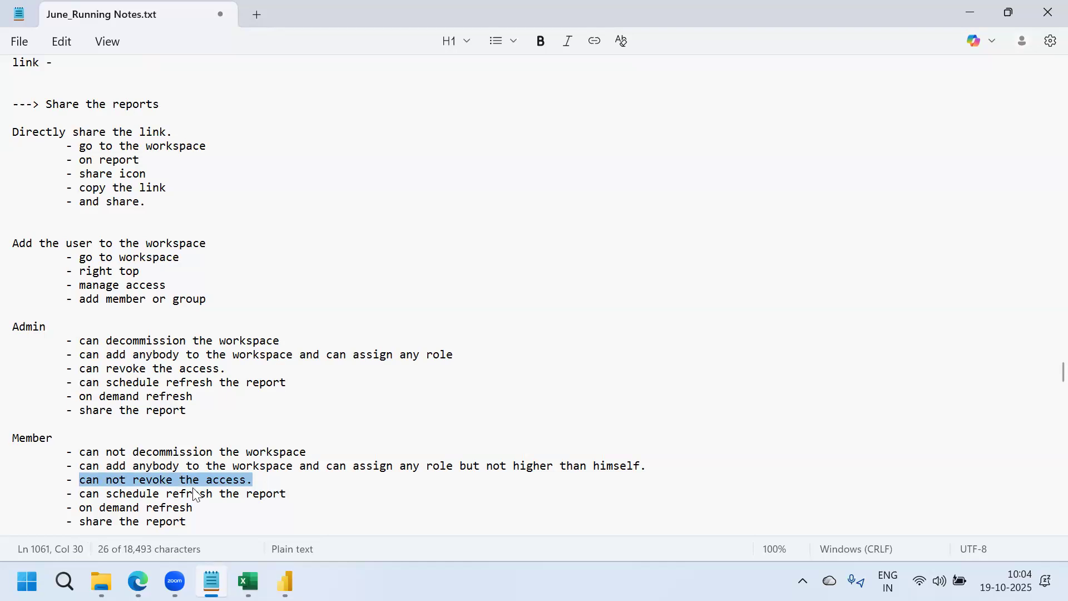
double_click(22, 328)
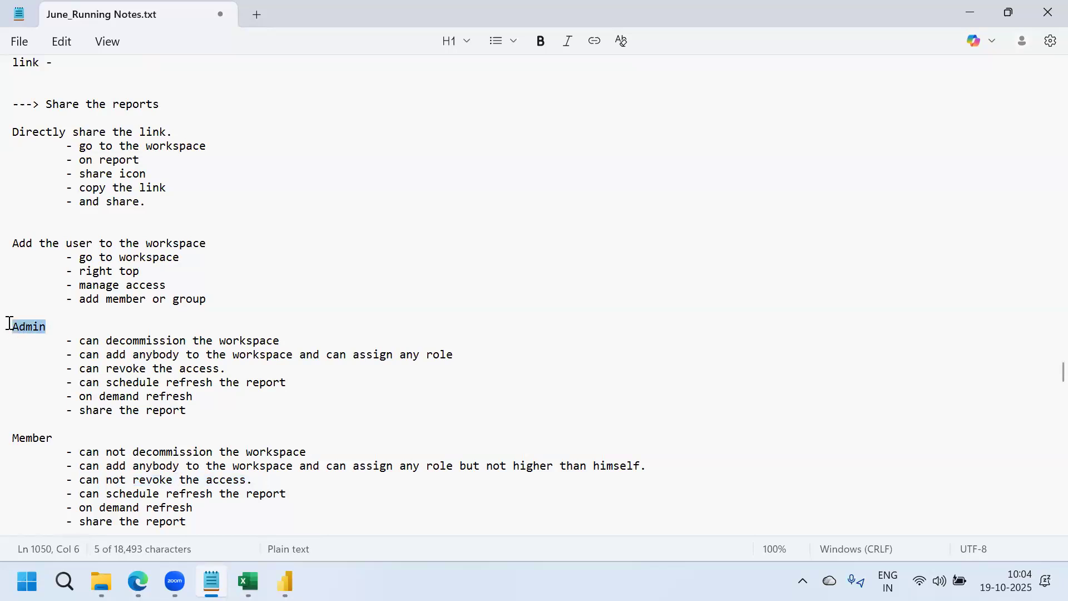
click(280, 452)
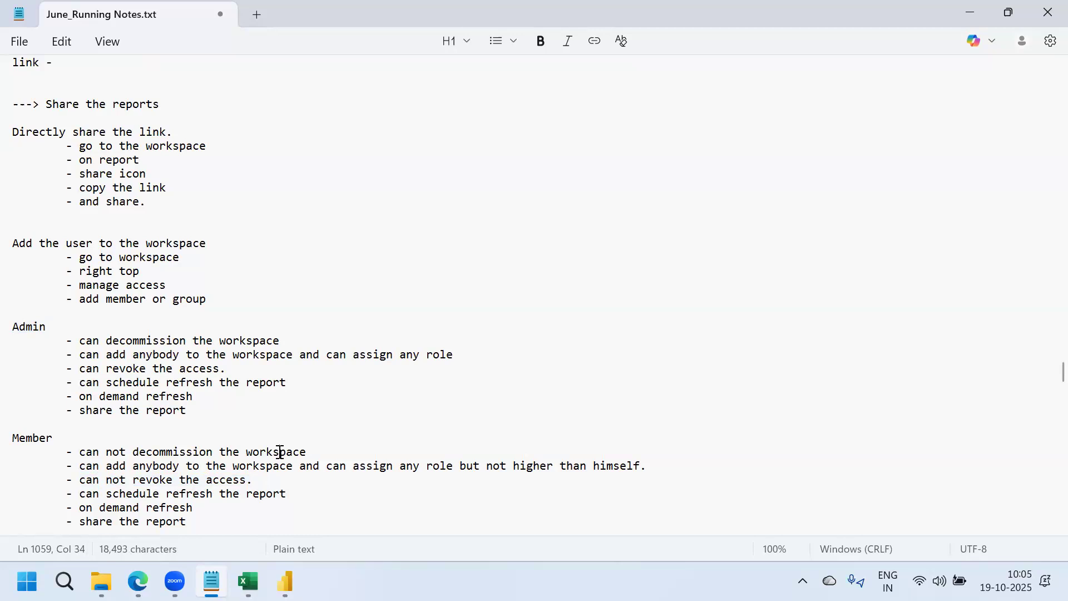
click(277, 522)
click(841, 387)
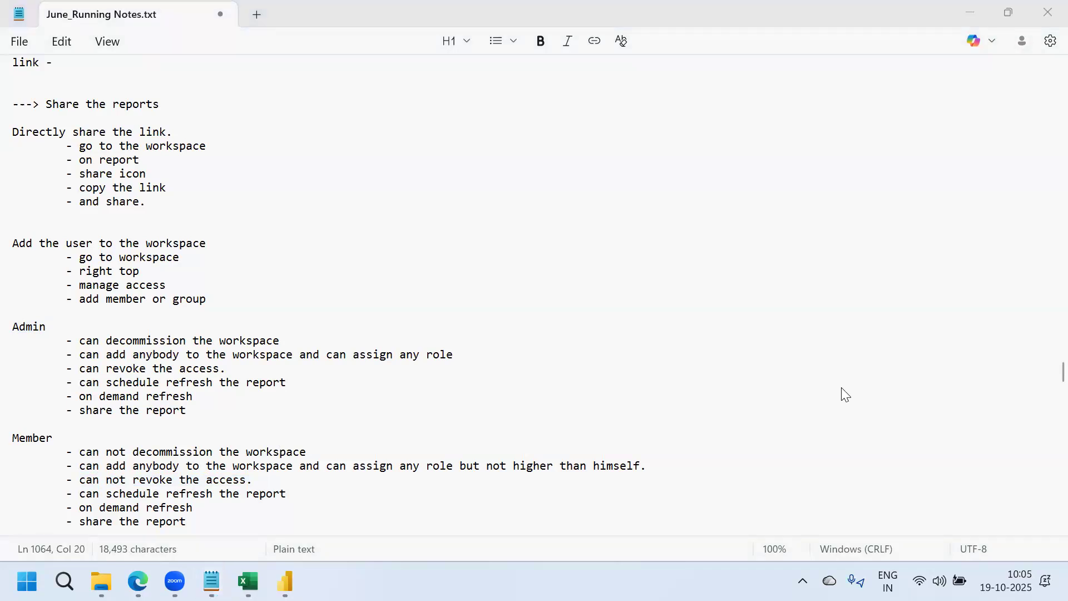
Copy the schedule refresh, on demand refresh and share the report bullets under Contributor
click(248, 515)
key(Down)
key(Down)
key(Down)
key(Down)
key(Down)
key(Down)
key(Down)
key(Down)
key(Down)
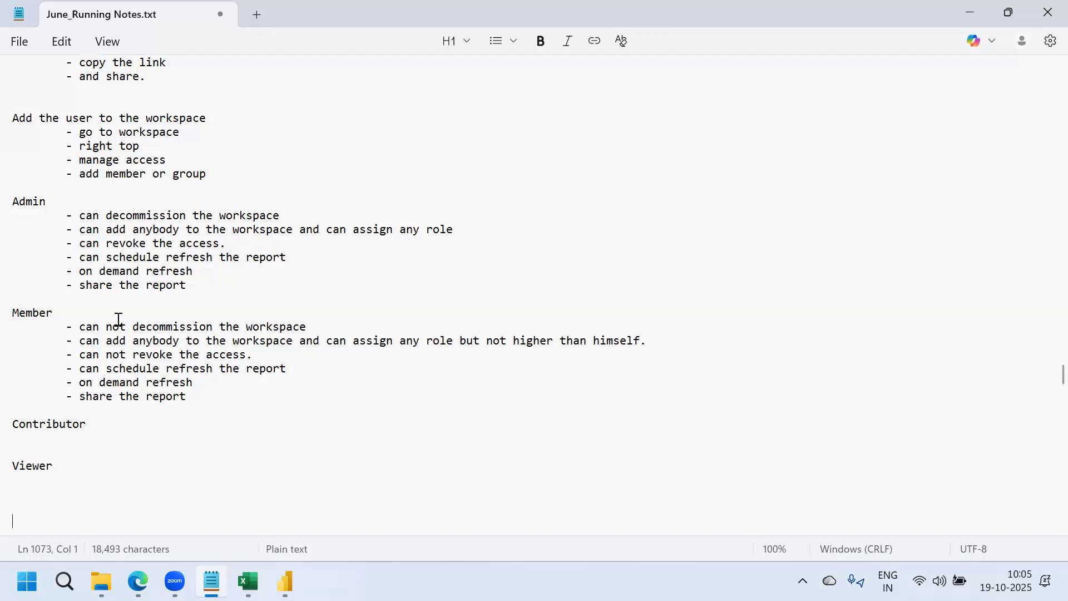
drag(254, 355, 23, 334)
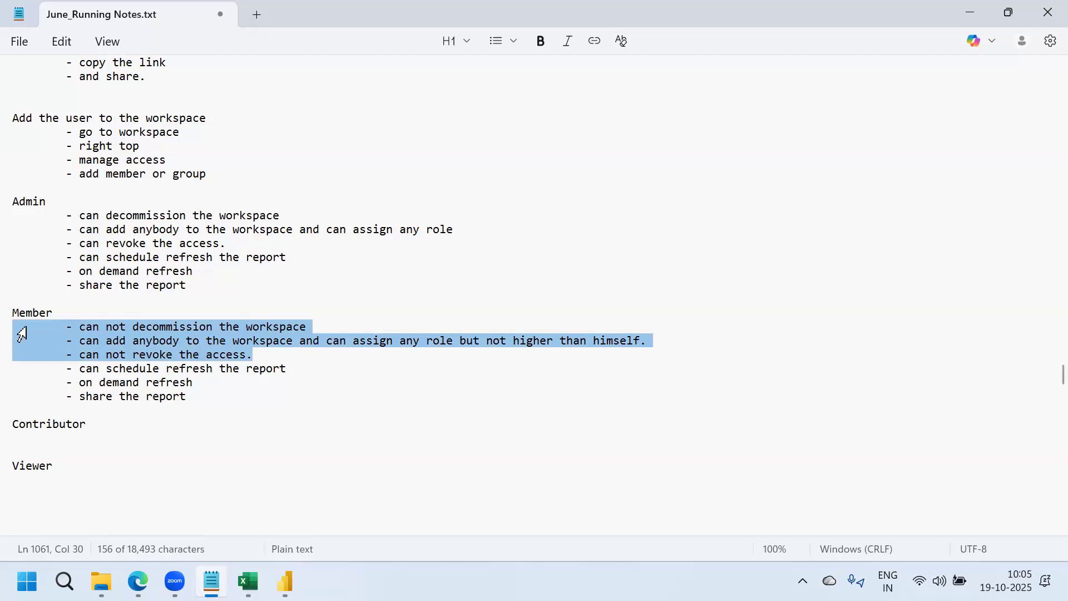
drag(193, 396, 8, 369)
key(ctrl+c)
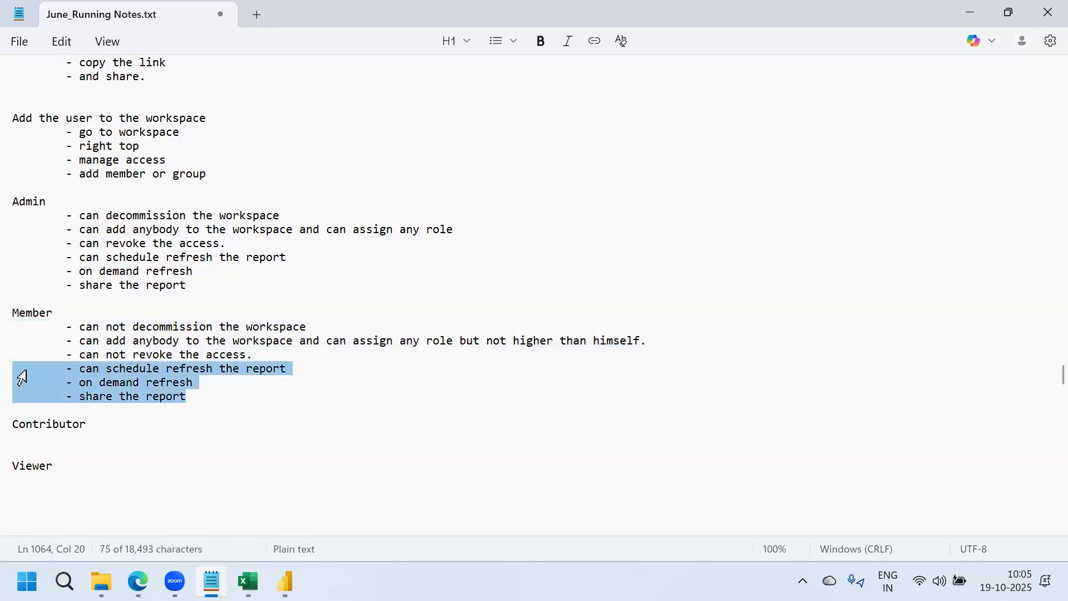
click(116, 424)
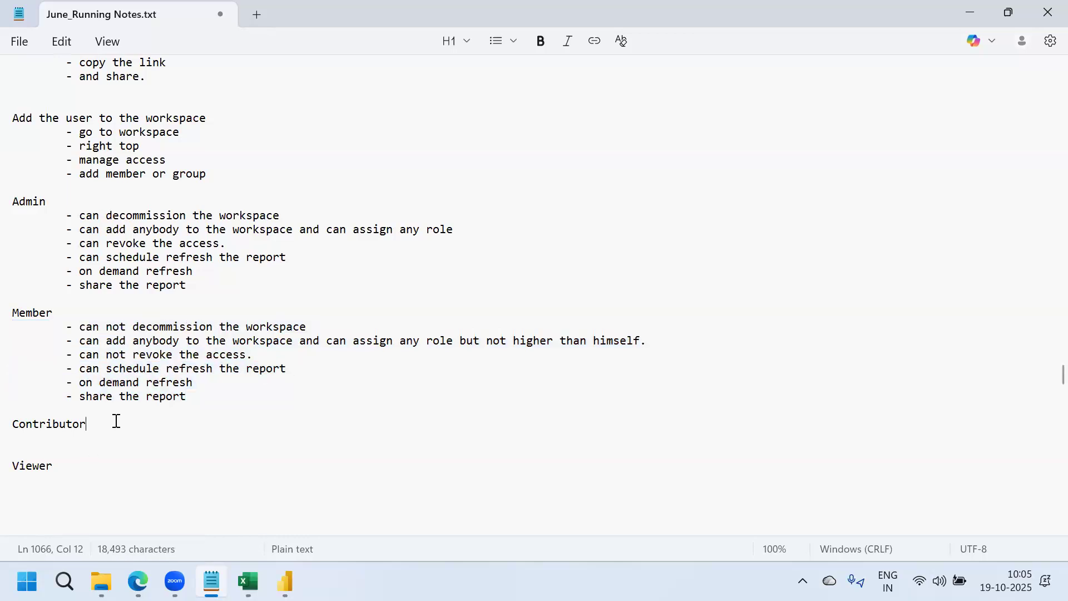
key(Return)
key(ctrl+v)
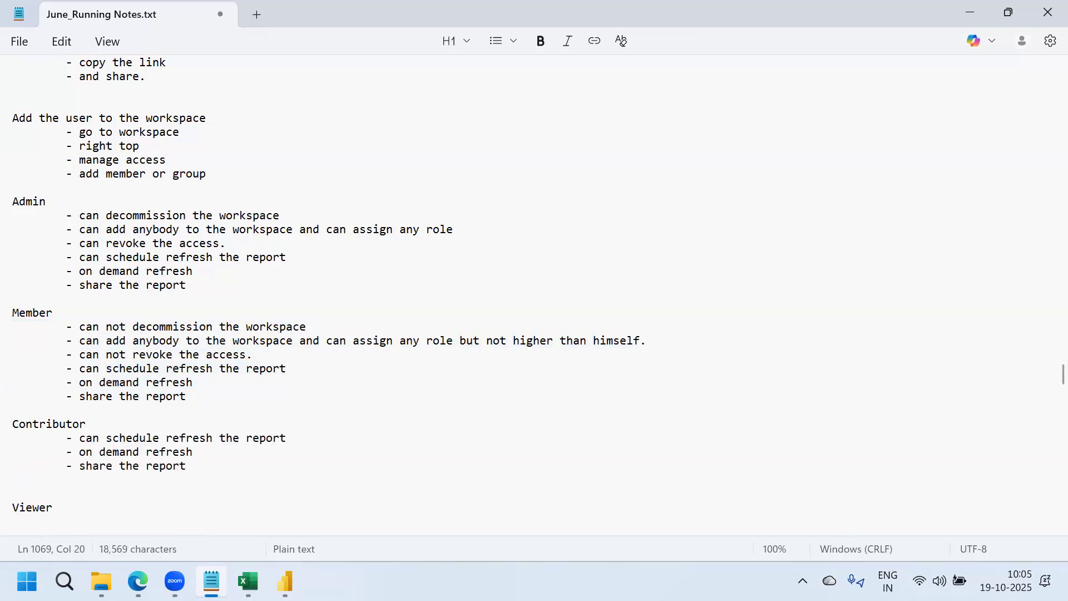
drag(203, 453, 19, 459)
click(92, 429)
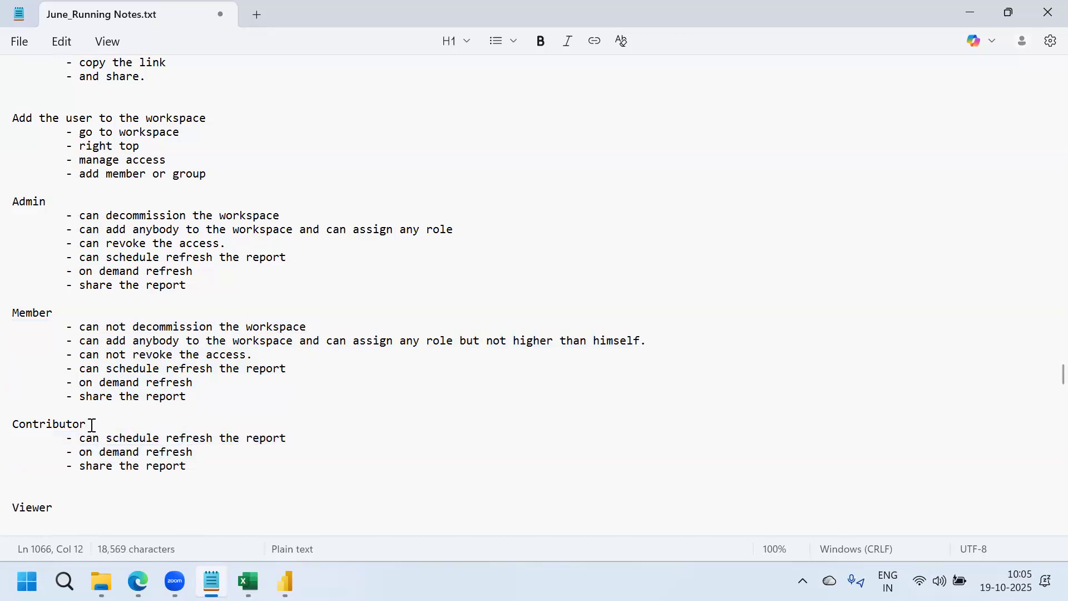
double_click(36, 424)
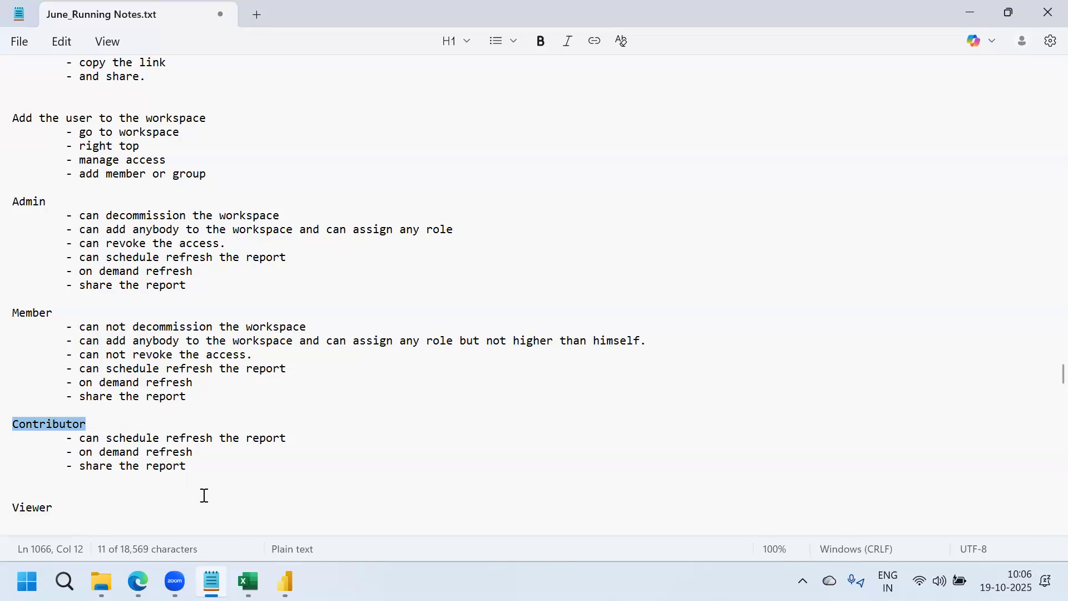
Highlight the Member permissions, including on demand refresh, for comparison
click(254, 355)
shift+click(119, 340)
shift+click(9, 330)
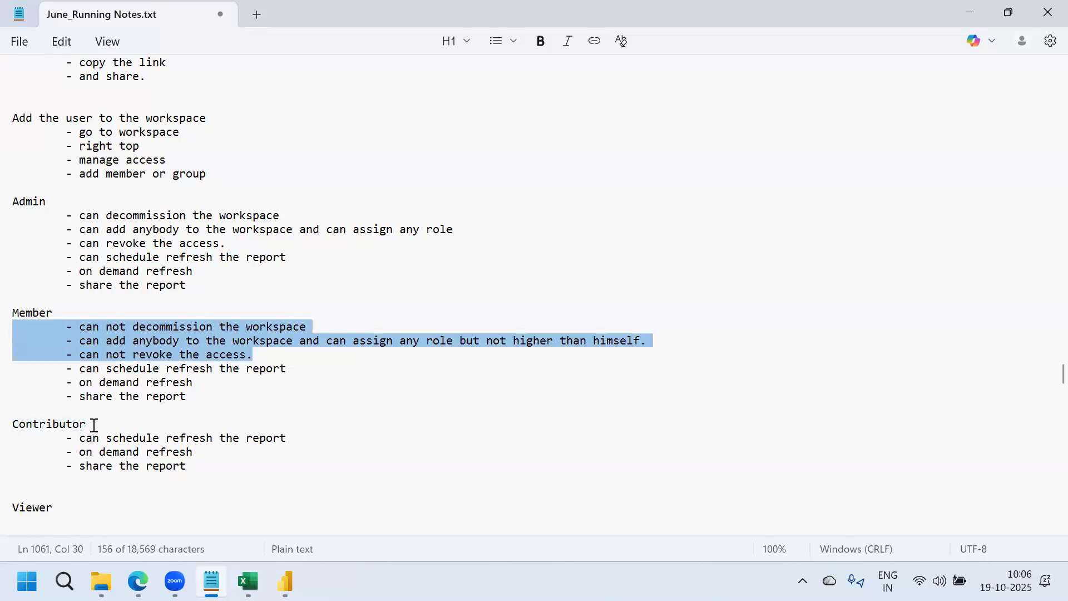
drag(205, 452, 21, 456)
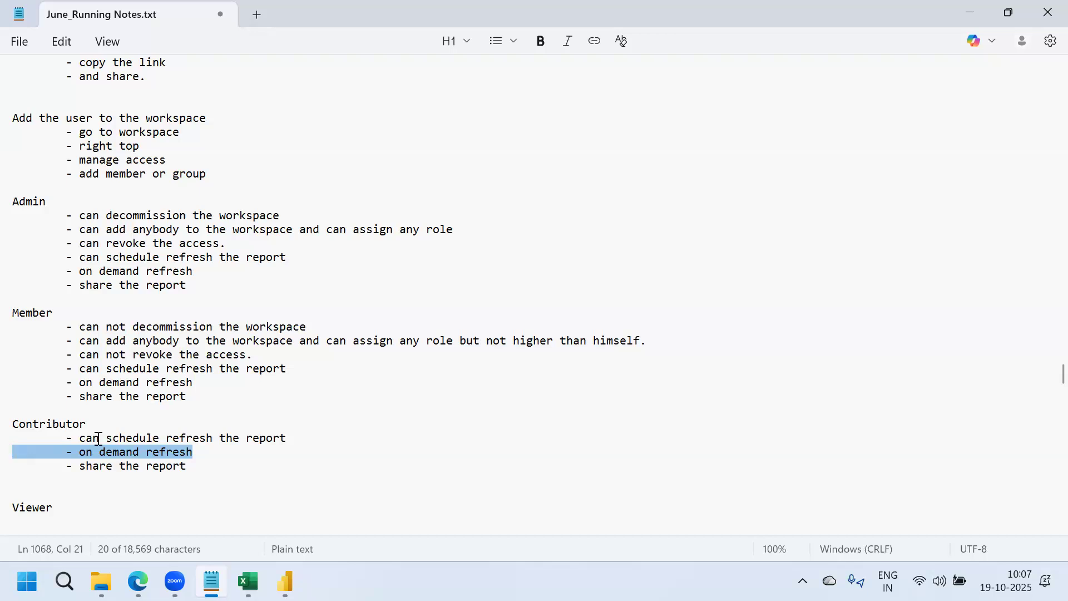
Under Viewer, add the indented bullet '- can only view the report.'
click(69, 507)
key(Return)
key(Return)
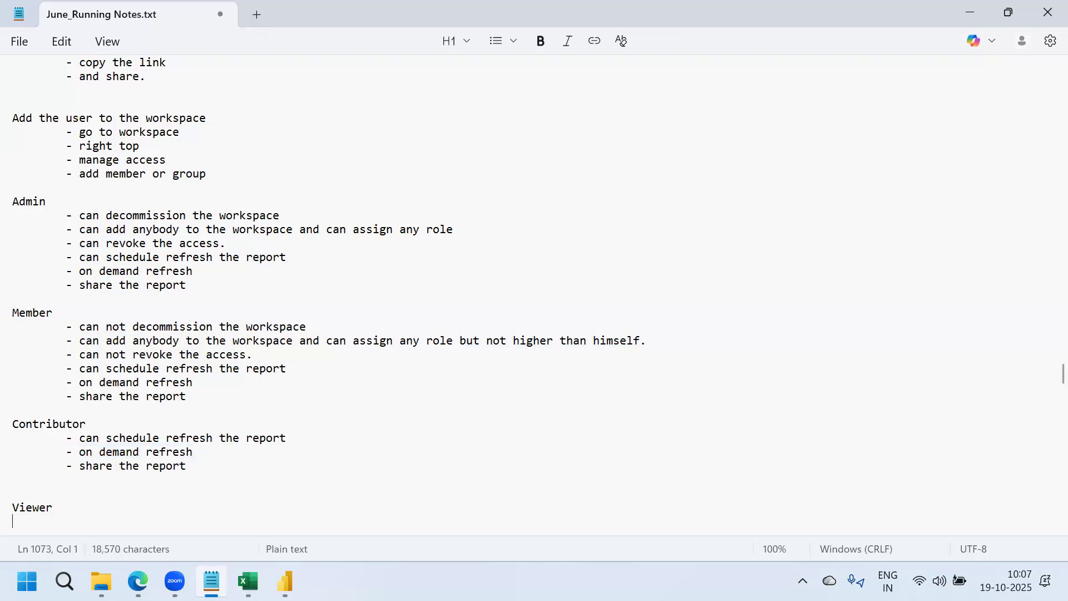
text(- can)
key(BackSpace)
key(BackSpace)
key(BackSpace)
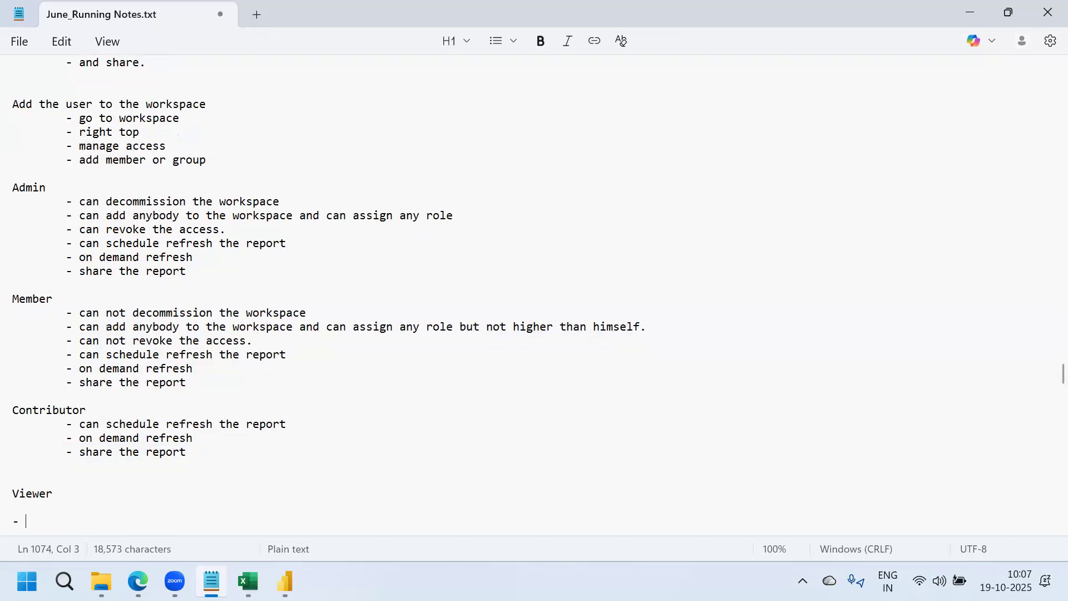
key(Return)
key(Return)
key(Return)
key(Return)
drag(23, 465, 18, 452)
key(BackSpace)
key(Tab)
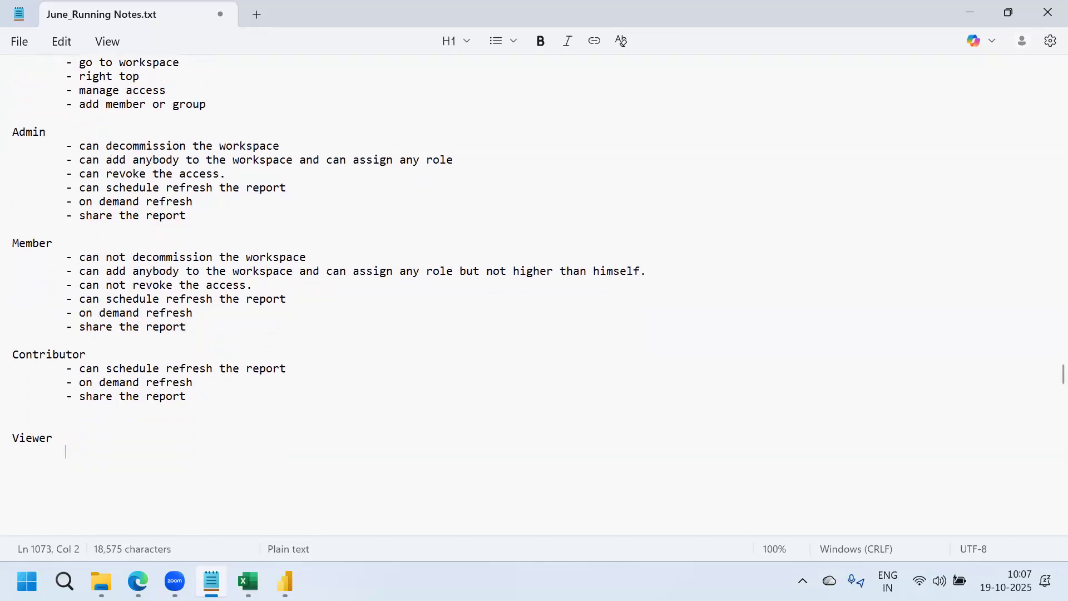
text(-)
text(onl)
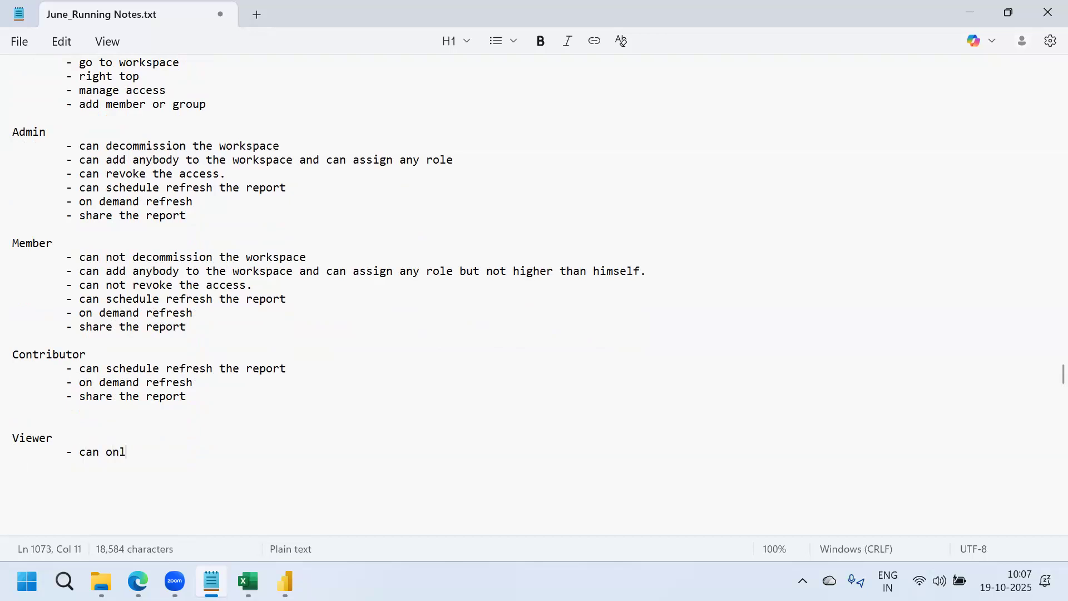
text(y view the report.)
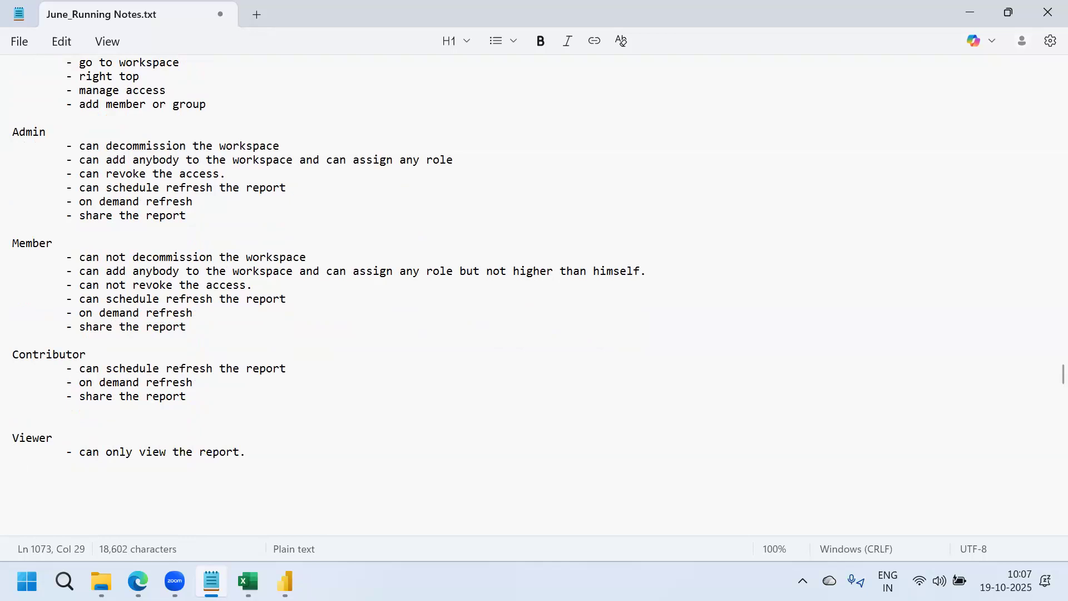
Return to the Power BI workspace and close its access panel
mouse_move(138, 582)
click(254, 496)
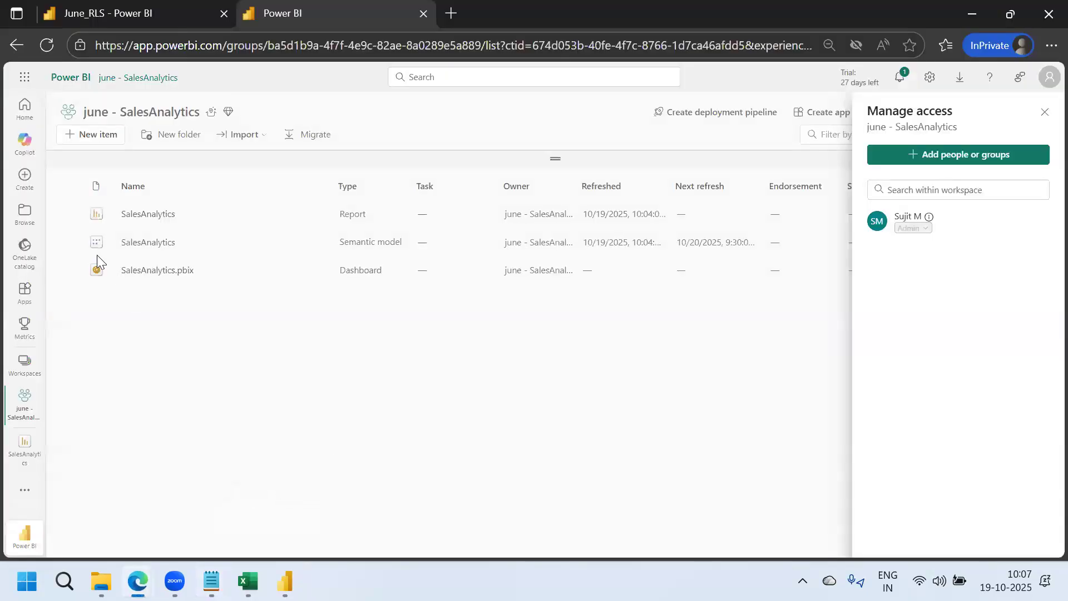
click(1045, 111)
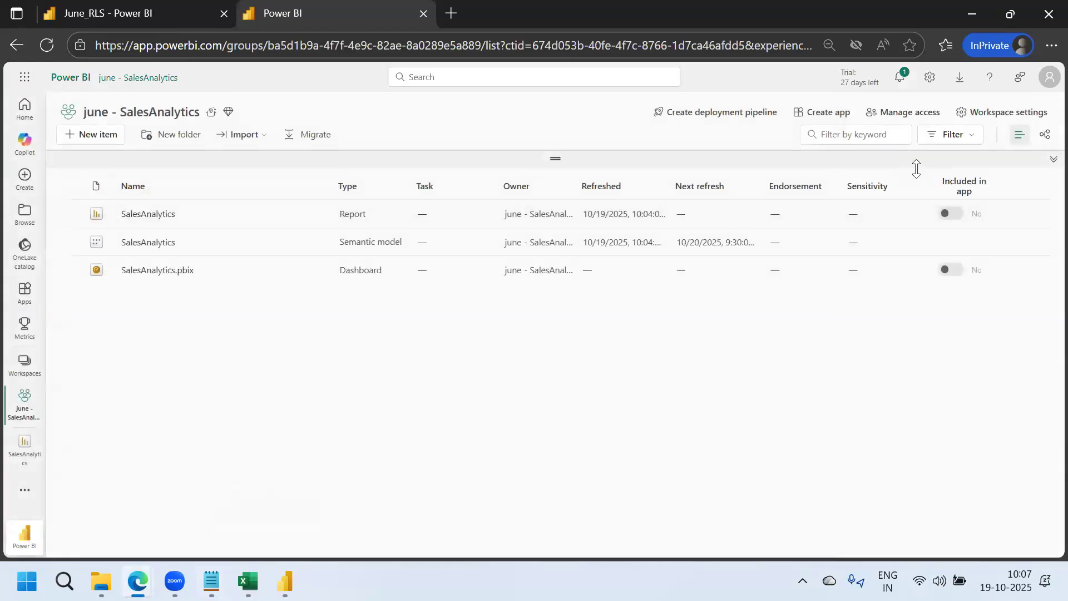
Filter the workspace items to Report only and open the SalesAnalytics report
click(952, 135)
click(845, 215)
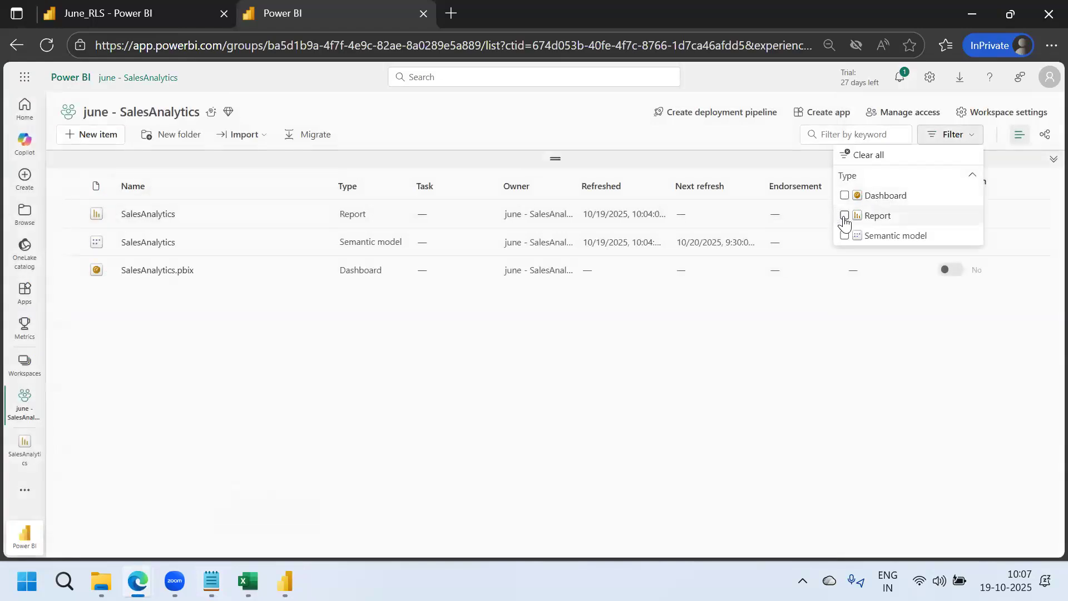
click(396, 376)
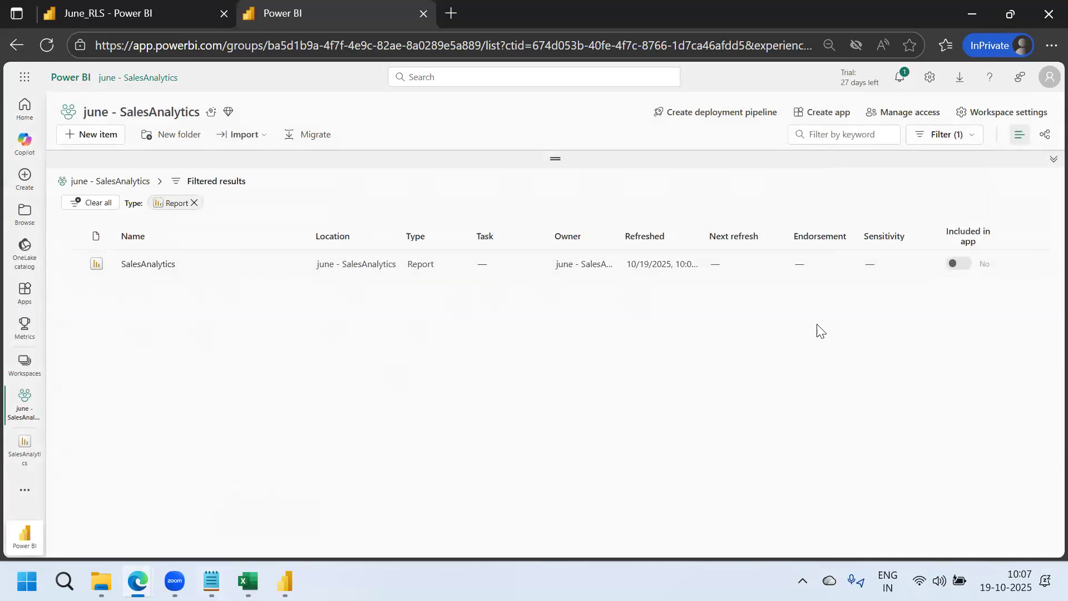
click(157, 266)
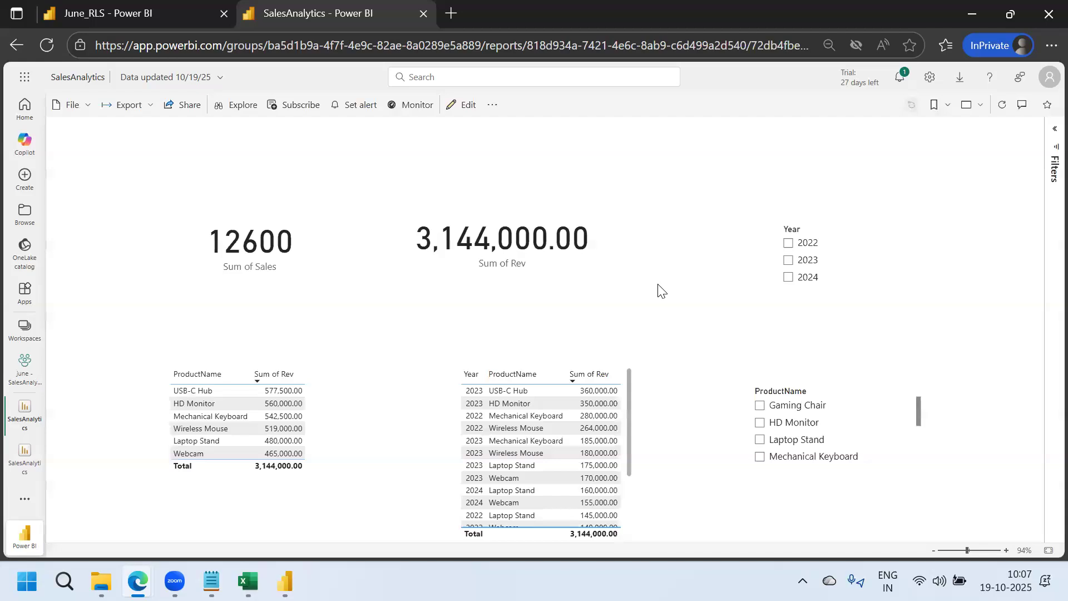
Select 2022, 2023 and 2024 in the Year slicer, then clear the selections to show all years
click(789, 243)
click(789, 259)
click(790, 277)
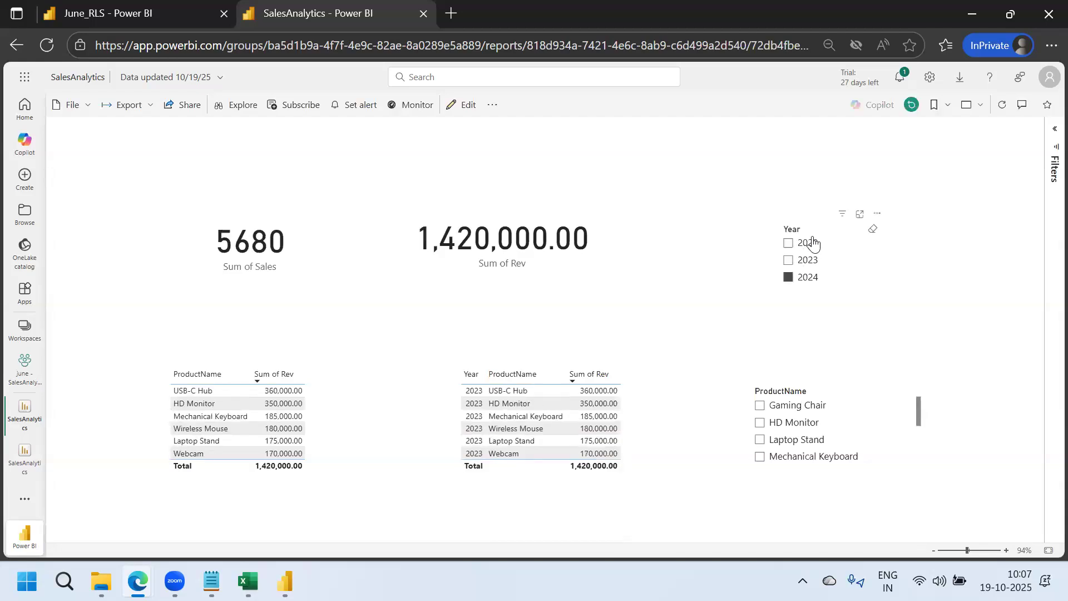
click(873, 229)
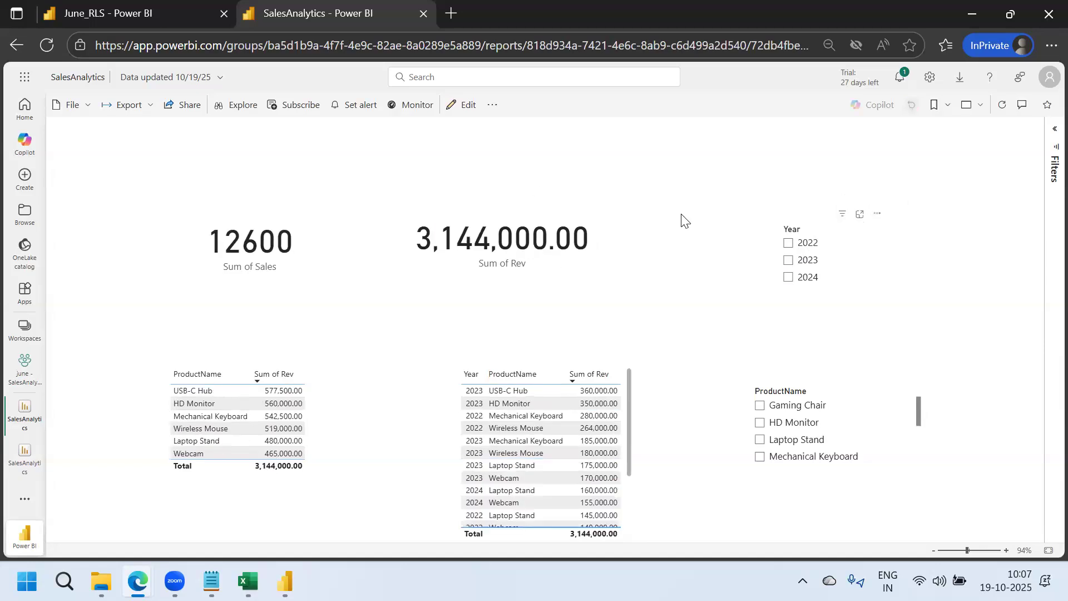
click(445, 13)
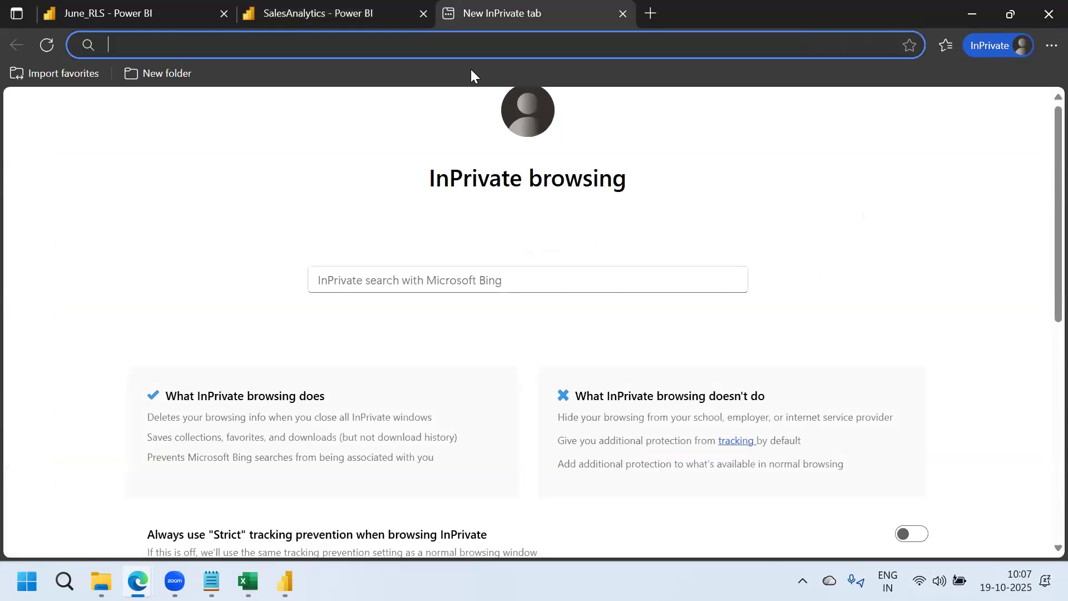
Search the web for 'workspace roles' and open the Microsoft Learn article
text(work)
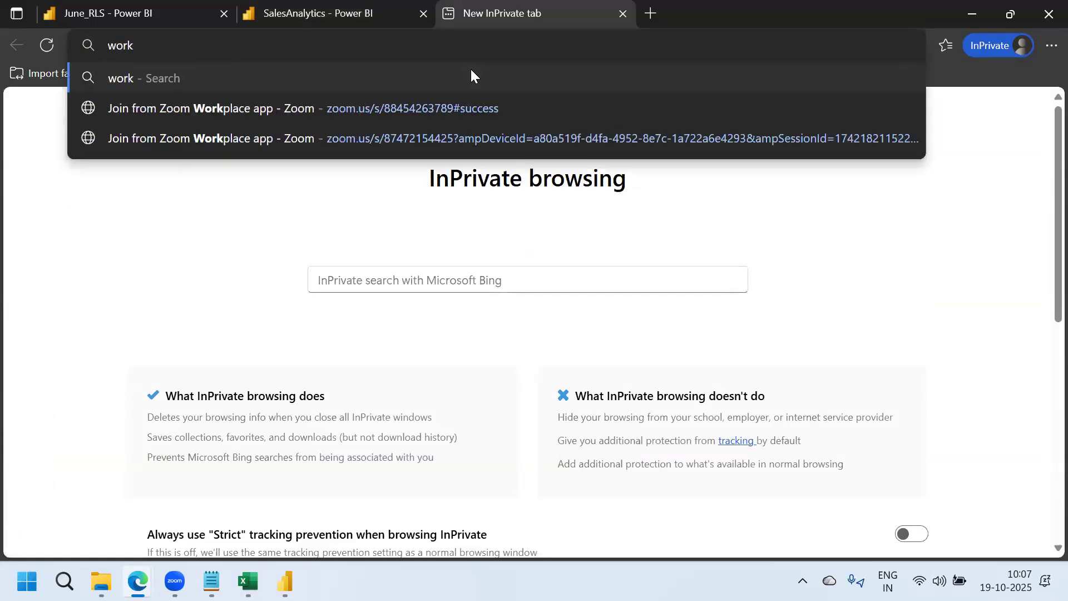
text(space )
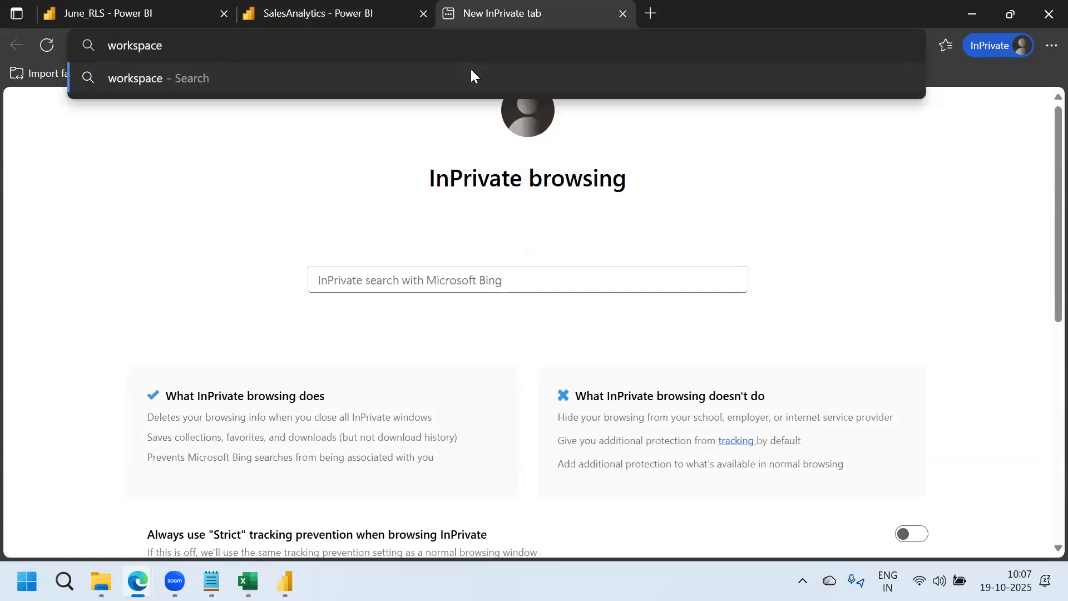
text(roles)
key(Return)
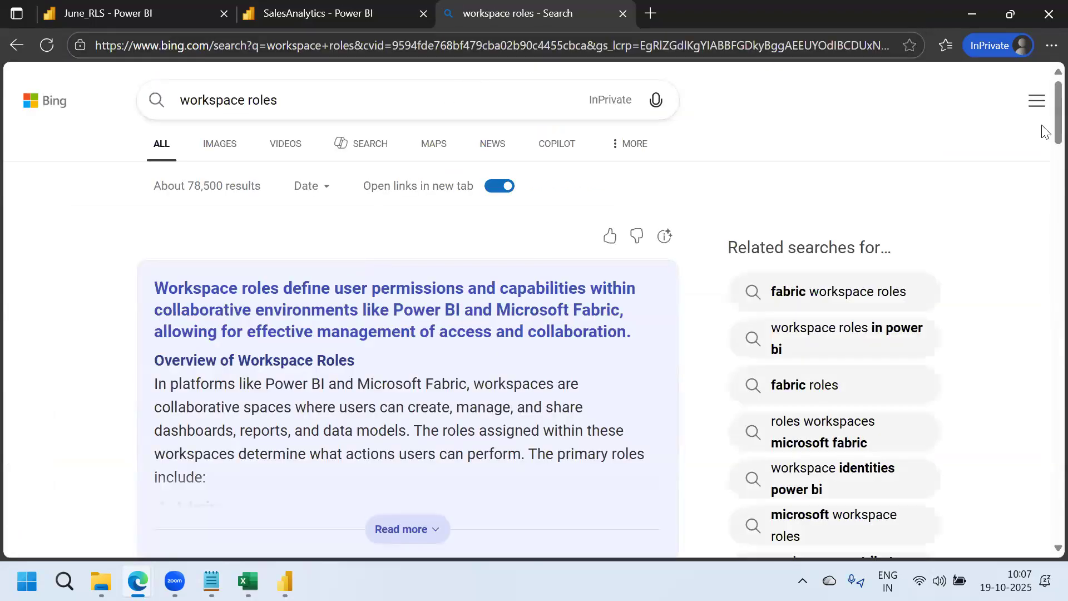
scroll(1043, 161, down, 8)
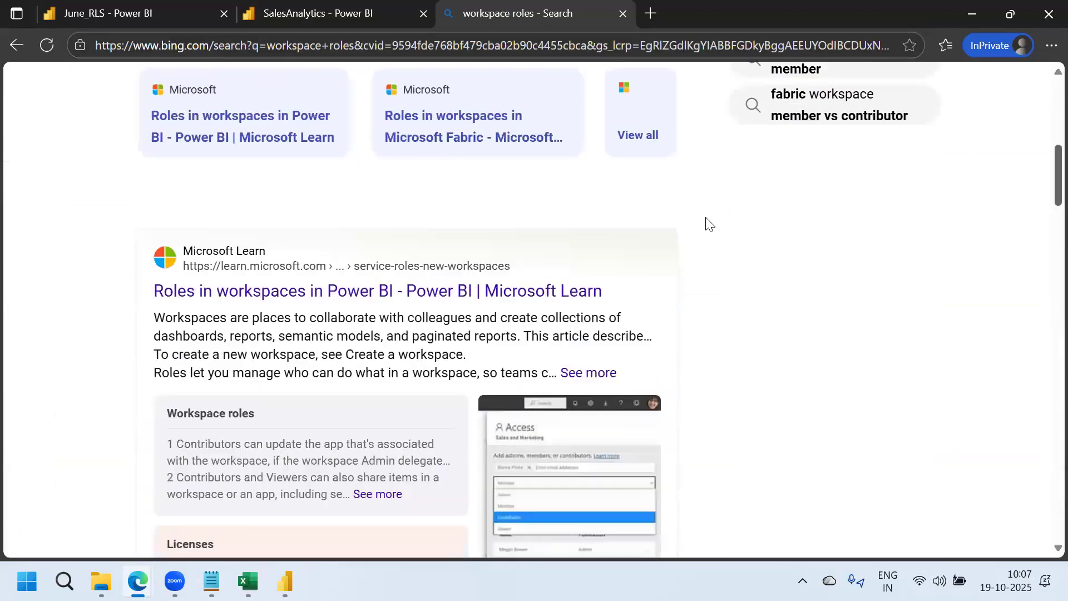
click(351, 288)
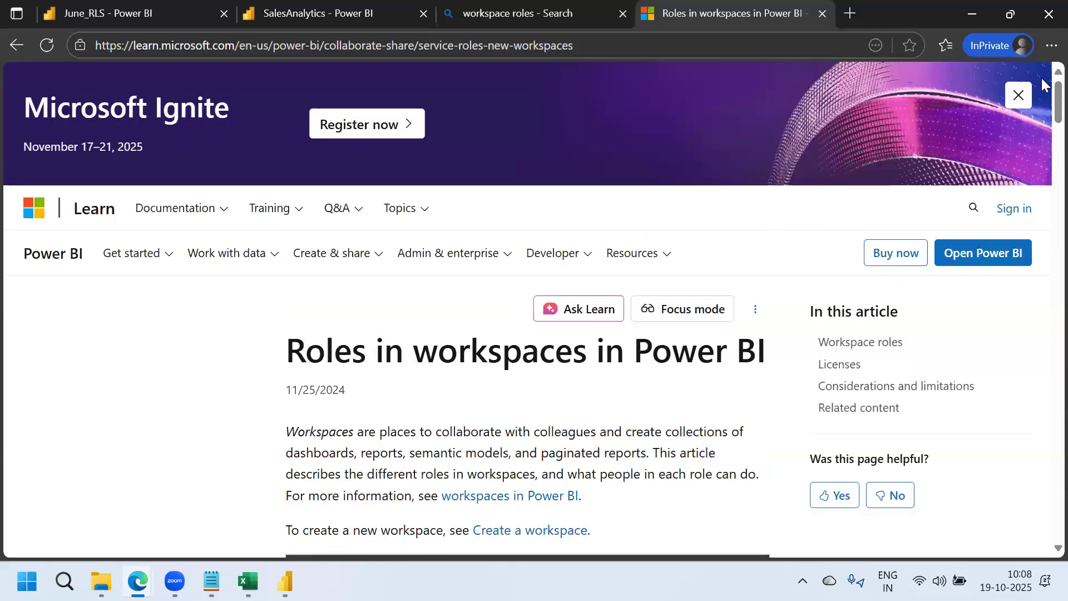
Scroll through the Workspace roles table and select the article's URL in the address bar
scroll(1045, 123, down, 4)
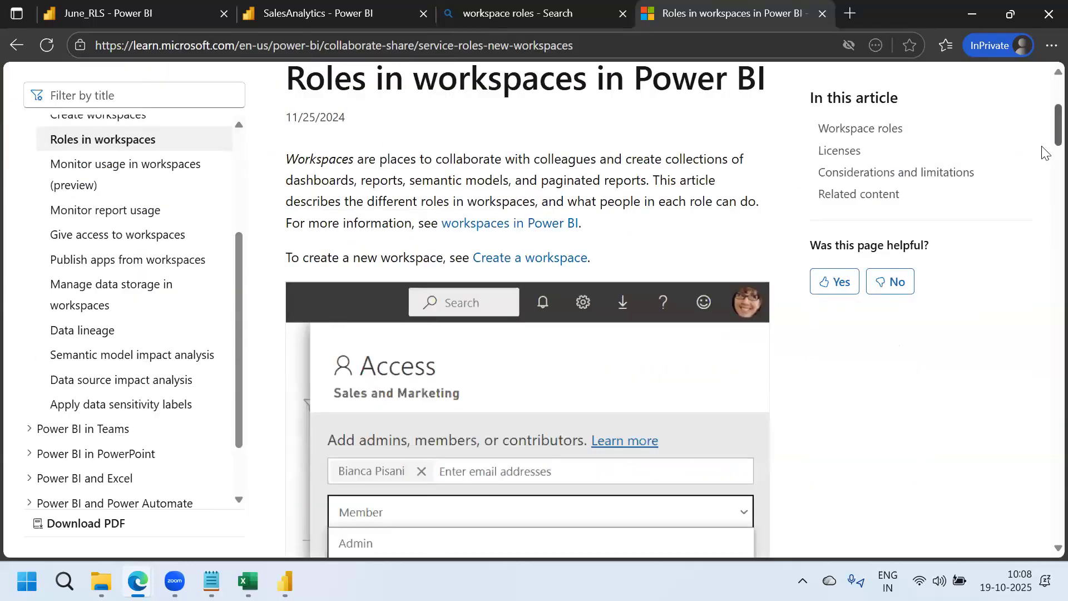
scroll(1045, 157, down, 5)
scroll(1044, 178, down, 12)
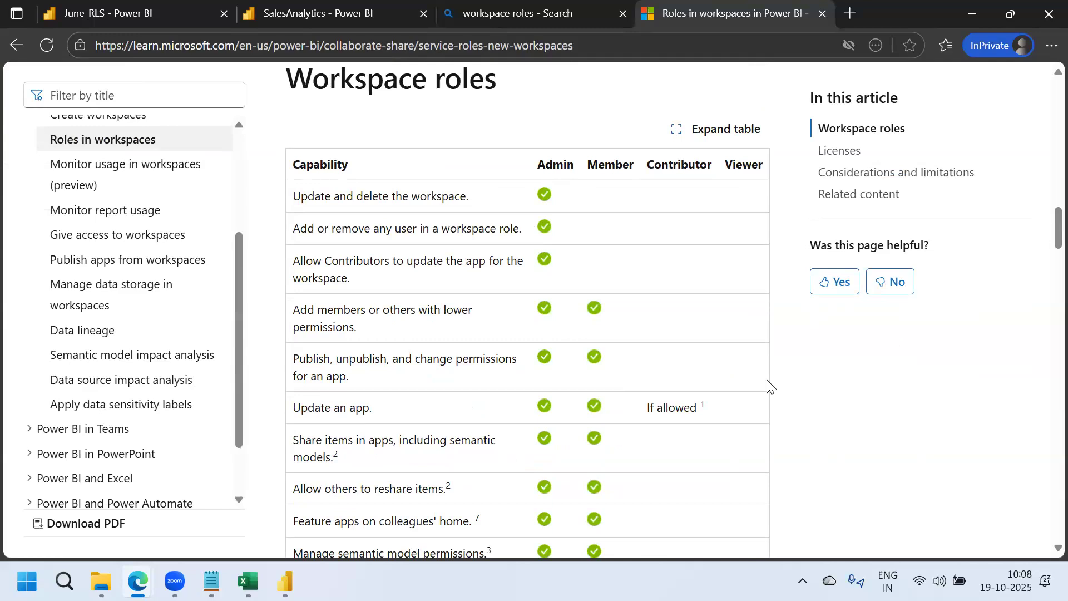
drag(1046, 231, 1045, 66)
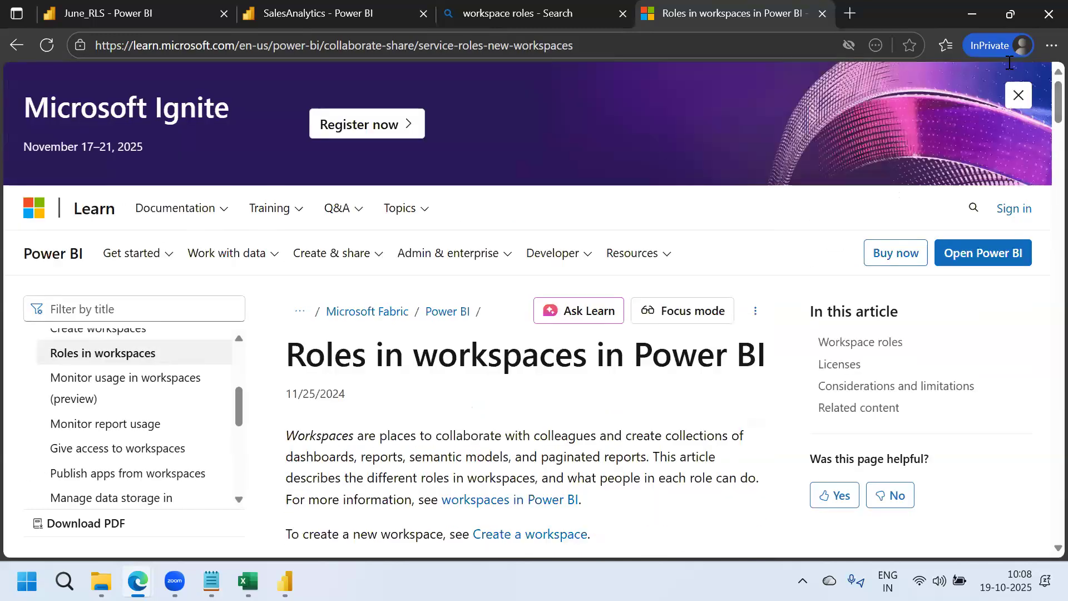
click(586, 48)
key(ctrl+c)
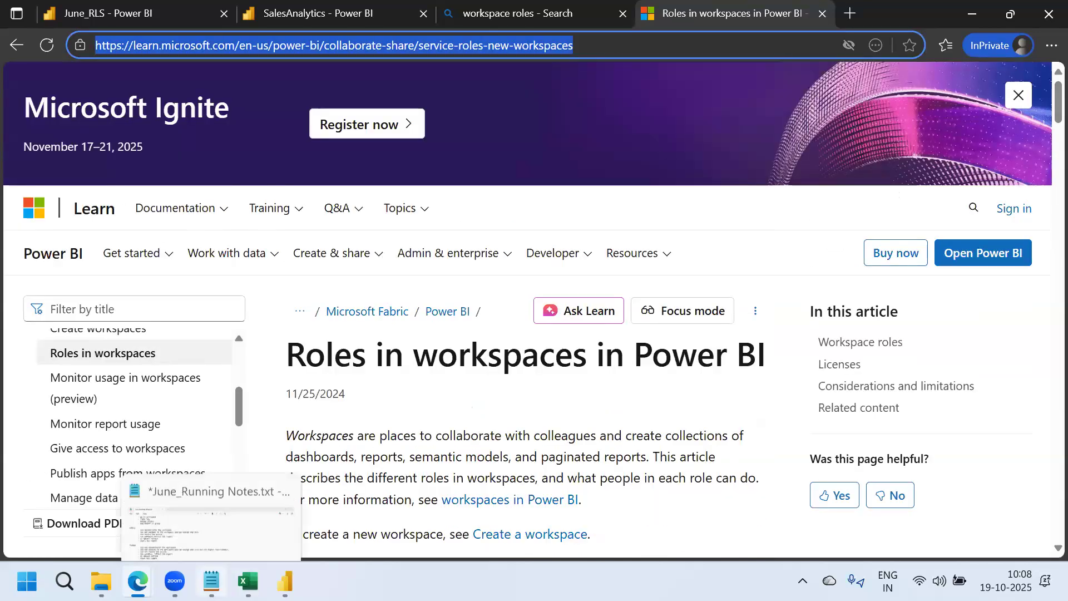
Paste the article URL on a new line below the Viewer notes in Notepad
click(211, 582)
key(Return)
key(Return)
key(Return)
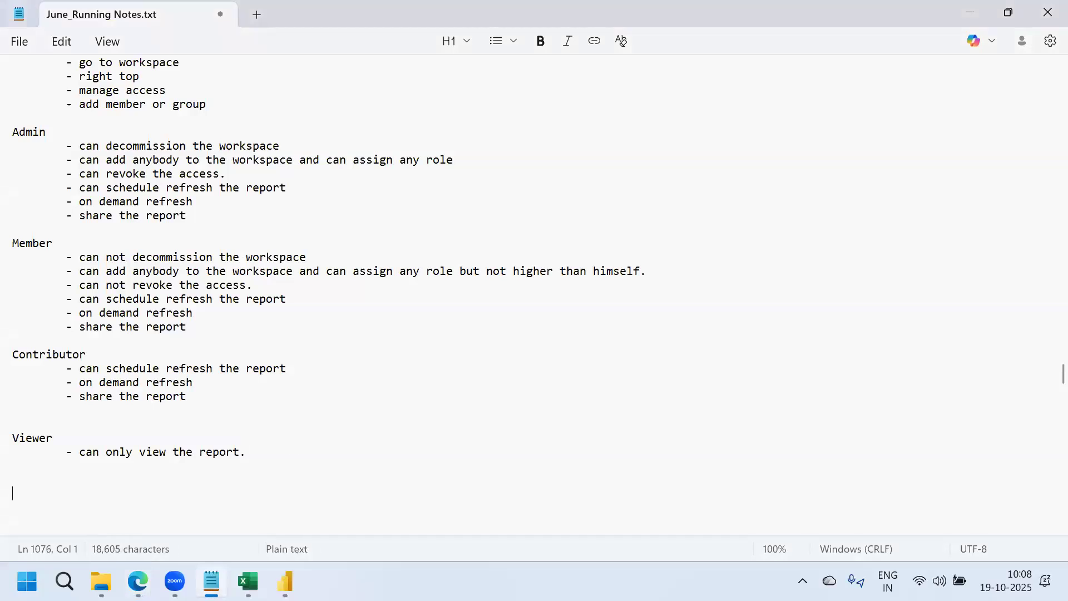
key(ctrl+v)
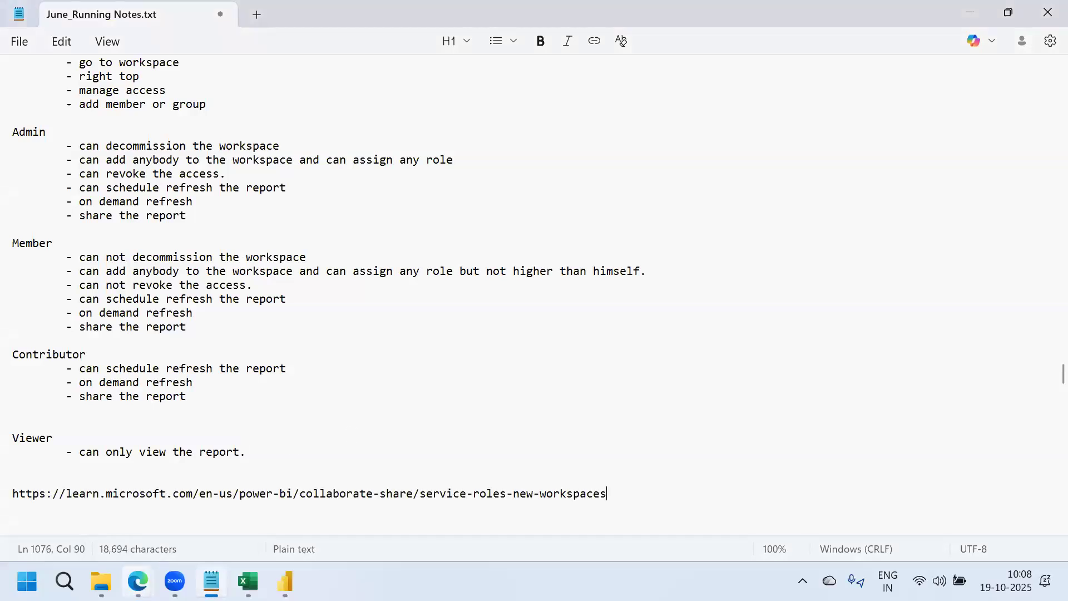
Return to the workspace roles article and scroll through its roles table again
mouse_move(138, 581)
click(252, 508)
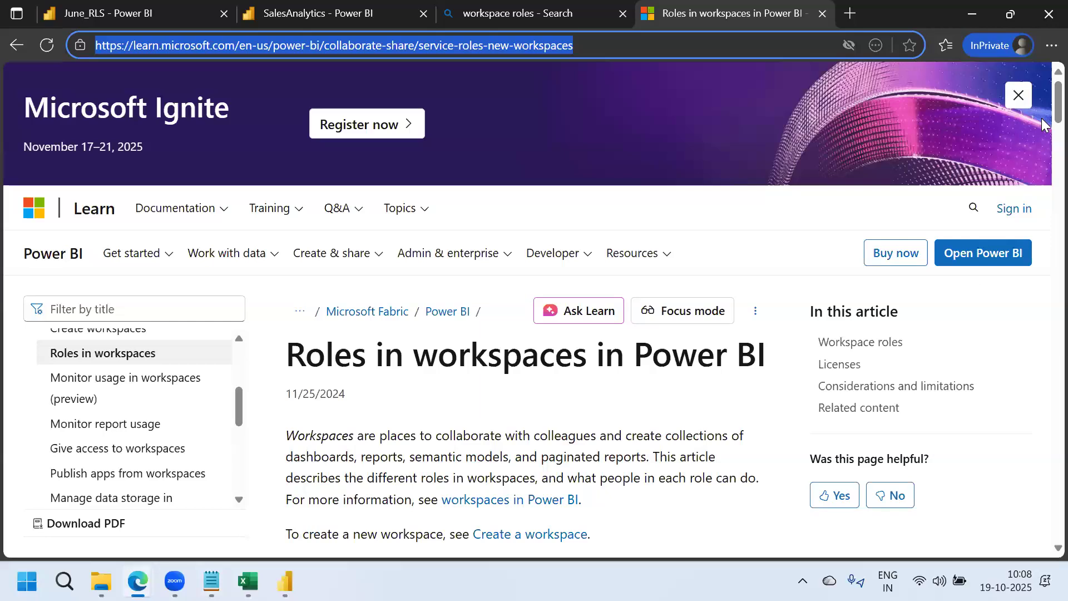
click(1045, 139)
scroll(1045, 139, down, 20)
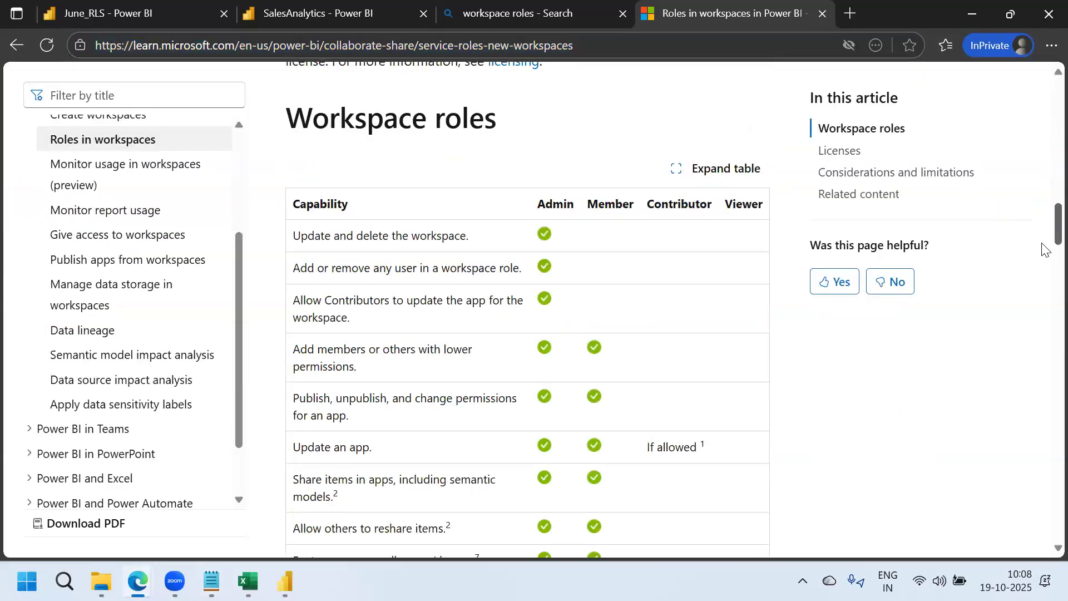
scroll(1045, 269, down, 14)
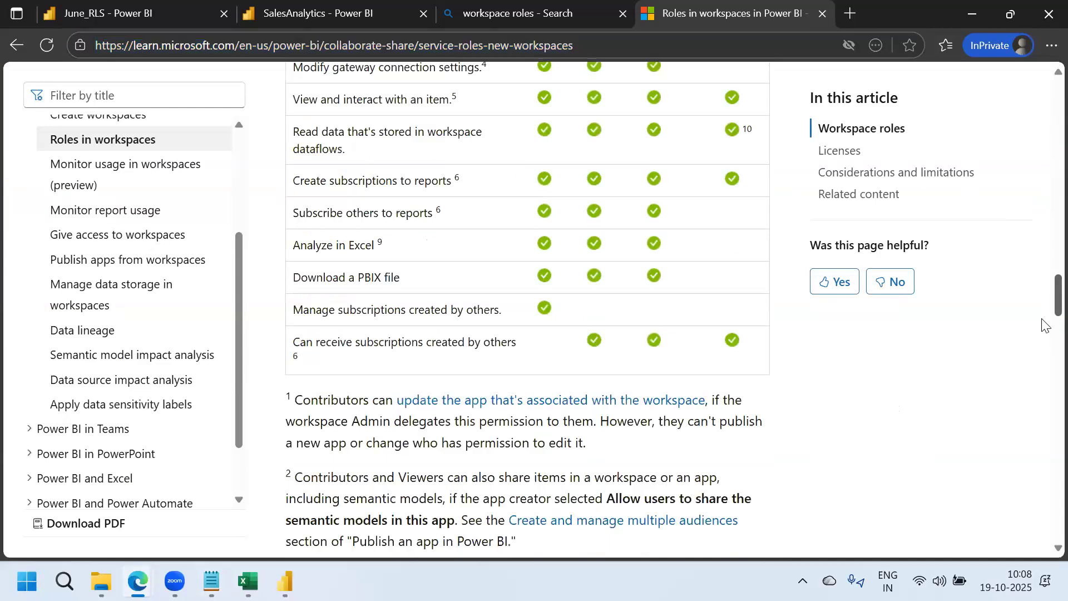
scroll(1046, 321, up, 20)
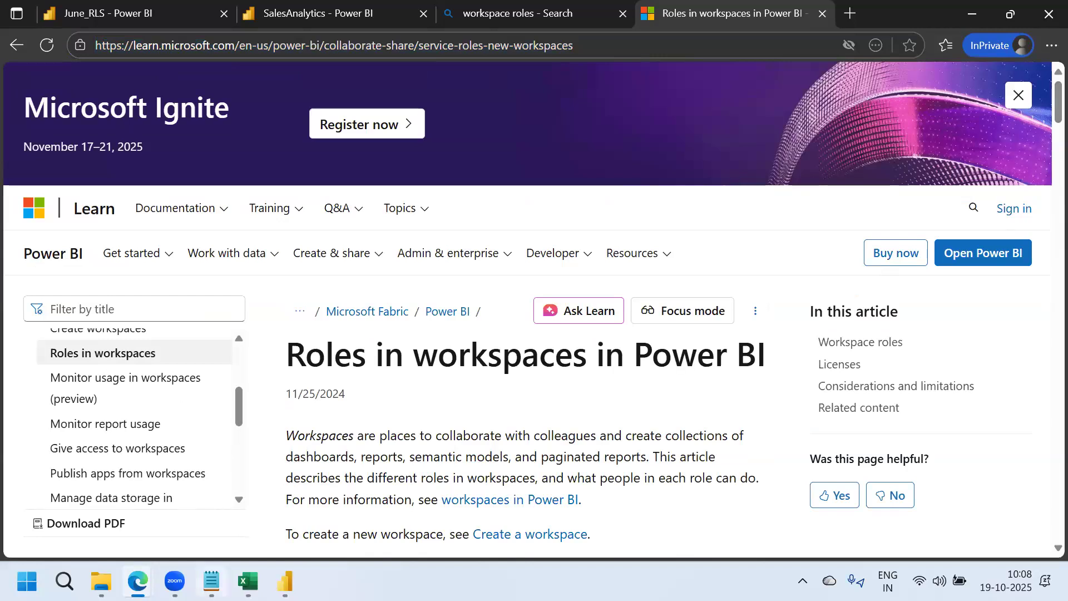
Back in Notepad, review the Member, Contributor and Viewer notes and put the cursor at the URL line's end
key(alt+Tab)
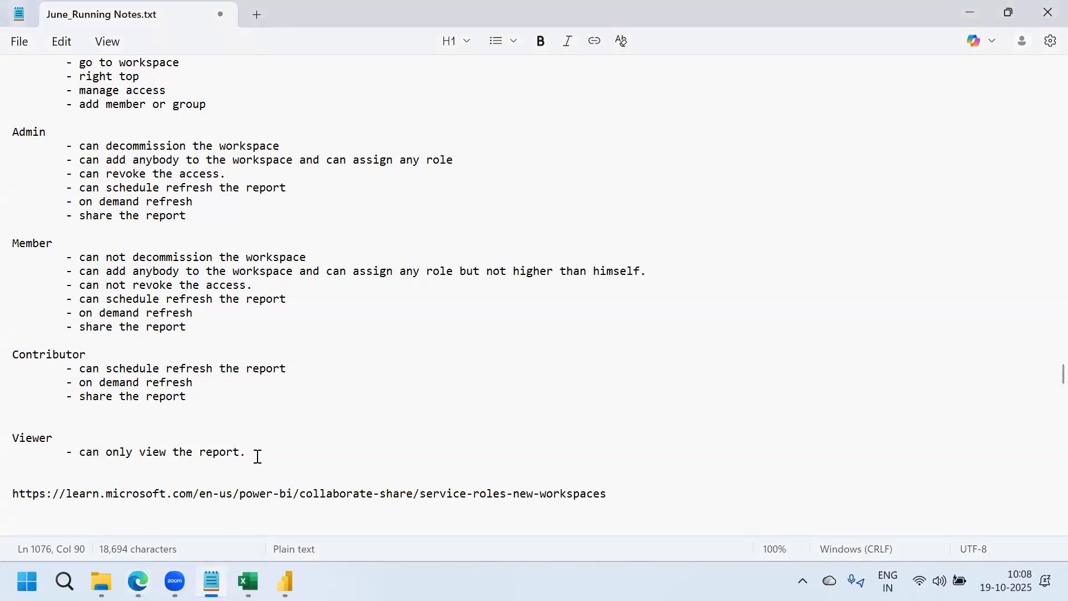
drag(255, 452, 63, 470)
click(62, 474)
key(Down)
key(Down)
key(Down)
key(Down)
key(Down)
key(Down)
key(Down)
key(Down)
key(Down)
key(Down)
key(Down)
key(Down)
key(Down)
key(Down)
key(Down)
key(Down)
key(Down)
key(Down)
key(Down)
key(Down)
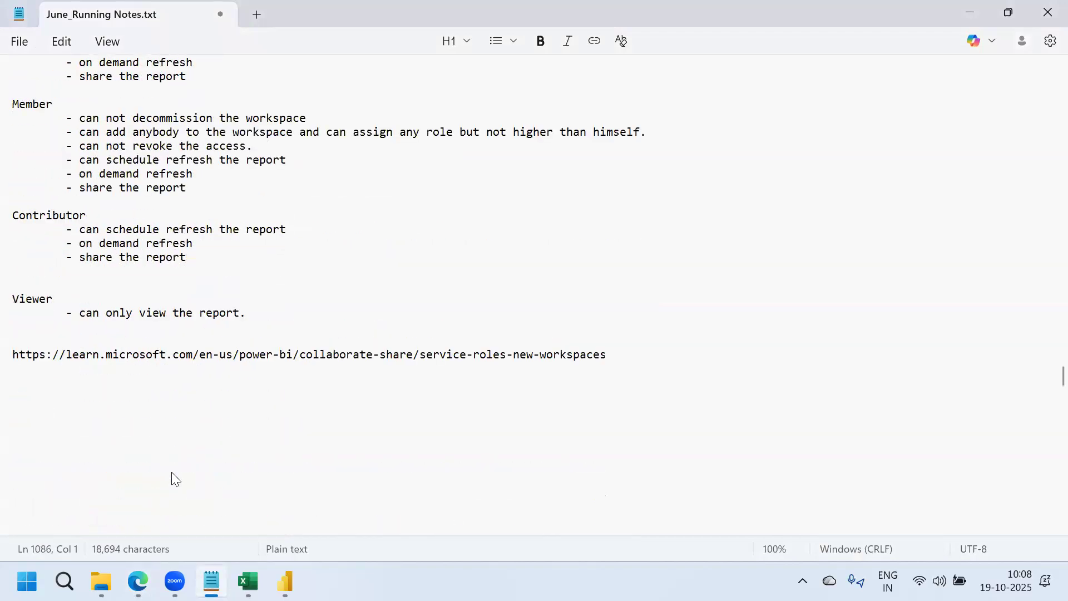
key(Down)
key(Down)
key(Down)
key(Down)
key(Down)
key(Down)
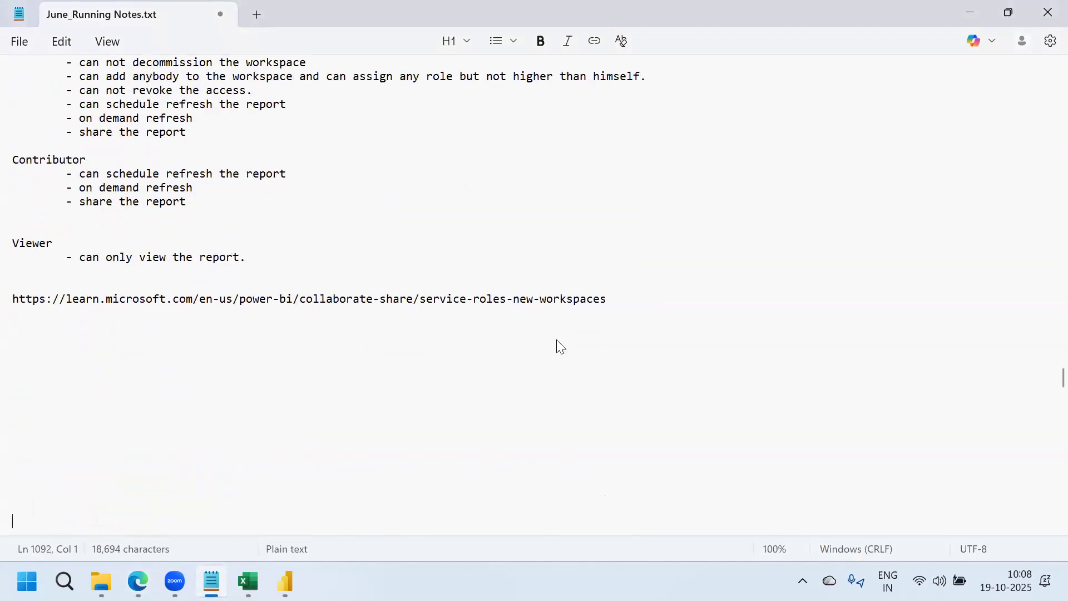
scroll(1045, 379, up, 13)
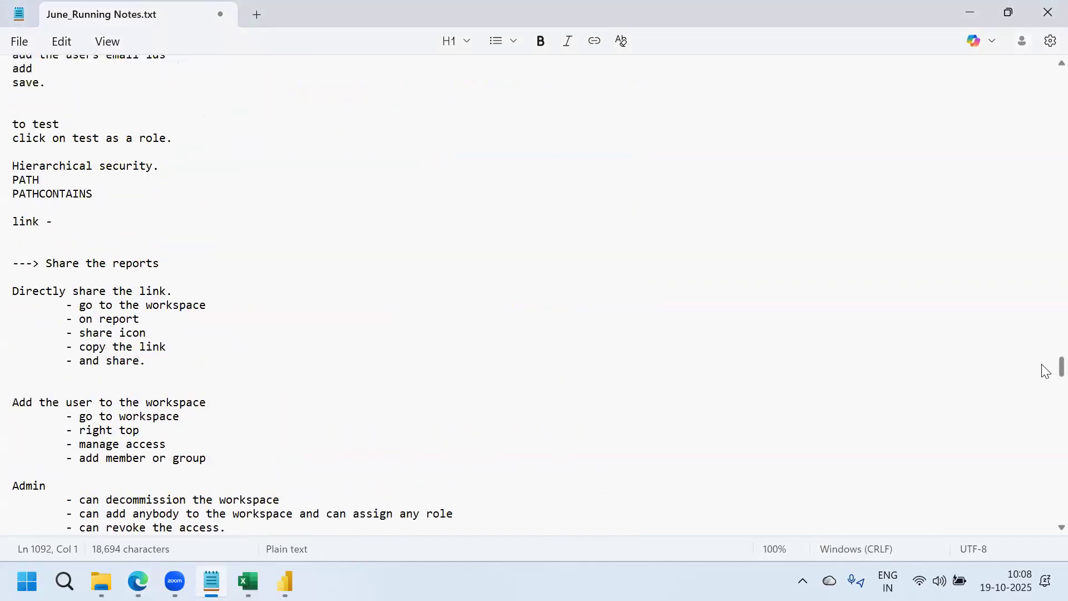
scroll(1045, 372, down, 2)
scroll(1045, 372, down, 9)
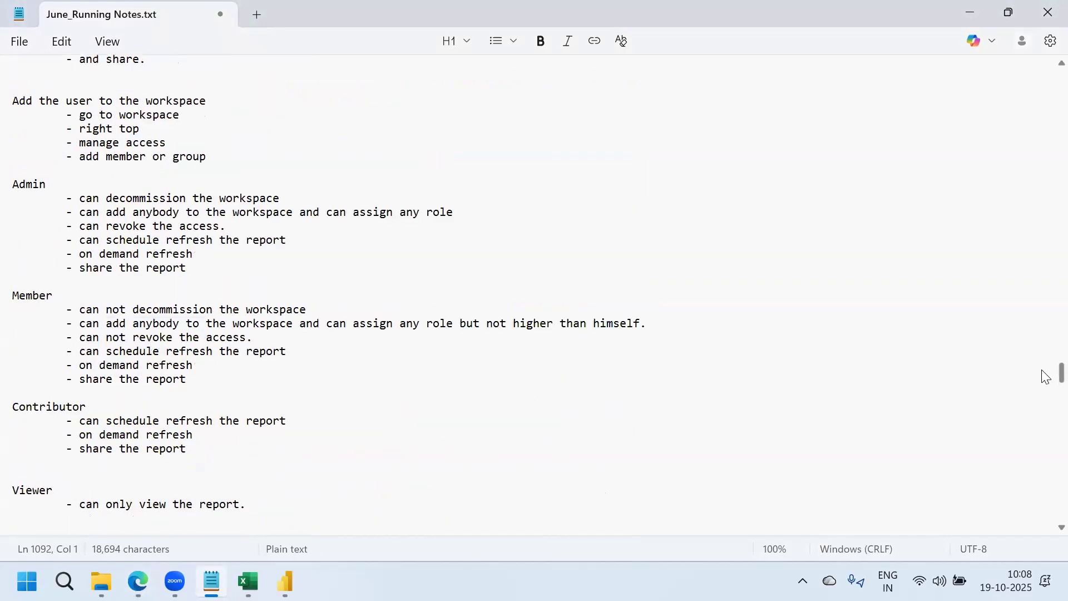
click(620, 388)
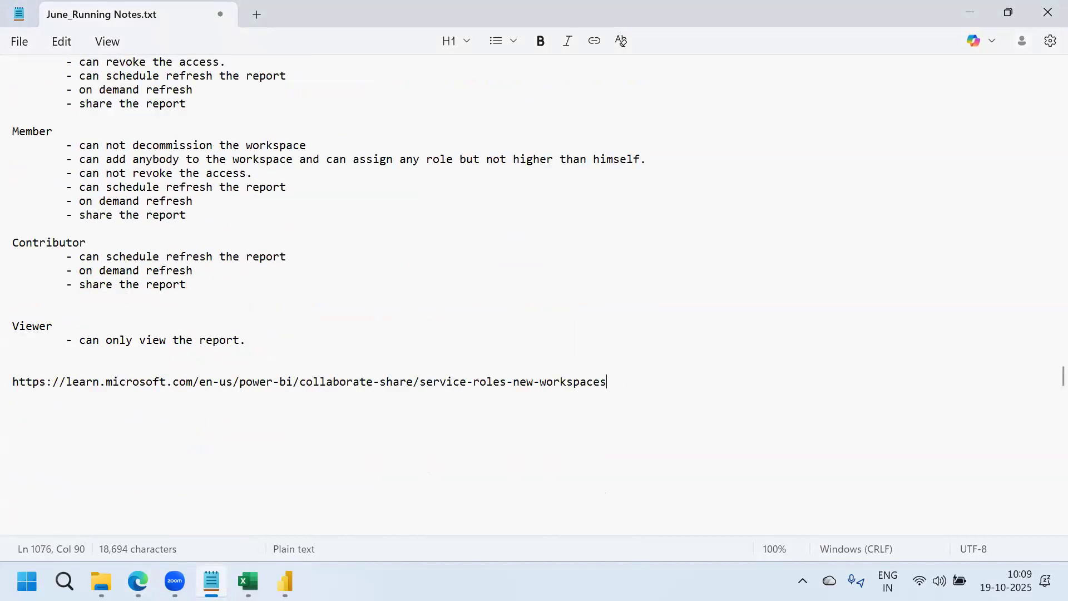
mouse_move(138, 581)
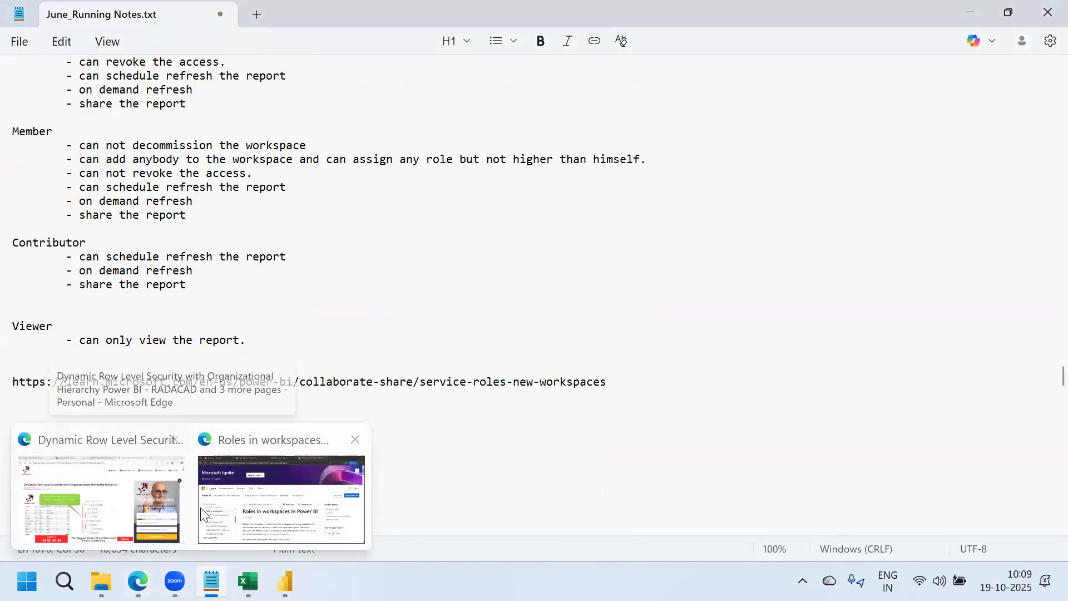
Switch to the SalesAnalytics tab in the InPrivate Edge window and briefly check the profile details
click(130, 501)
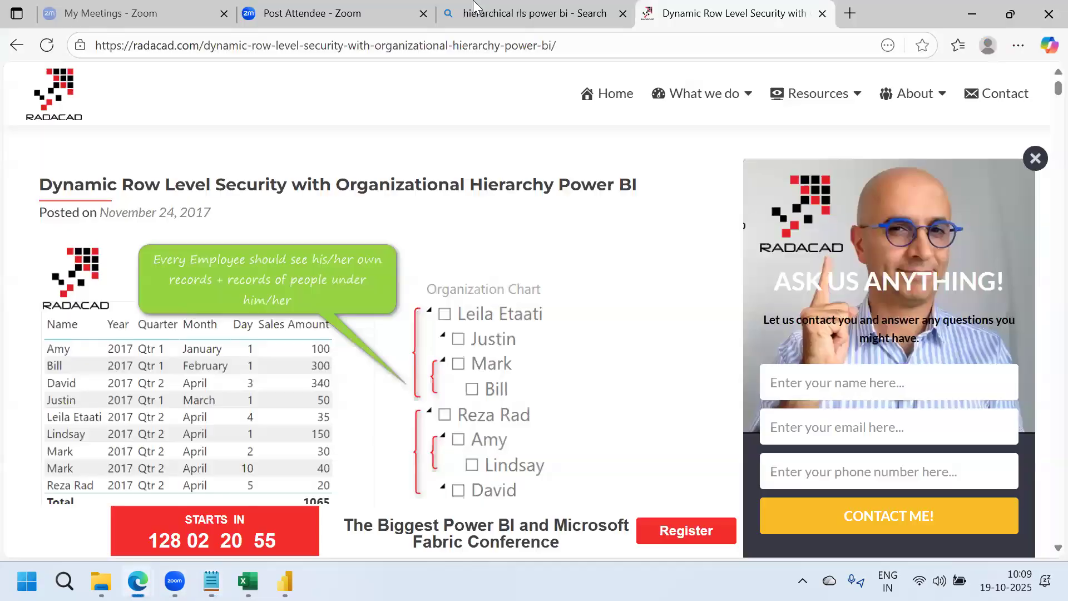
mouse_move(138, 582)
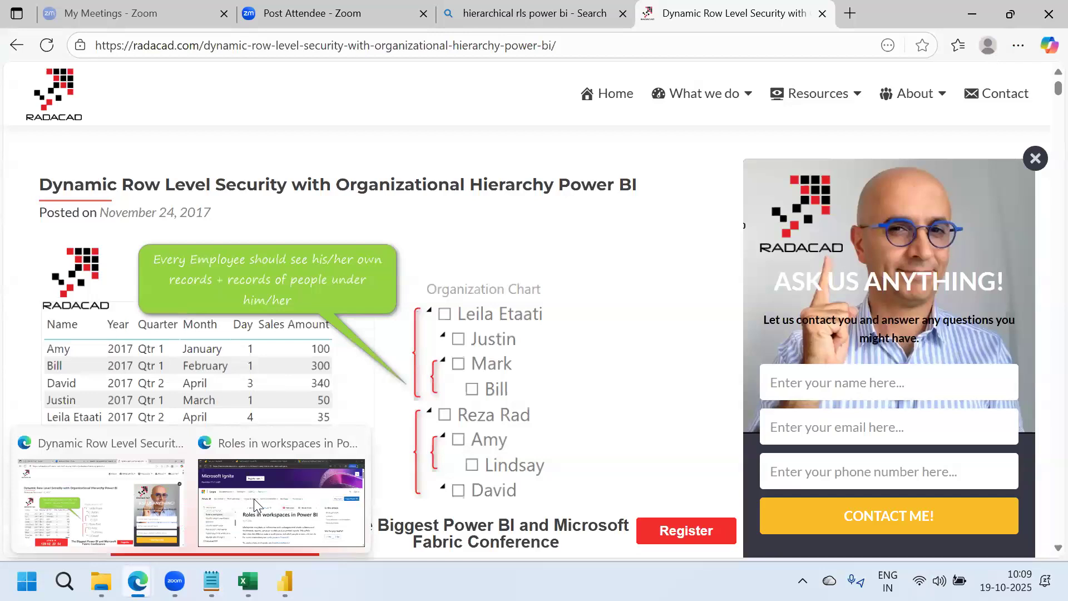
click(274, 501)
click(295, 10)
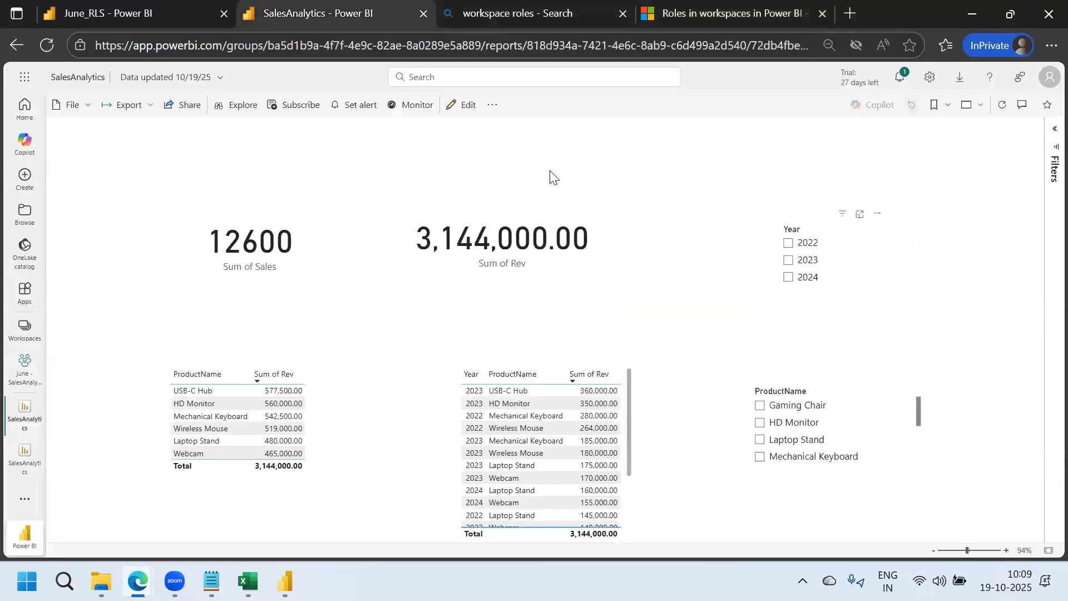
click(1050, 77)
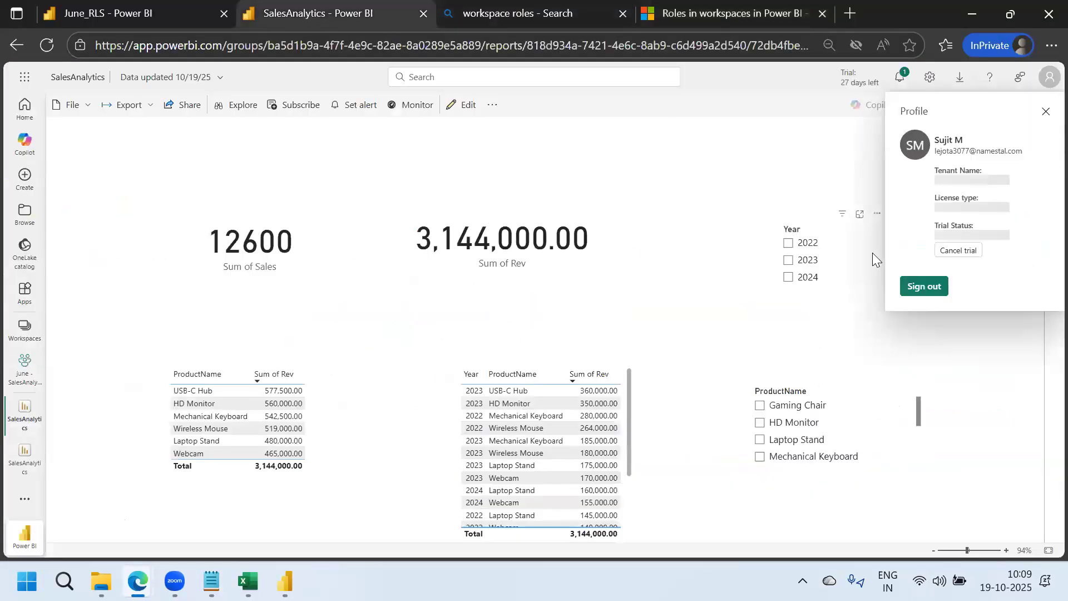
click(668, 165)
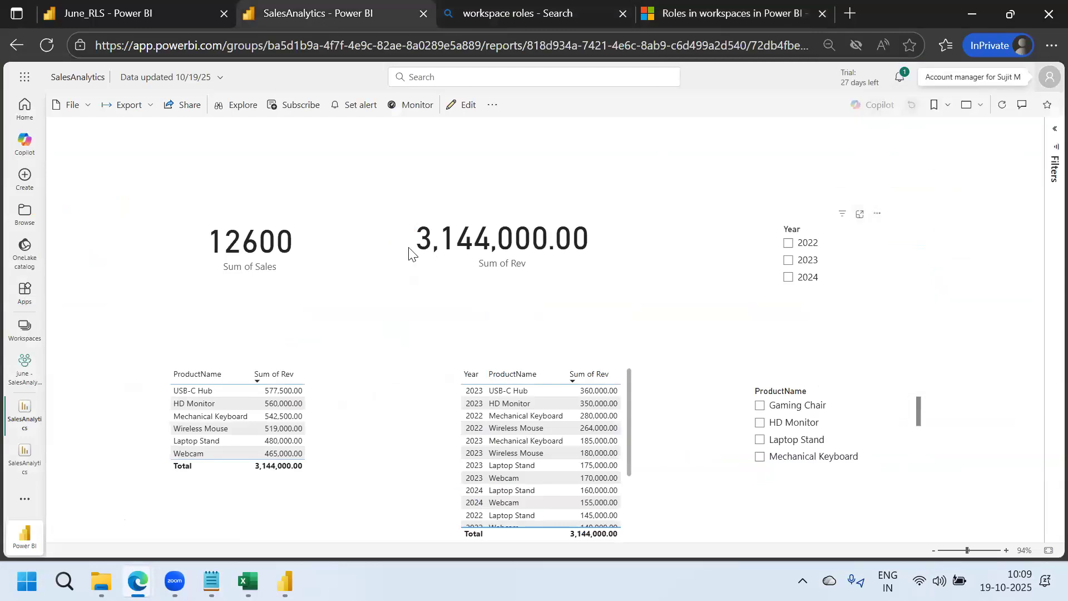
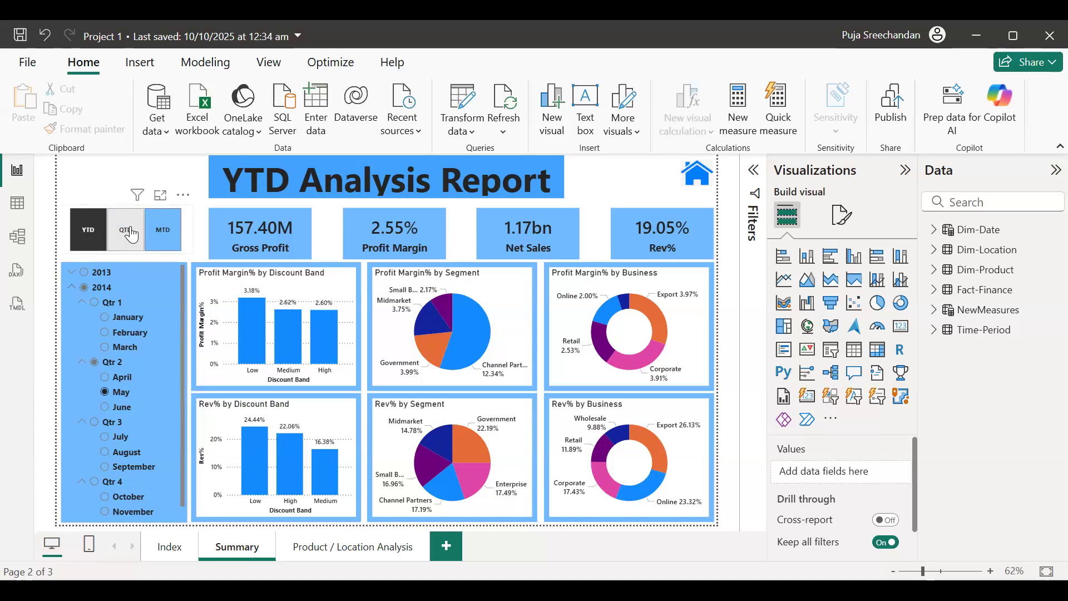
Switch the period slicer to QTD, then MTD, showing Net Sales 223.05M for May 2014
click(131, 234)
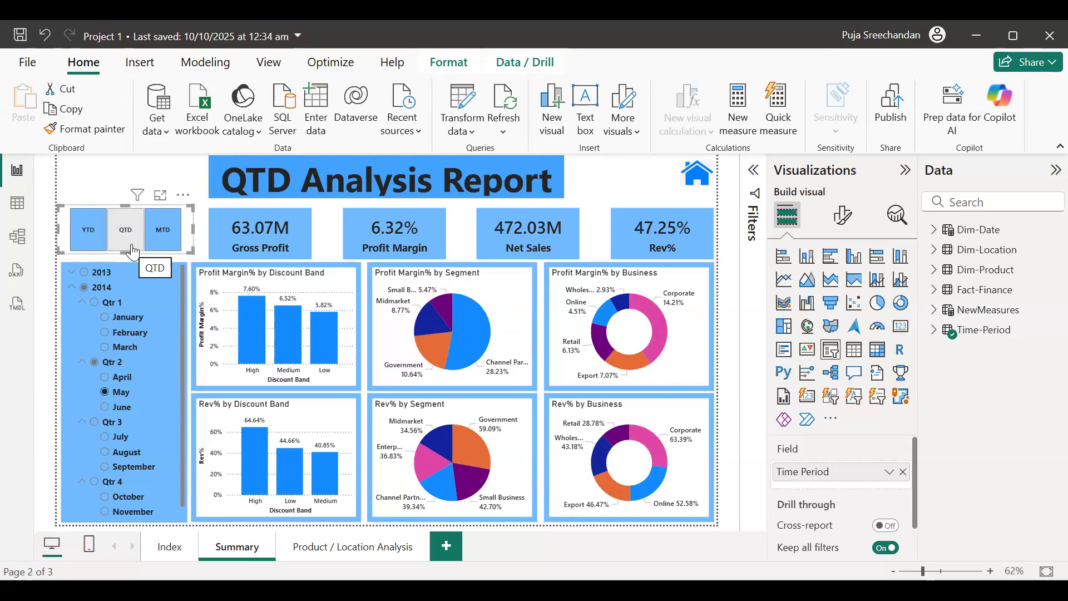
click(133, 247)
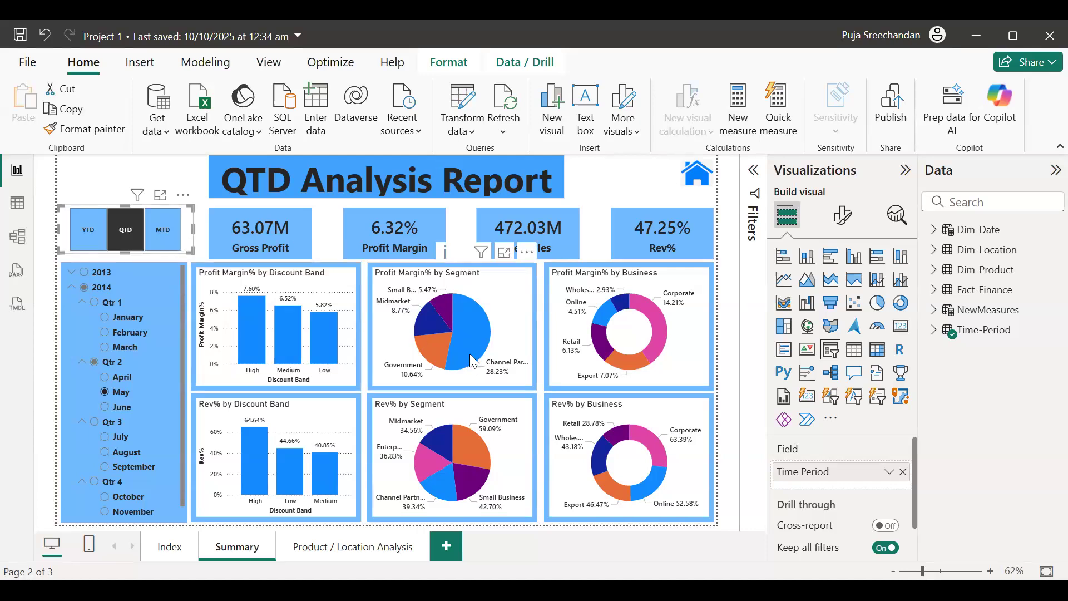
mouse_move(470, 354)
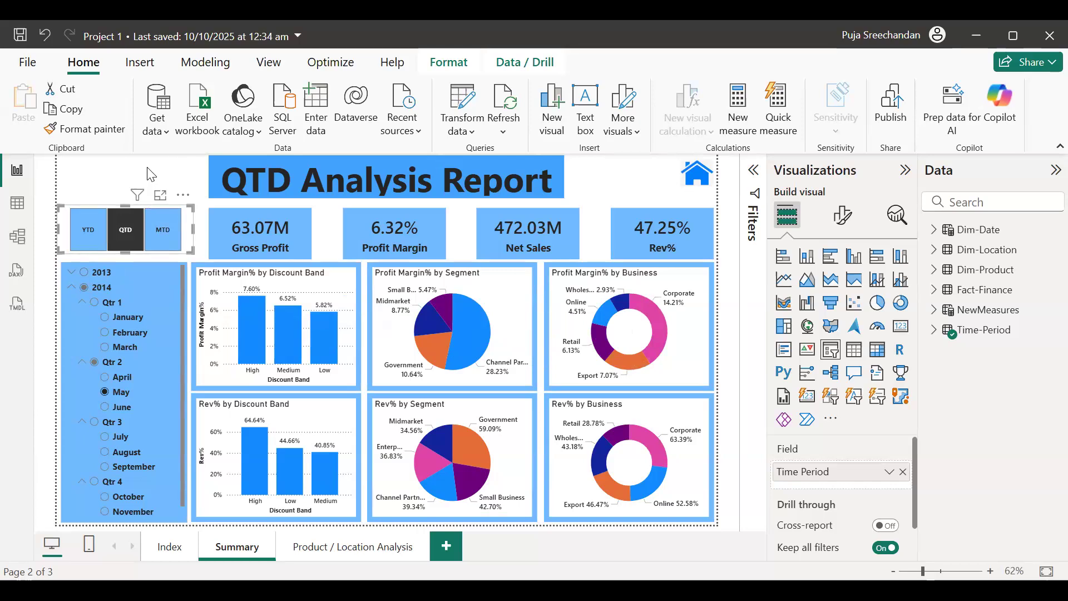
click(165, 234)
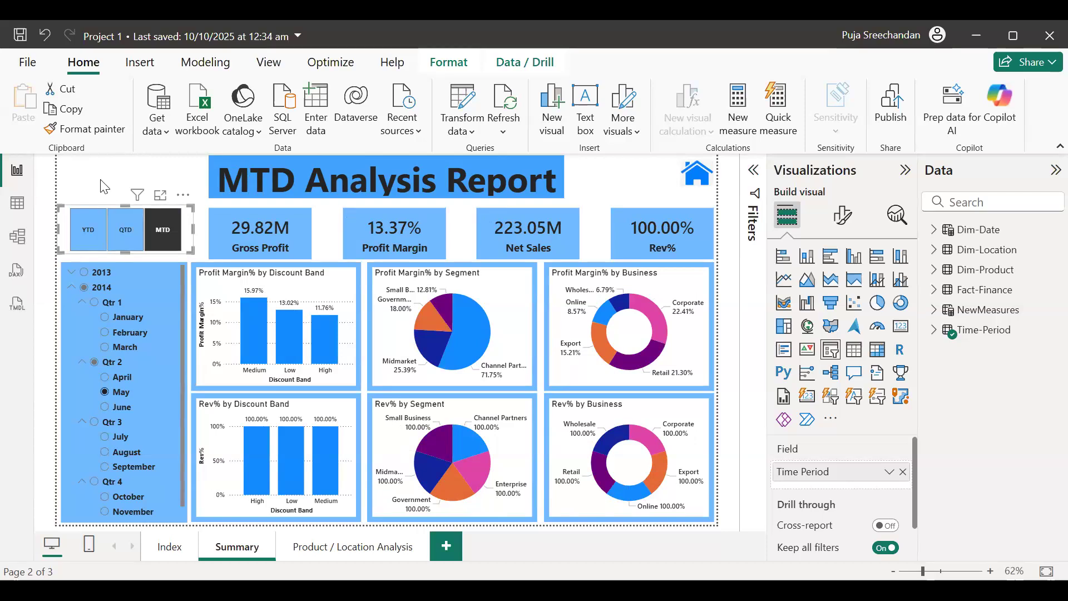
Select Qtr 2 2014 in the date slicer with MTD kept, giving Net Sales 339.87M
click(95, 363)
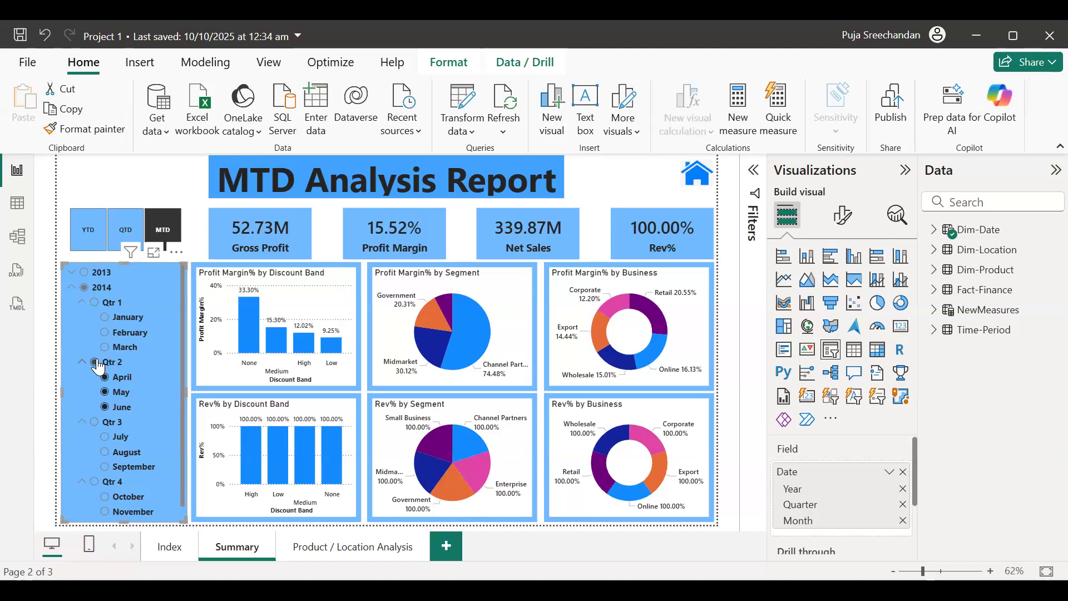
click(175, 236)
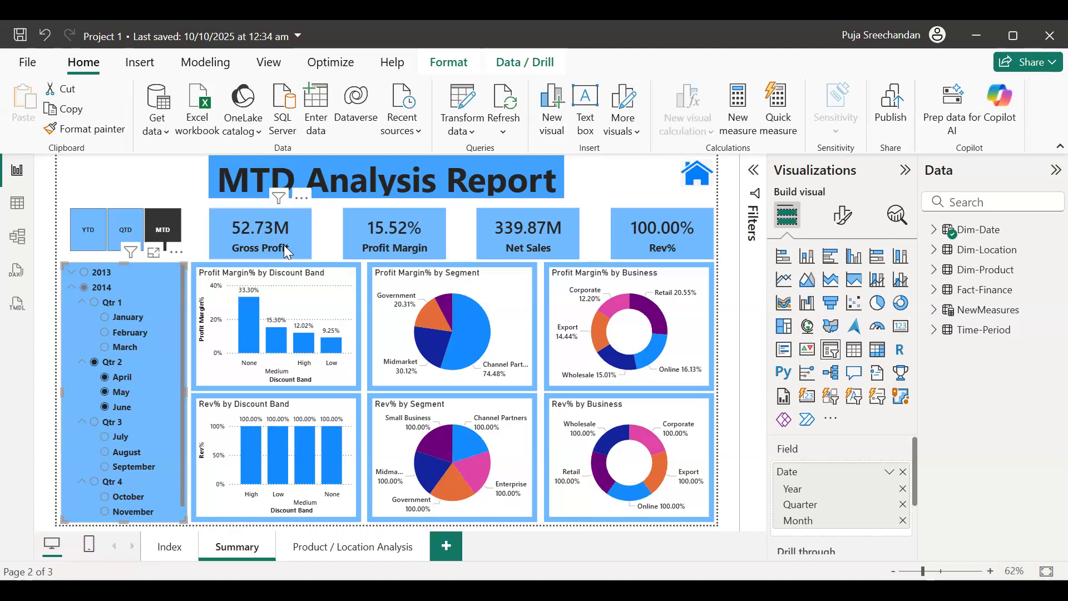
click(348, 551)
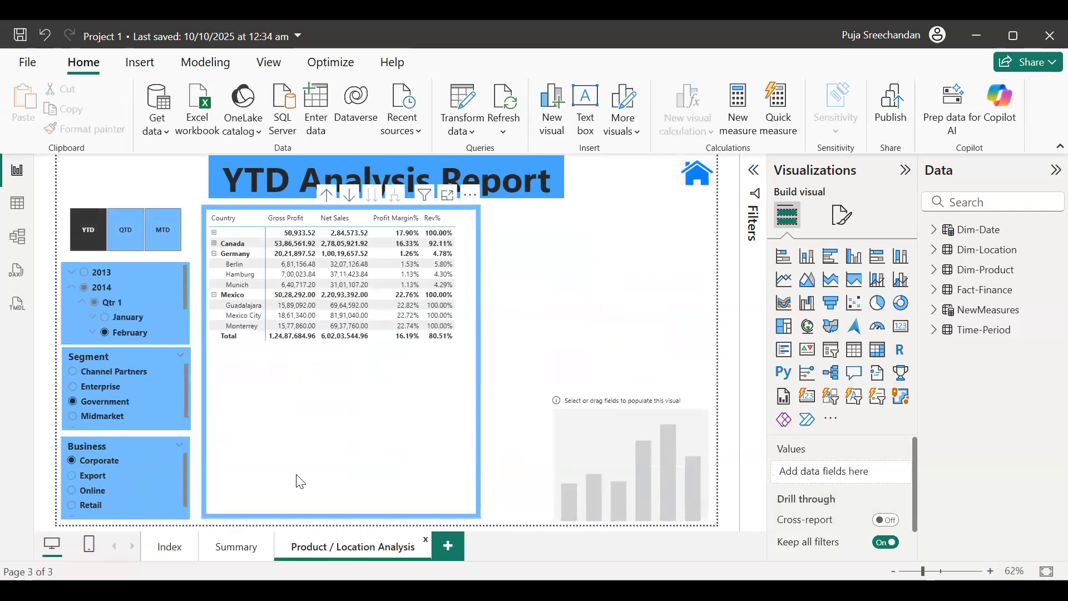
click(238, 557)
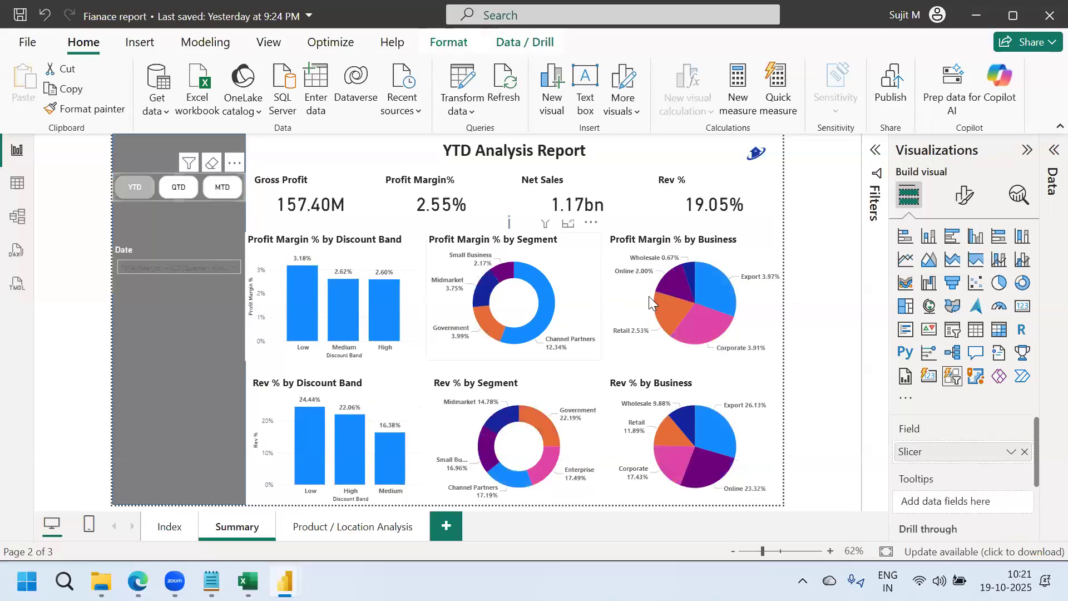
Deselect the current visual by clicking an empty area of the report canvas
click(822, 324)
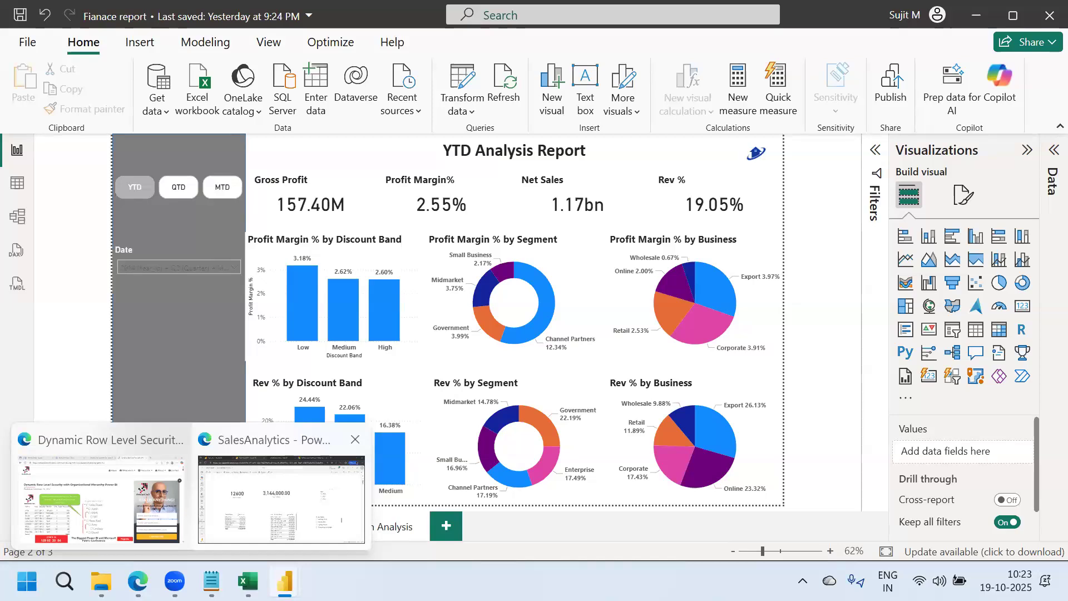
Bring up the SalesAnalytics report in Edge, dismiss the Share link dialog, and open Export options
click(281, 498)
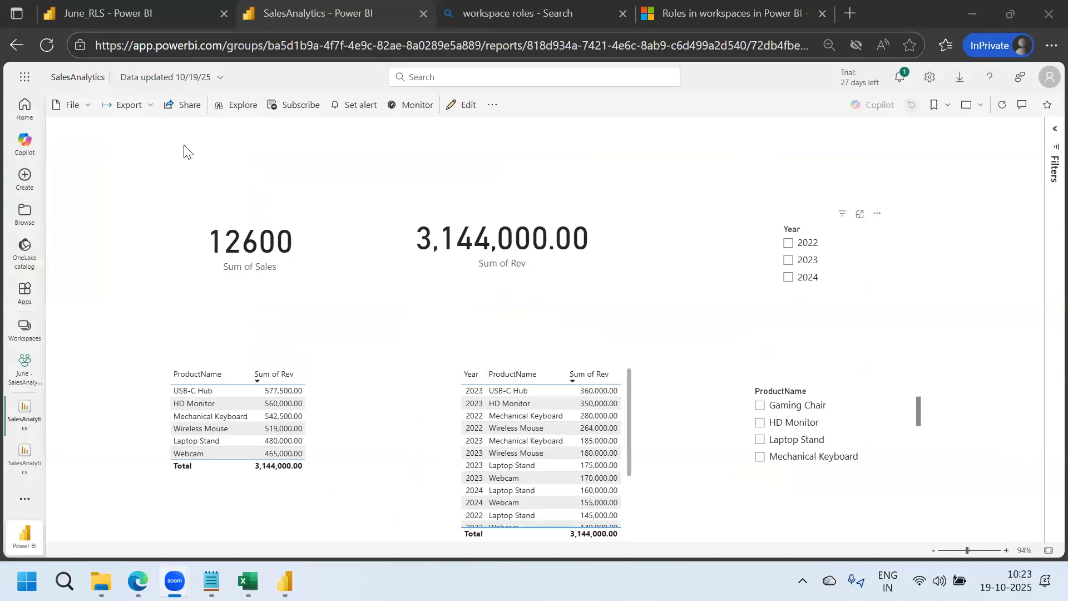
click(184, 111)
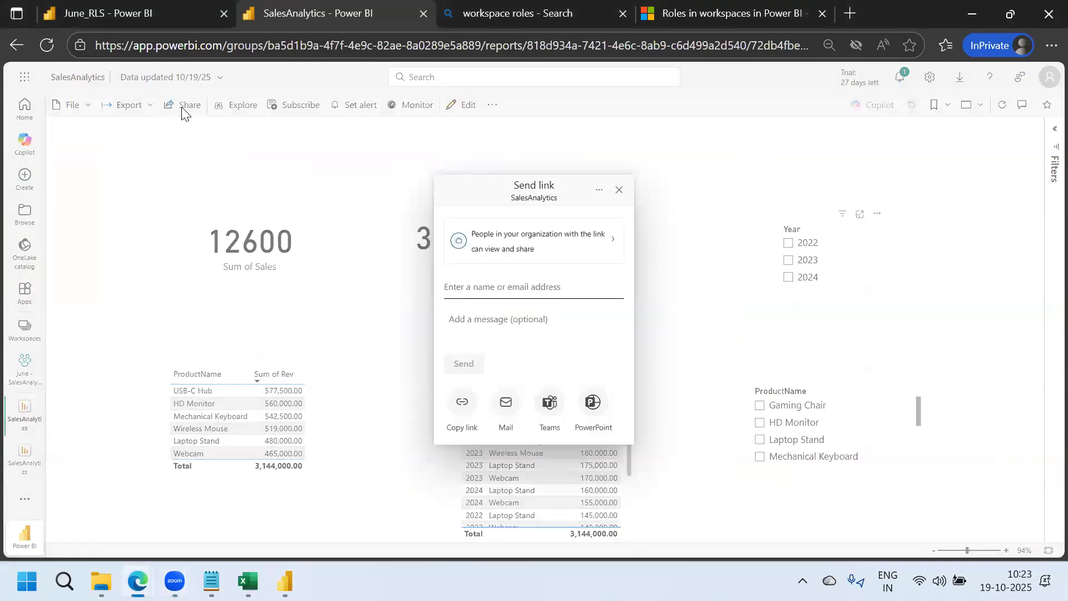
click(619, 190)
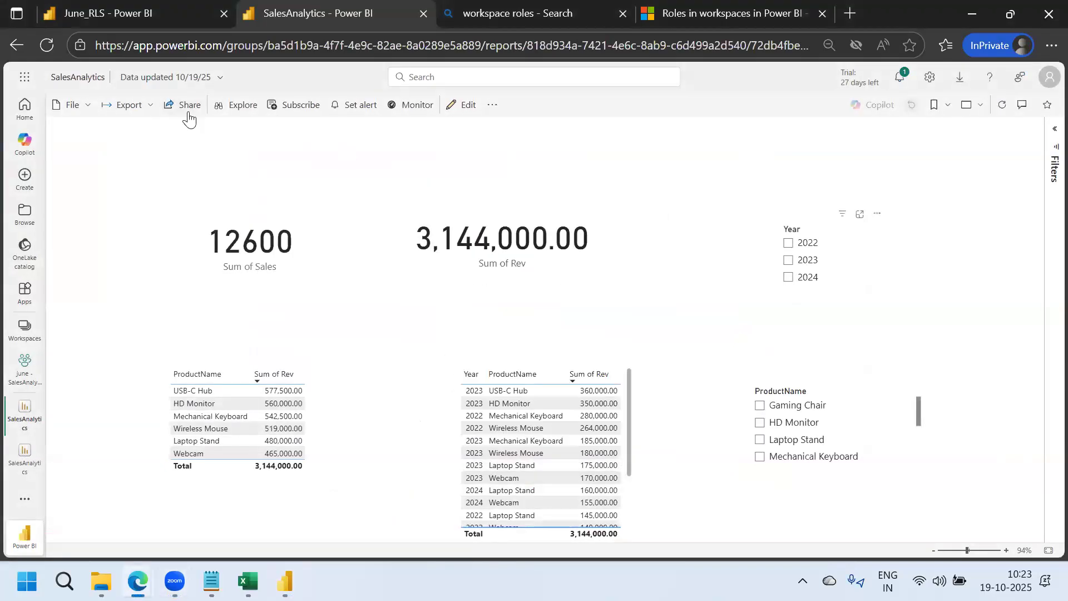
click(145, 113)
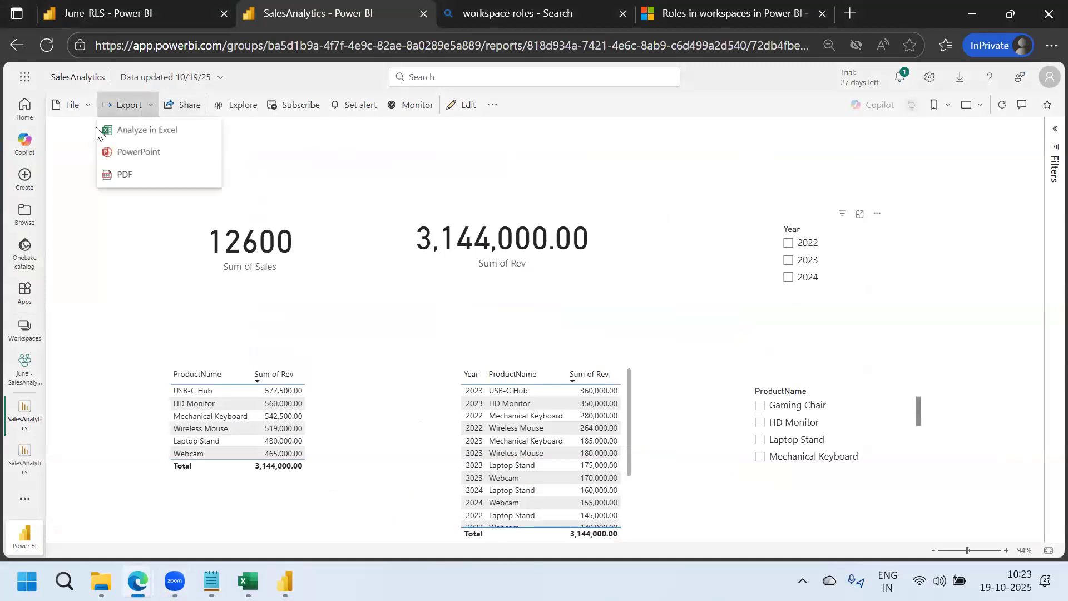
Try File > Embed report > Publish to web (public), which requires an admin to enable embed codes
click(84, 115)
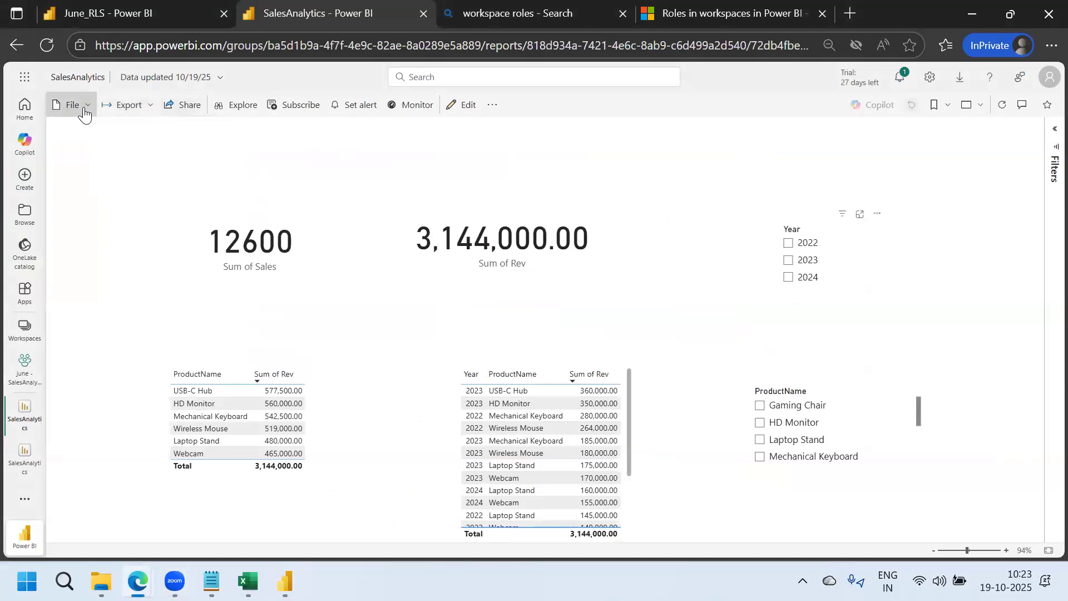
click(84, 115)
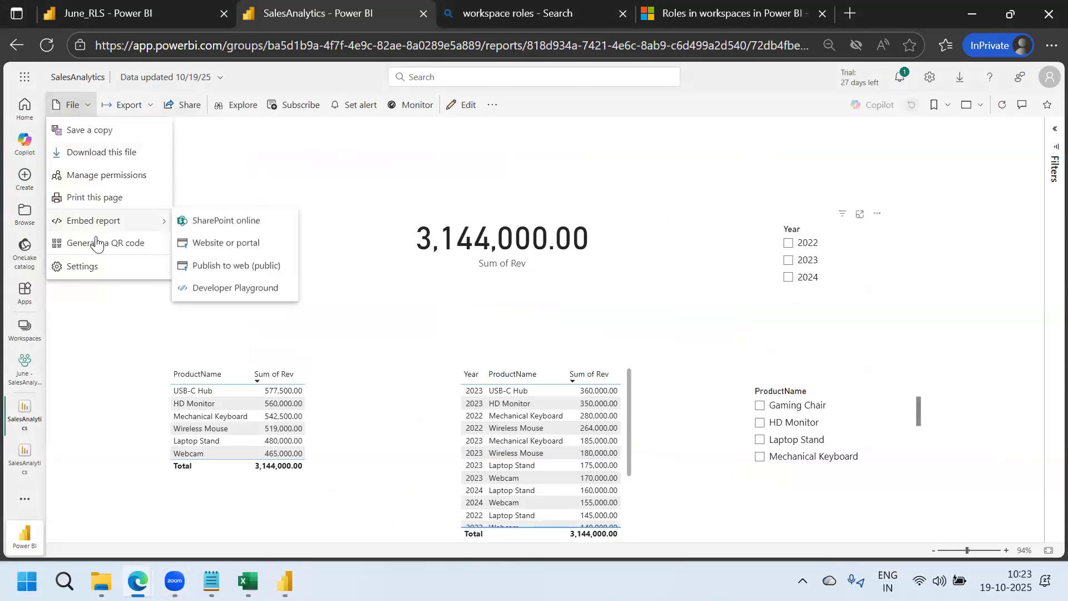
mouse_move(101, 229)
click(235, 269)
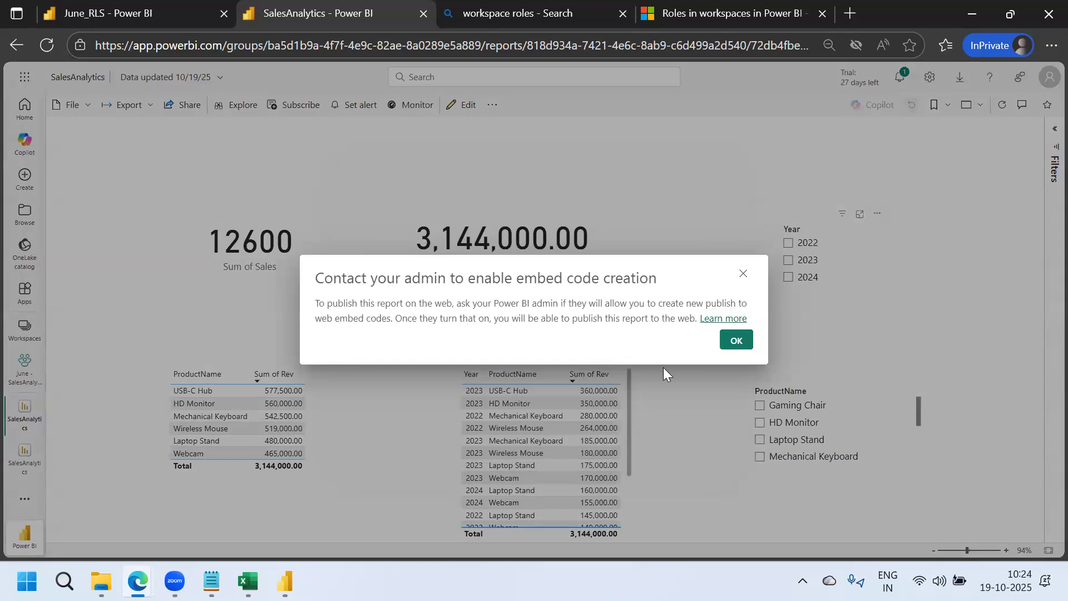
Dismiss the admin notice, check Export, and bring up the File > Embed report submenu
click(737, 341)
click(148, 111)
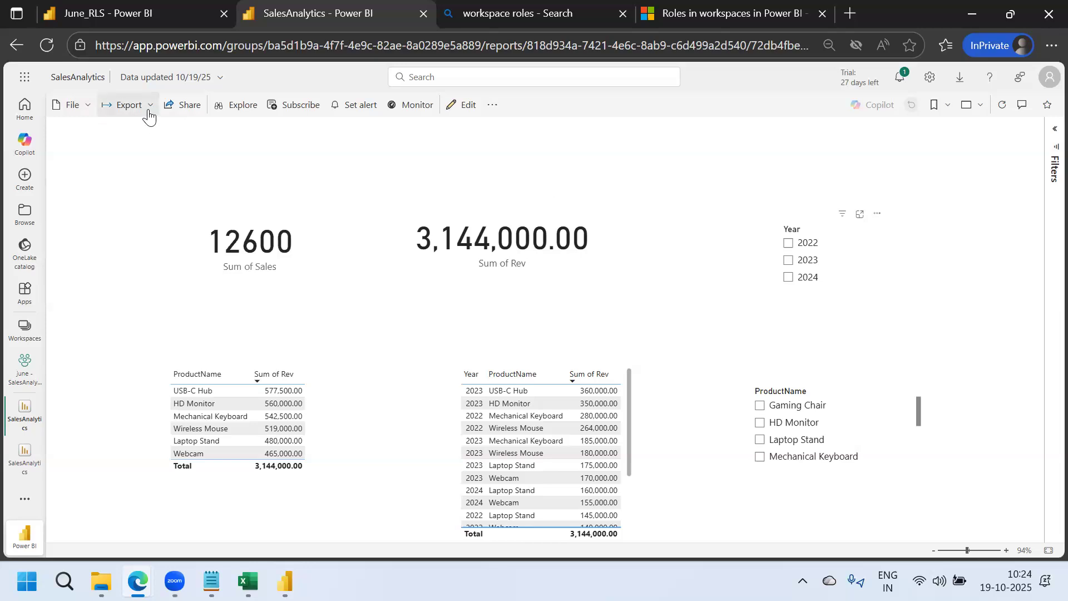
click(83, 107)
click(83, 107)
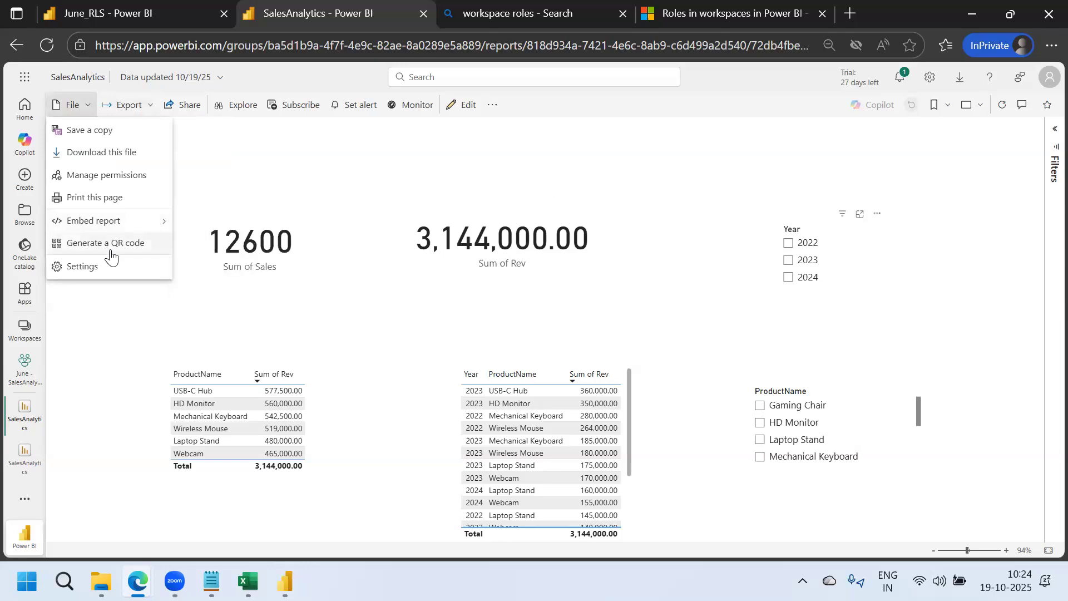
mouse_move(105, 232)
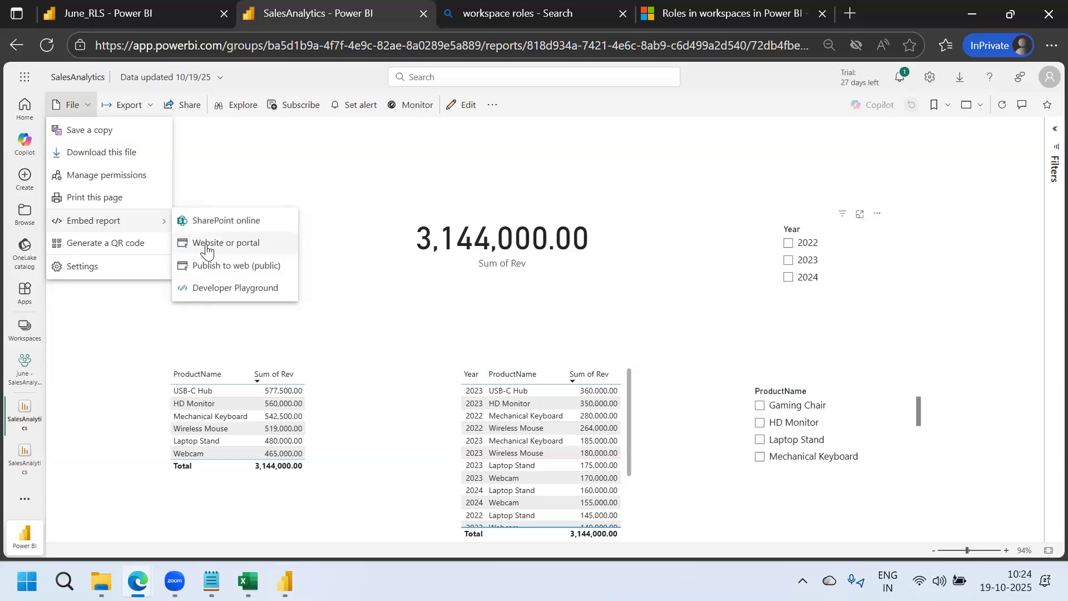
Generate the Website or portal embed code and select its iframe HTML for copying
click(210, 245)
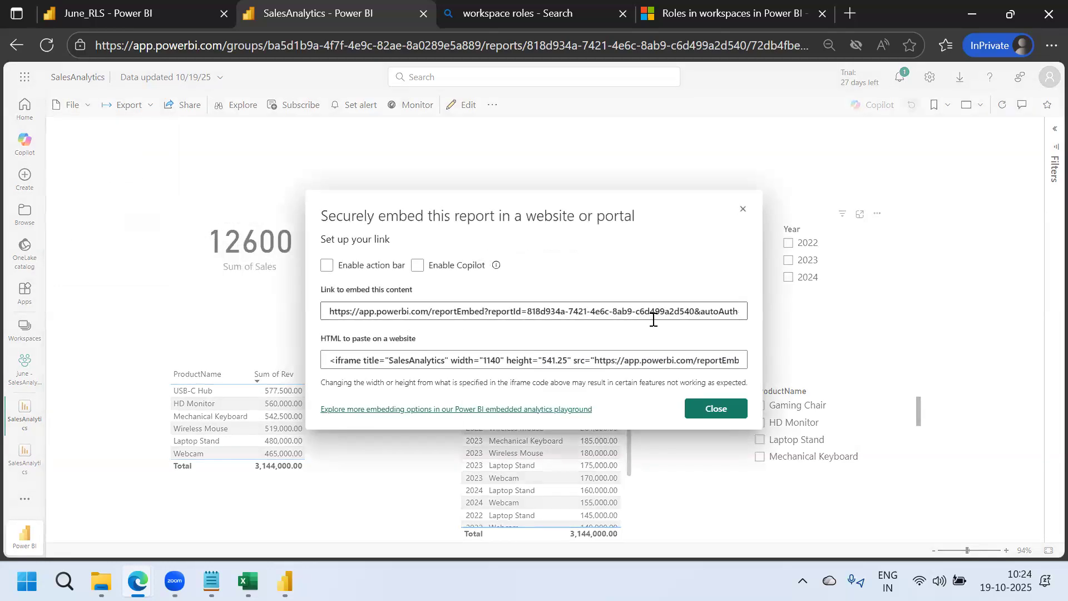
click(662, 320)
click(644, 361)
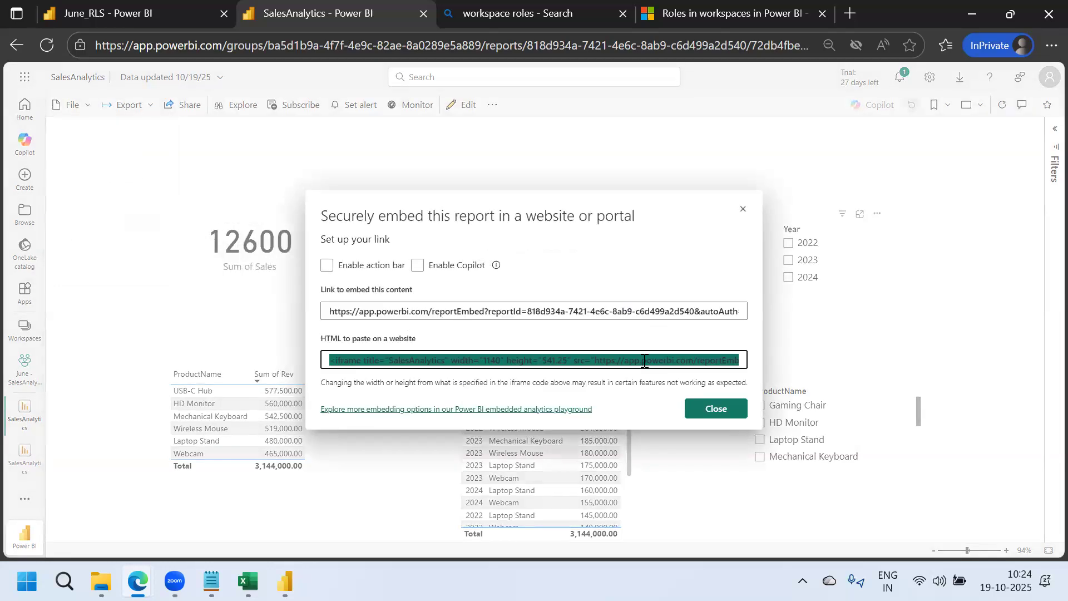
click(609, 309)
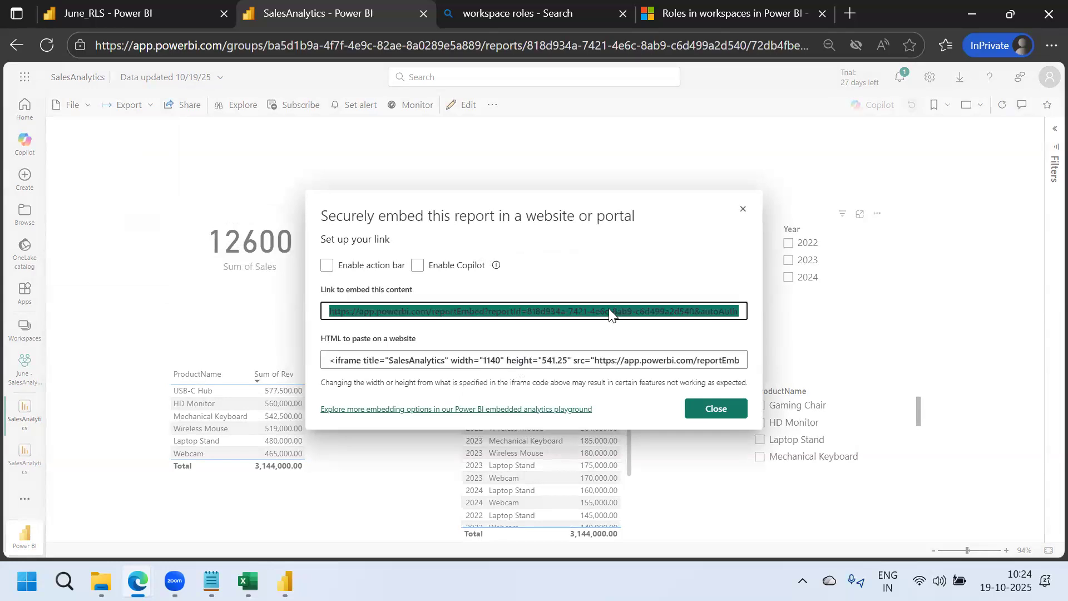
click(639, 367)
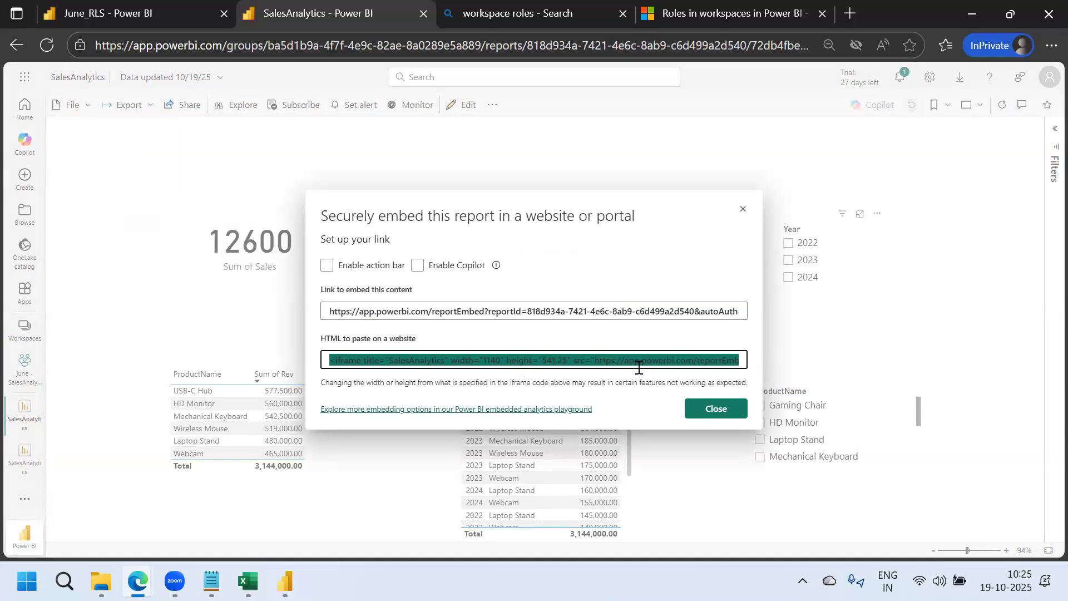
In a new InPrivate tab, search for 'googl' and show Bing image results
click(849, 14)
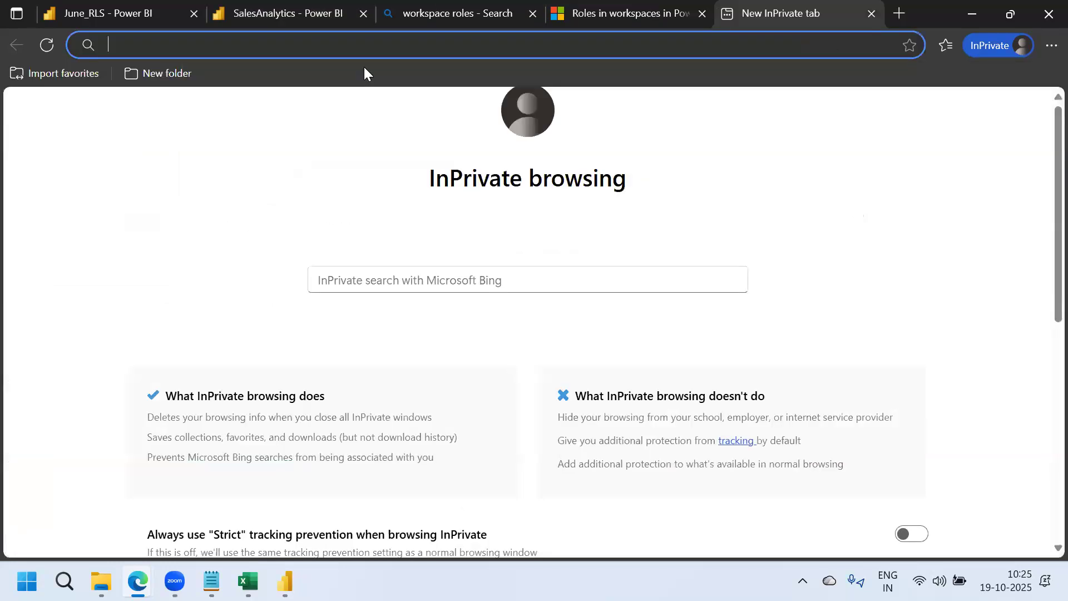
text(googl)
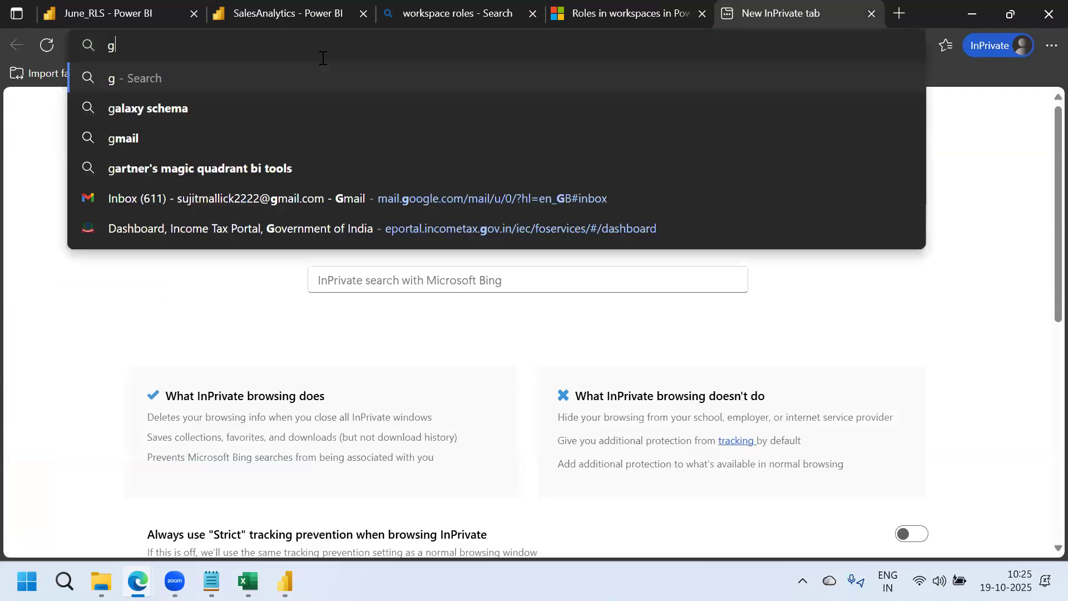
key(Return)
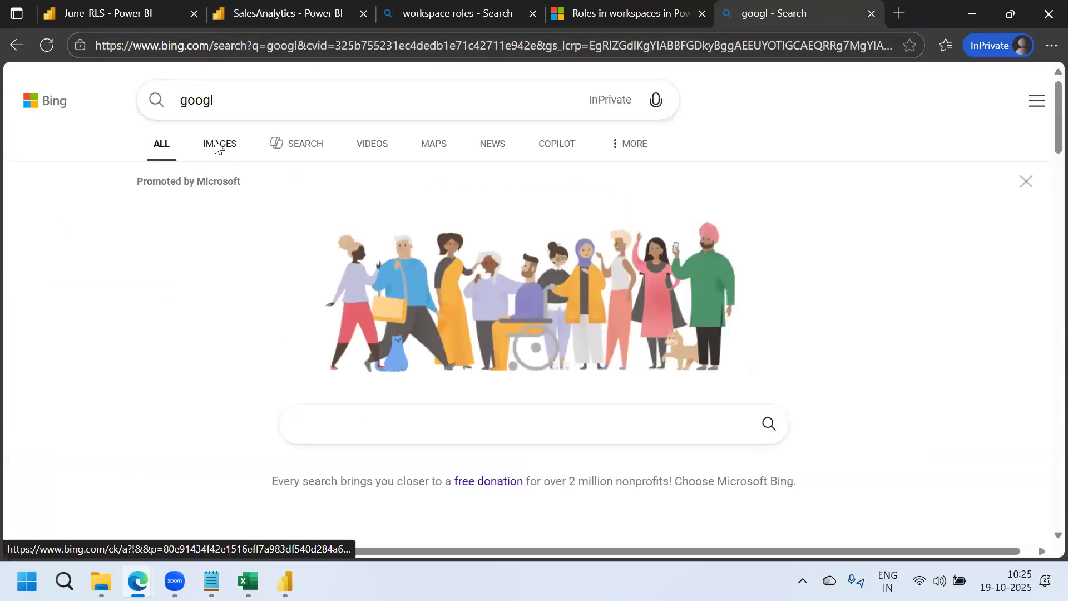
click(216, 146)
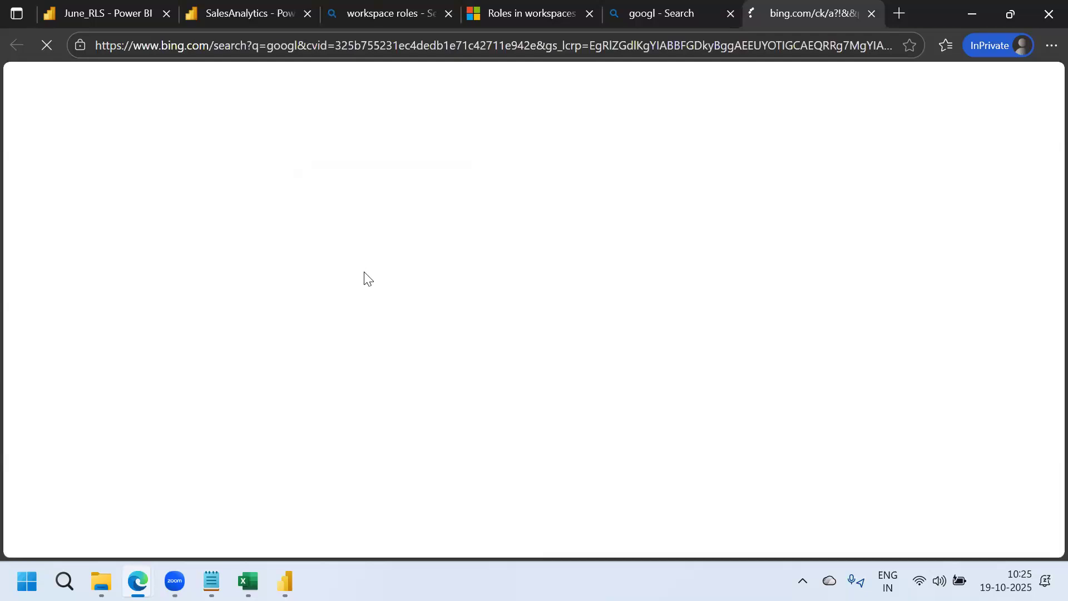